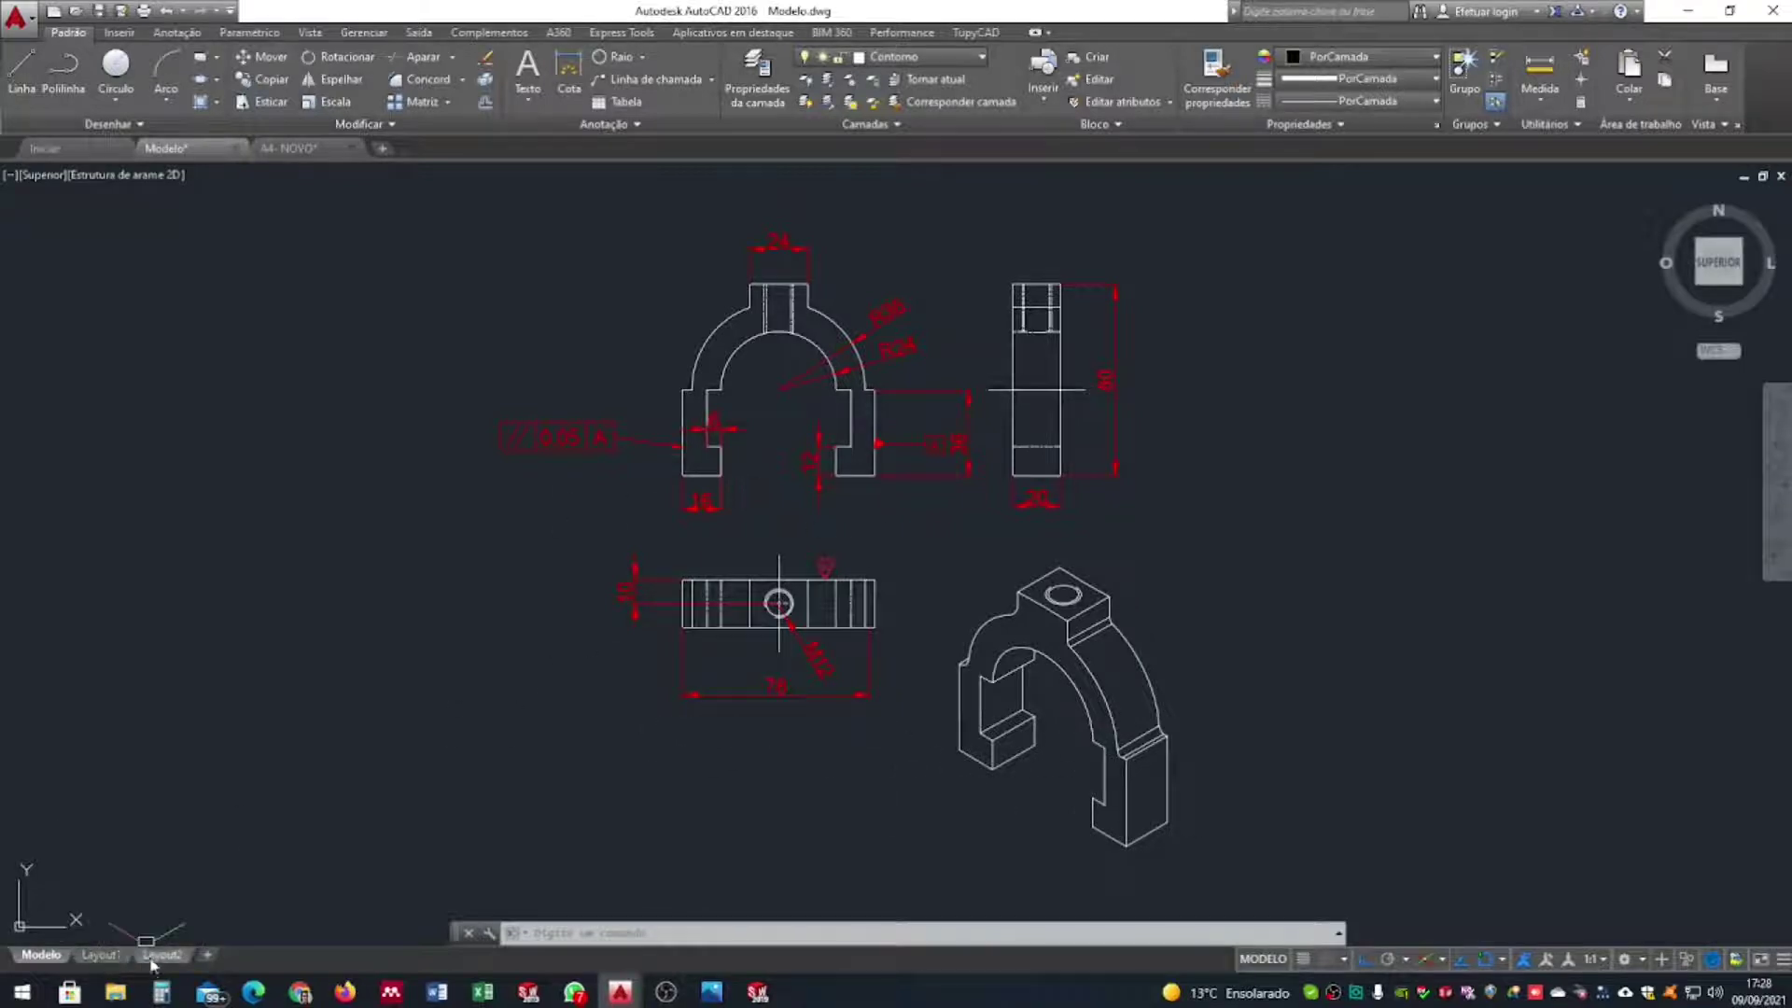
Switch the Modelo drawing from model space to Layout1
mouse_move(155, 961)
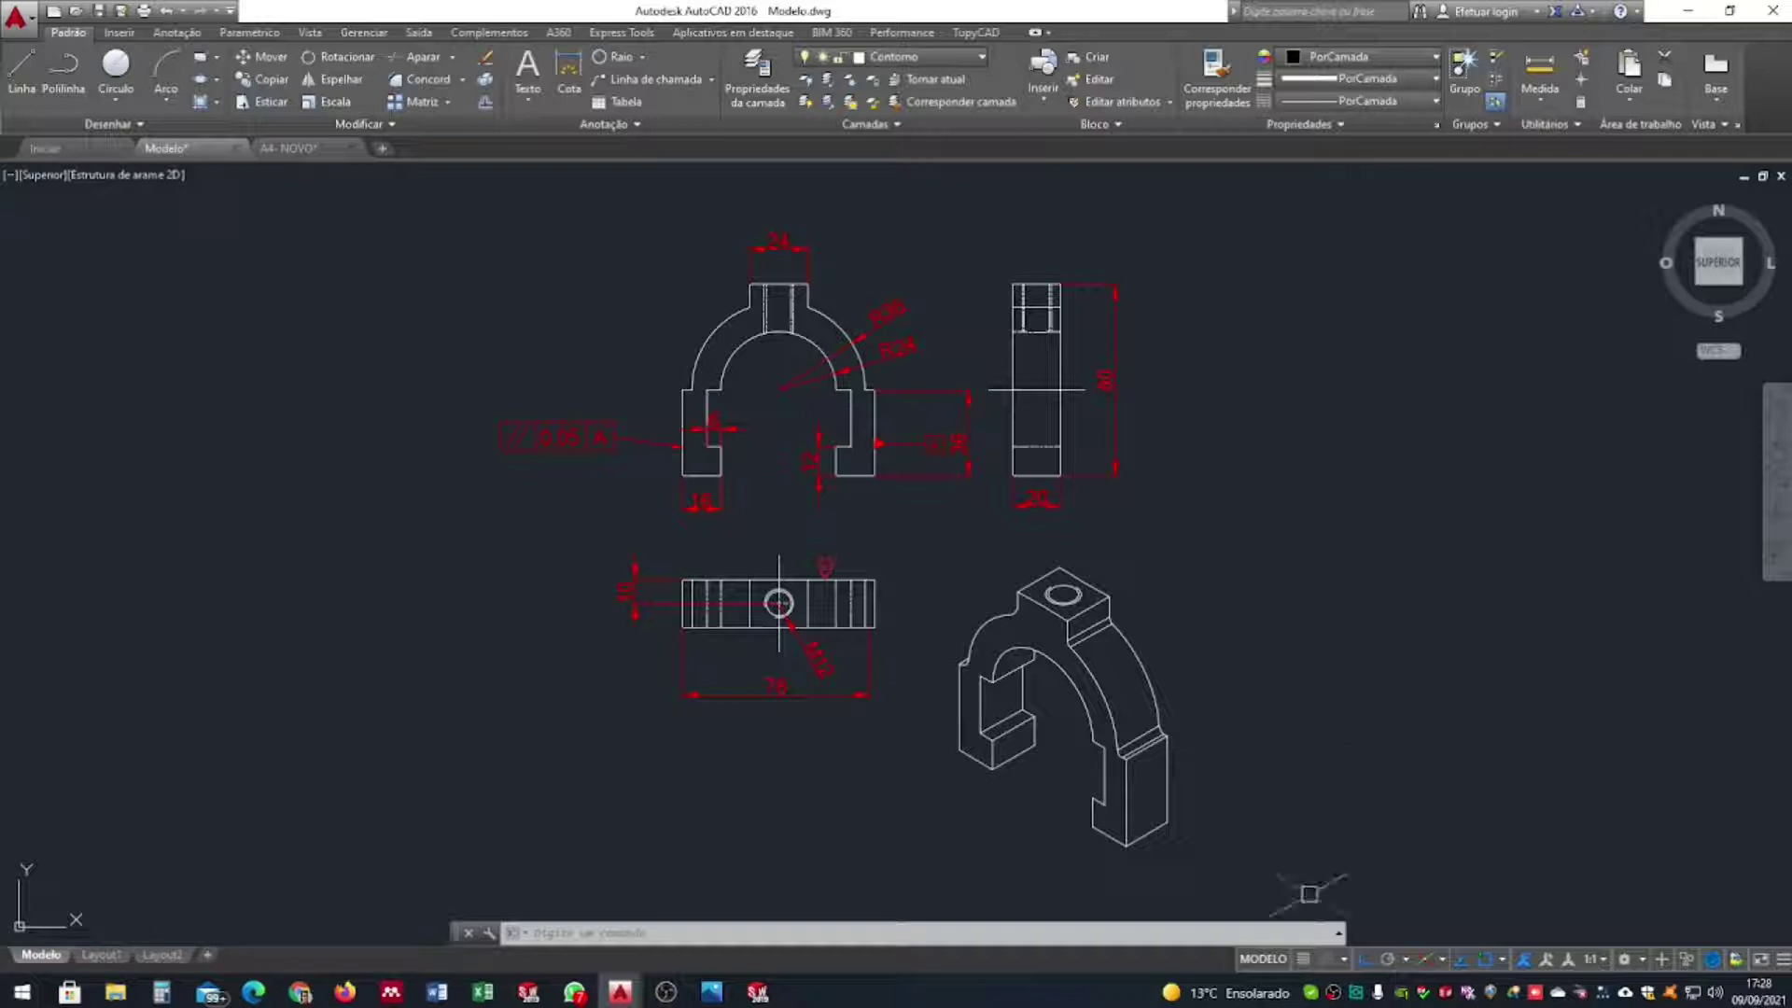
click(1342, 959)
click(1353, 933)
click(742, 575)
click(959, 678)
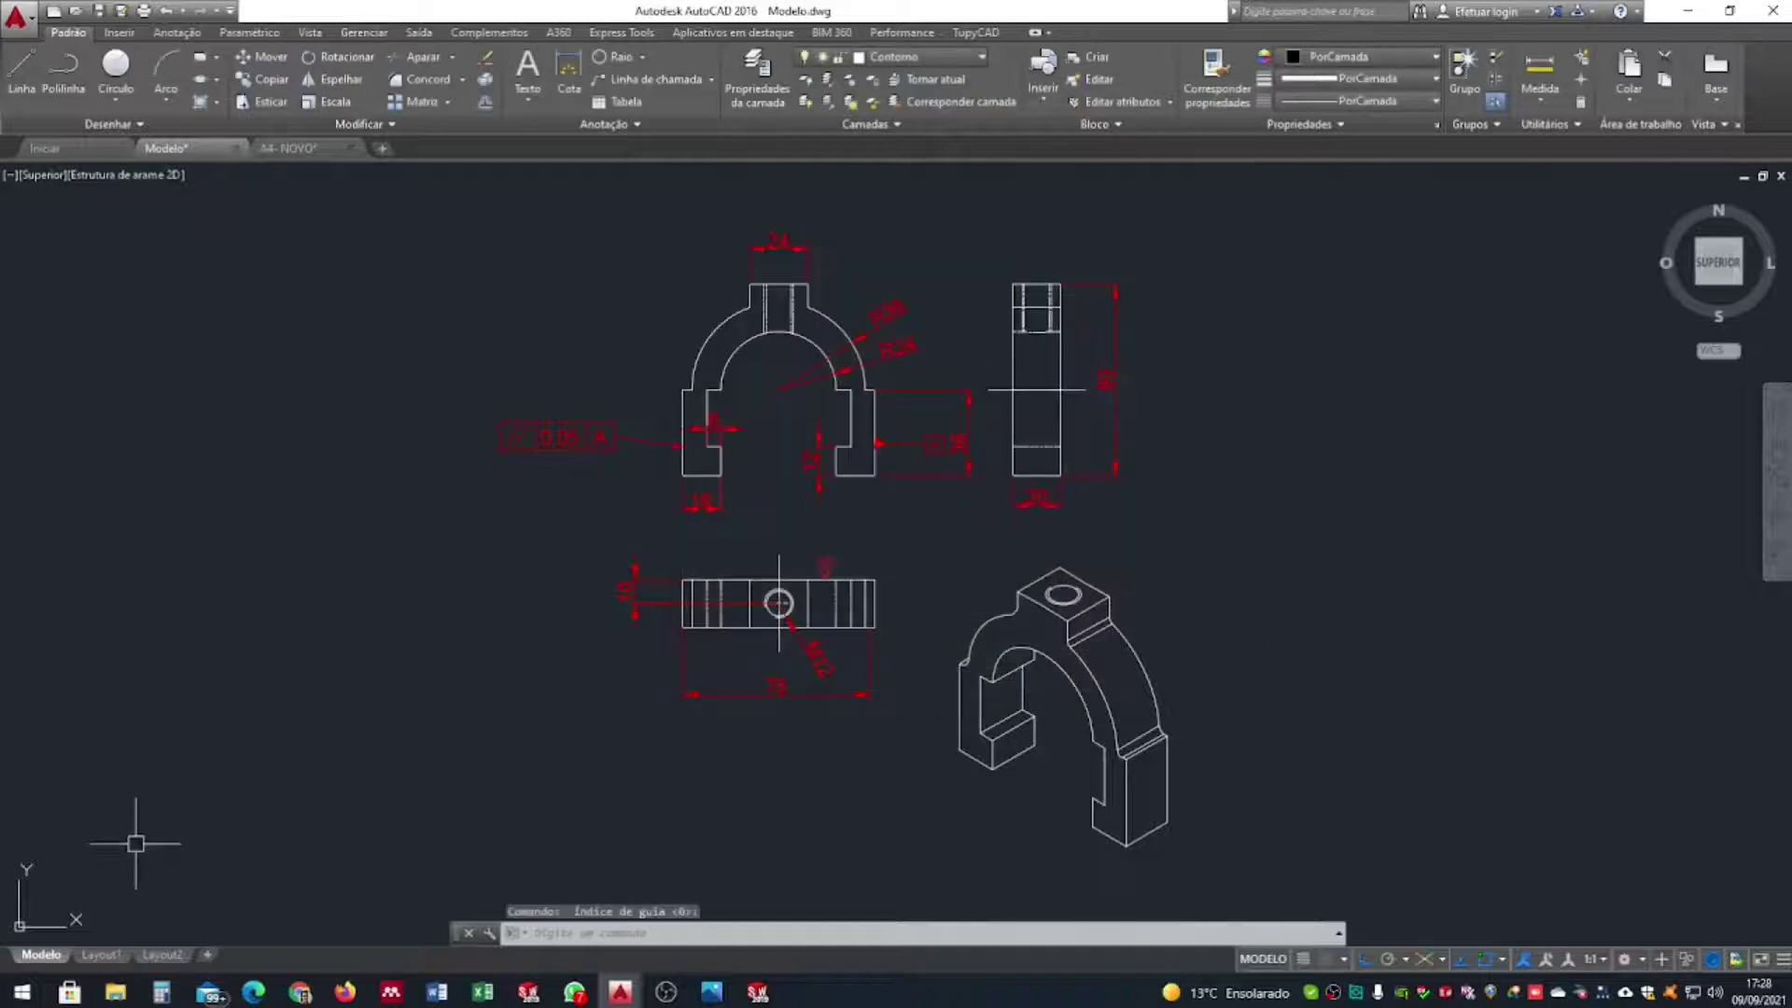
click(105, 956)
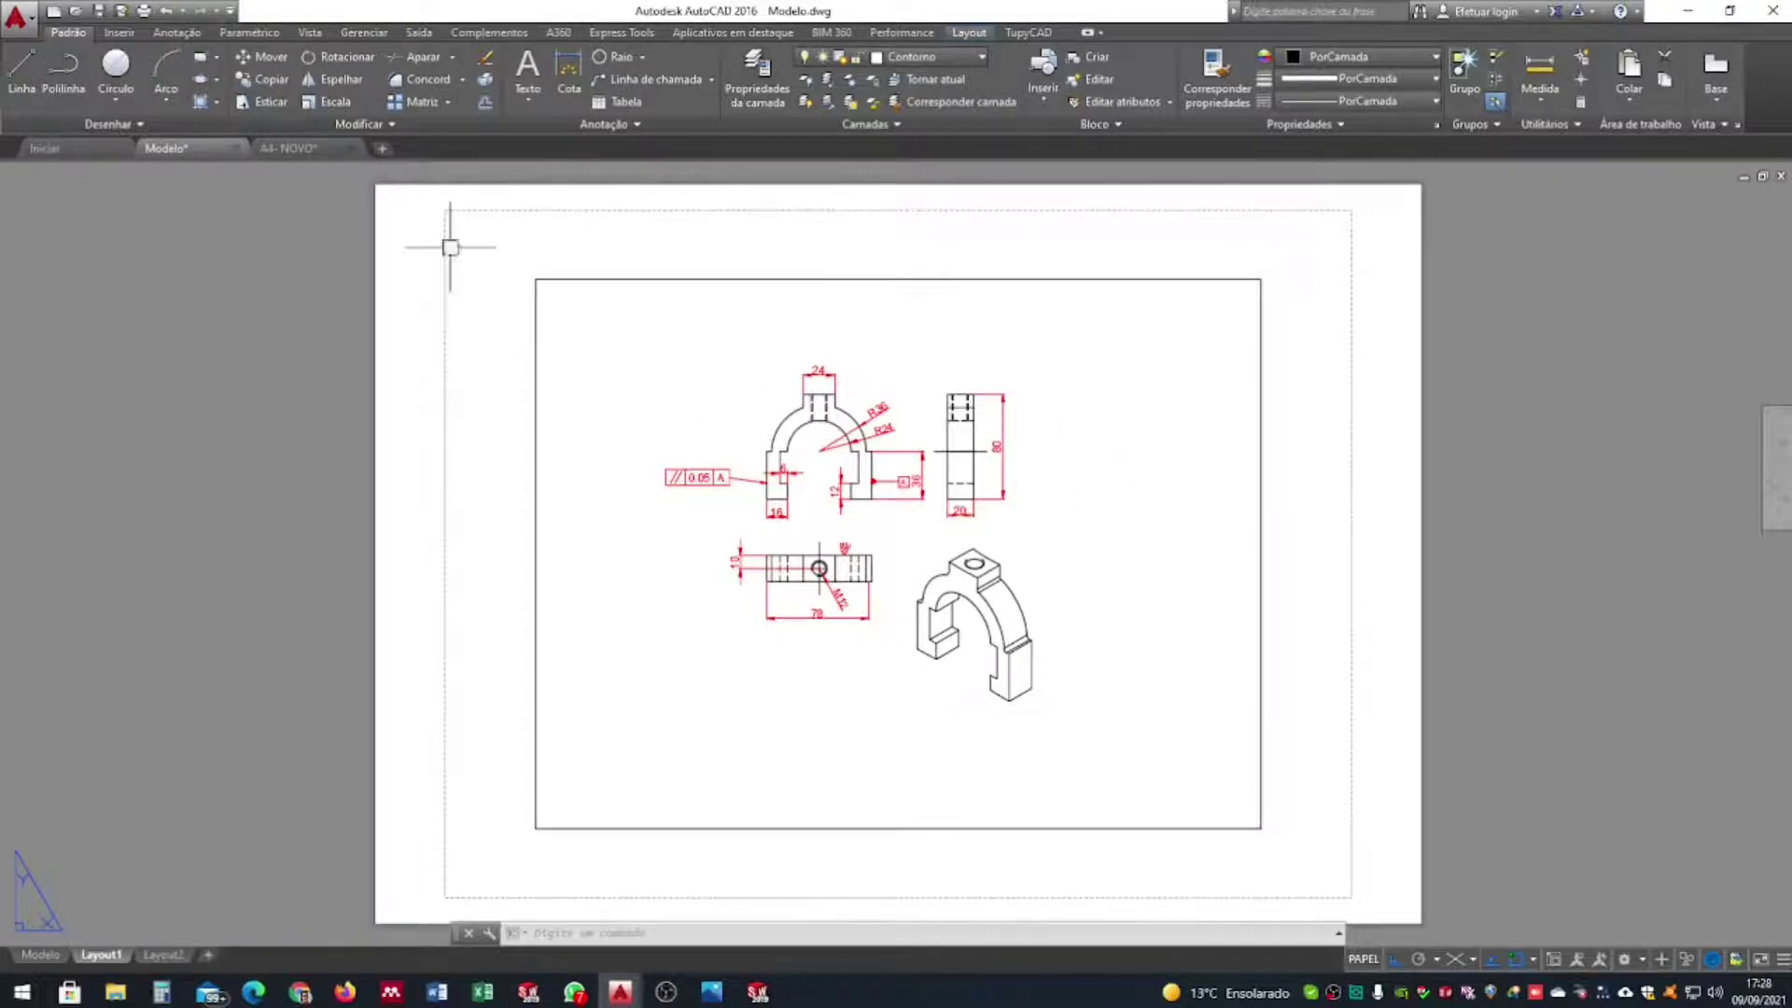
Copy the complete A4 sheet with its border, notes and title block from the A4- NOVO drawing
click(291, 153)
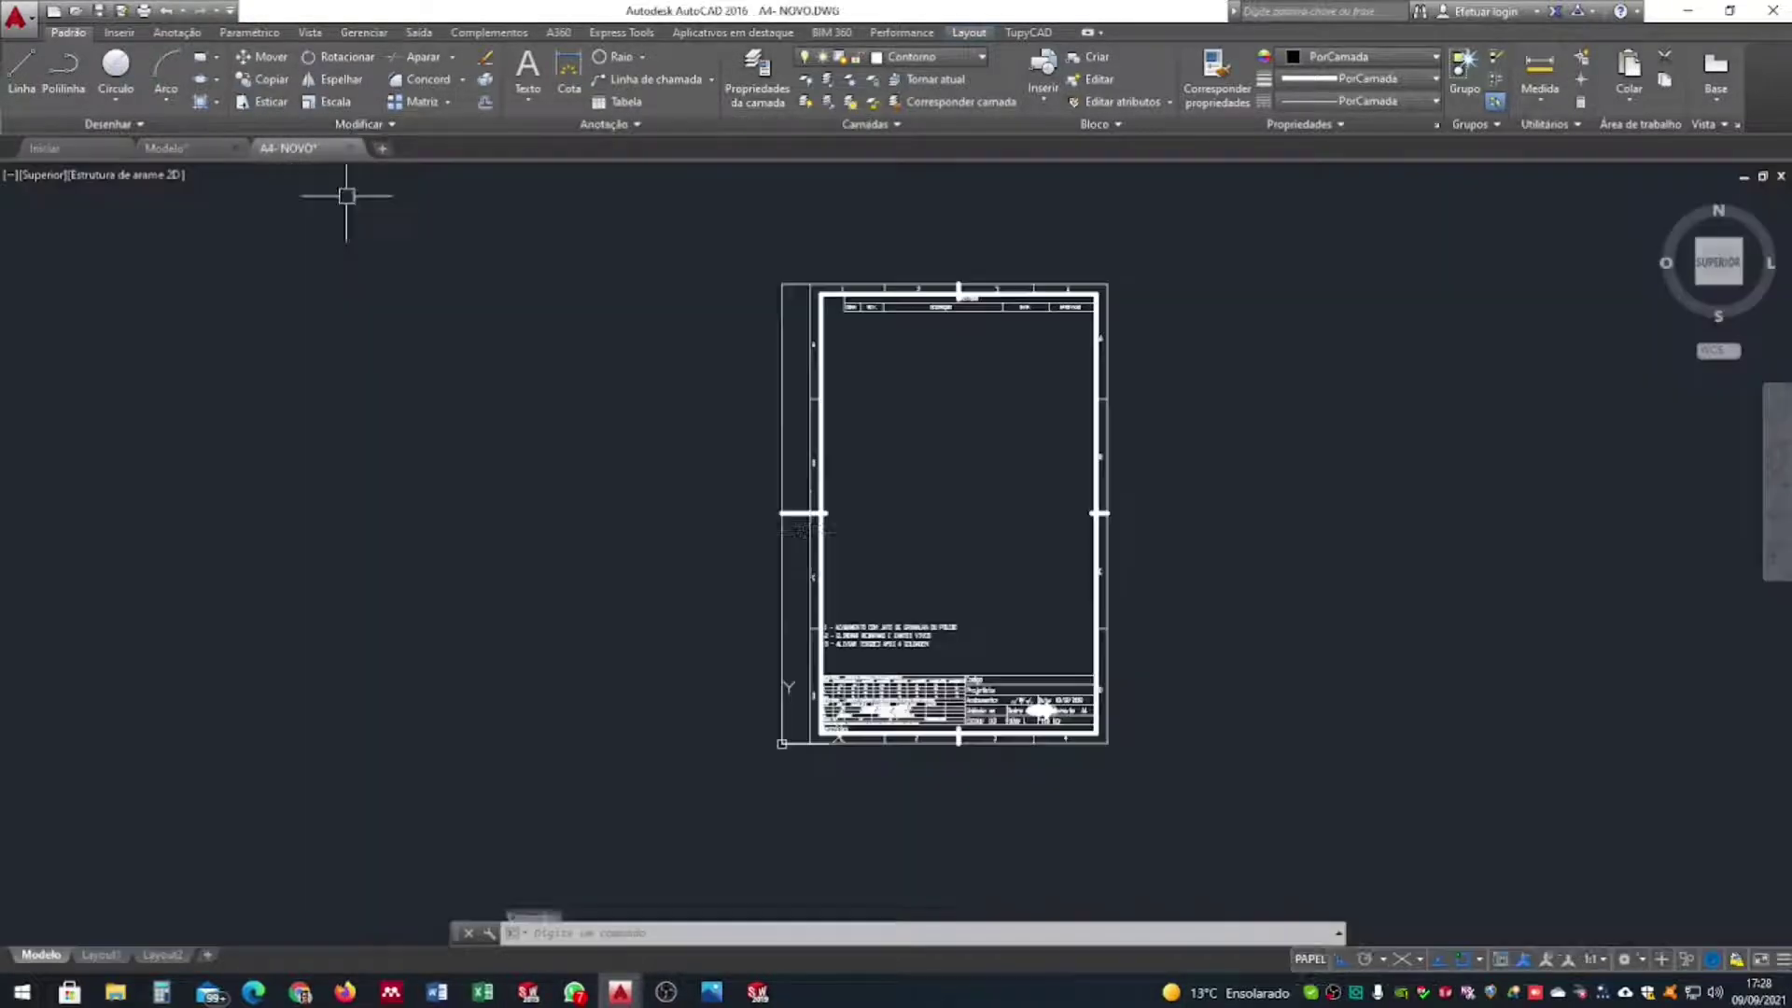
scroll(938, 605, up, 2)
scroll(947, 593, down, 2)
scroll(989, 560, up, 2)
scroll(1034, 534, down, 2)
scroll(1014, 667, up, 10)
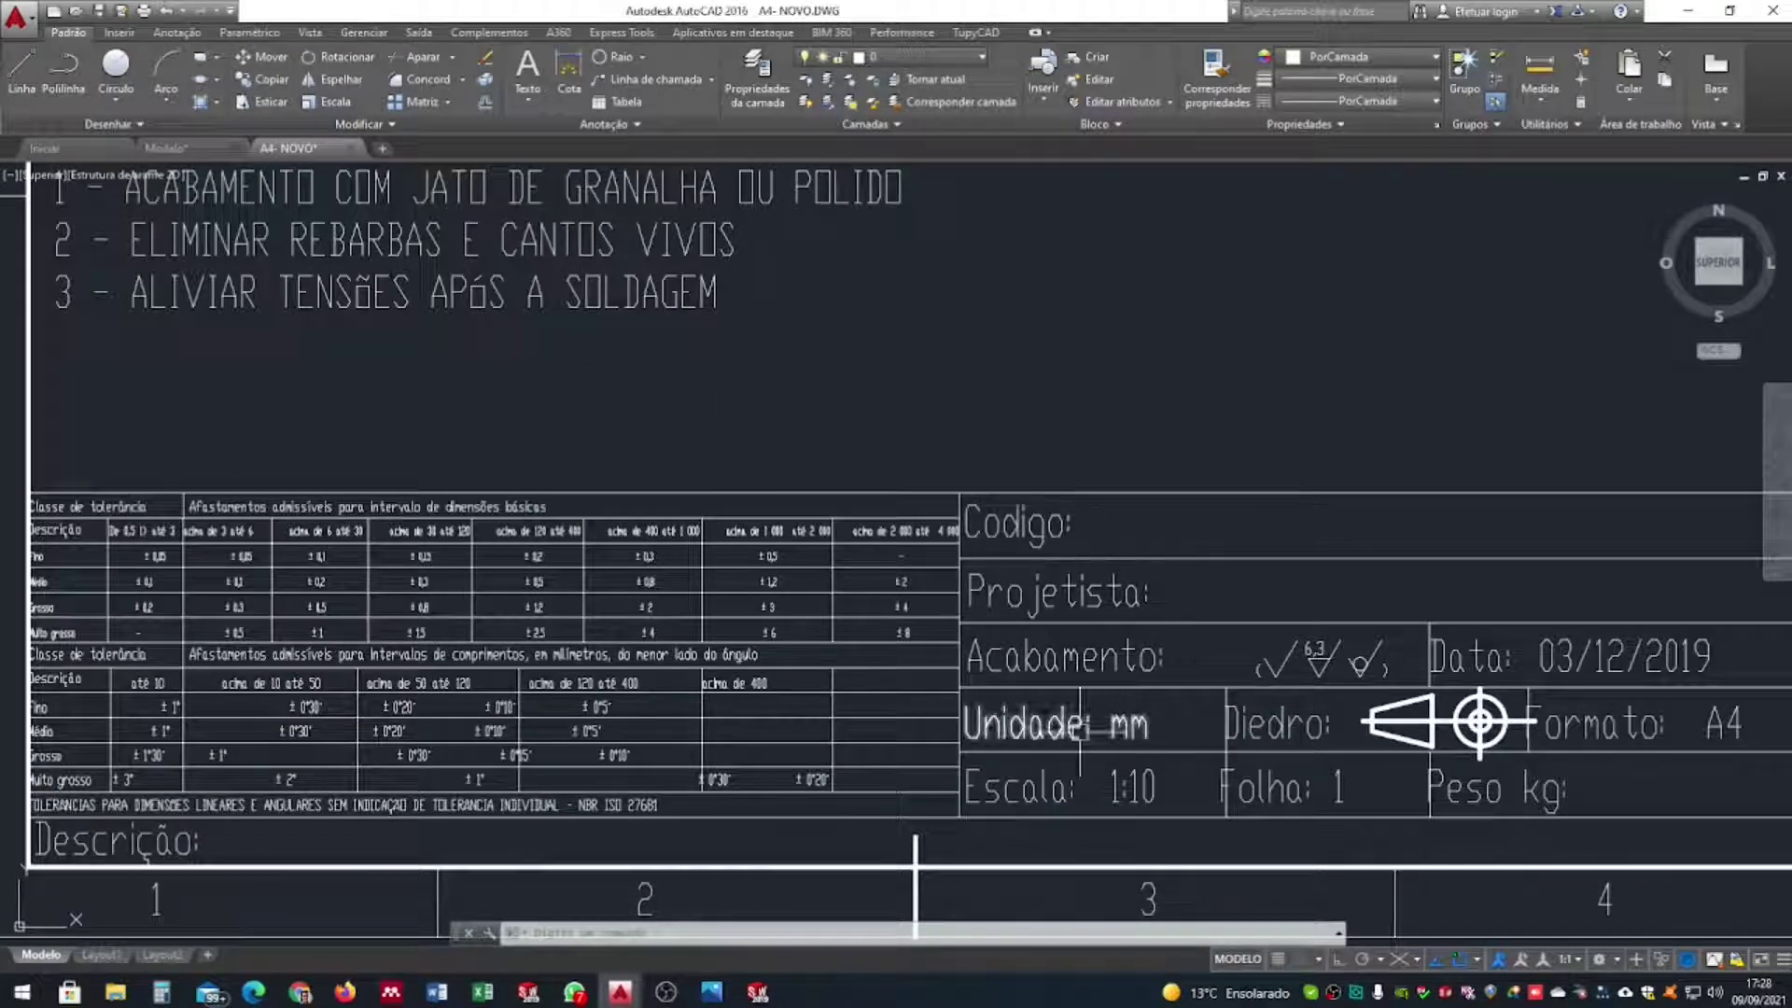
scroll(1175, 665, down, 2)
scroll(1148, 552, down, 6)
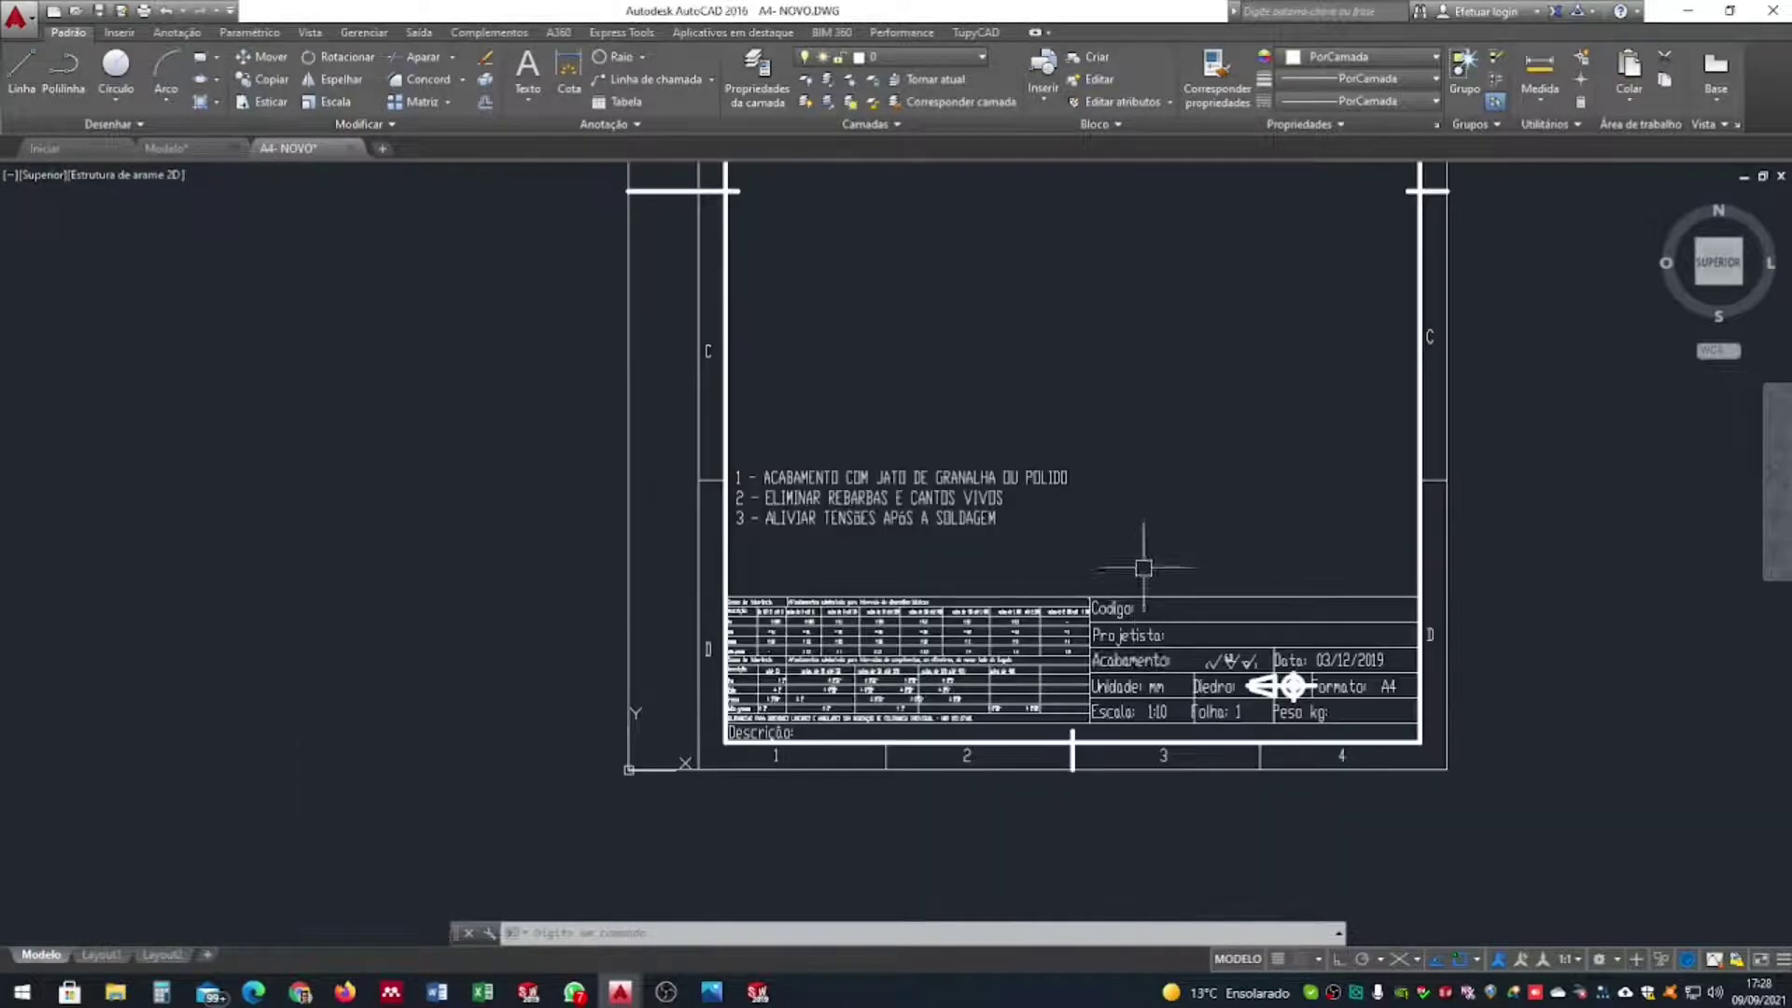
middle_drag(1139, 523, 1021, 551)
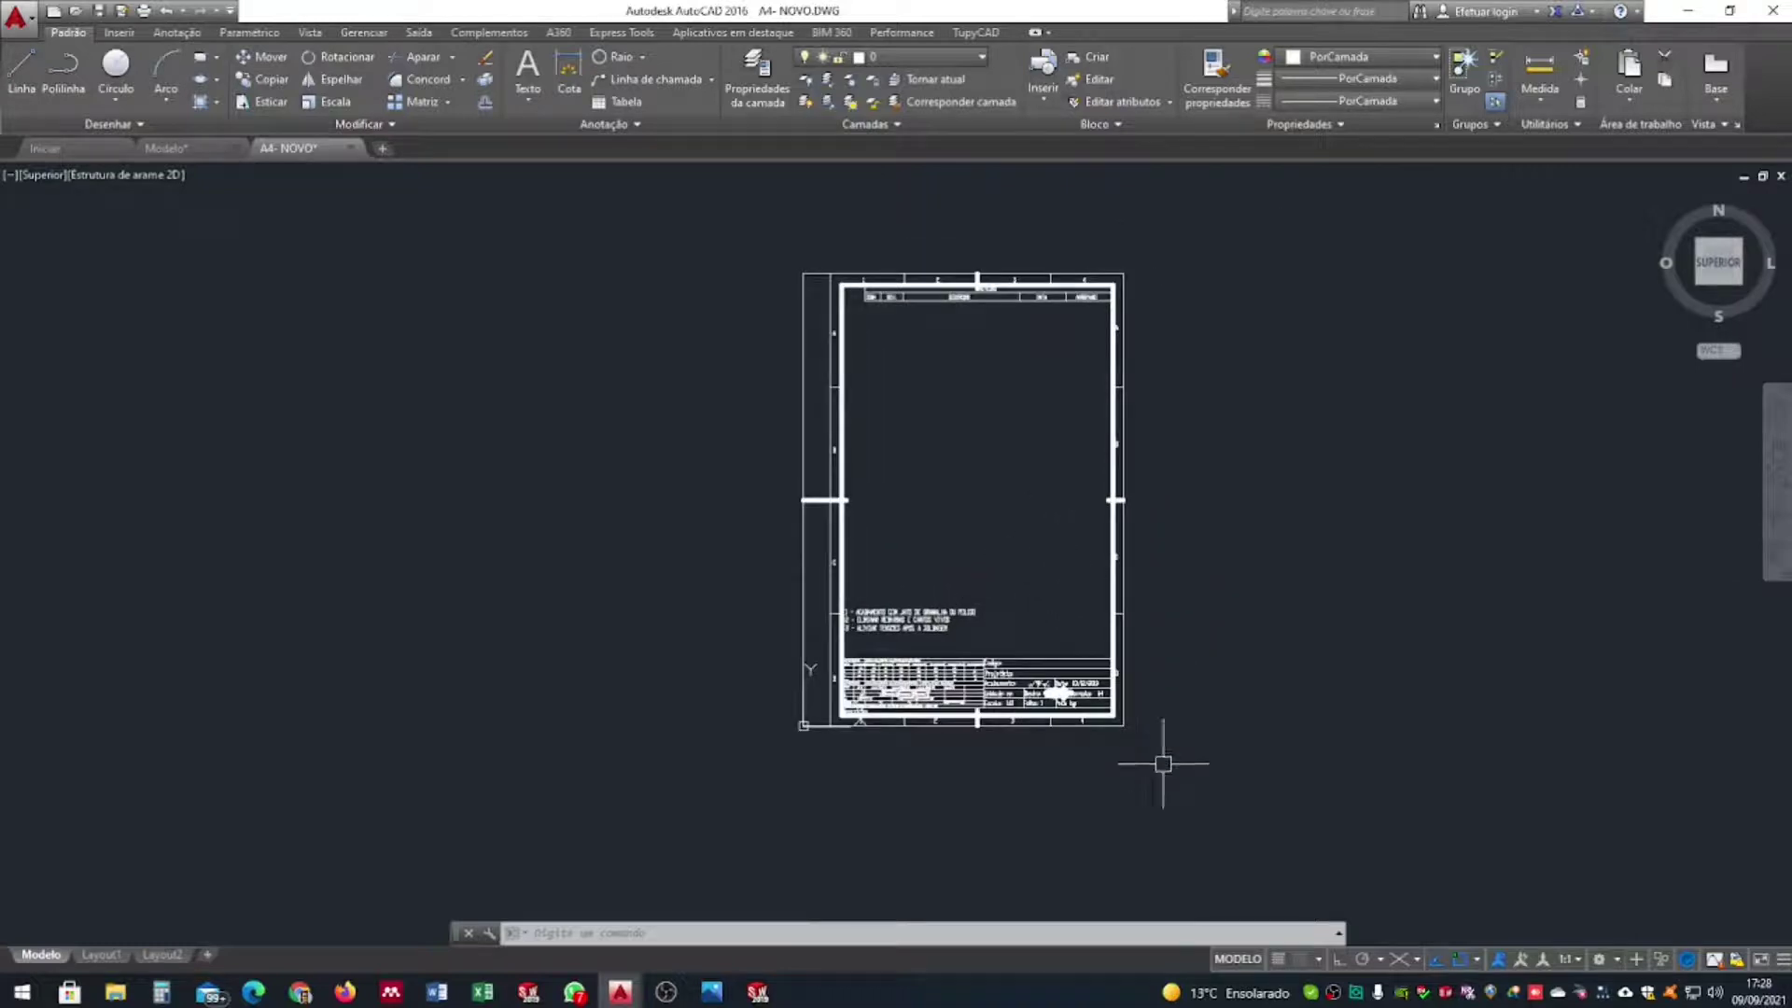
click(1207, 774)
click(753, 241)
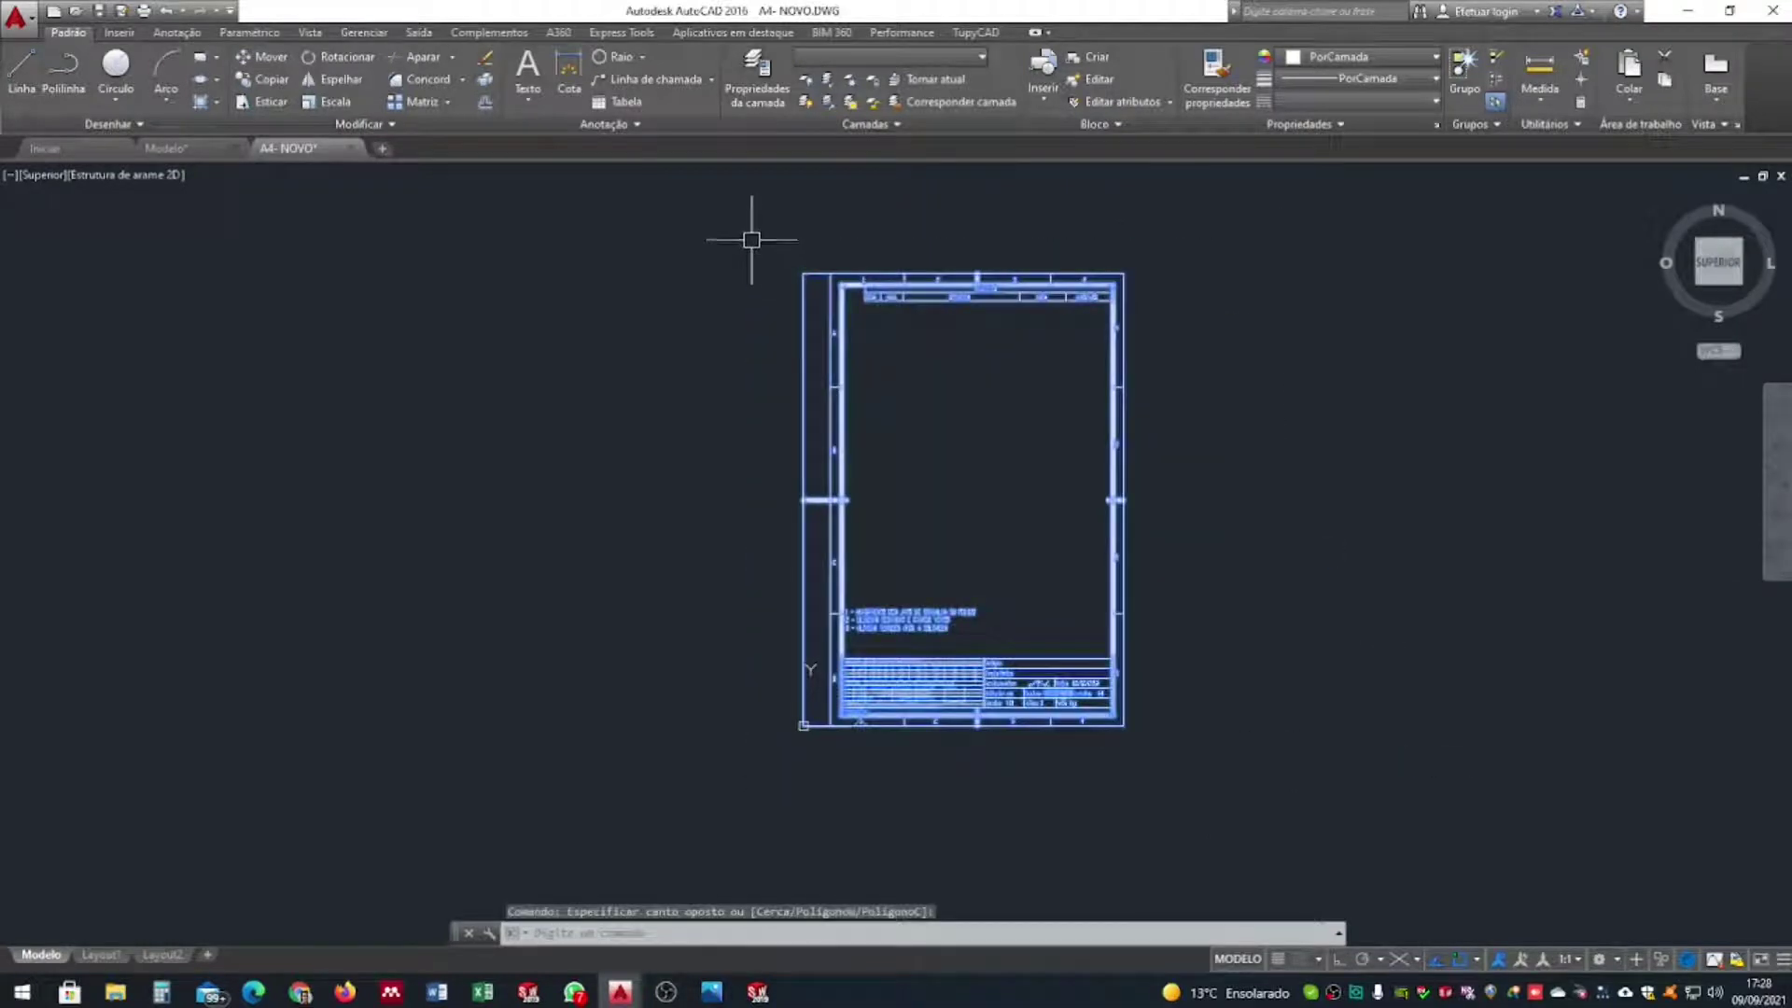
key(ctrl+c)
Paste the copied A4 sheet into Layout1 of the Modelo drawing, in the empty area to the right of the paper
click(178, 148)
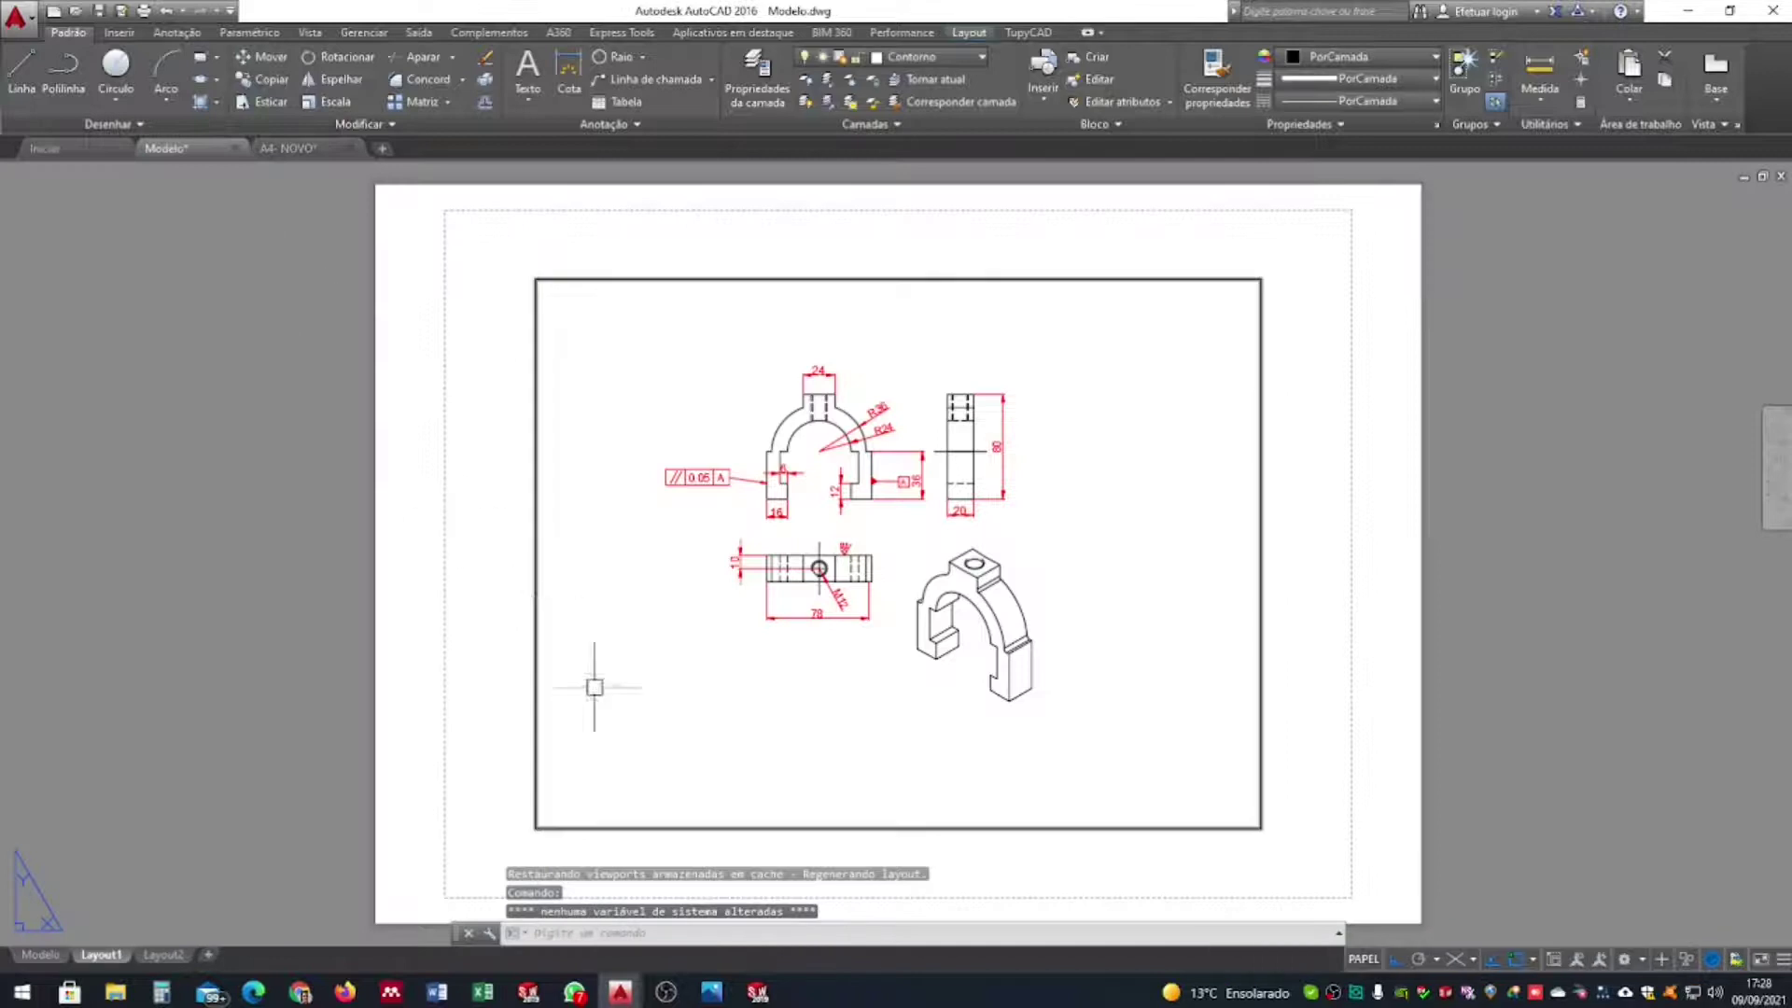
key(ctrl+v)
scroll(722, 644, down, 4)
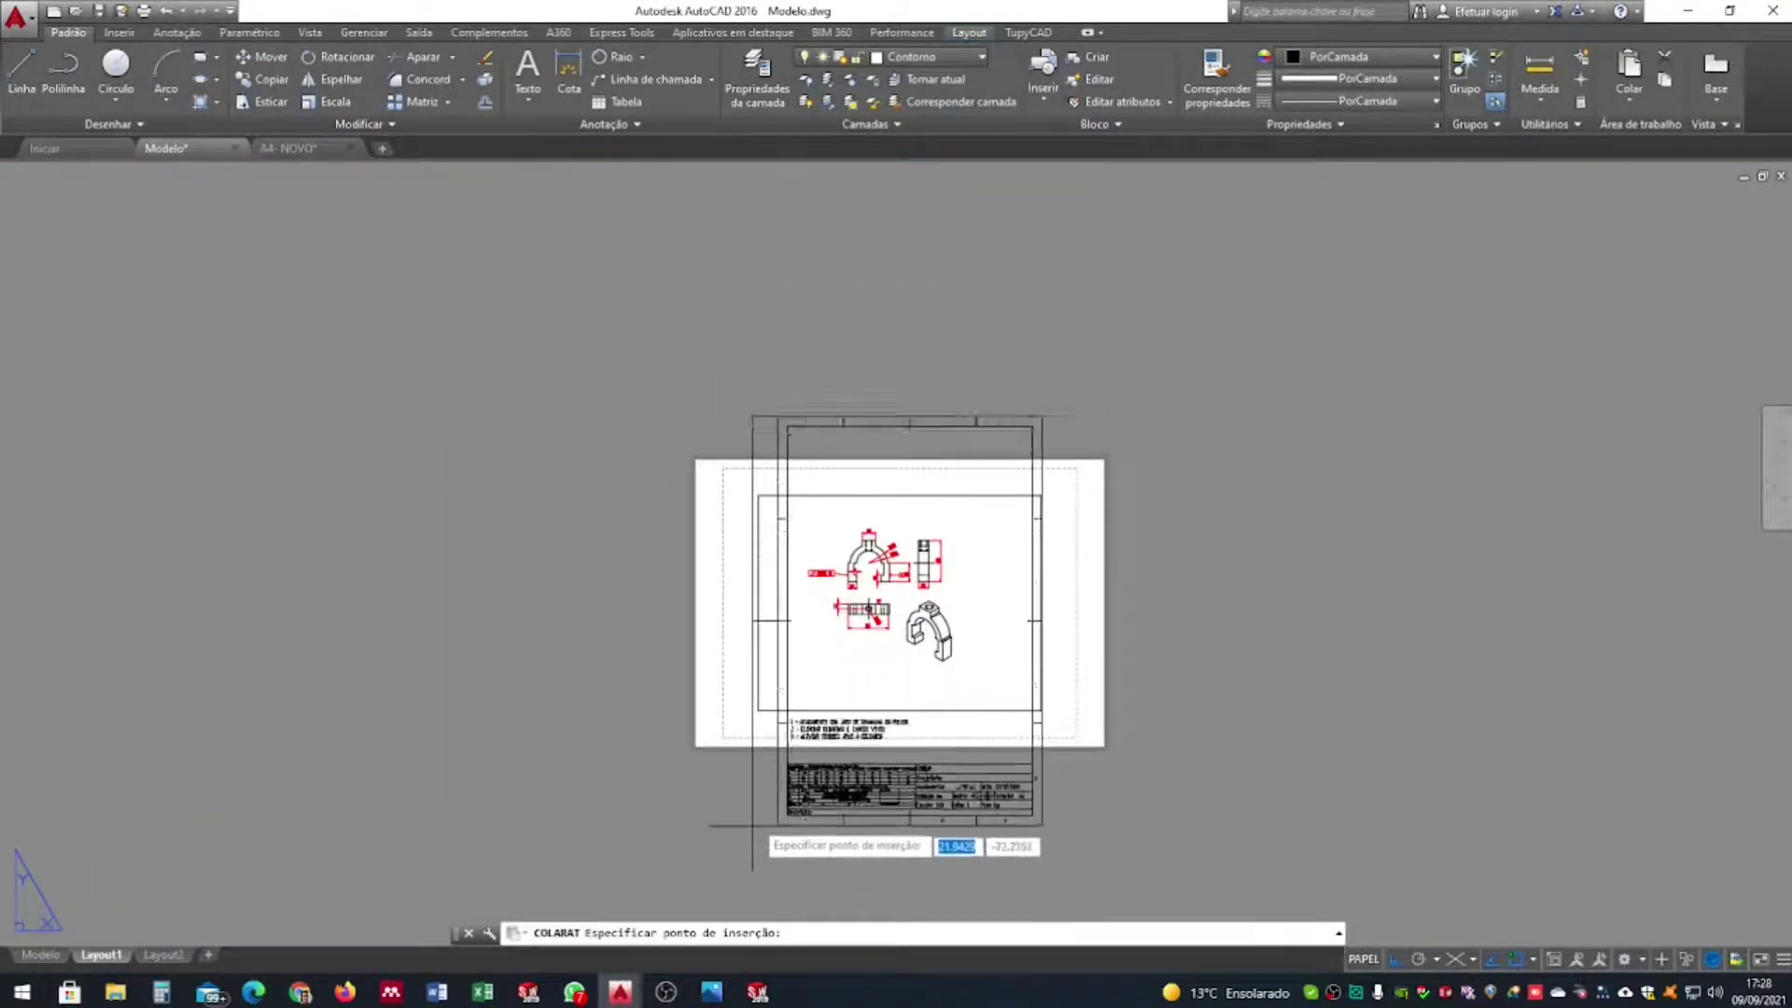
click(1113, 754)
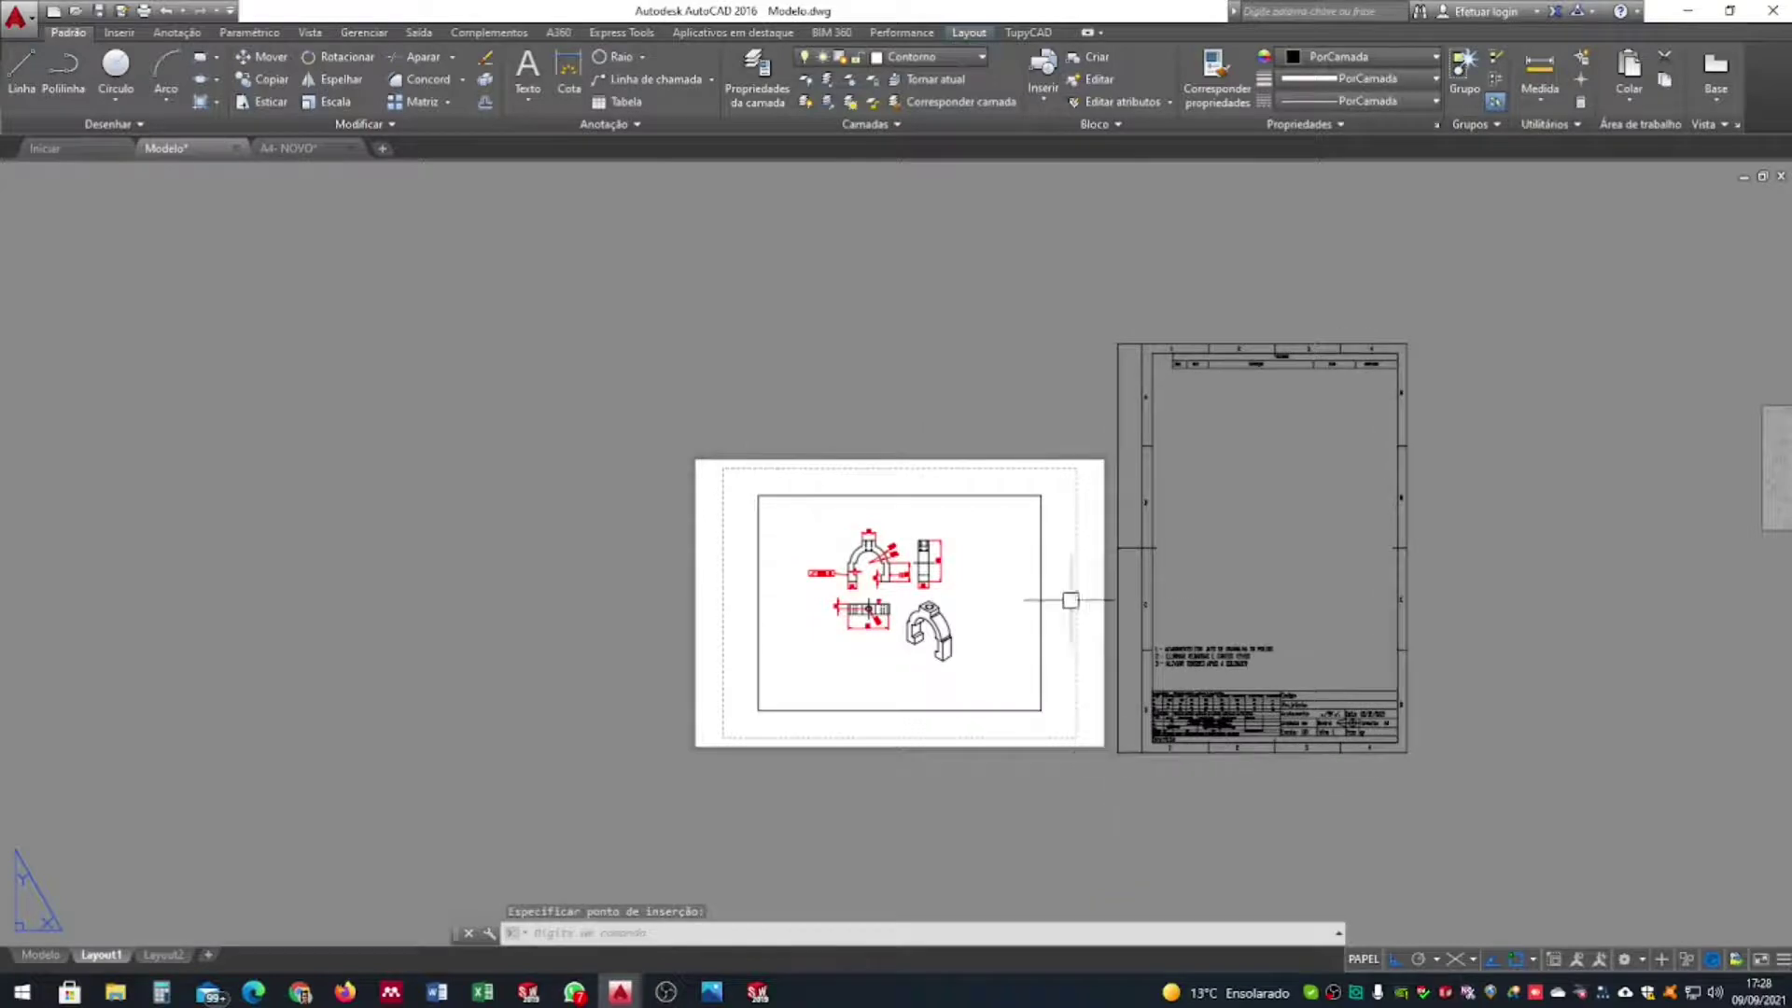
scroll(1048, 592, up, 4)
scroll(972, 556, down, 4)
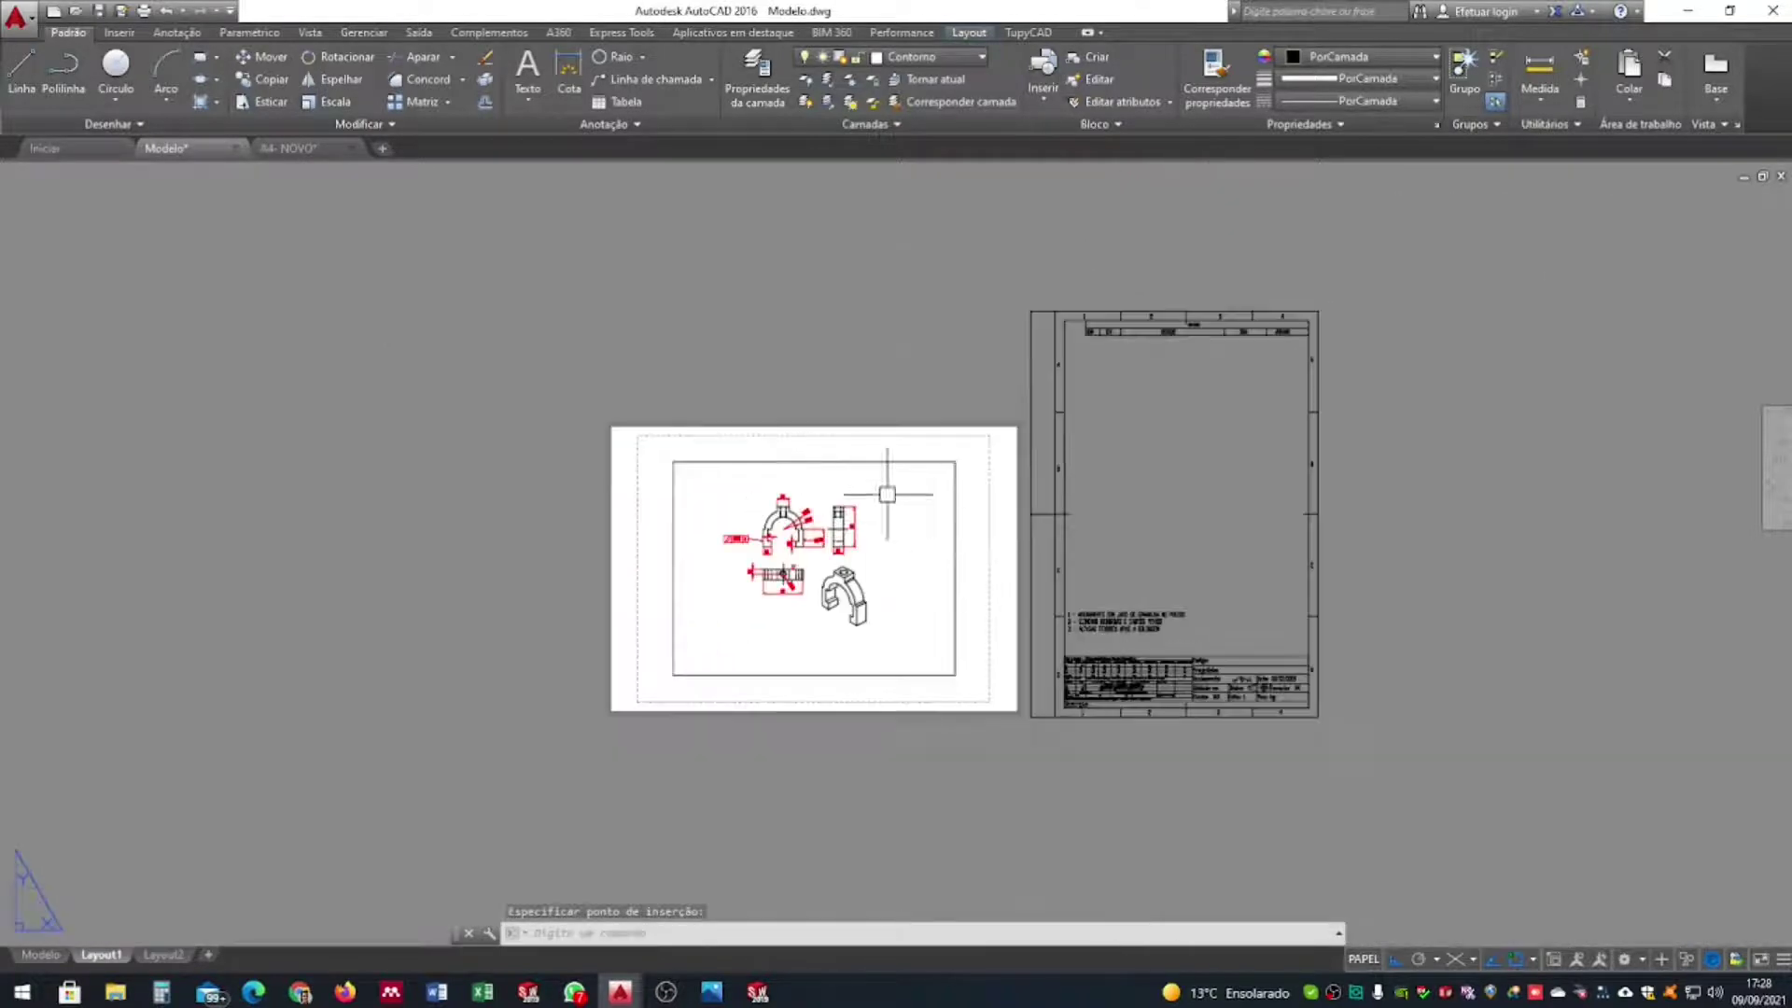
scroll(884, 503, up, 2)
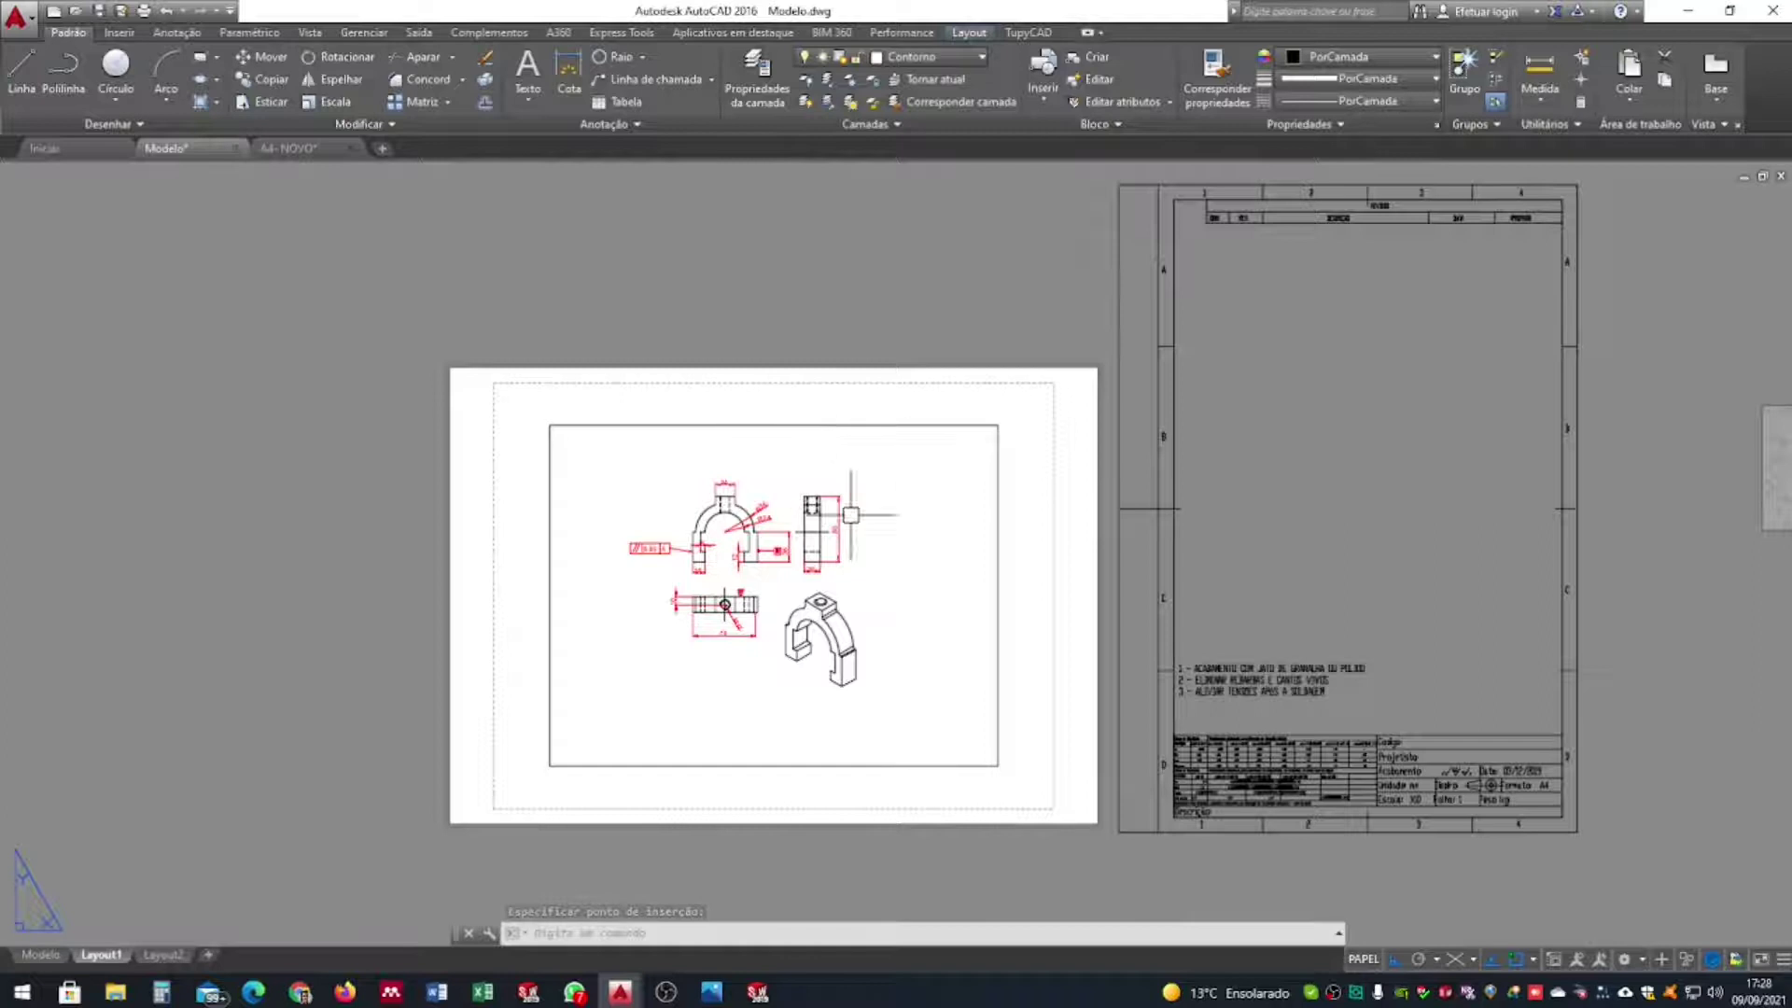
middle_drag(911, 524, 948, 504)
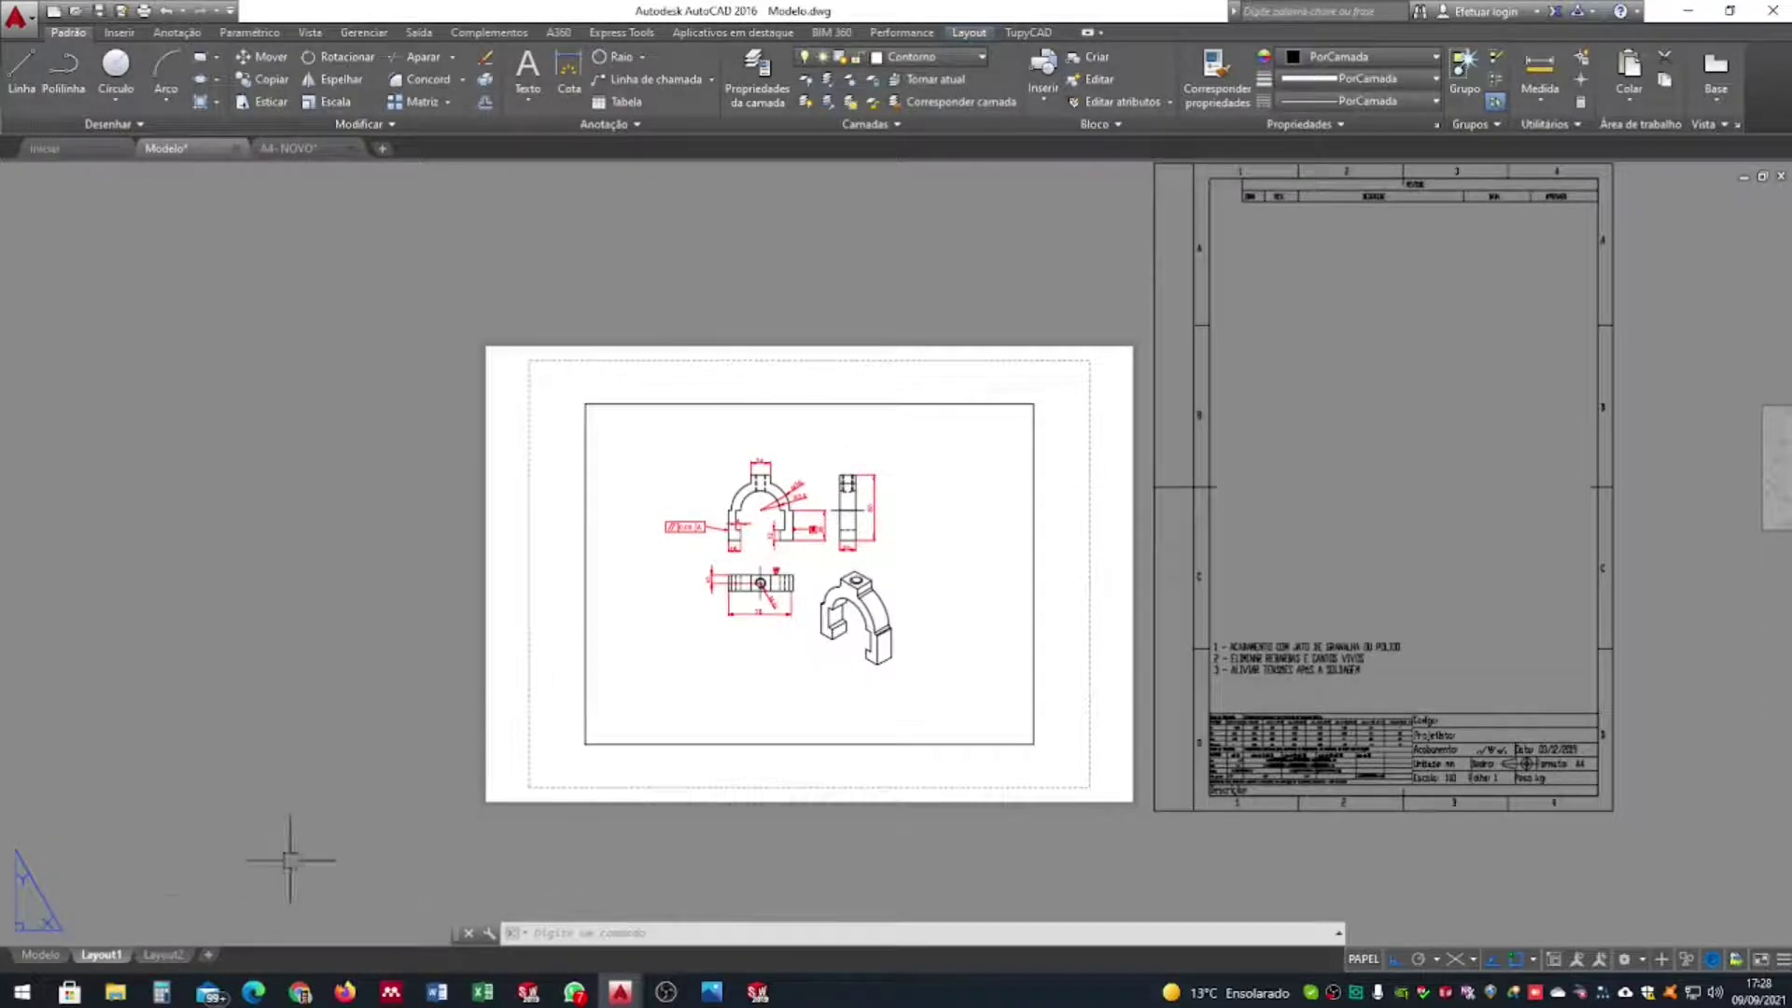
Modify Layout1's page setup to the ISO A4 (210.00 x 297.00 mm) paper size with vertical orientation
right_click(97, 961)
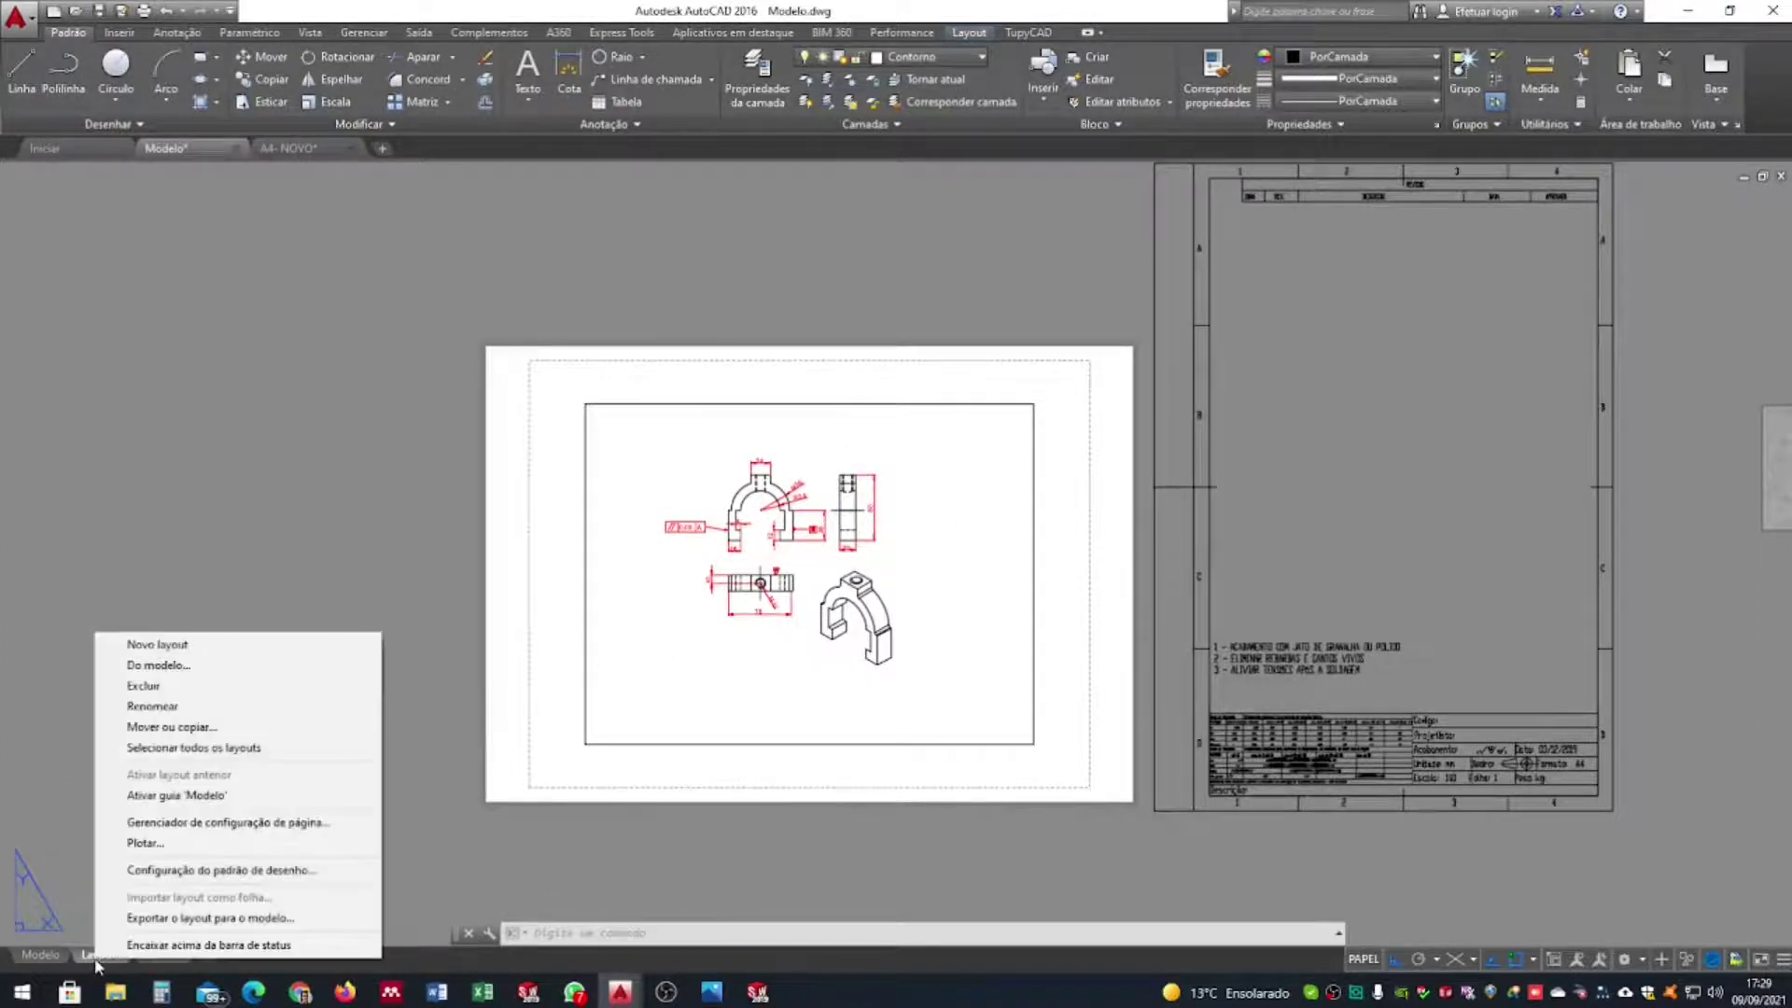
click(206, 823)
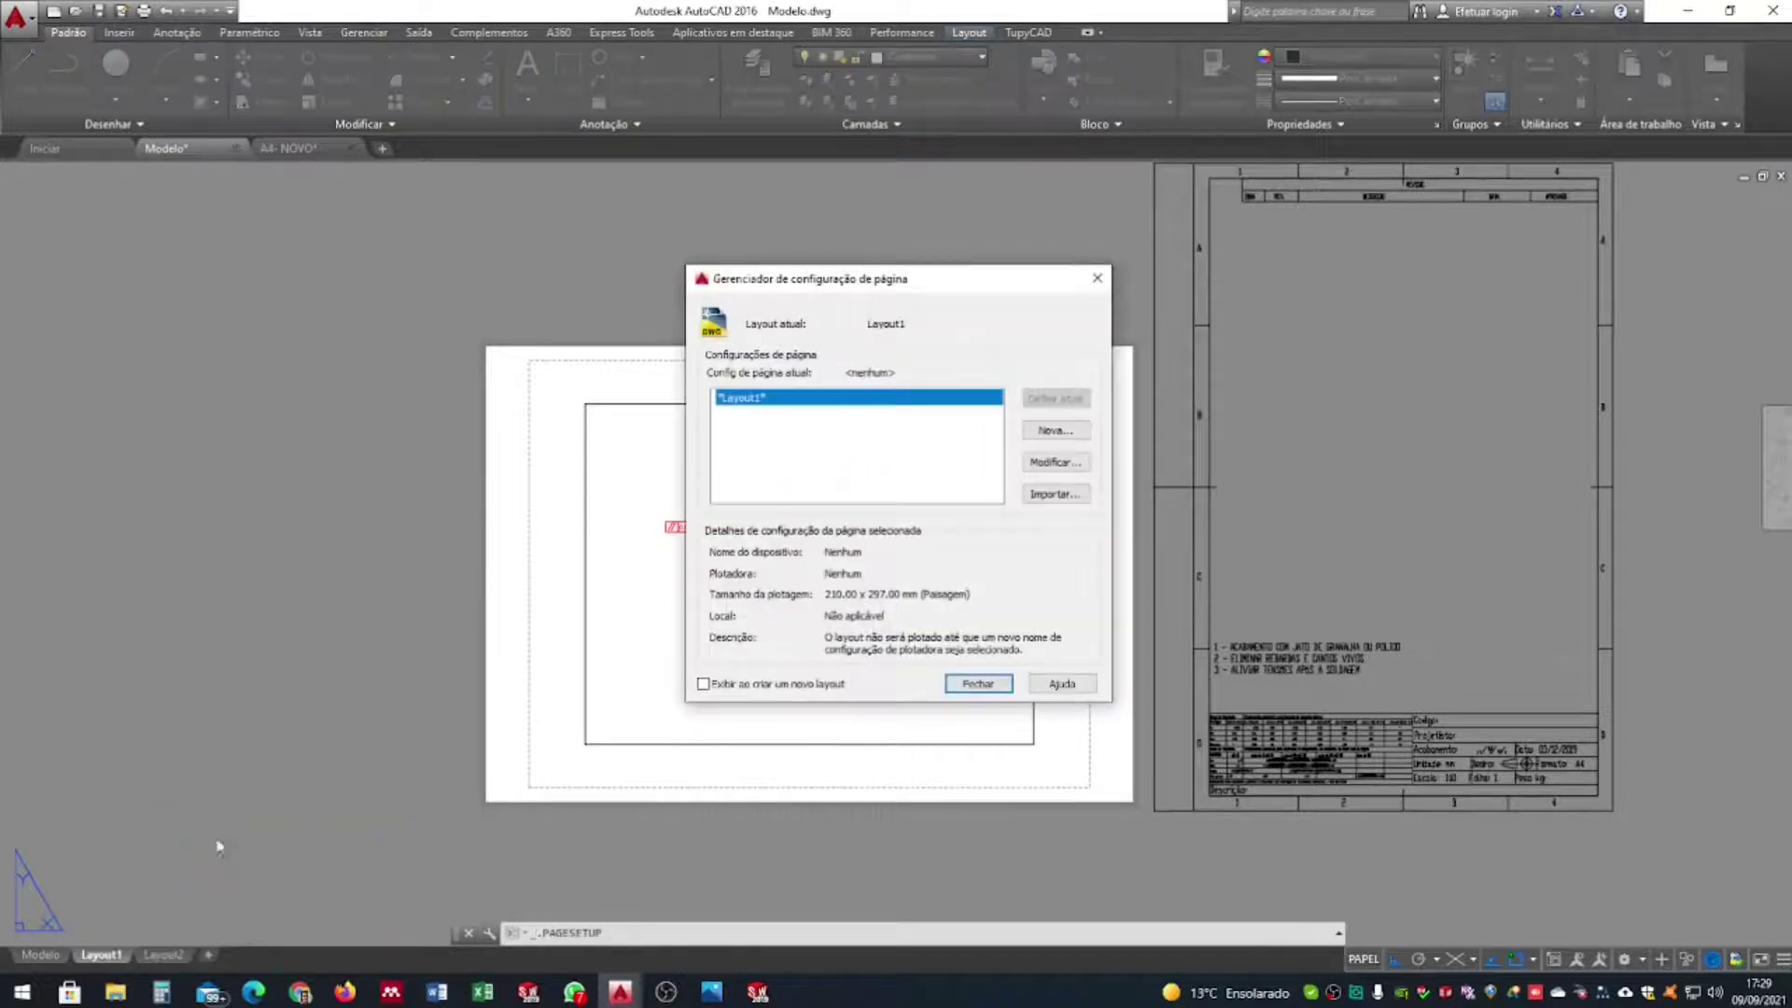
click(1055, 465)
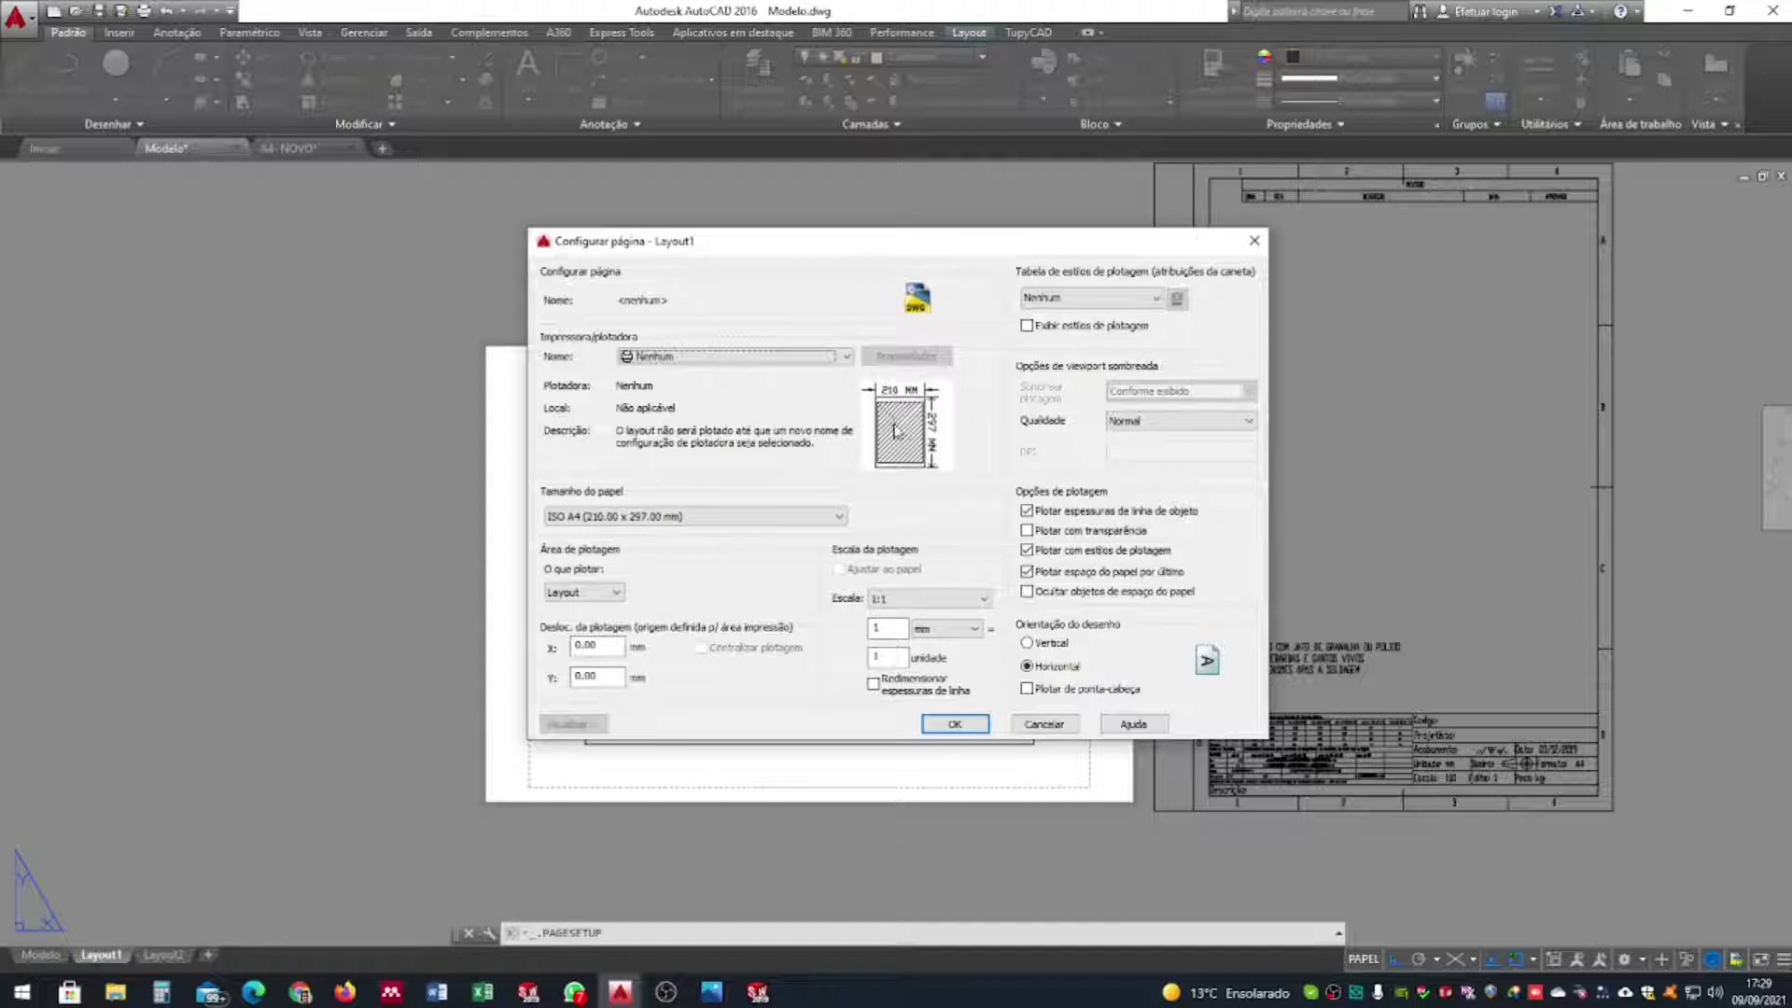
click(846, 357)
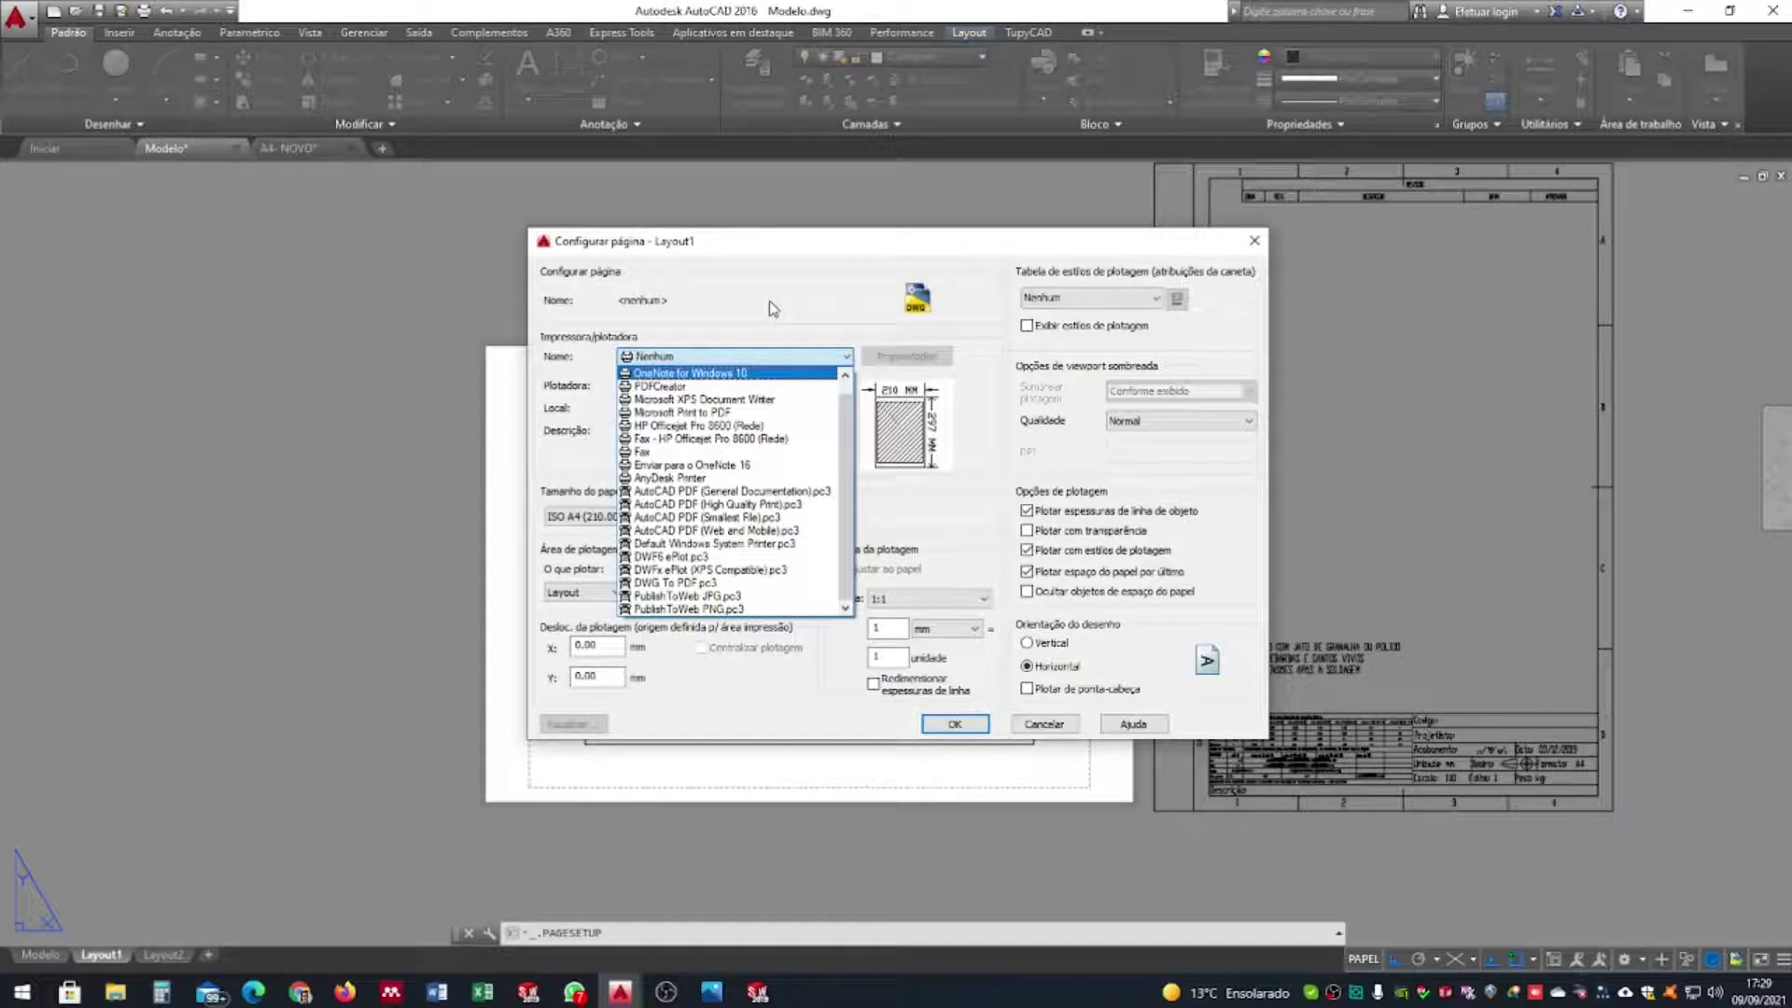
click(806, 301)
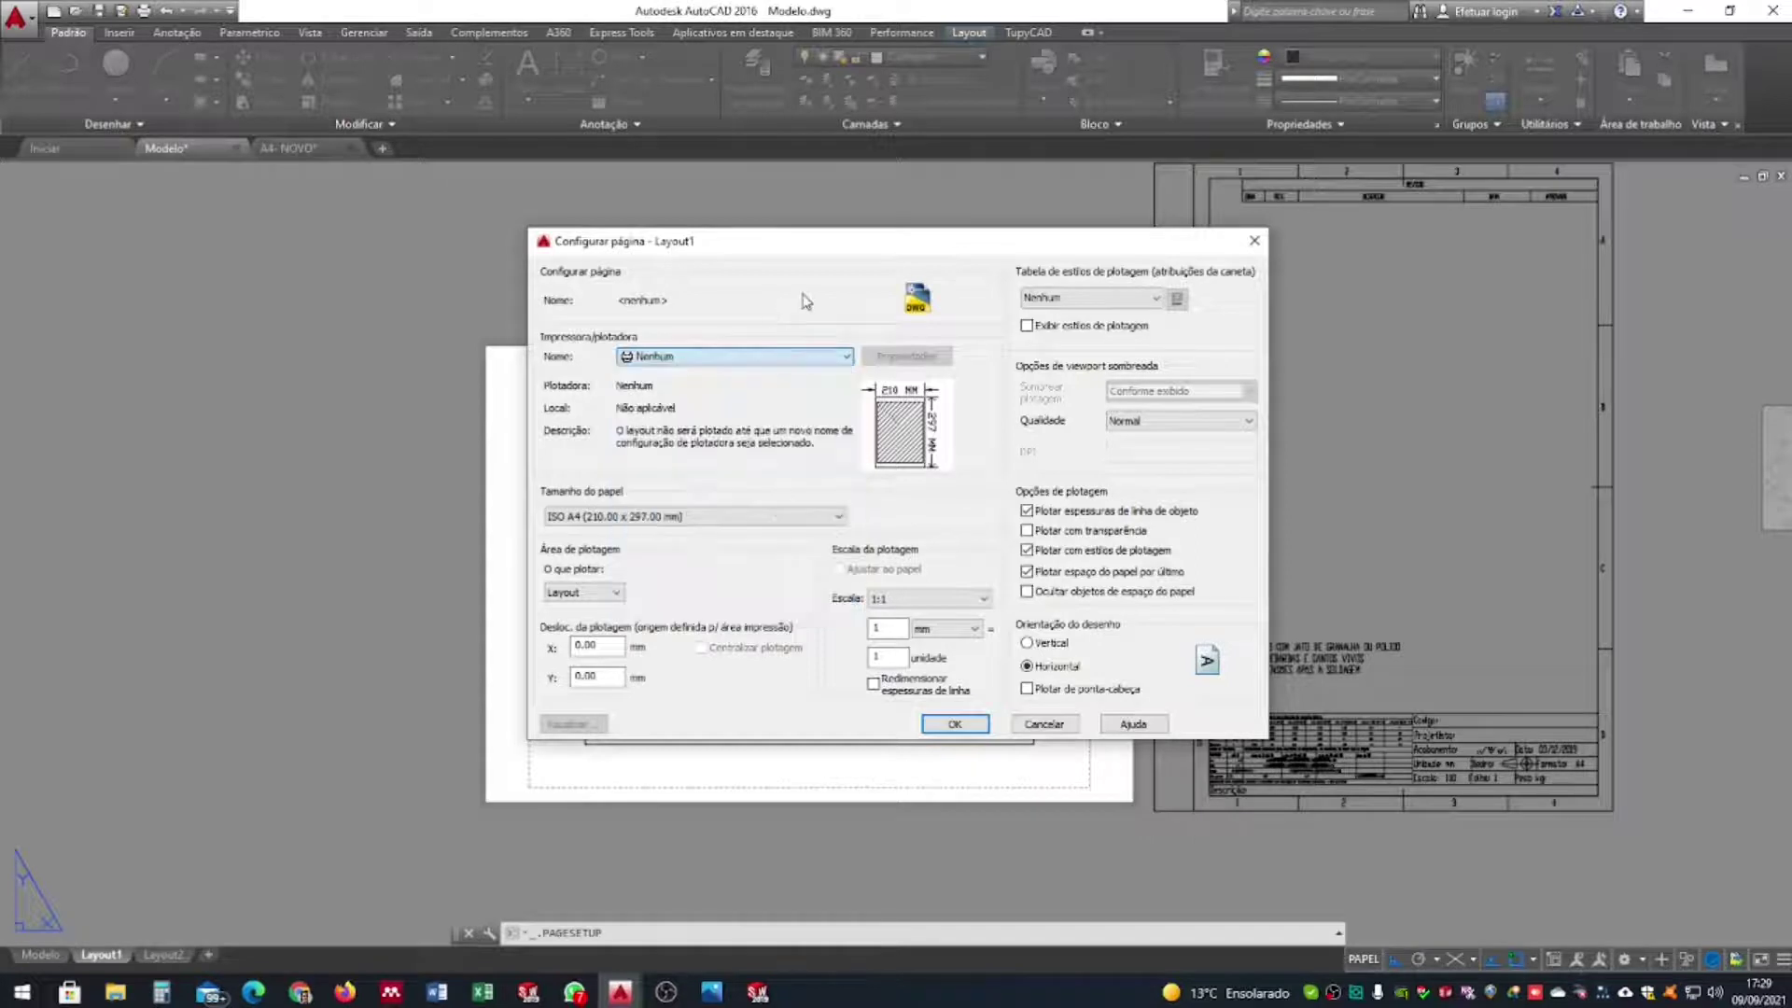
click(837, 518)
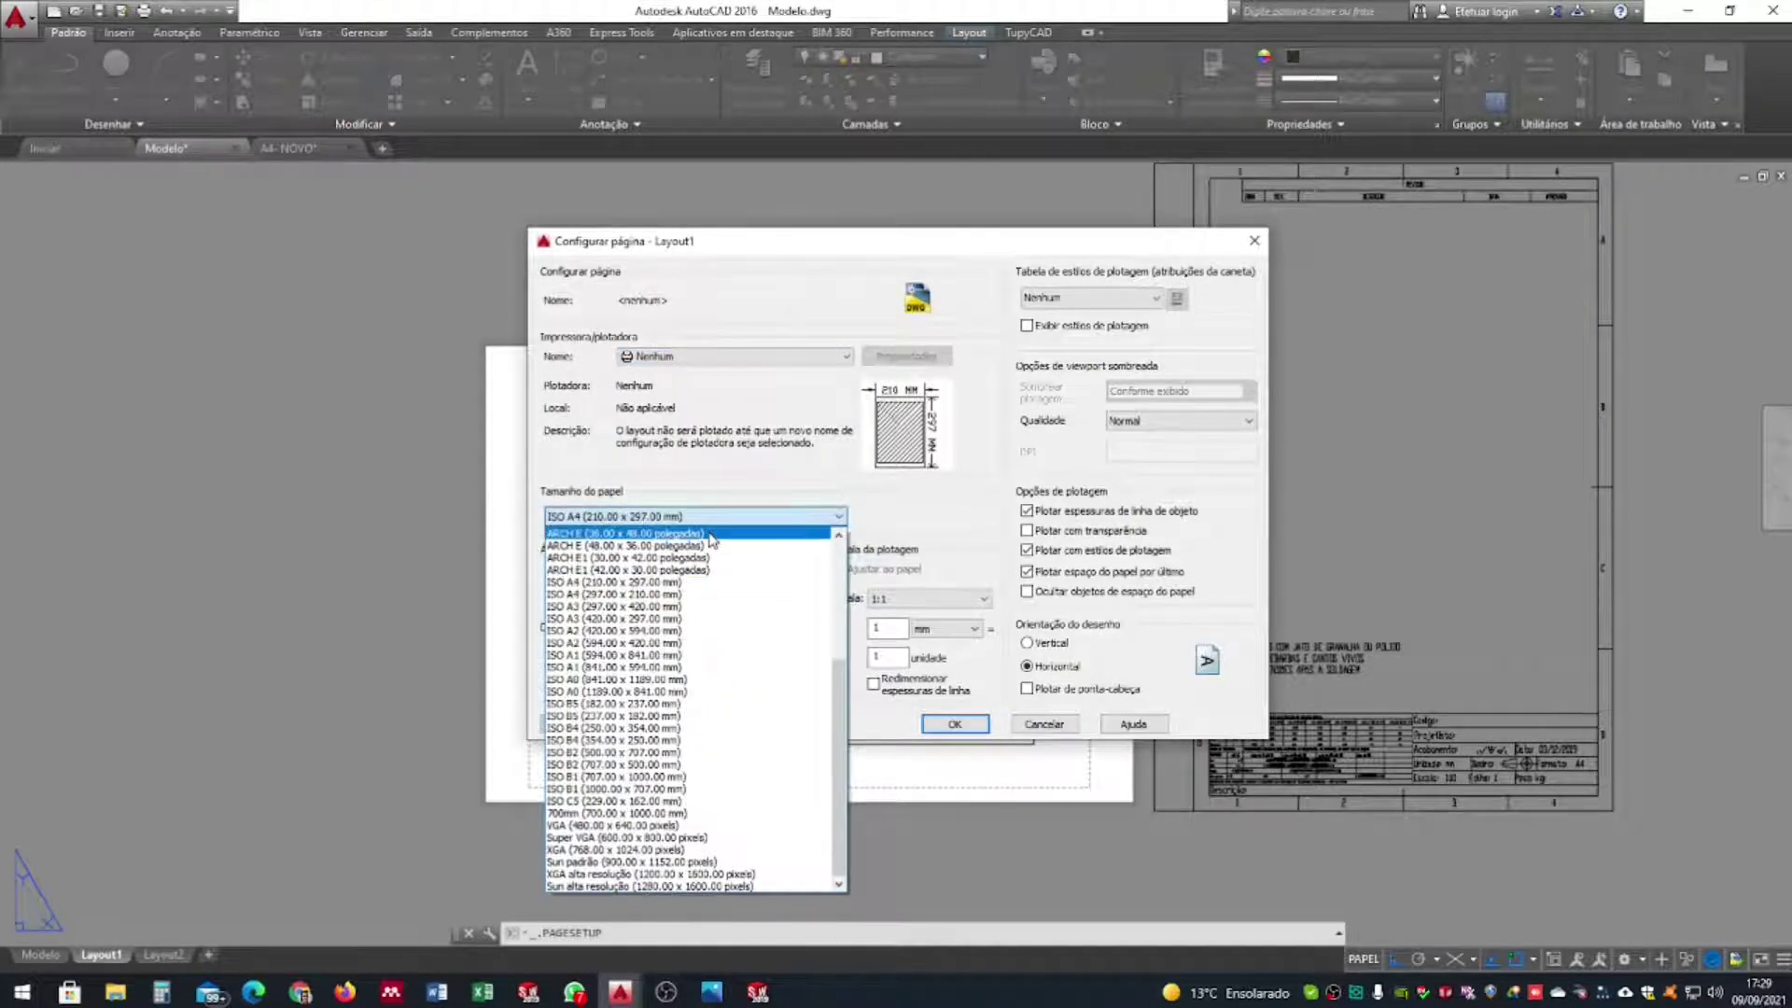
click(654, 583)
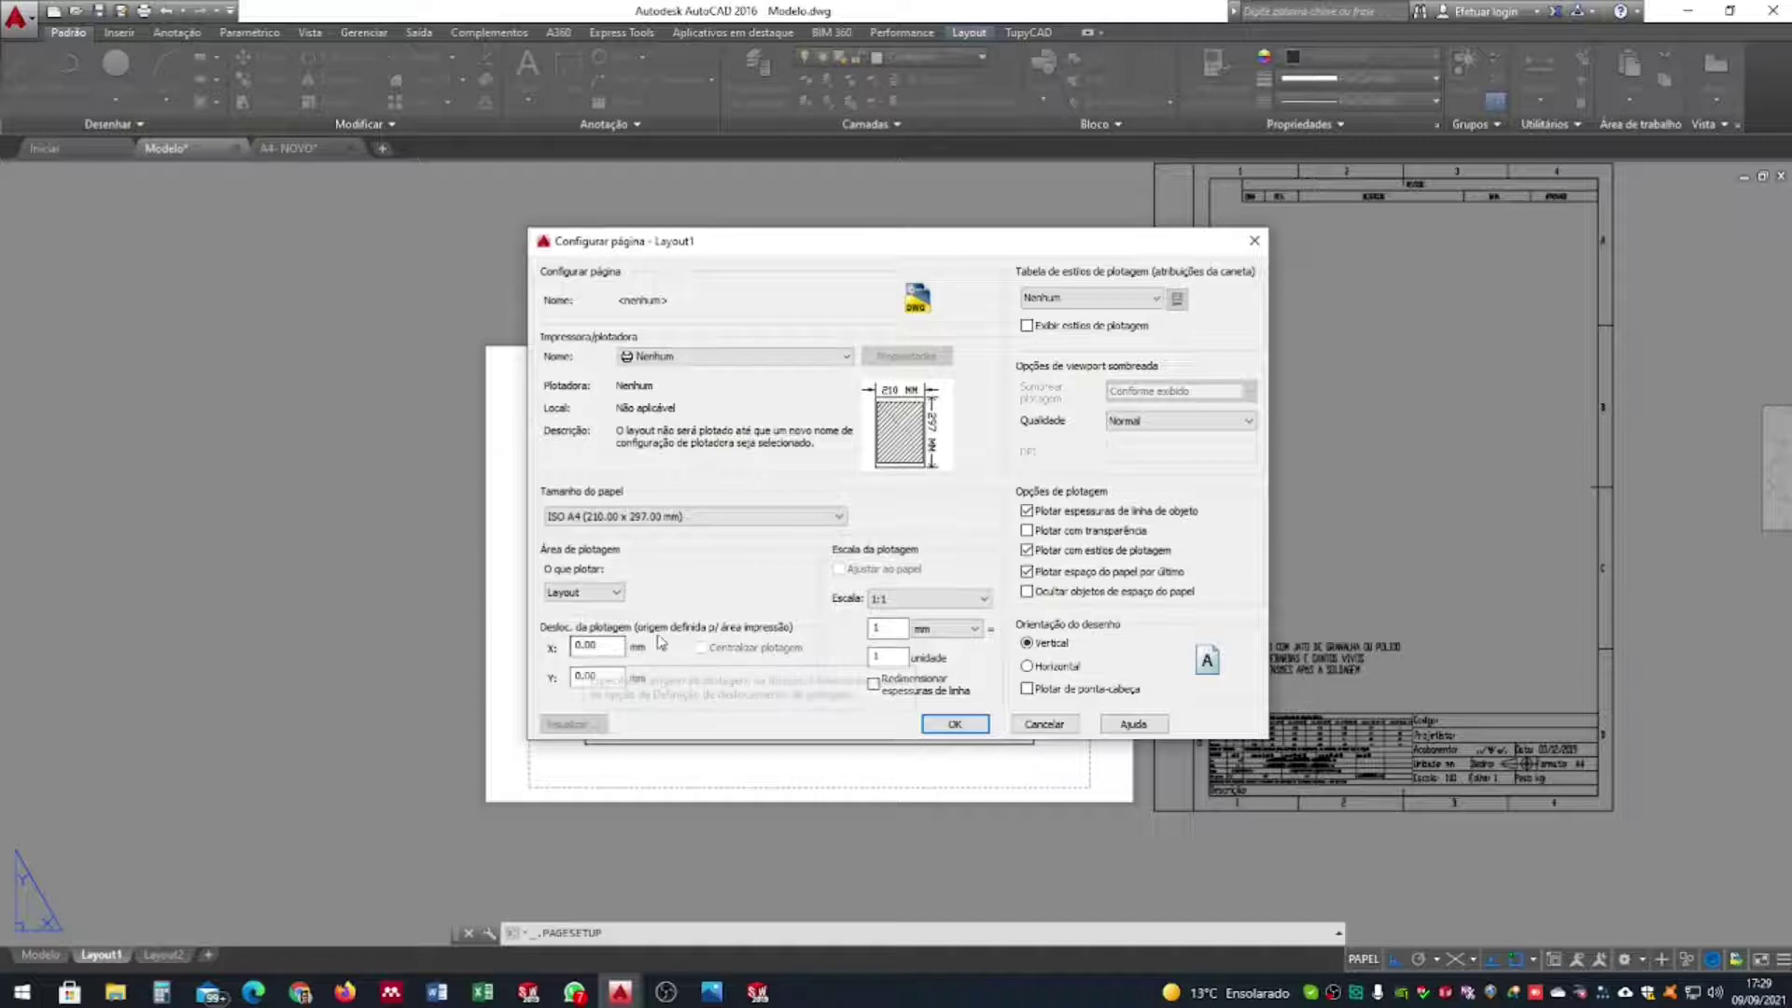
click(955, 725)
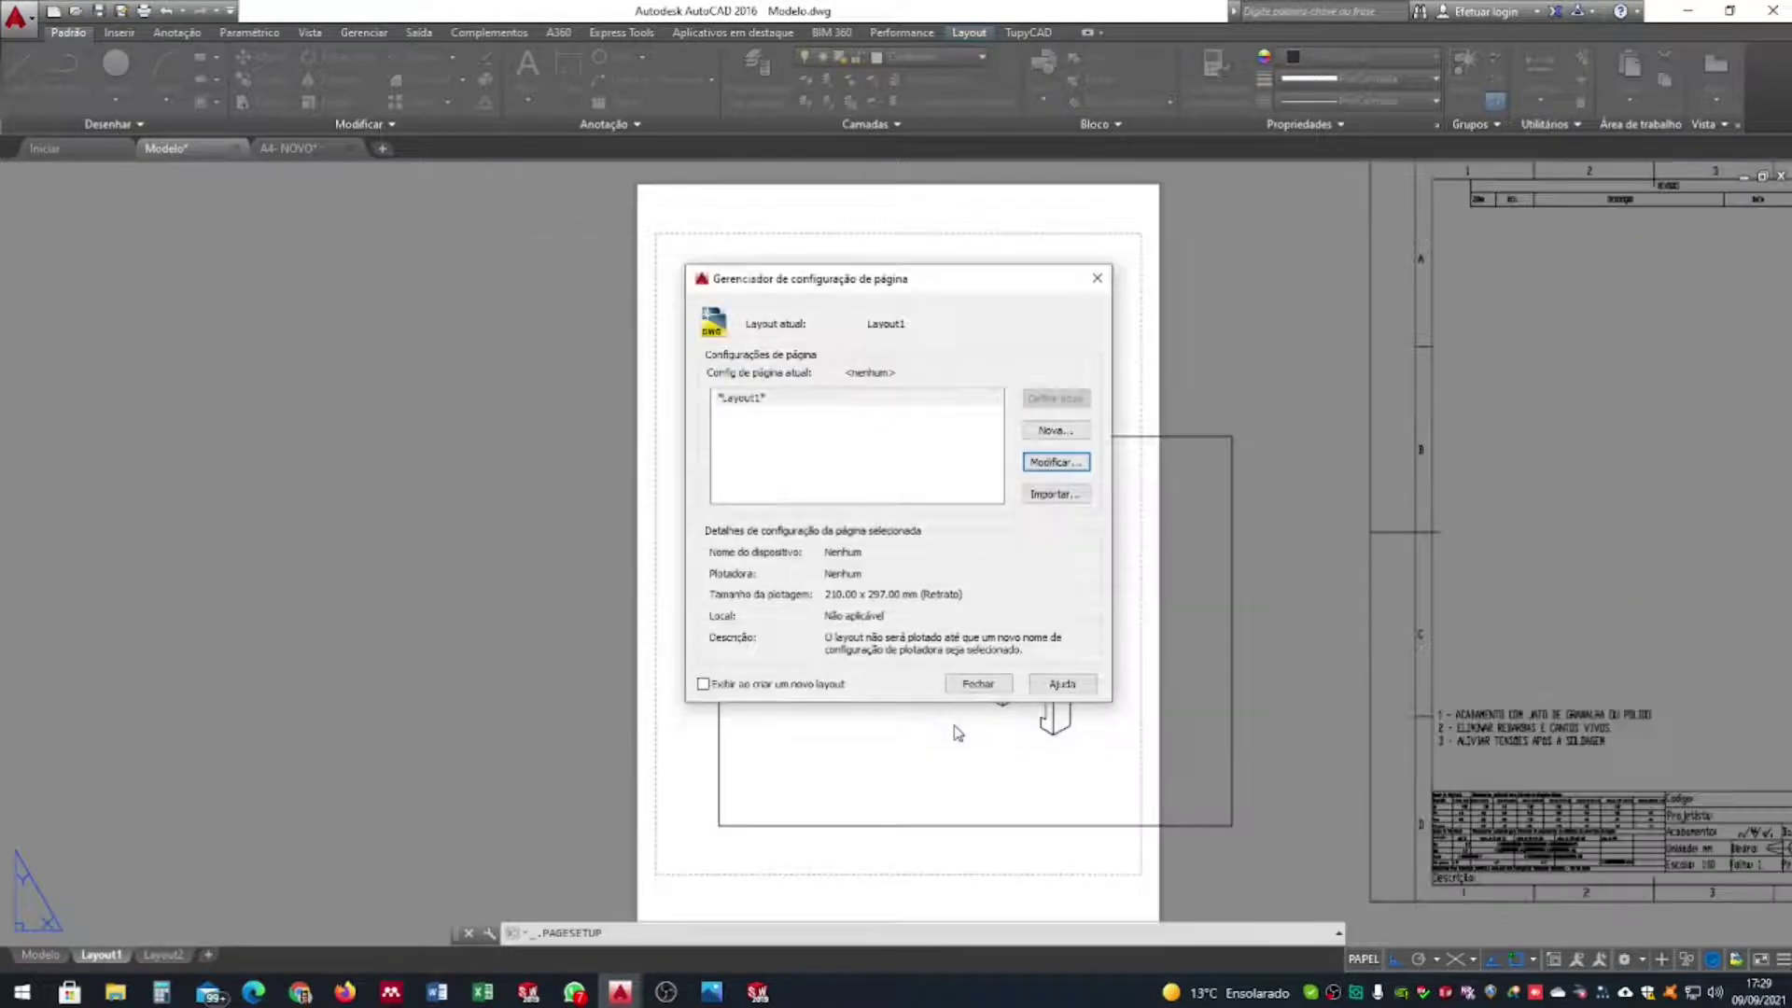
click(976, 686)
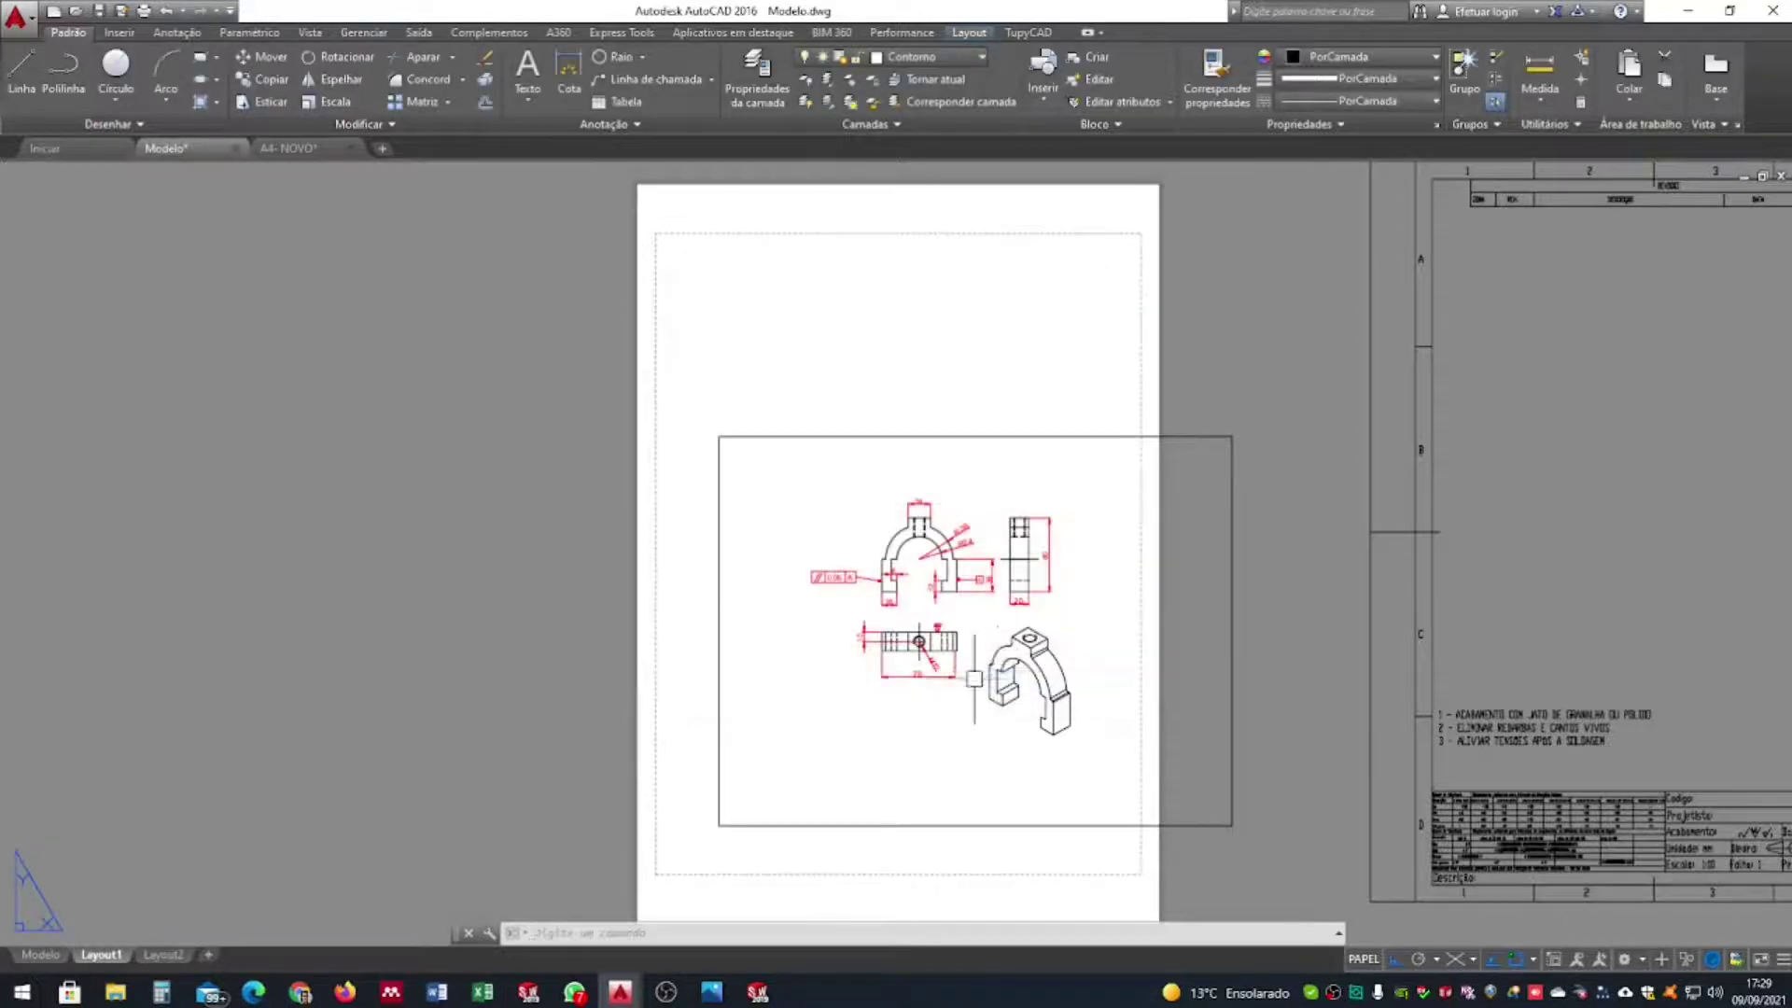
Move the pasted A4 sheet by its lower-left corner onto the paper's lower-left corner, with ortho mode off
scroll(976, 369, down, 2)
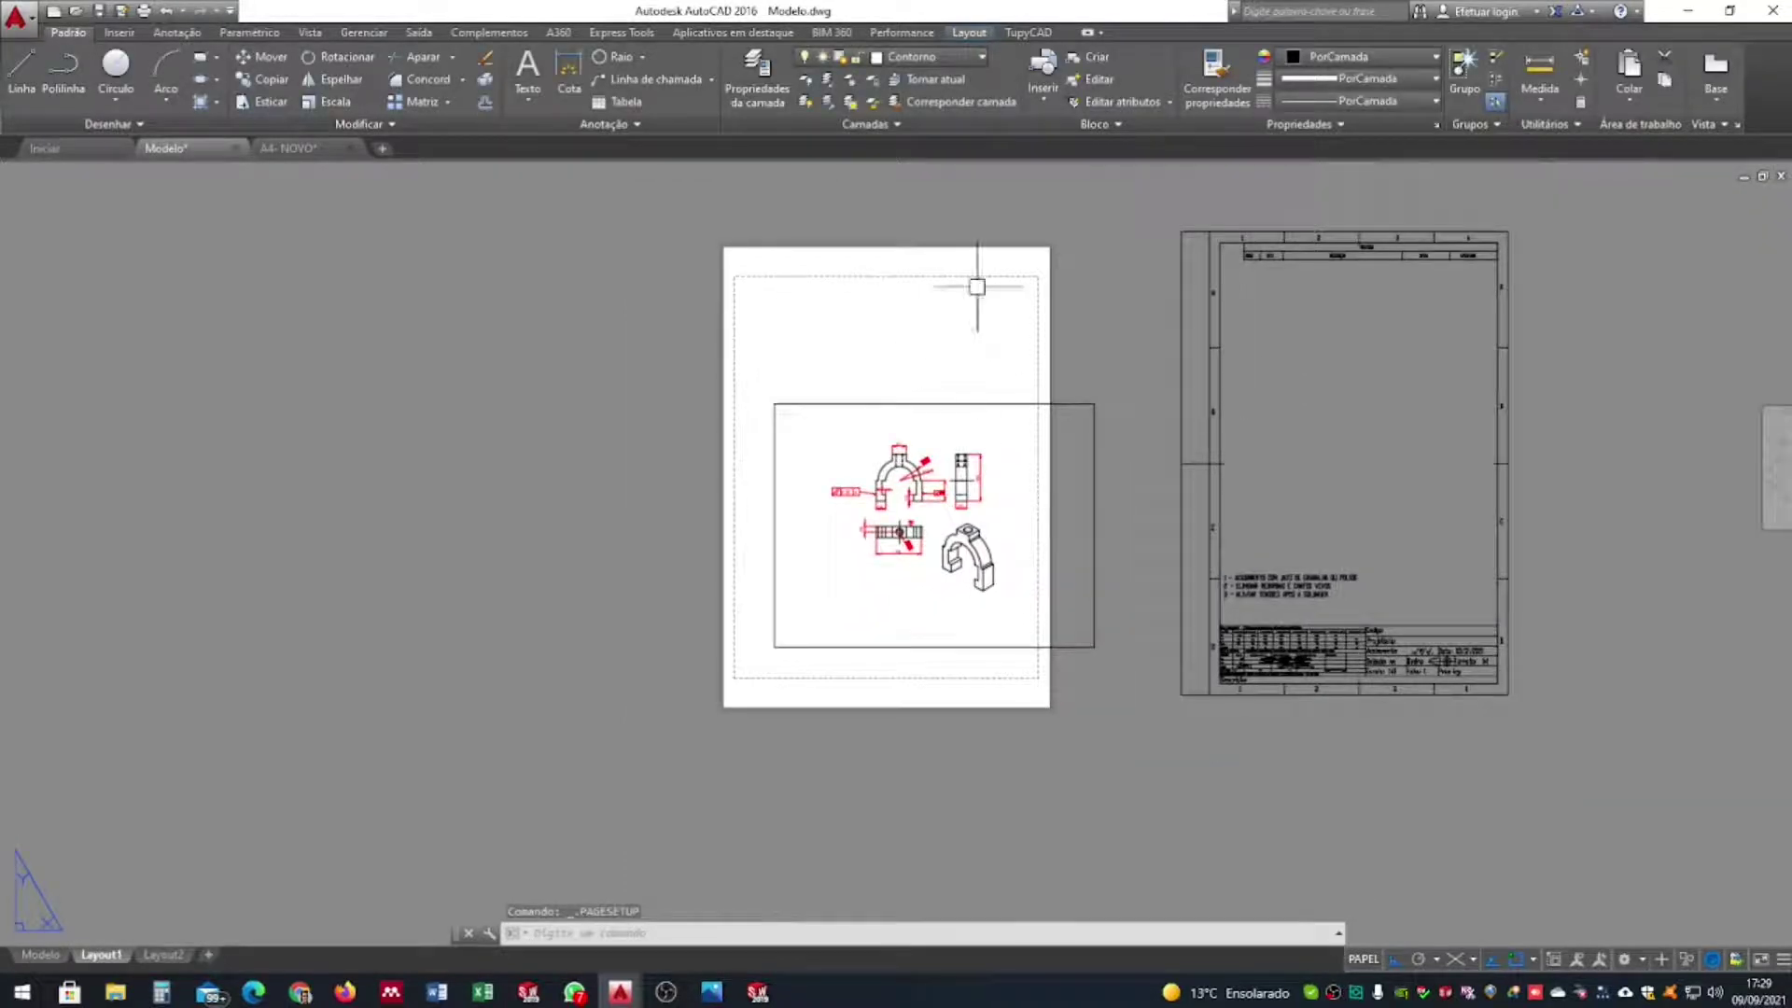
middle_drag(1219, 565, 1199, 602)
click(1559, 789)
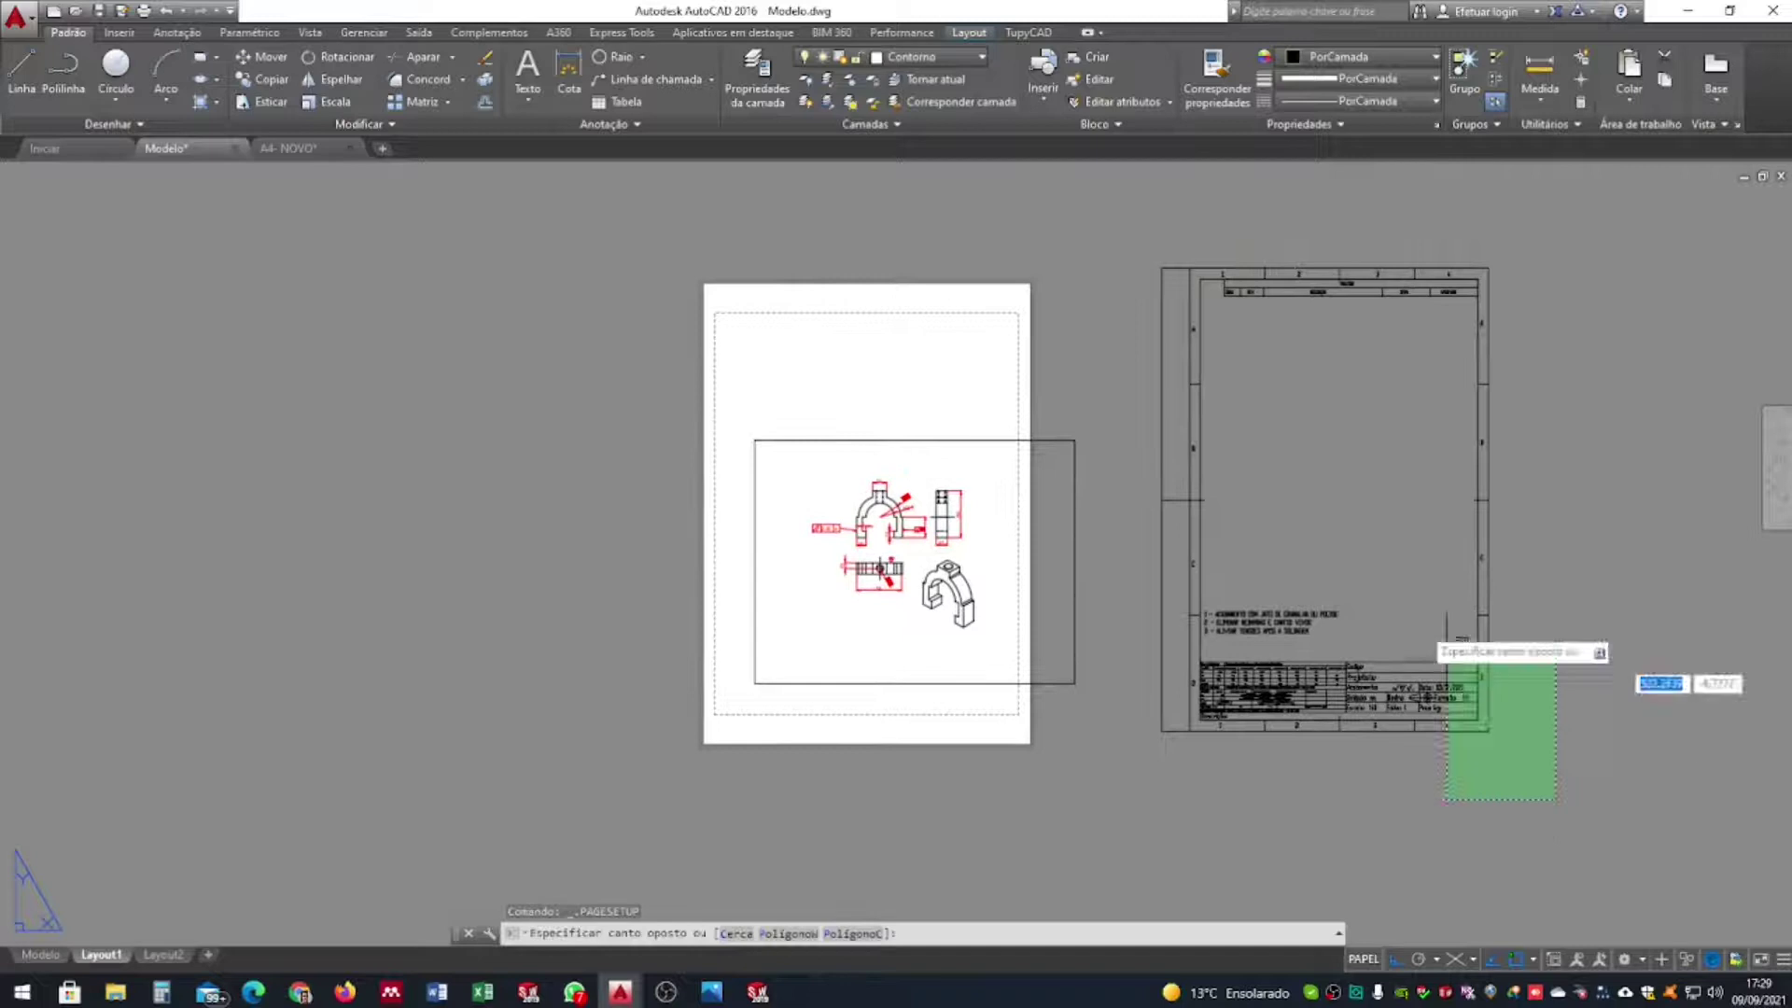
click(1152, 253)
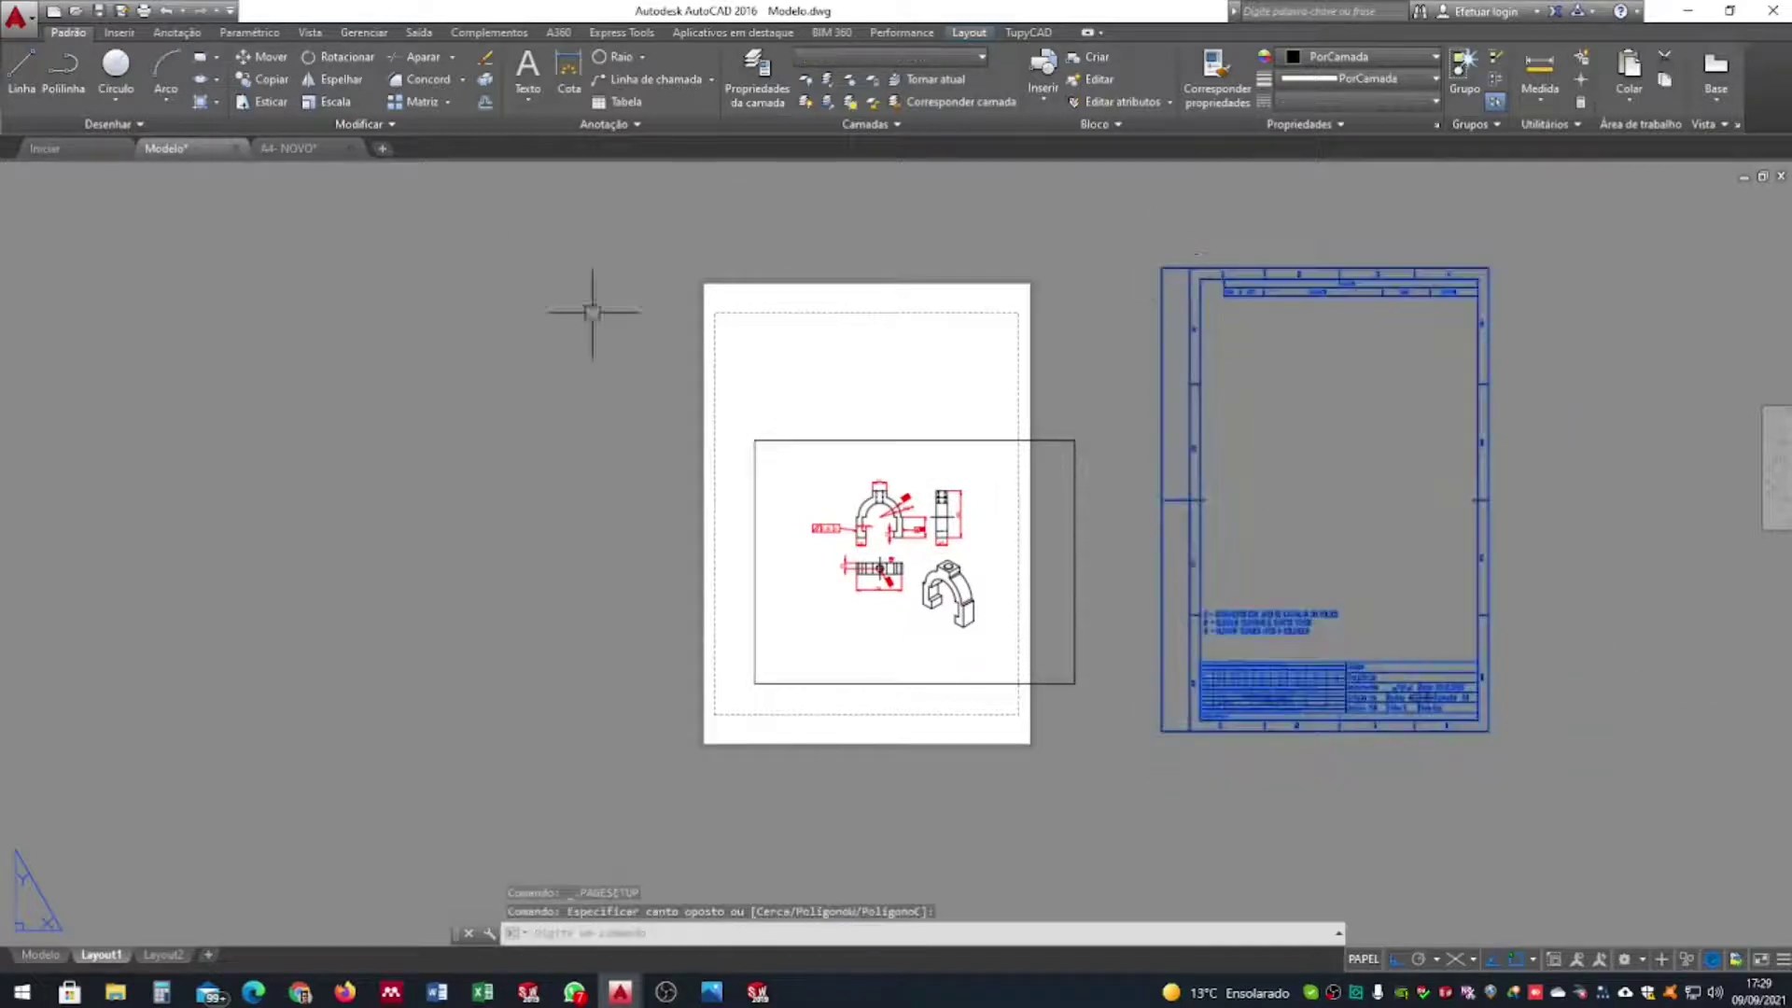
click(261, 56)
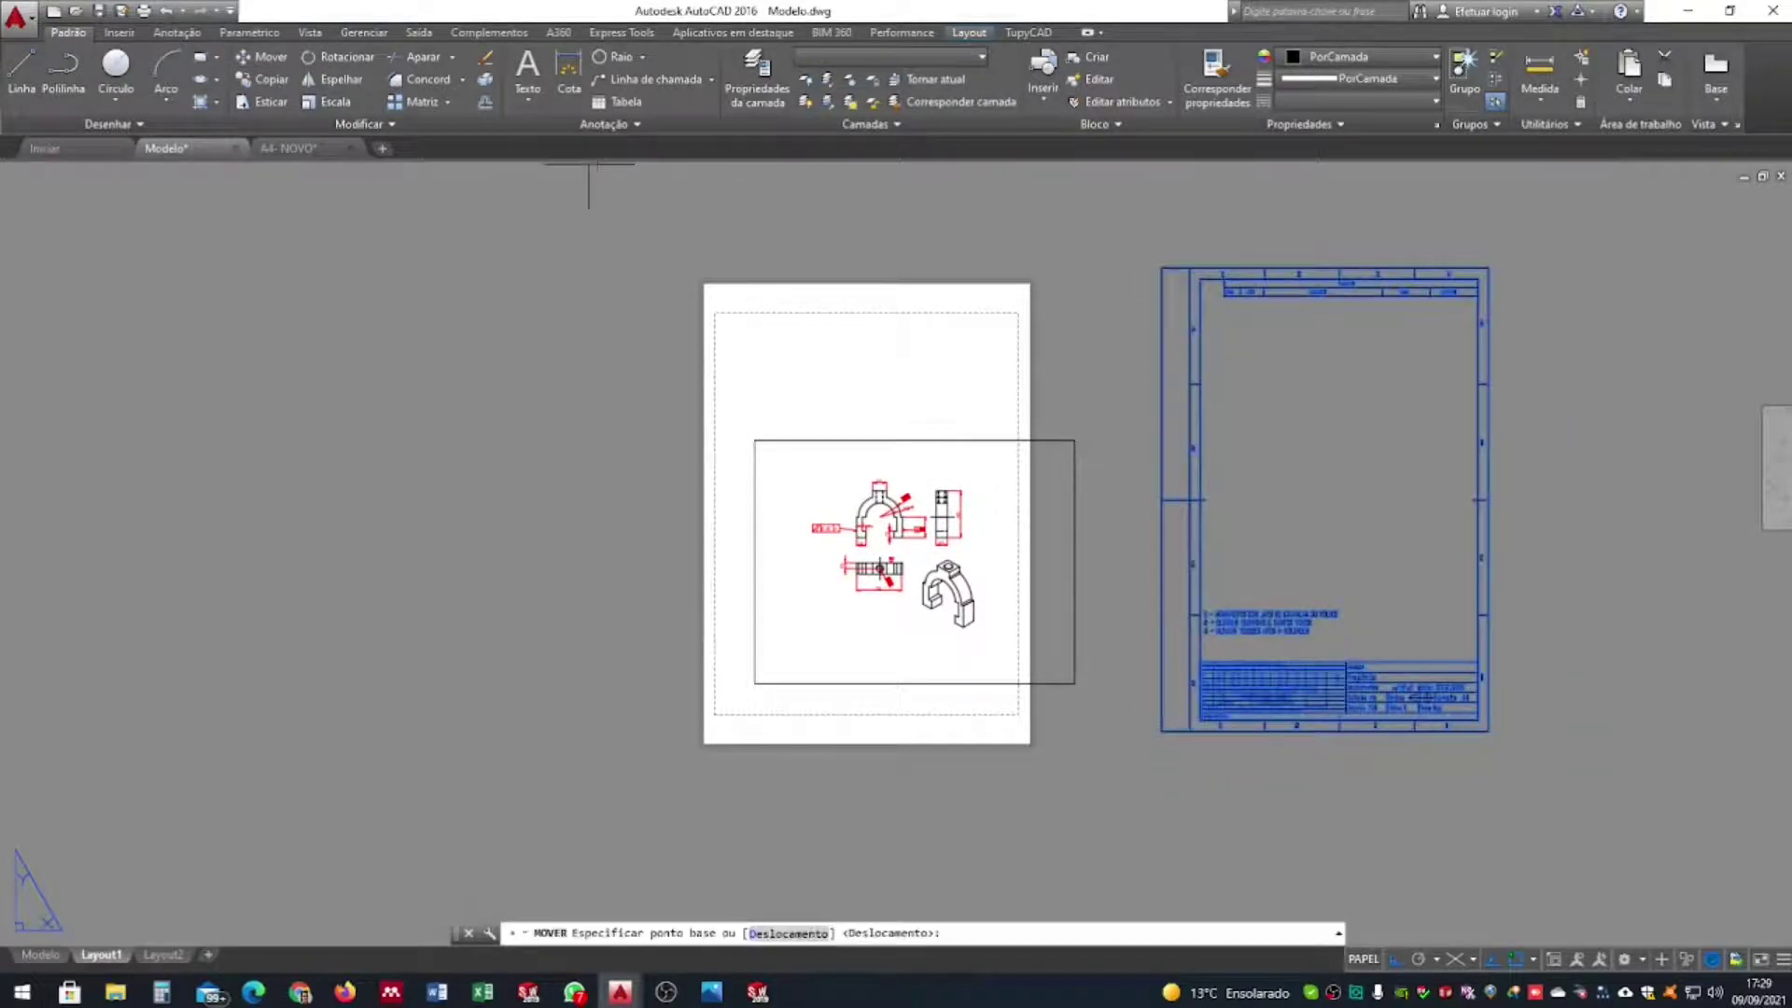
click(1161, 731)
scroll(842, 732, up, 10)
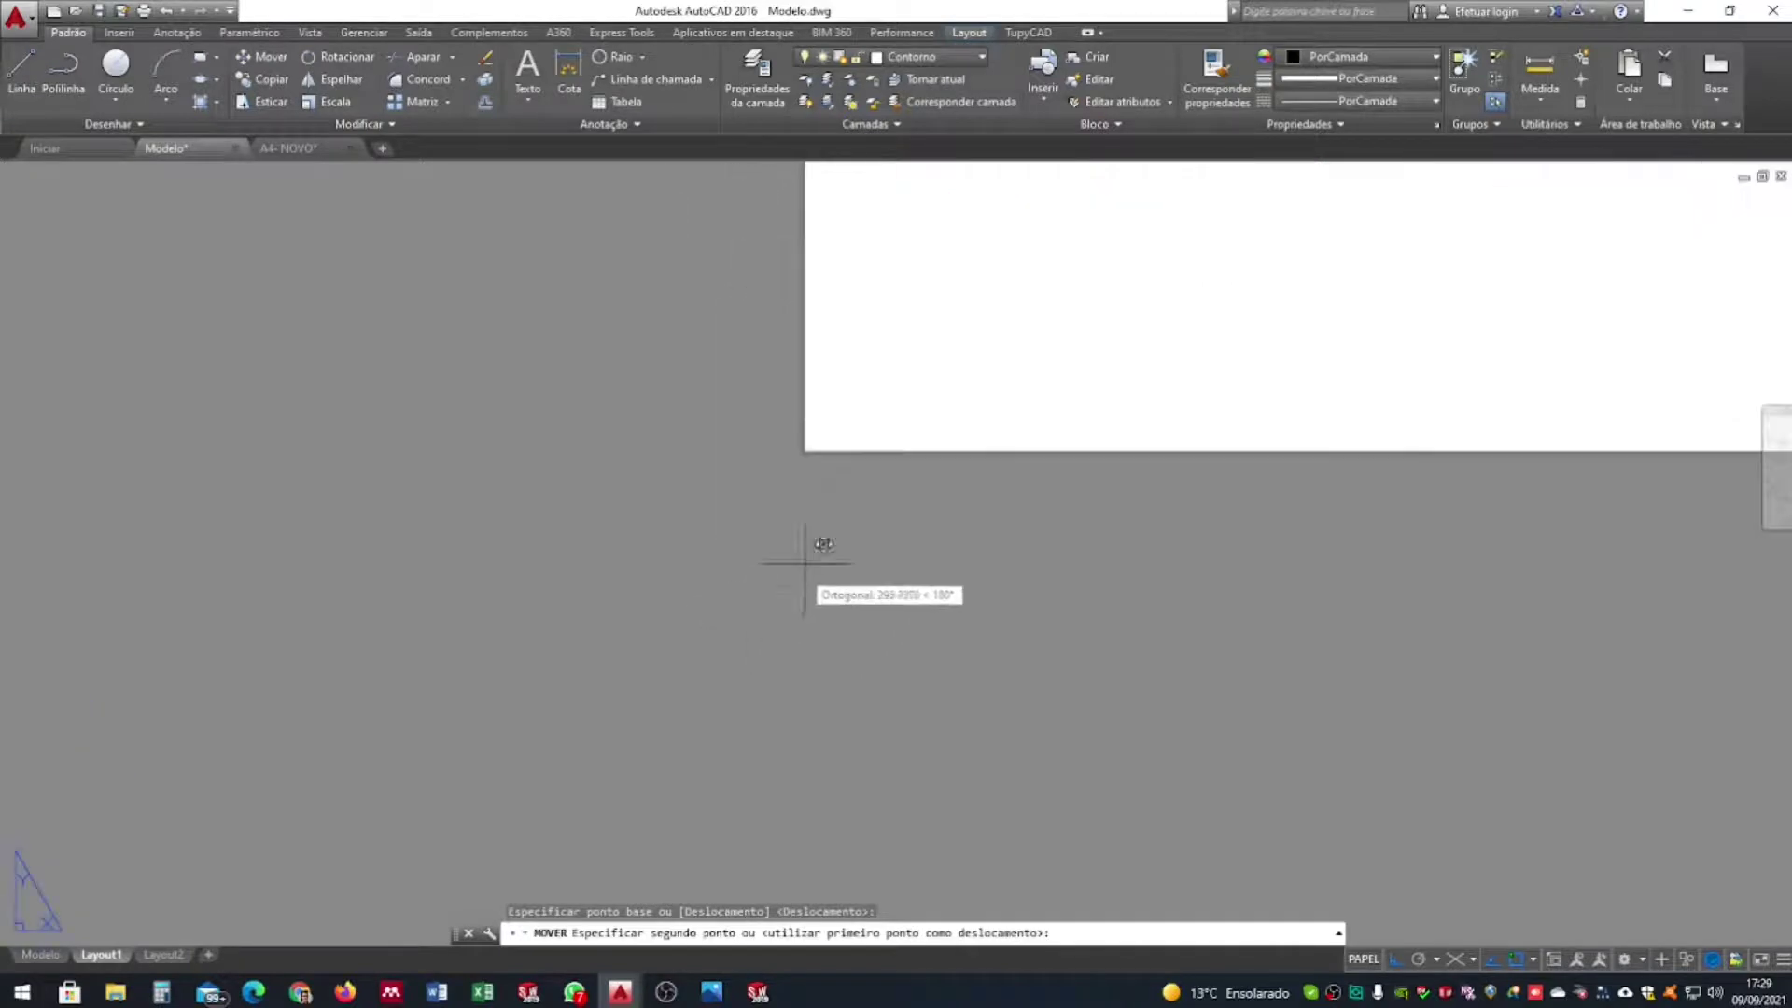
scroll(873, 683, down, 8)
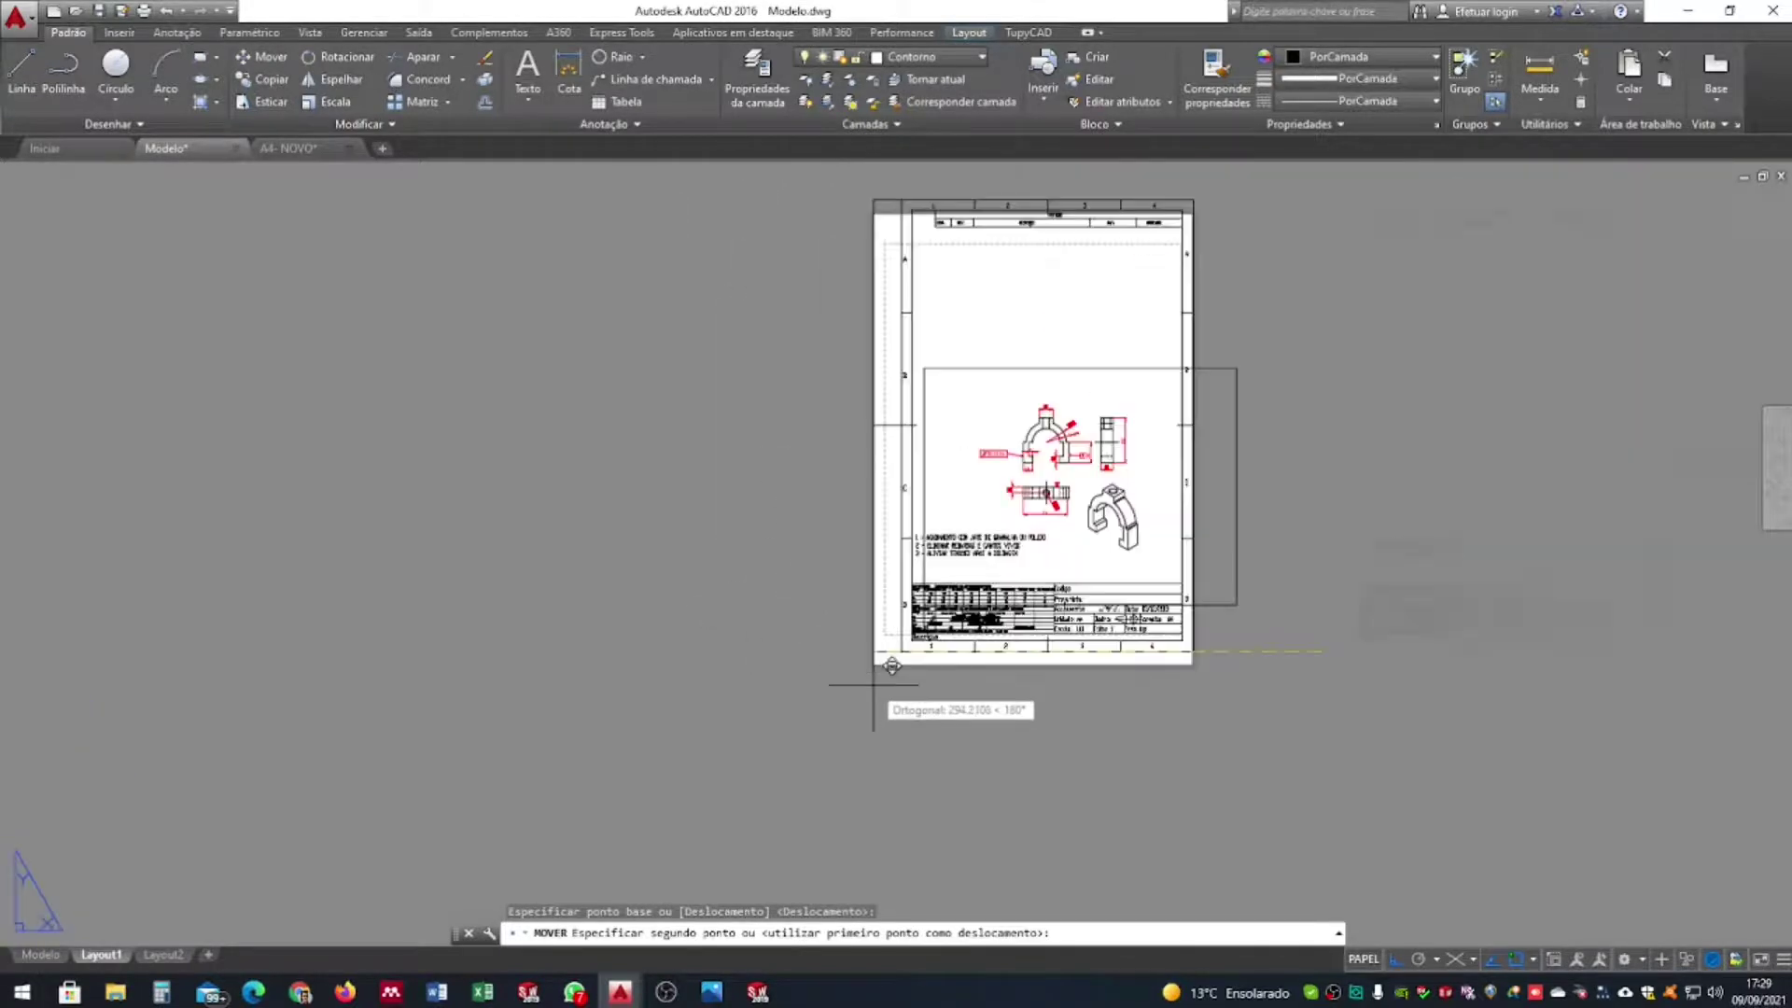
key(F8)
scroll(874, 683, up, 5)
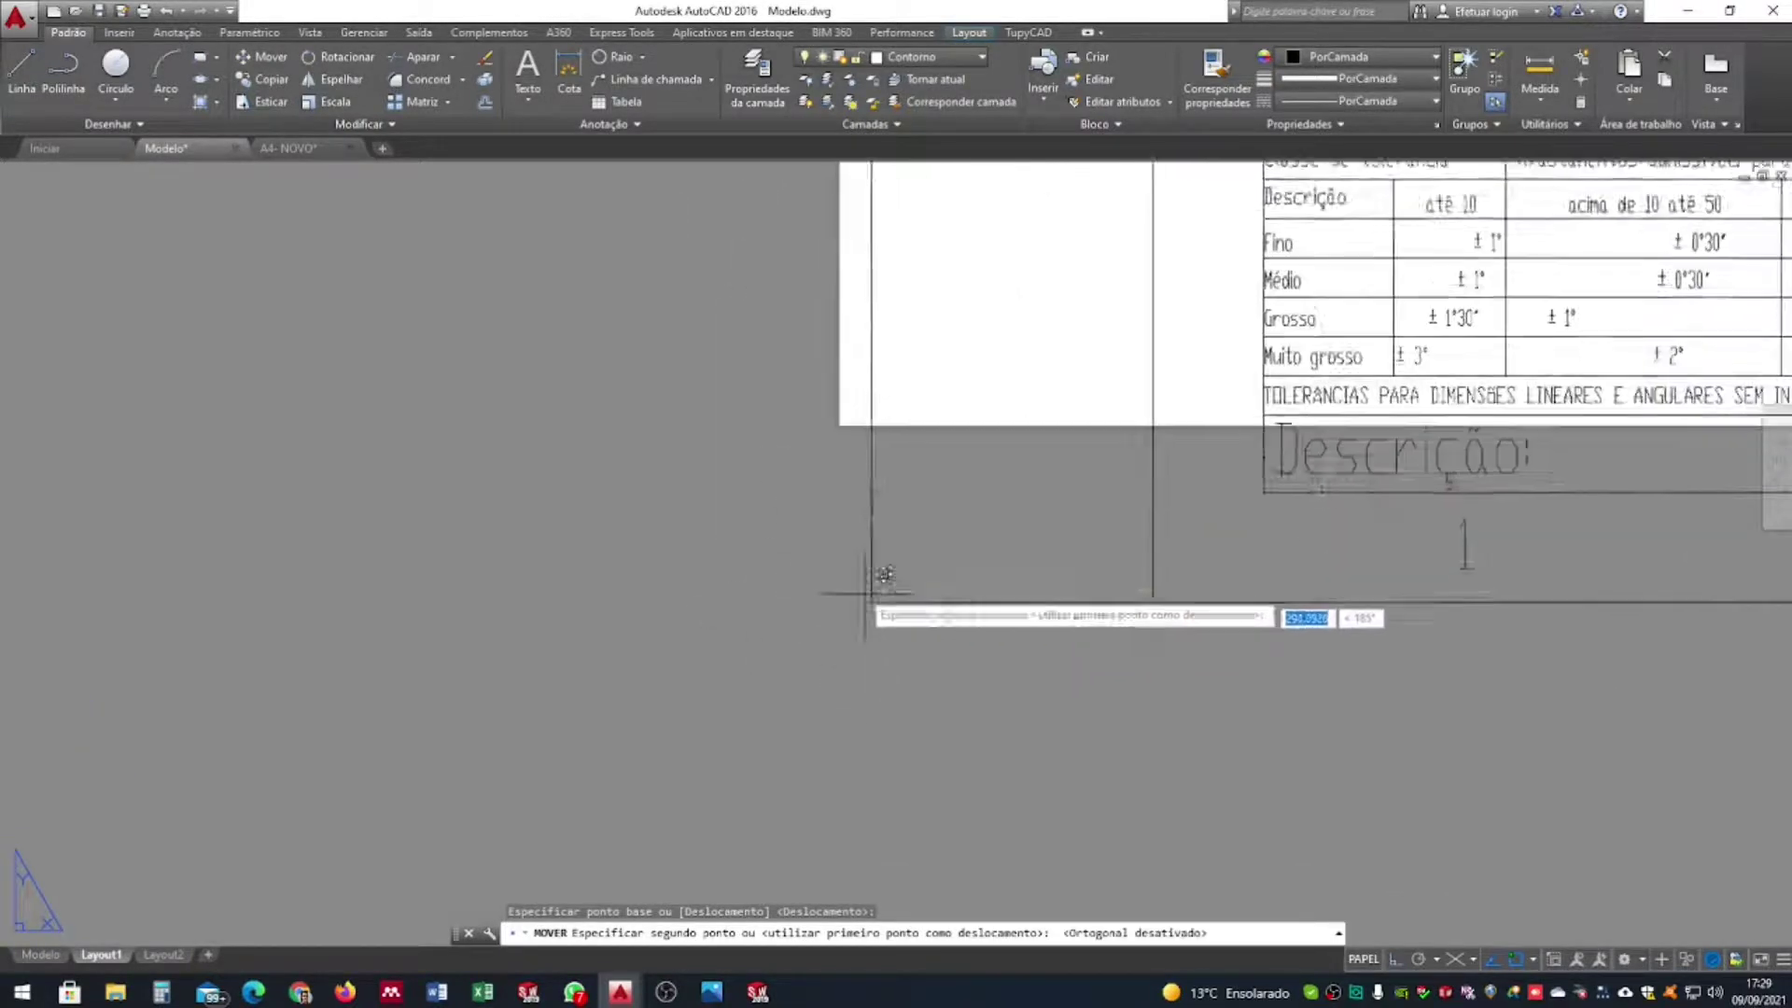
click(837, 426)
Stretch the viewport's upper-left corner onto the upper-left corner of the sheet's inner border
scroll(999, 560, down, 6)
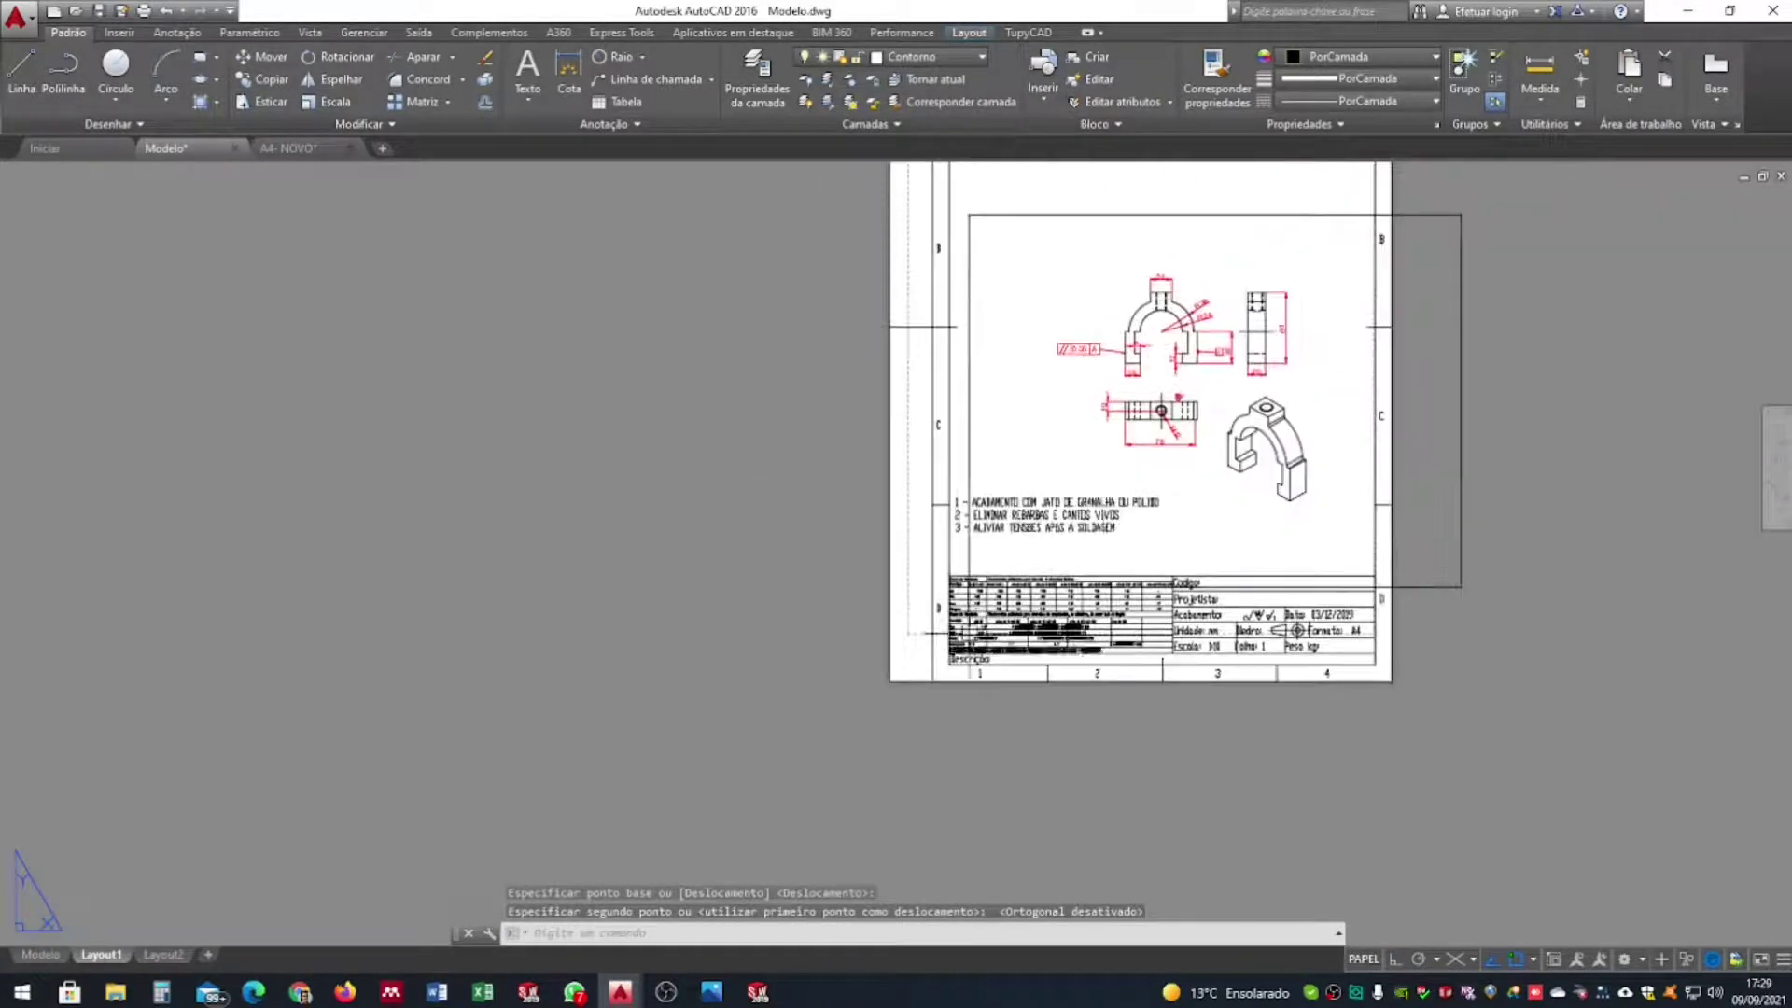
scroll(1307, 308, up, 5)
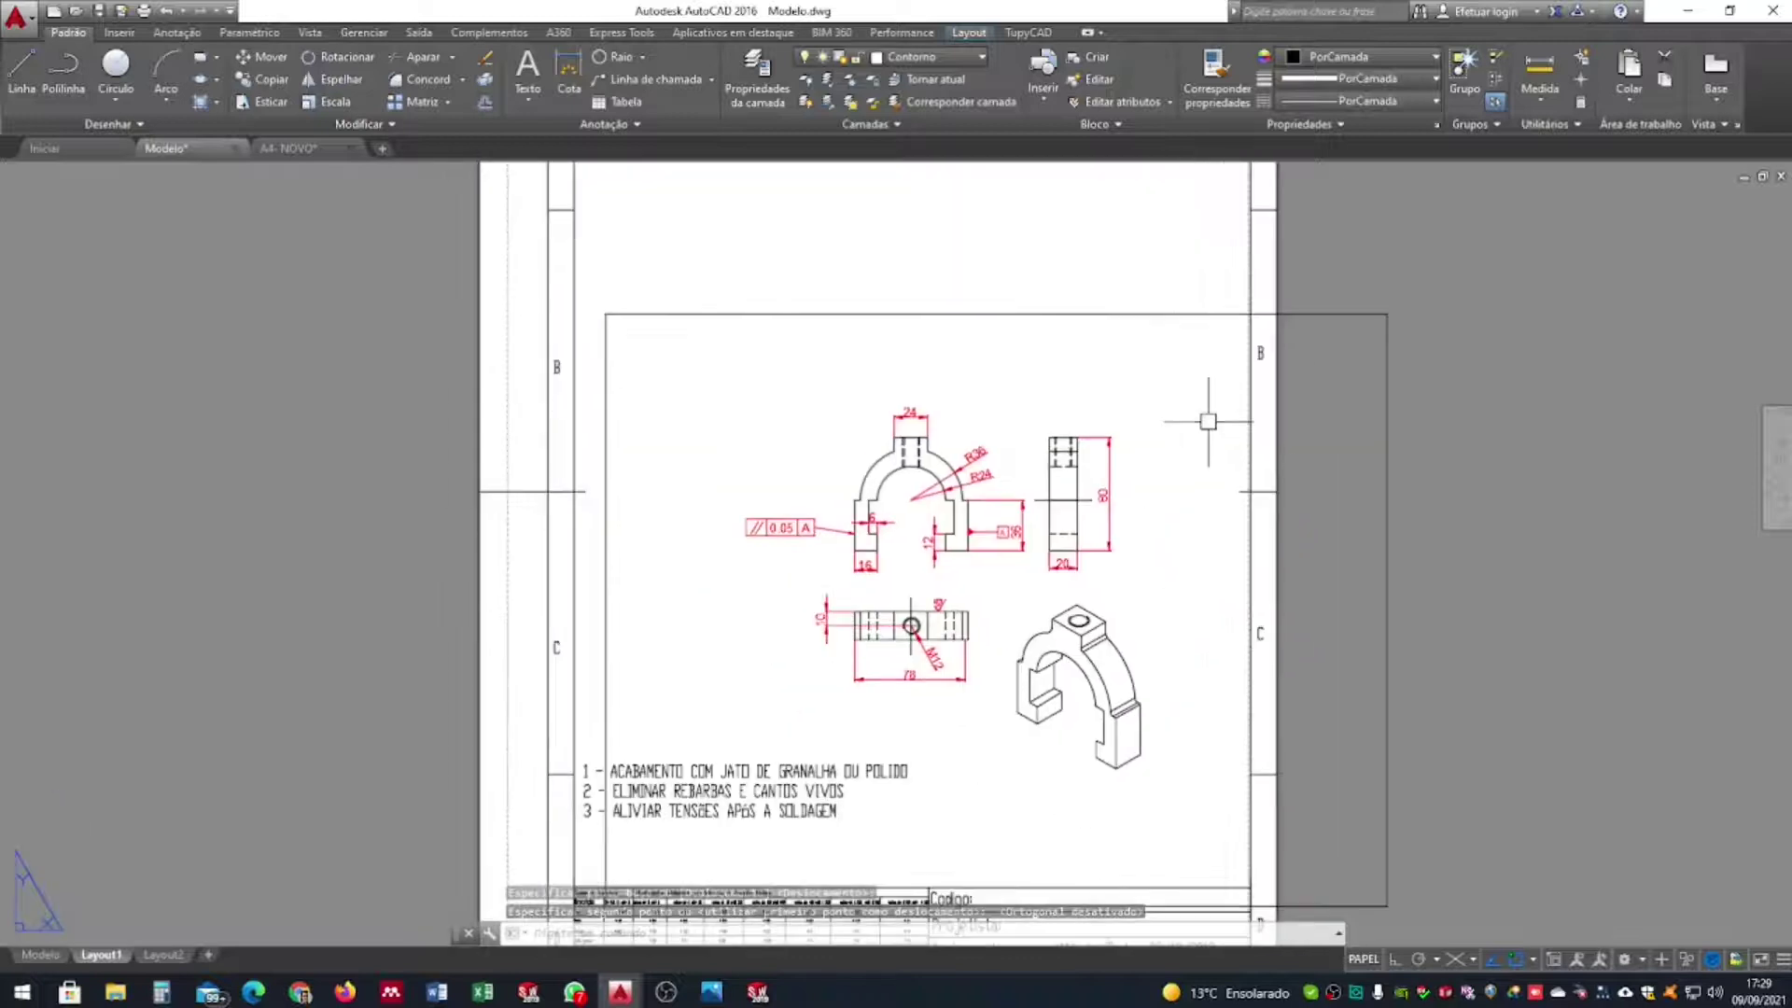
middle_drag(1063, 549, 1175, 451)
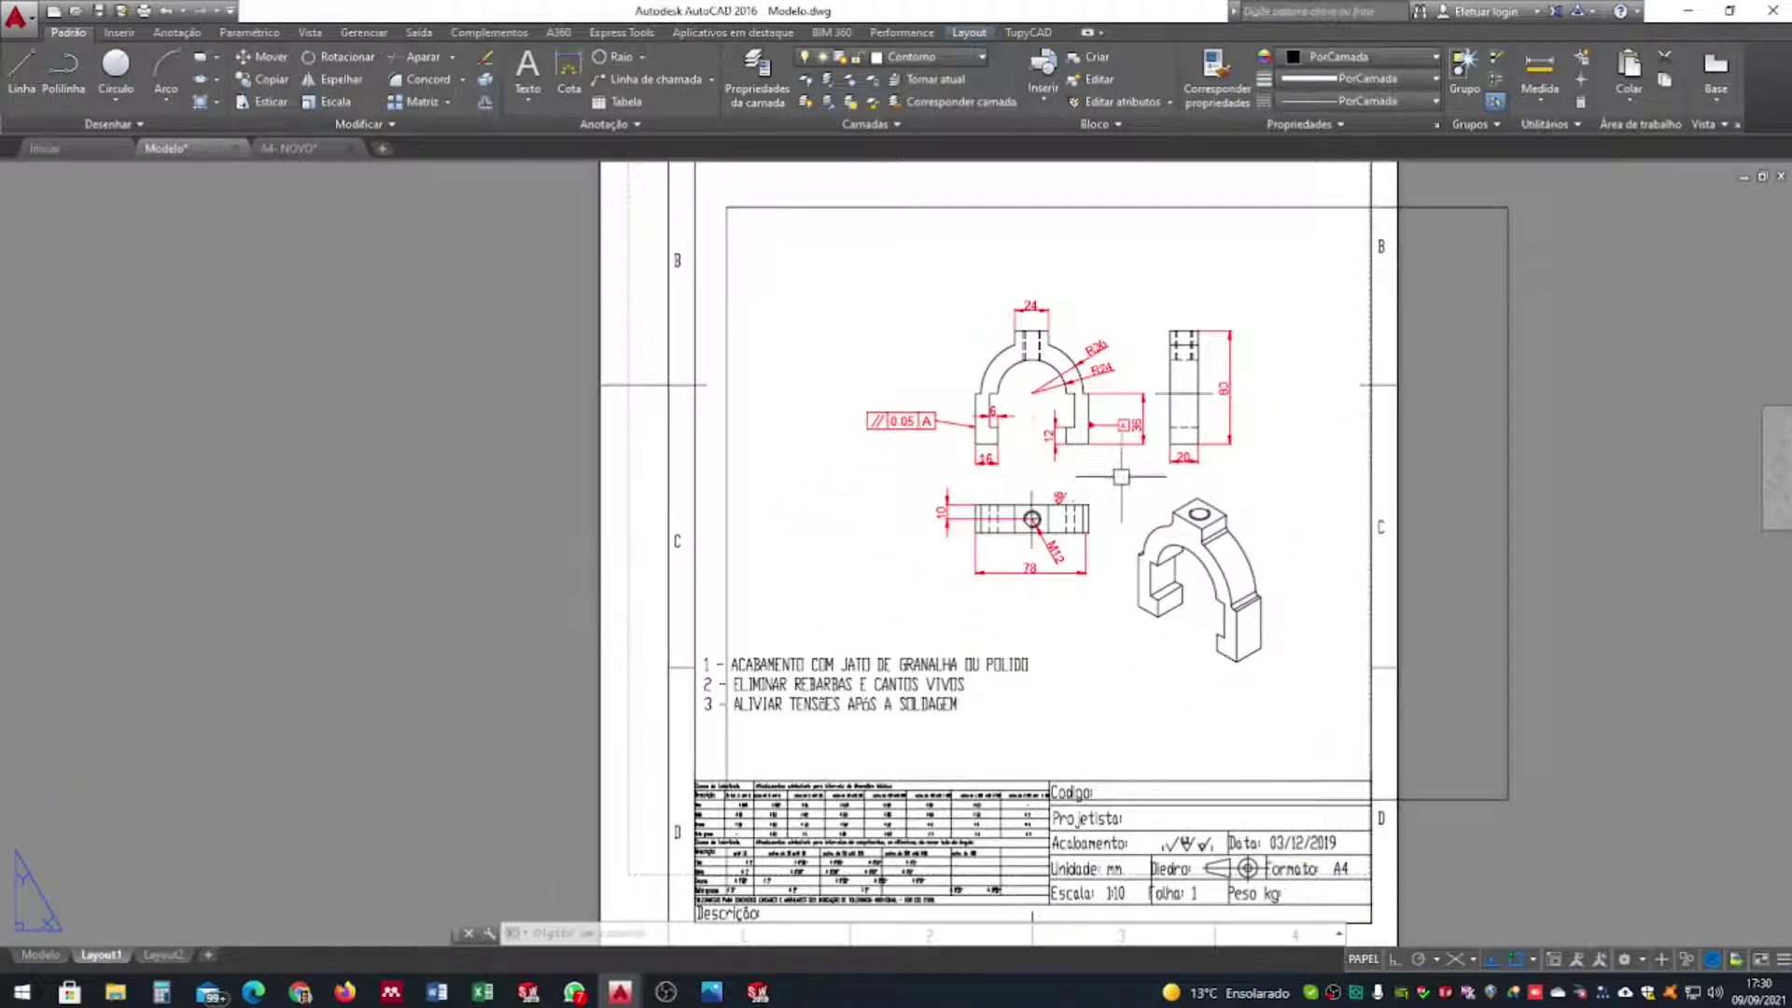
scroll(1101, 504, down, 4)
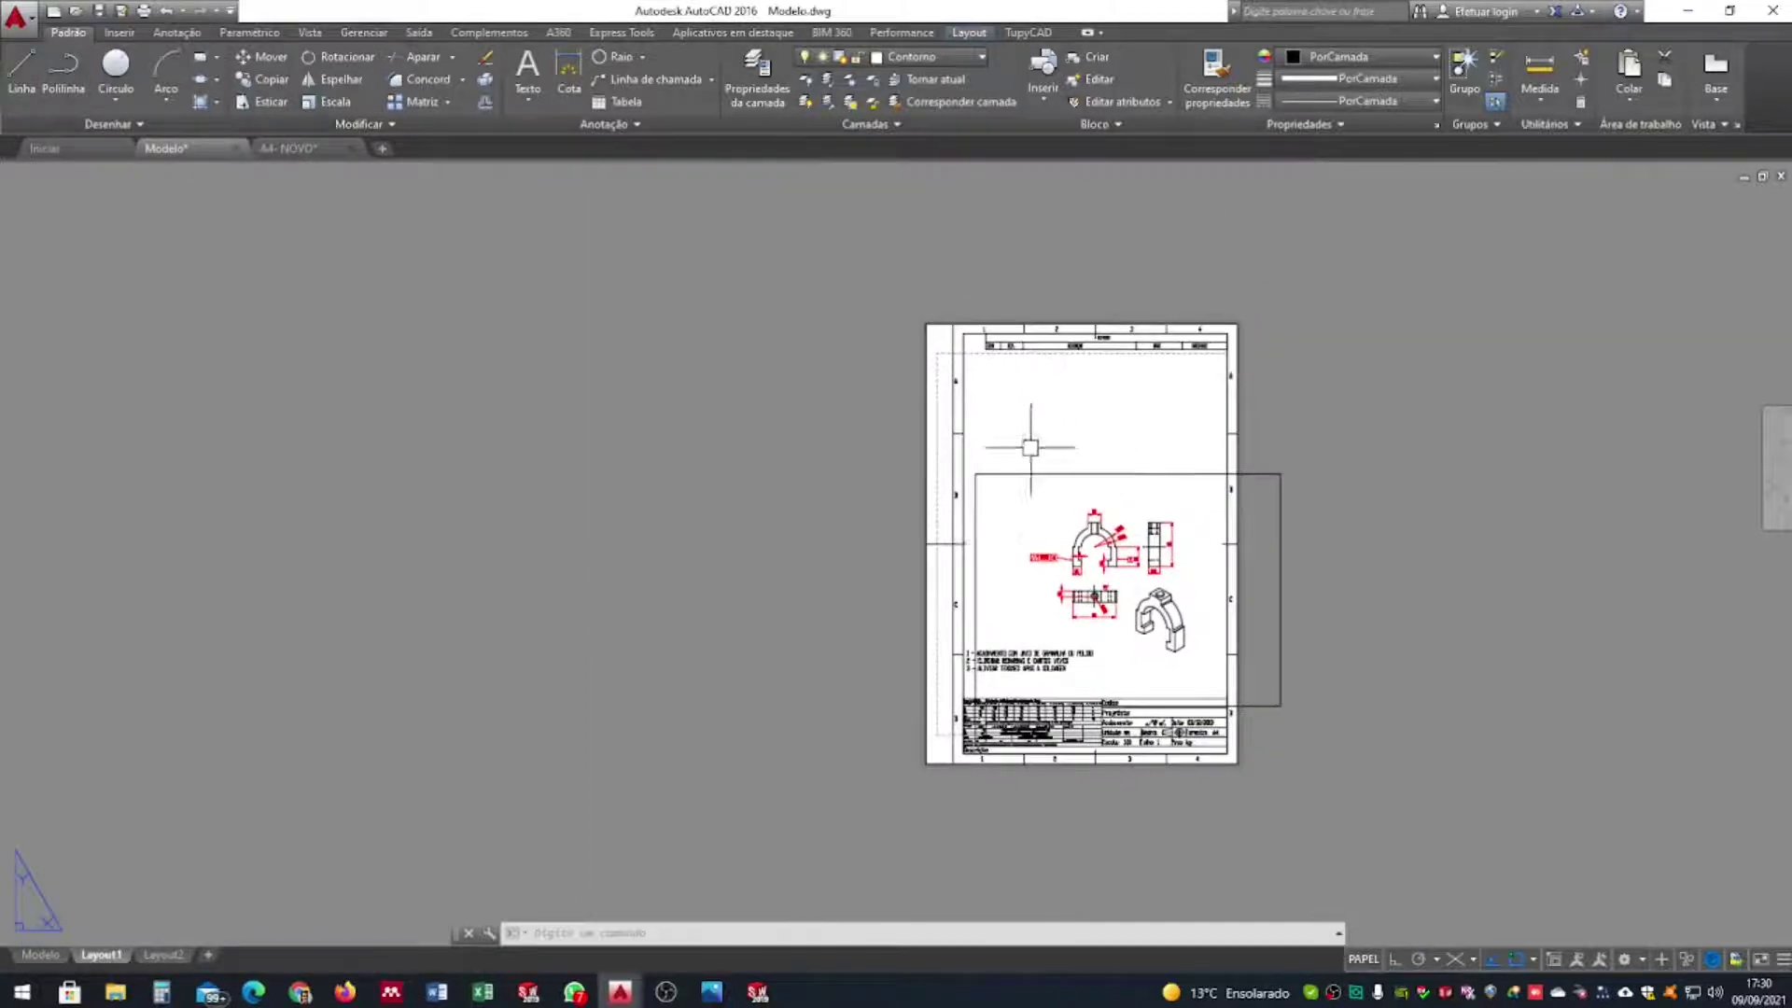
scroll(1030, 451, up, 2)
middle_drag(1022, 444, 972, 368)
click(985, 418)
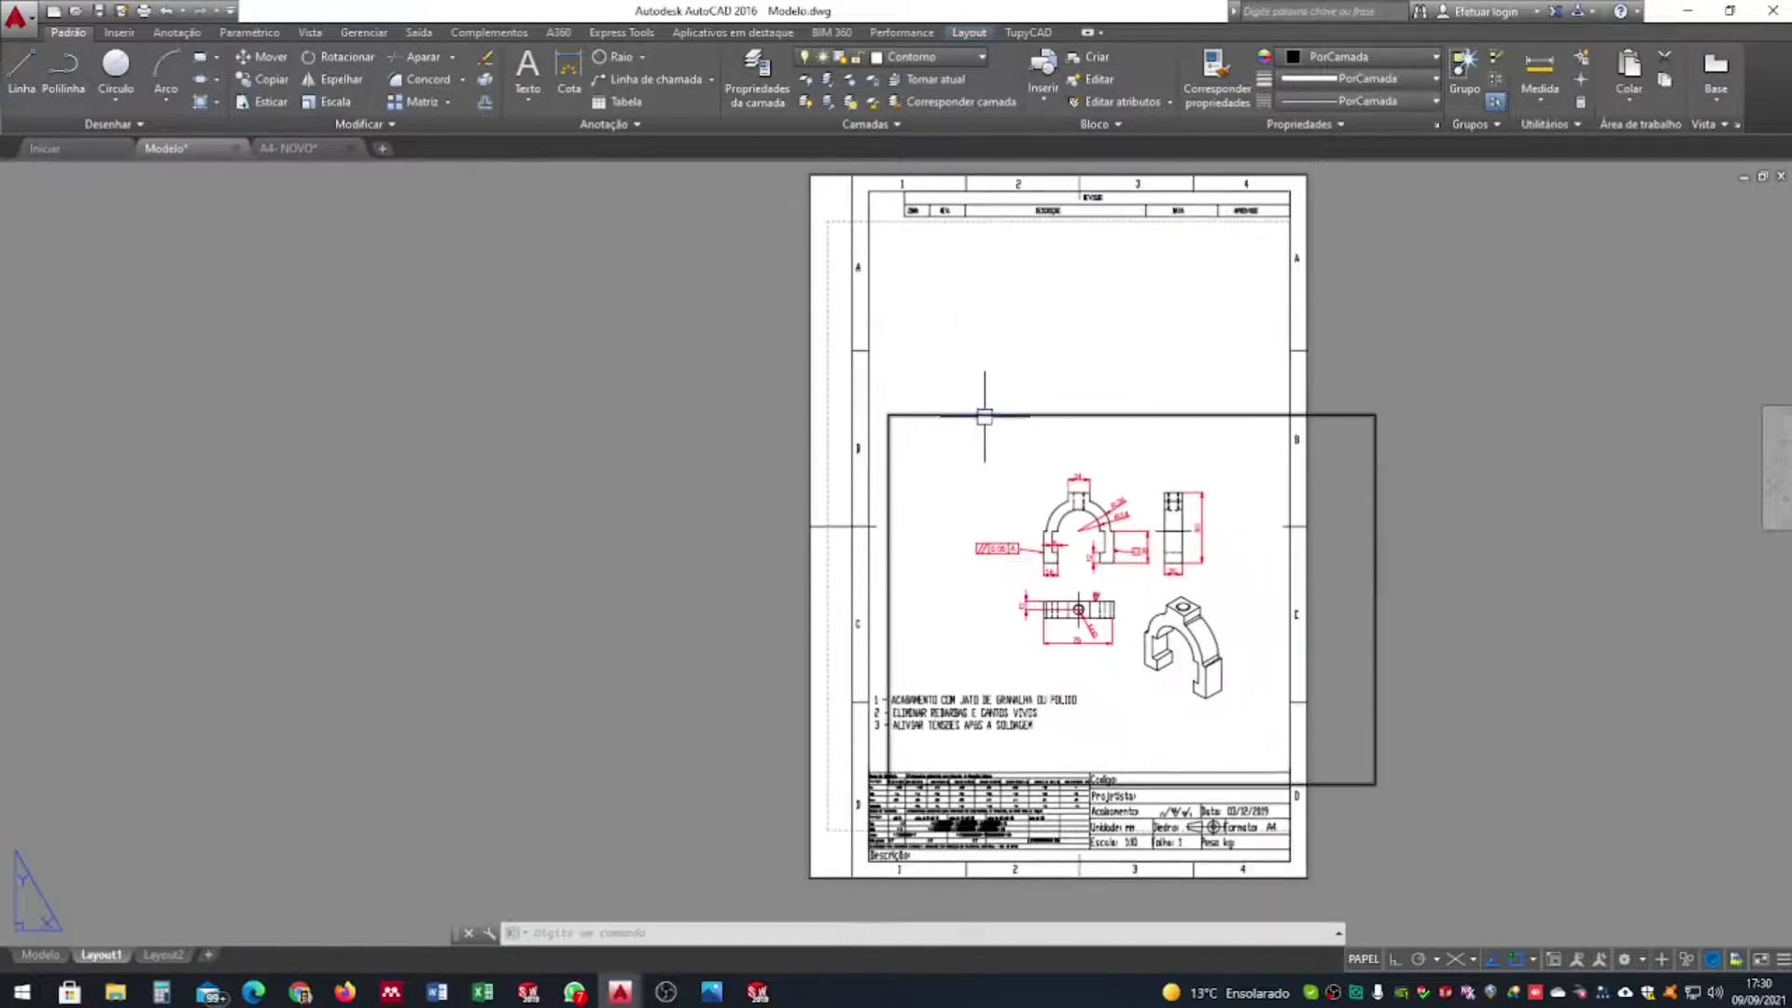
click(888, 414)
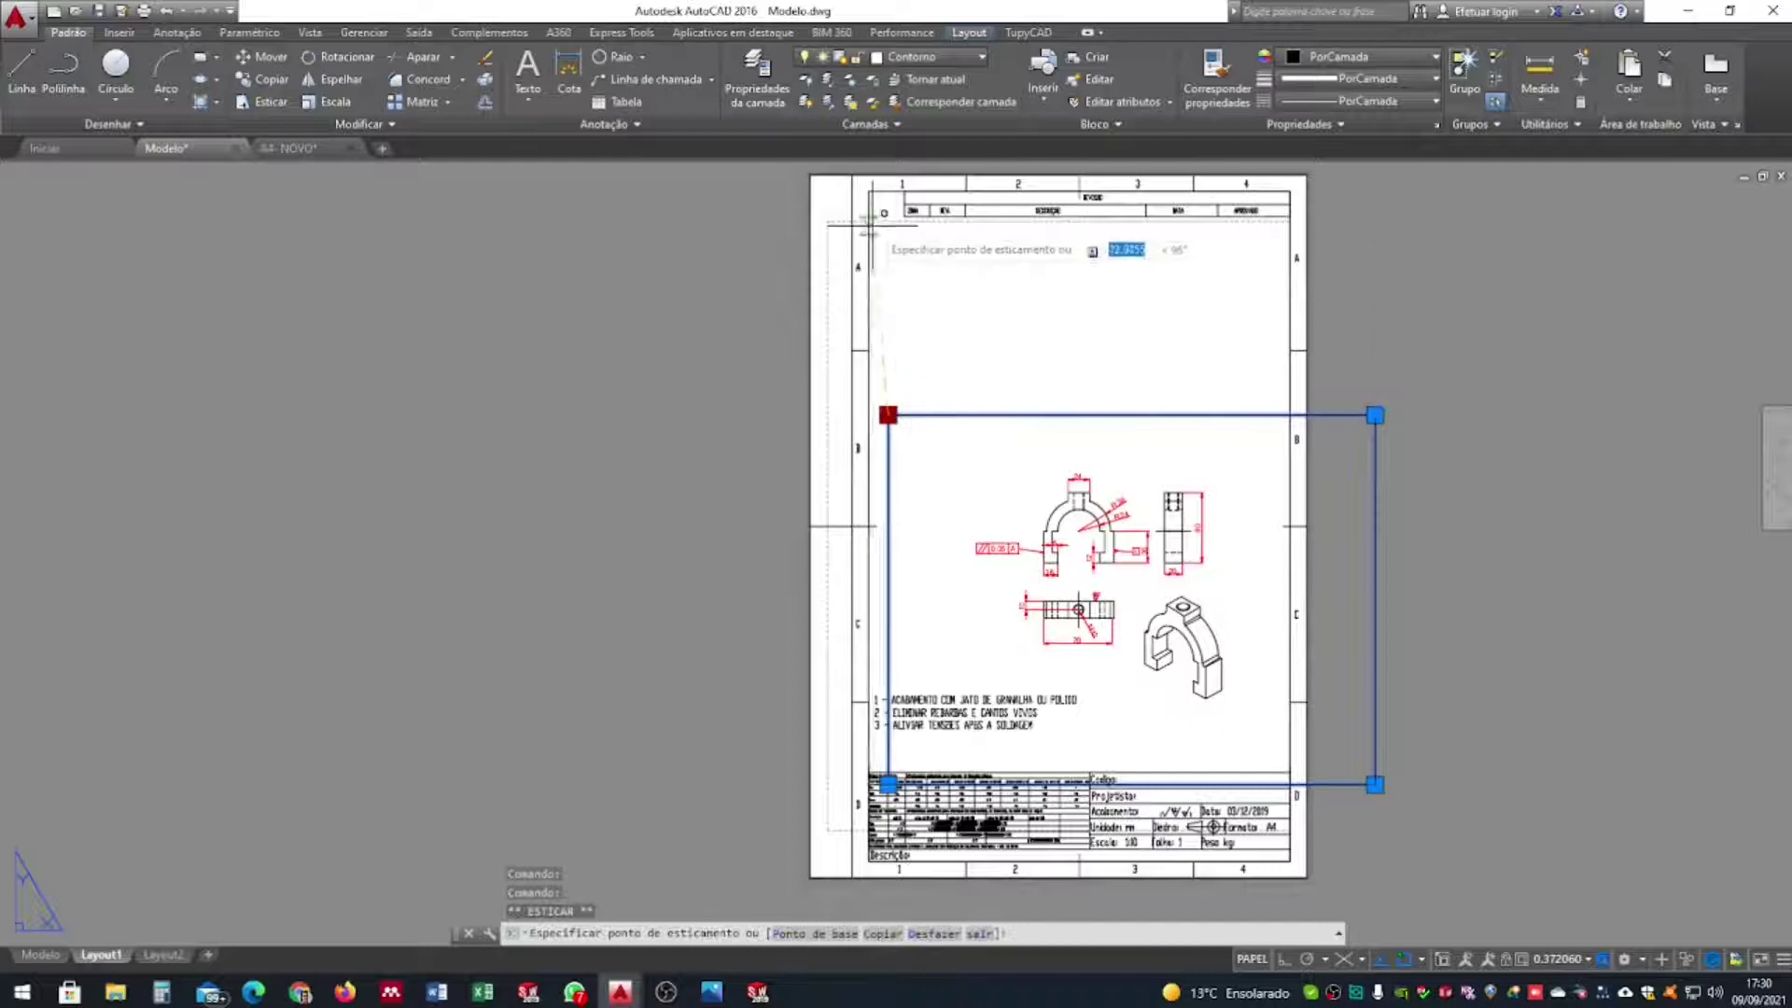
click(868, 190)
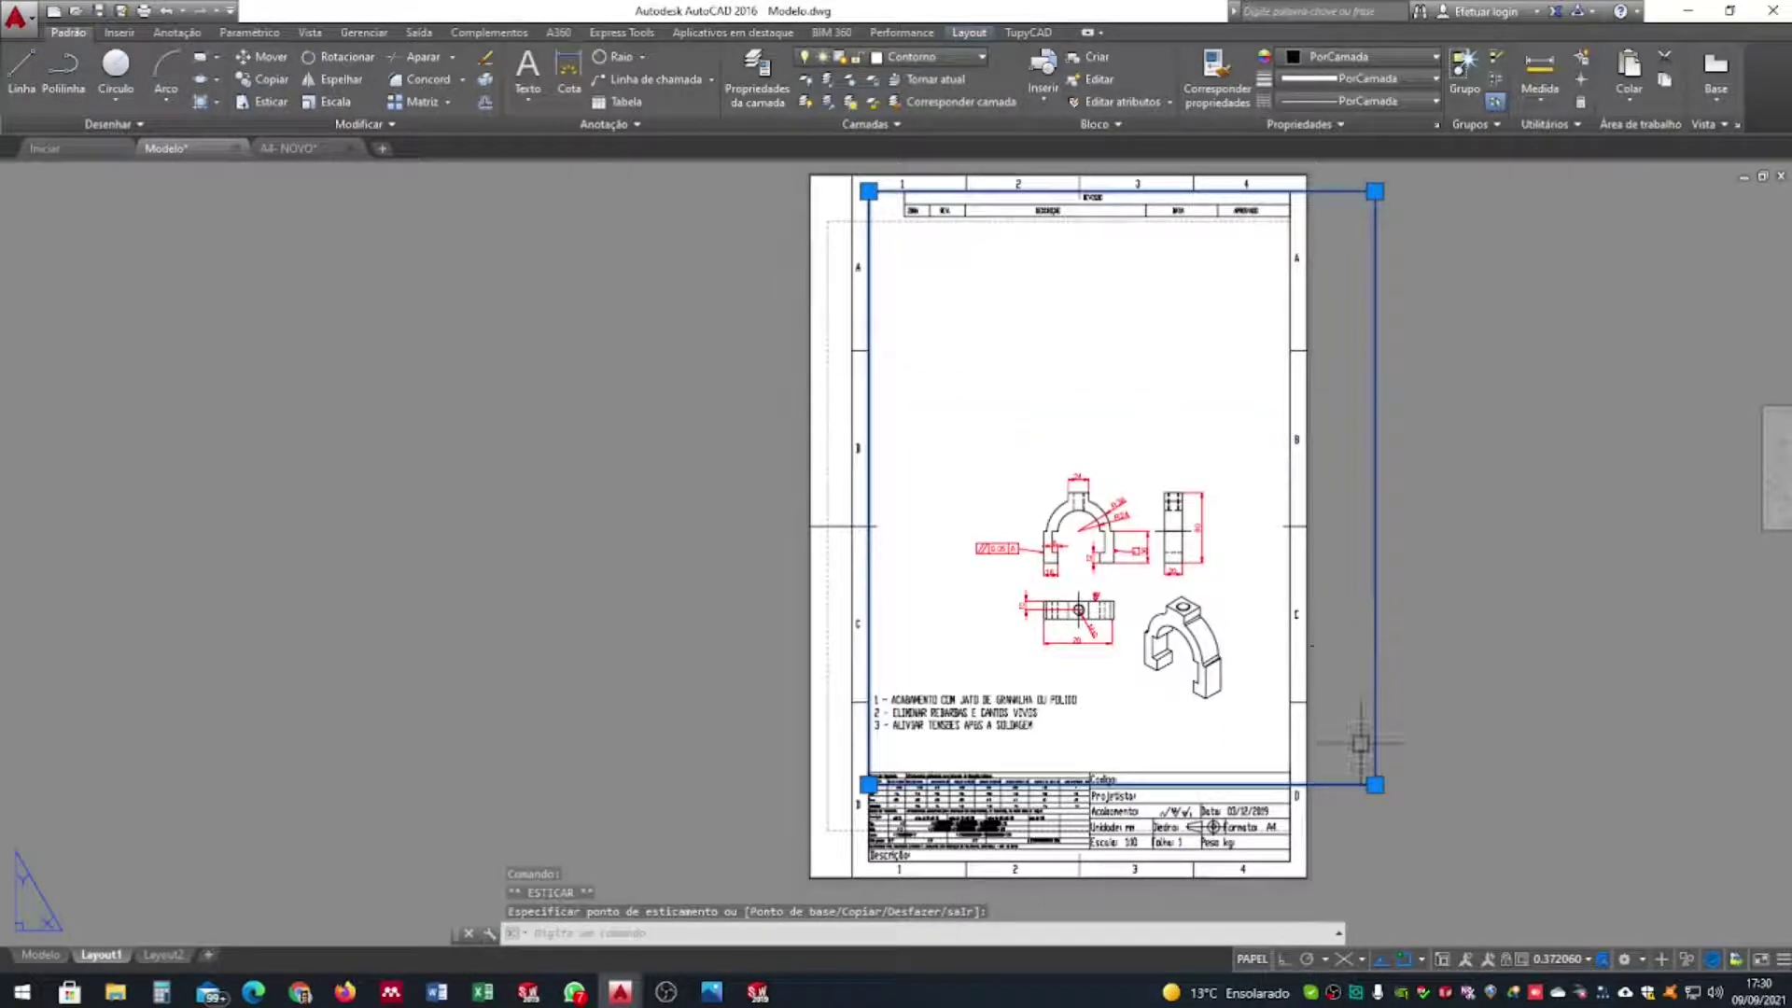
Stretch the viewport's lower corners so it ends at the title block's upper edge and the inner border's right line
scroll(869, 784, up, 4)
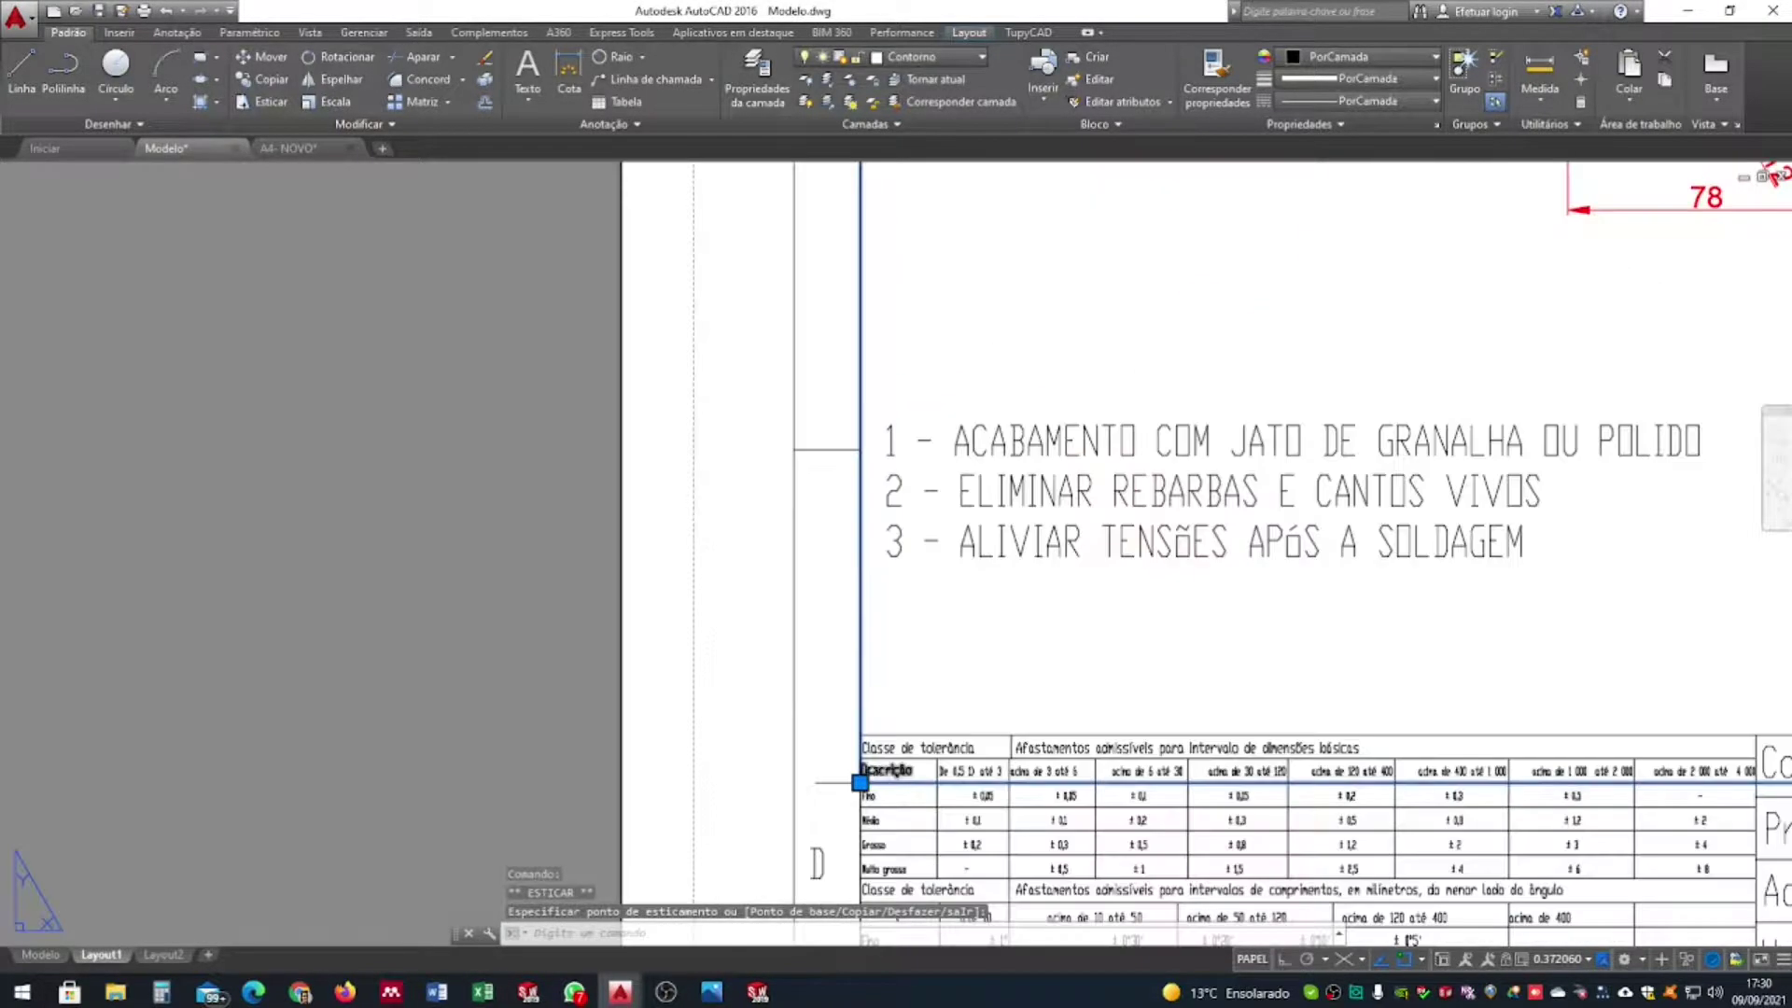
click(859, 735)
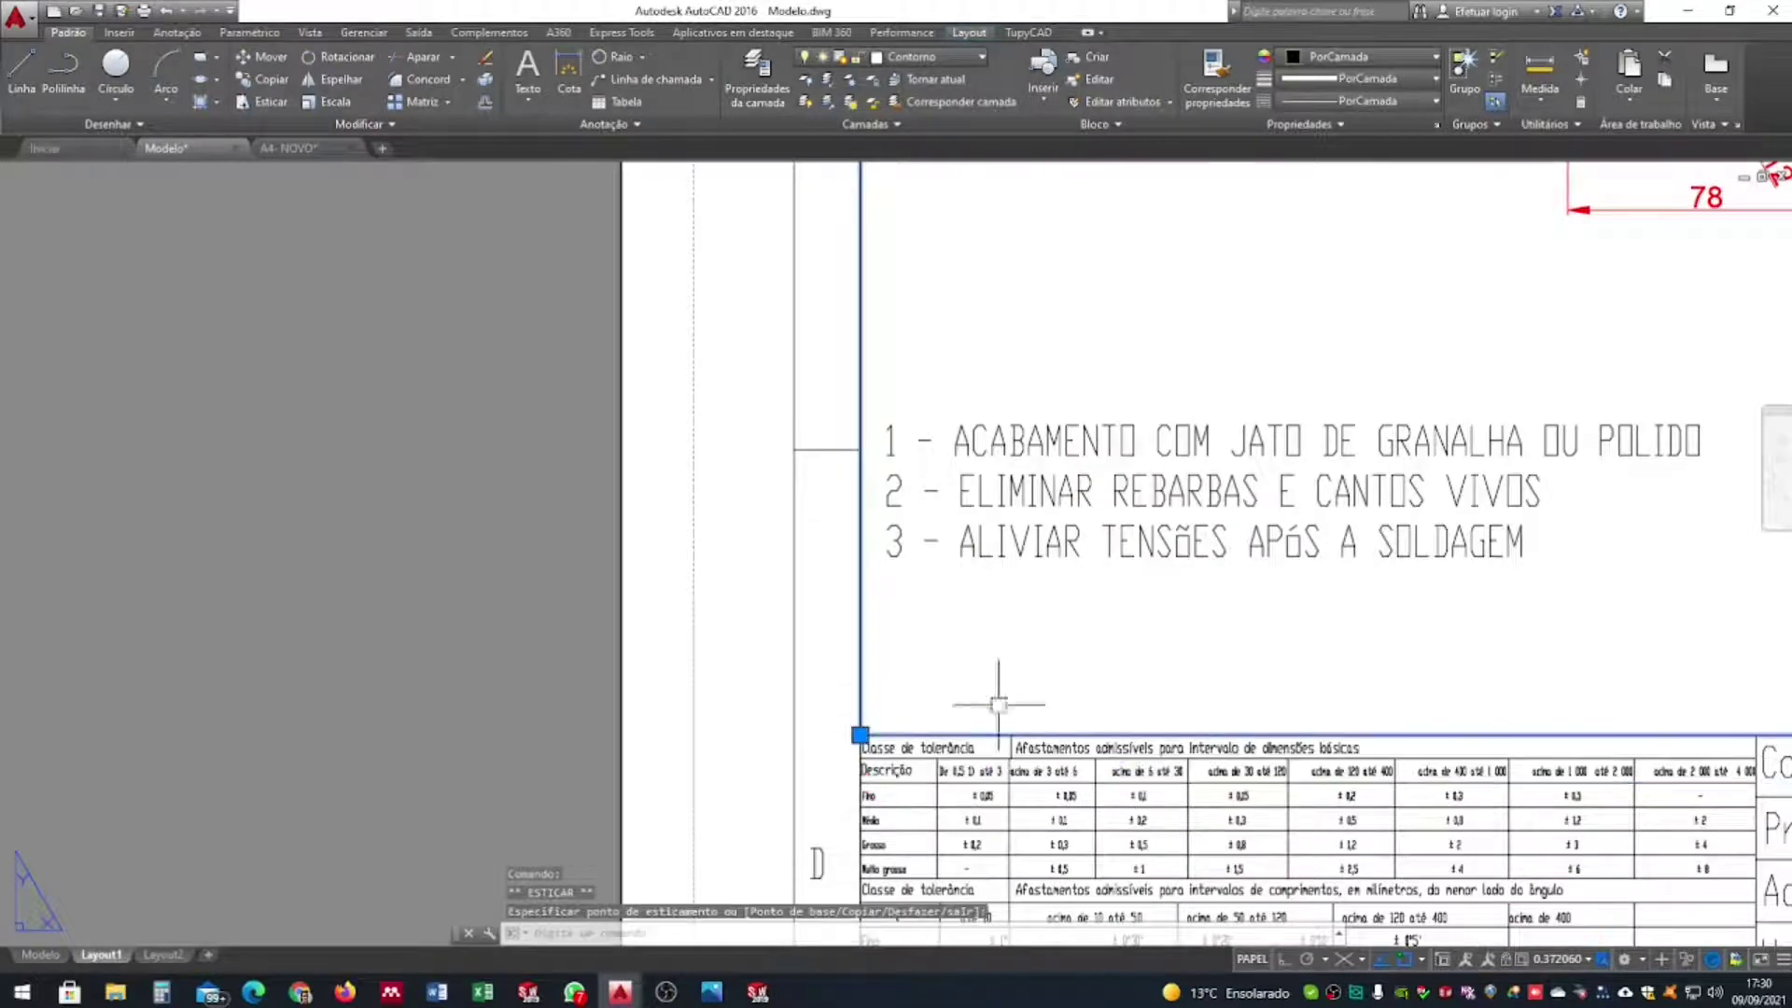
scroll(868, 733, down, 6)
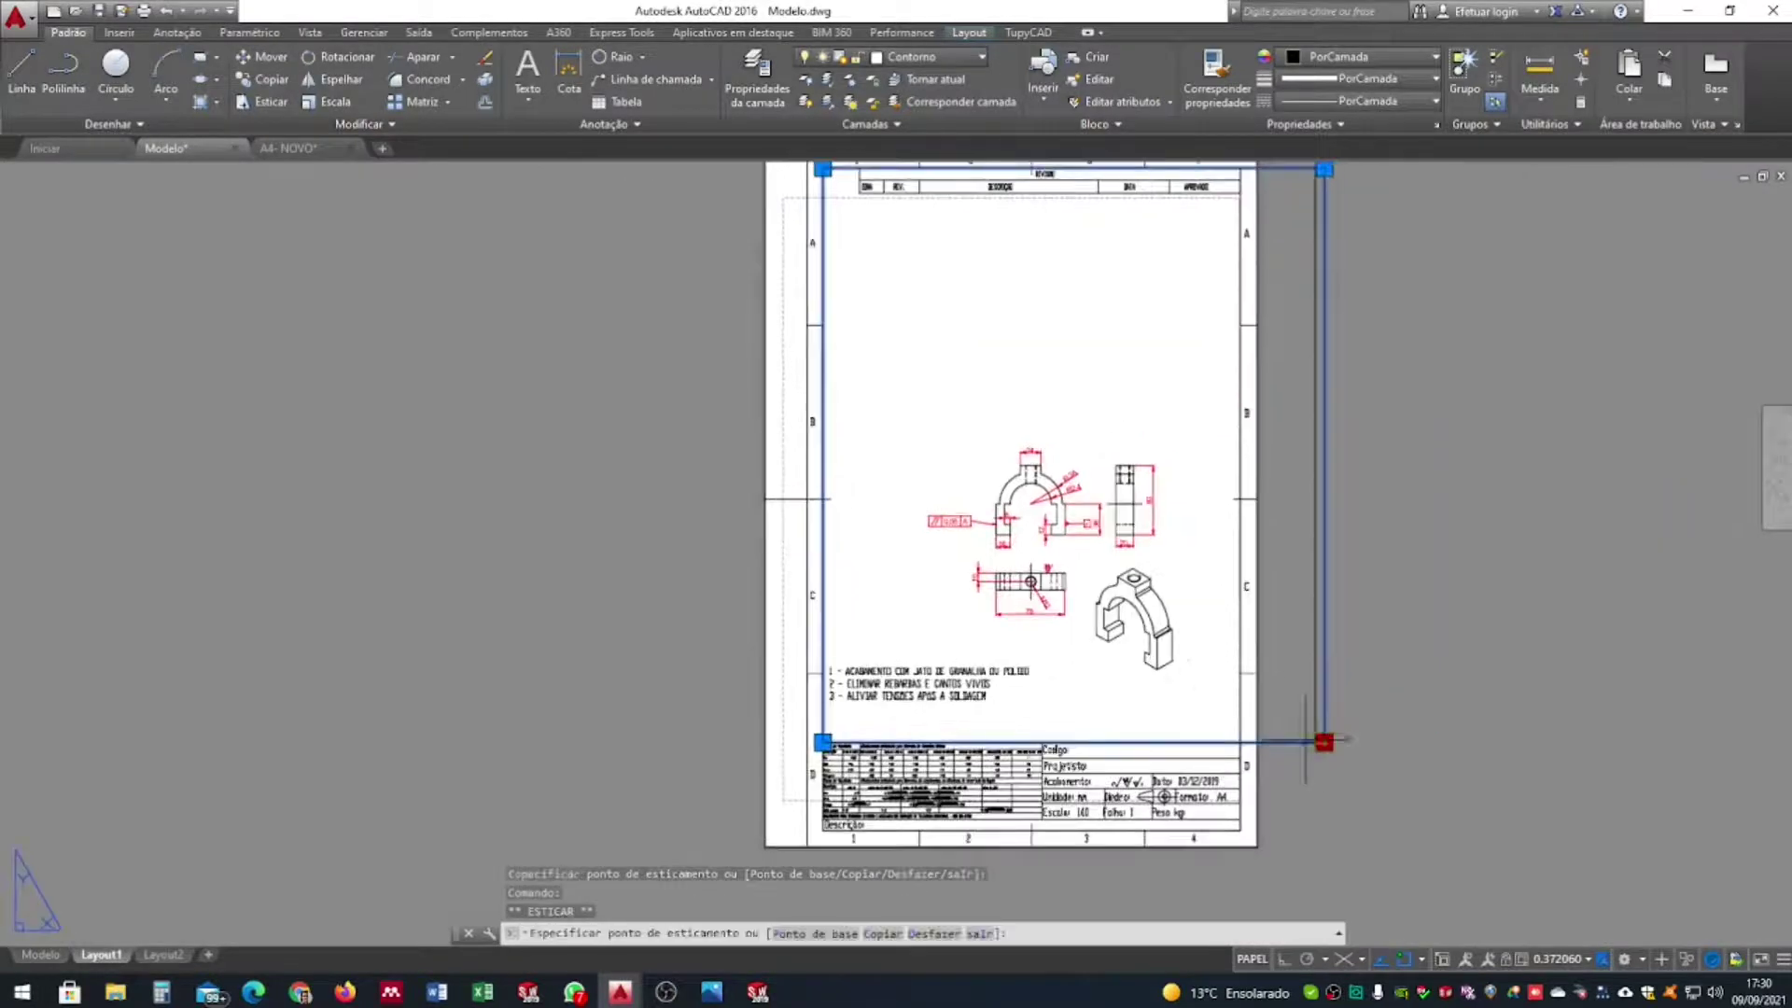
click(1239, 742)
scroll(1153, 570, down, 2)
mouse_move(1172, 565)
middle_down()
mouse_move(1153, 614)
mouse_move(1171, 590)
middle_up()
scroll(1136, 618, up, 2)
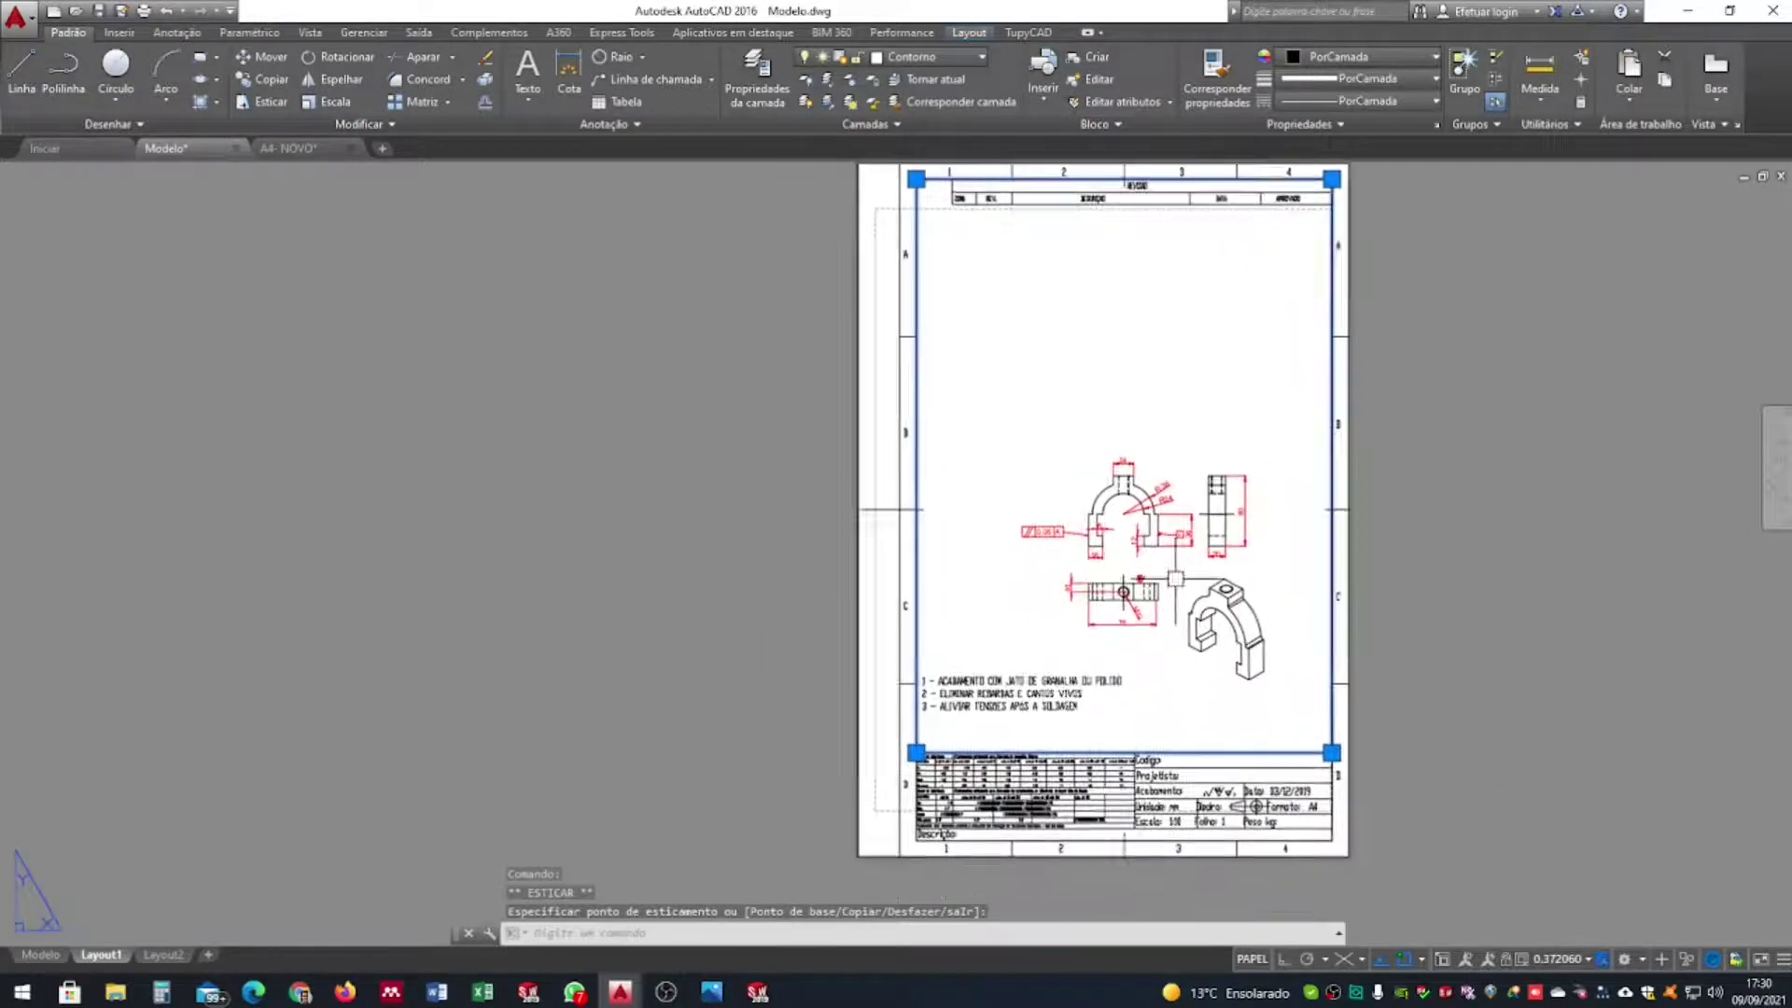
scroll(1195, 616, up, 2)
scroll(1202, 619, down, 2)
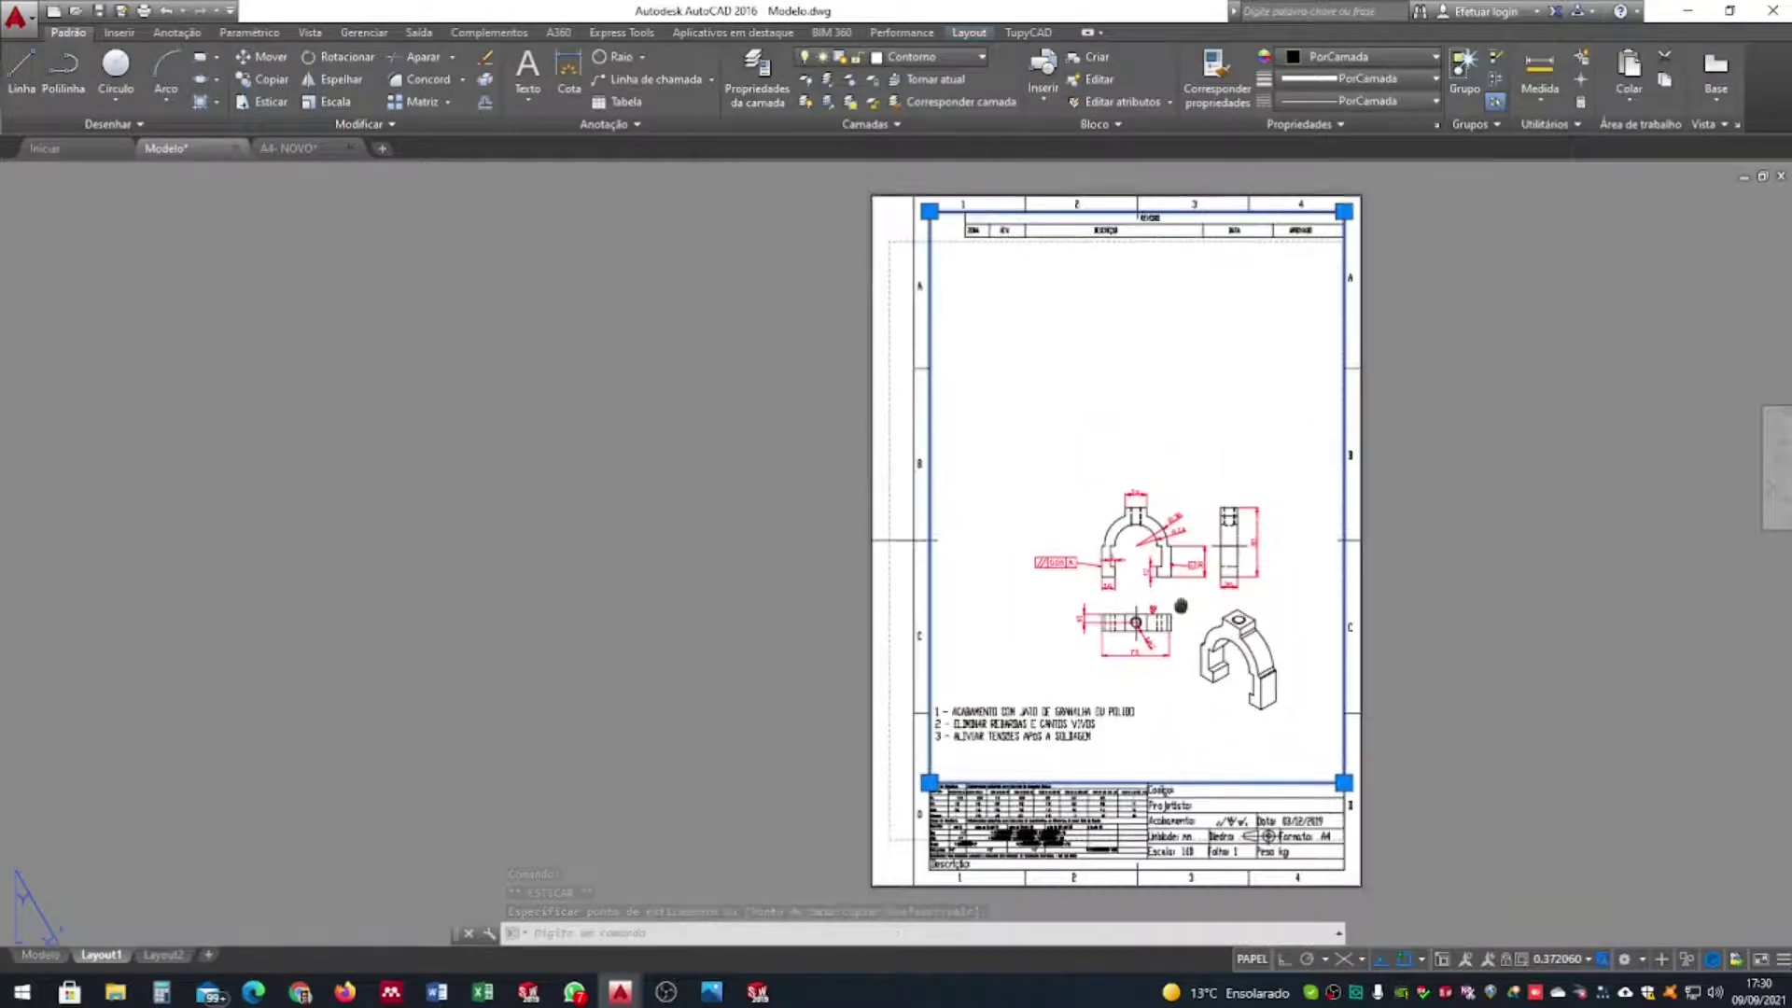
key(Escape)
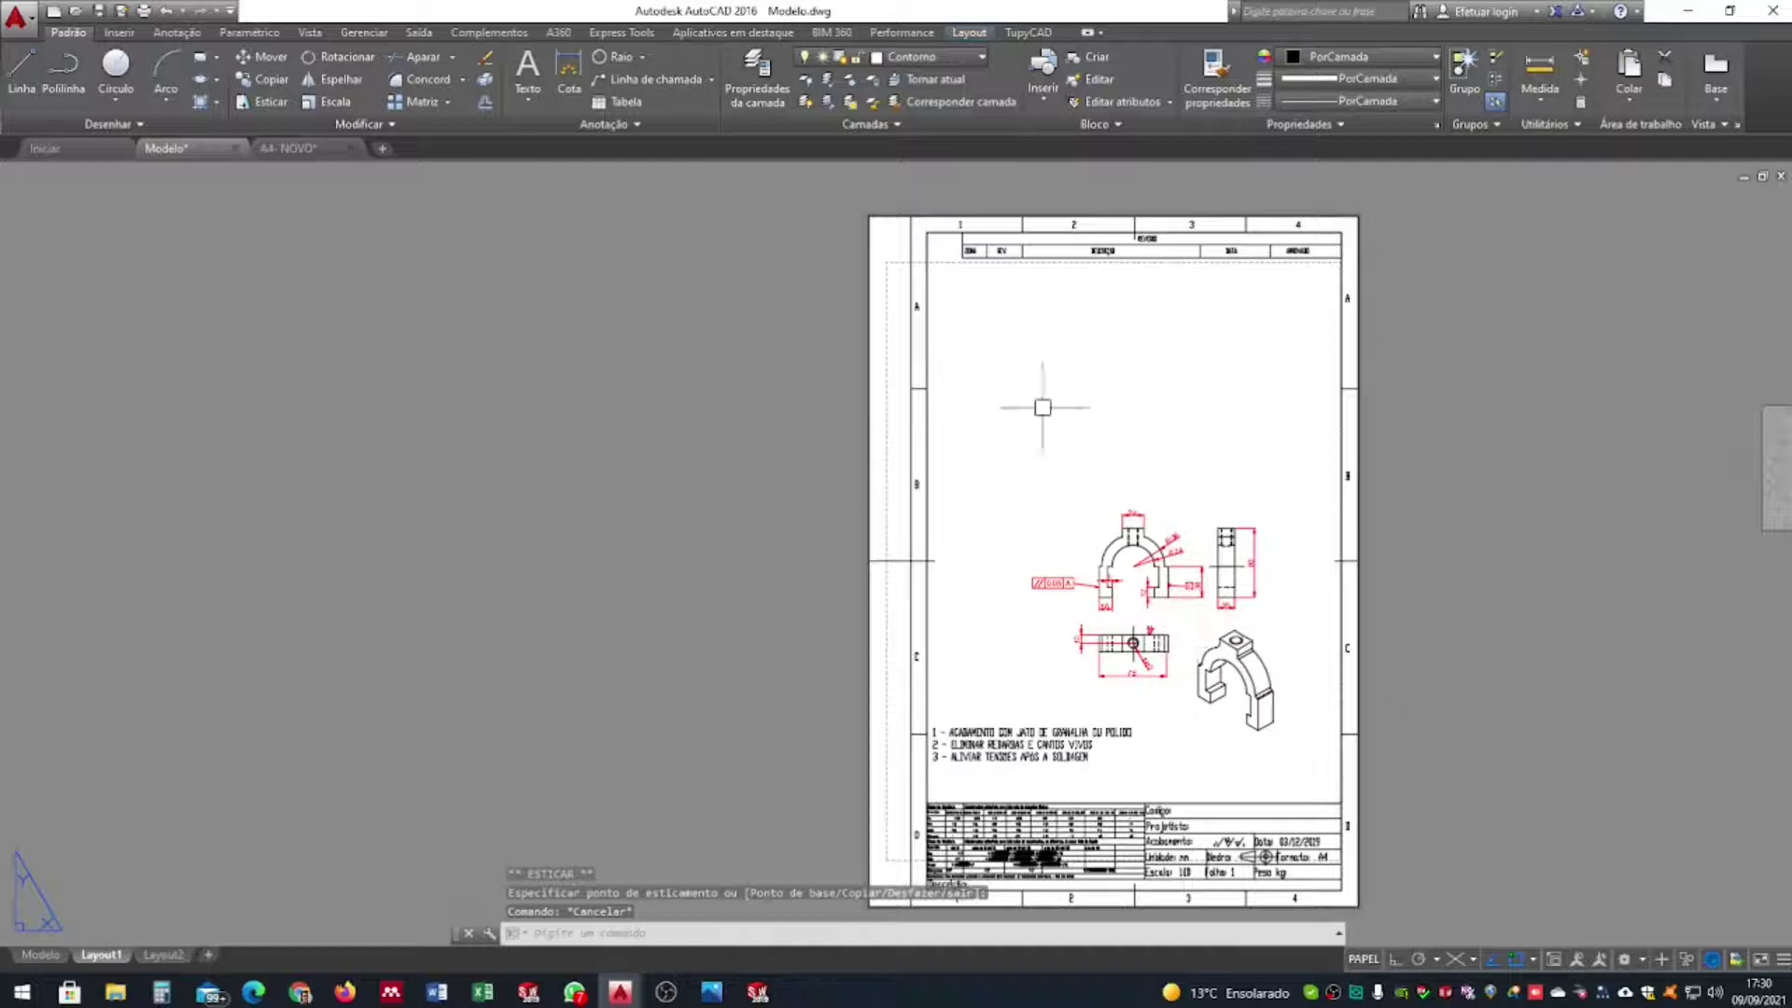
In the viewport's model space, enlarge and centre the part views and set the viewport scale to 1:2
click(1363, 961)
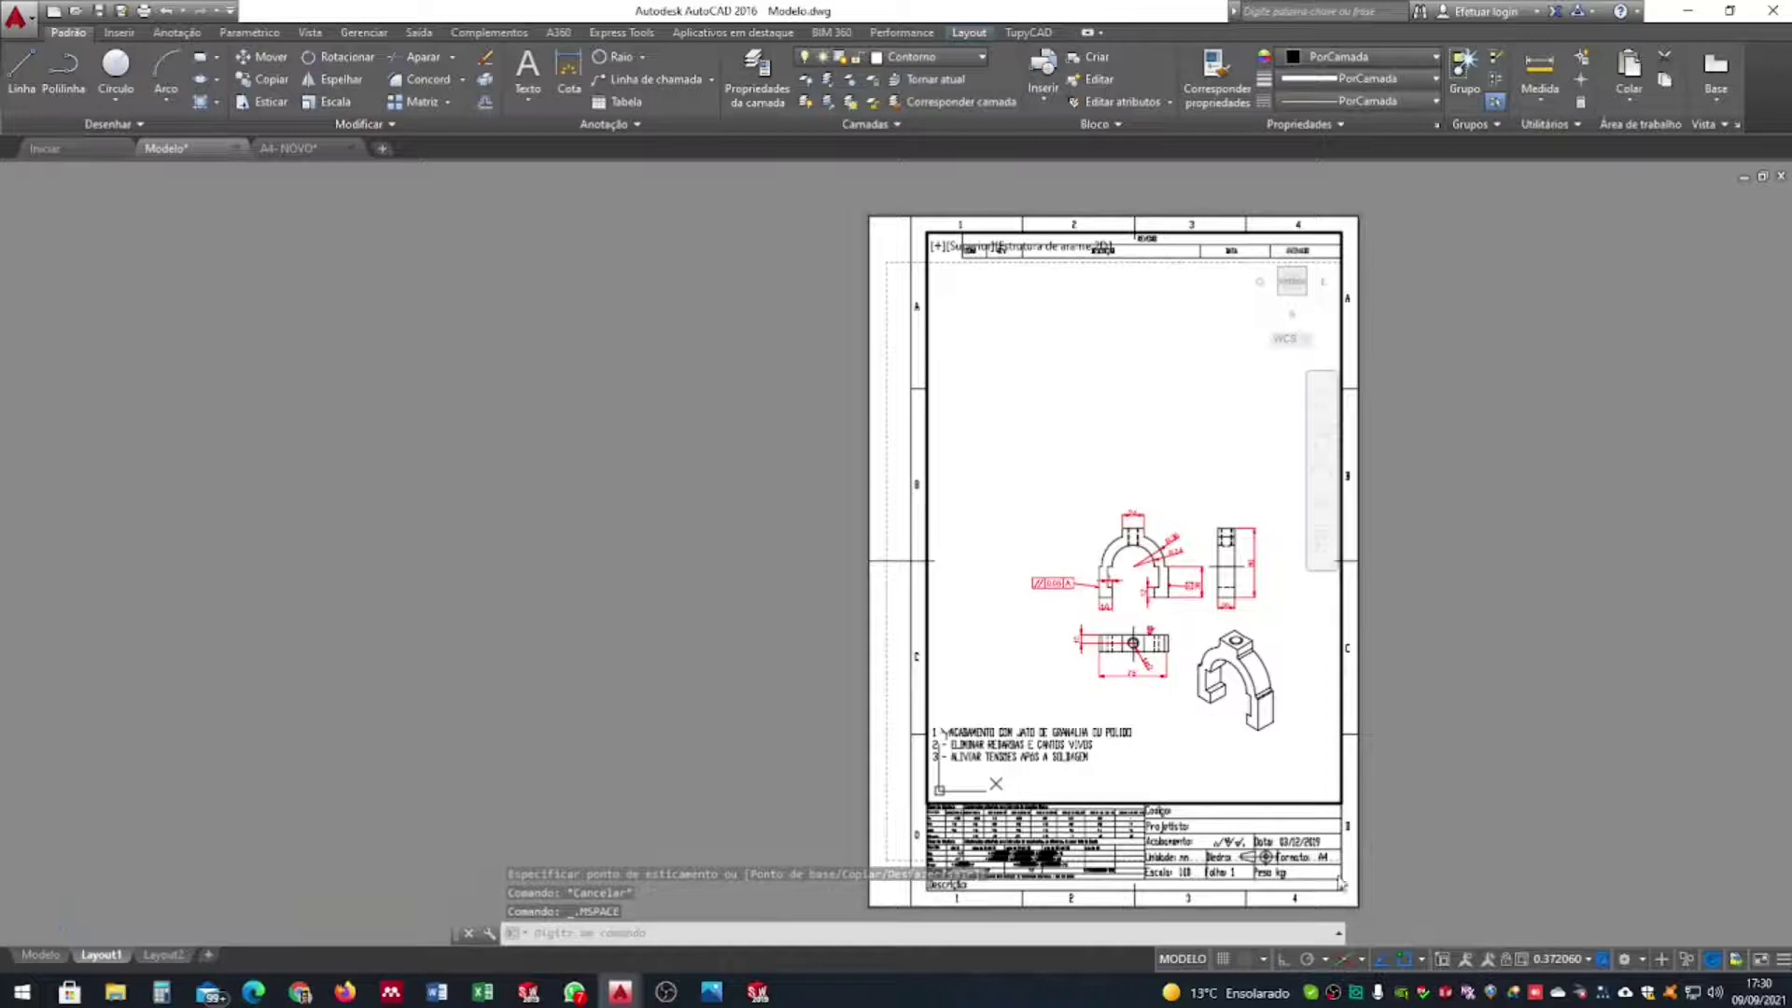
scroll(1201, 622, down, 2)
mouse_move(1201, 621)
middle_down()
mouse_move(1144, 531)
mouse_move(1183, 574)
mouse_move(1083, 552)
middle_up()
scroll(1137, 565, up, 2)
scroll(1084, 553, up, 2)
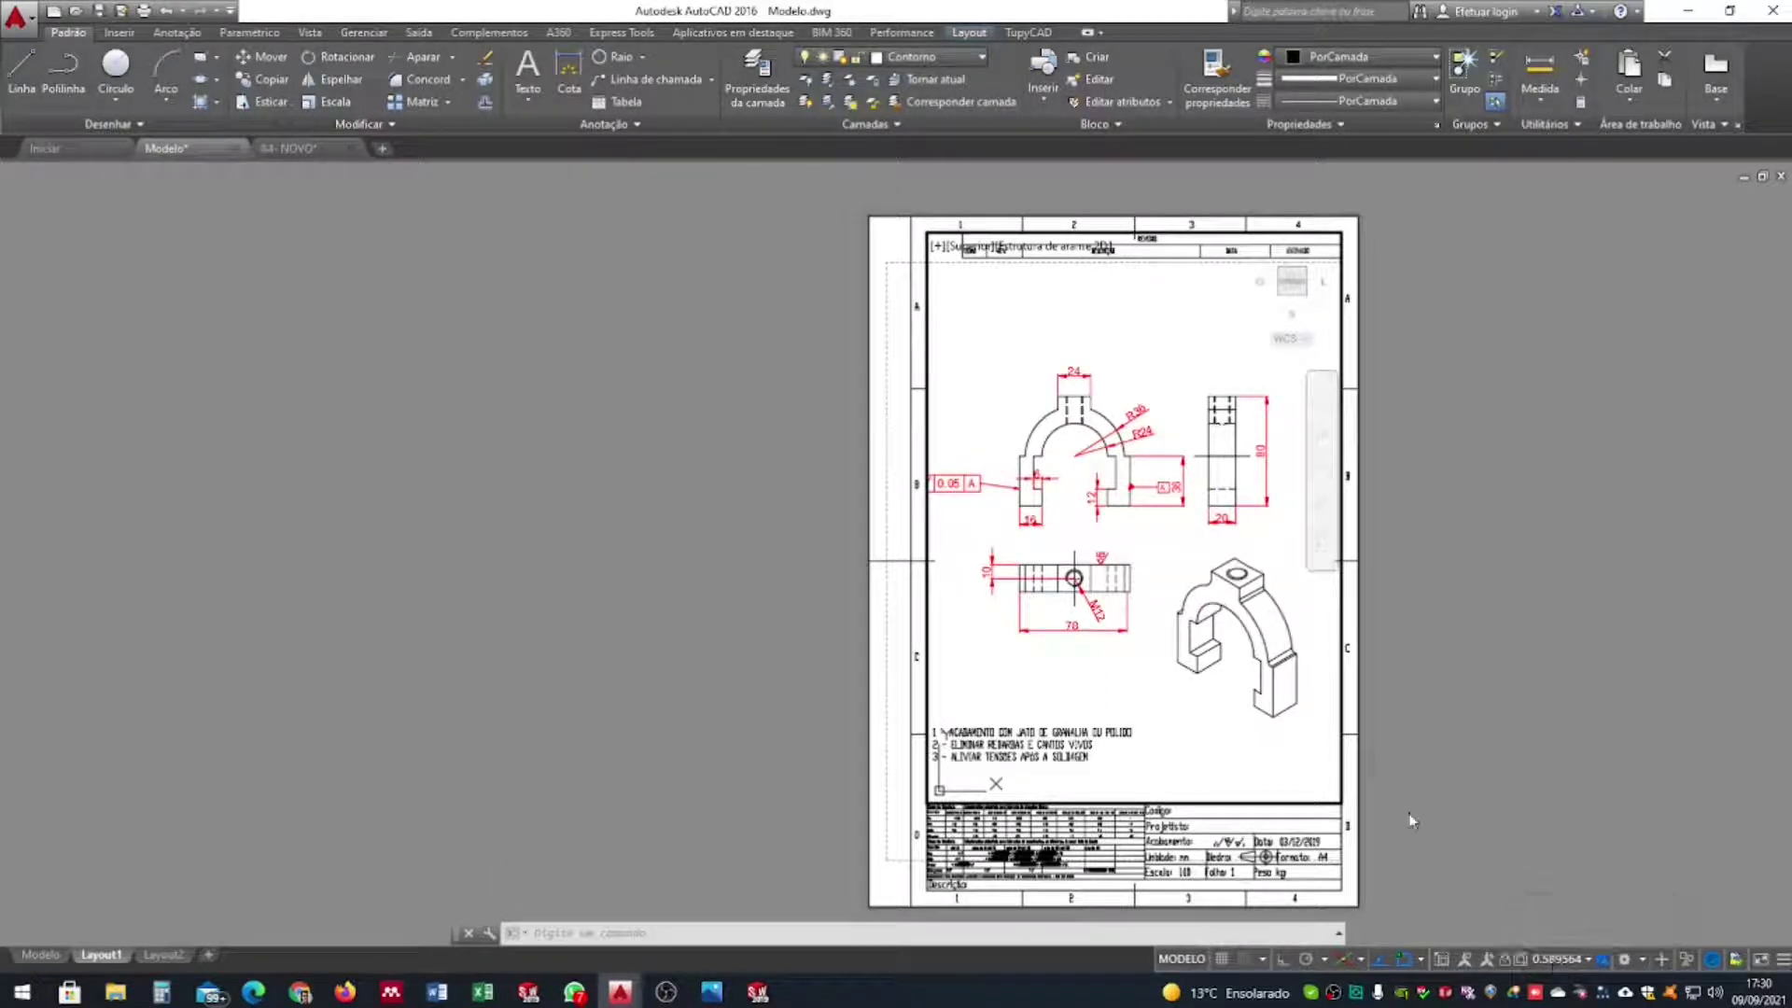
click(1589, 961)
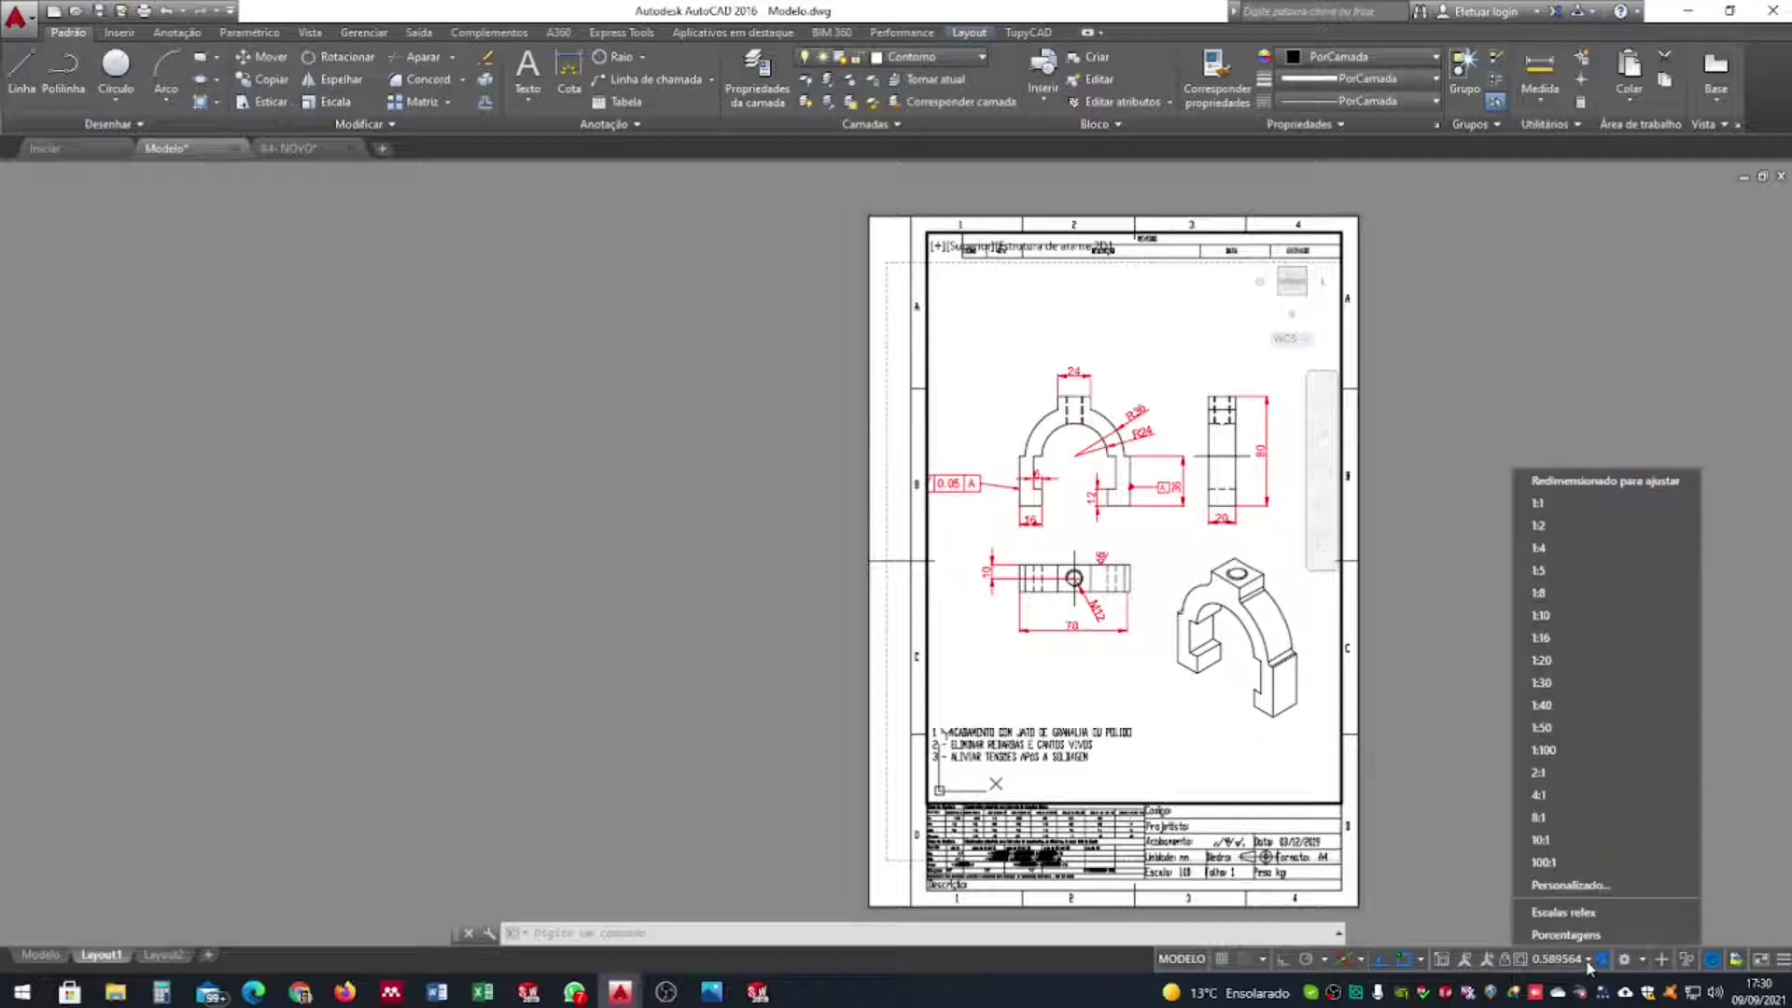
click(1551, 530)
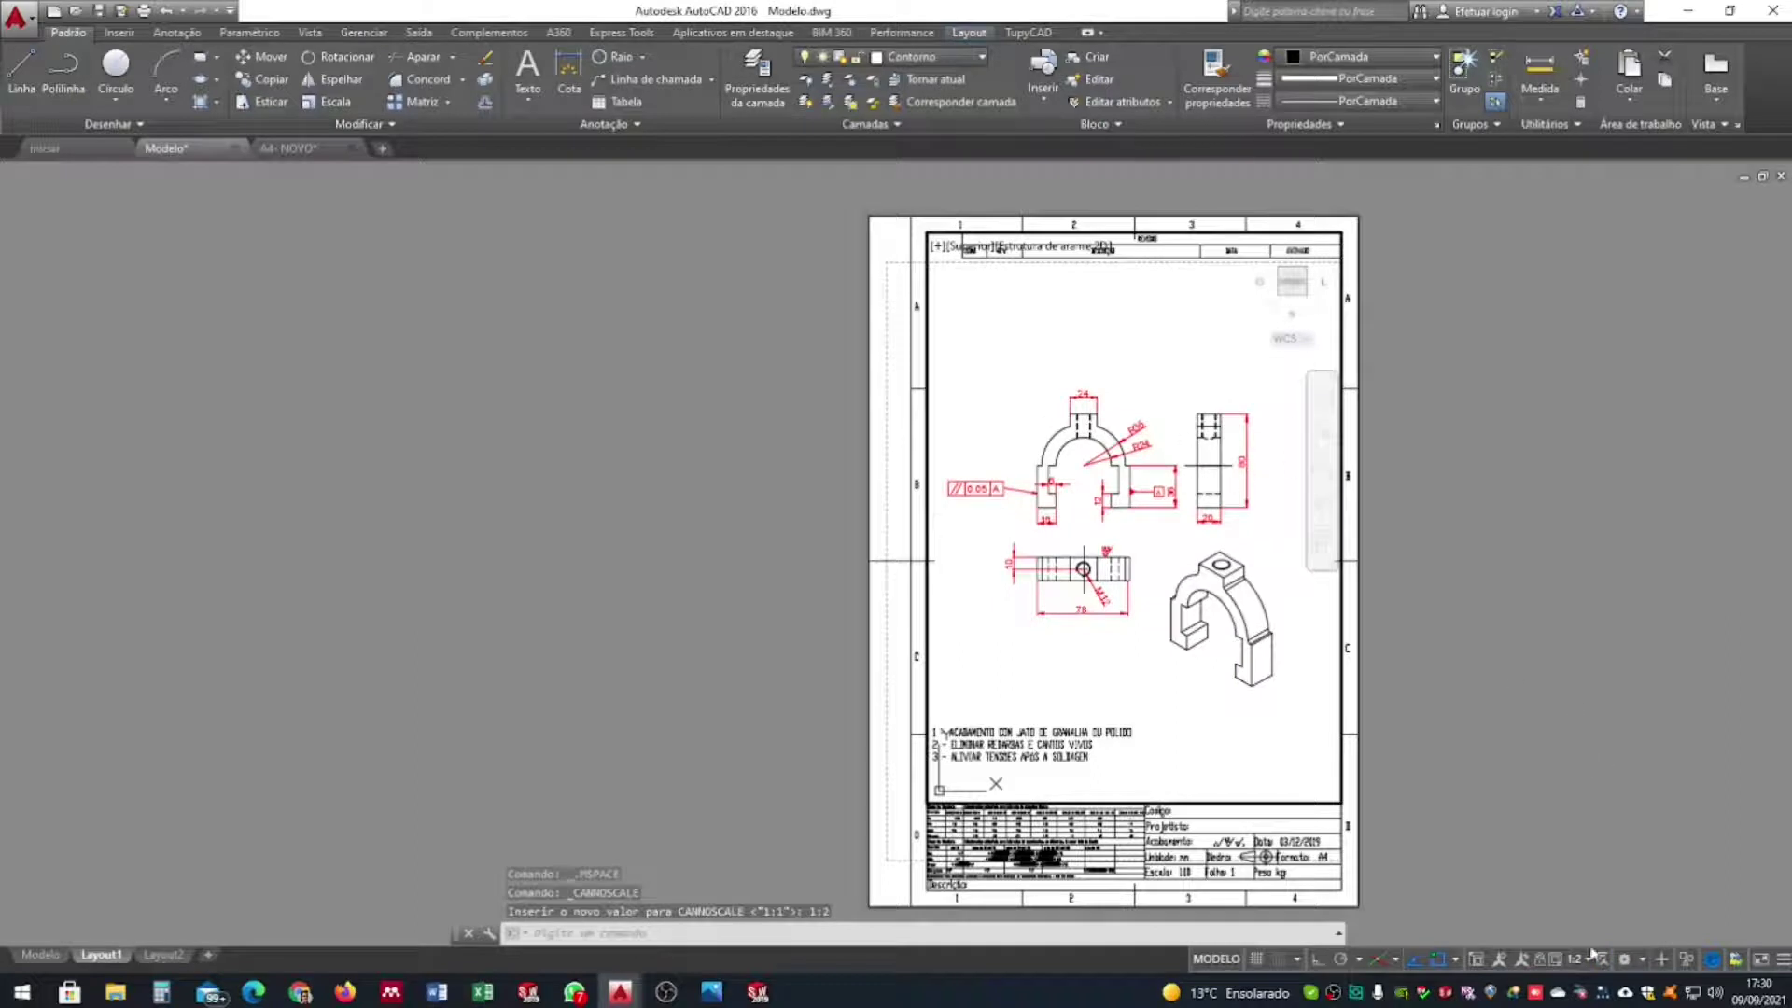
Try the viewport at 1:1 scale and look through the drawing's custom scale list without editing it
click(1594, 961)
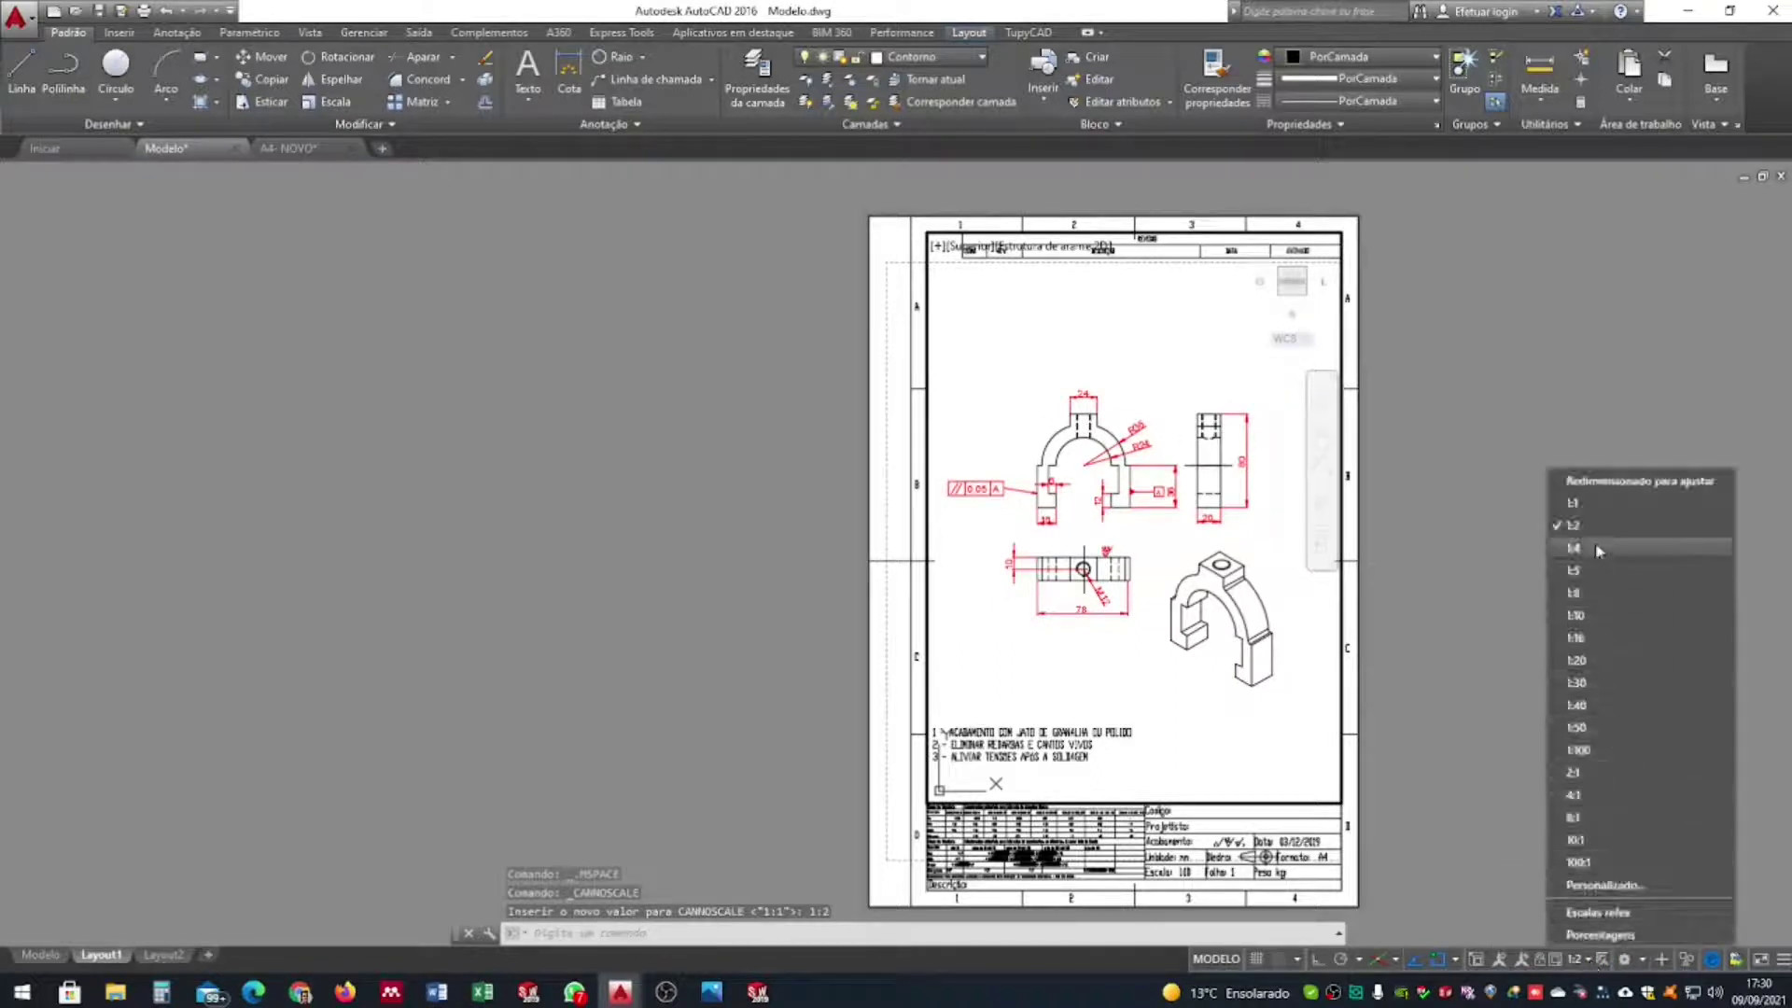
click(1586, 514)
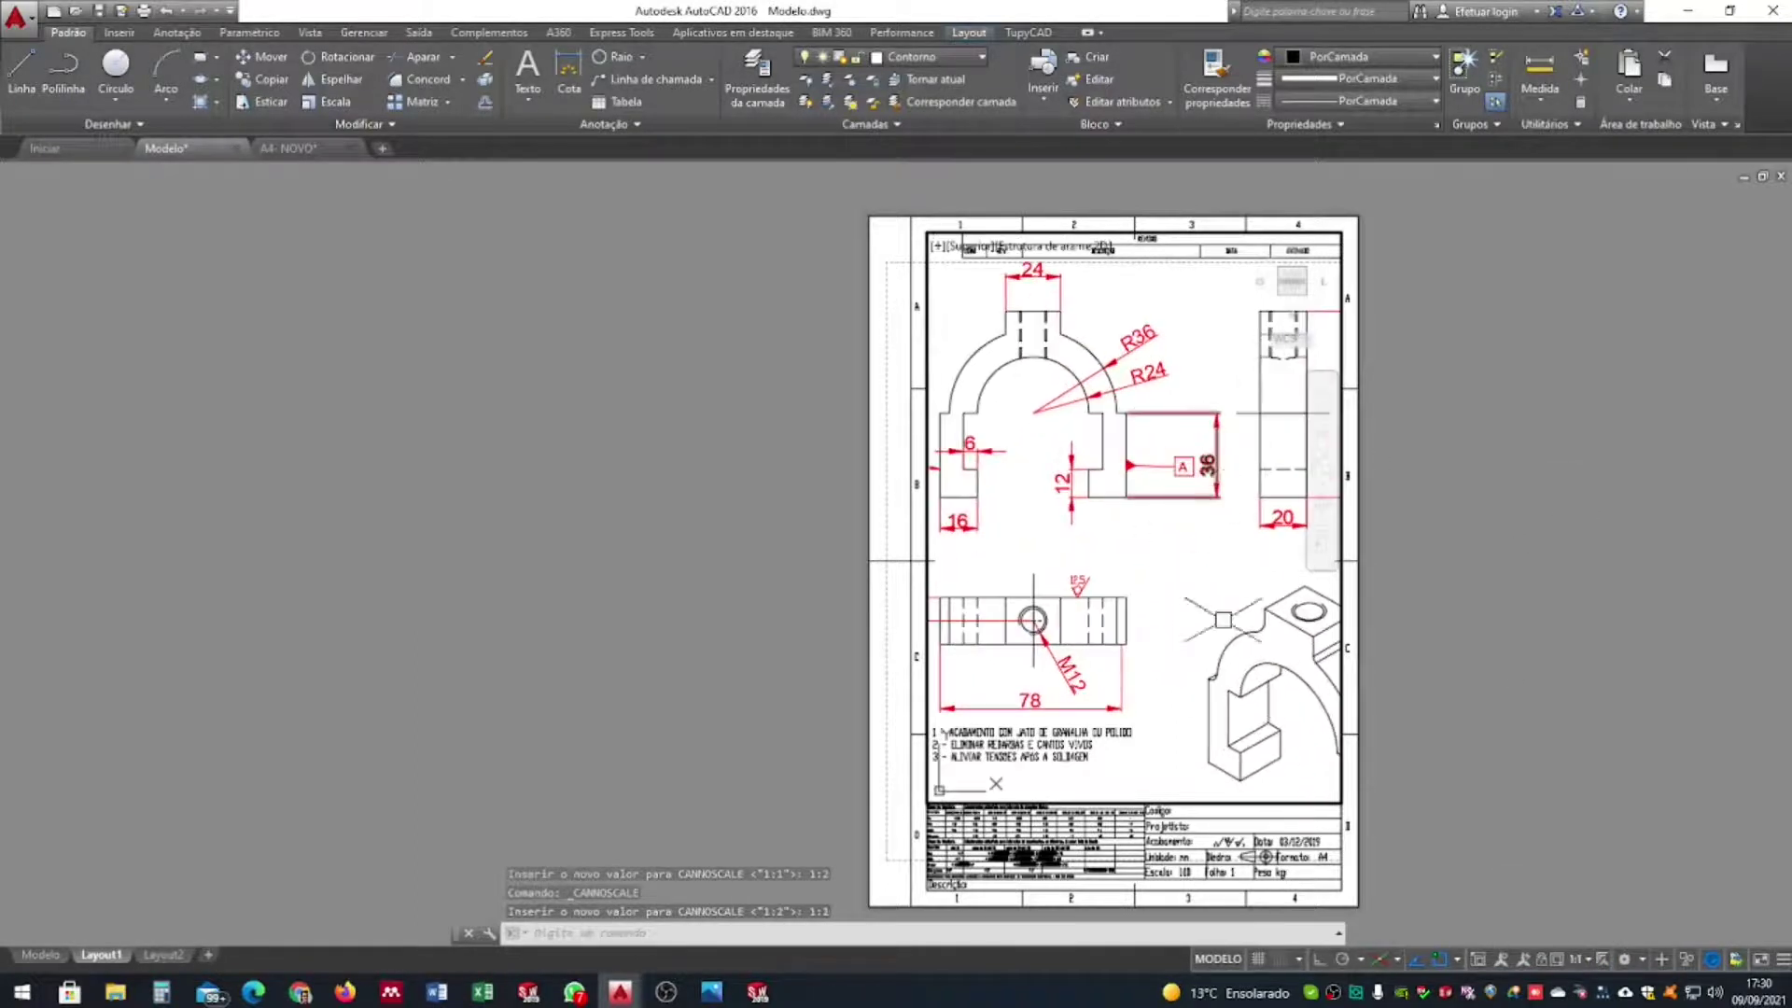
click(1590, 958)
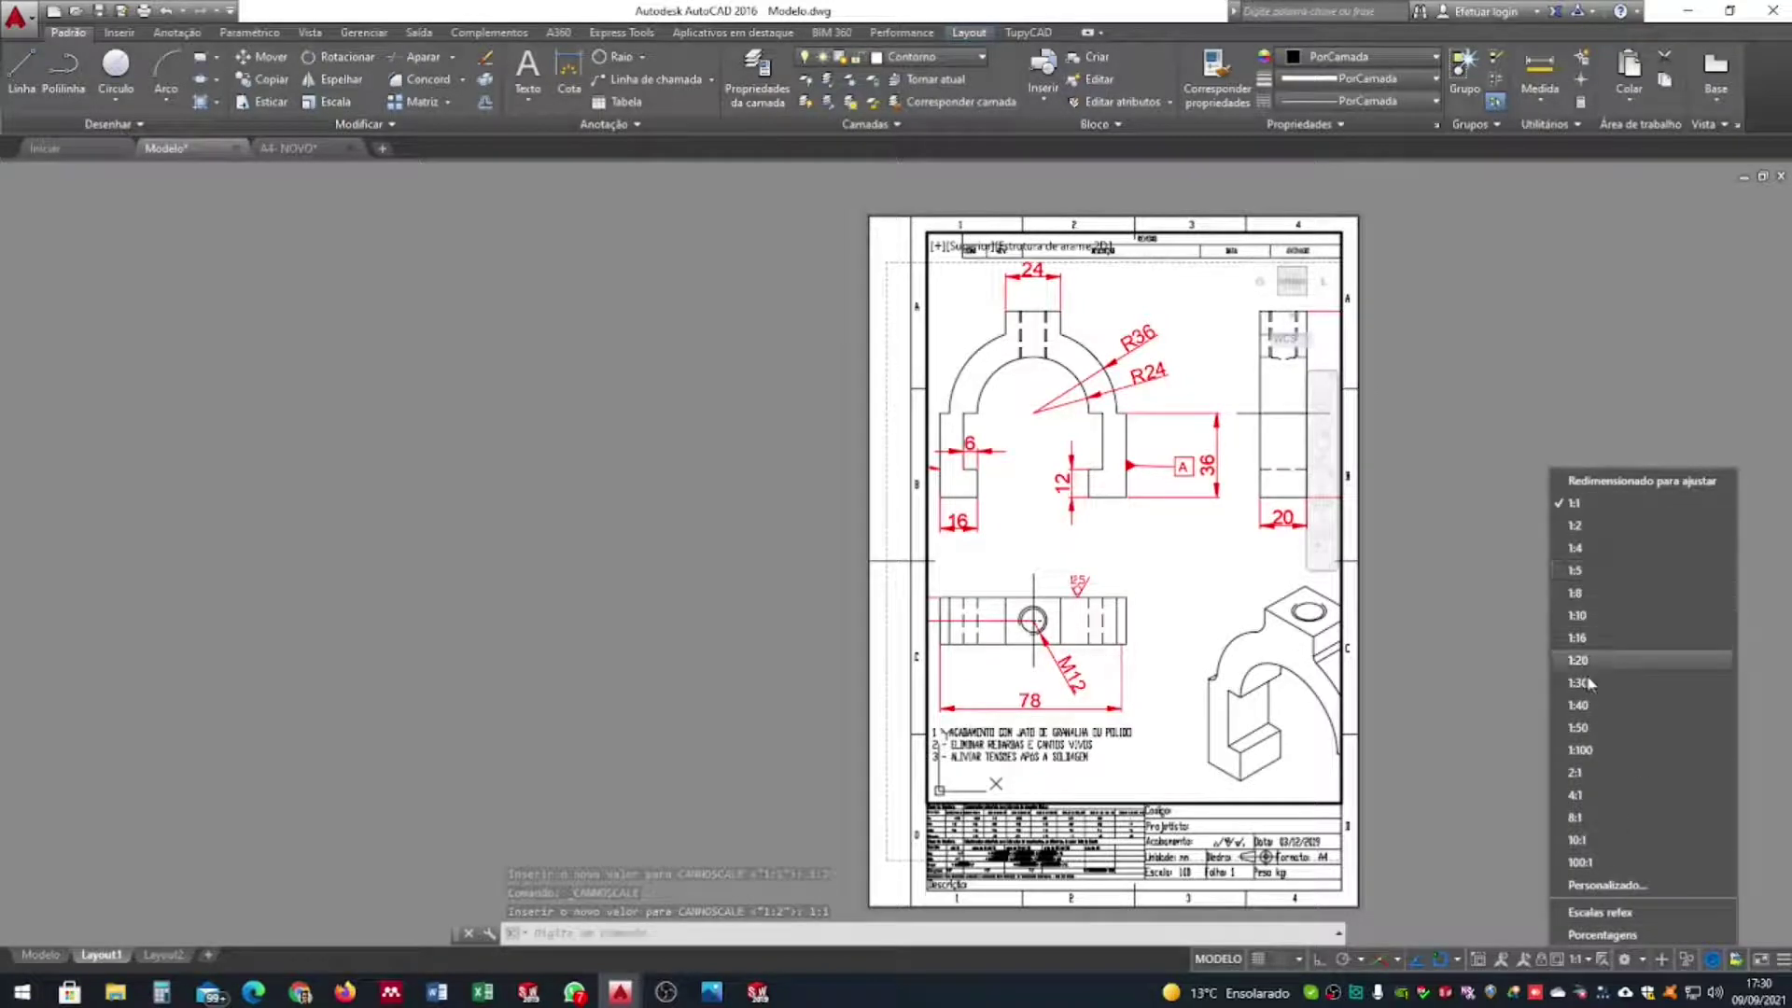
click(1600, 891)
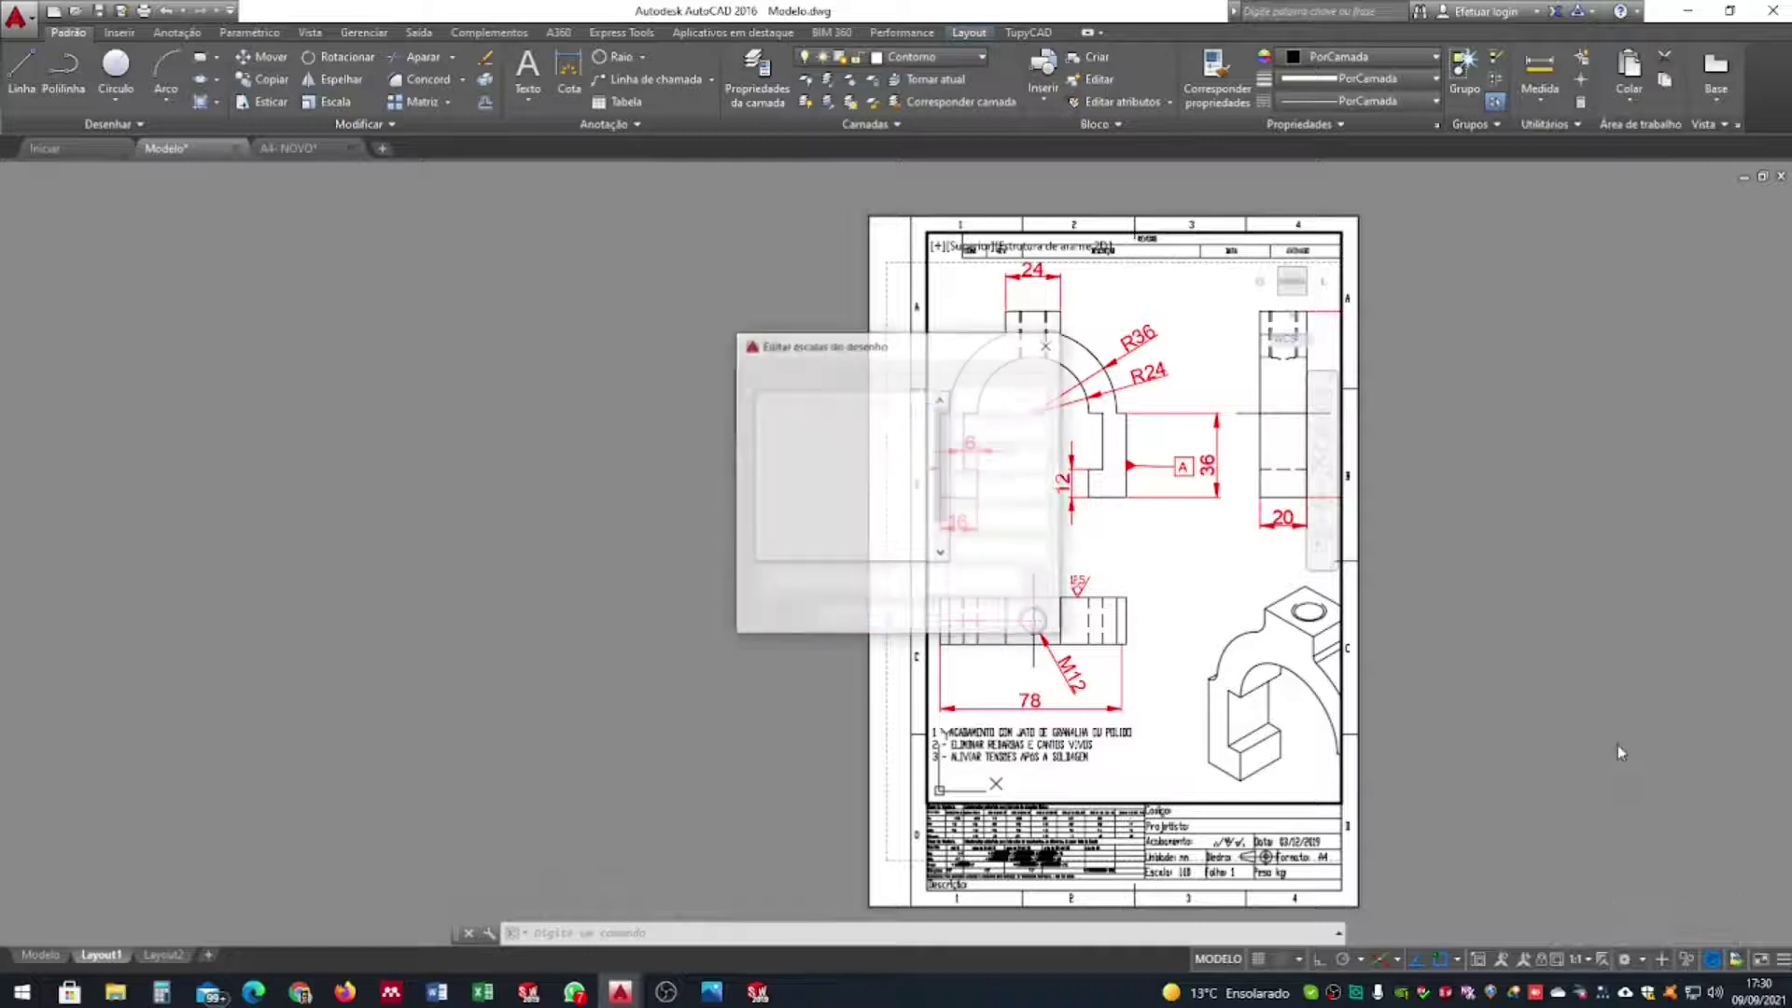
scroll(814, 514, down, 1)
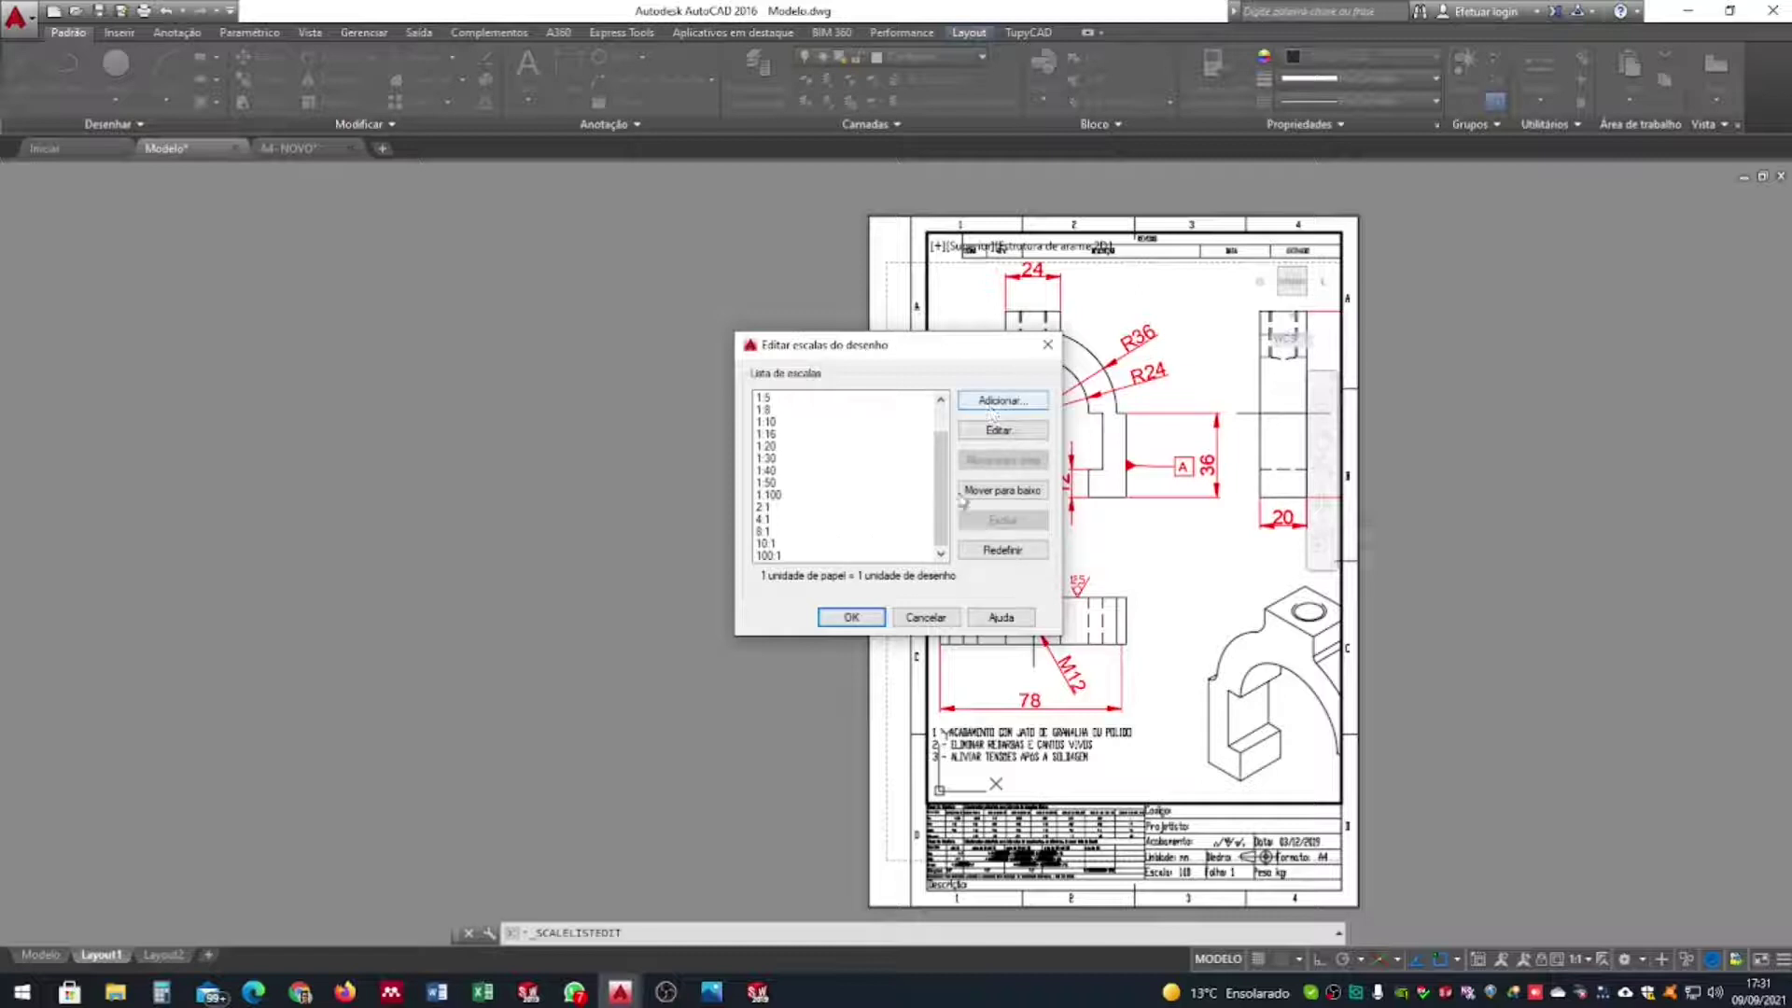
click(927, 620)
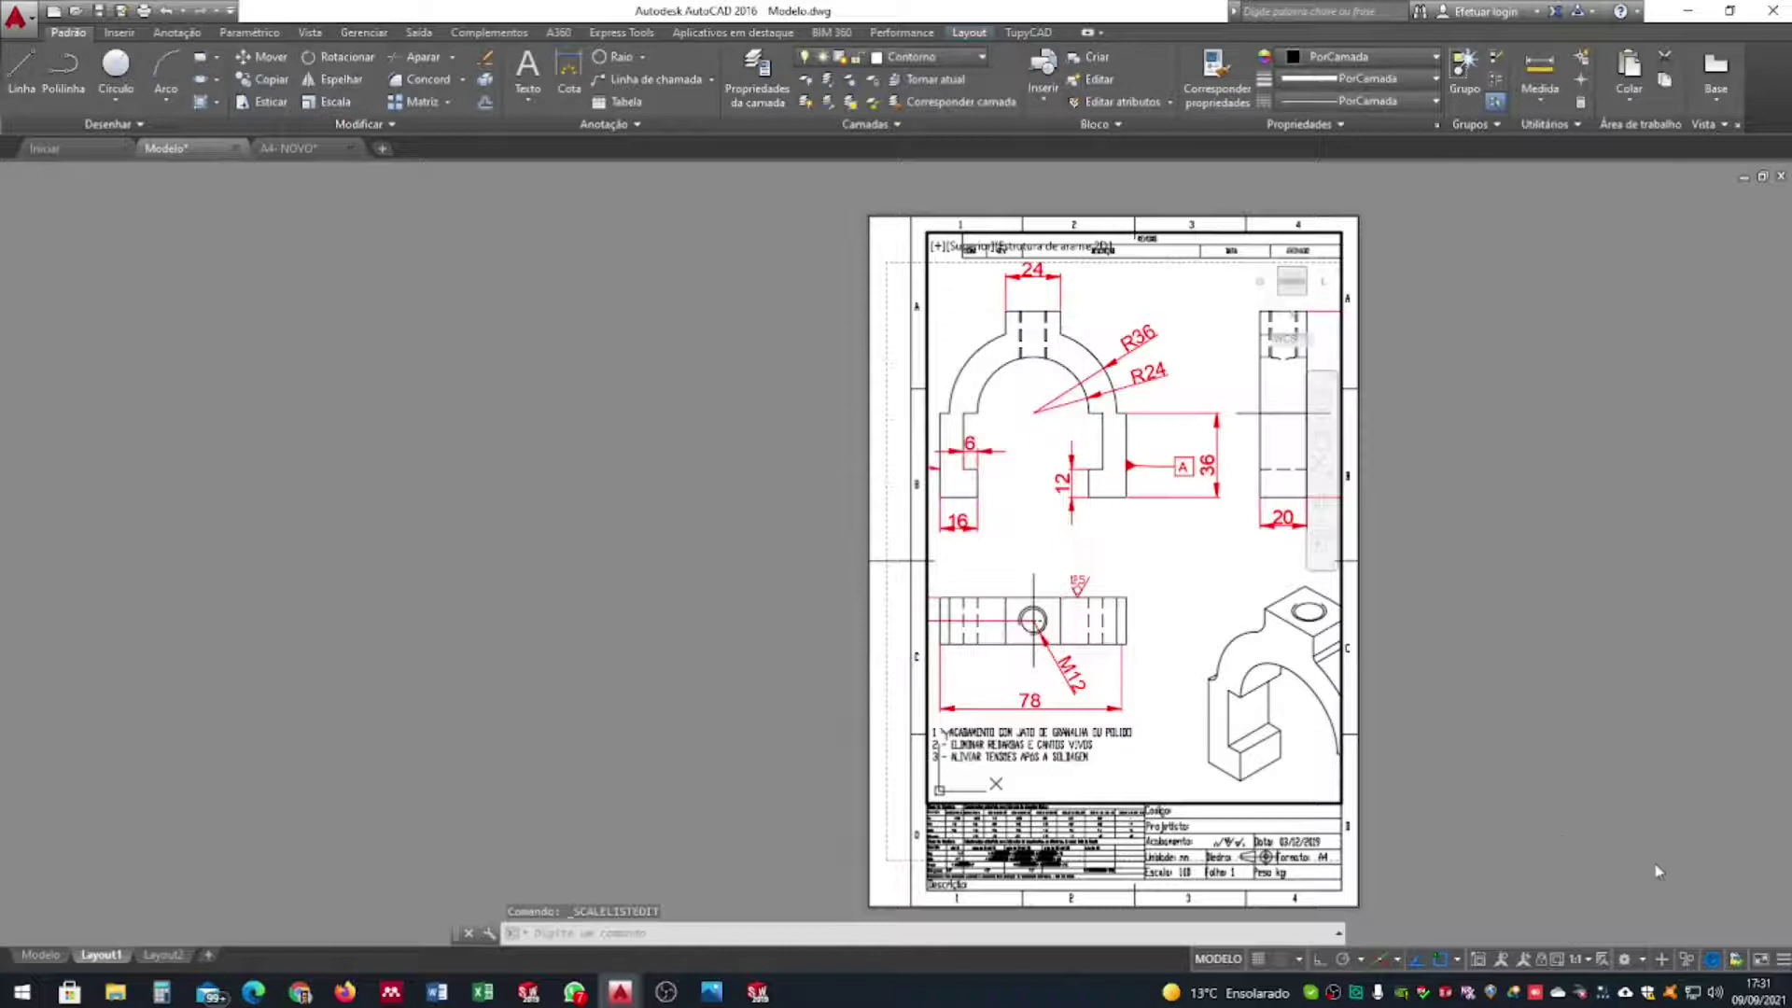
Set the viewport scale to 1:2 and shift the part views to the upper part of the sheet, returning to paper space
click(1589, 964)
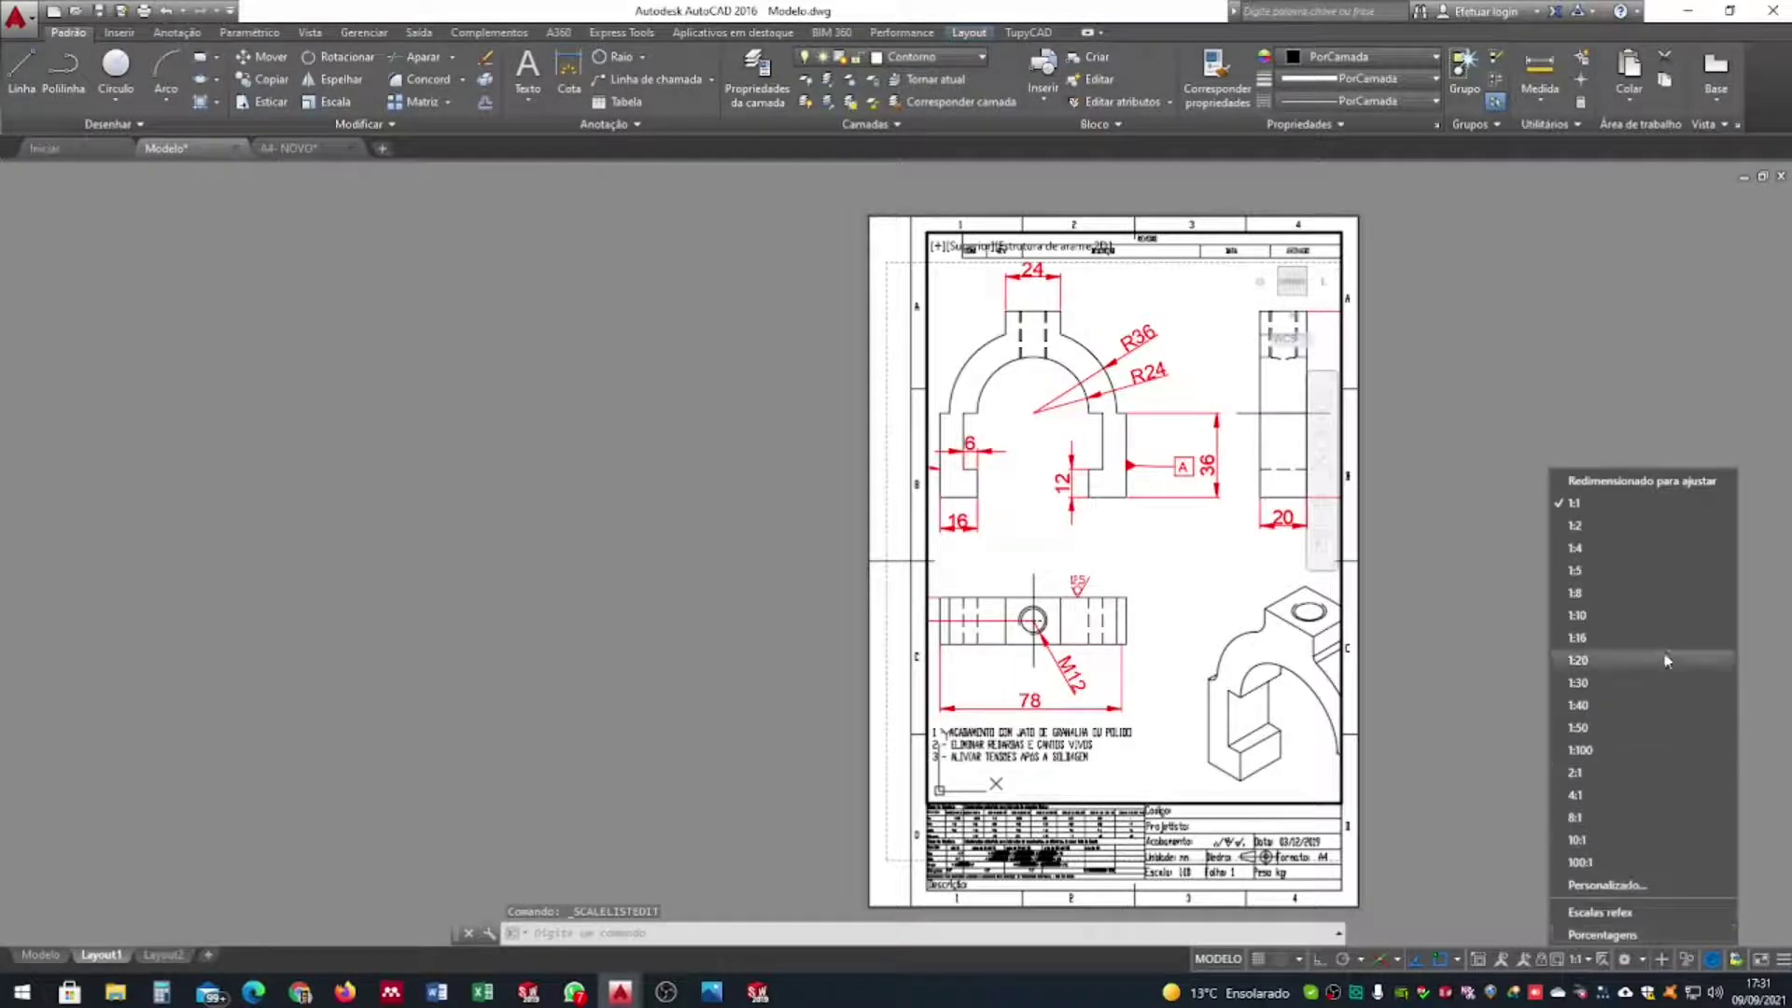
click(1607, 526)
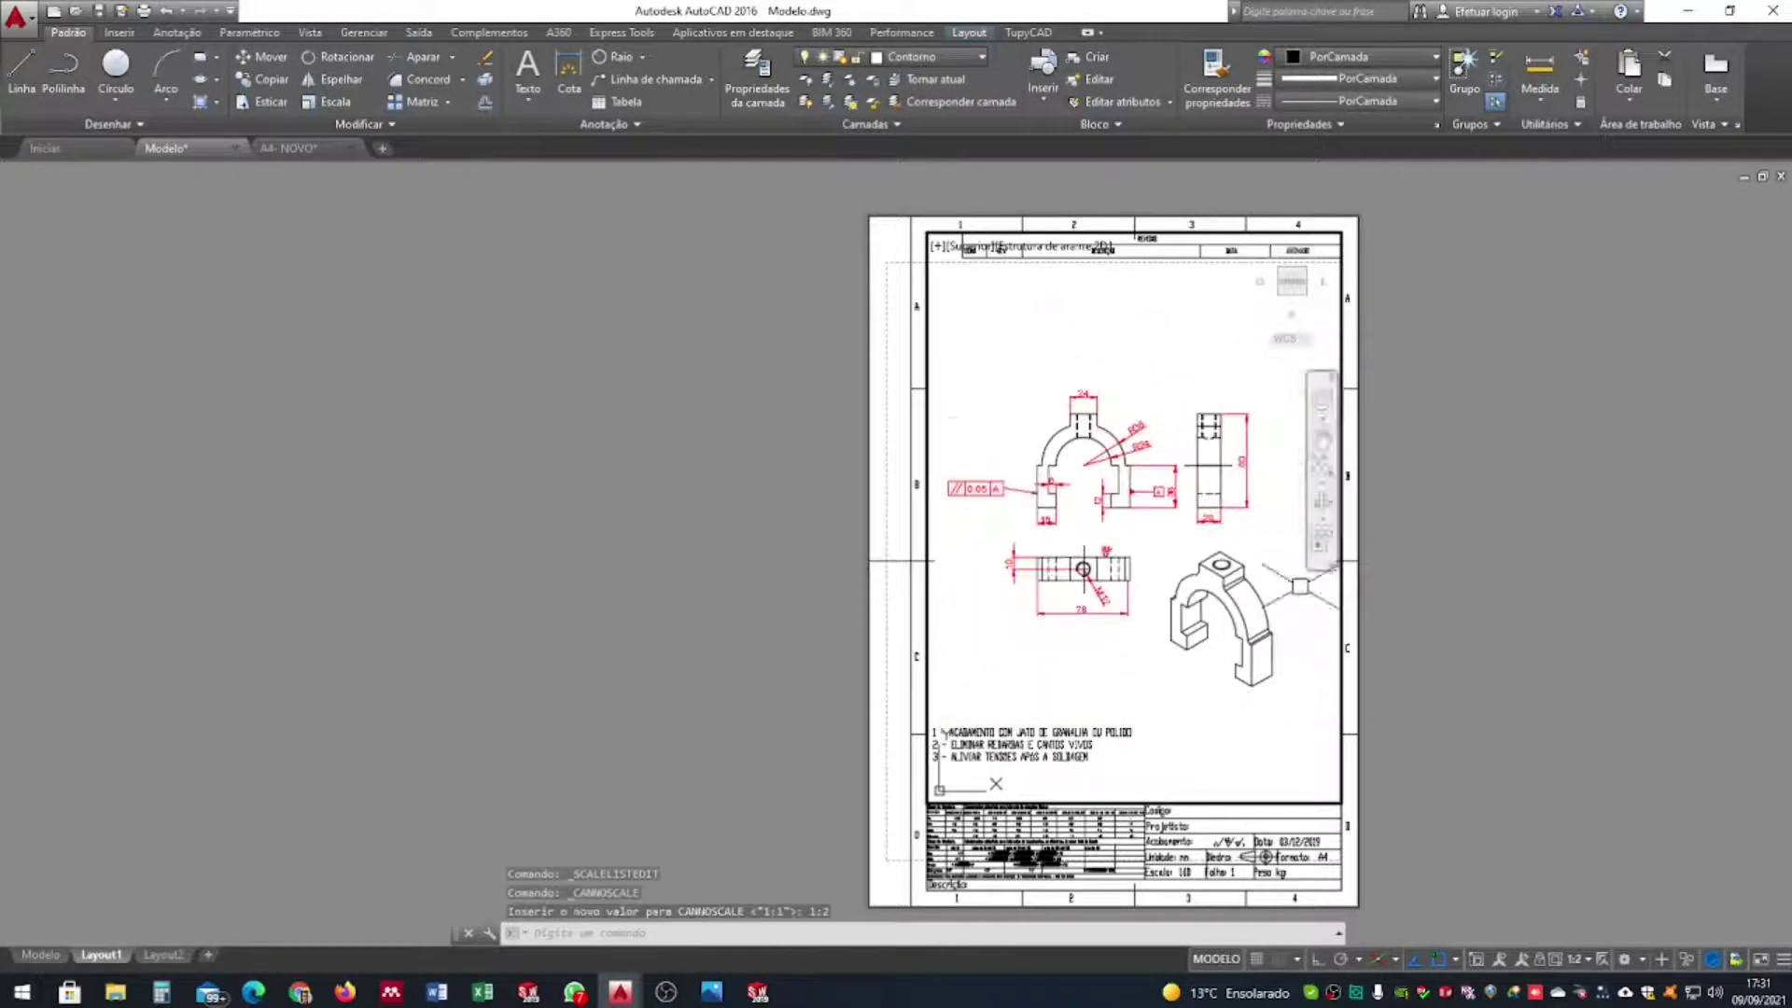
middle_drag(1151, 556, 1134, 442)
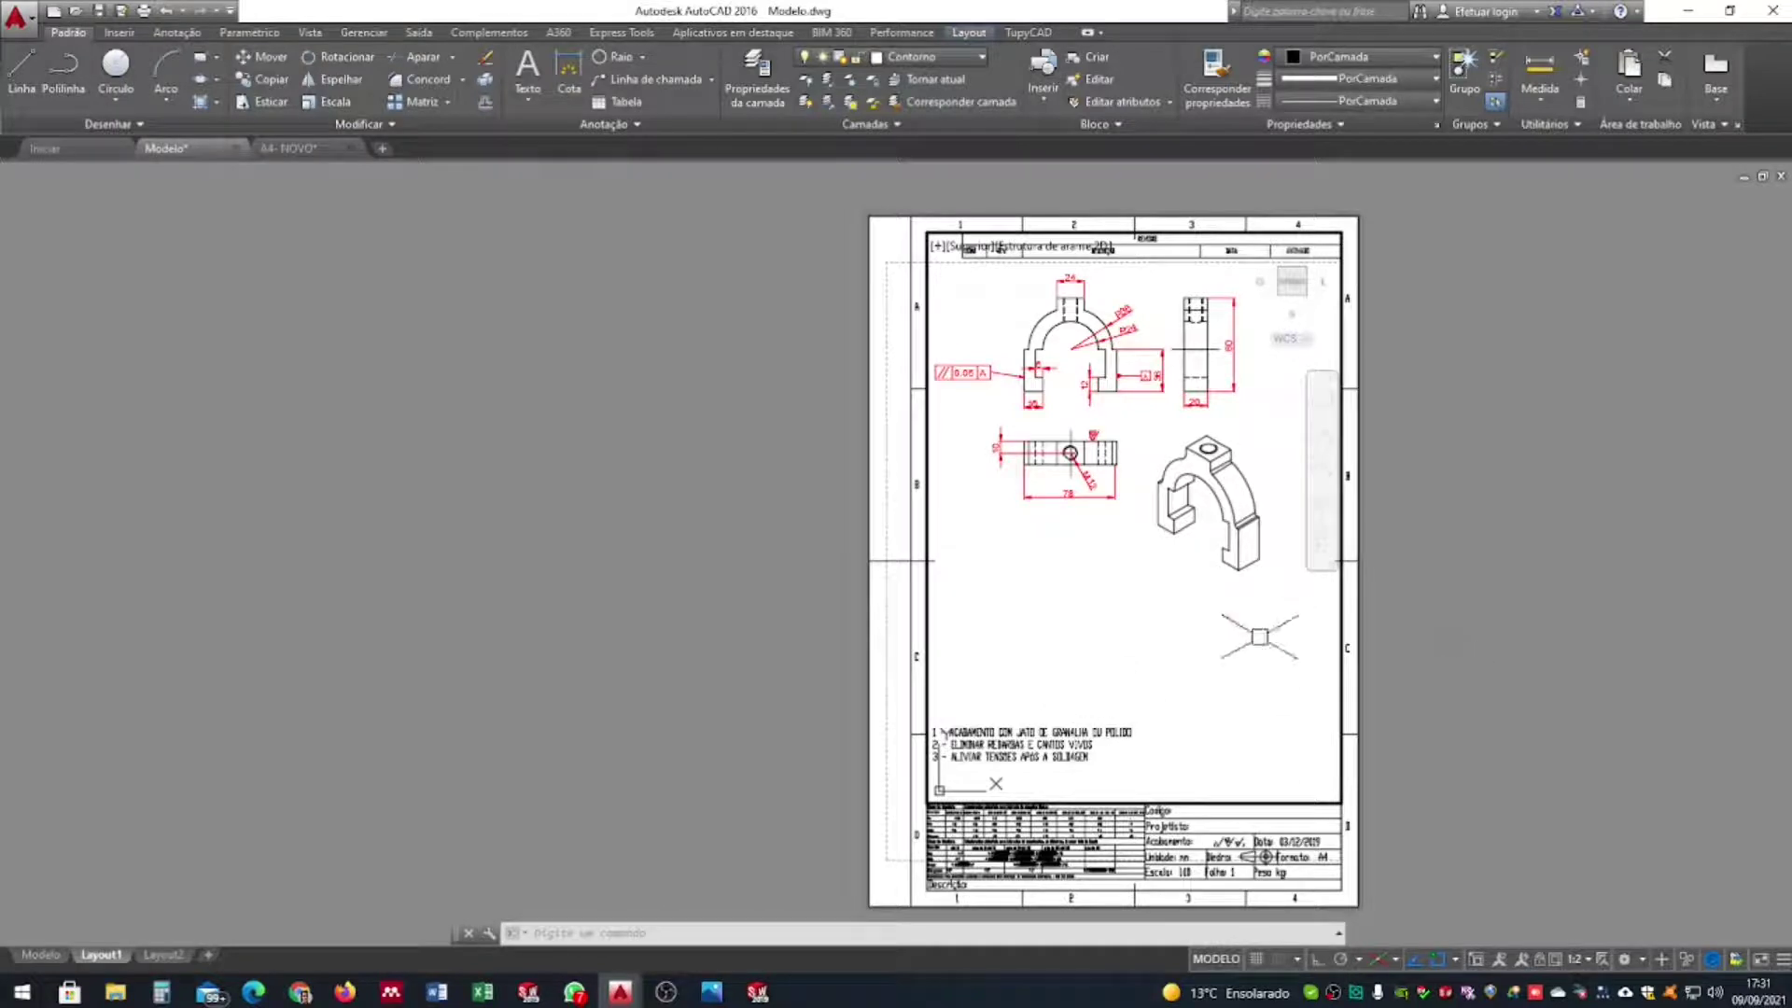
click(1217, 959)
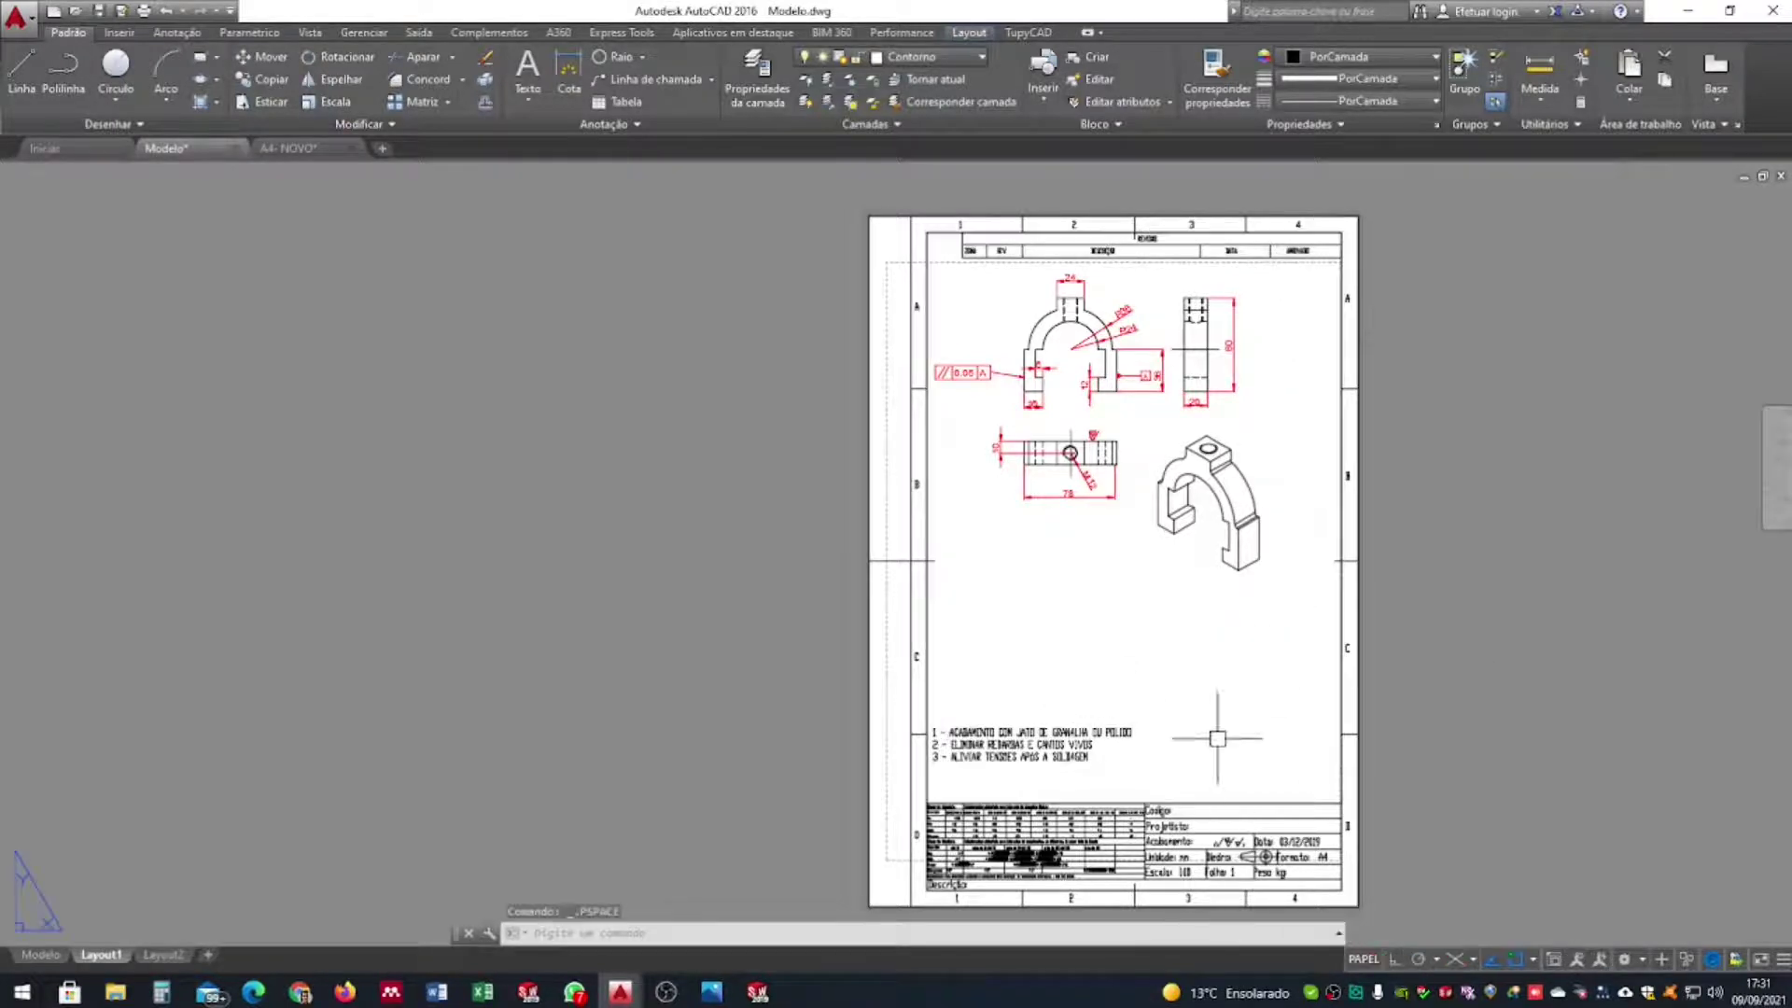
Insert an empty Standard-style table with an increased column count and 2 data rows between the part views and the notes
middle_drag(1205, 749, 1147, 715)
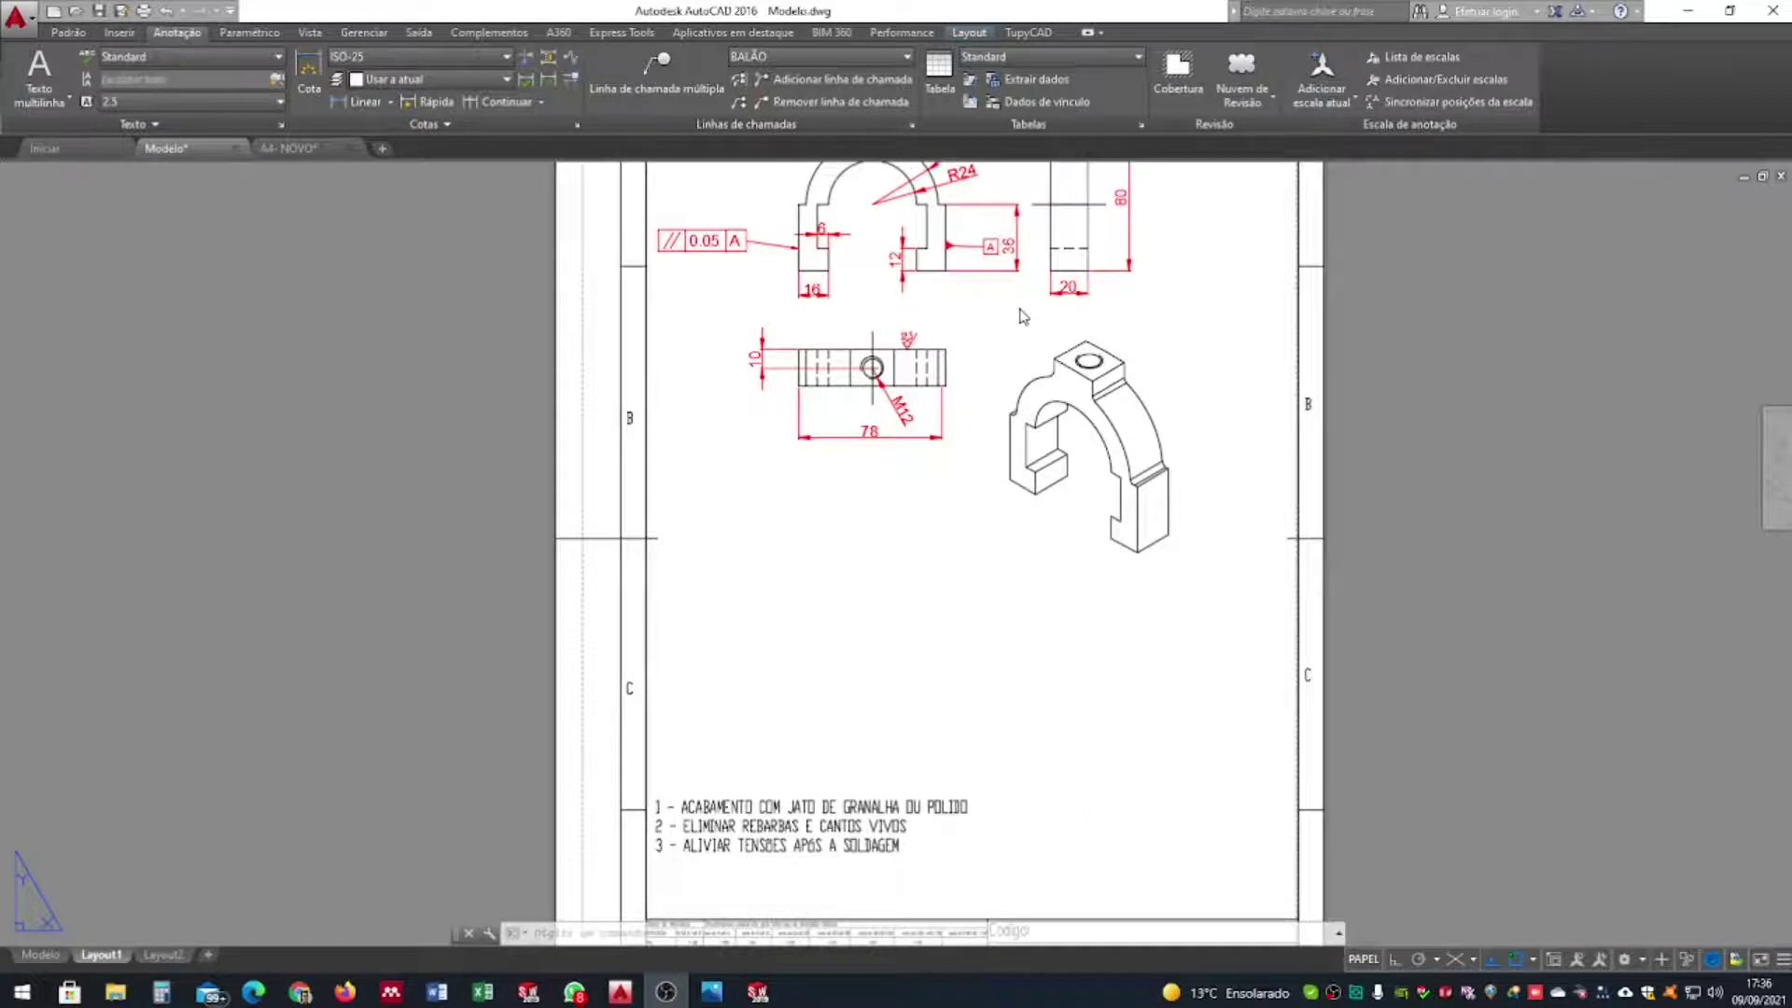
click(939, 67)
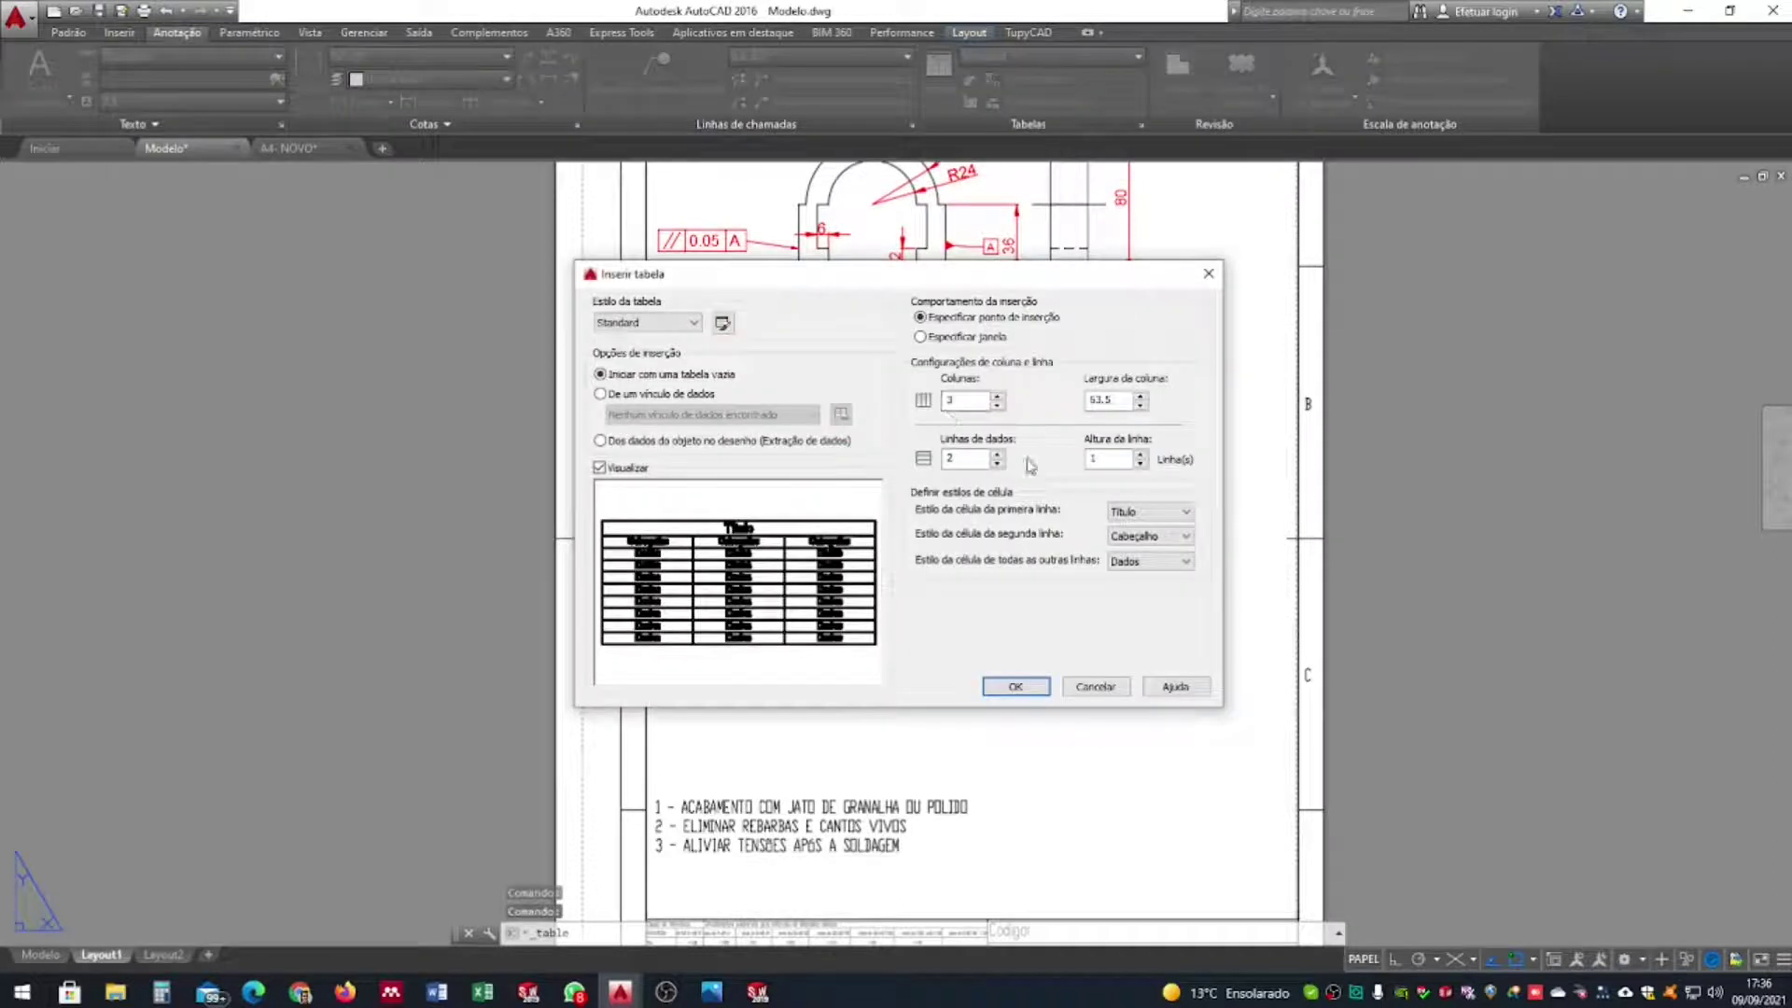
click(996, 397)
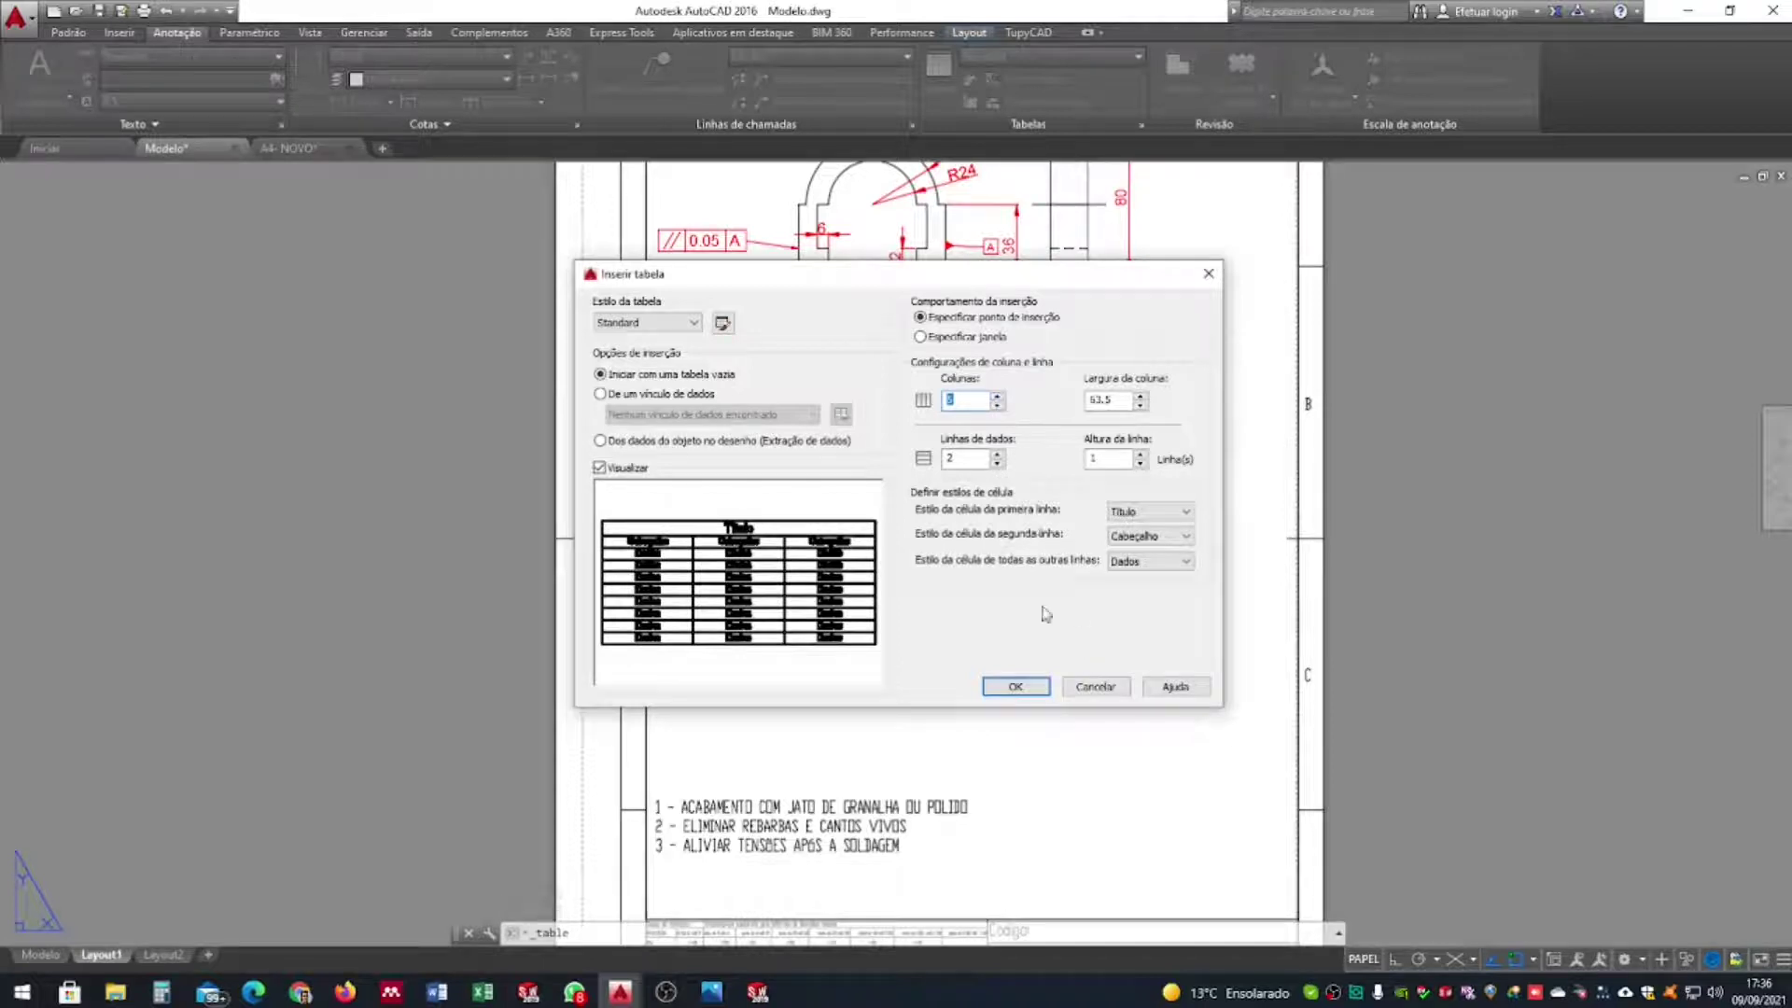
click(1016, 687)
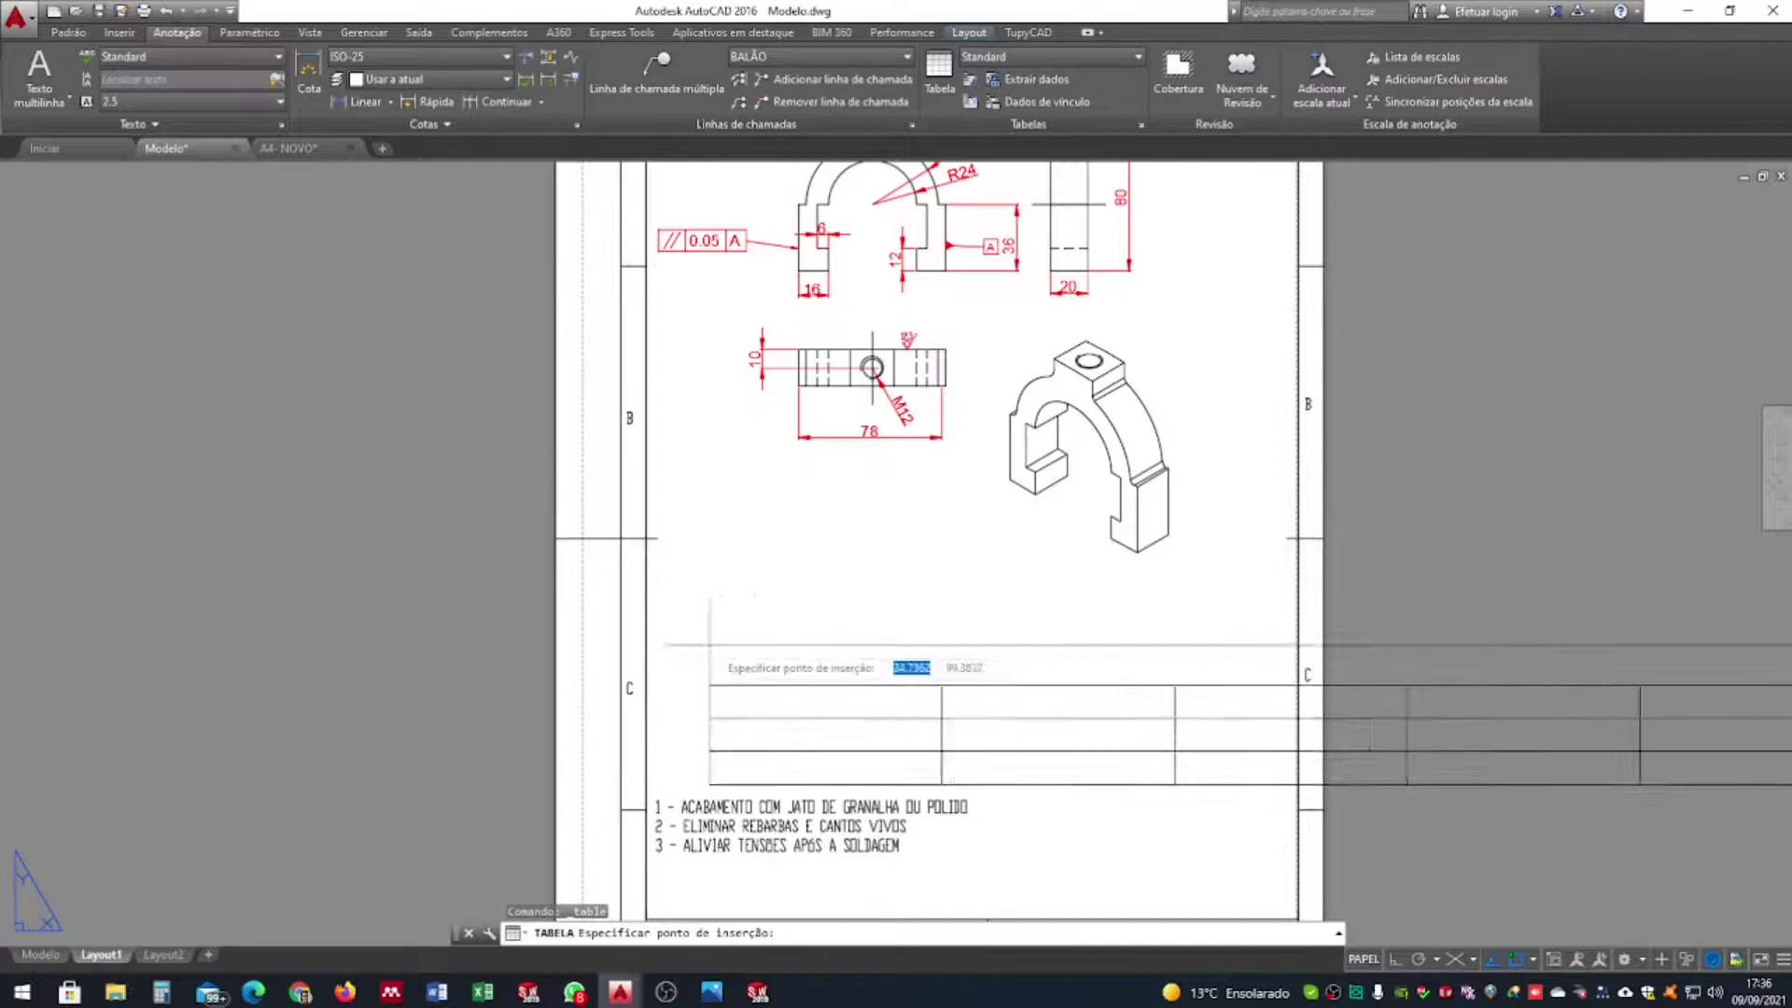
click(672, 599)
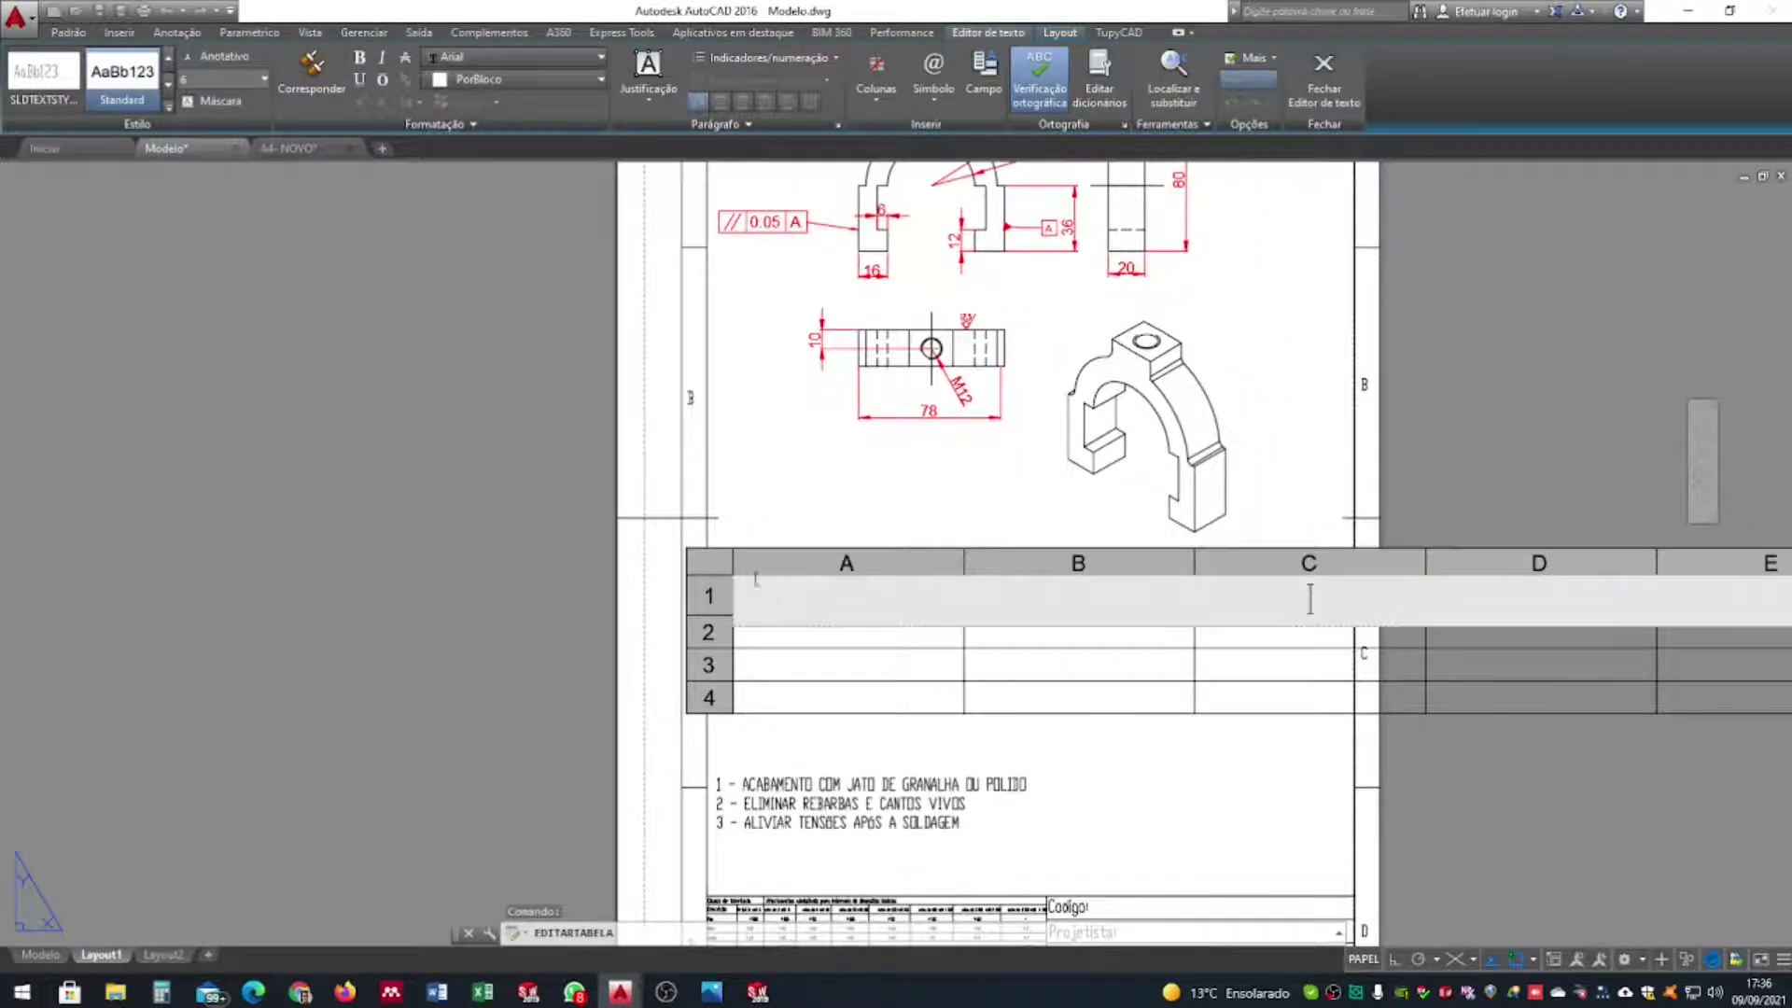
Delete the new table's title row and its last data row
click(772, 566)
click(745, 594)
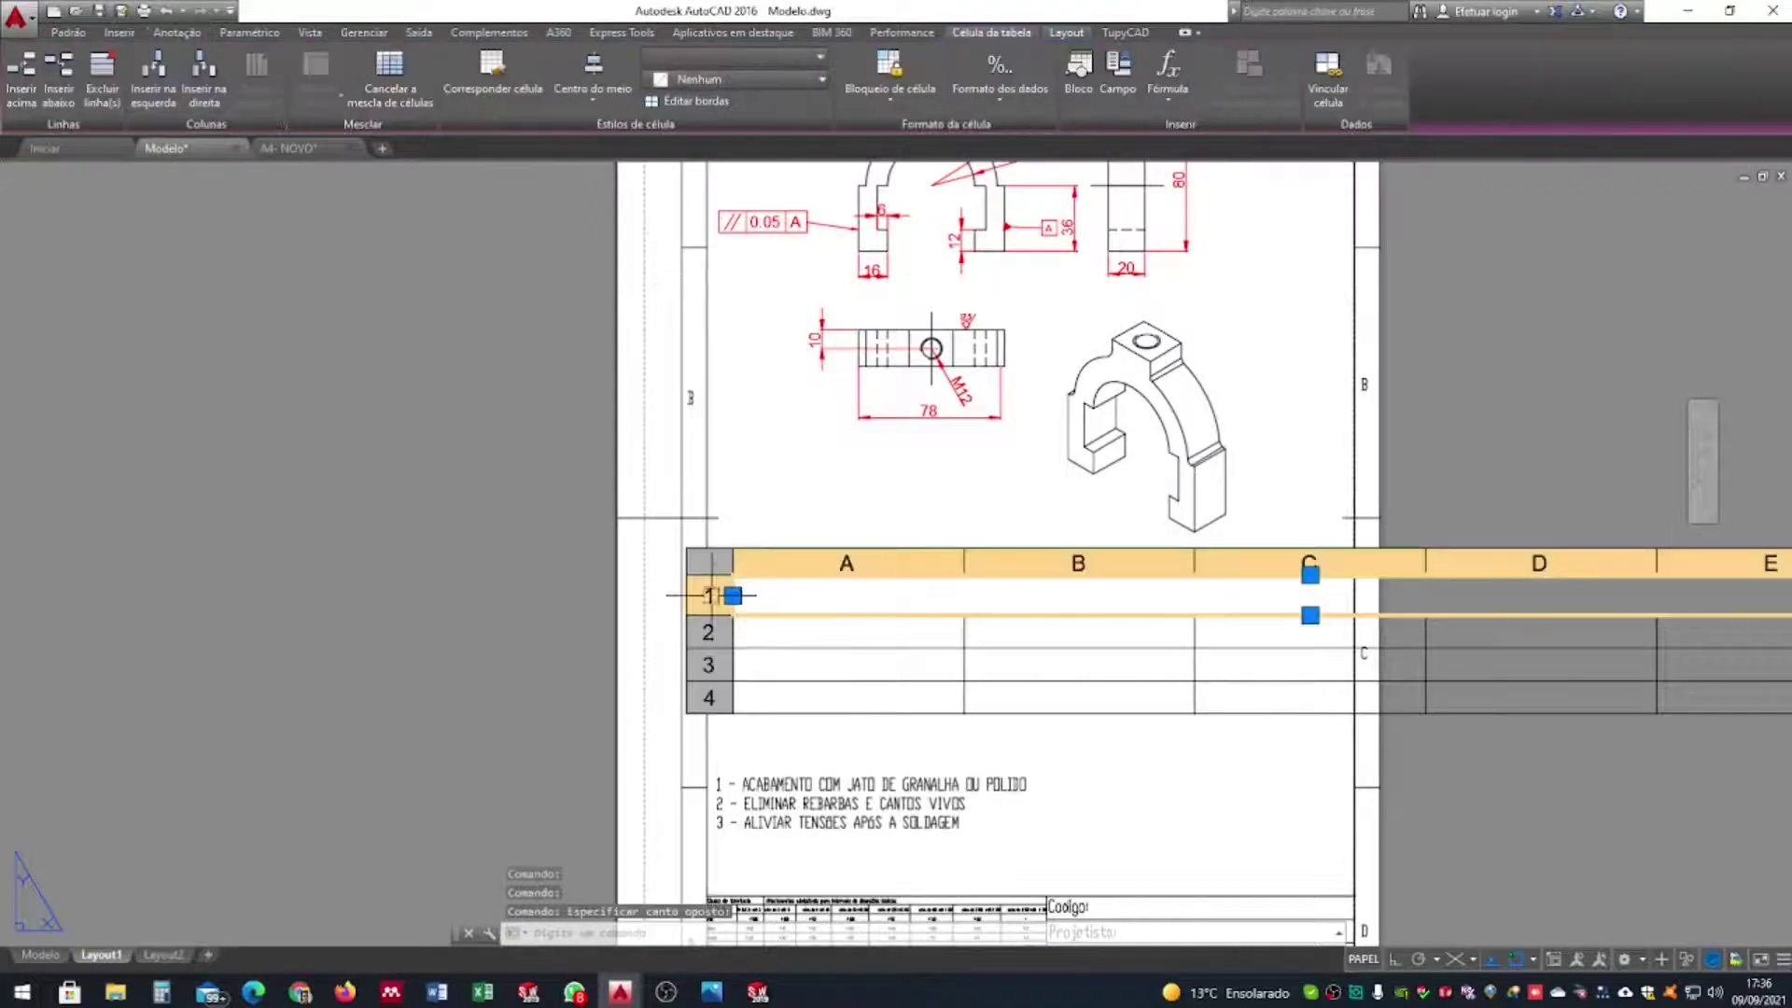
click(703, 595)
right_click(704, 595)
click(709, 653)
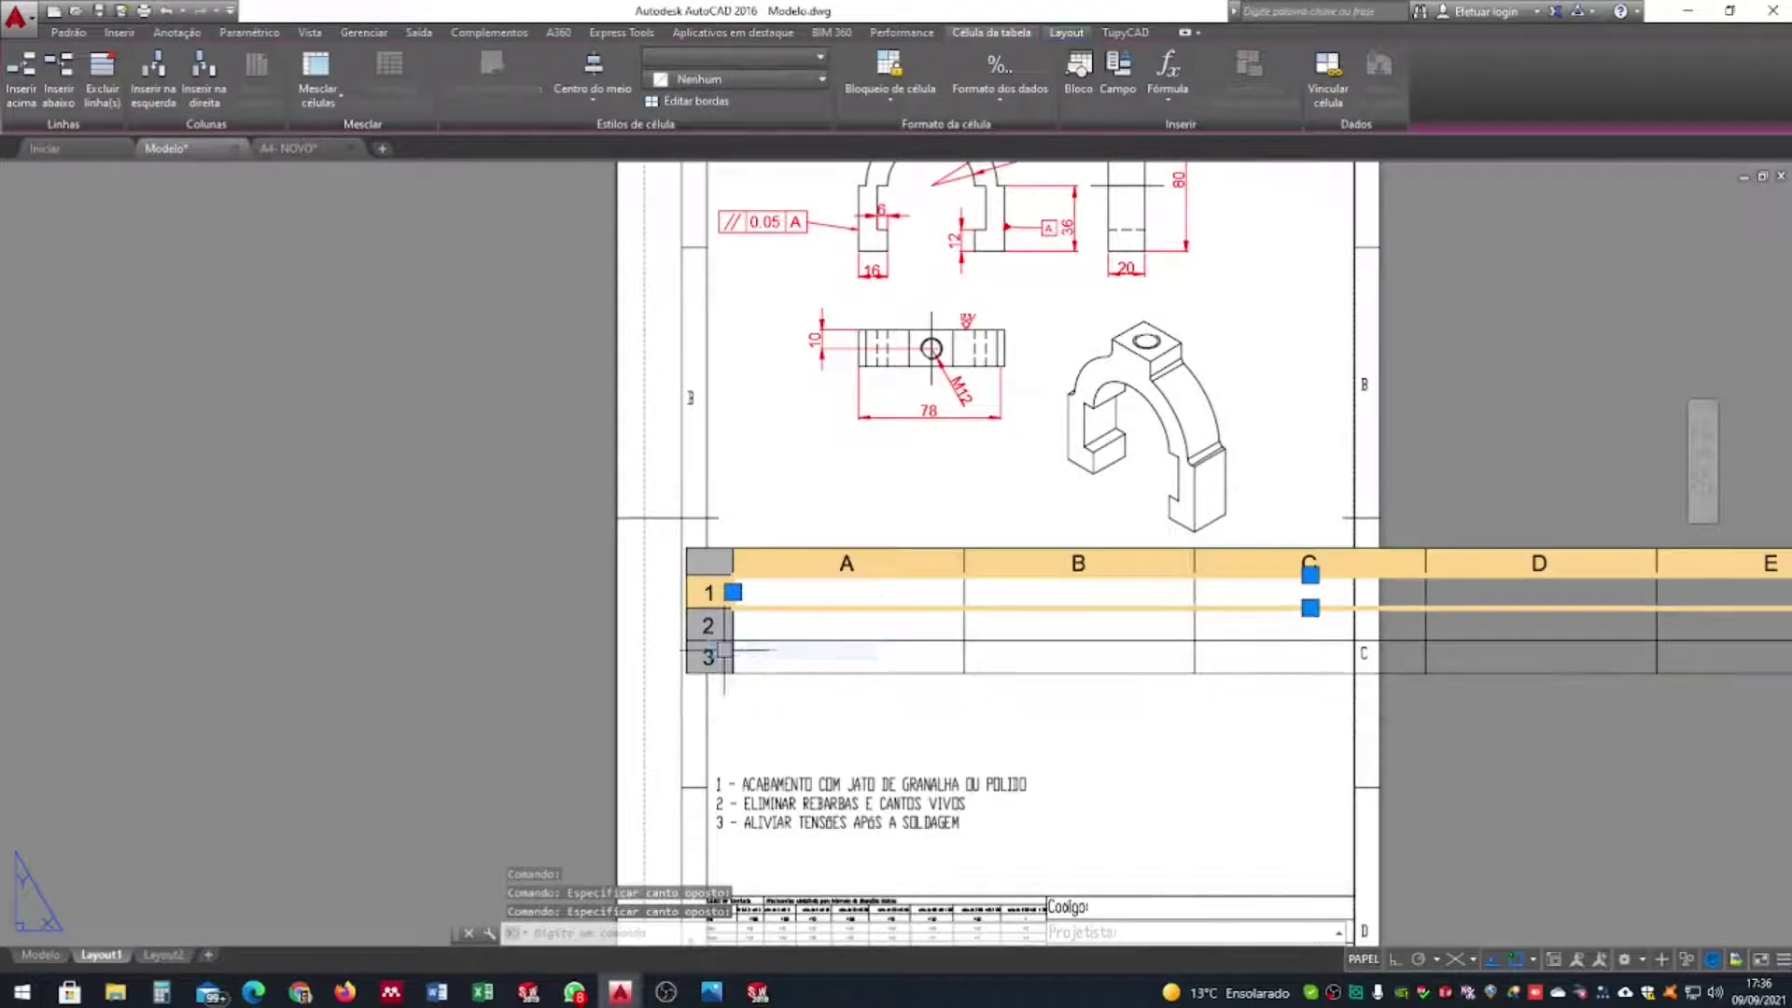
click(703, 657)
right_click(704, 658)
click(793, 720)
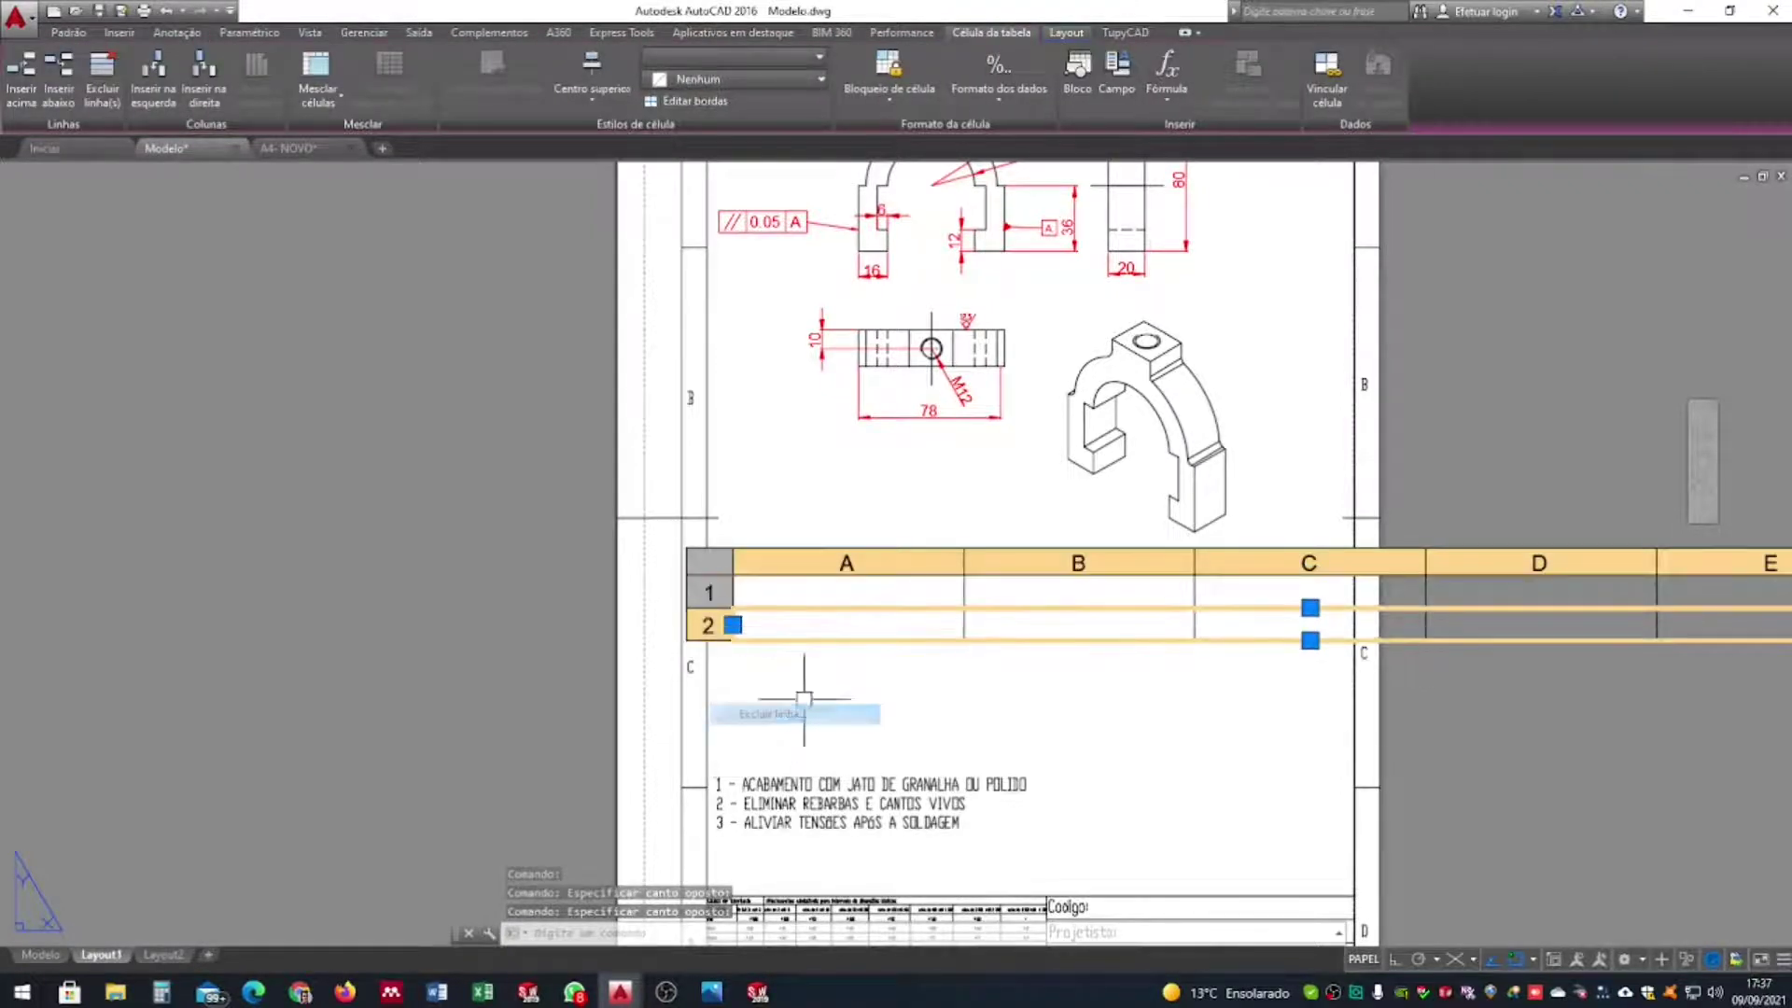
Enter "CÓDIGO" and "DESCRIÇÃO" as the headers of the table's first two columns
middle_drag(1003, 617, 920, 616)
key(Escape)
double_click(765, 593)
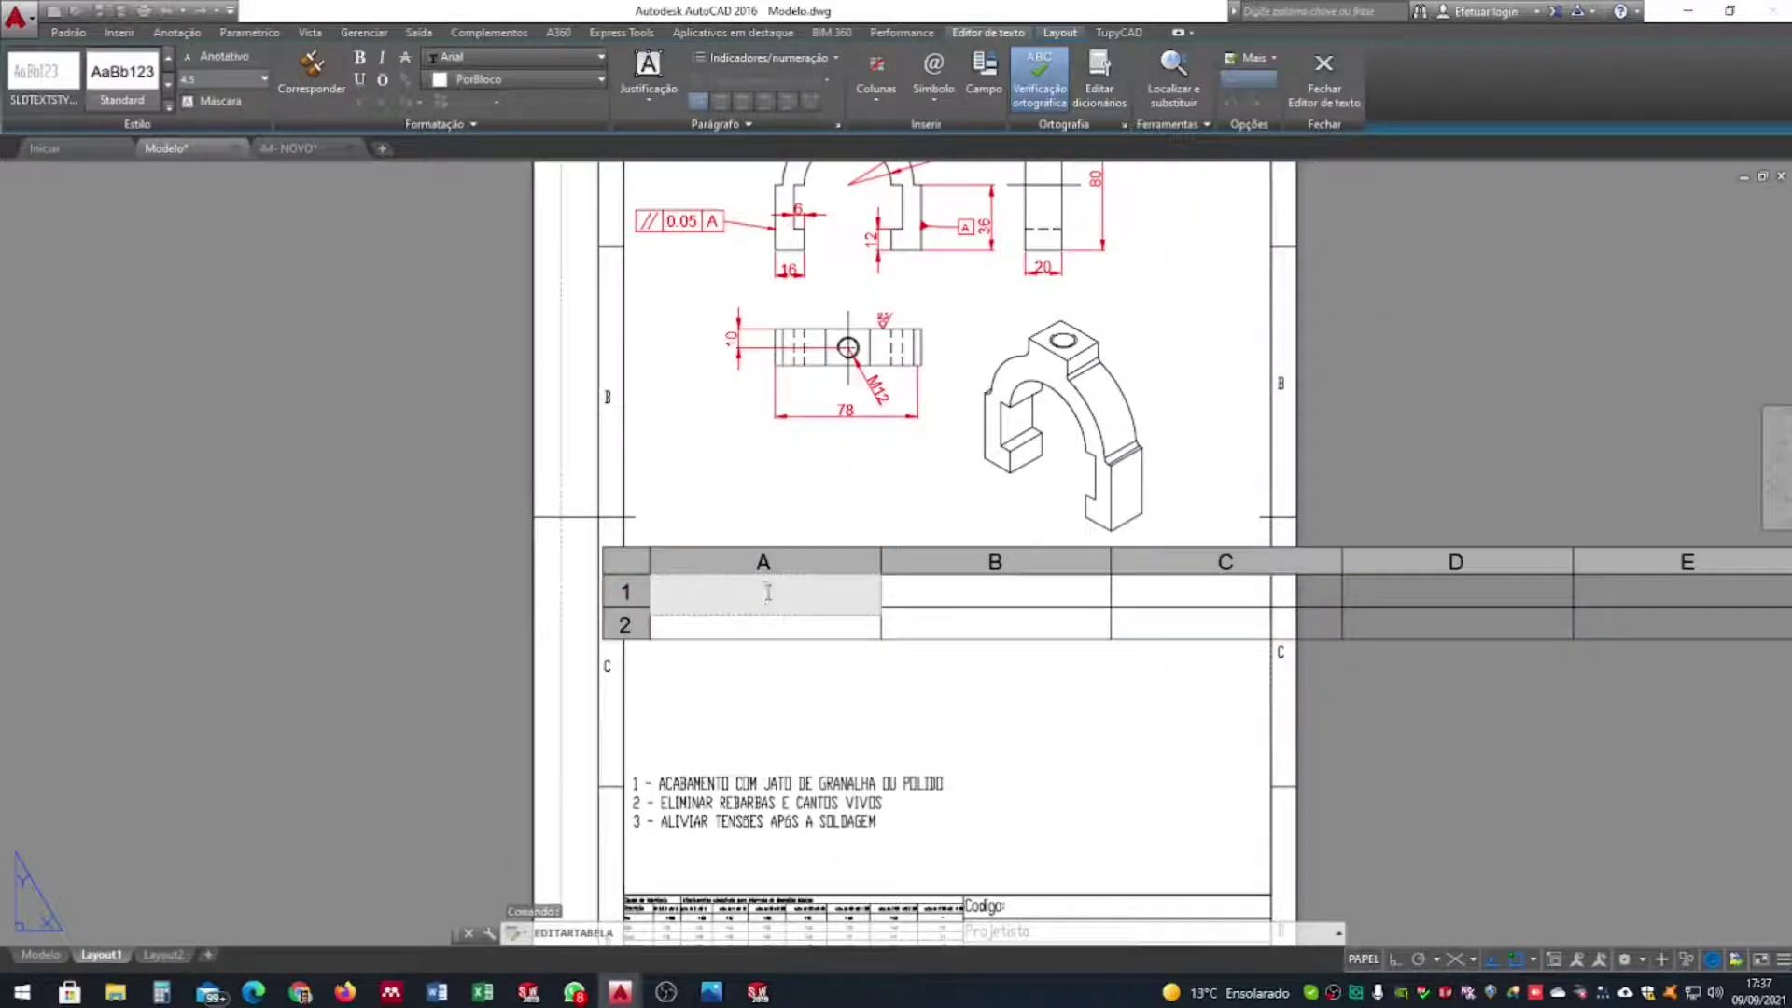
text(CÓDIGO)
click(891, 604)
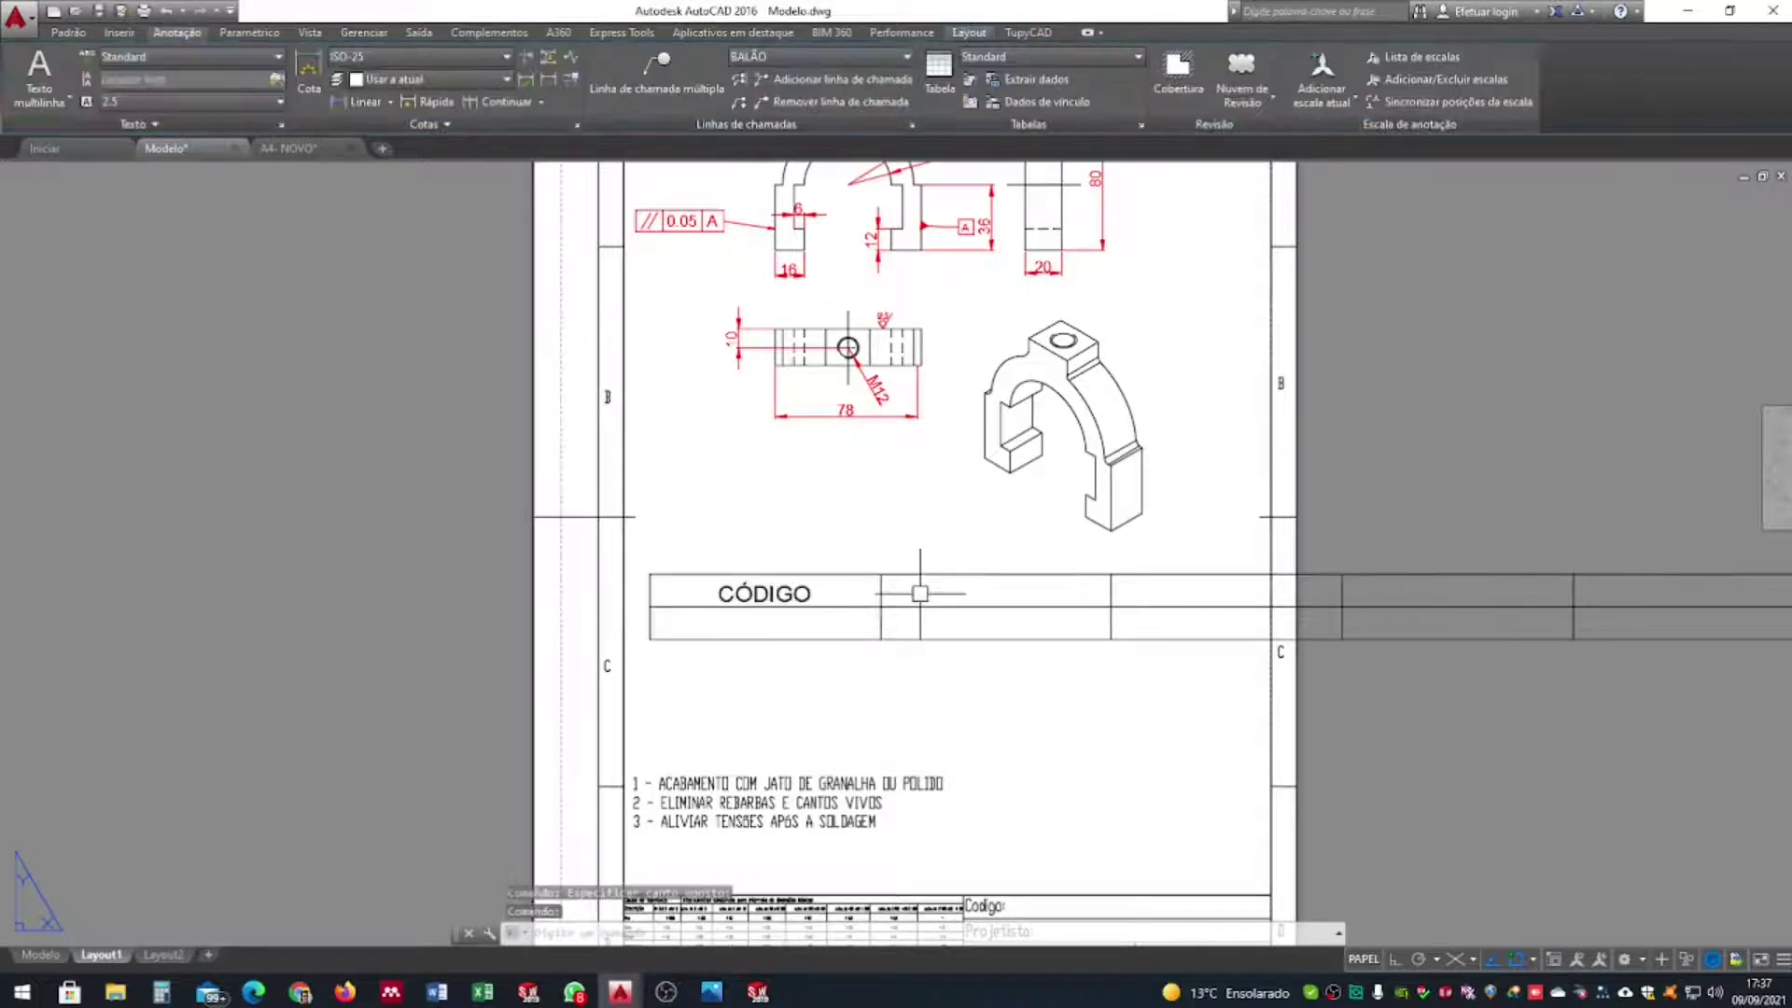
double_click(920, 602)
text(DESCRIÇÃO)
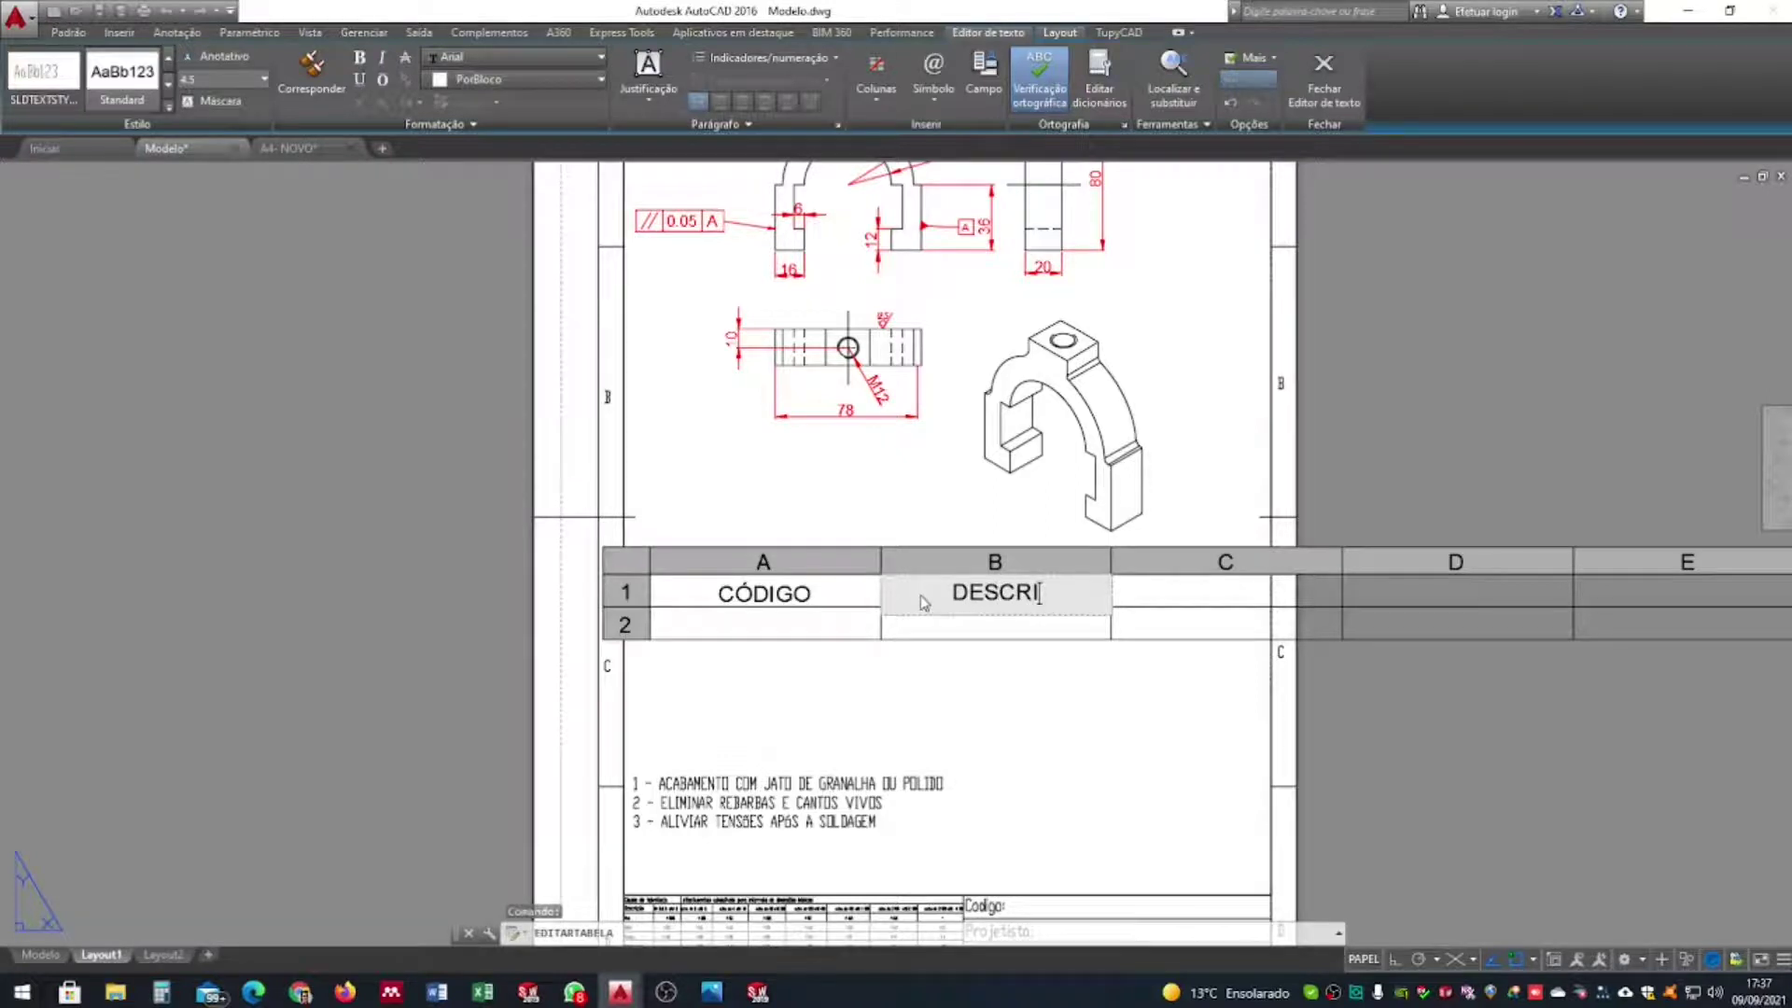
click(1148, 595)
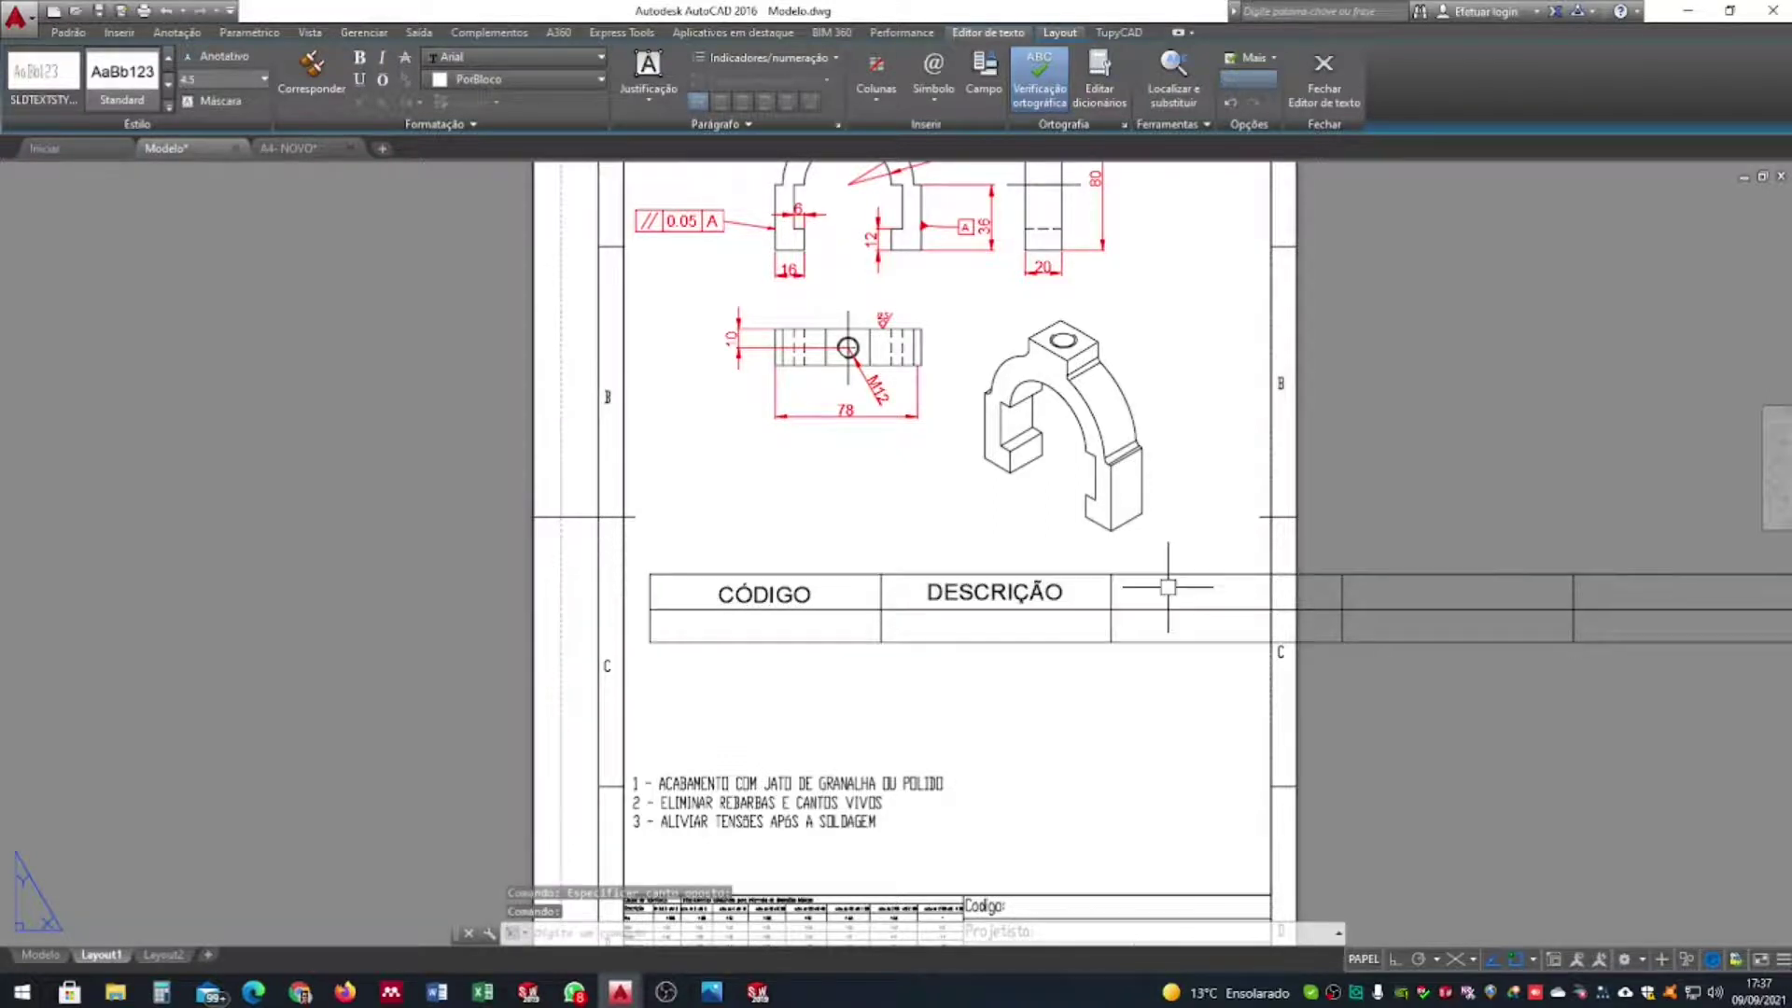
Enter "COMP." and "LARG." as the headers of the table's third and fourth columns
double_click(1172, 598)
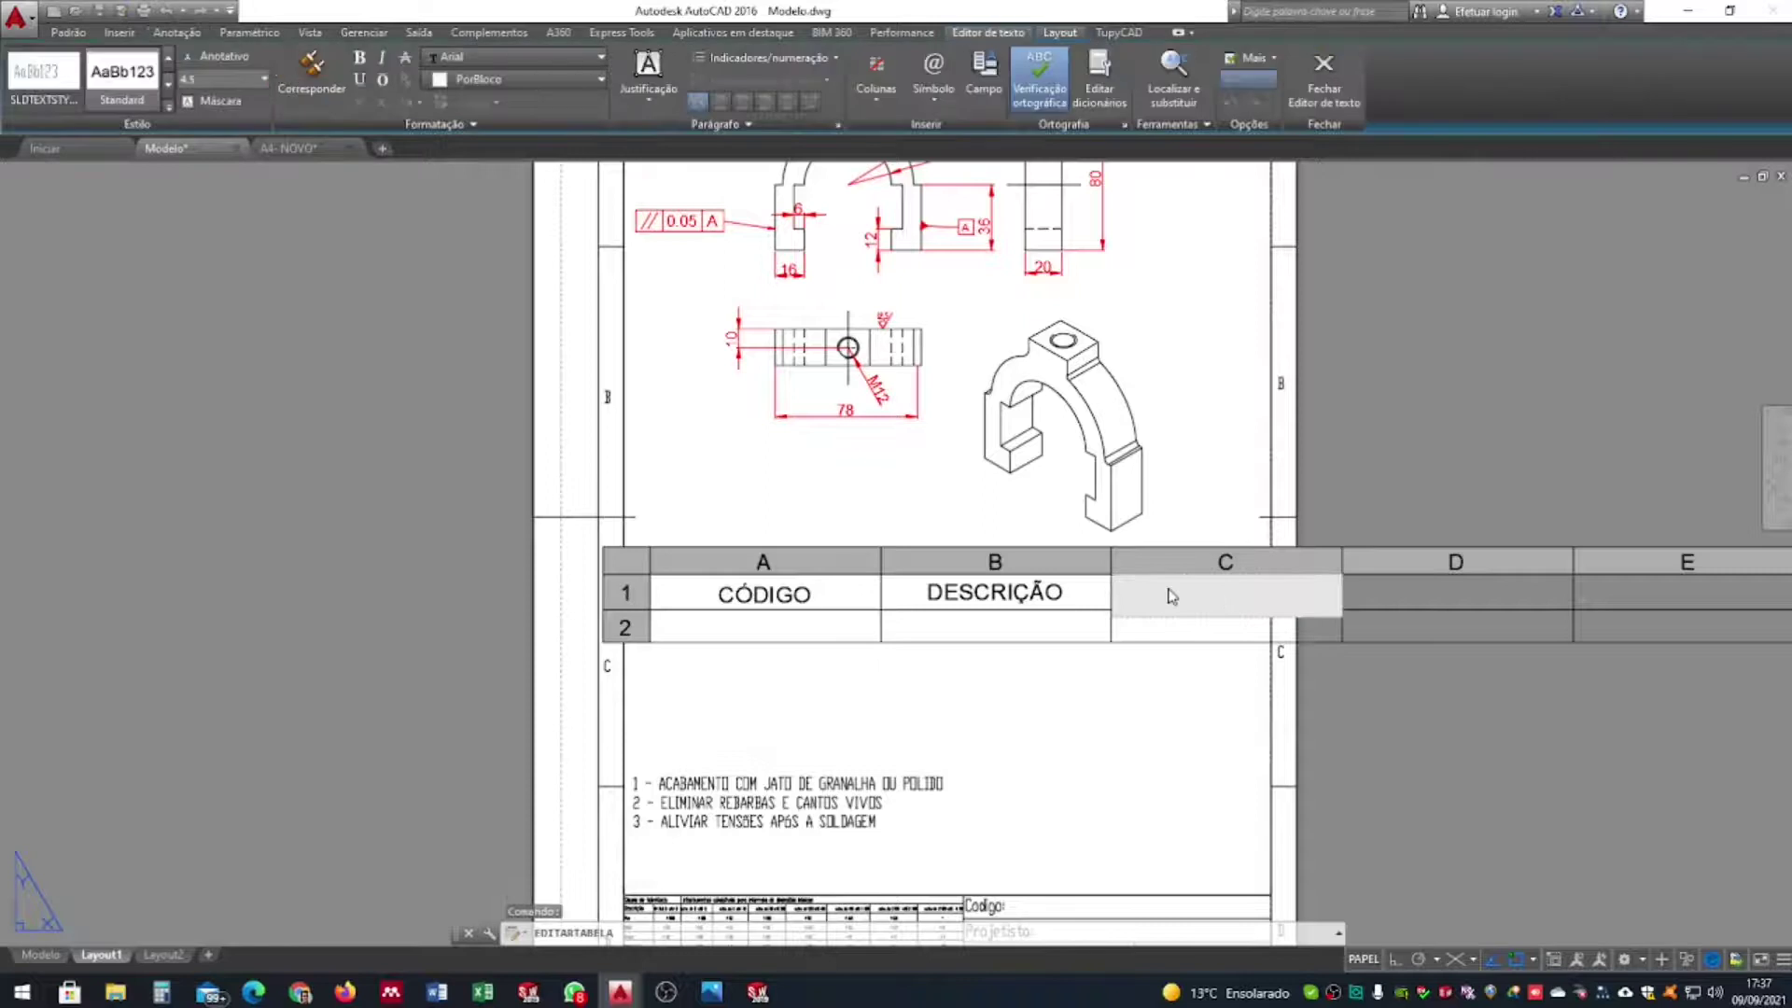
text(COMP.)
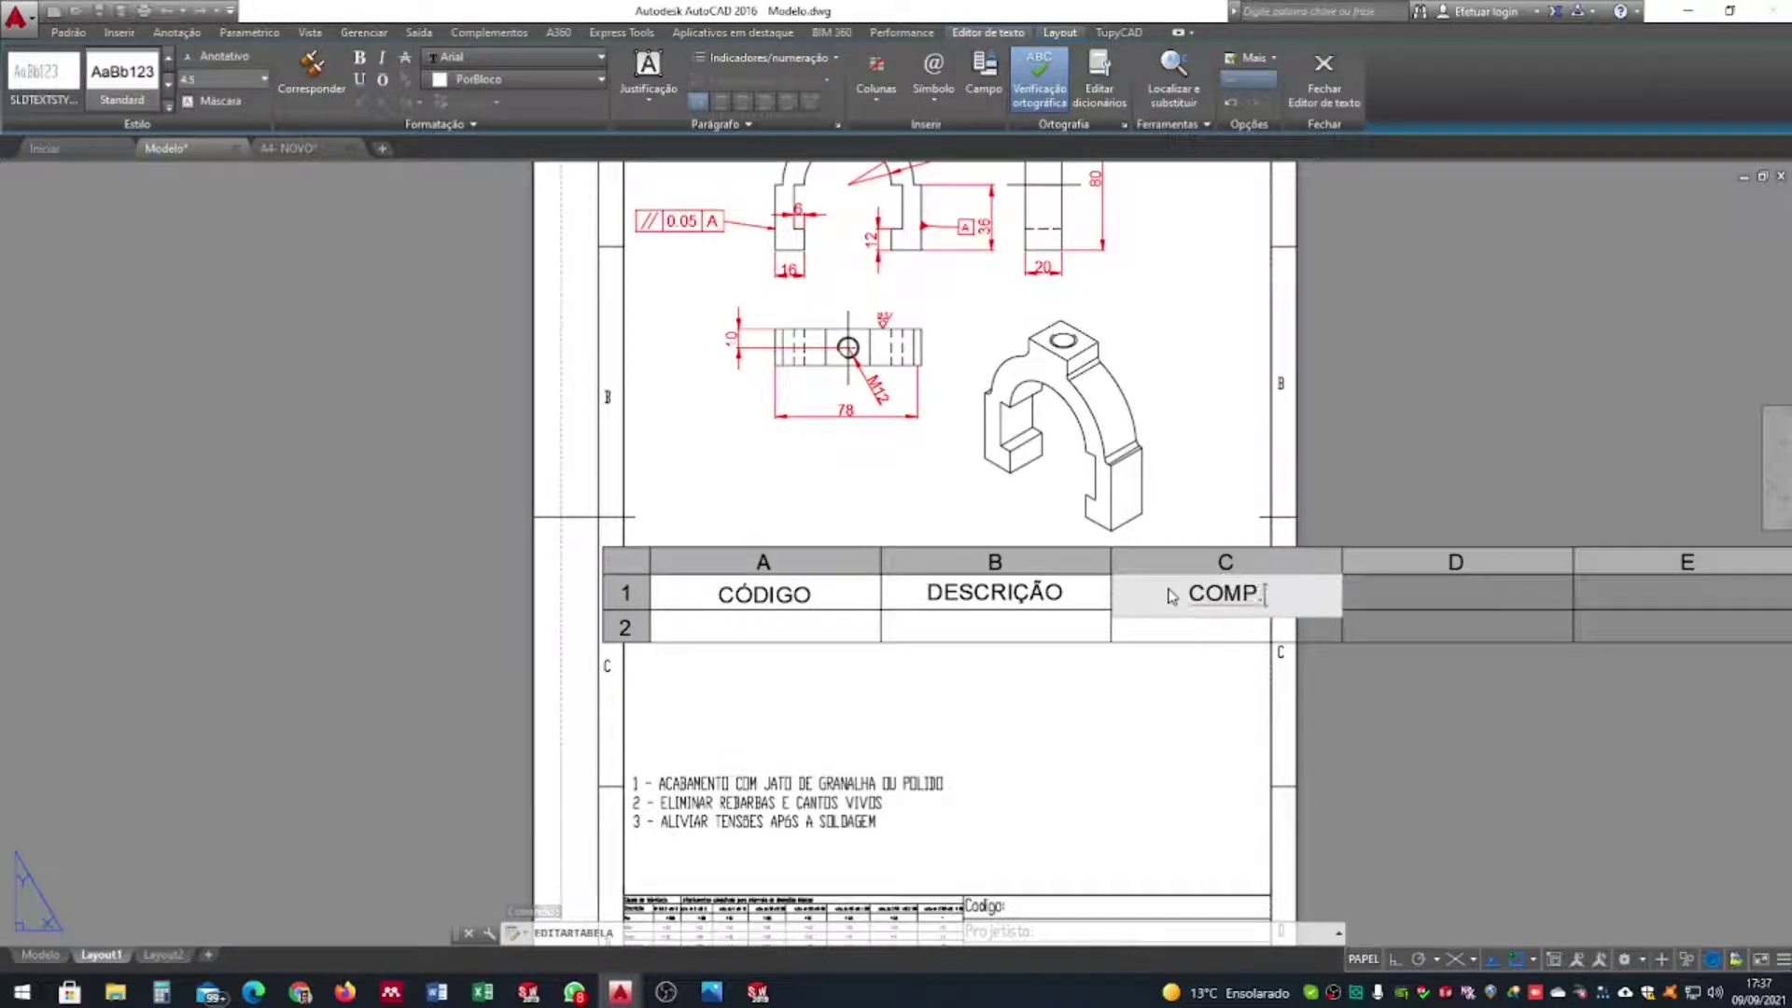
click(1437, 586)
double_click(1437, 586)
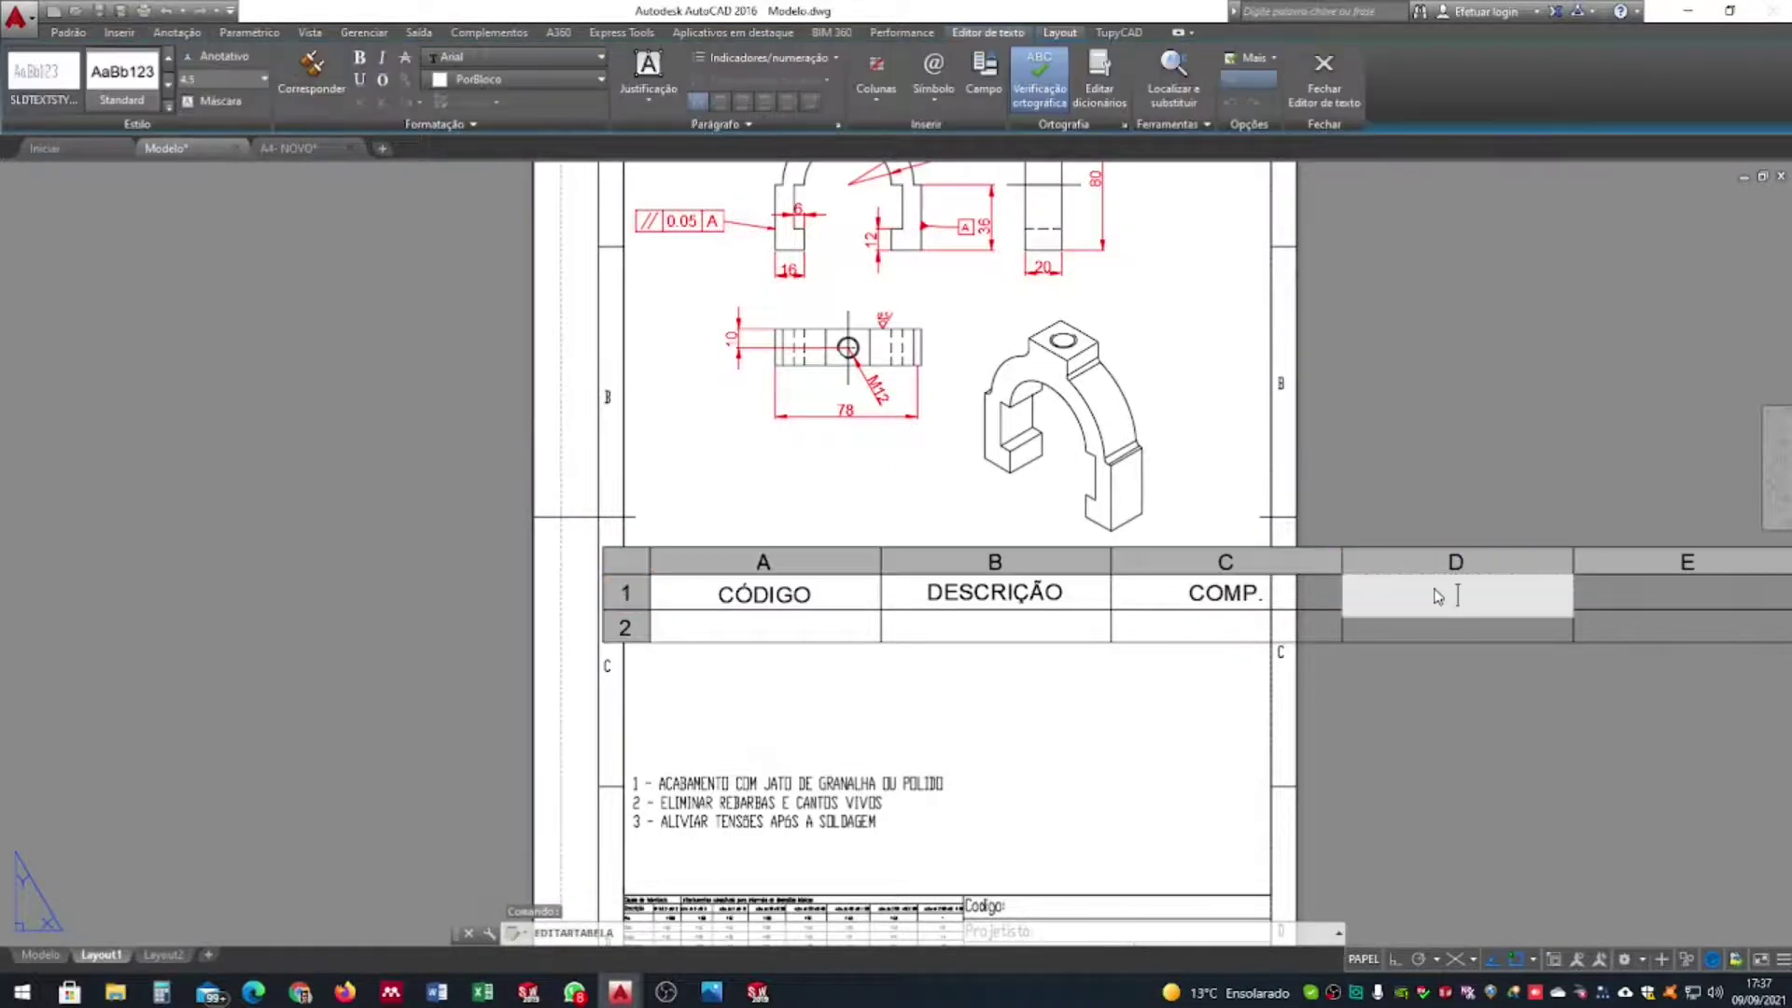
text(LARGURA)
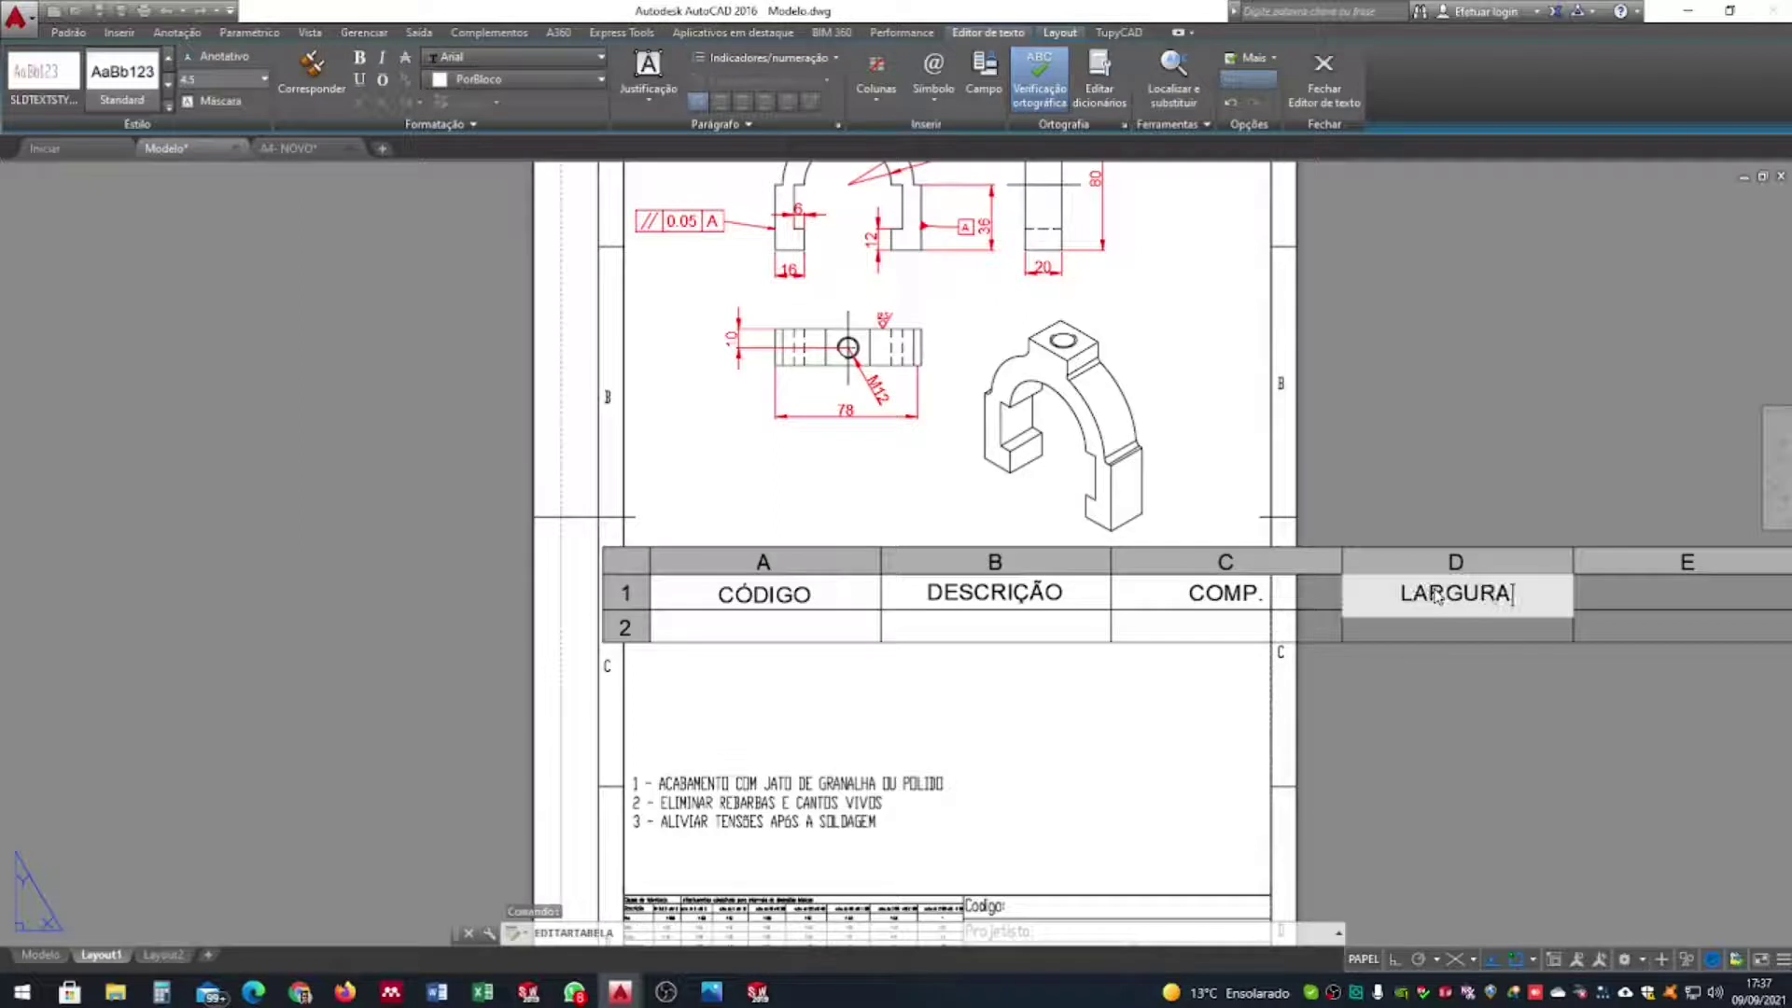
key(BackSpace)
key(BackSpace)
key(BackSpace)
key(BackSpace)
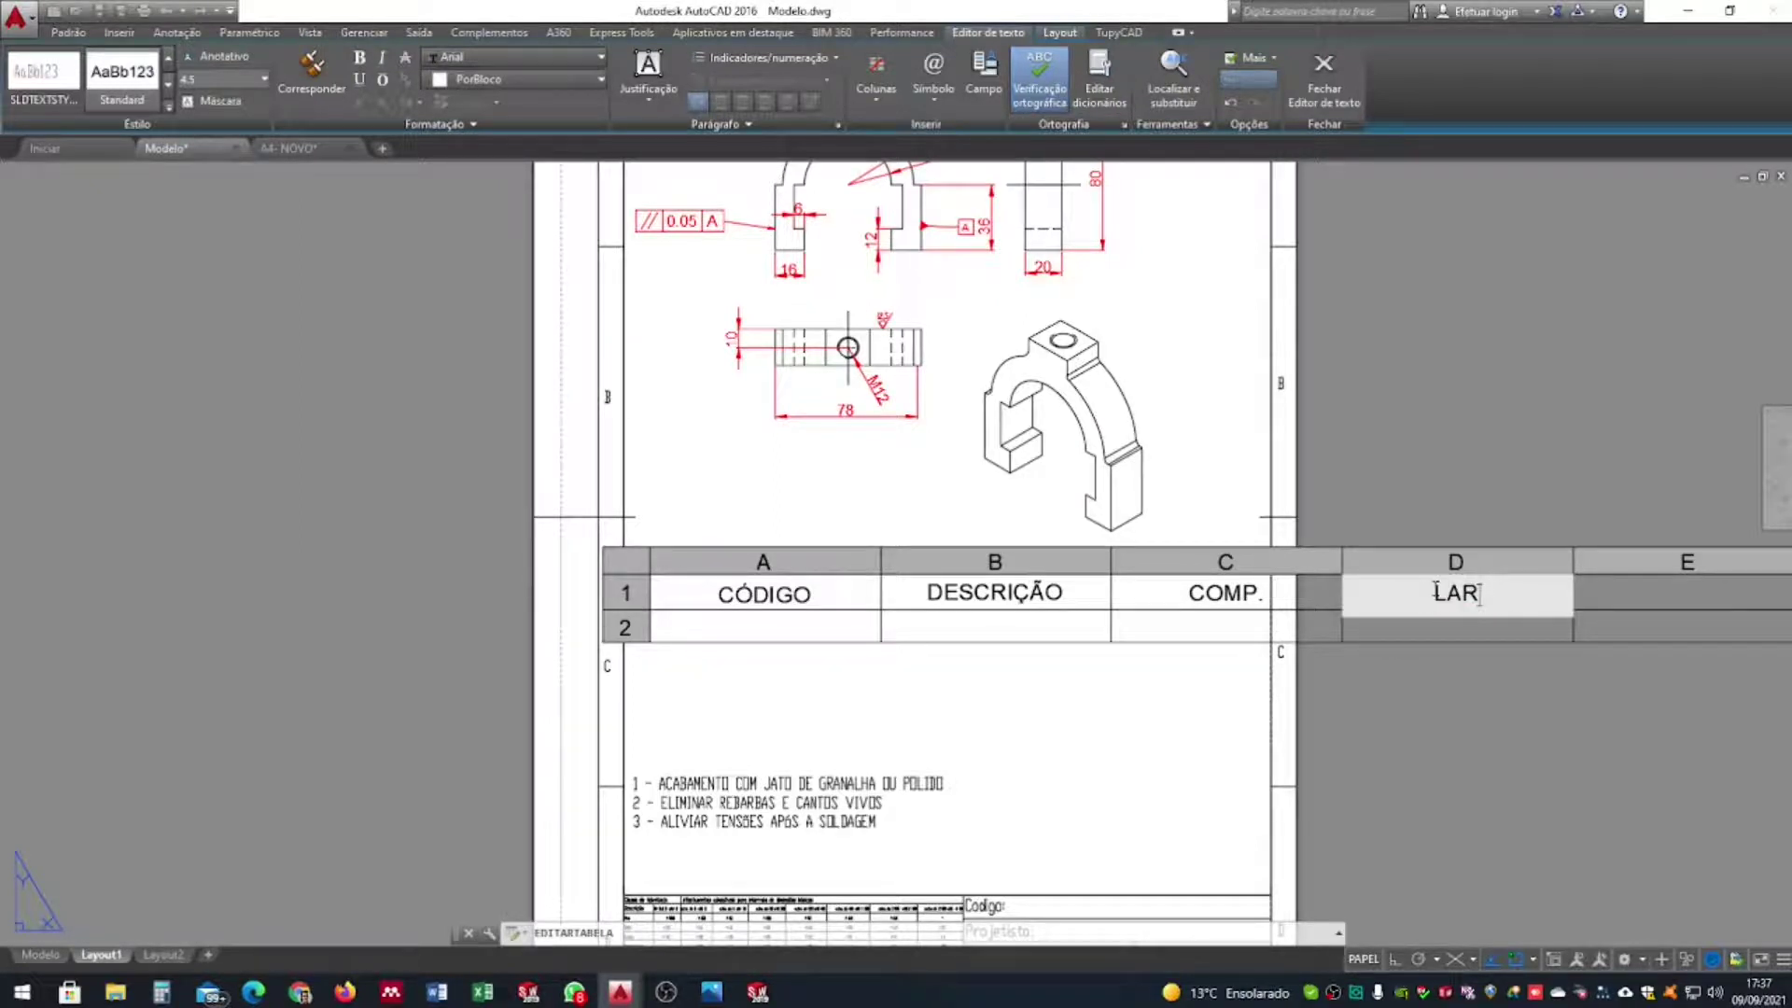
text(G.)
click(1607, 465)
Enter "QNT." as the header of the table's fifth column
double_click(1645, 589)
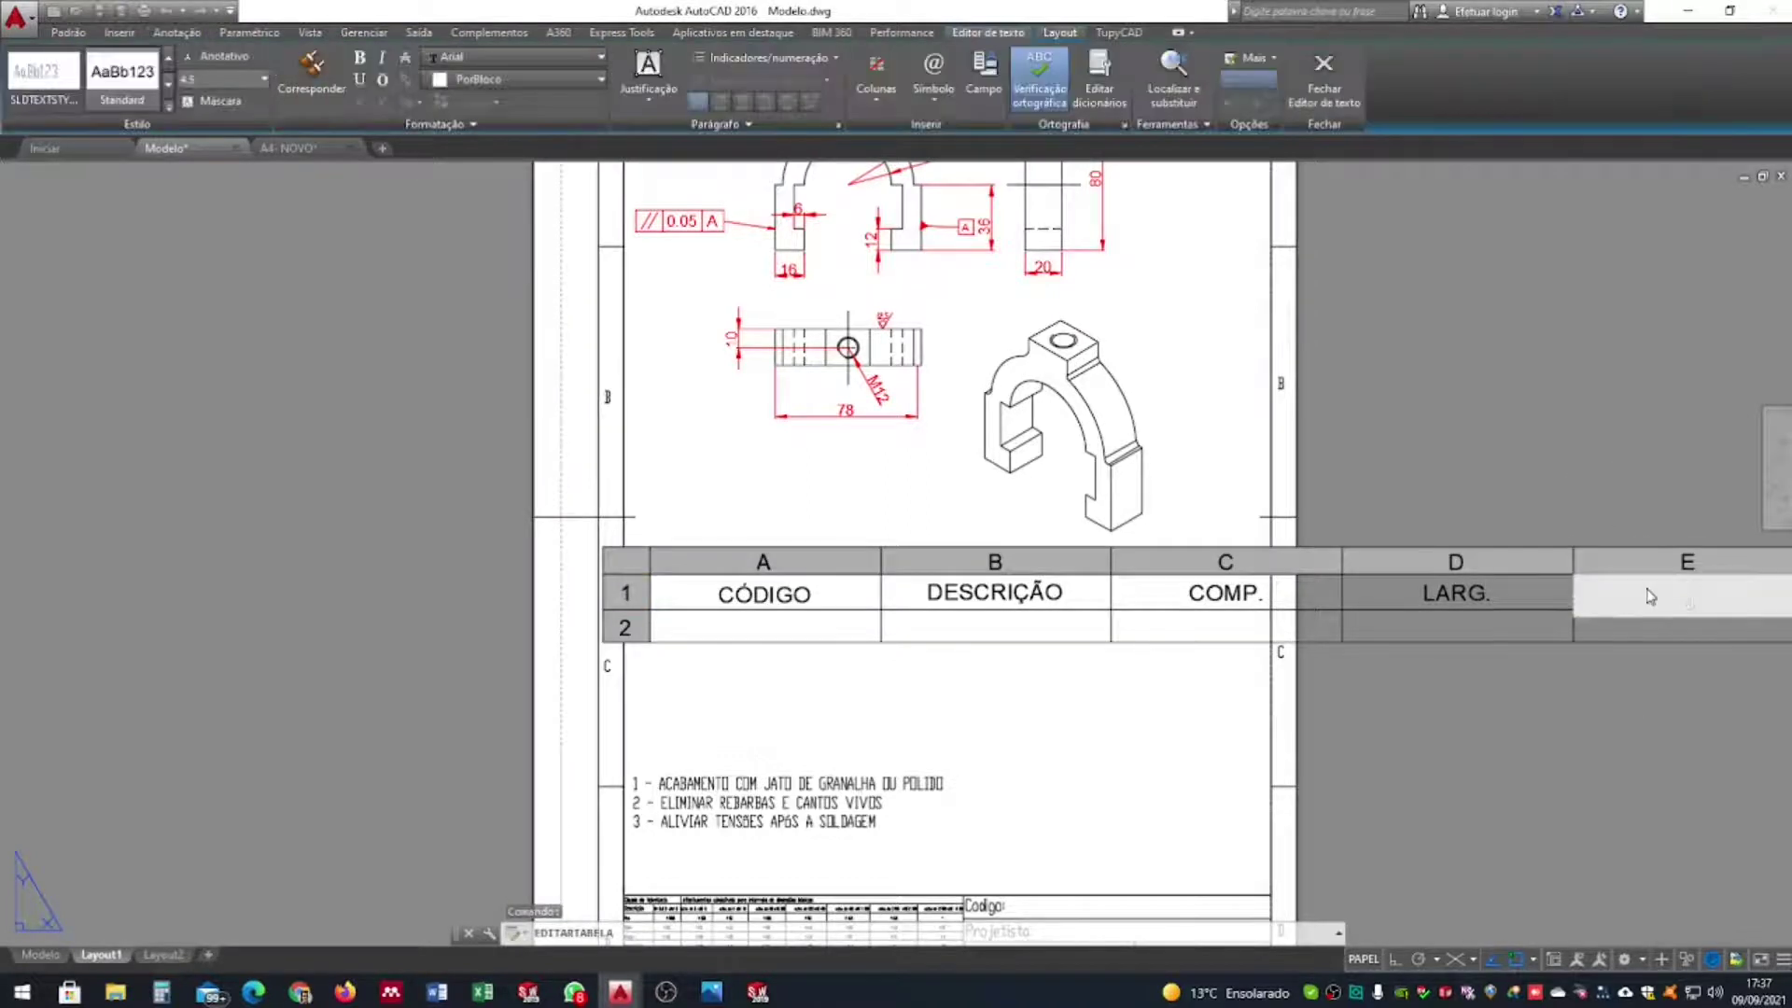
text(QNT.)
click(1538, 434)
scroll(1451, 549, down, 4)
scroll(1242, 609, up, 2)
middle_drag(1407, 565, 1084, 620)
scroll(1187, 619, up, 2)
scroll(1234, 628, down, 1)
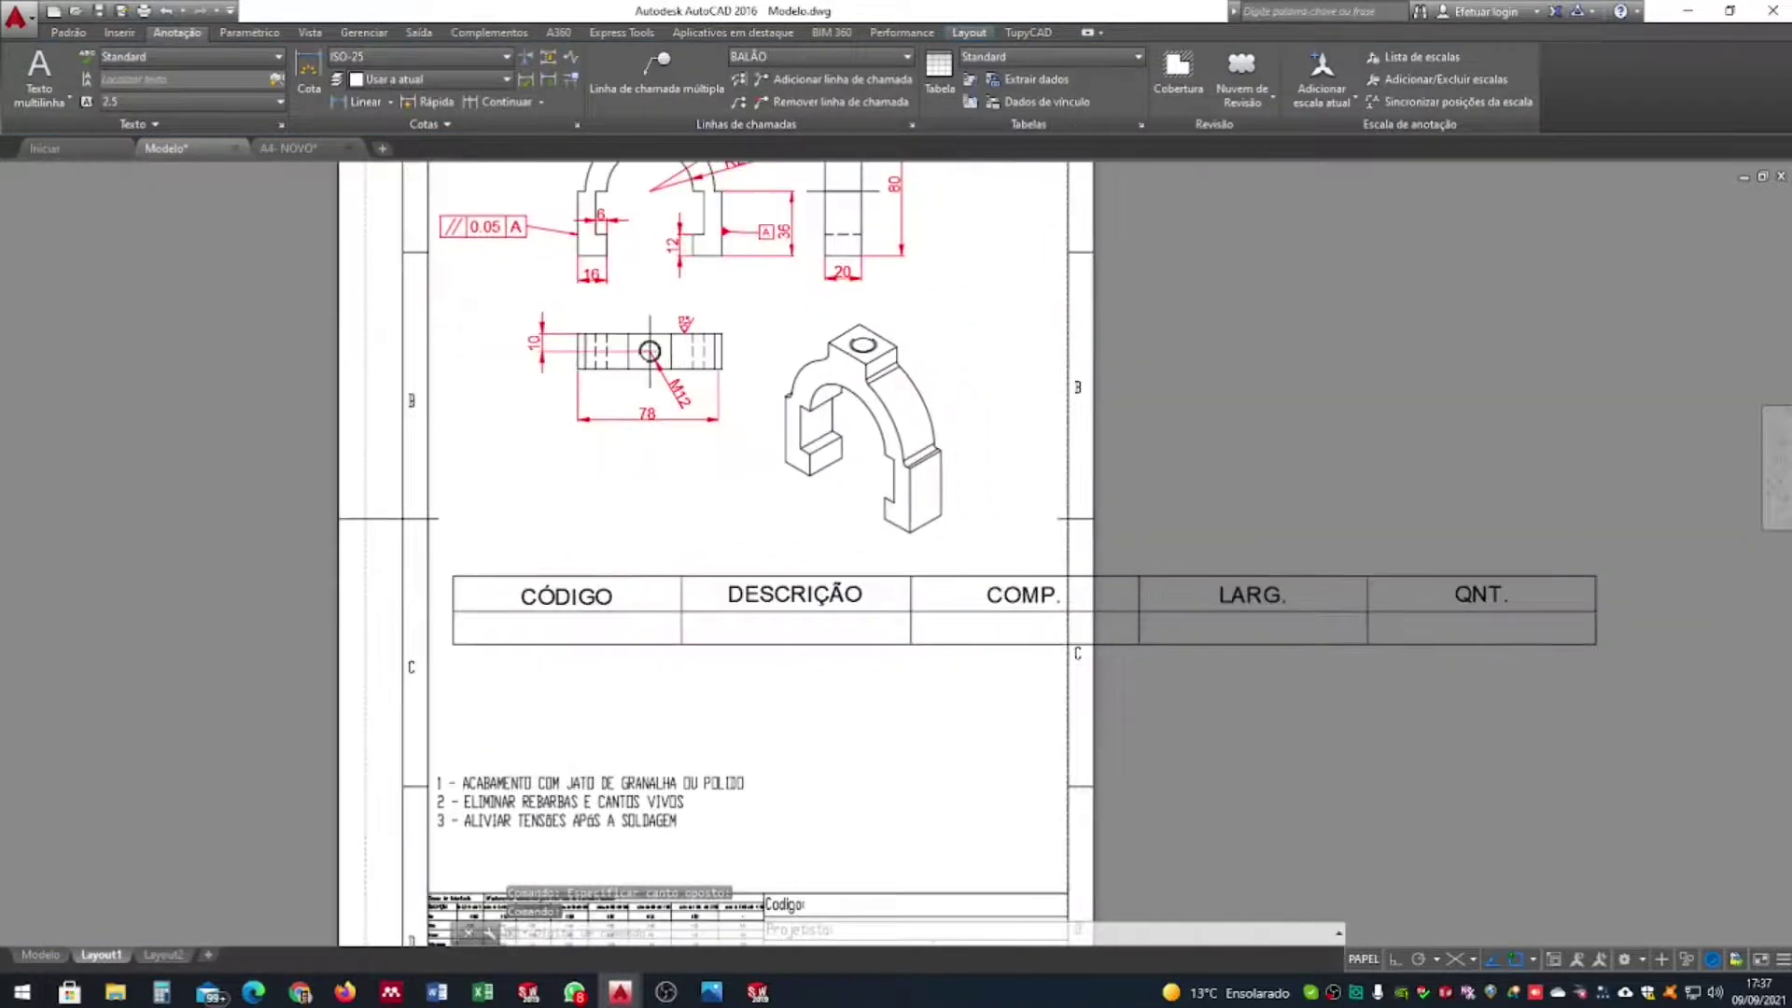
click(1014, 645)
click(1358, 587)
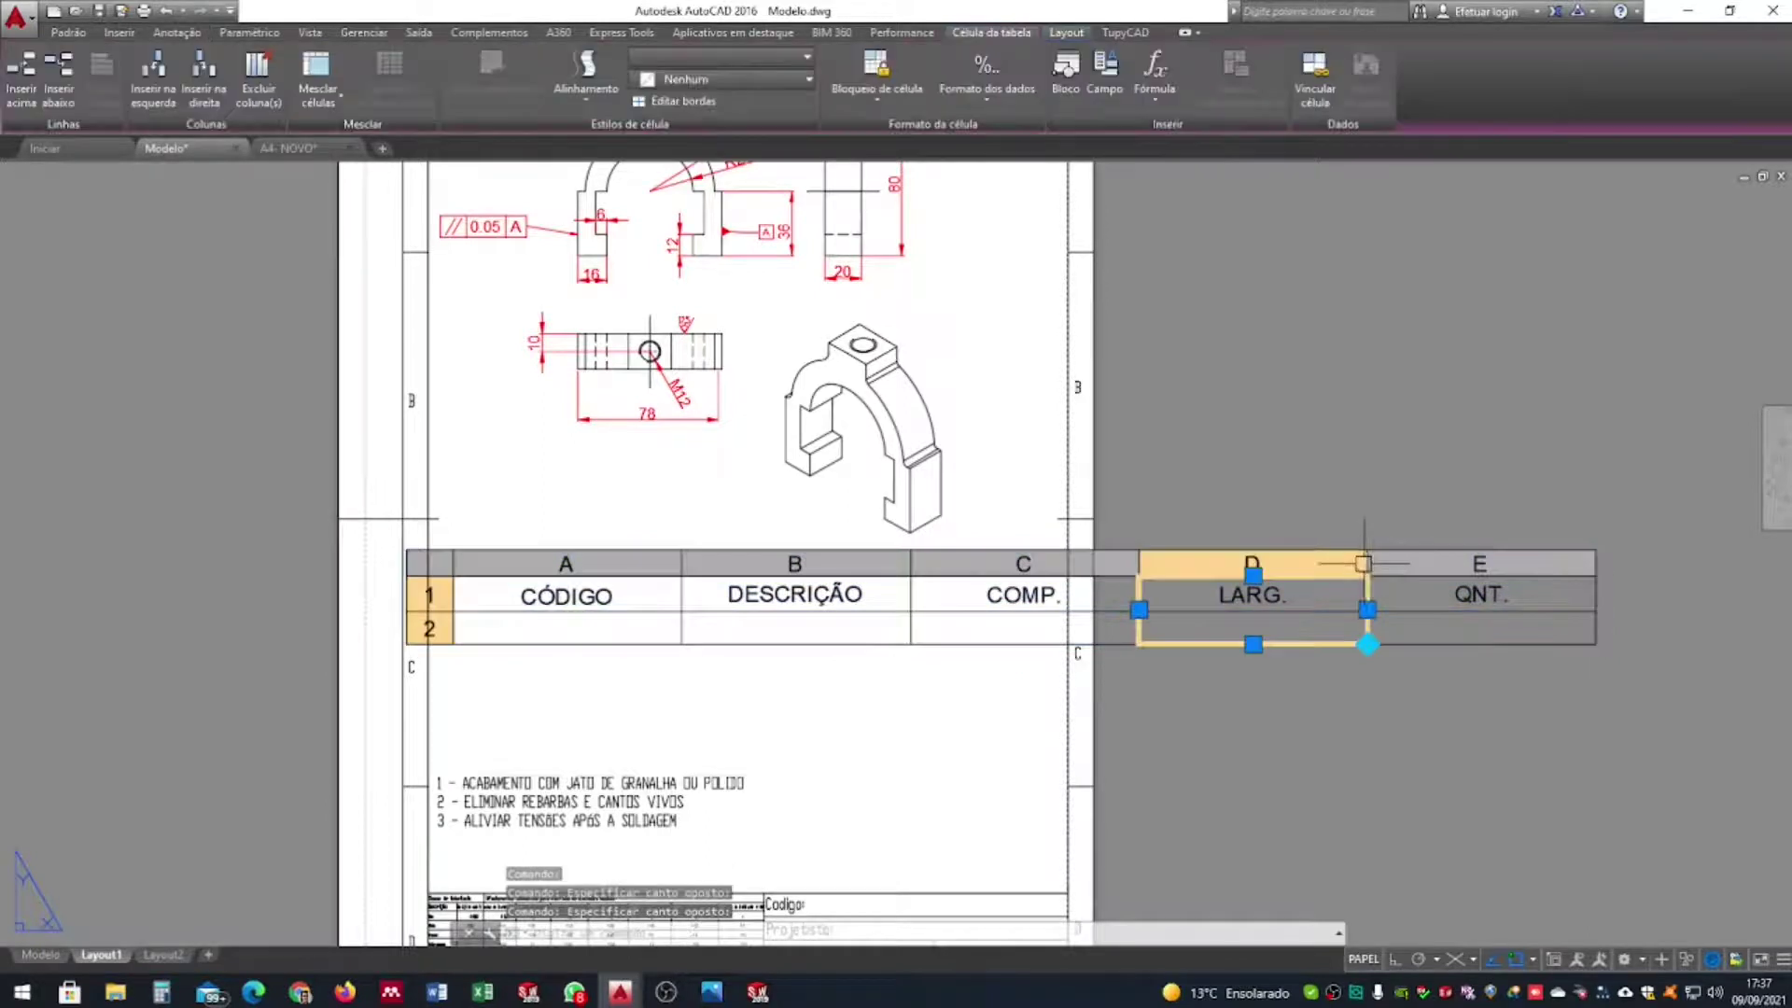
click(1391, 597)
click(1367, 609)
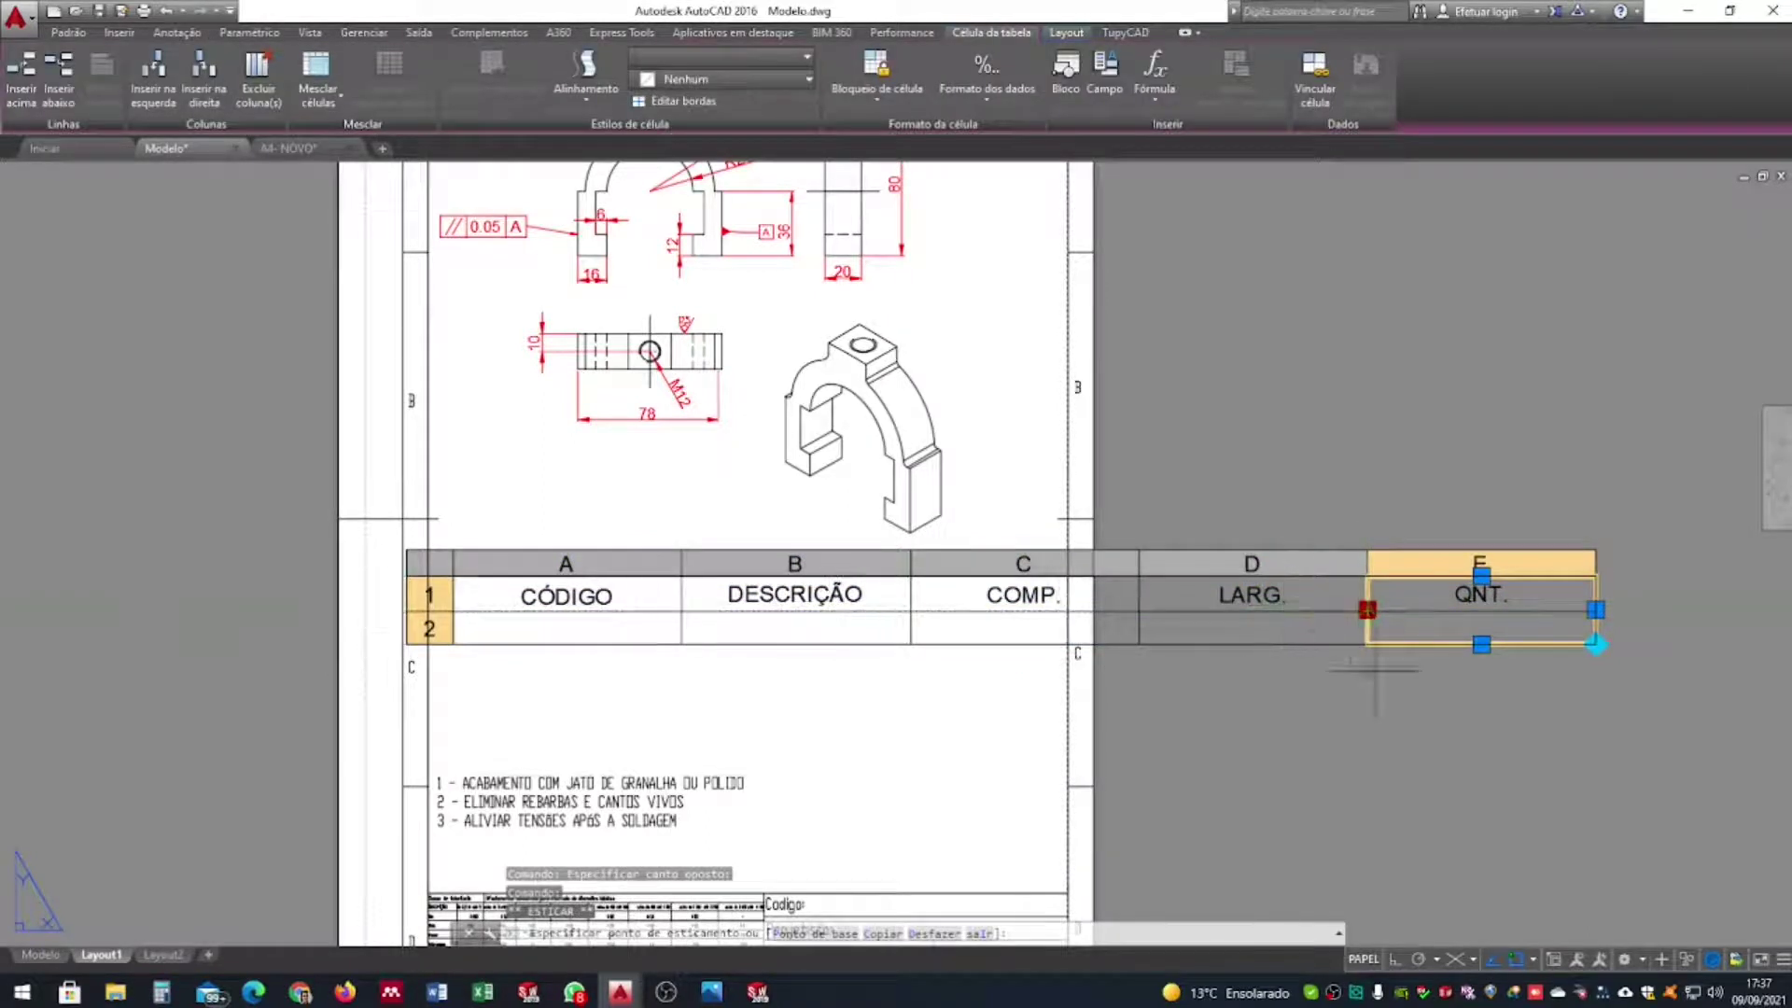
key(Escape)
key(Escape)
Select the whole table and narrow its QNT. column by pulling the outer edge inward in two stages
click(1360, 593)
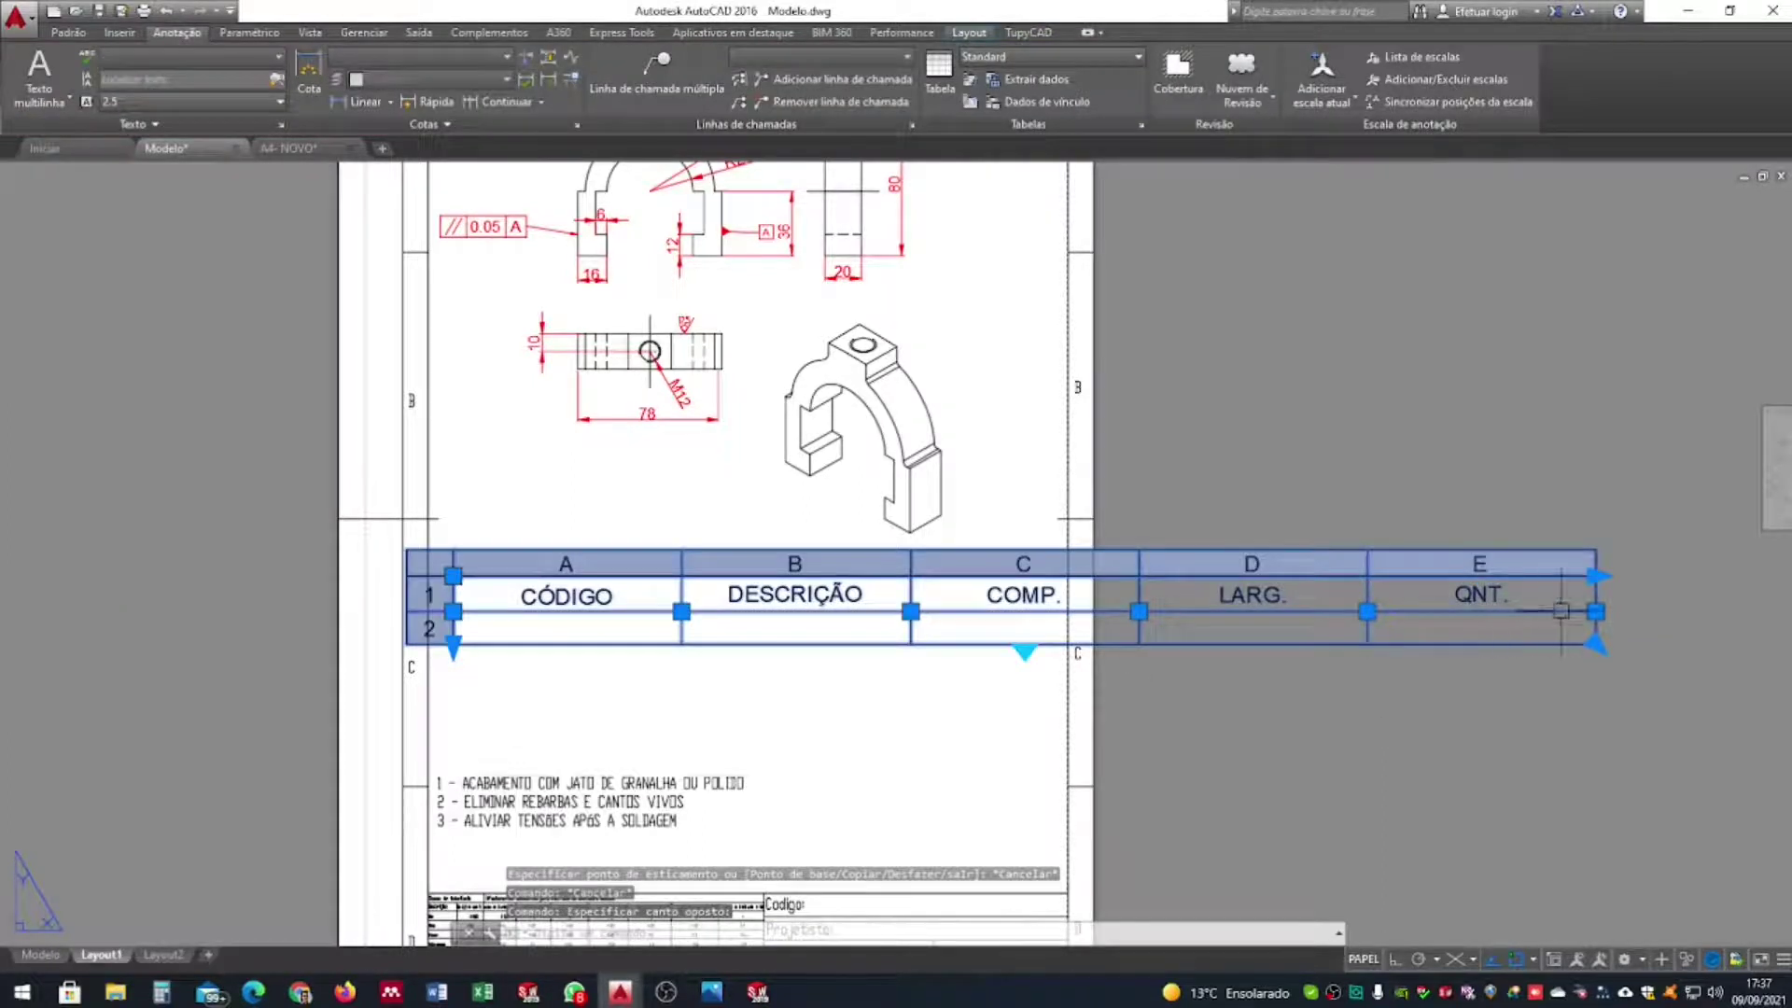
click(1596, 611)
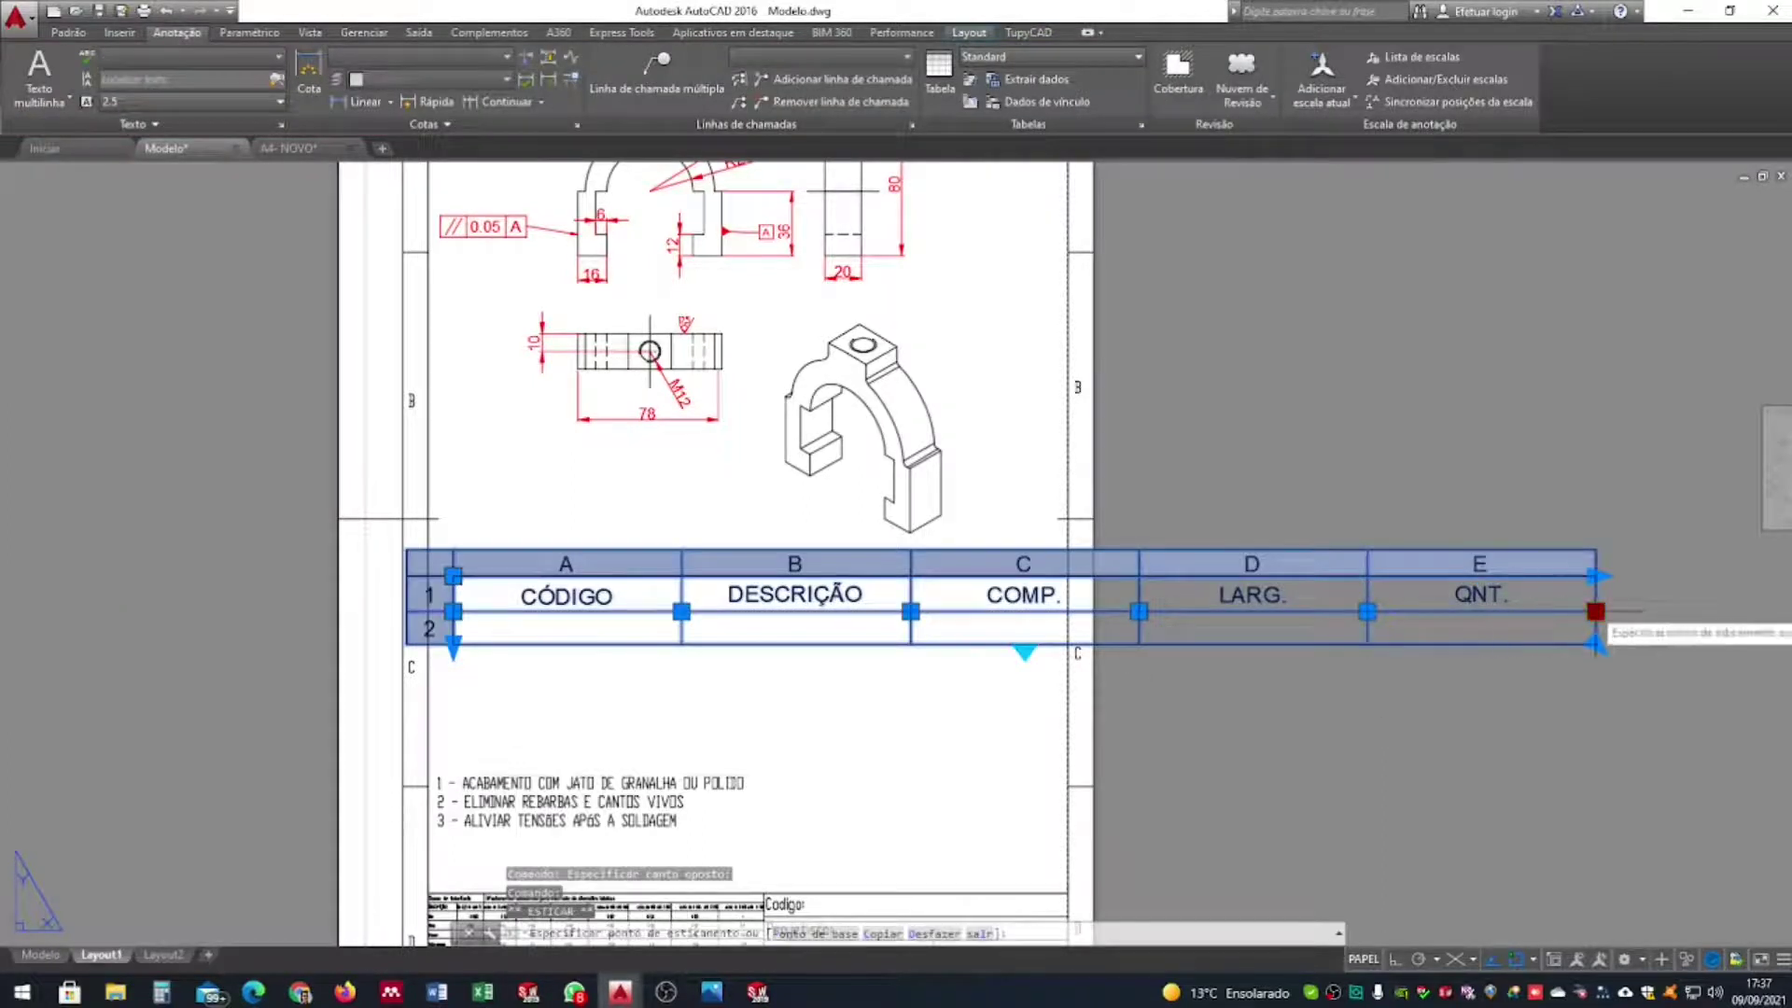
click(1538, 611)
click(1538, 611)
click(1538, 611)
click(1538, 611)
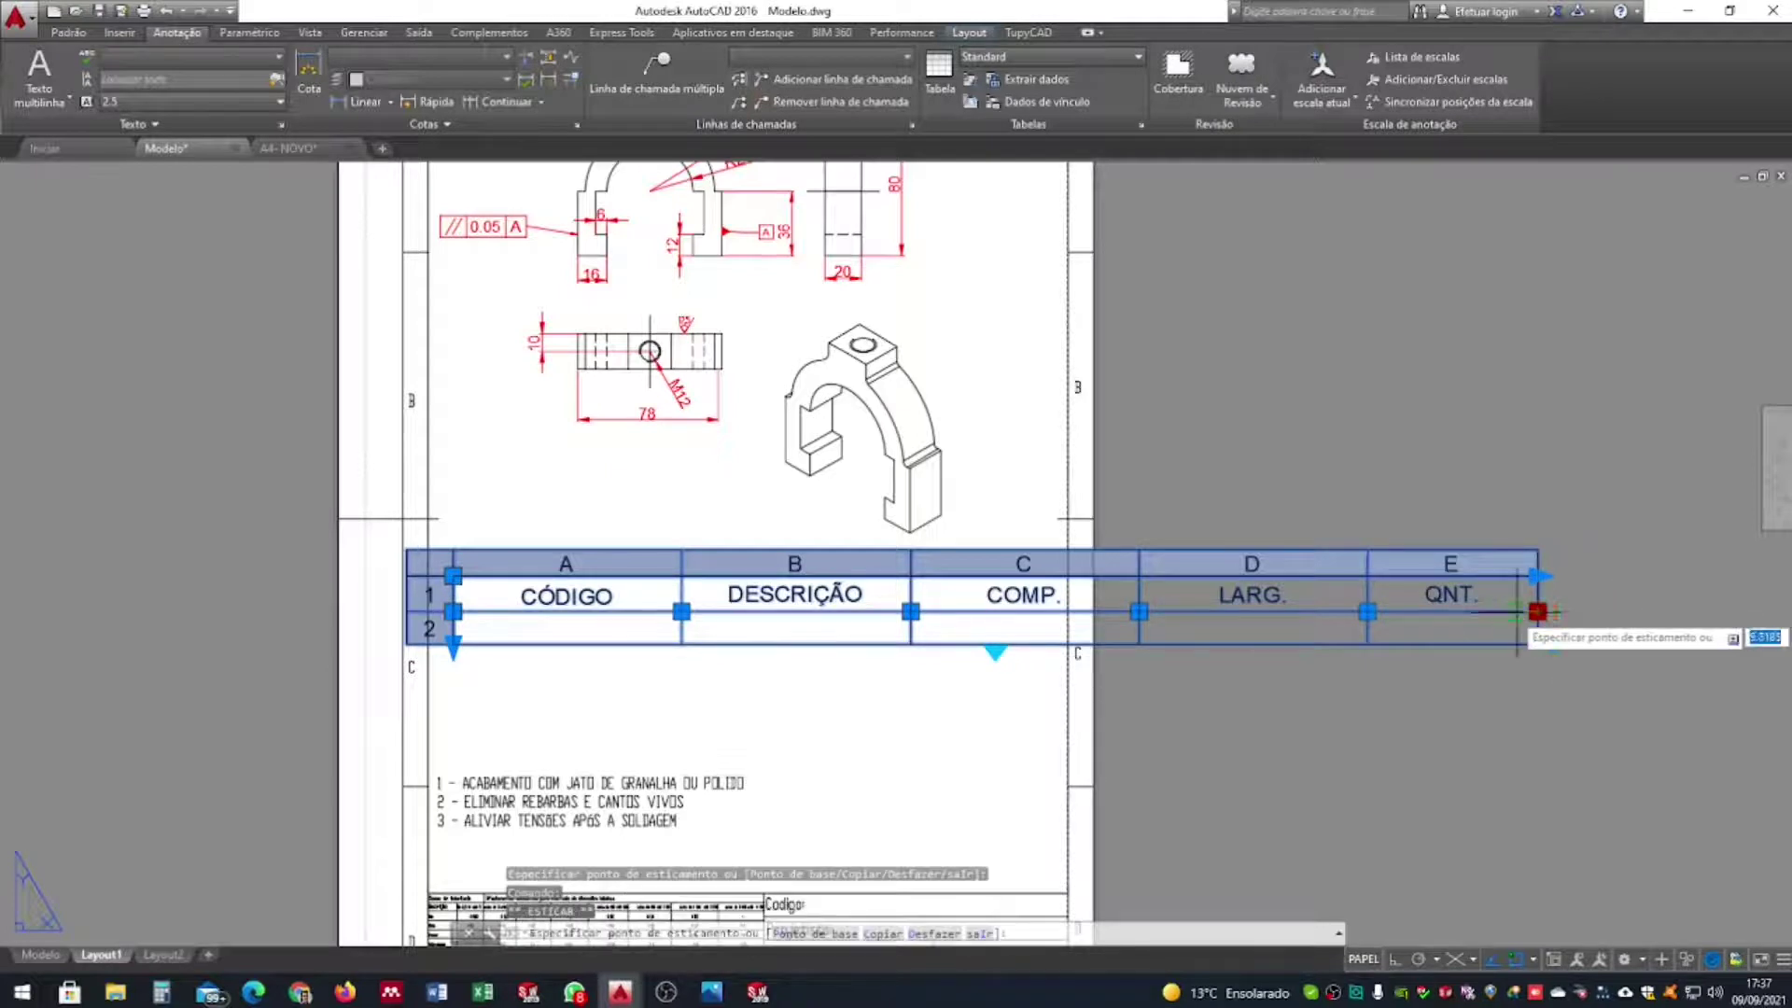
click(1501, 611)
Narrow the COMP. and LARG. columns, shifting their borders toward the CÓDIGO side of the table
click(1367, 612)
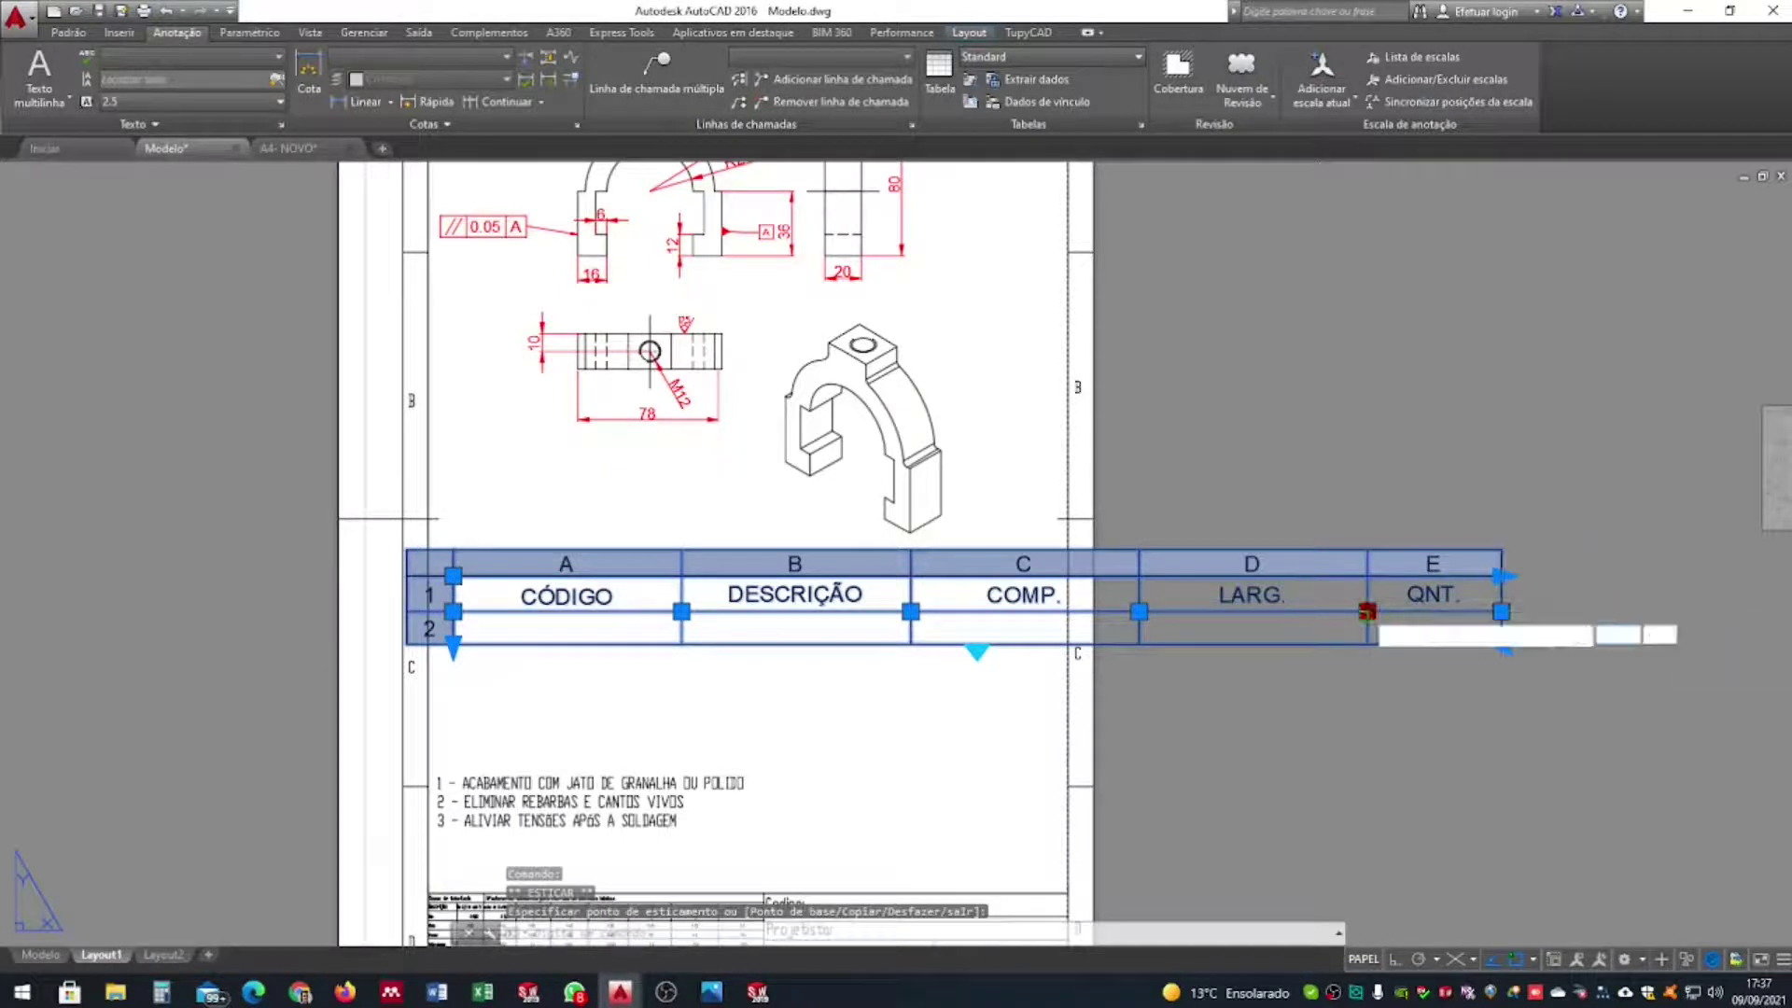
click(1303, 611)
click(1303, 611)
click(1273, 611)
click(1139, 611)
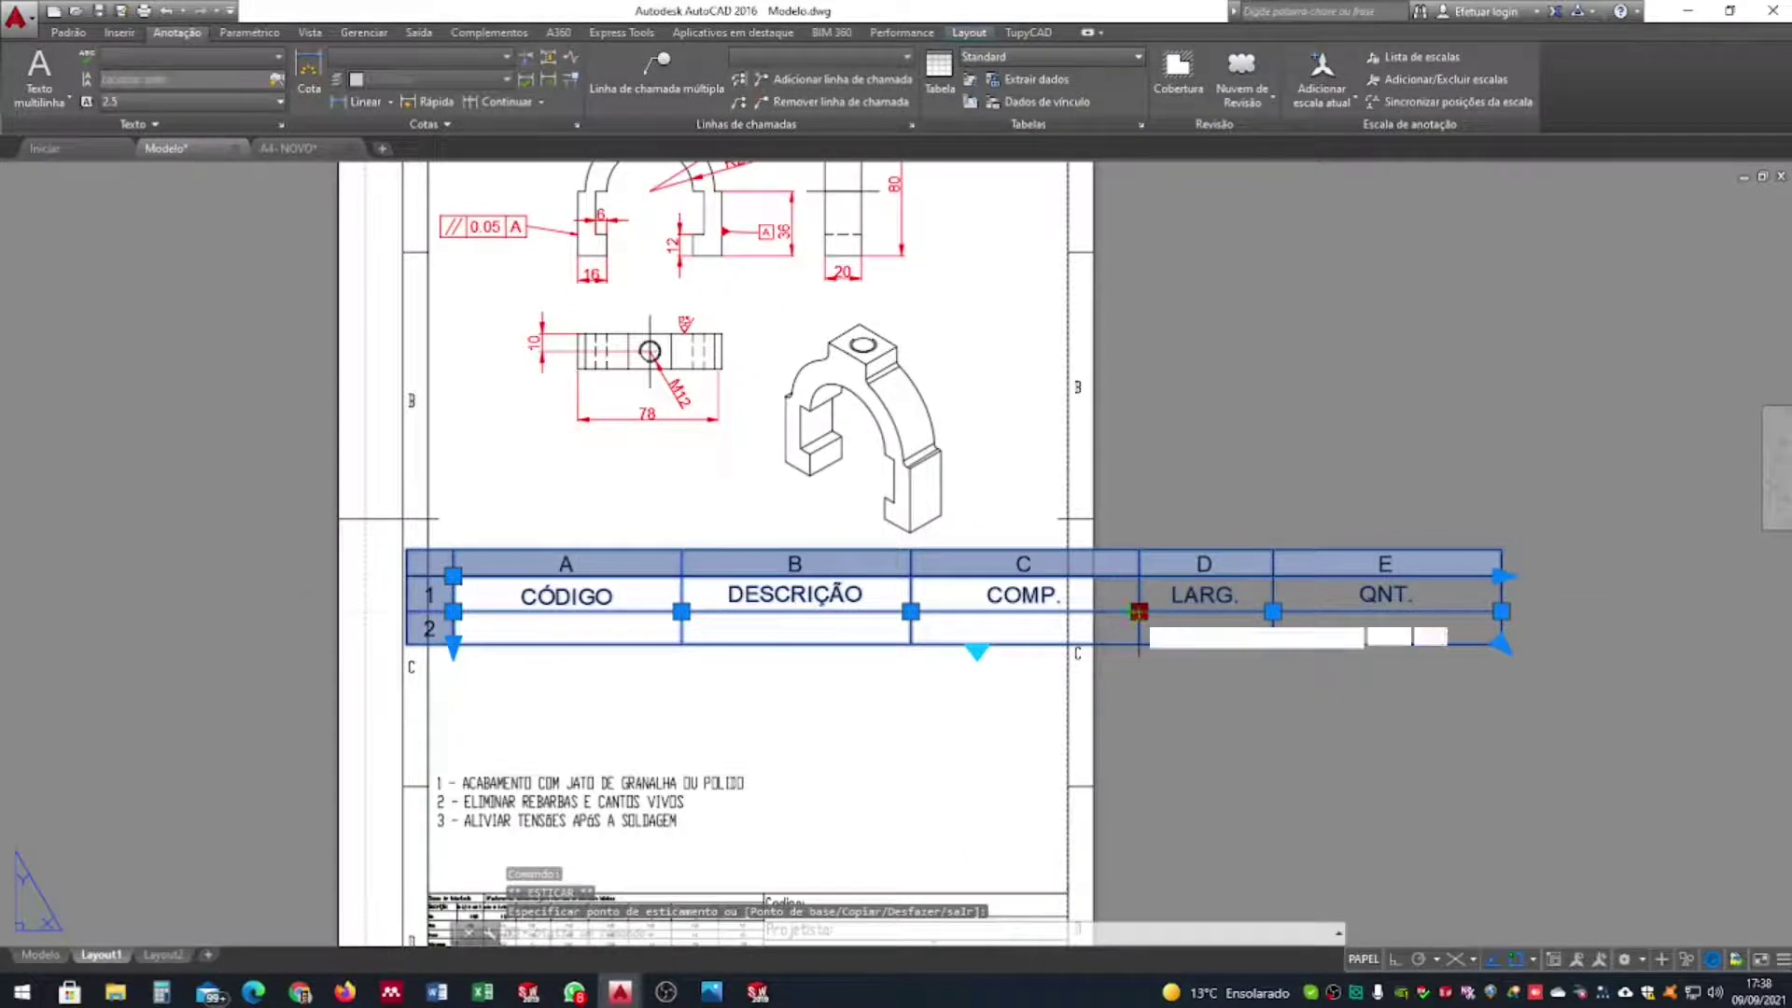
click(1067, 611)
click(1273, 611)
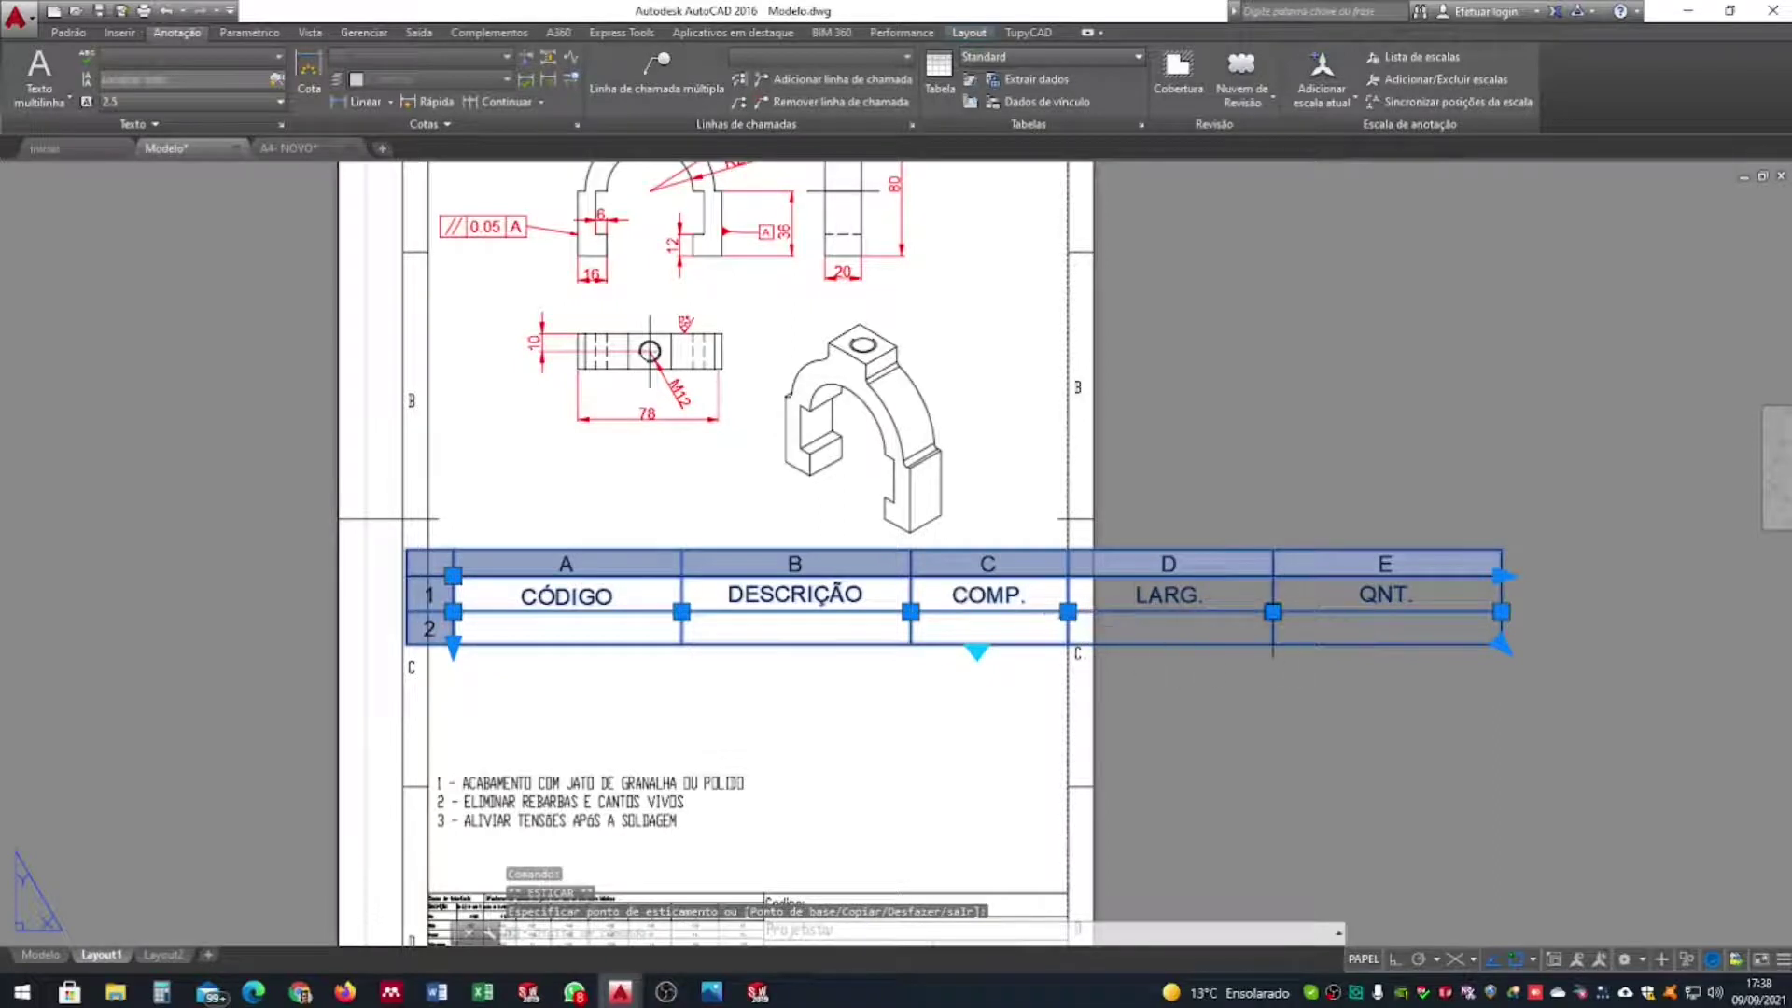
click(1156, 612)
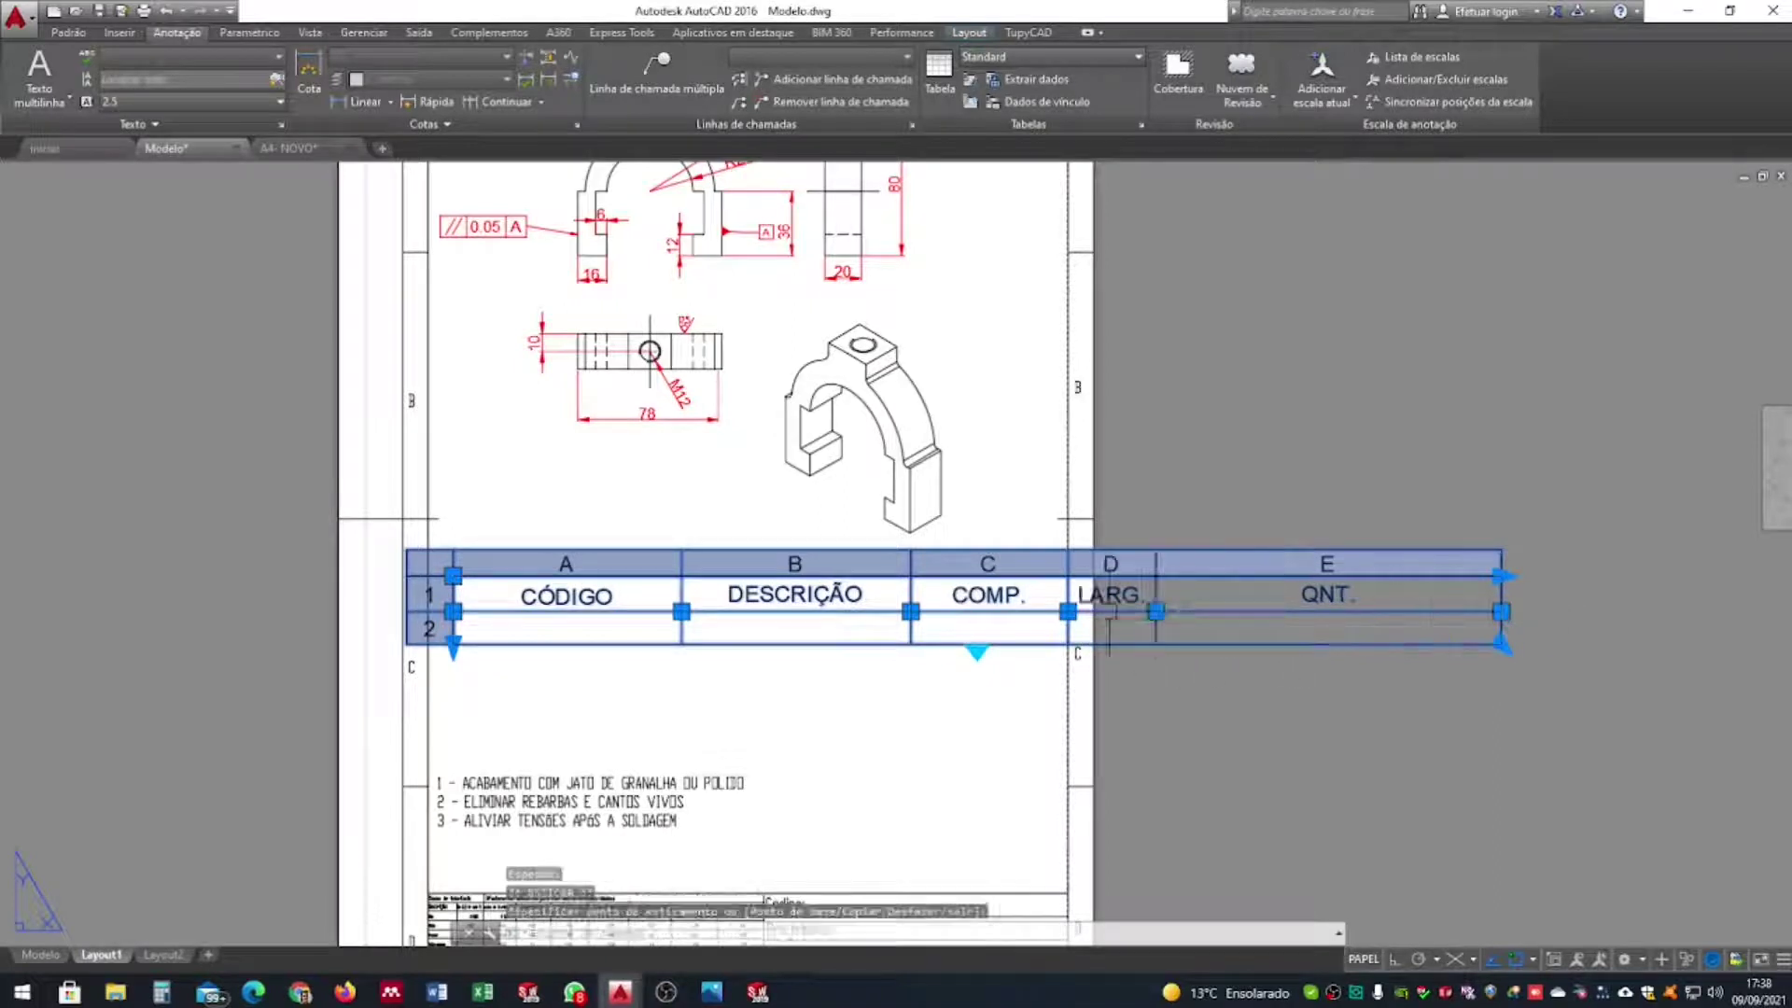
Narrow the CÓDIGO column to just fit its header text, giving the freed width to the DESCRIÇÃO column
click(682, 611)
click(618, 612)
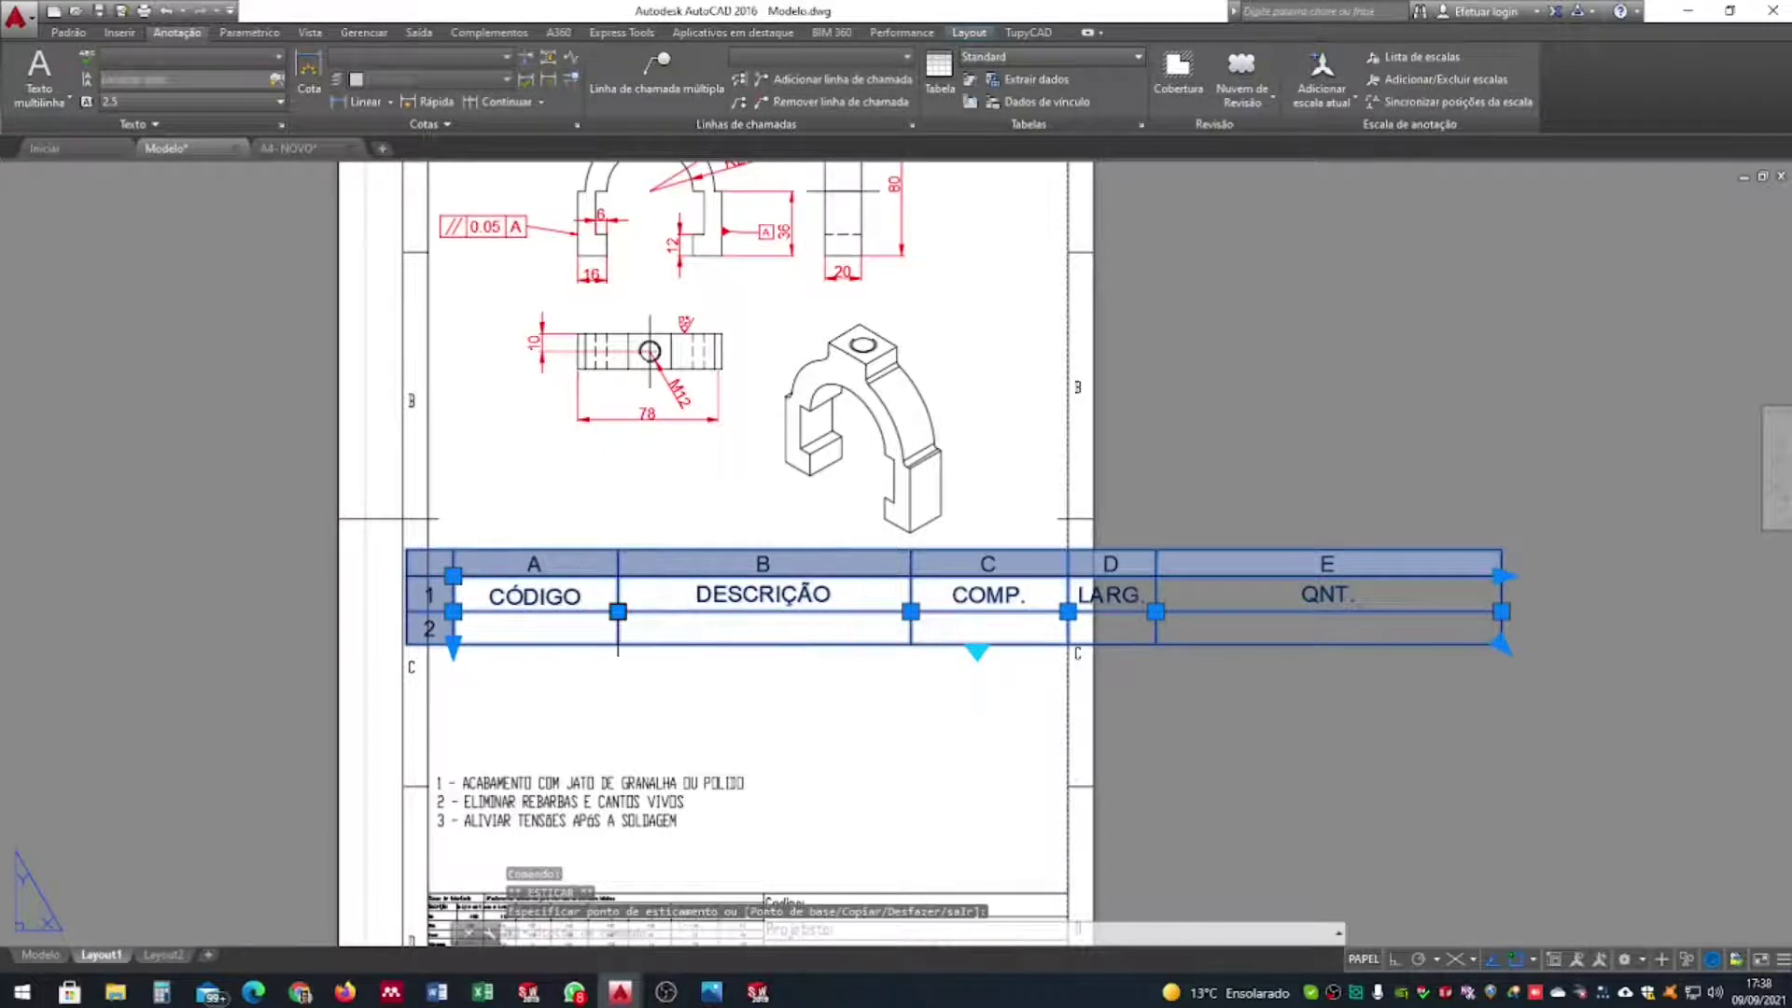
click(617, 612)
click(579, 611)
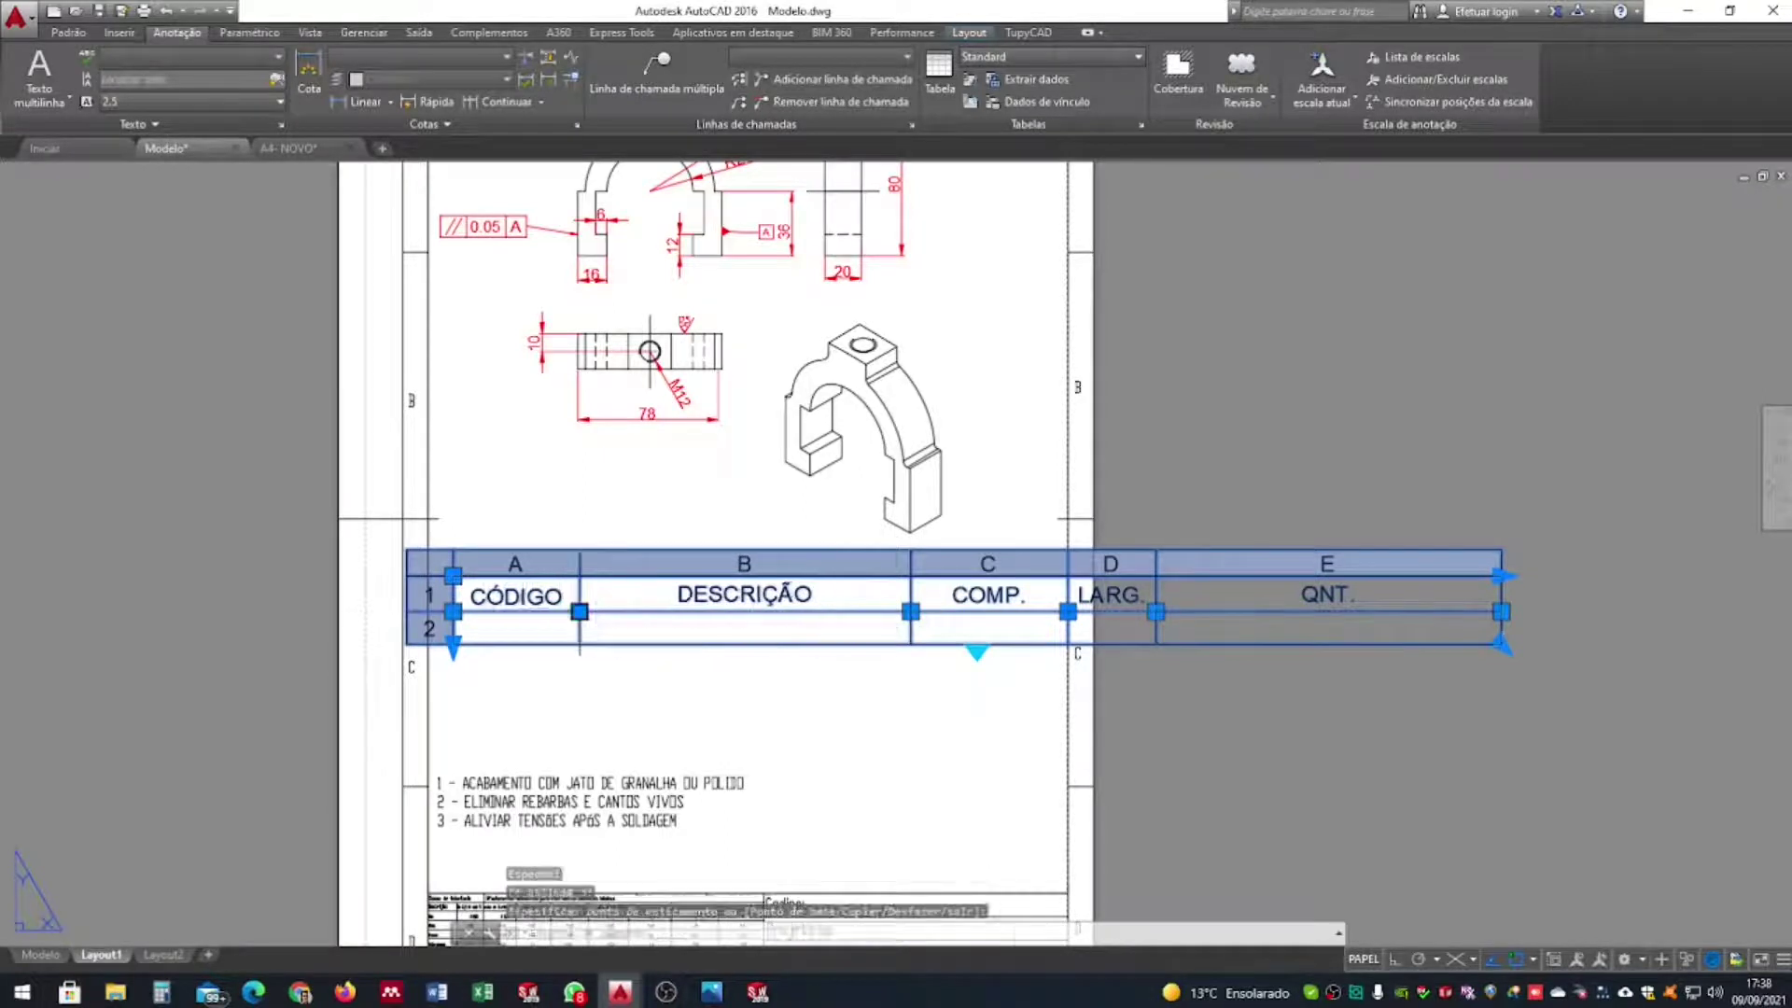
click(579, 612)
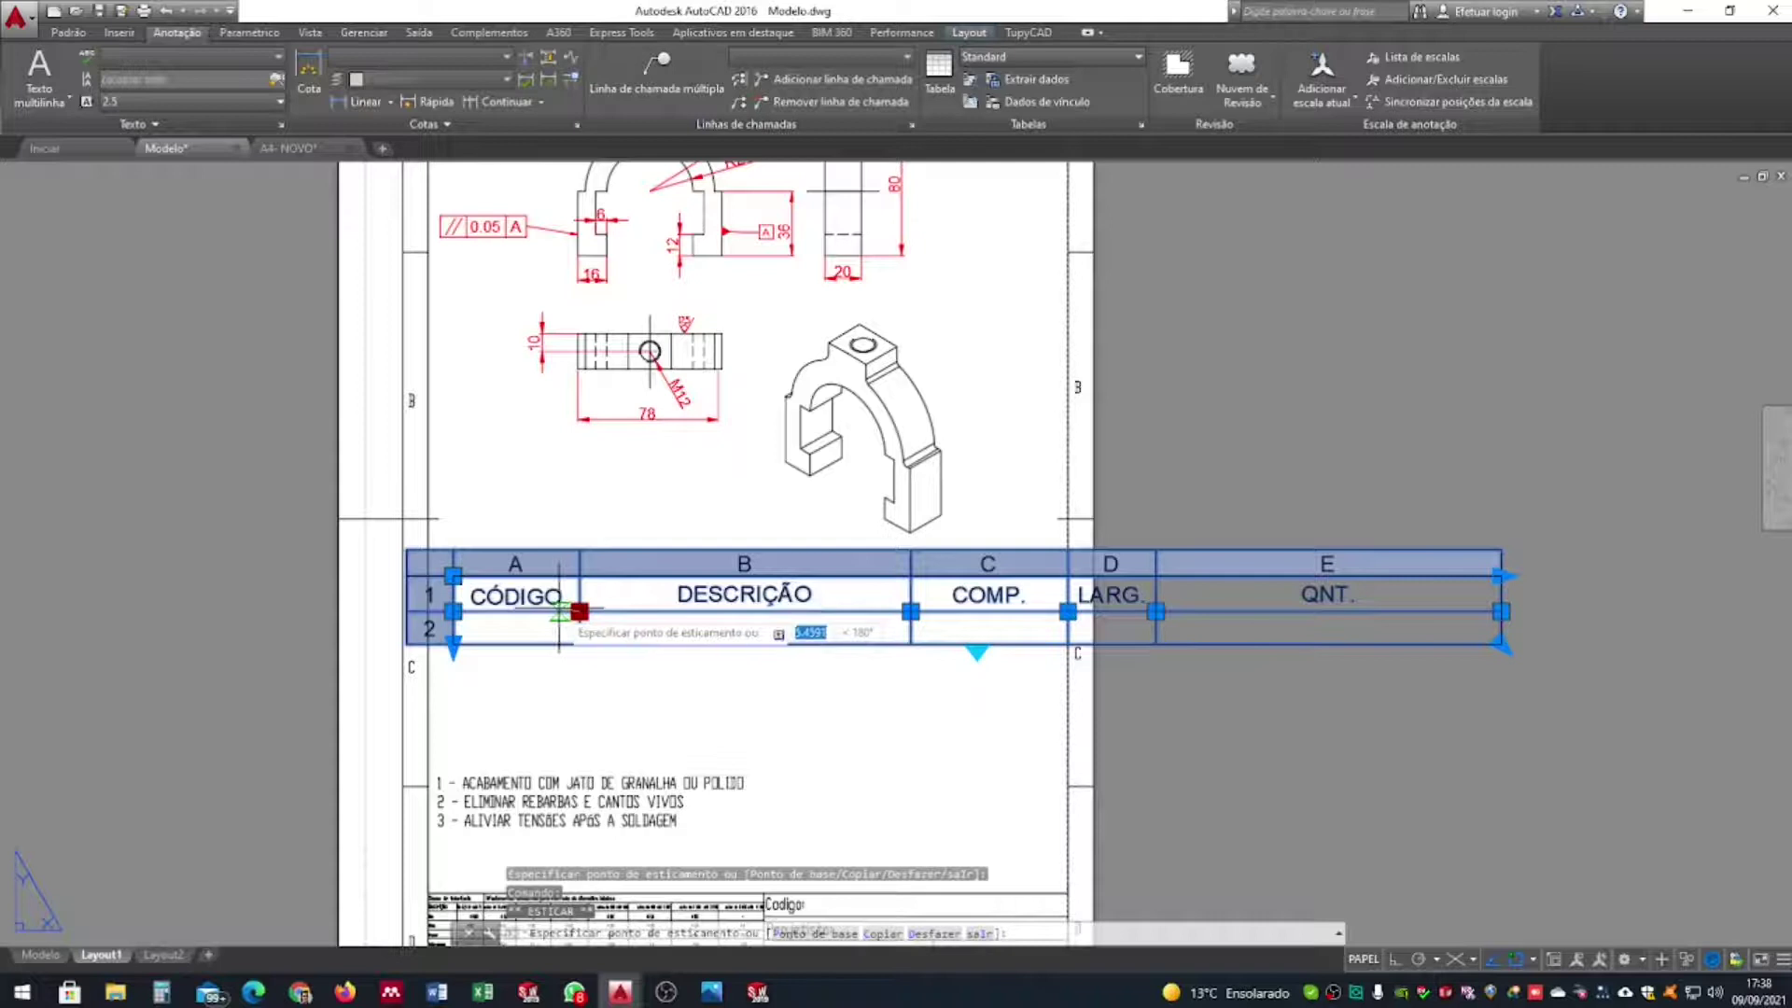
click(574, 612)
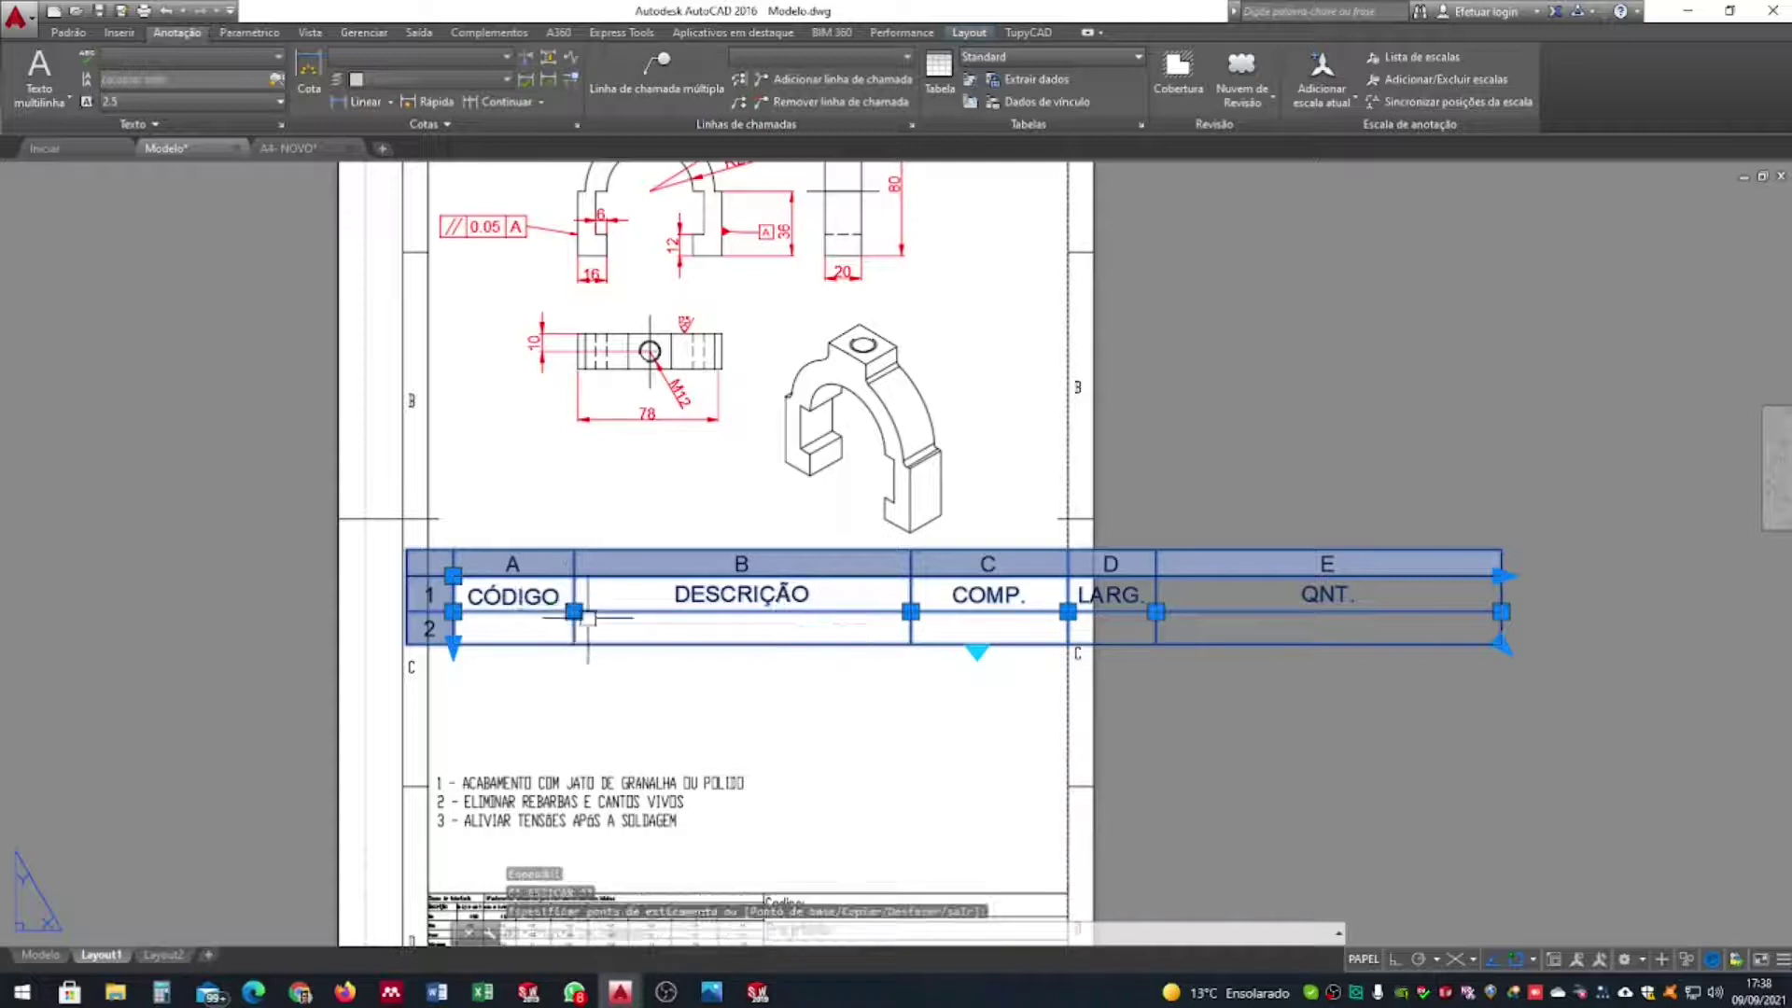
Tighten the COMP., LARG. and QNT. columns to fit their header texts and deselect the table
click(1067, 611)
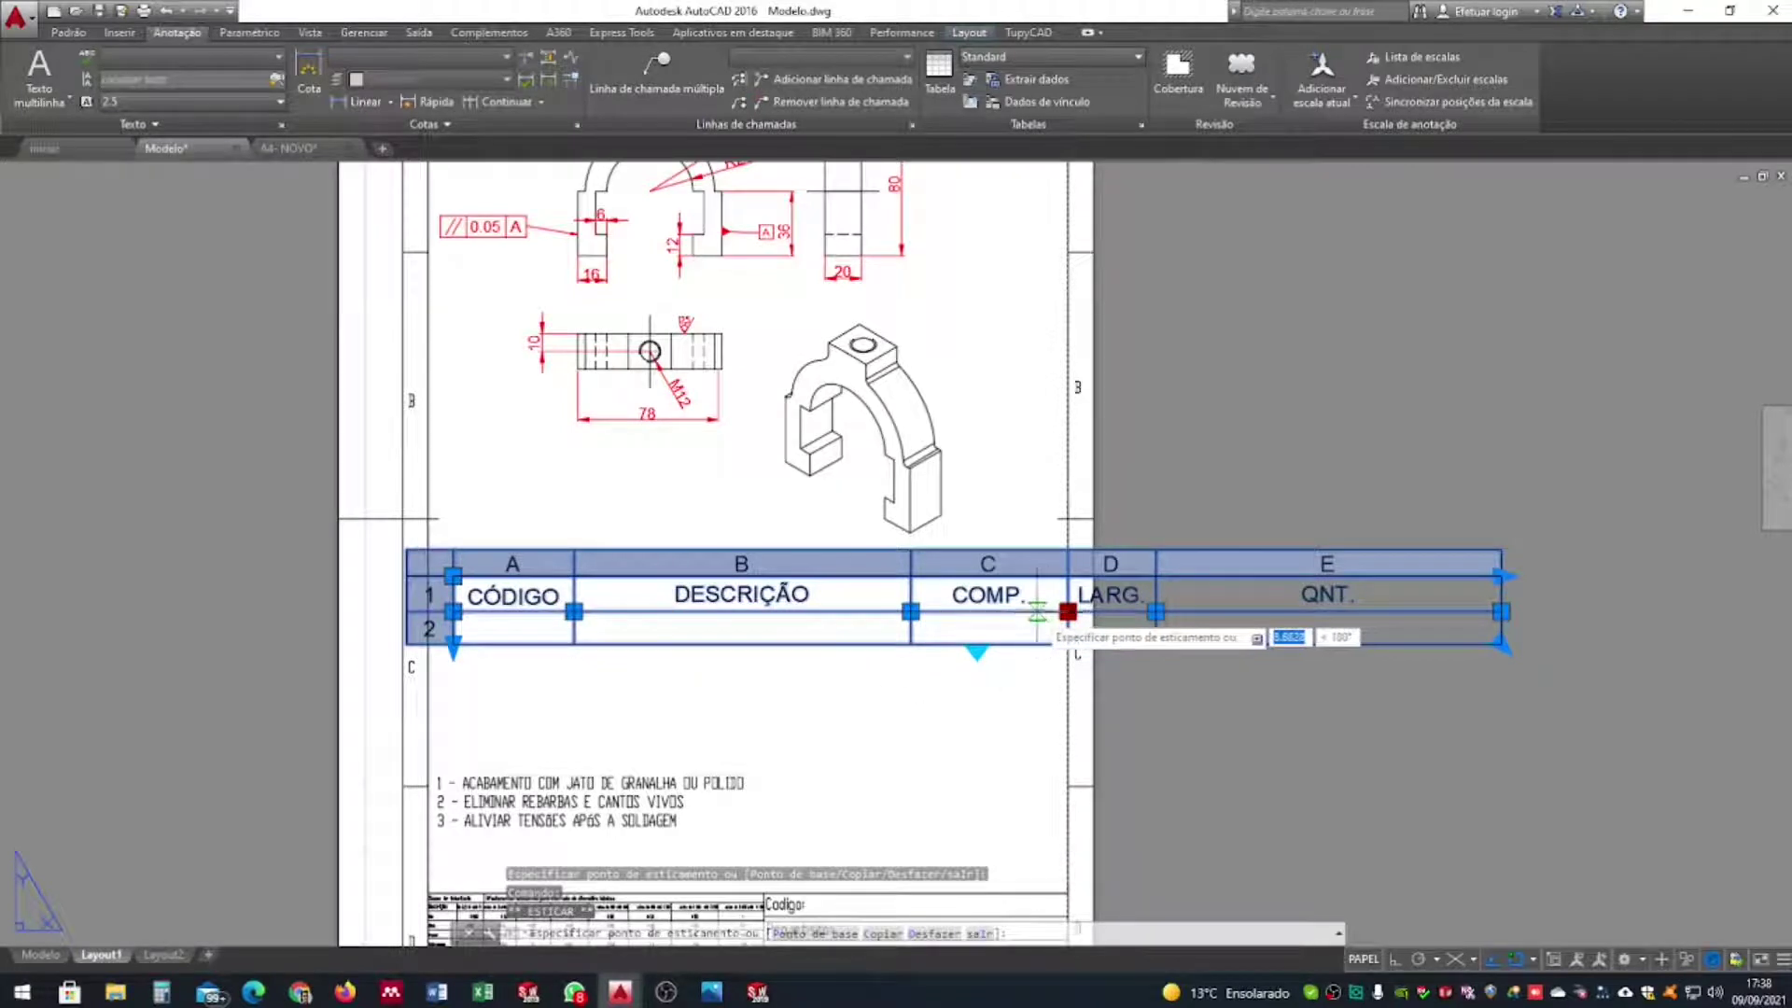
click(1037, 611)
click(1155, 612)
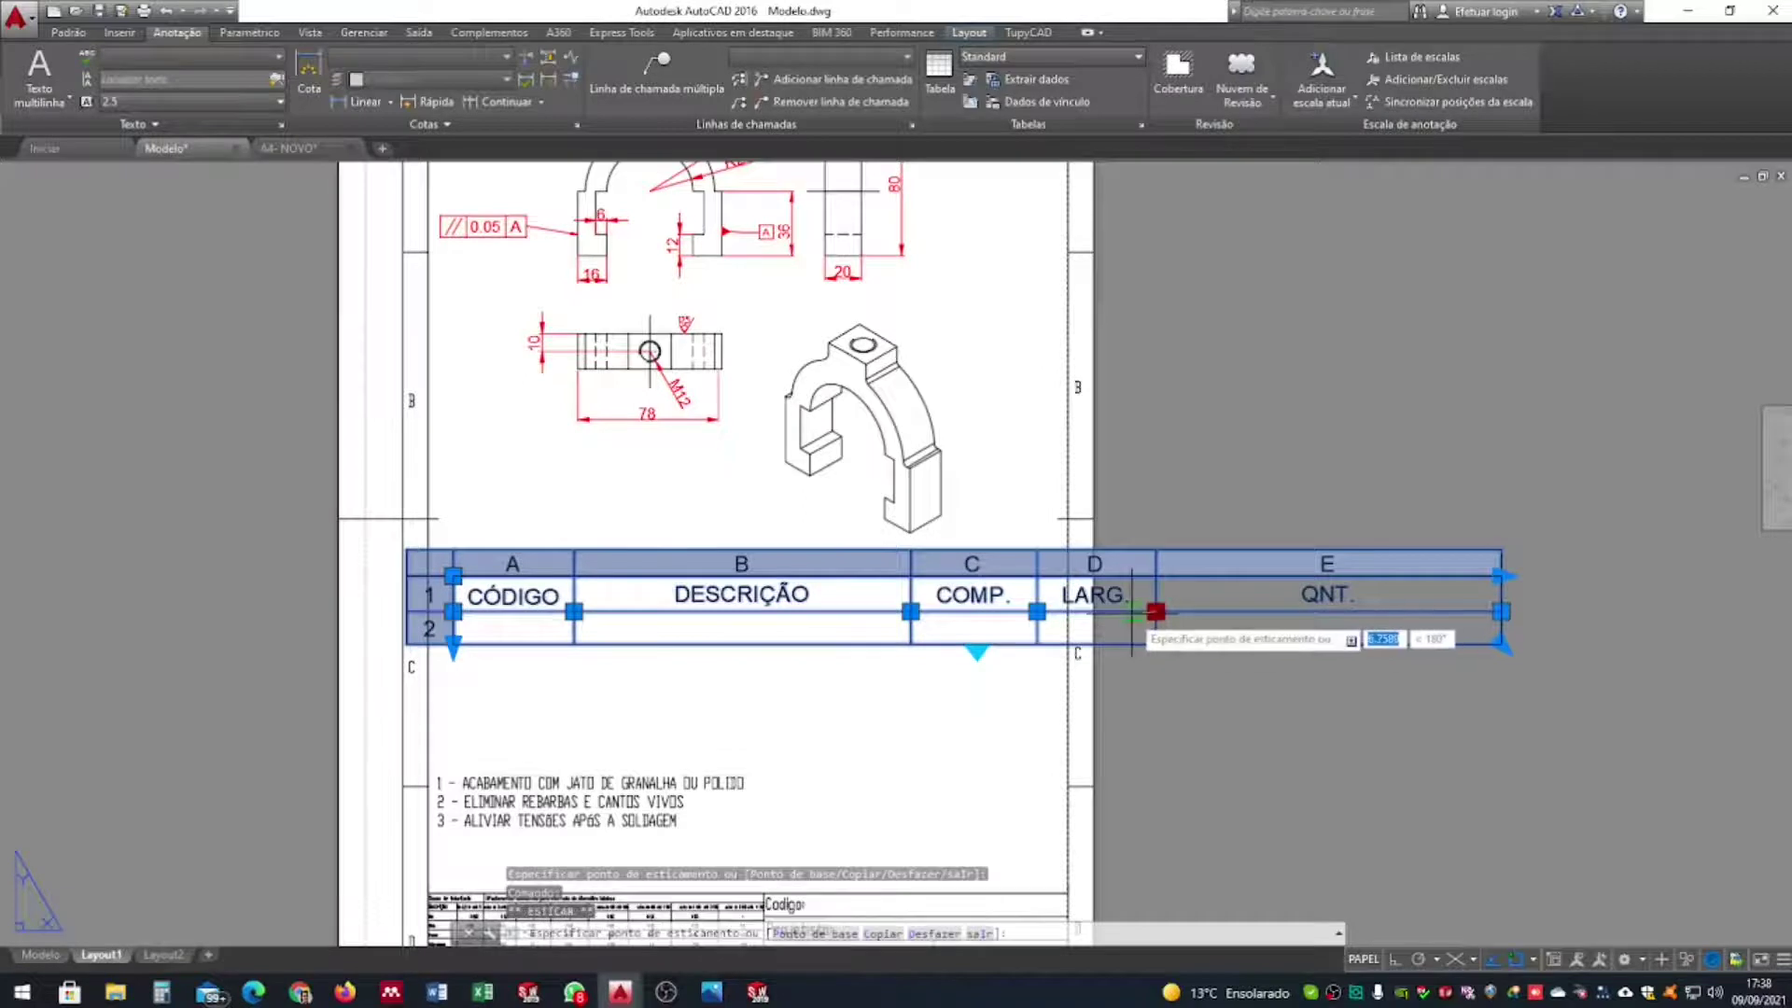
click(1134, 612)
click(1501, 611)
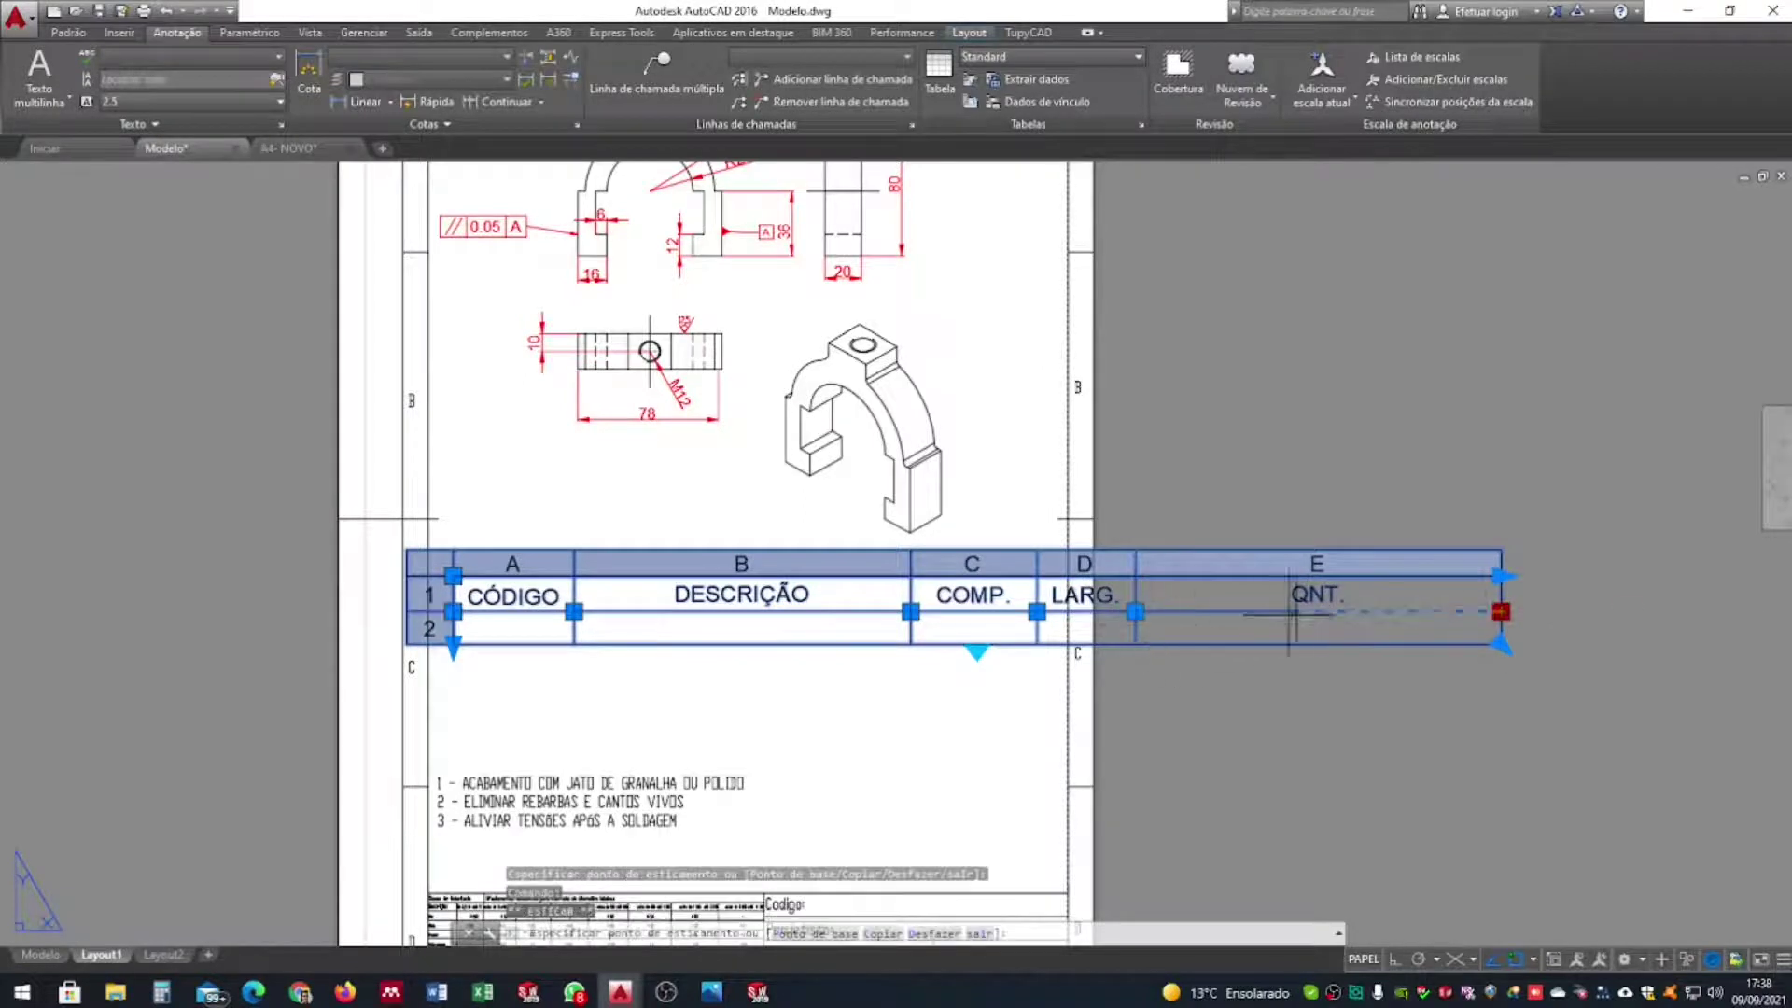
click(1229, 611)
key(Escape)
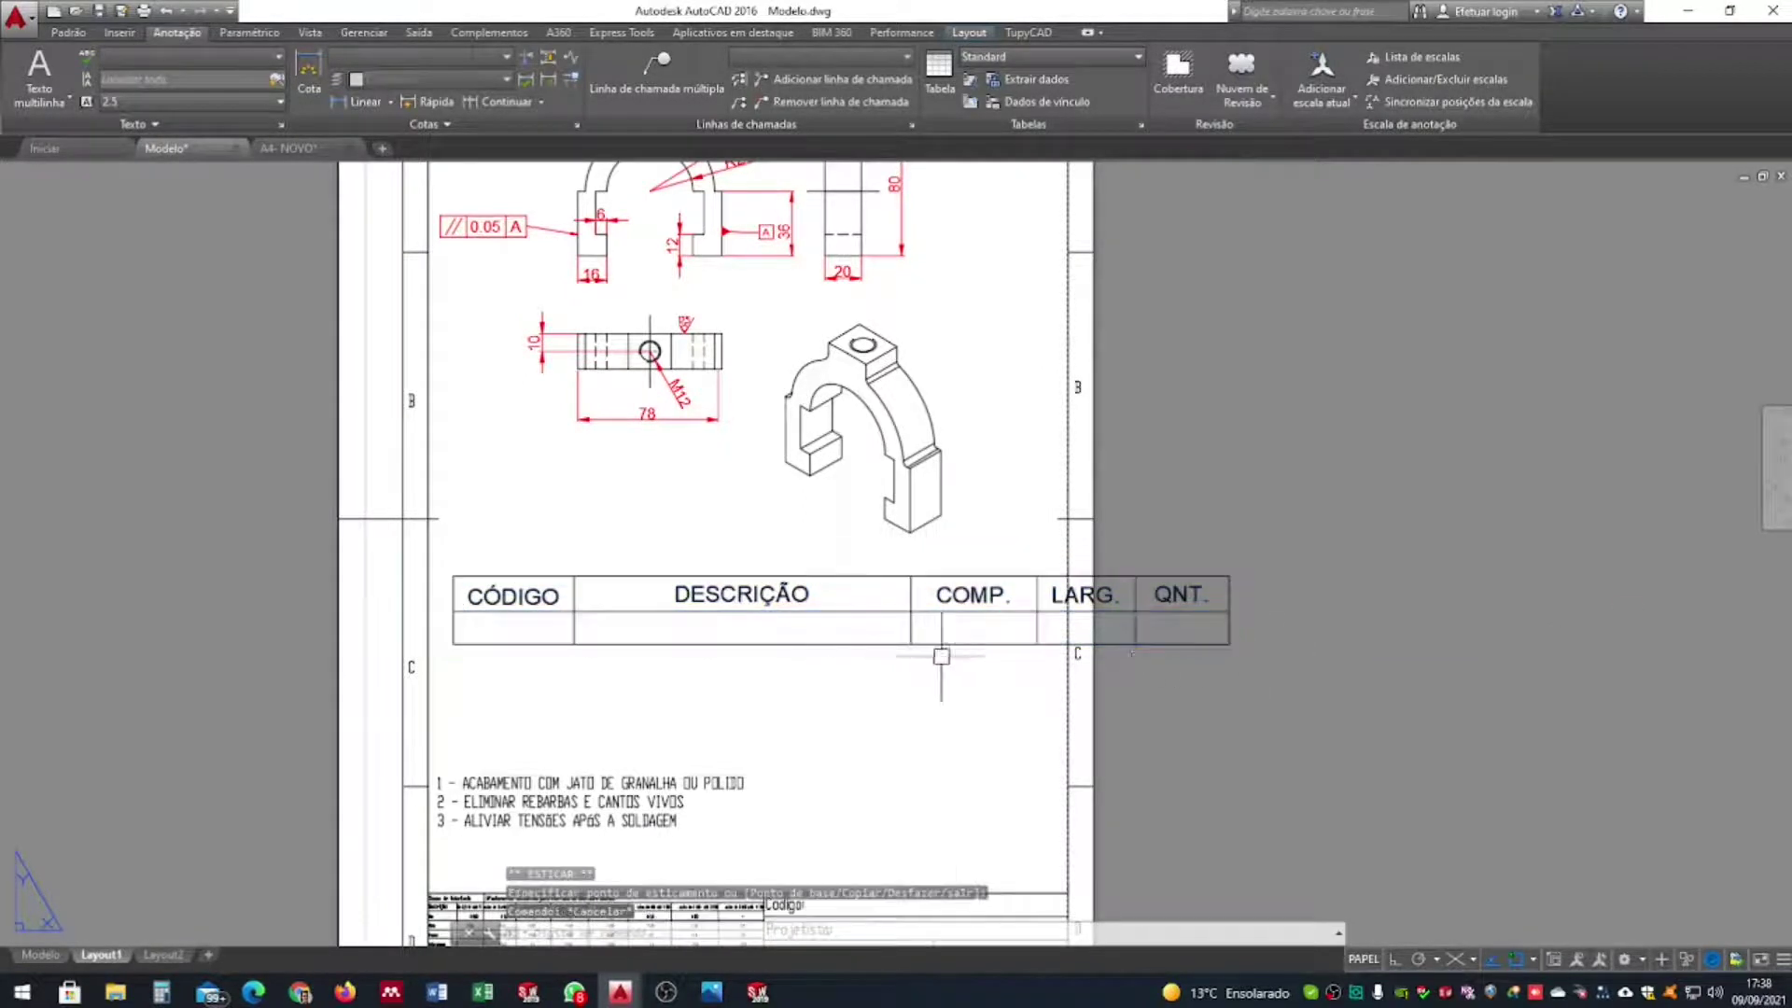
Set the text height of the CÓDIGO header to 2.5 and close the cell
click(680, 588)
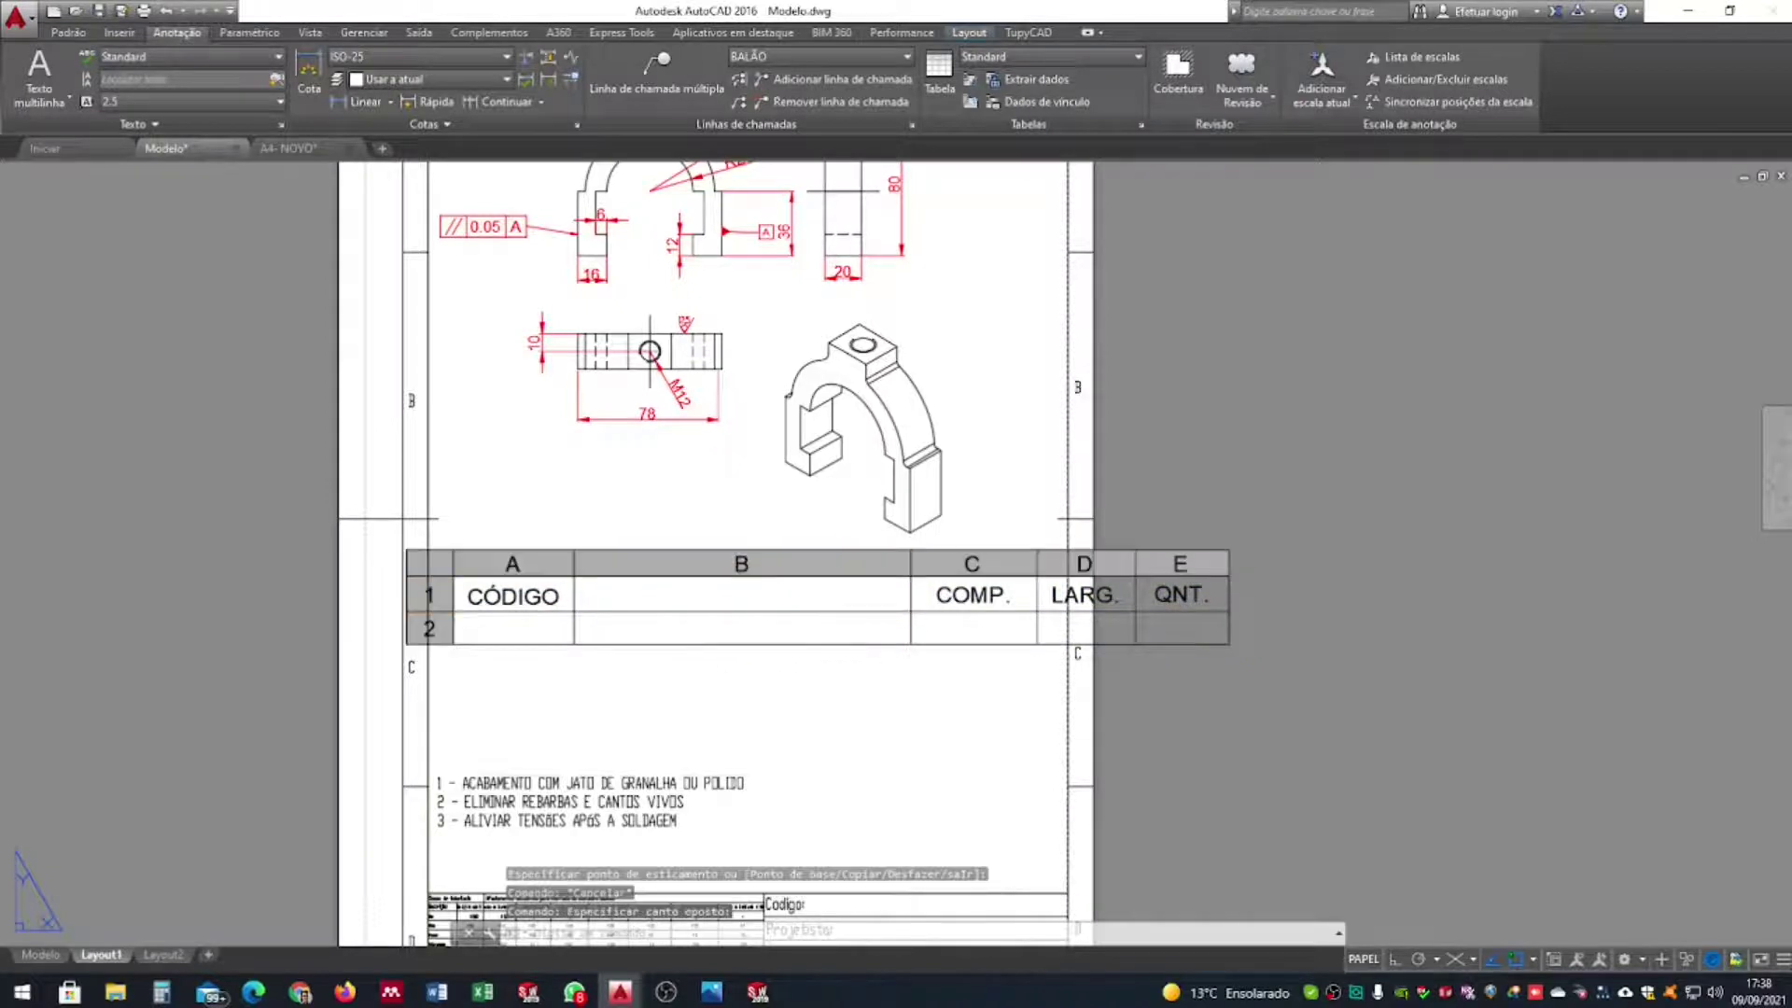
double_click(449, 571)
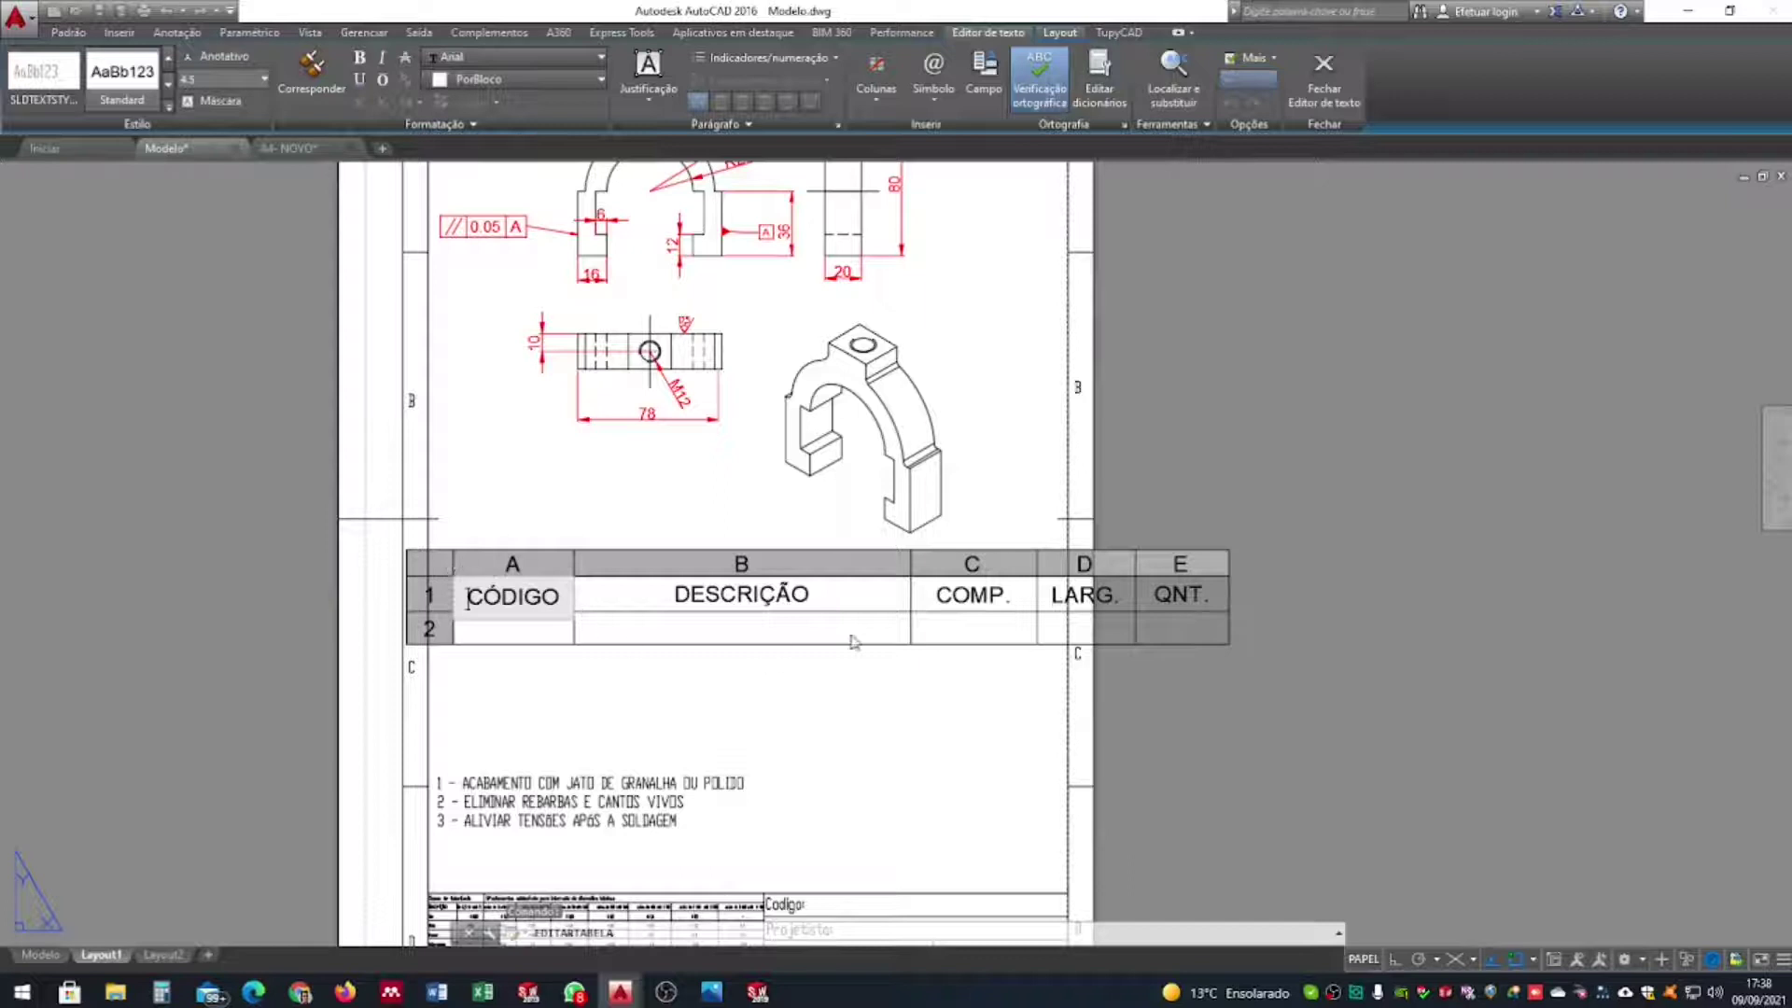
click(1193, 640)
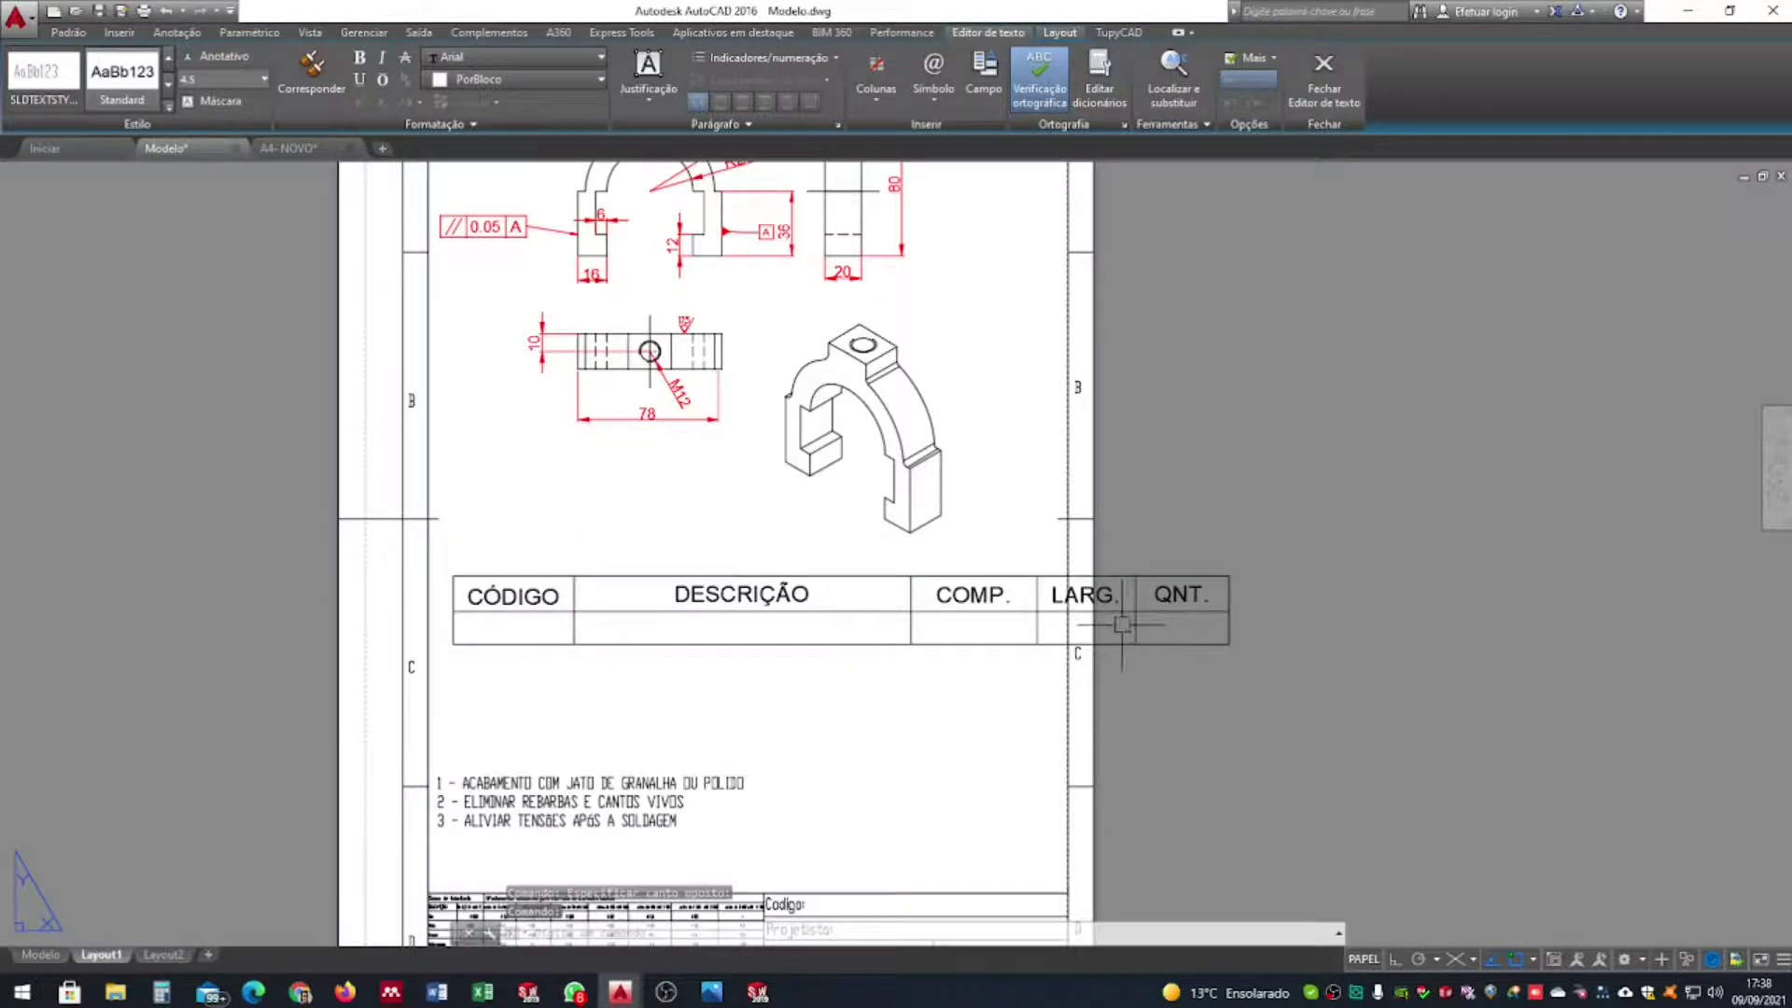
click(433, 567)
double_click(466, 592)
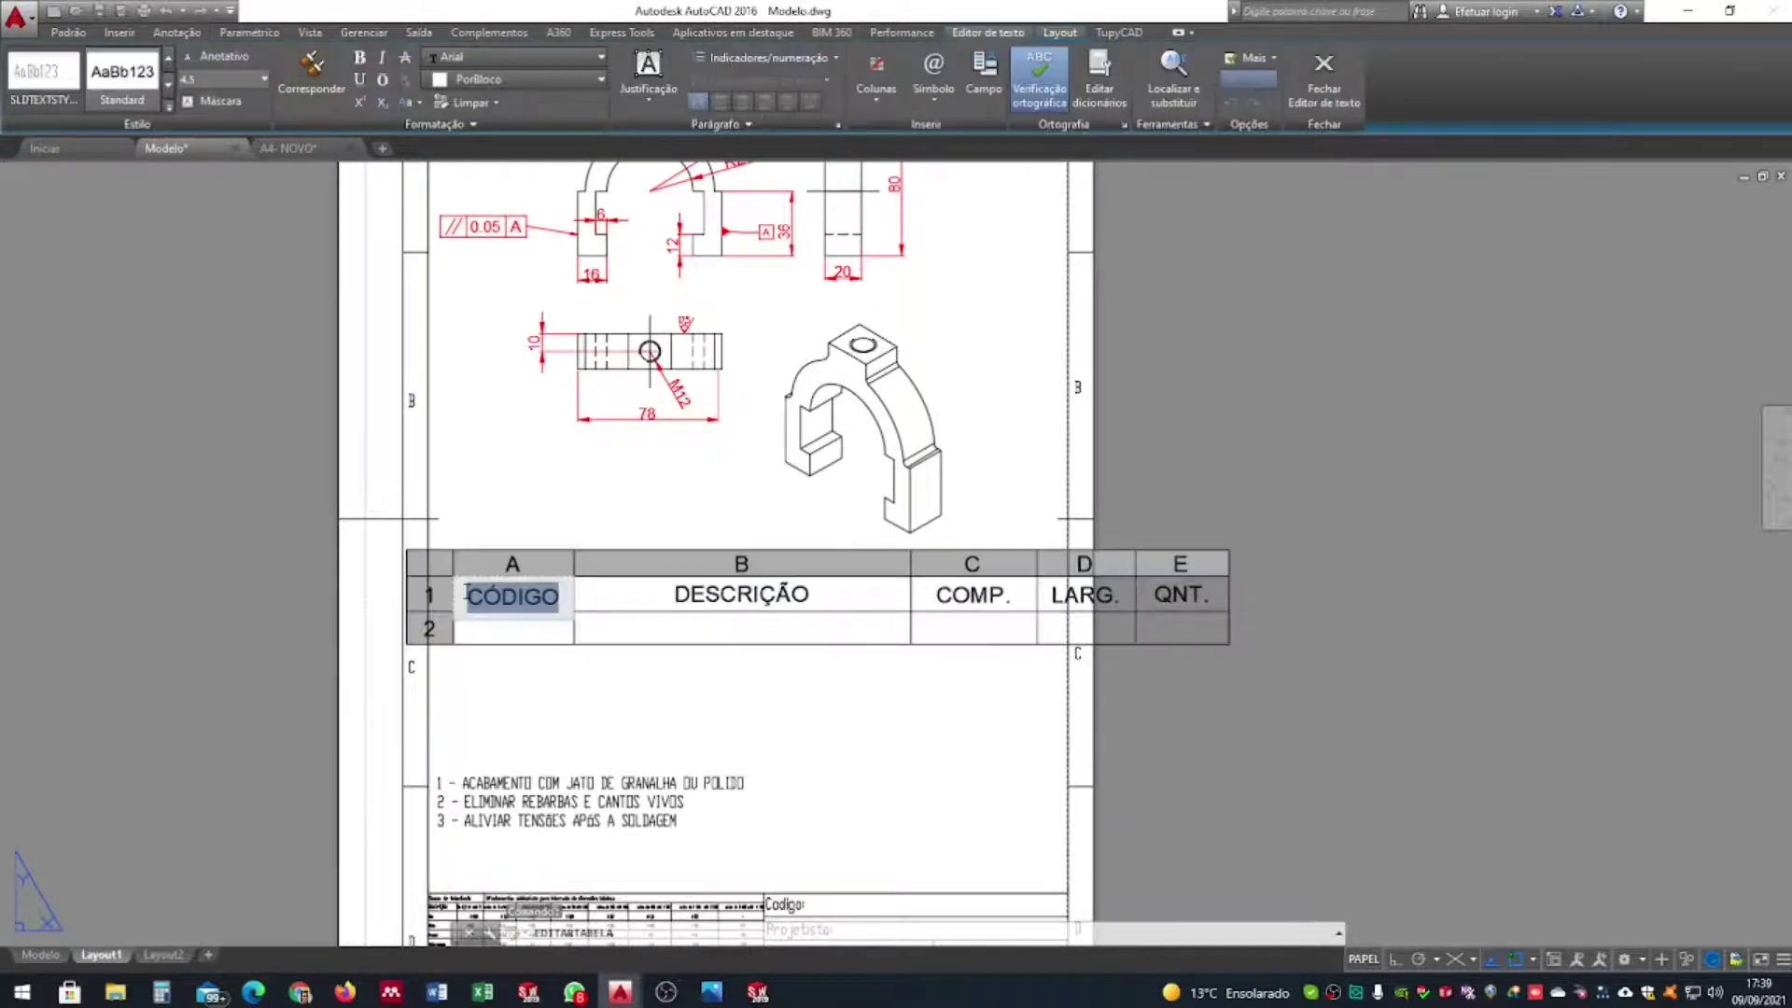
click(265, 81)
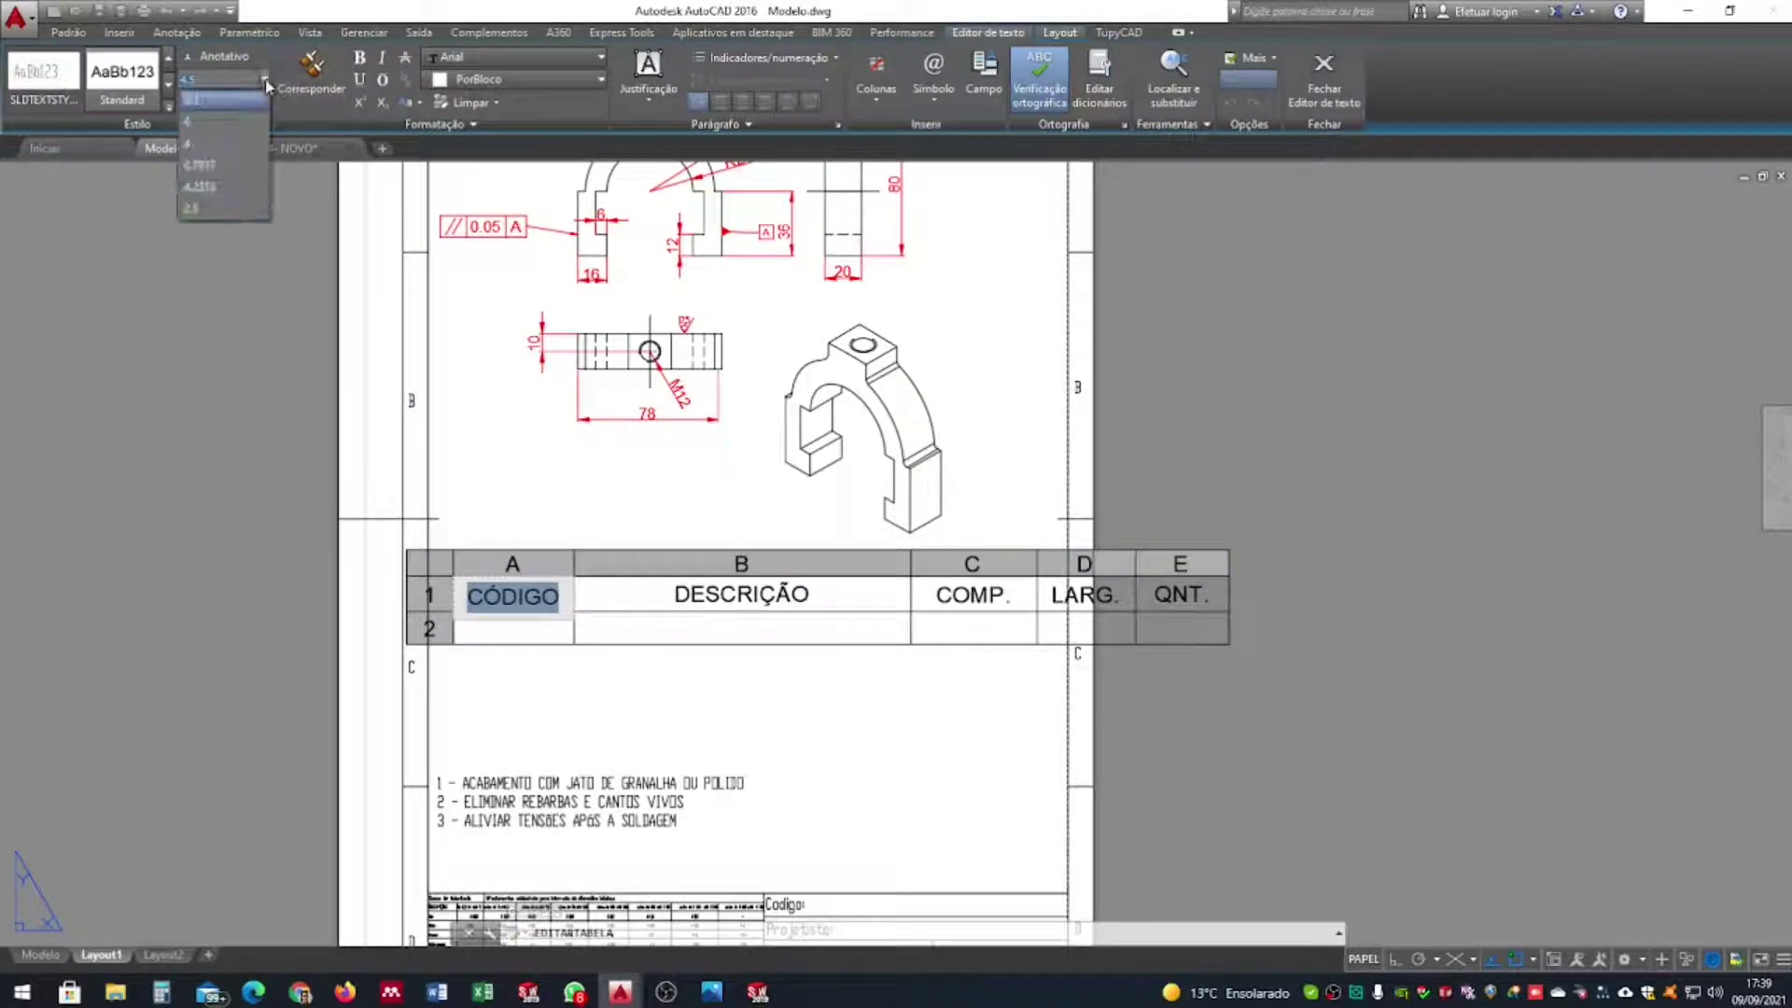
click(193, 207)
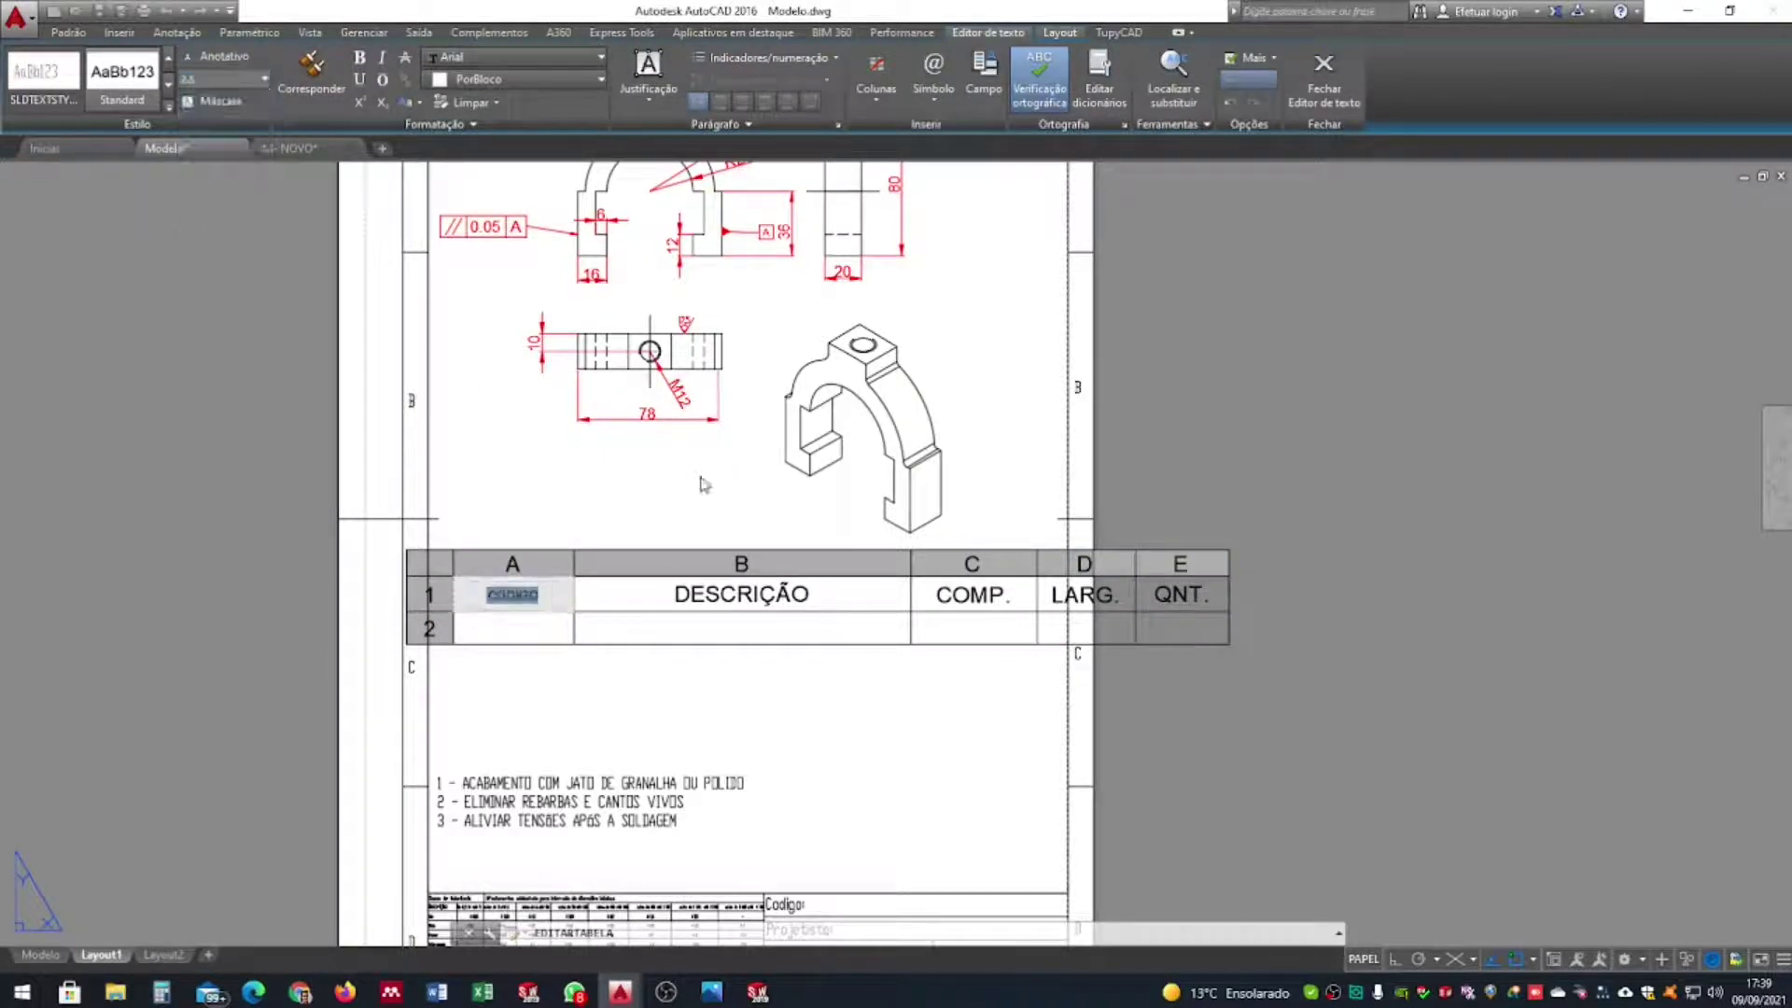
click(798, 602)
Set the text height of the DESCRIÇÃO and COMP. headers to 2.5
double_click(798, 602)
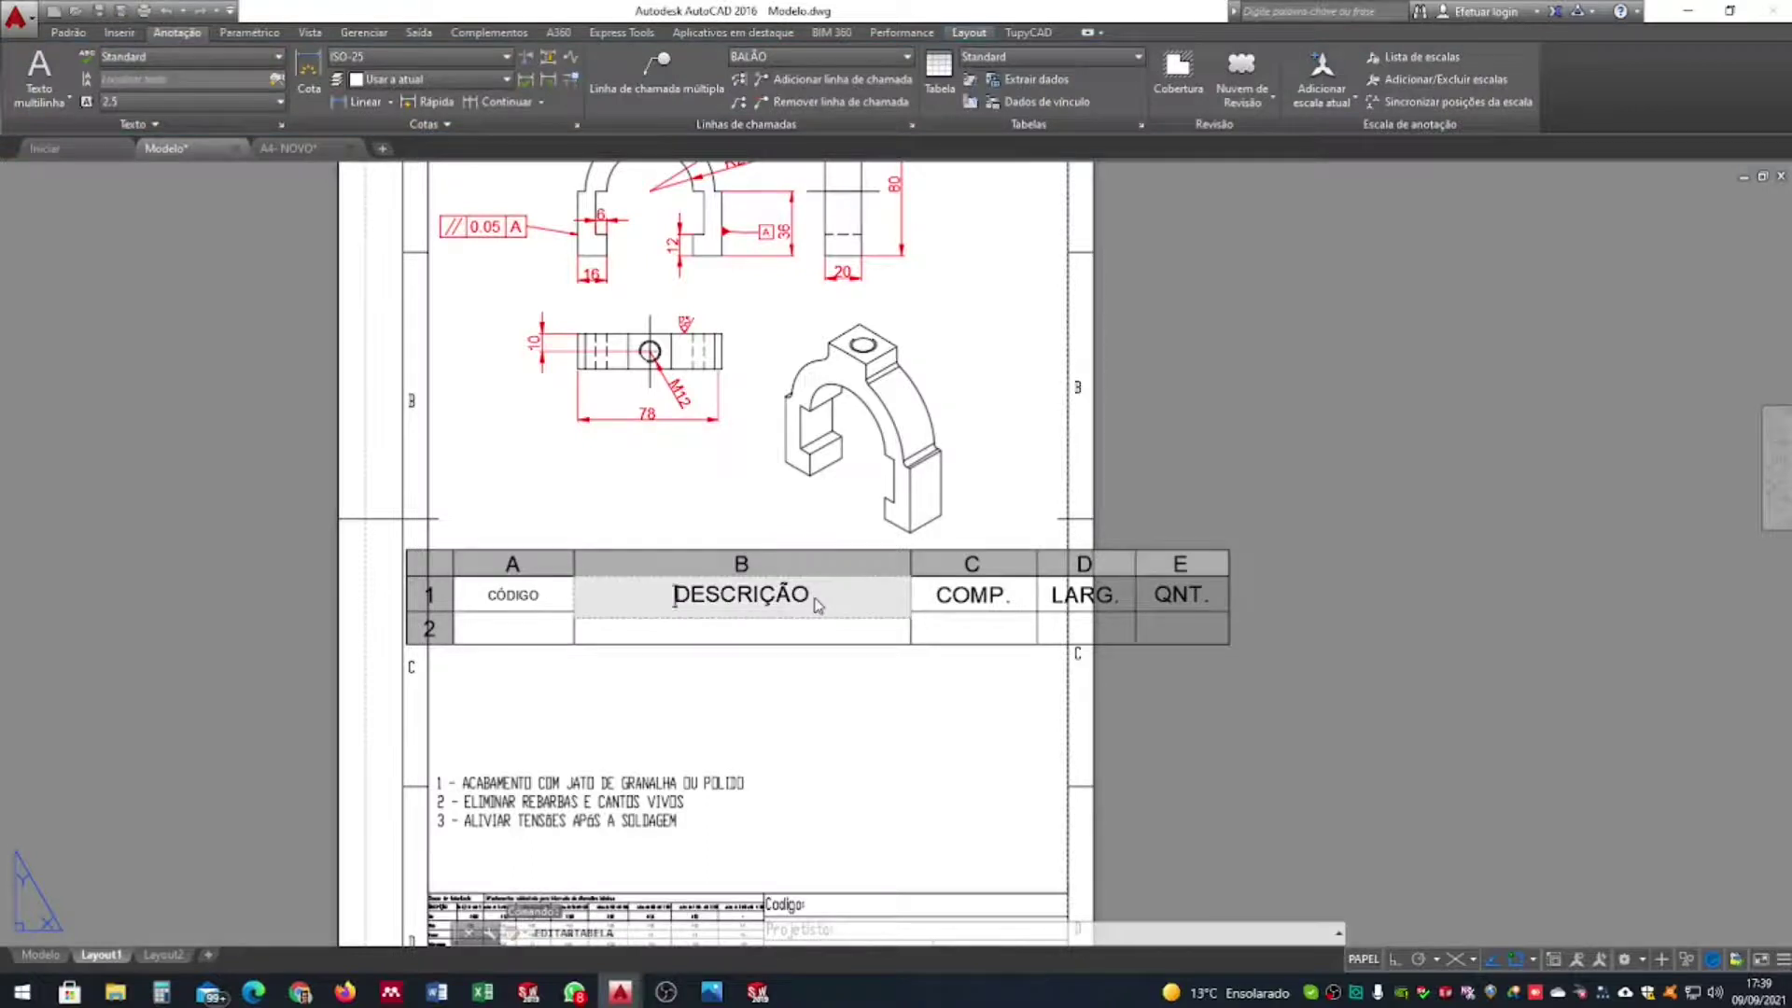
drag(793, 595, 422, 289)
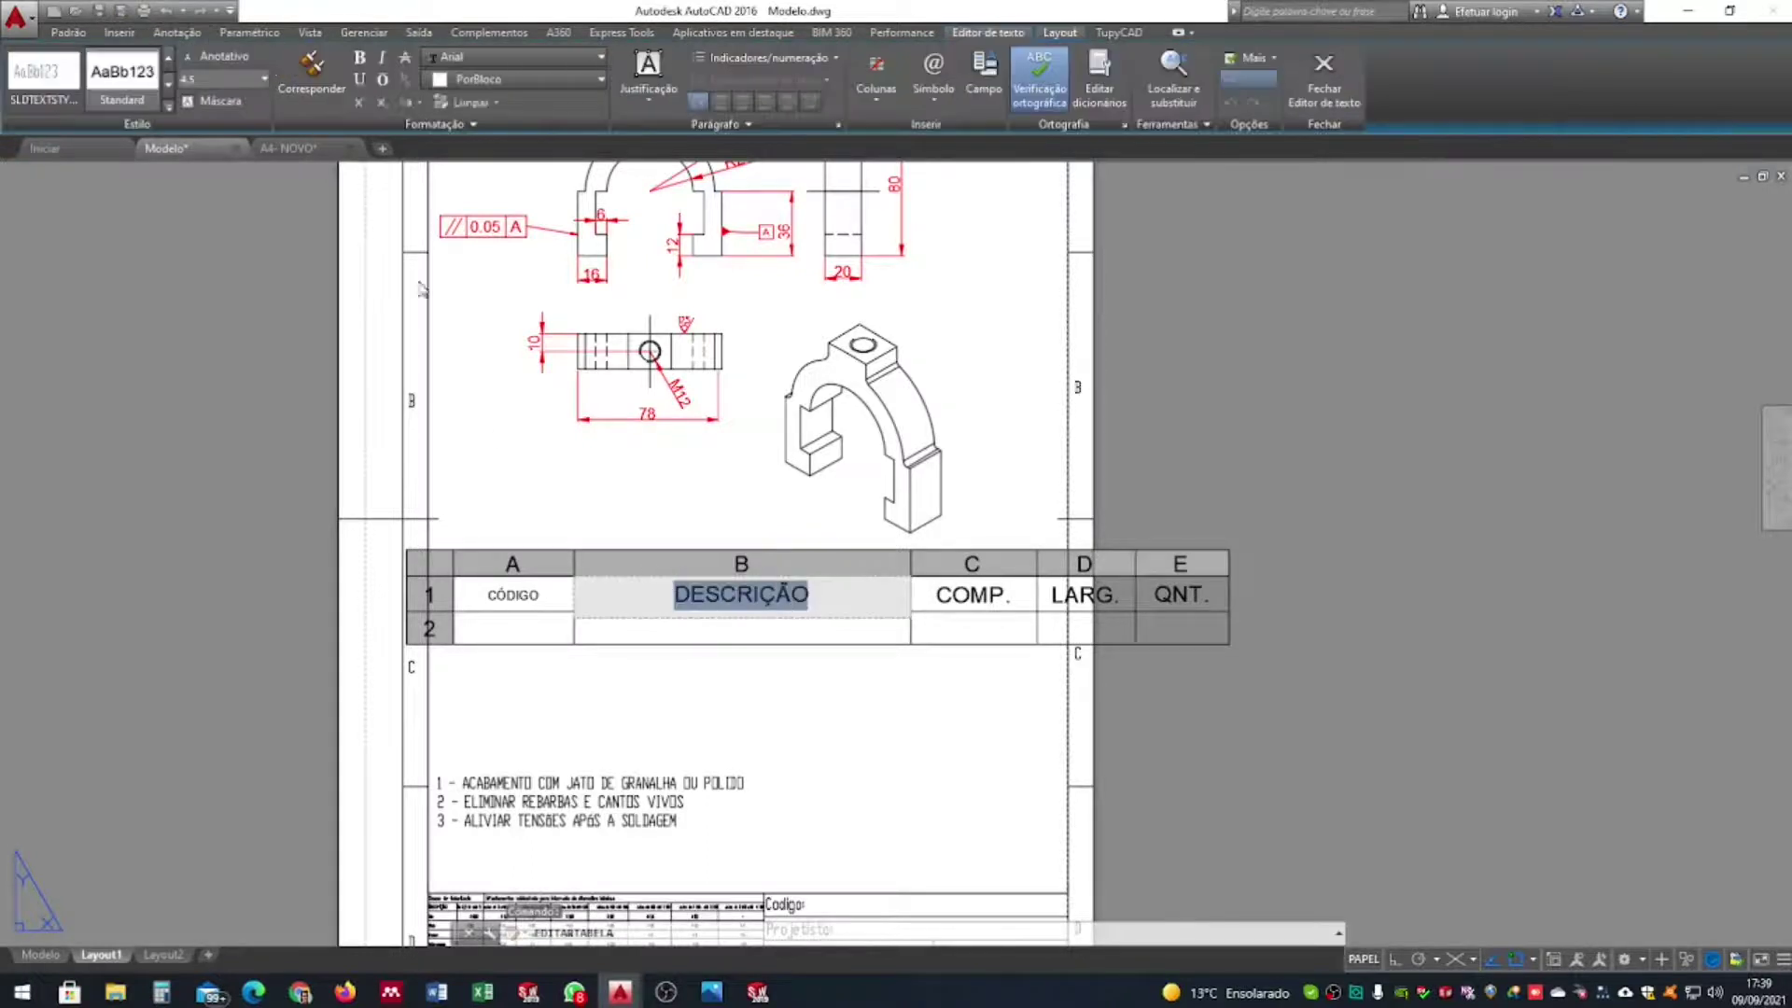
click(264, 80)
click(192, 207)
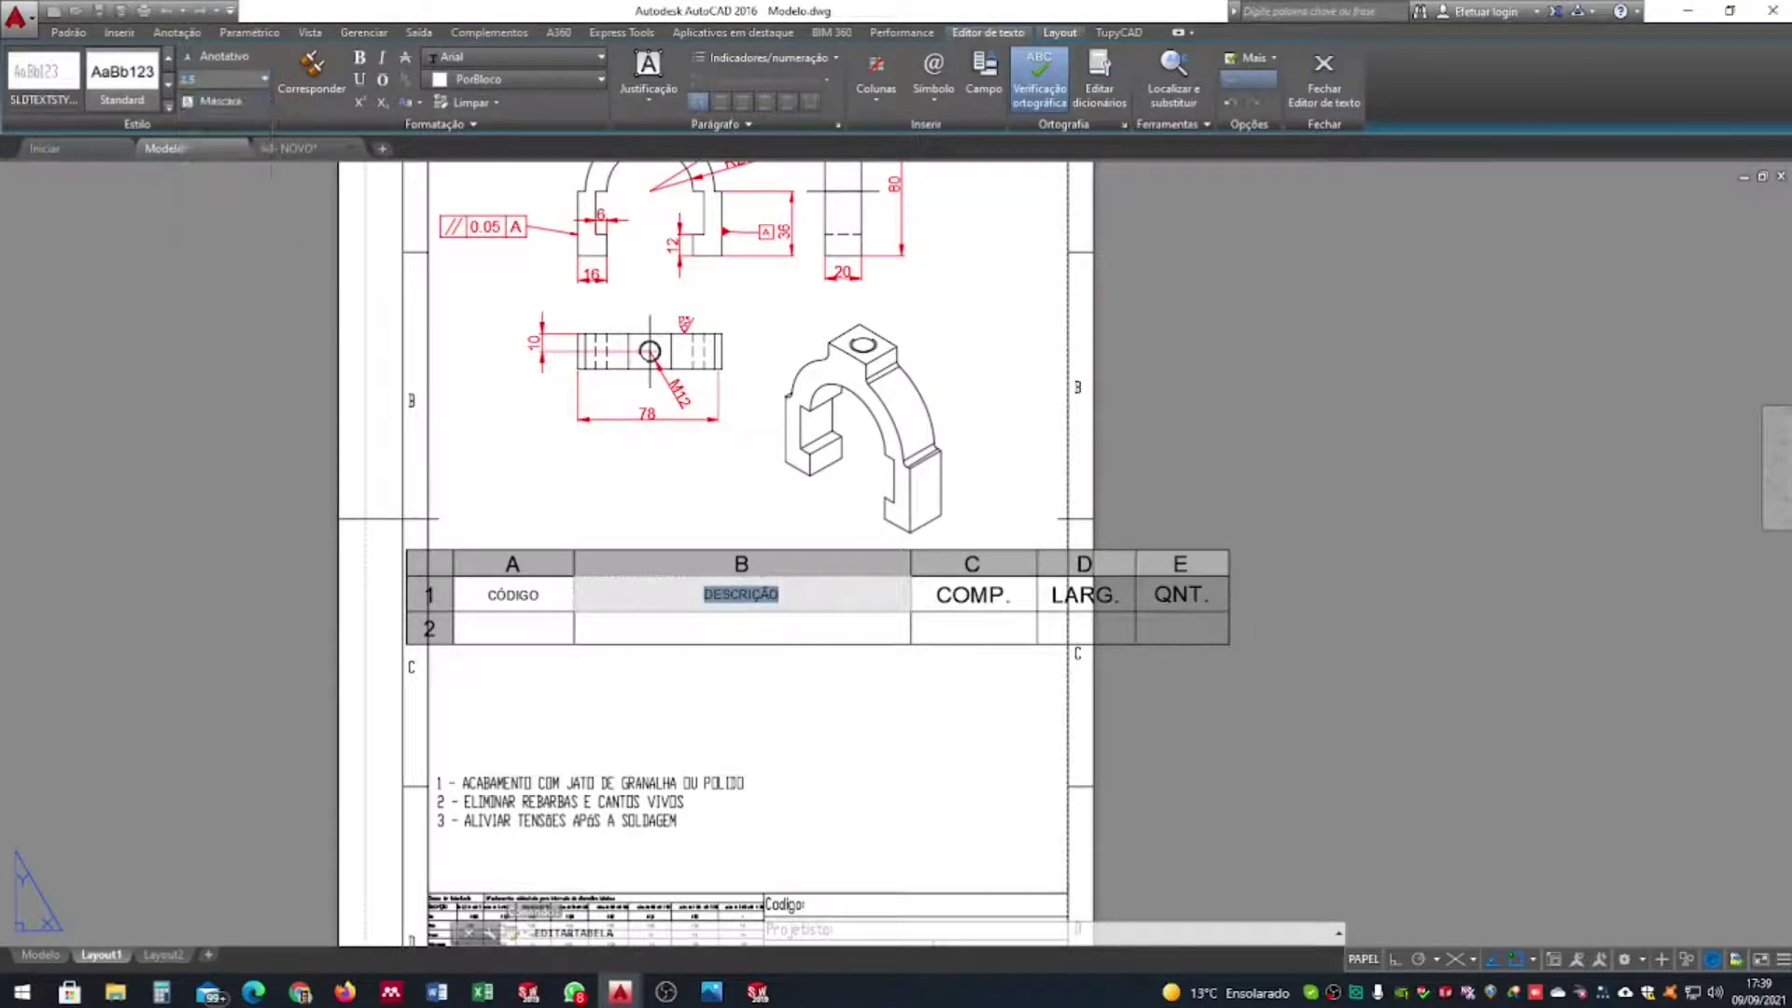
click(1015, 599)
double_click(1015, 599)
drag(1016, 599, 842, 542)
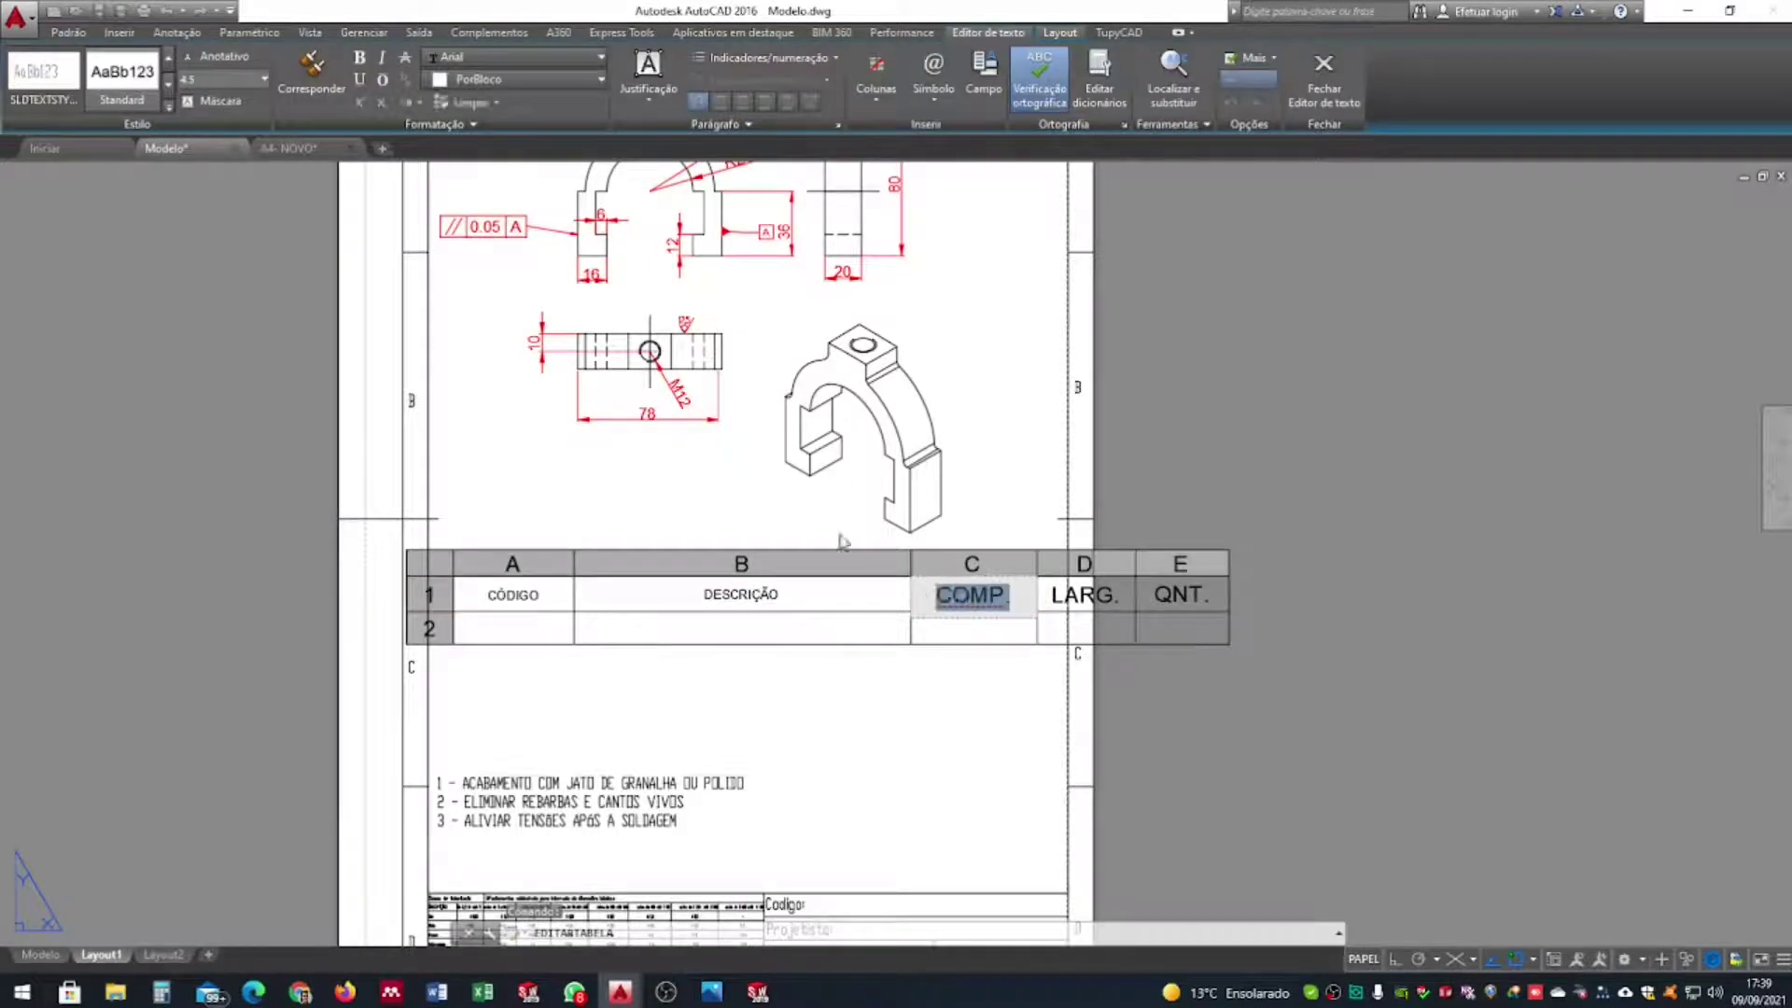
click(265, 80)
click(192, 207)
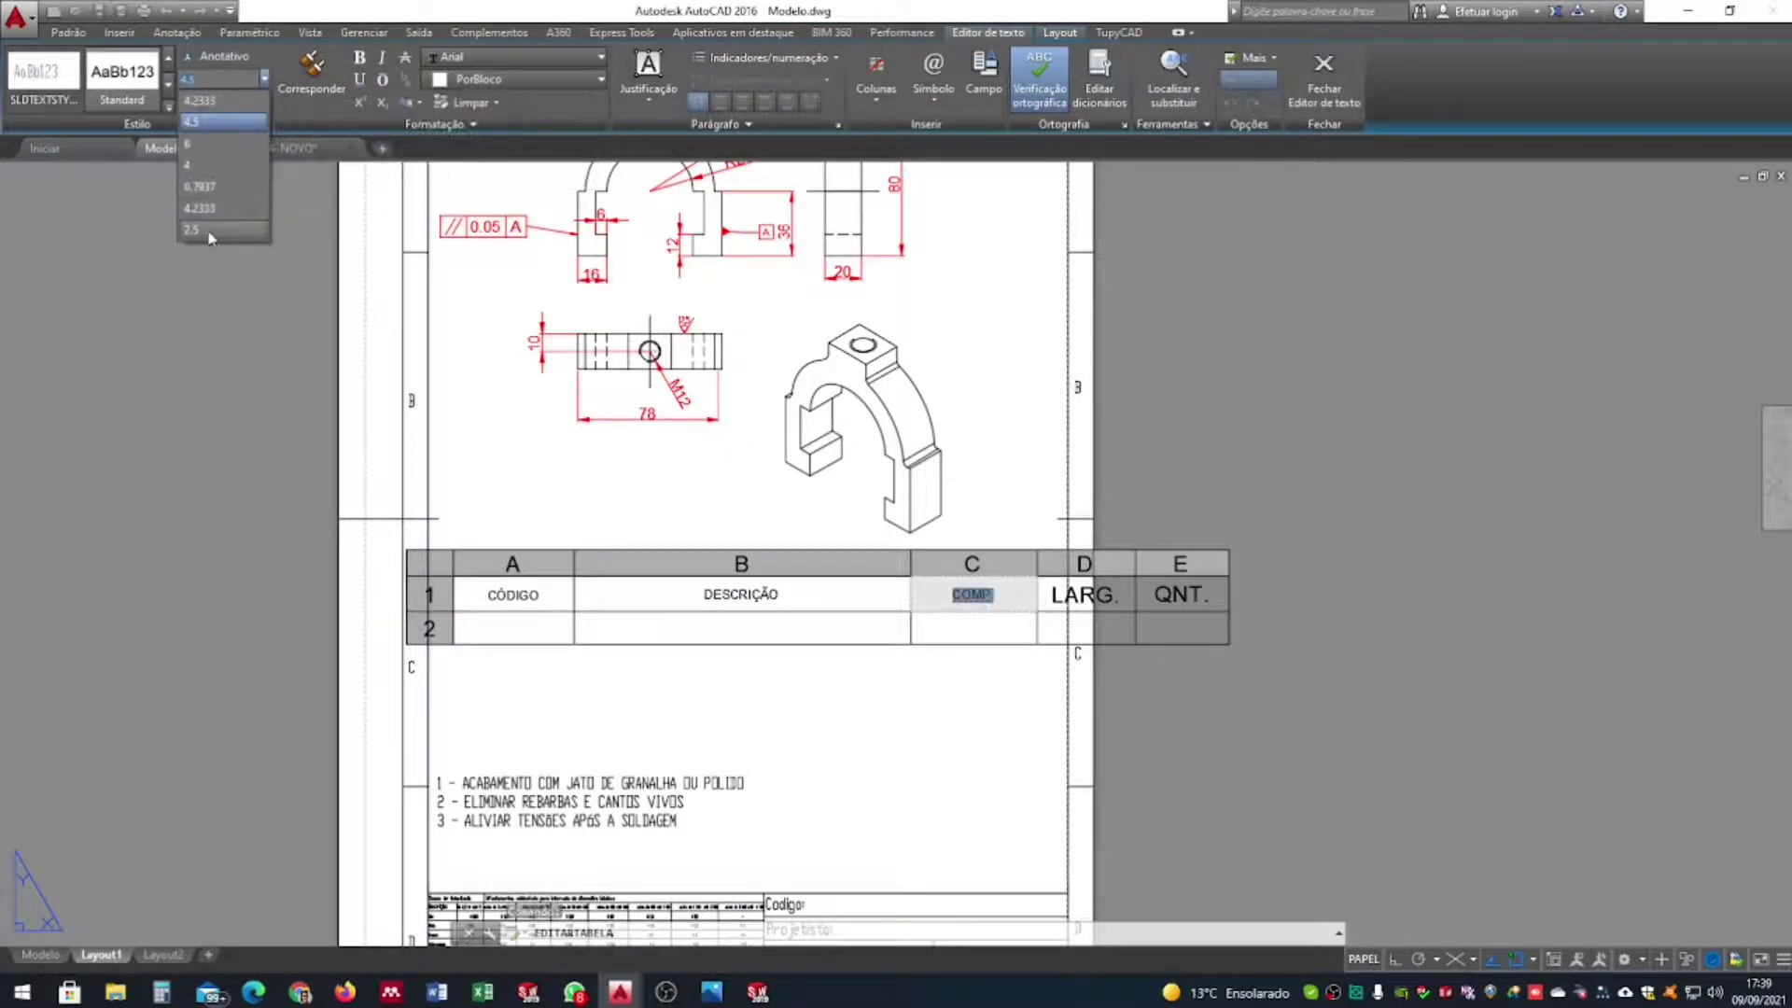
Set the text height of the LARG. and QNT. headers to 2.5 and finish editing the table text
click(1107, 602)
click(1109, 603)
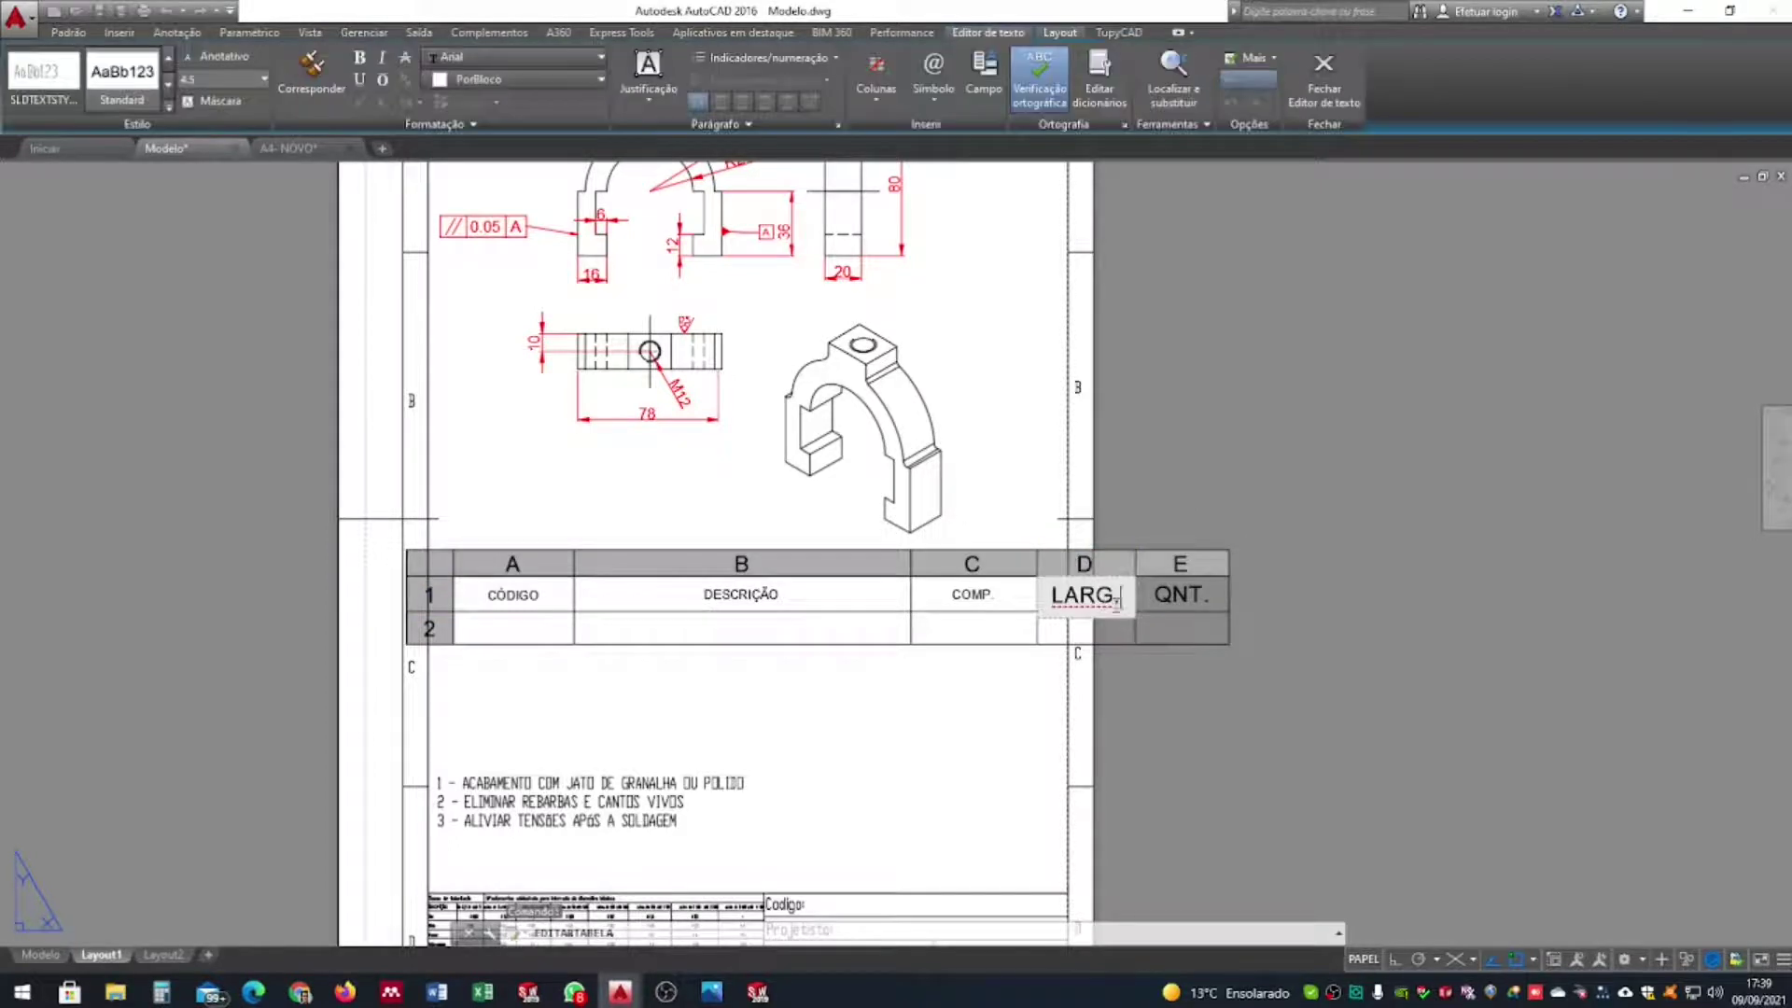
drag(1117, 602, 992, 592)
click(266, 81)
click(204, 234)
click(1188, 590)
double_click(1188, 590)
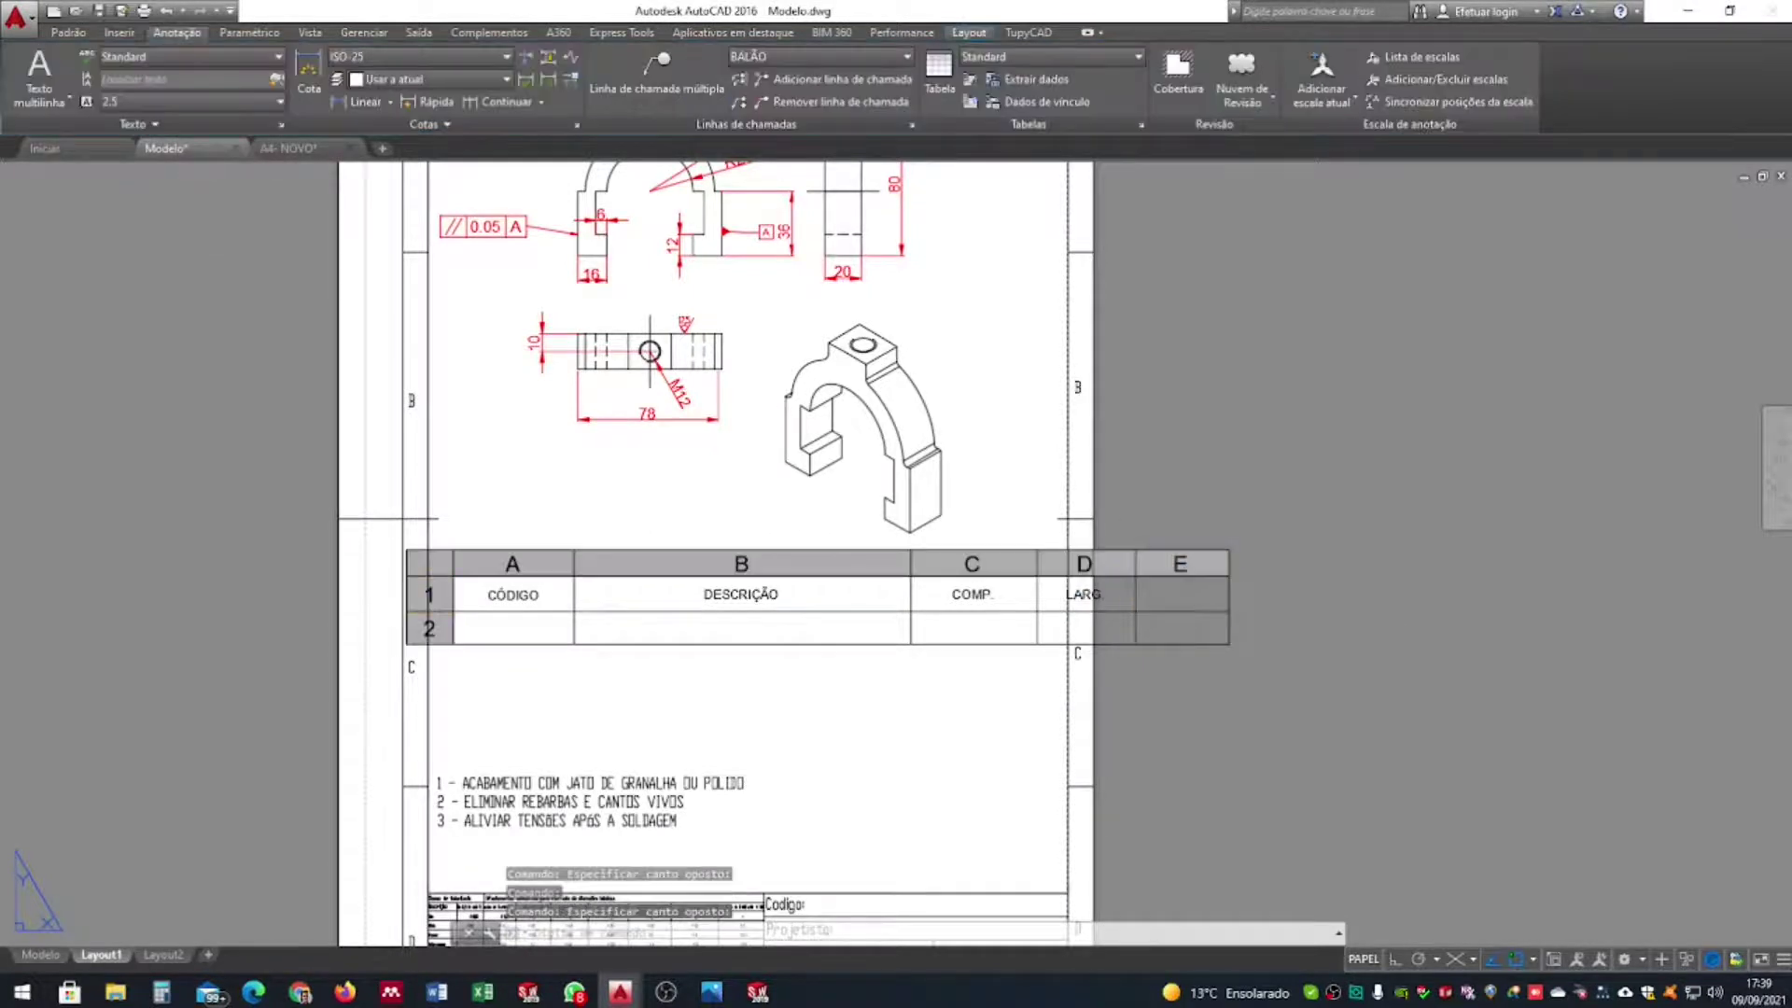
drag(1211, 596, 1154, 595)
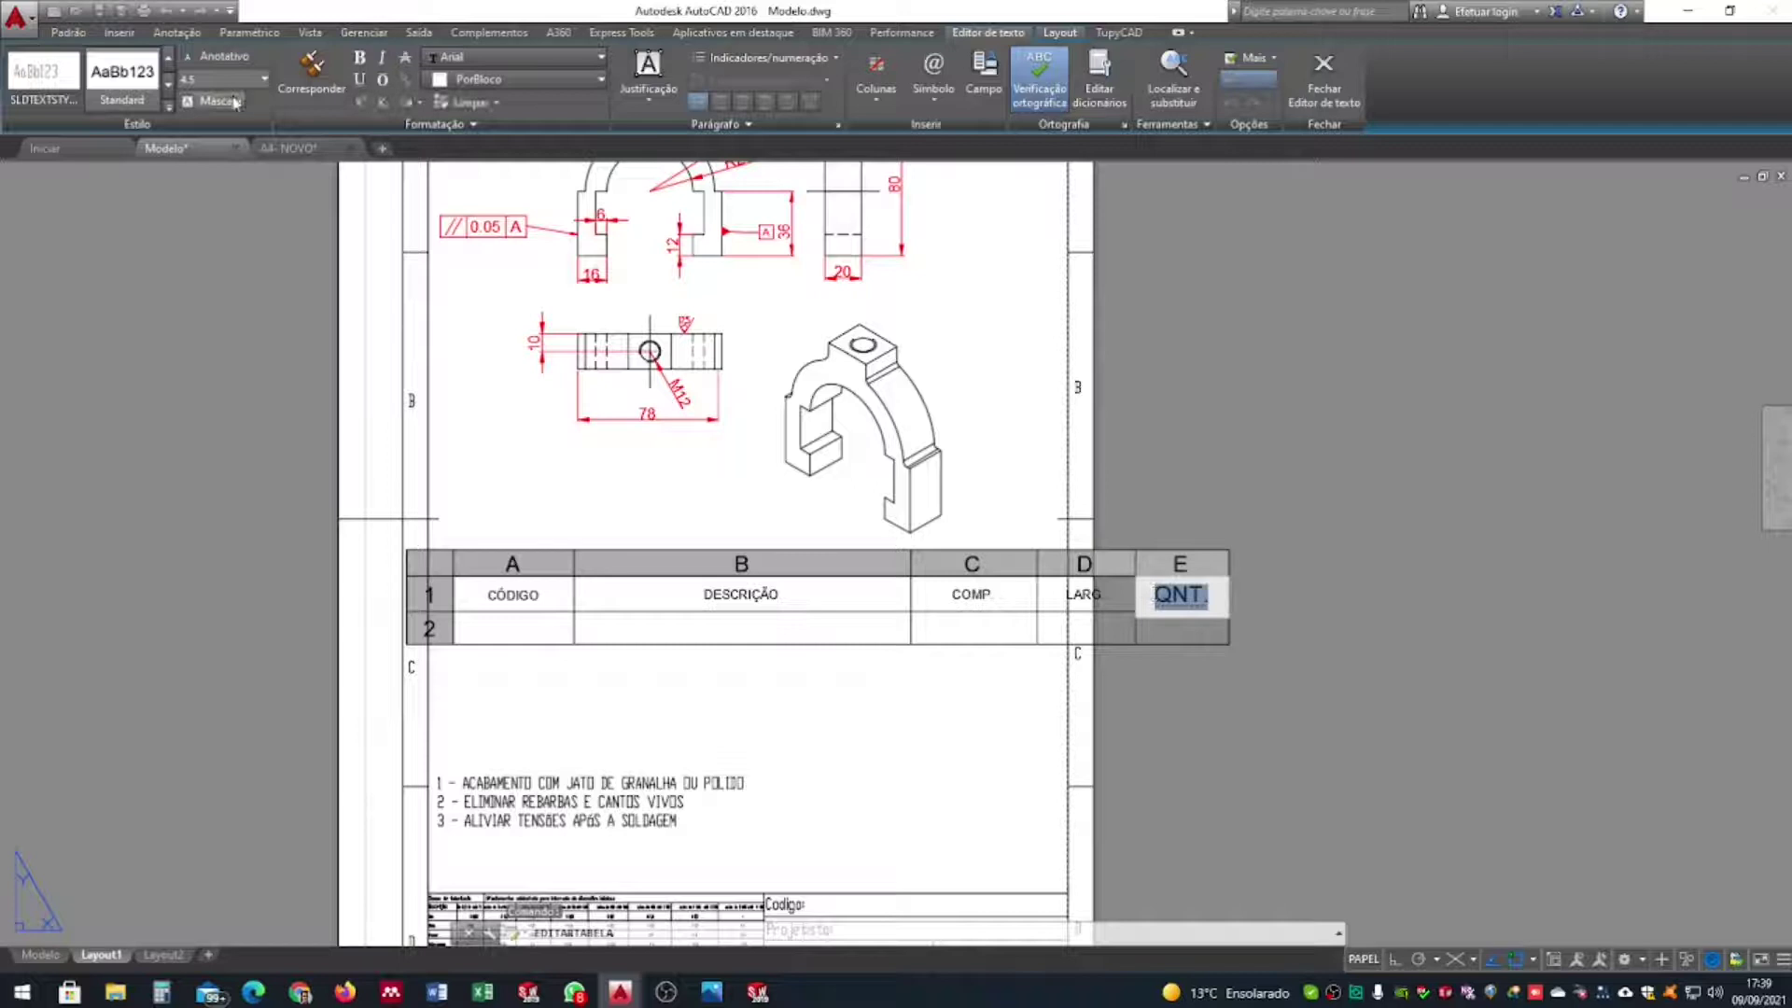
click(264, 82)
click(241, 237)
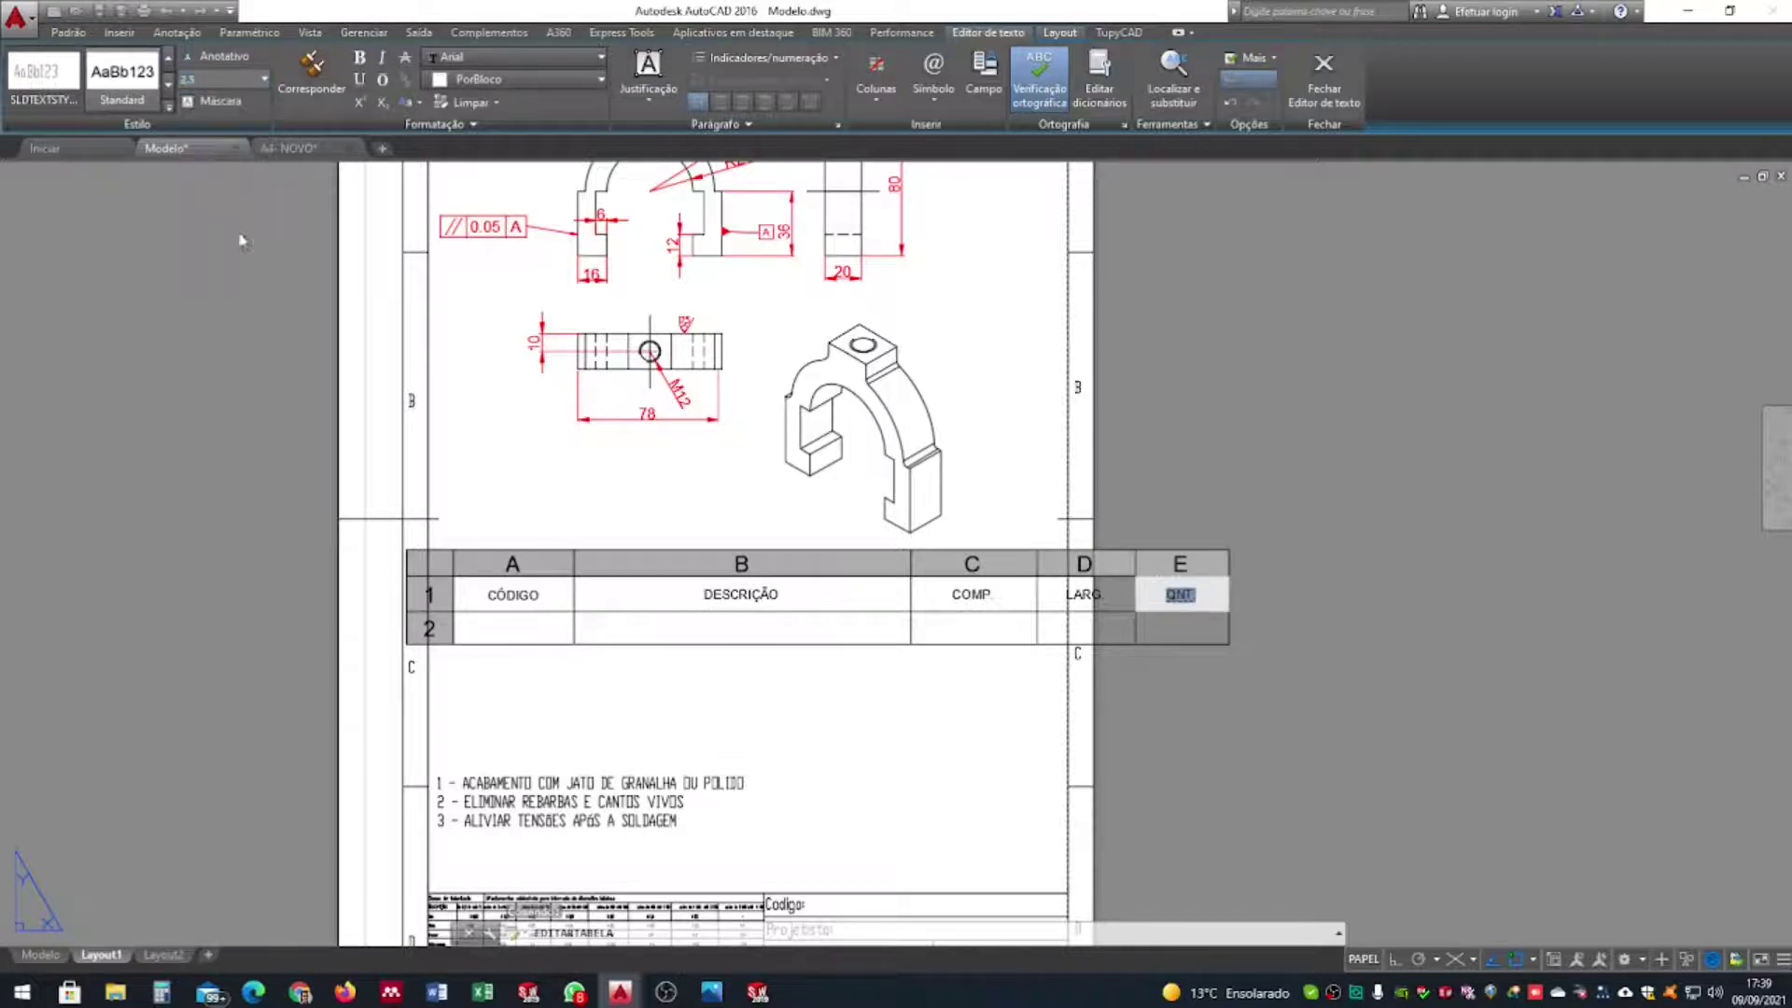
click(1341, 413)
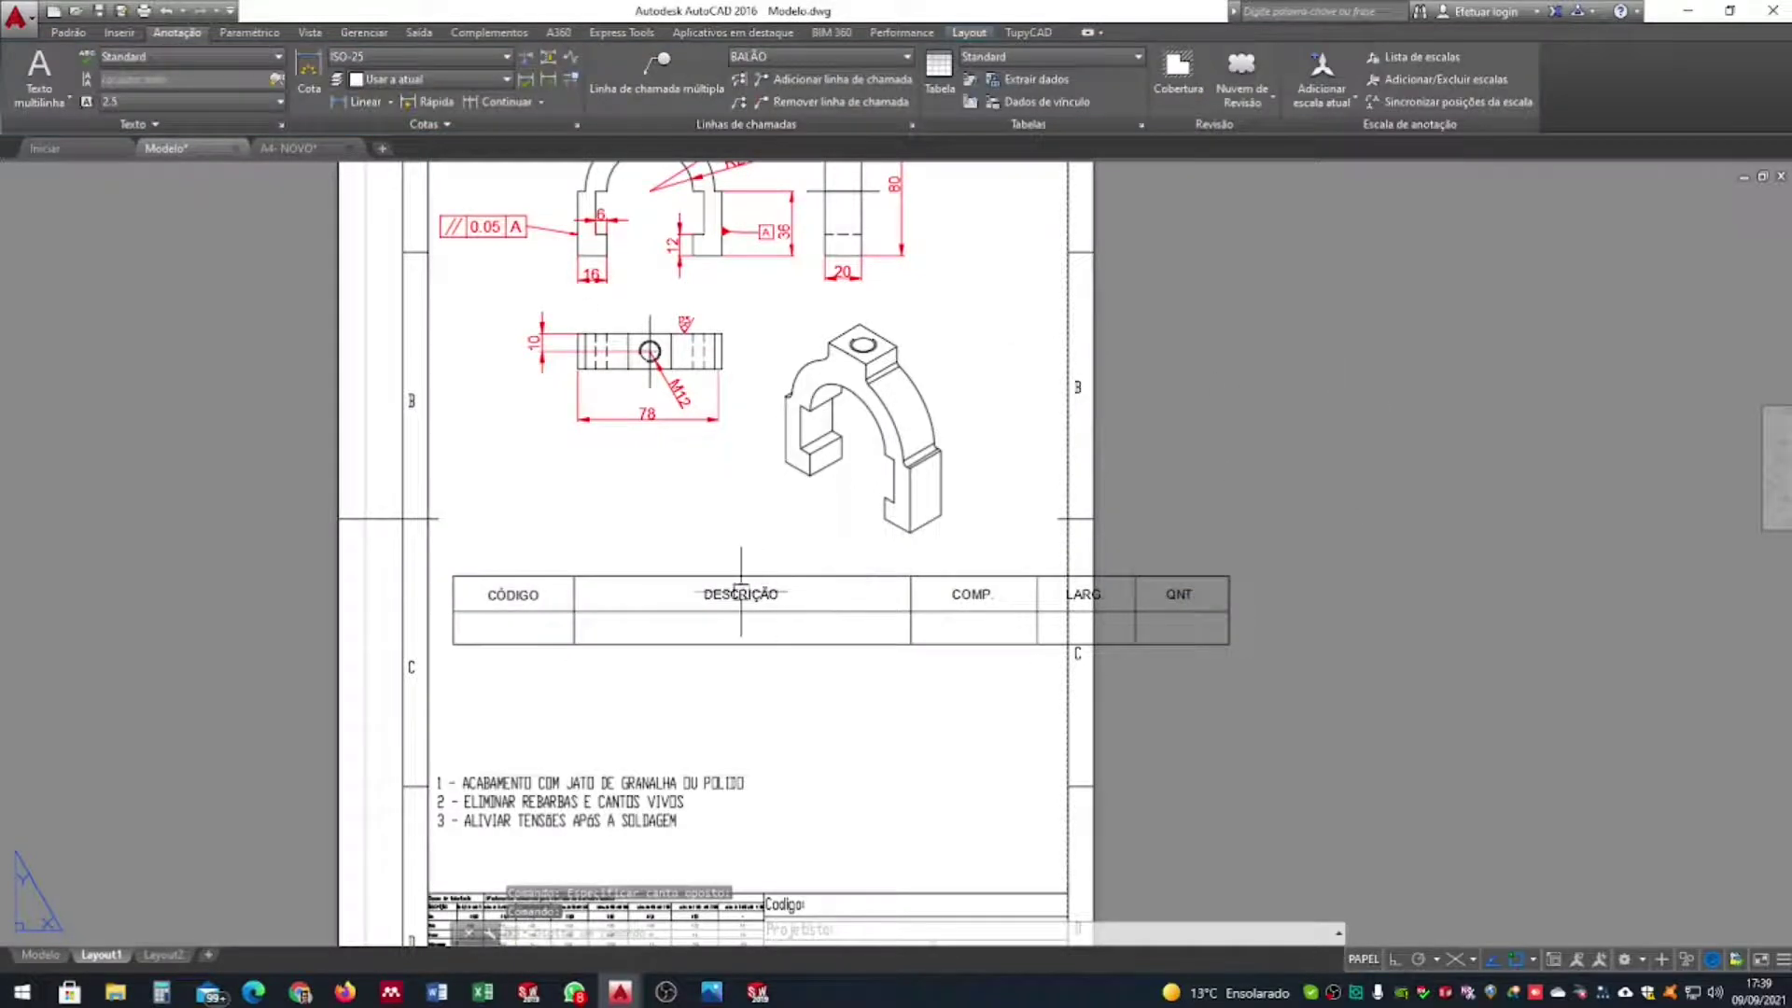
Select the parts table and set its overall height to 12 in its properties
click(682, 565)
click(689, 576)
key(ctrl+1)
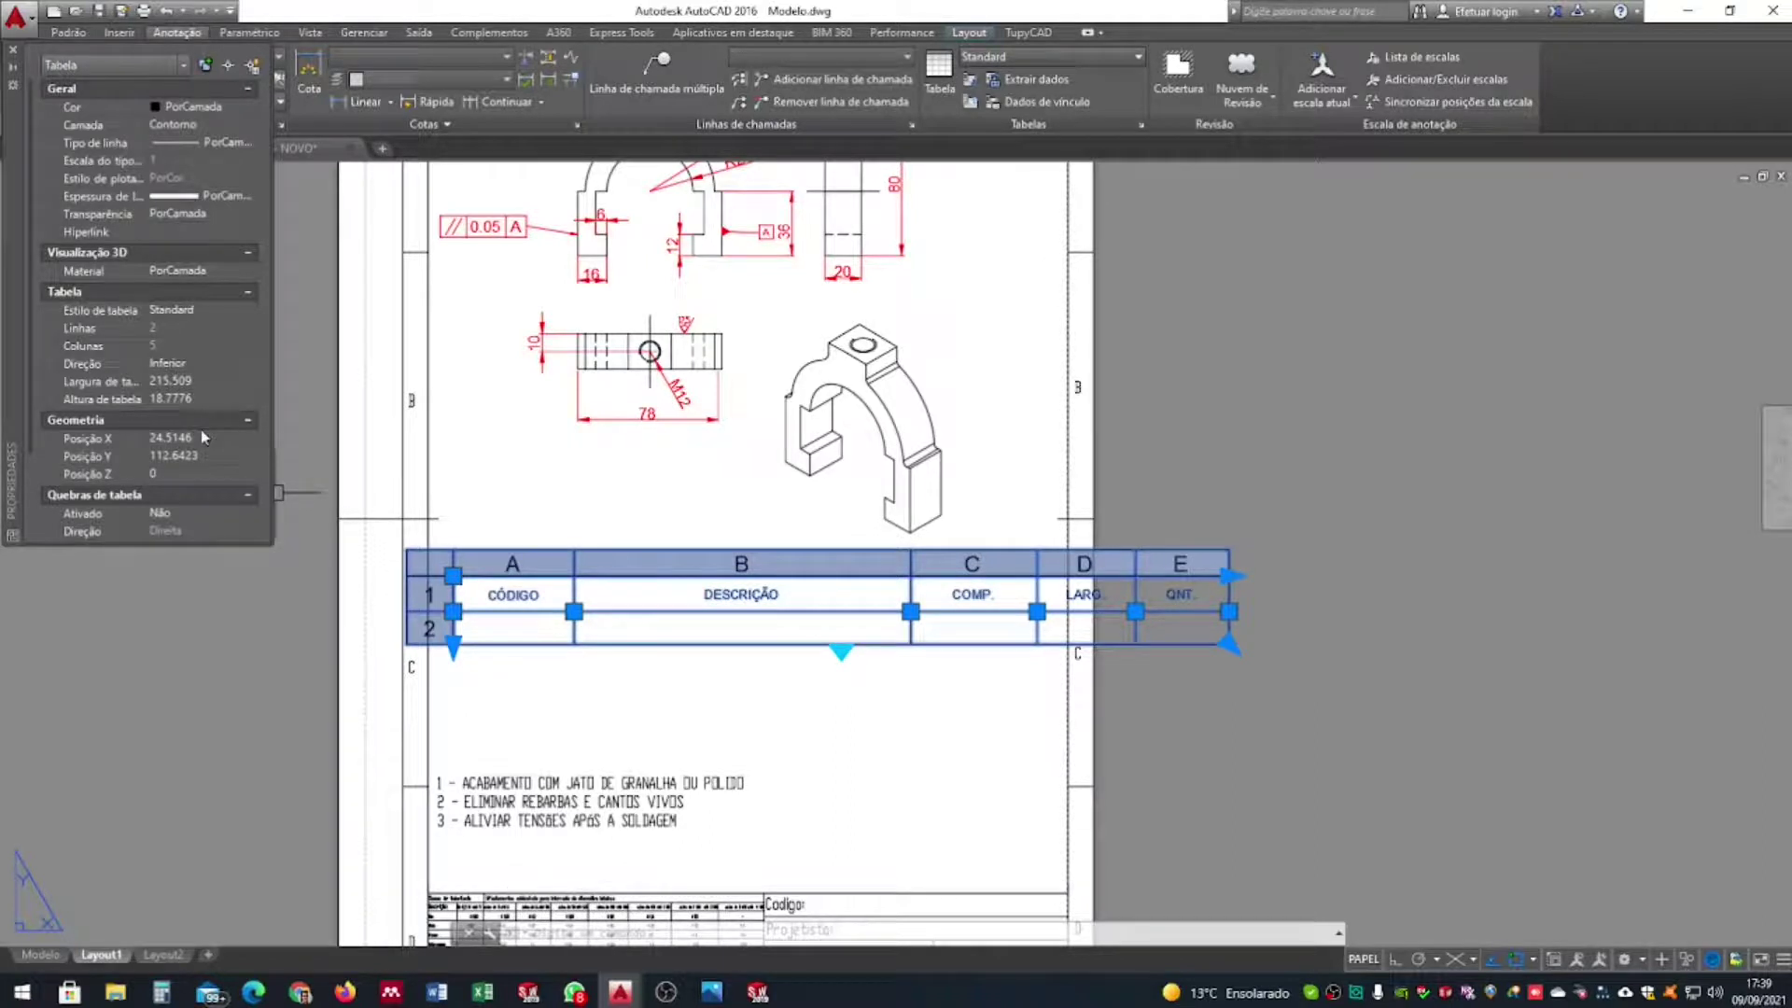
scroll(200, 430, down, 2)
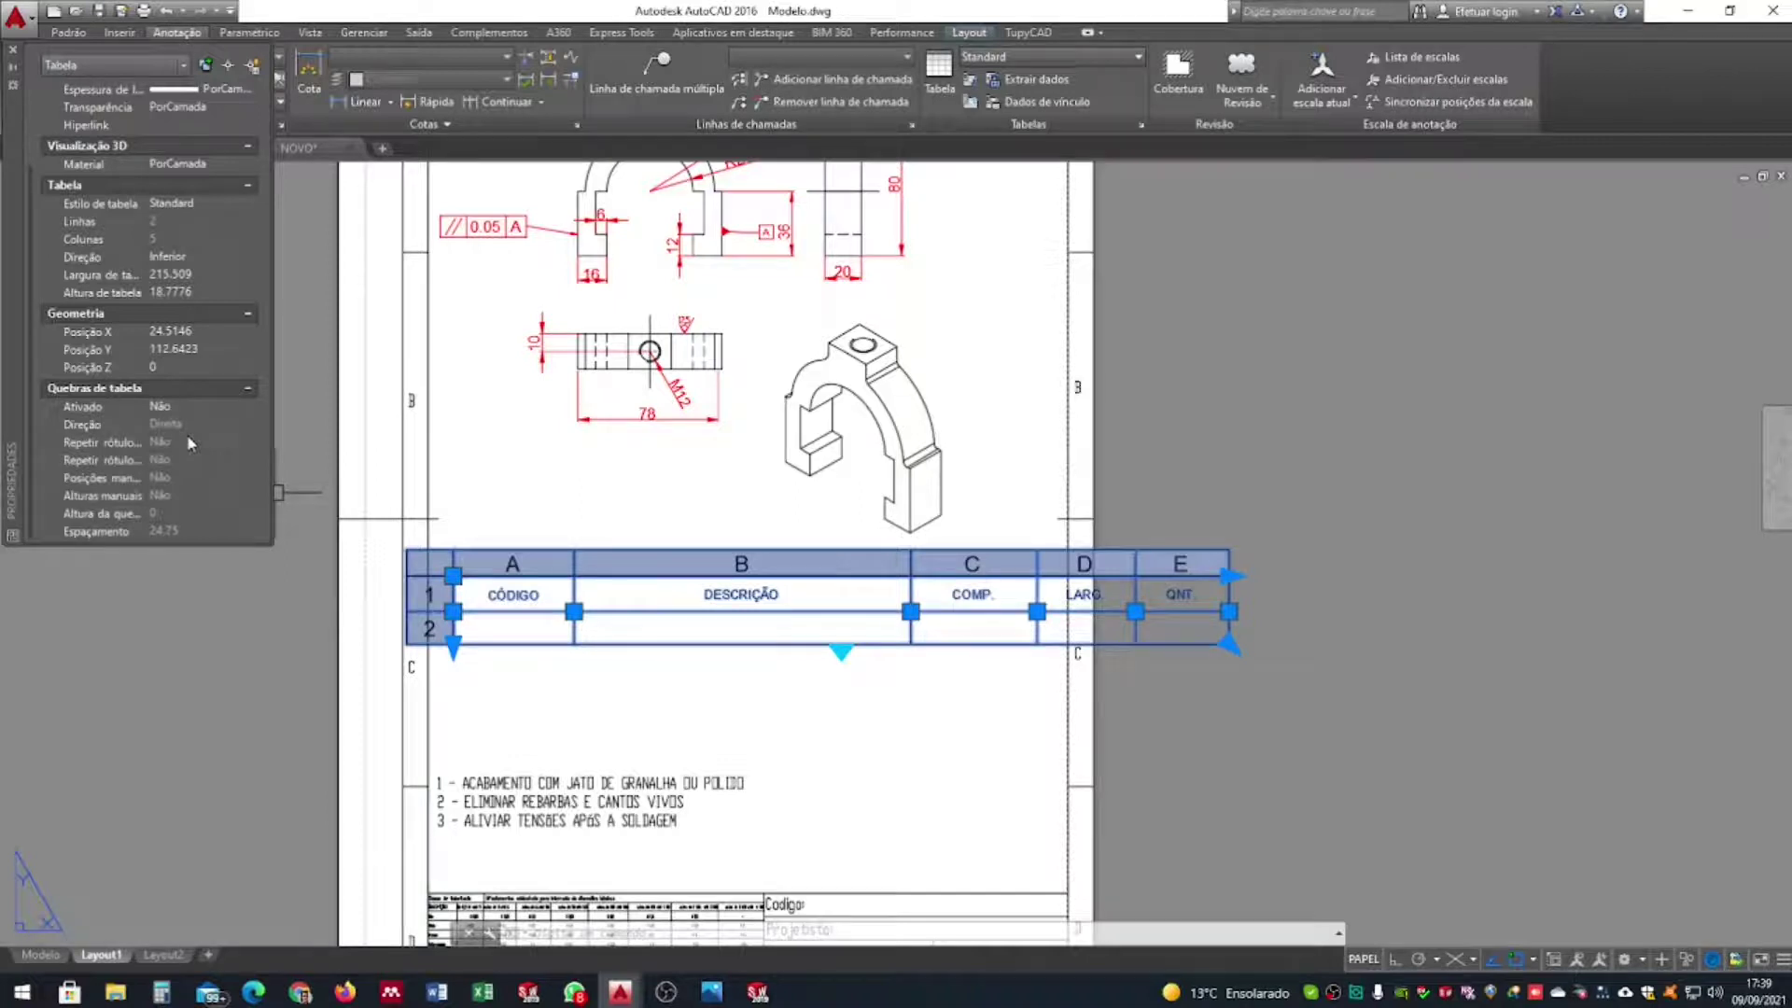
scroll(191, 442, up, 2)
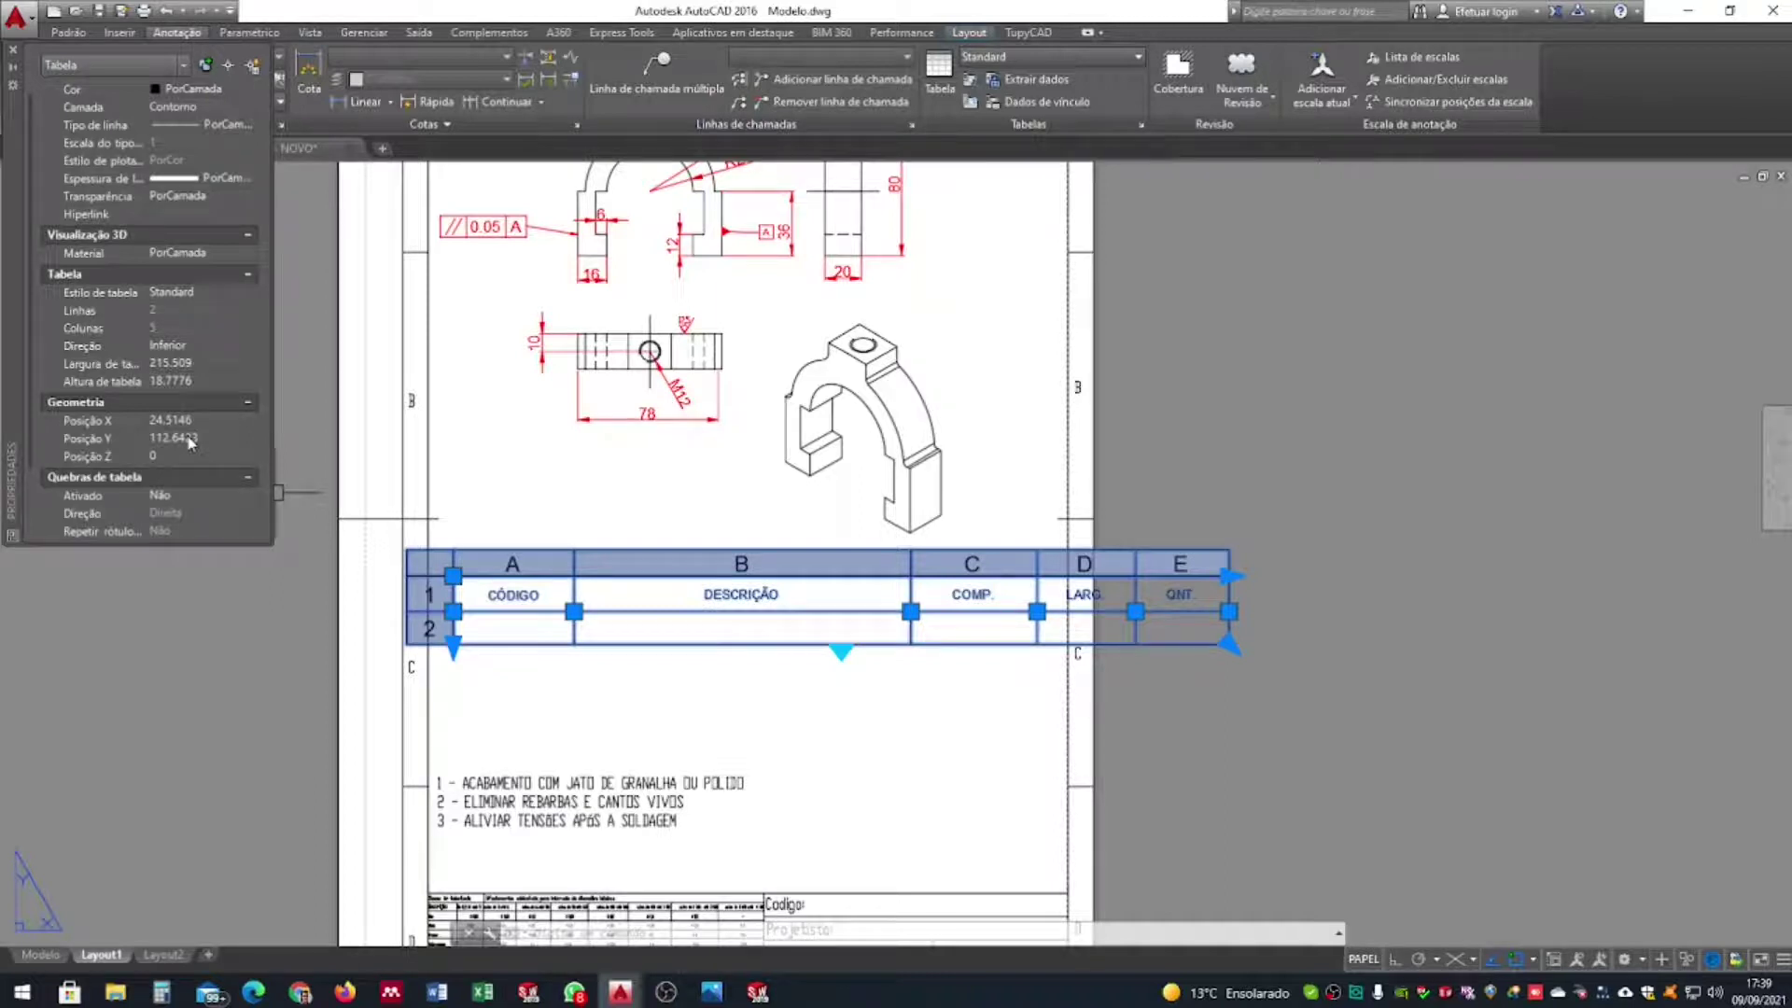
click(176, 316)
click(214, 382)
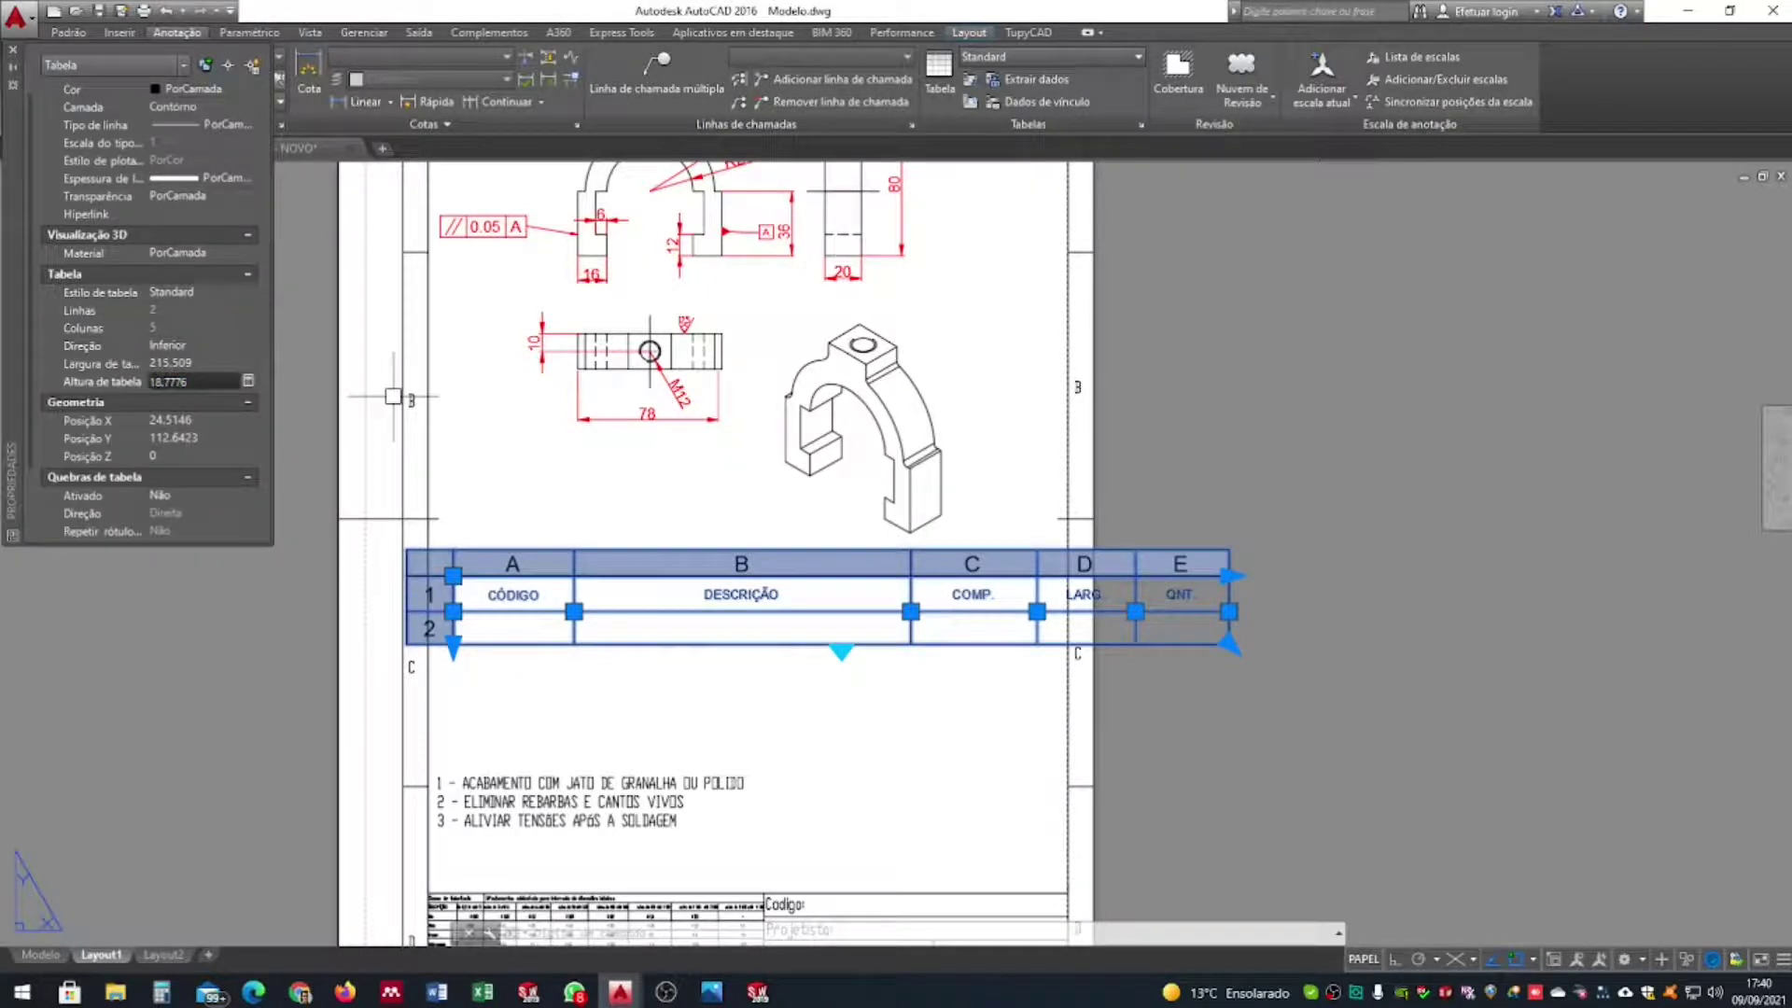
key(Return)
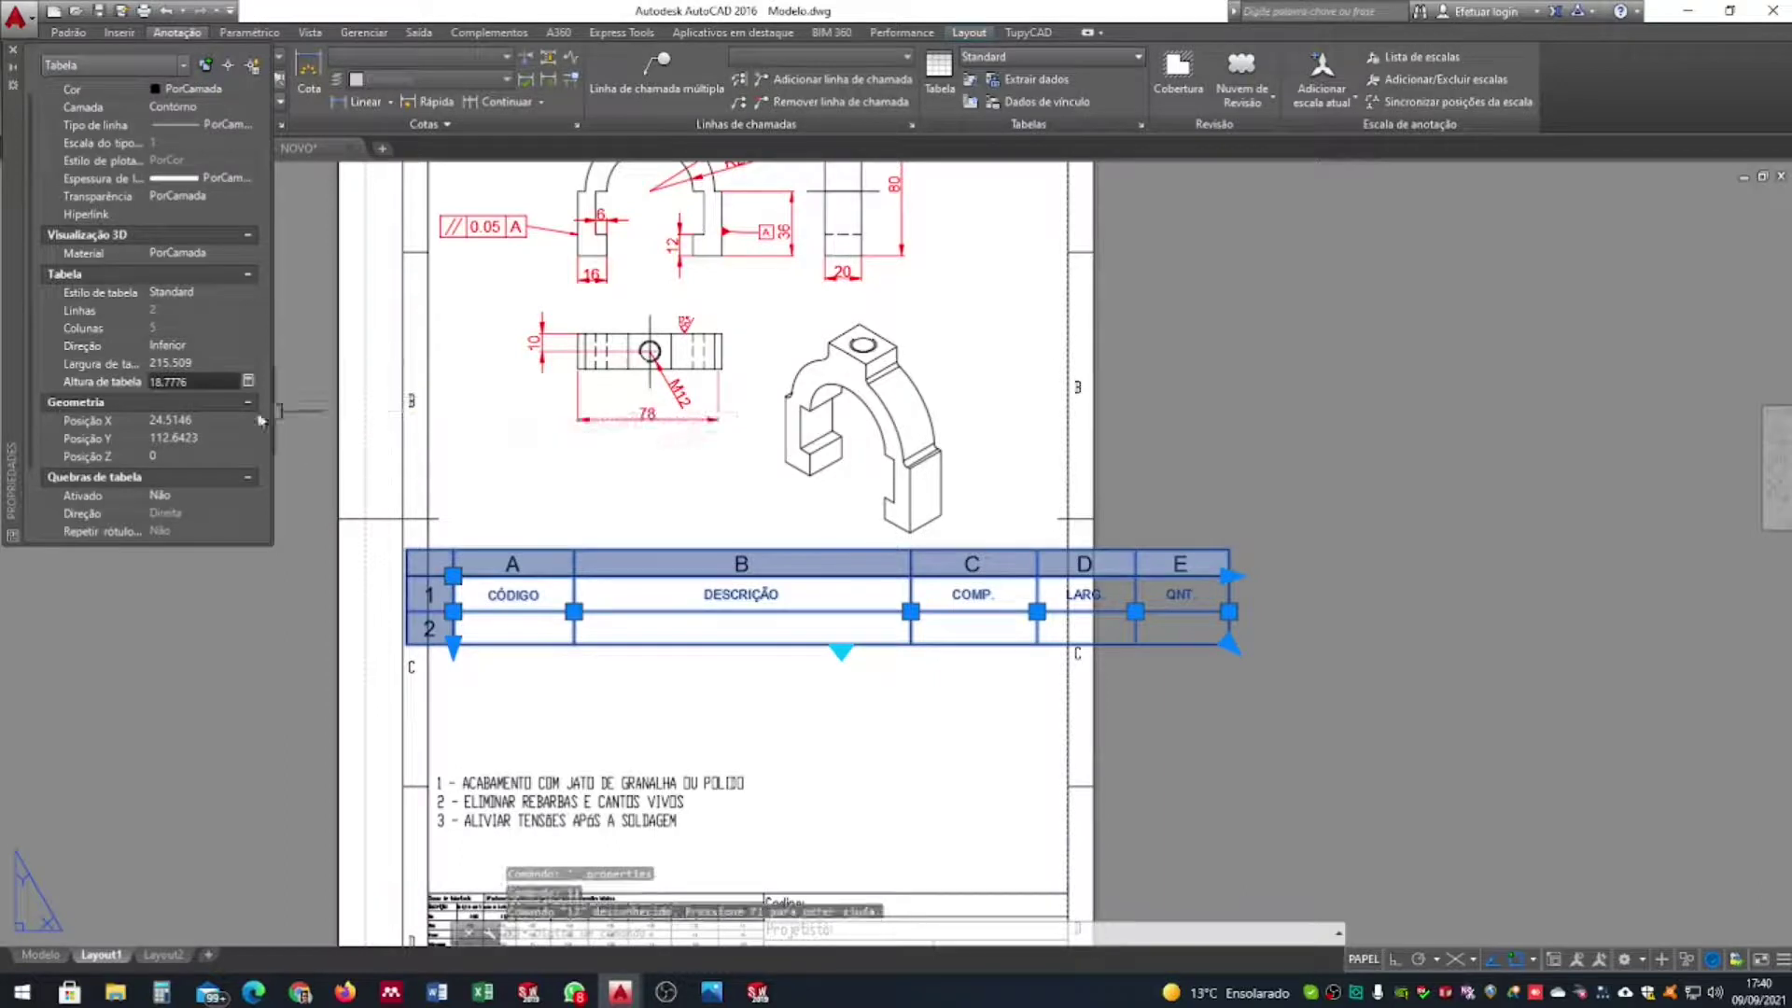
text(12)
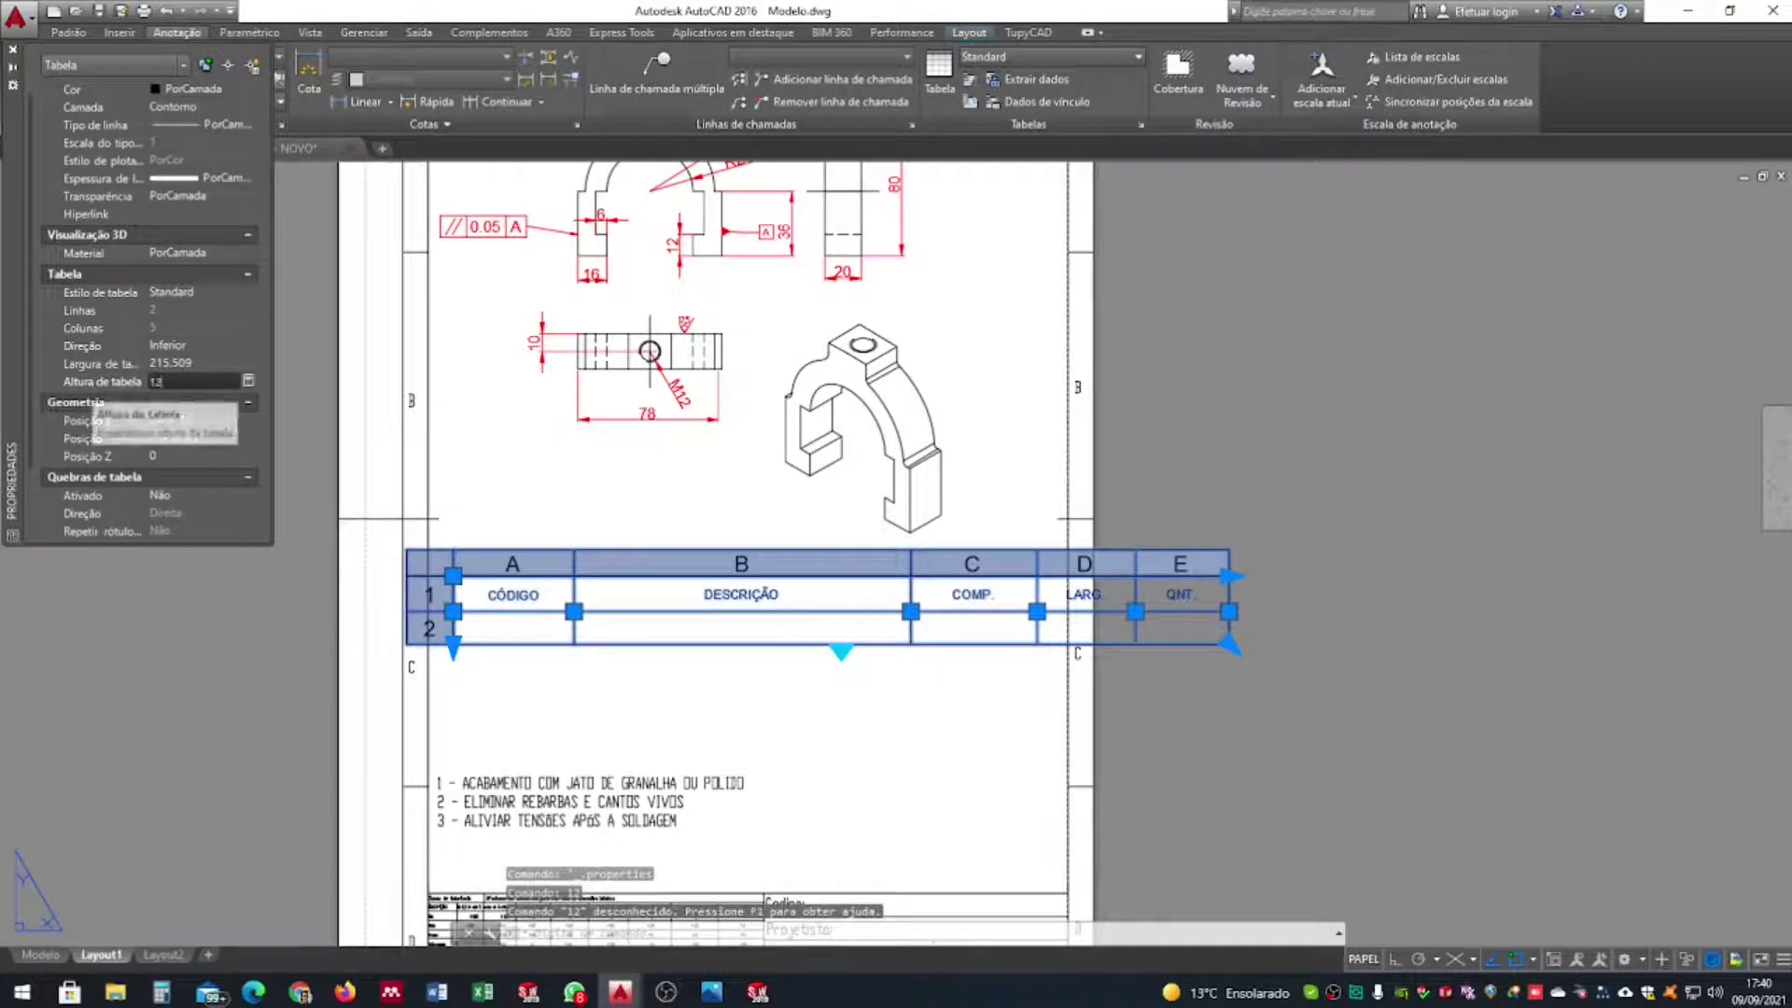
click(218, 364)
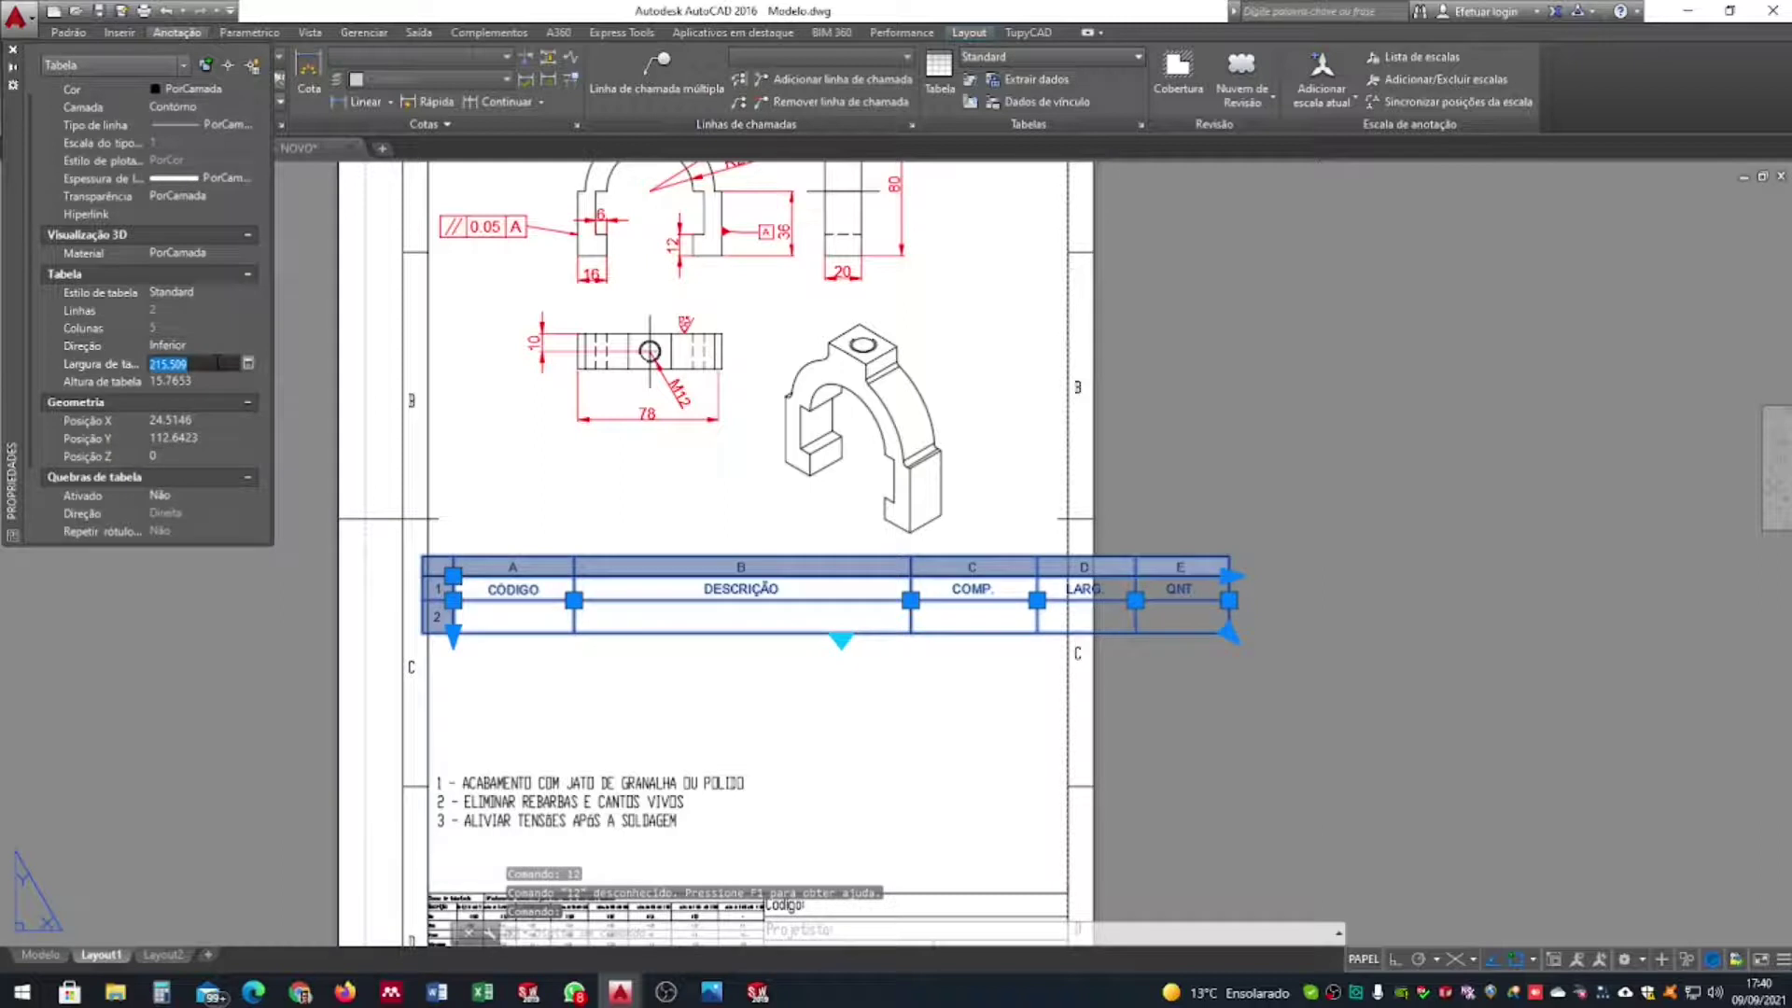
Try to reduce the parts table's height further, and deselect the table
click(198, 381)
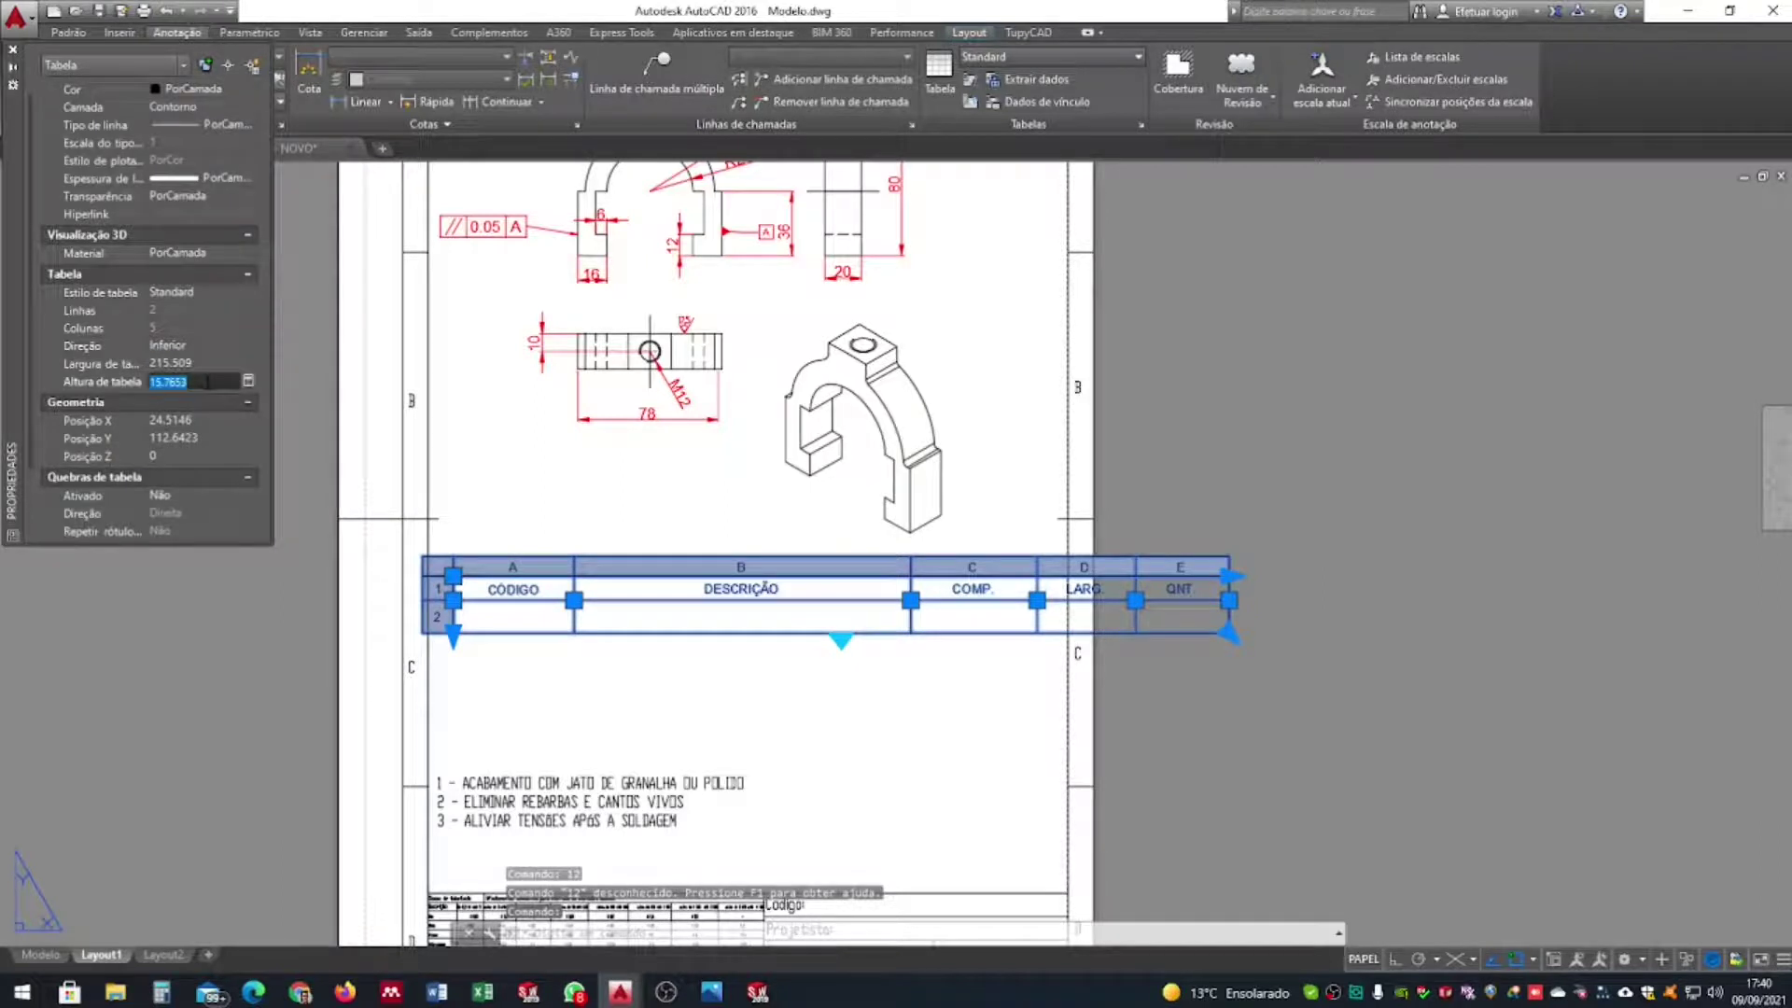
text(13)
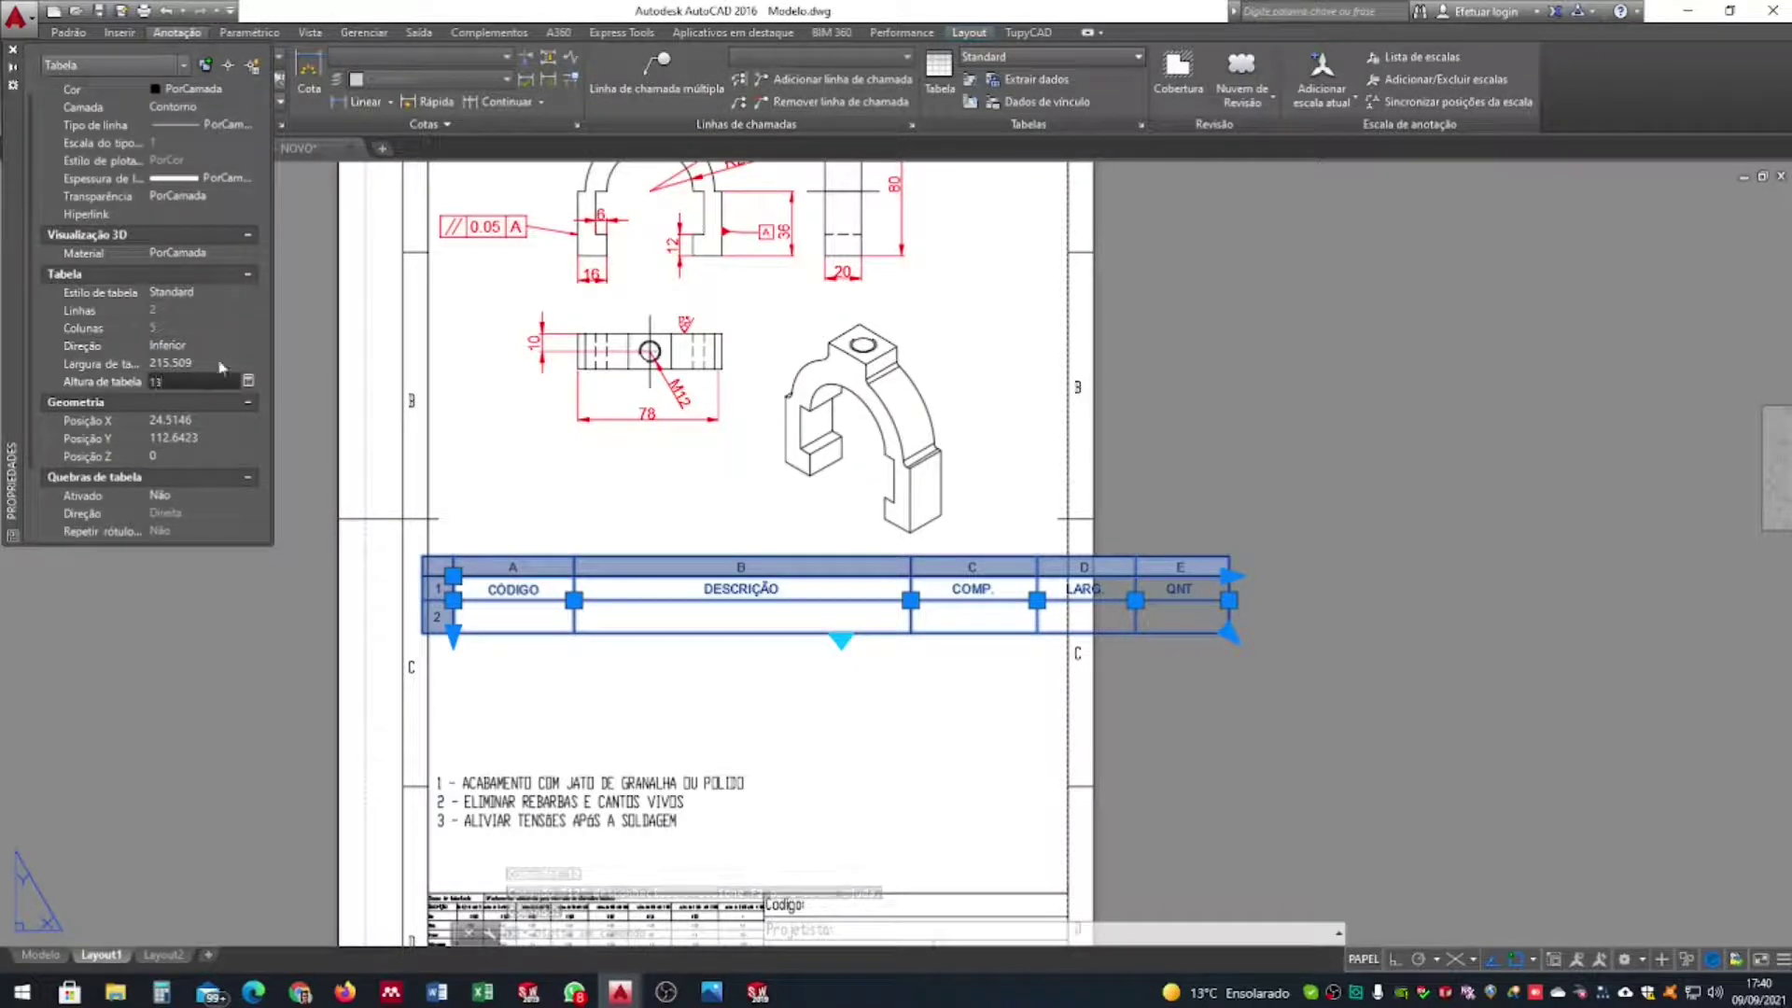
click(221, 365)
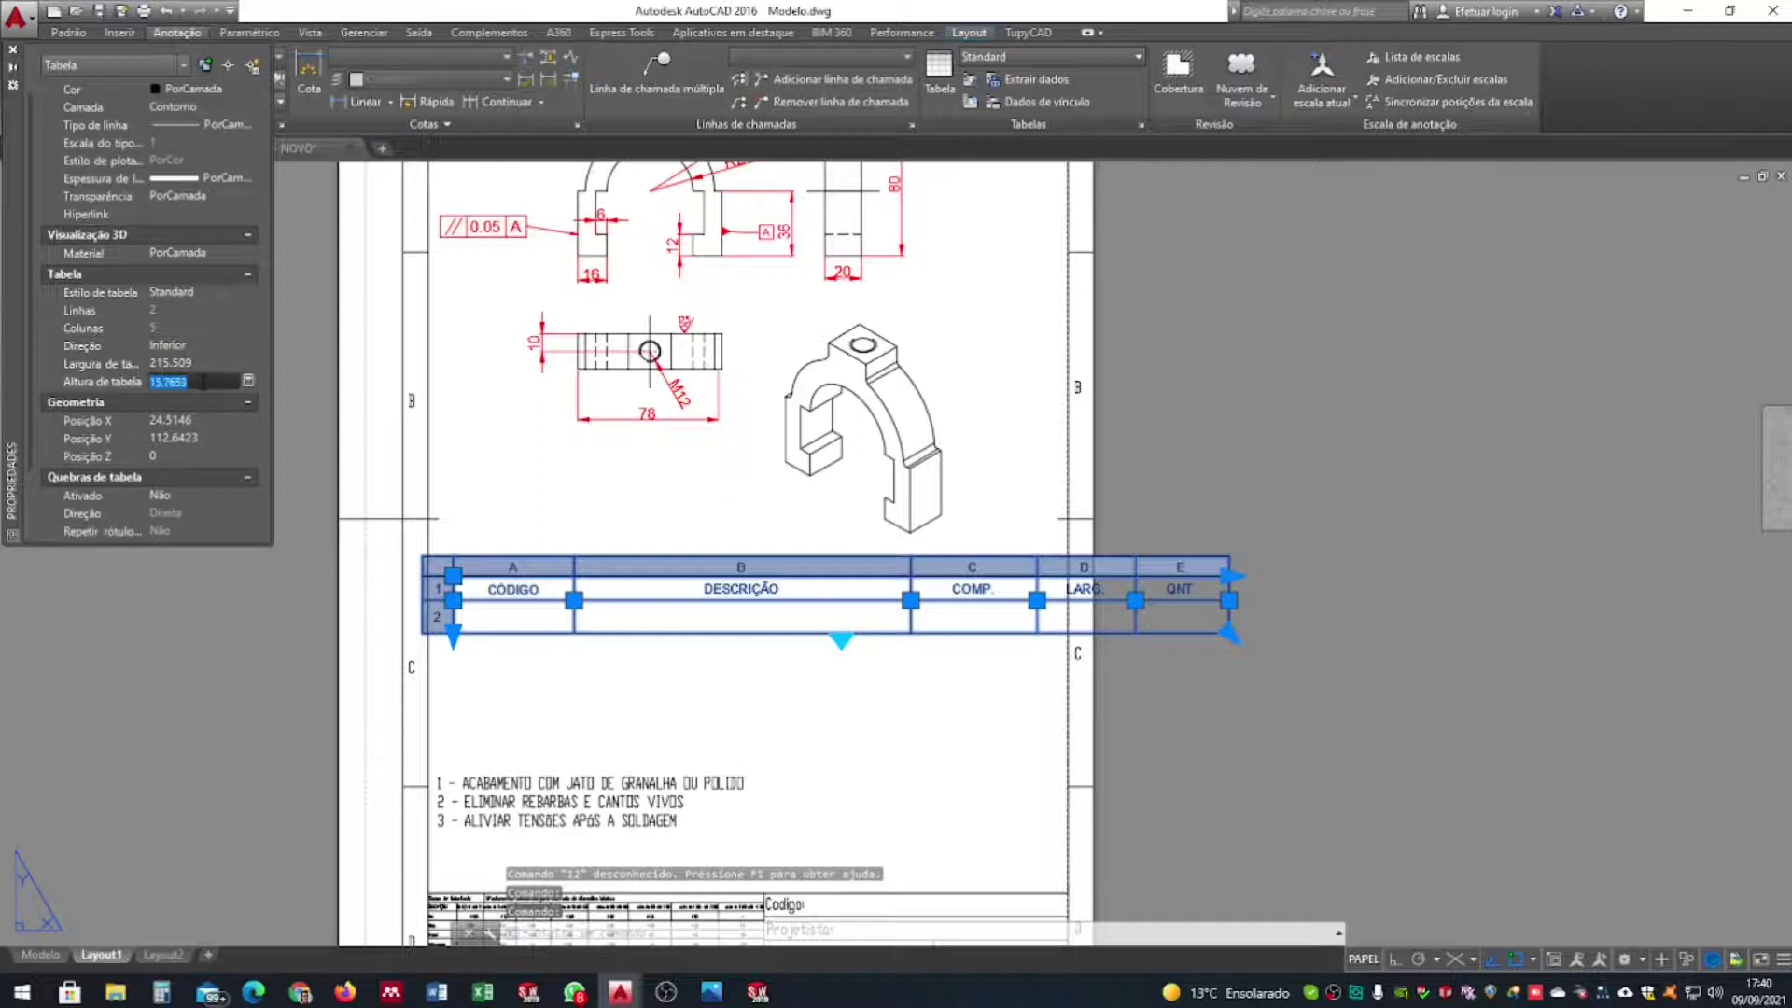
click(1305, 644)
key(Escape)
key(Escape)
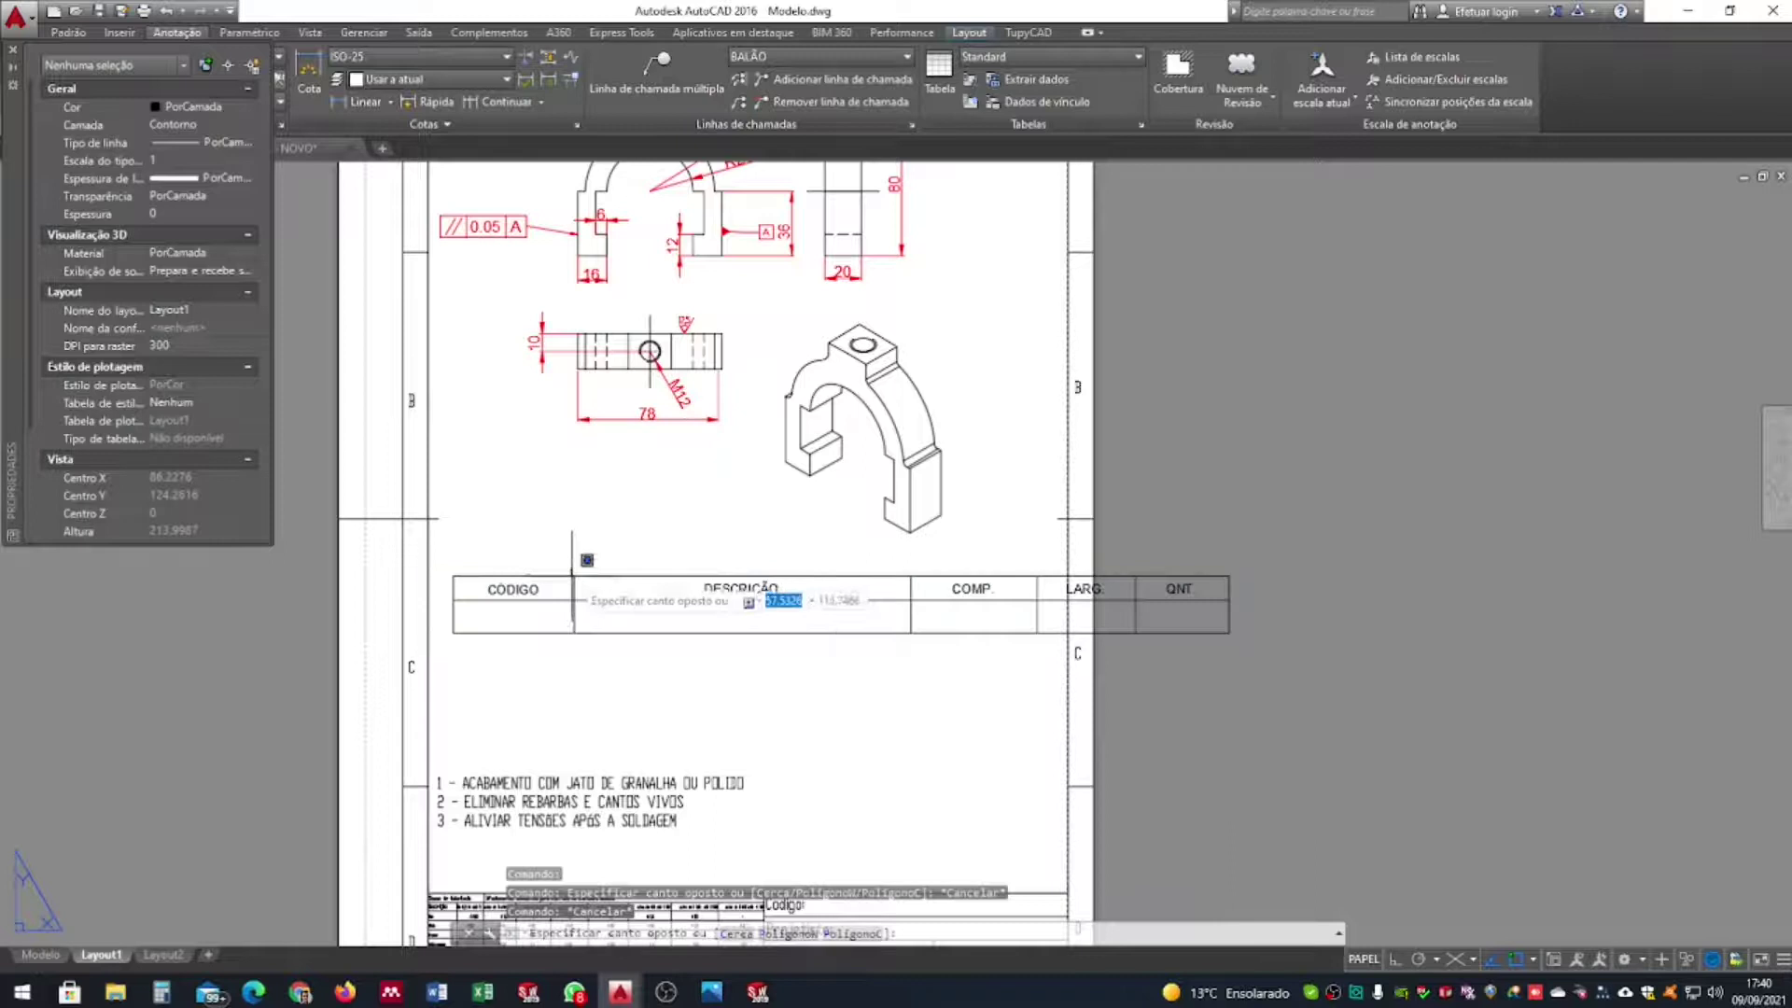
Narrow the CÓDIGO column to fit its header closely and shorten the DESCRIÇÃO column
click(588, 578)
click(579, 566)
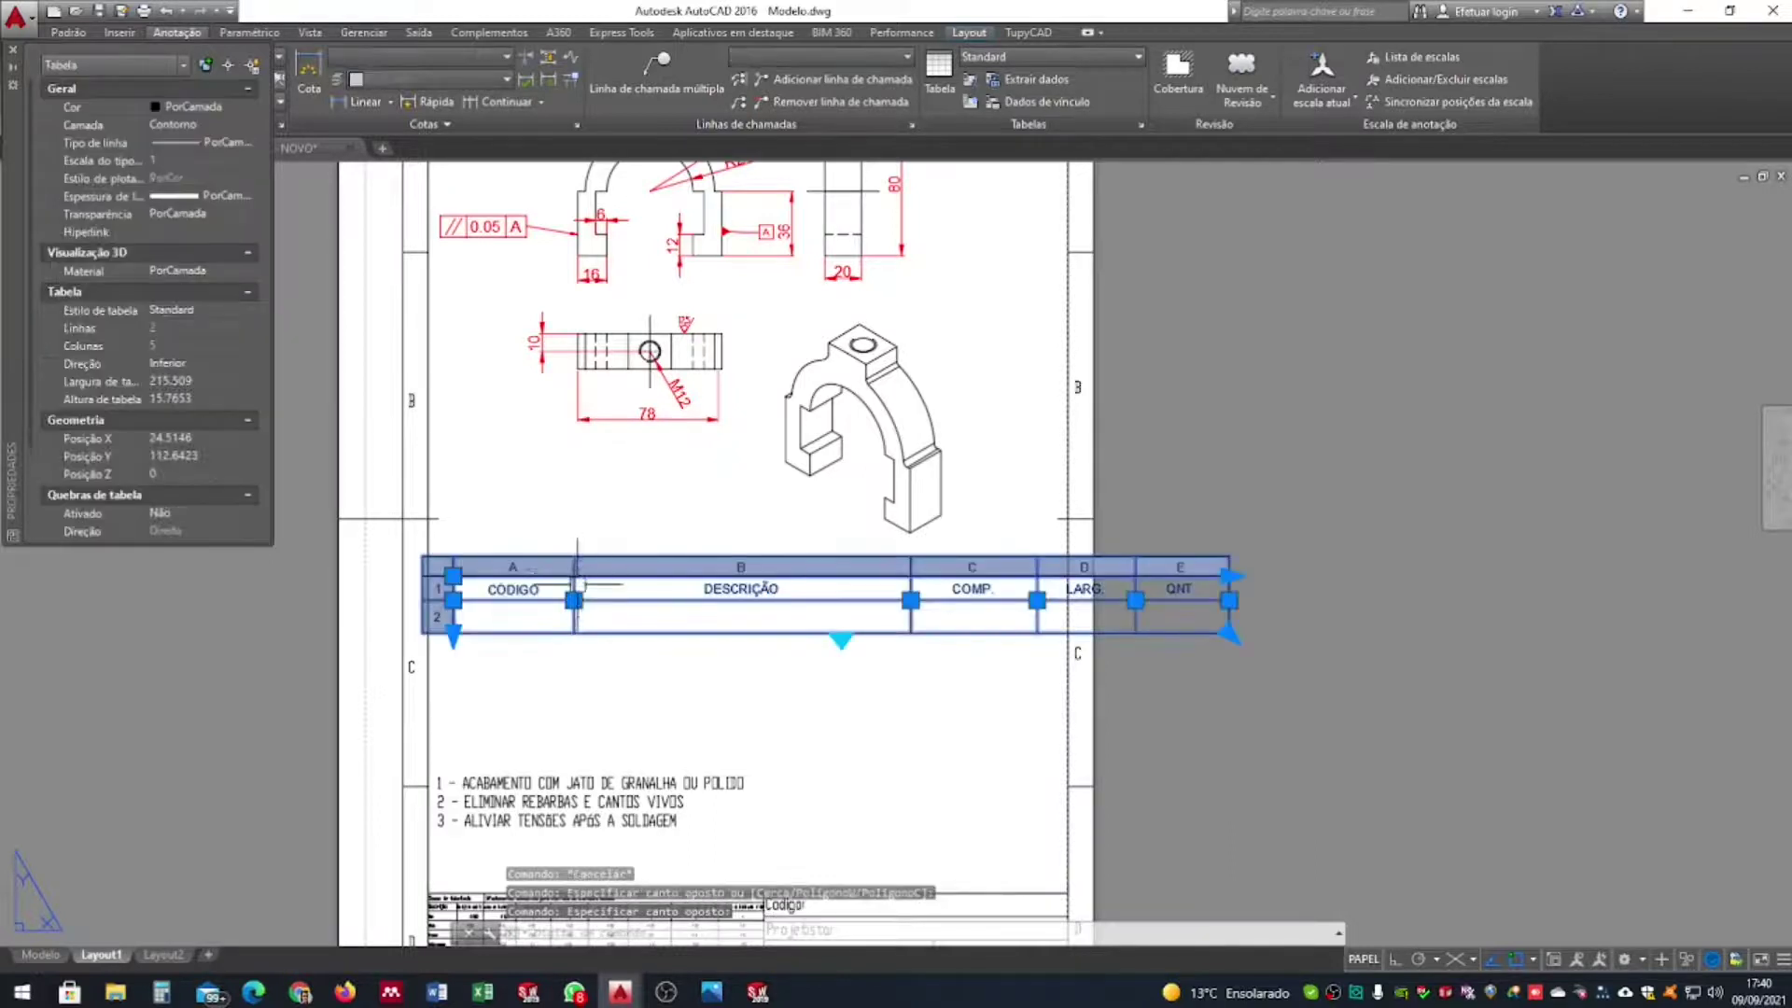
click(574, 600)
click(545, 600)
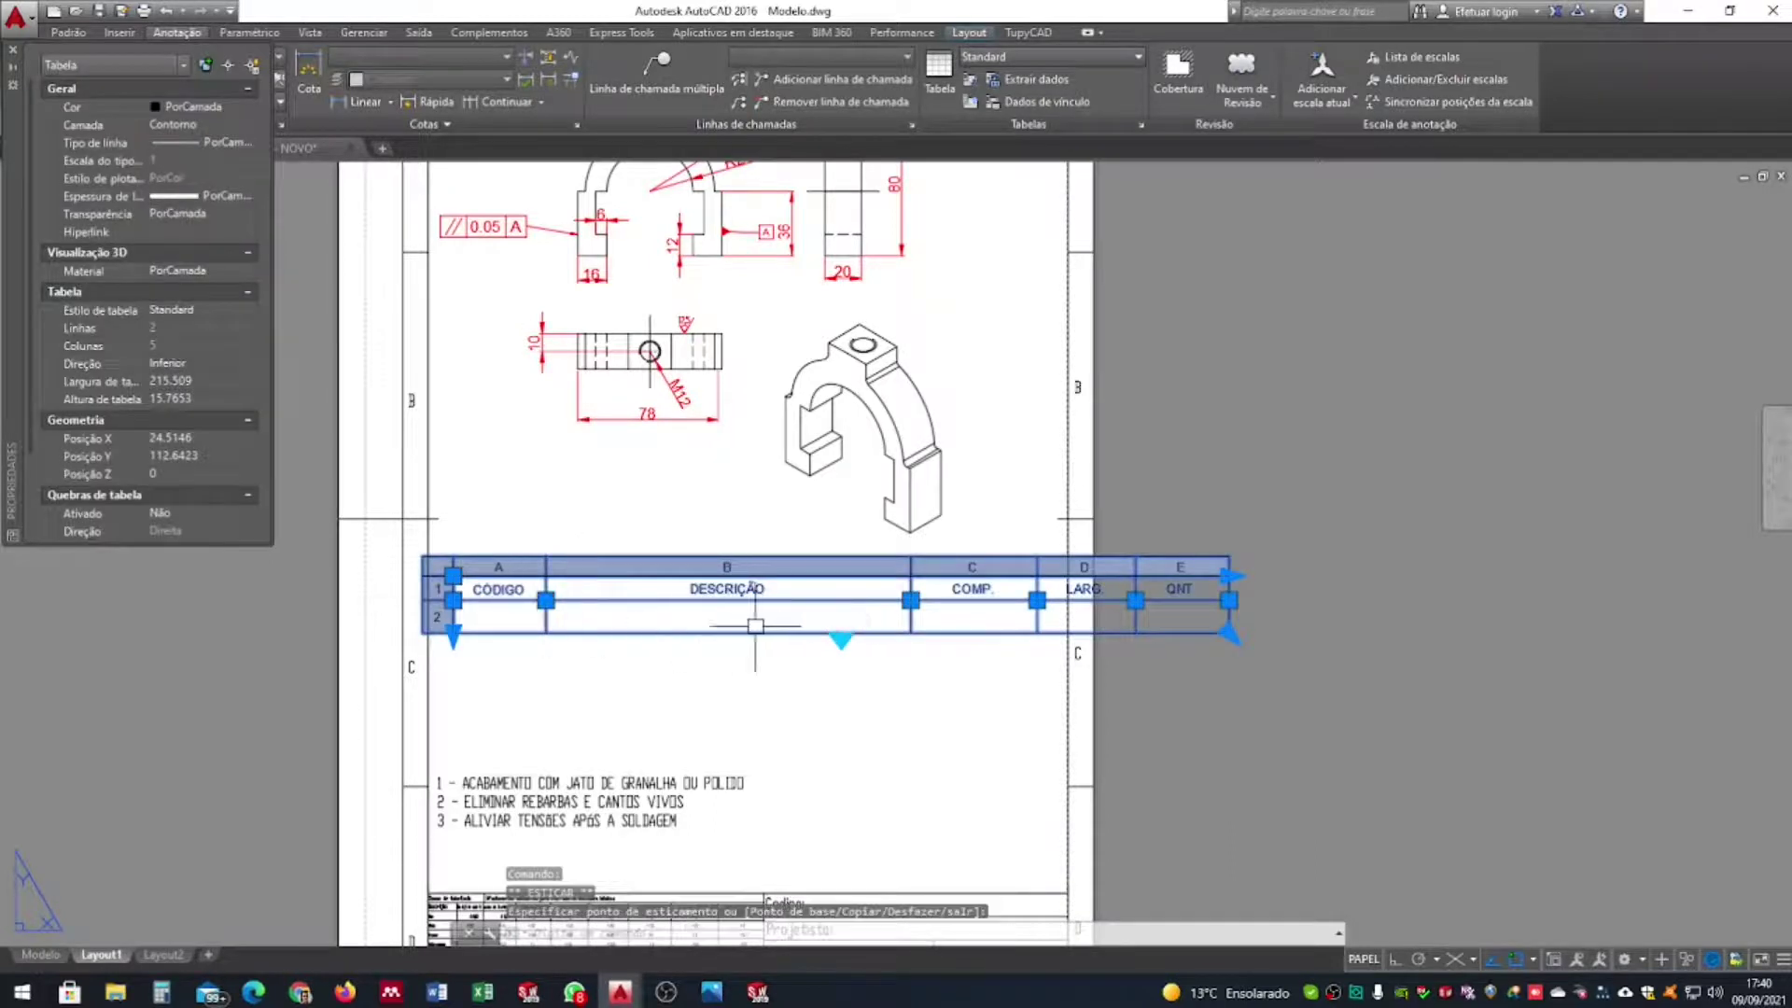
click(911, 600)
click(820, 600)
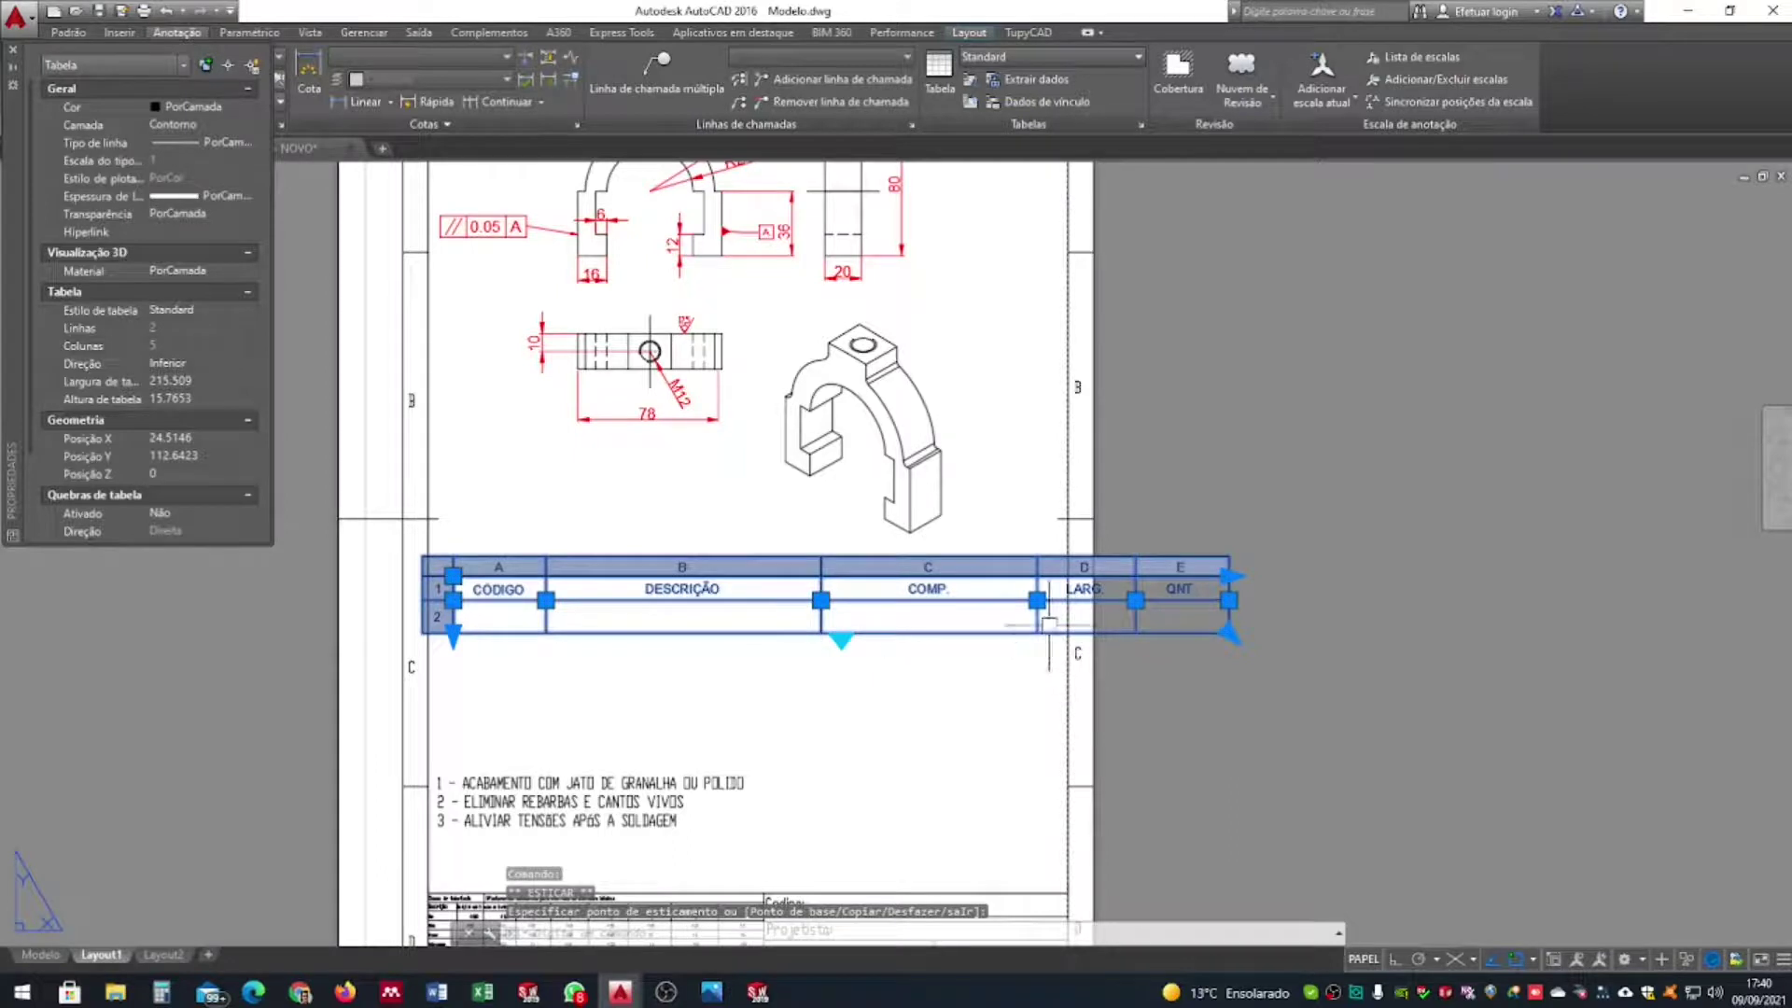
Narrow the COMP., LARG. and QNT. columns to similar widths, ending the table at the sheet frame's inner edge
click(1036, 600)
click(932, 600)
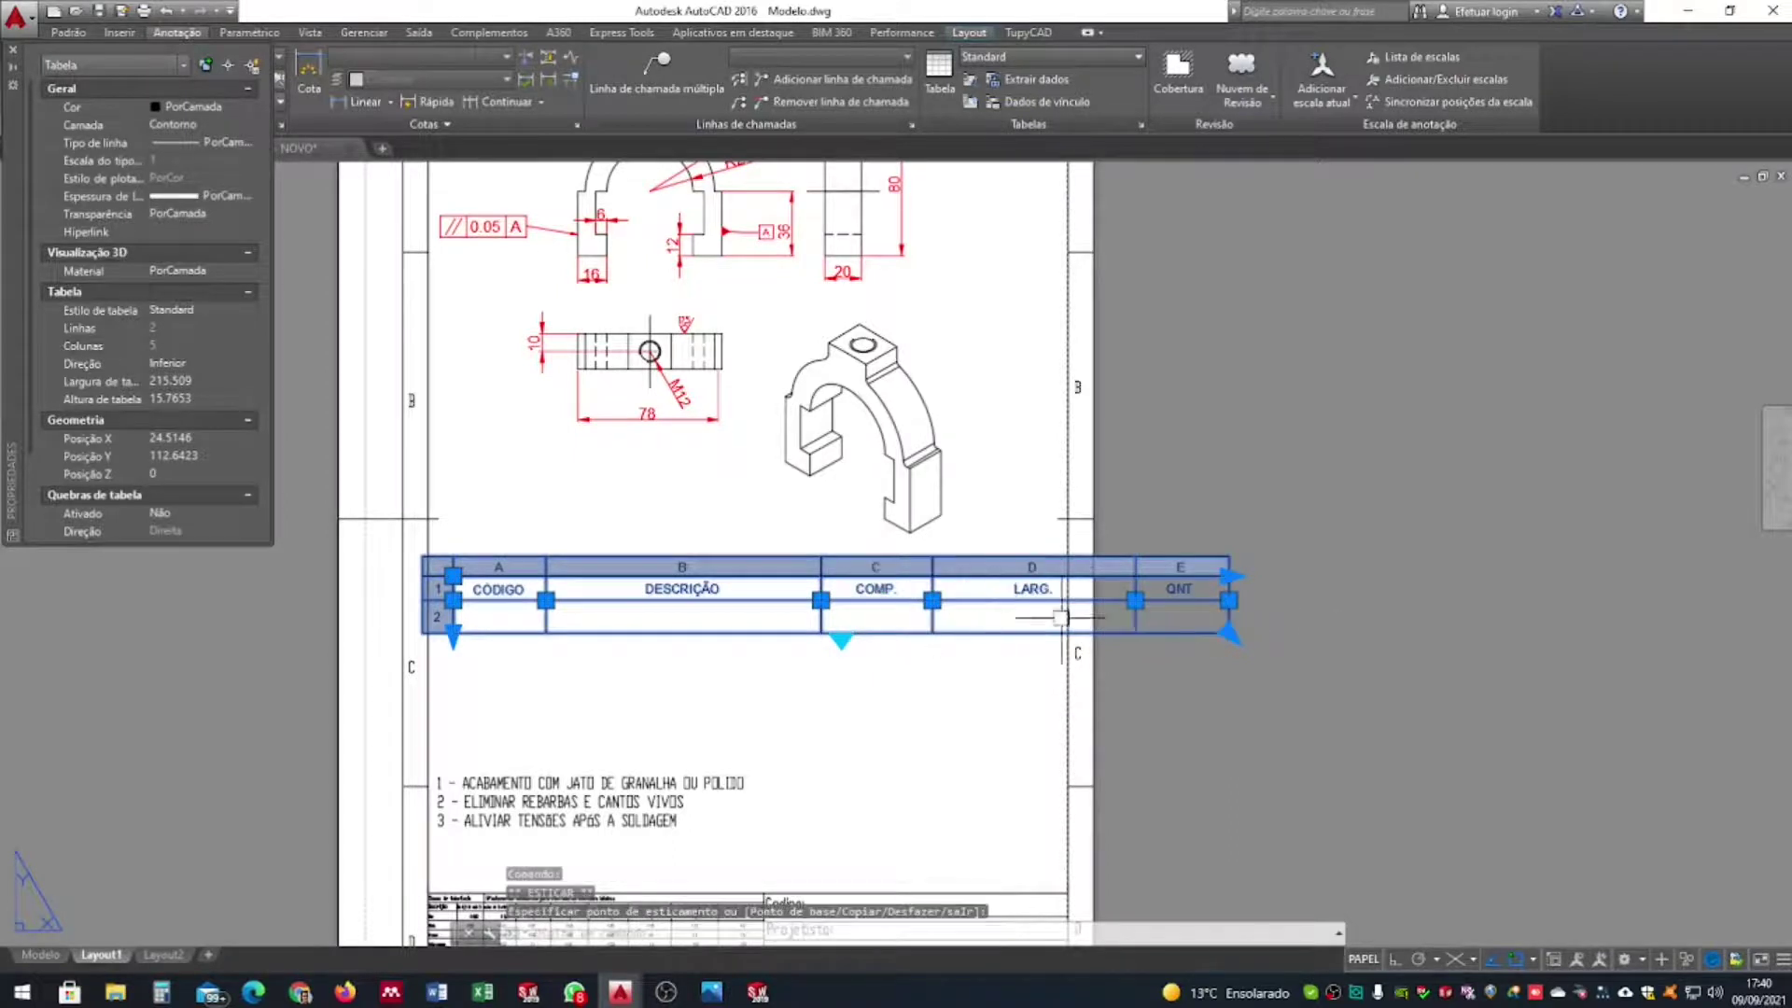
click(931, 600)
click(902, 600)
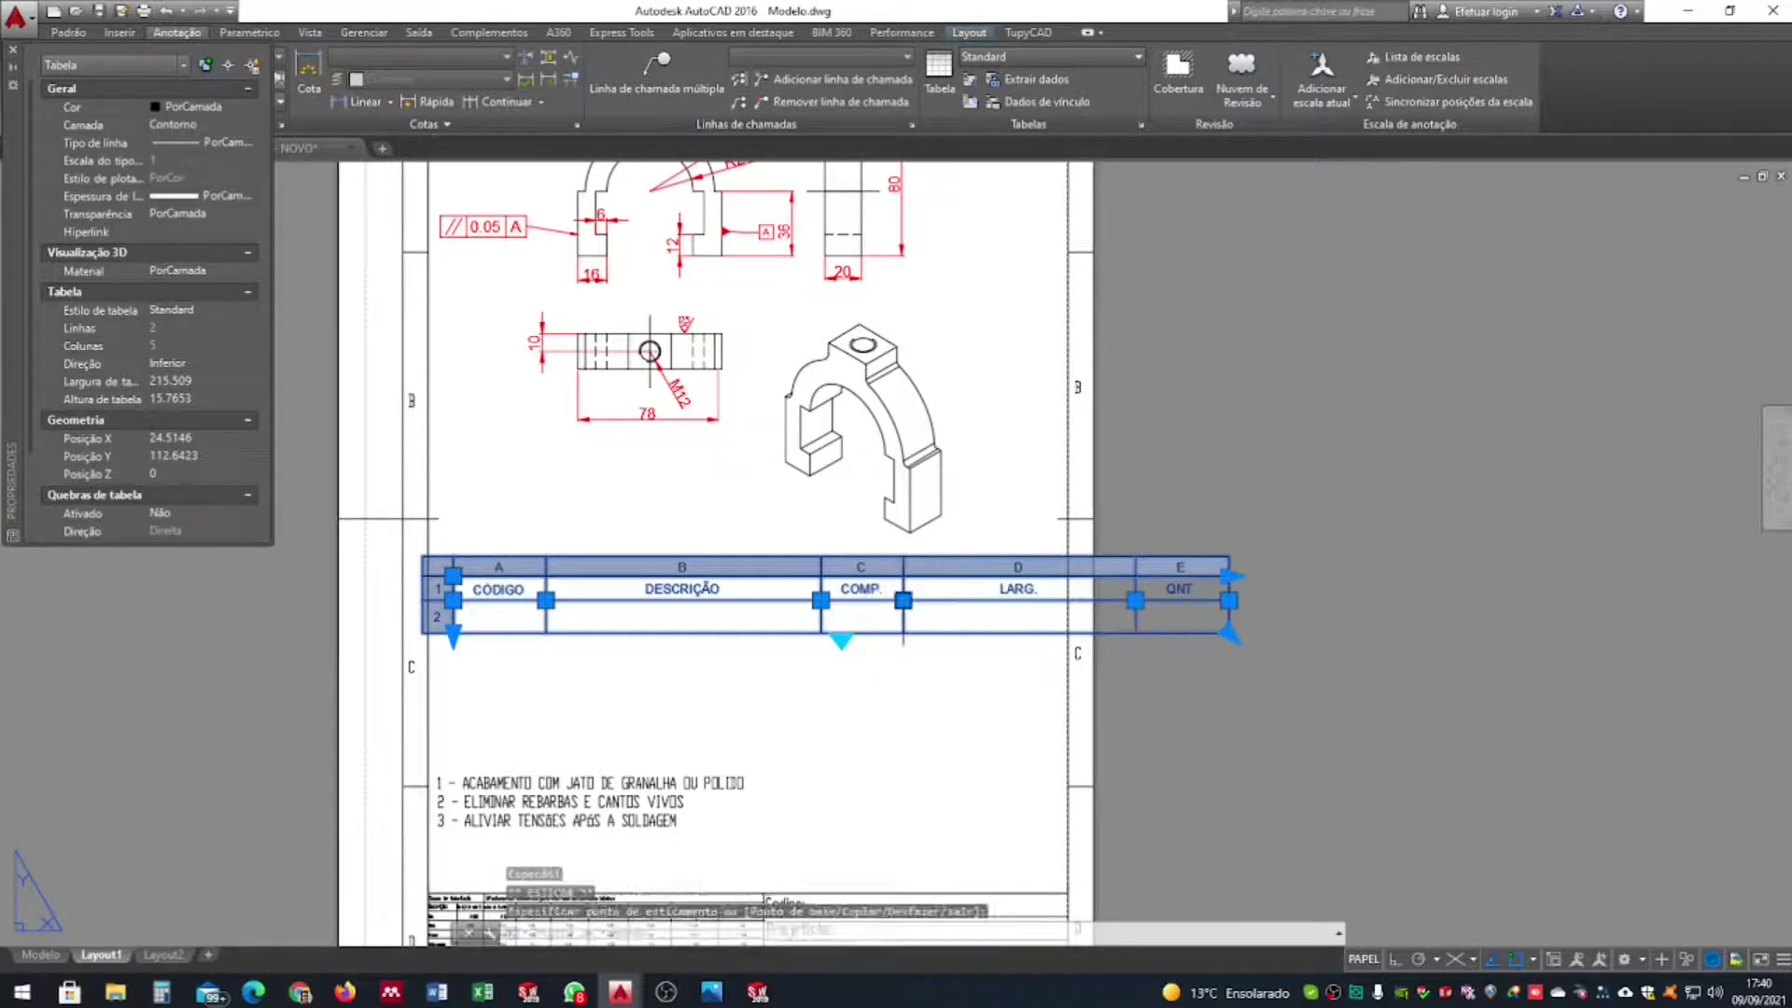
click(1134, 600)
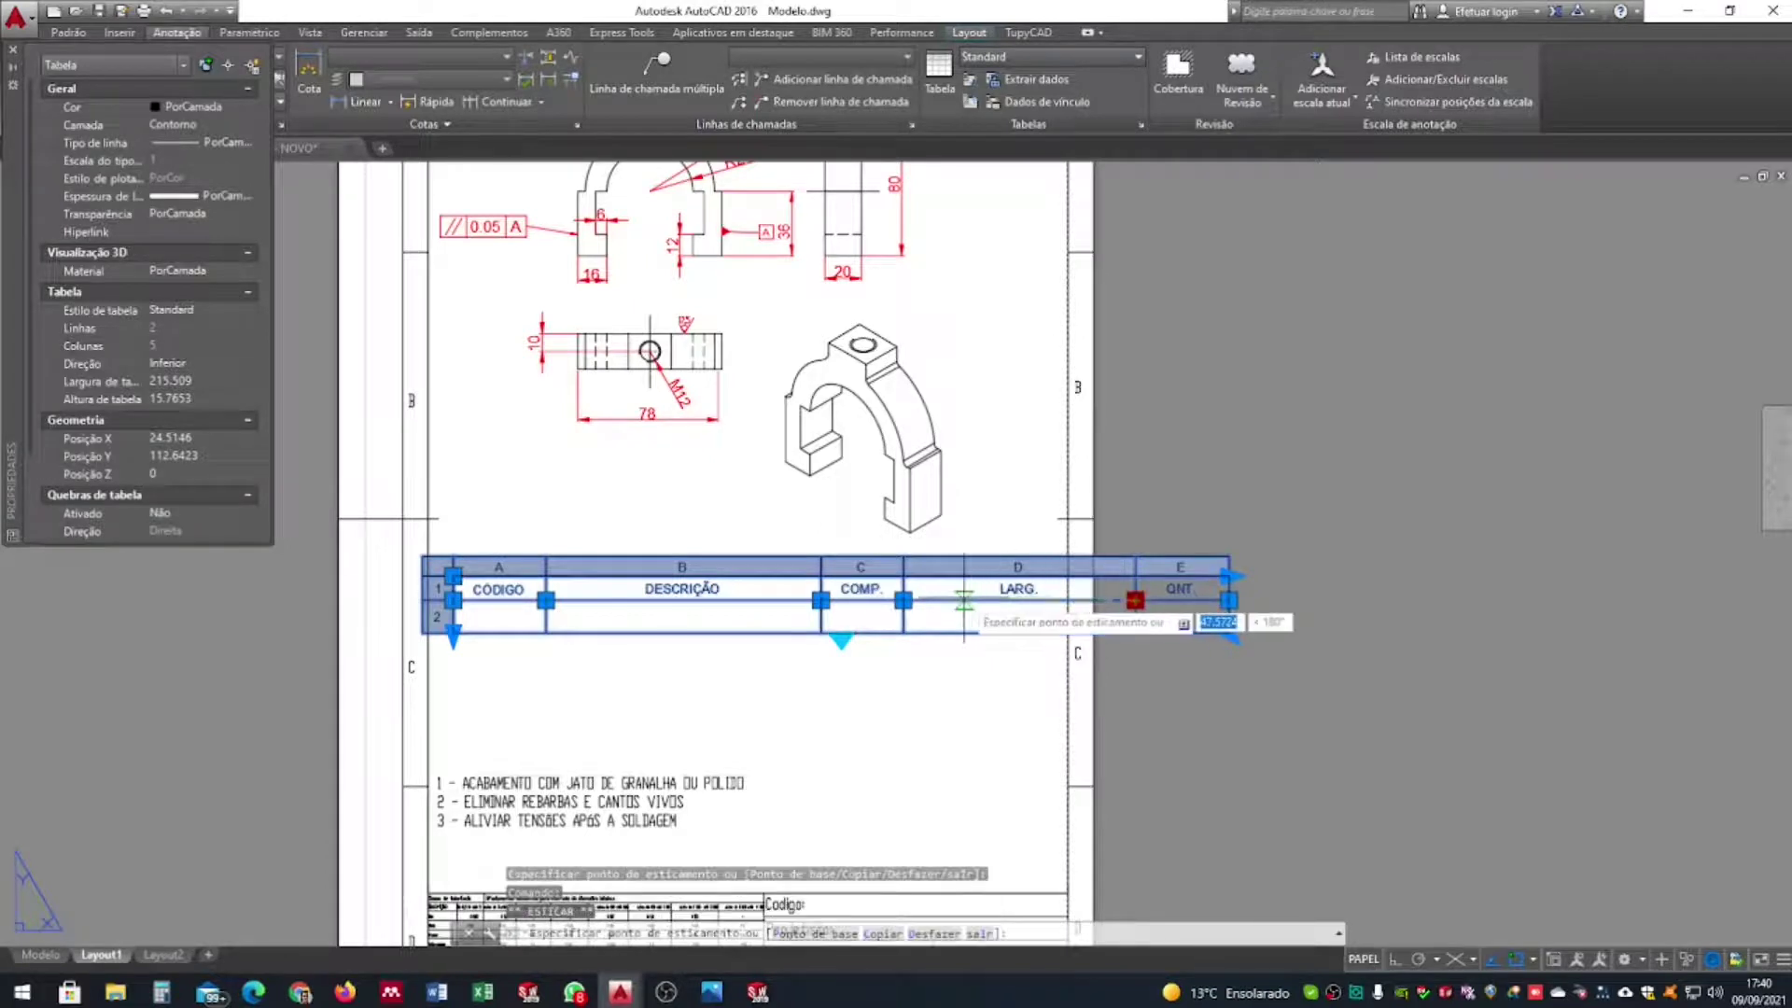
click(984, 600)
click(1229, 600)
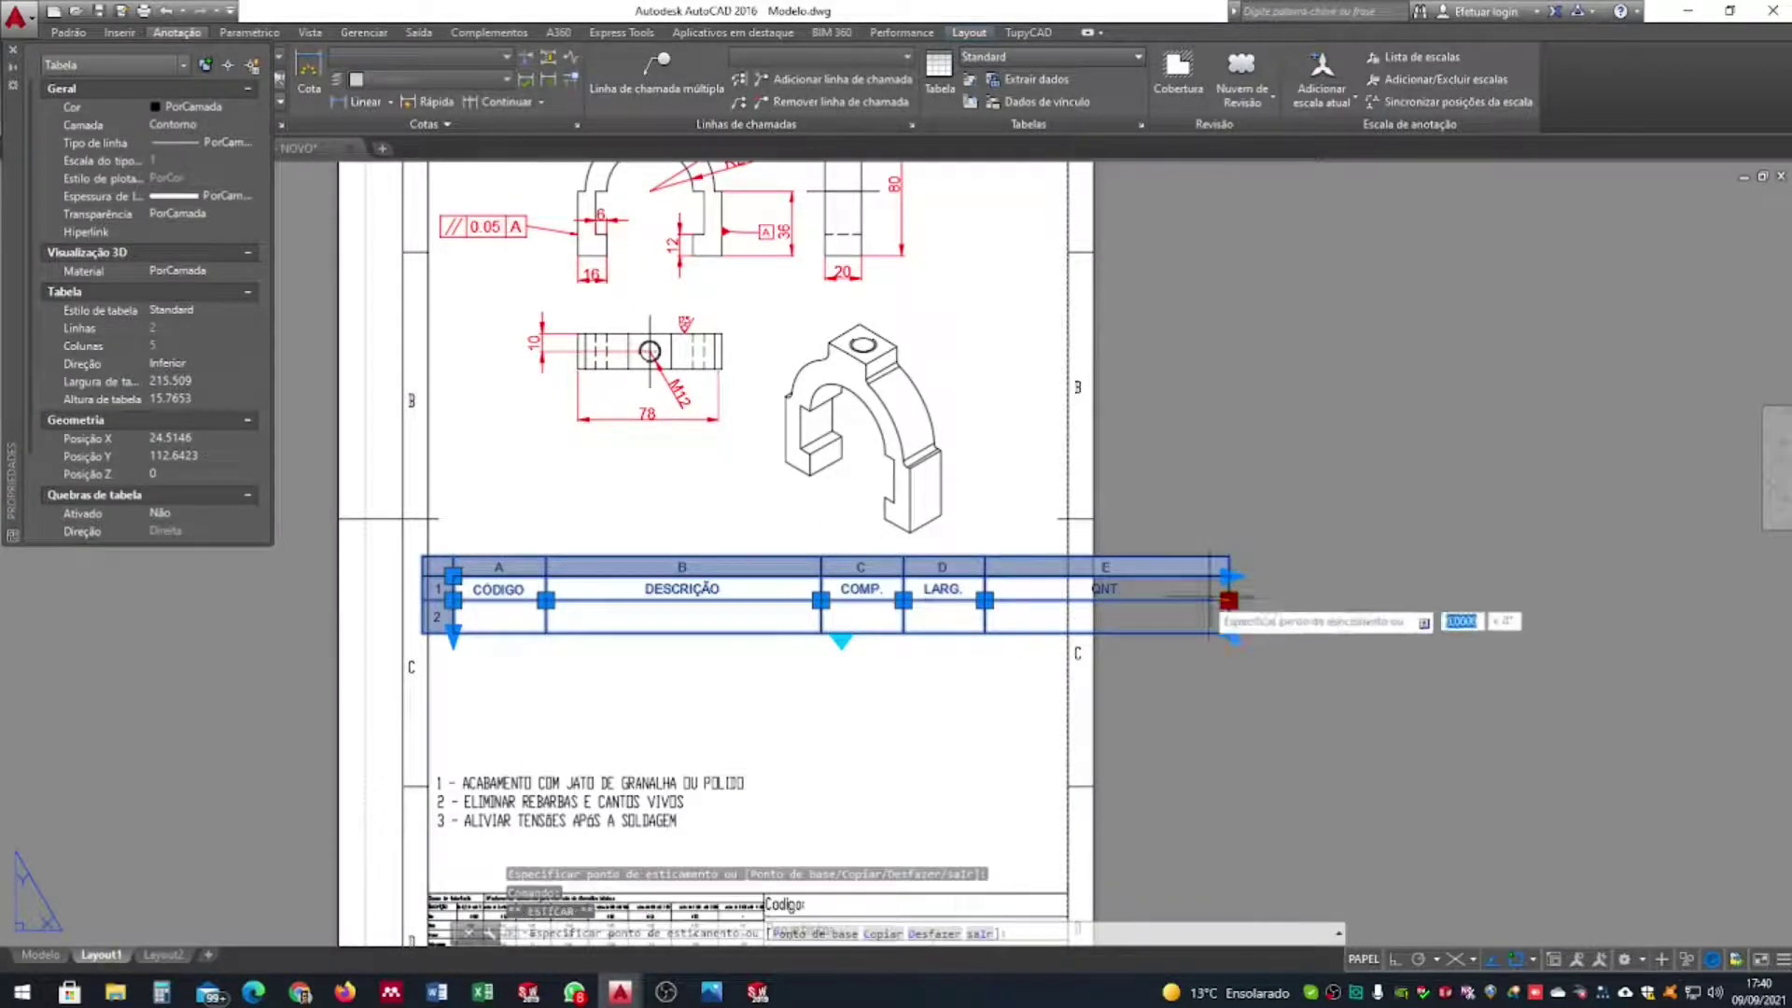
click(1068, 600)
key(Escape)
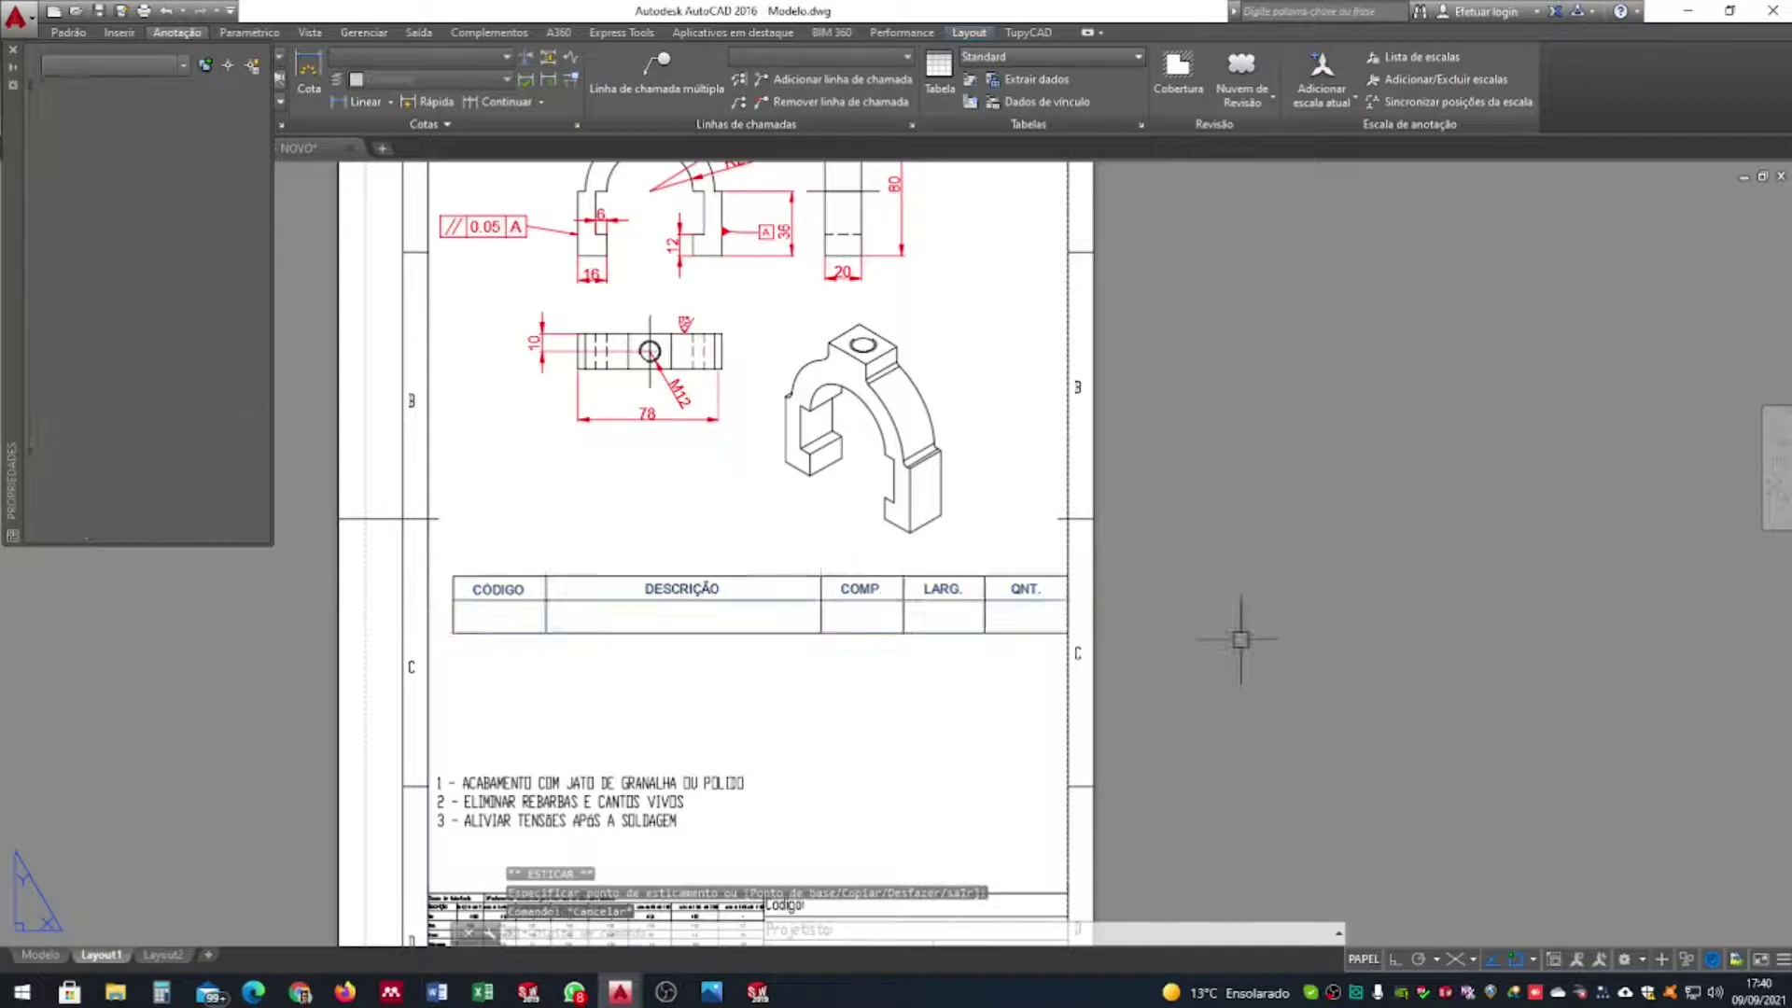
Move the parts table by its CÓDIGO-side top corner so it rests on the title block against the frame edge
middle_drag(832, 640, 925, 537)
click(778, 534)
click(690, 485)
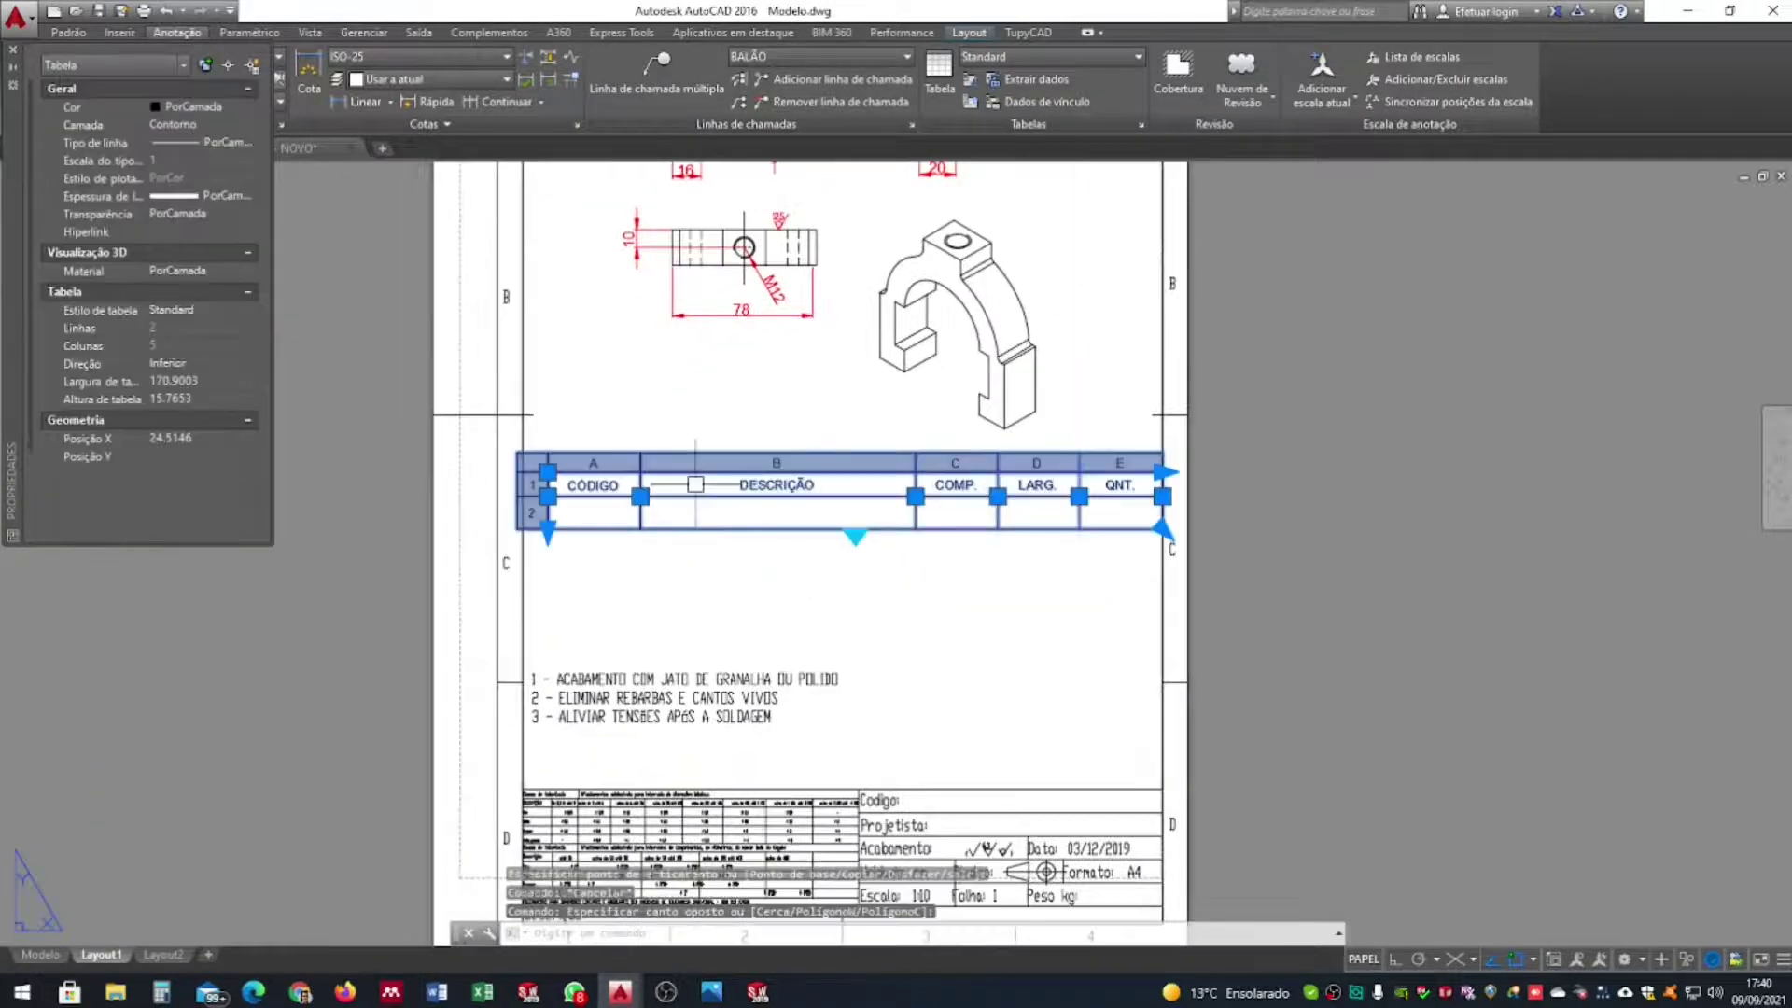
click(547, 471)
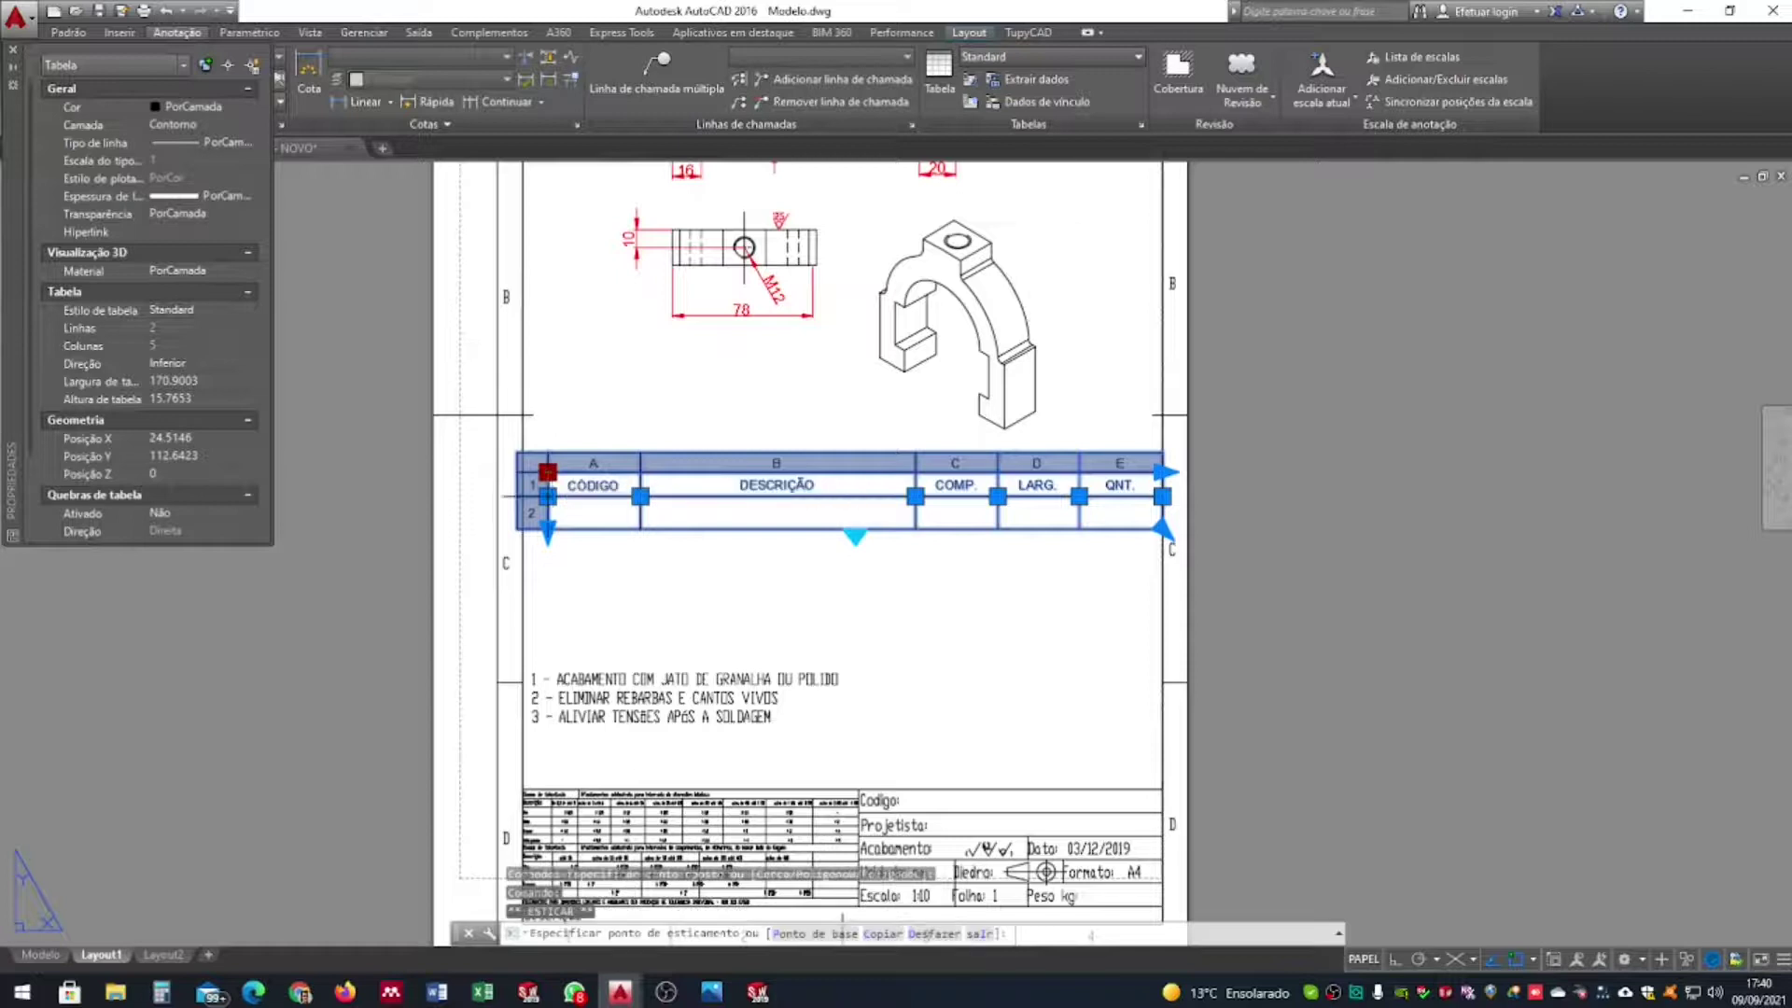
click(521, 731)
key(Escape)
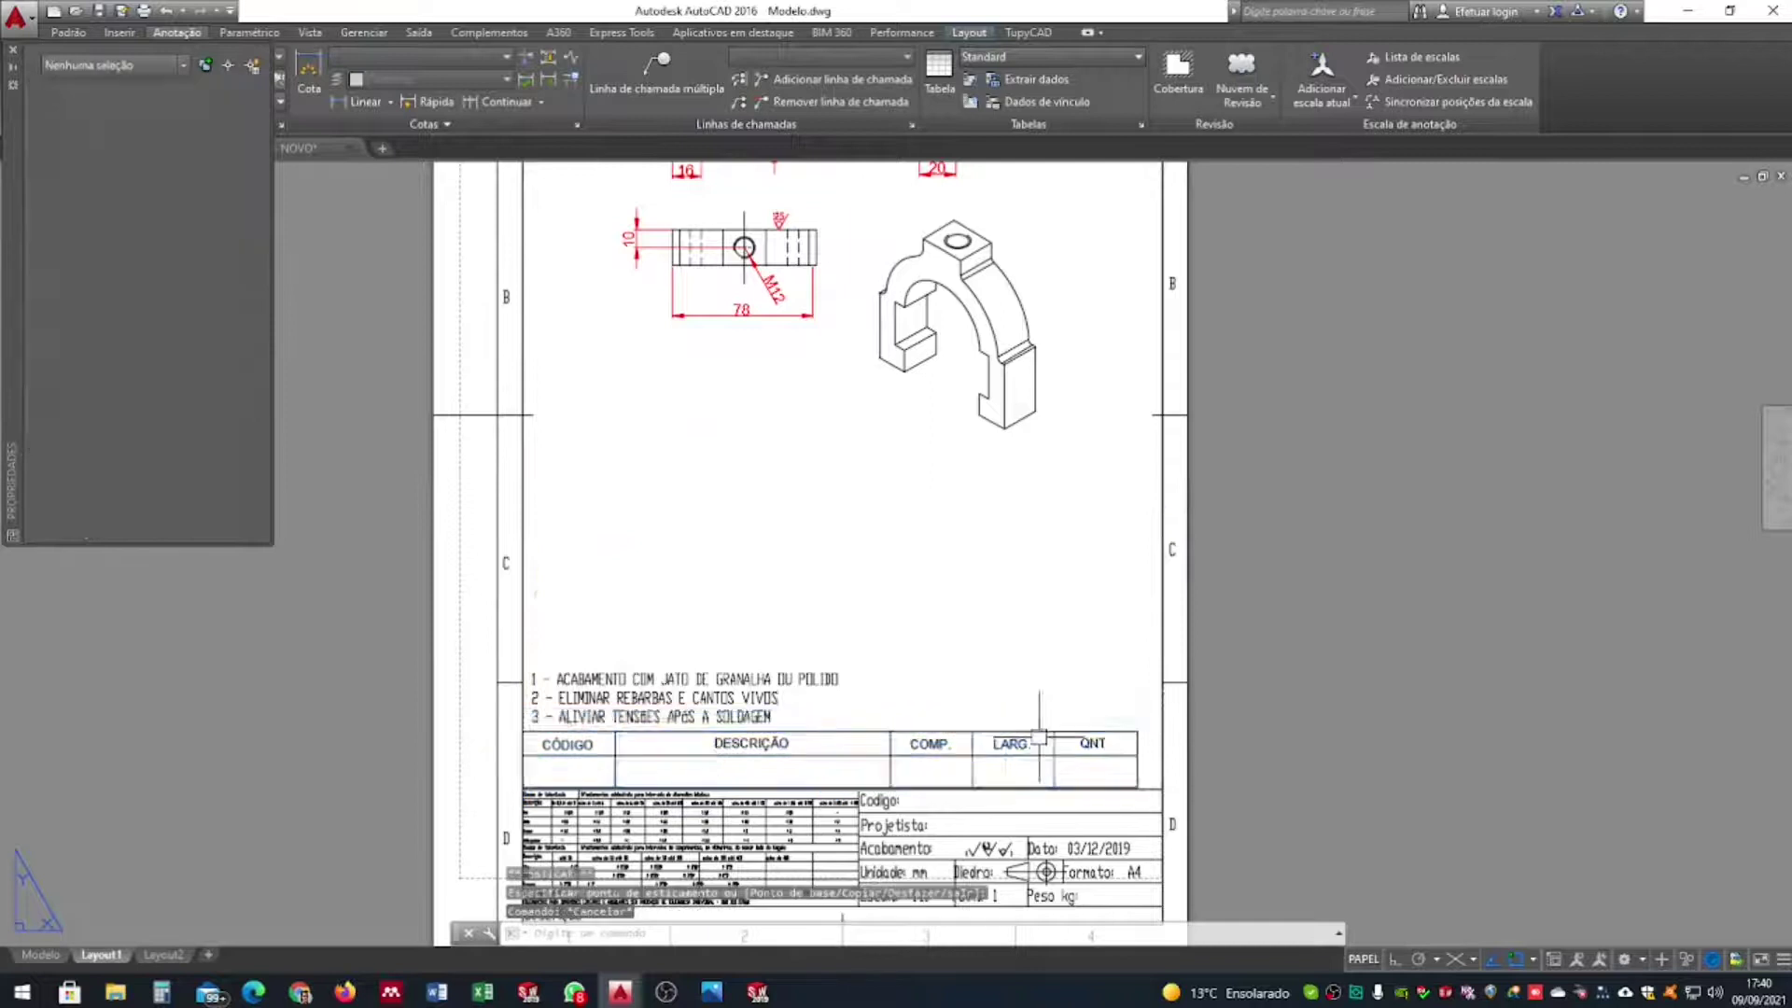
Narrow the COMP. column by shifting its border with DESCRIÇÃO toward the COMP. header text
scroll(1109, 750, up, 3)
middle_drag(1071, 724, 1191, 514)
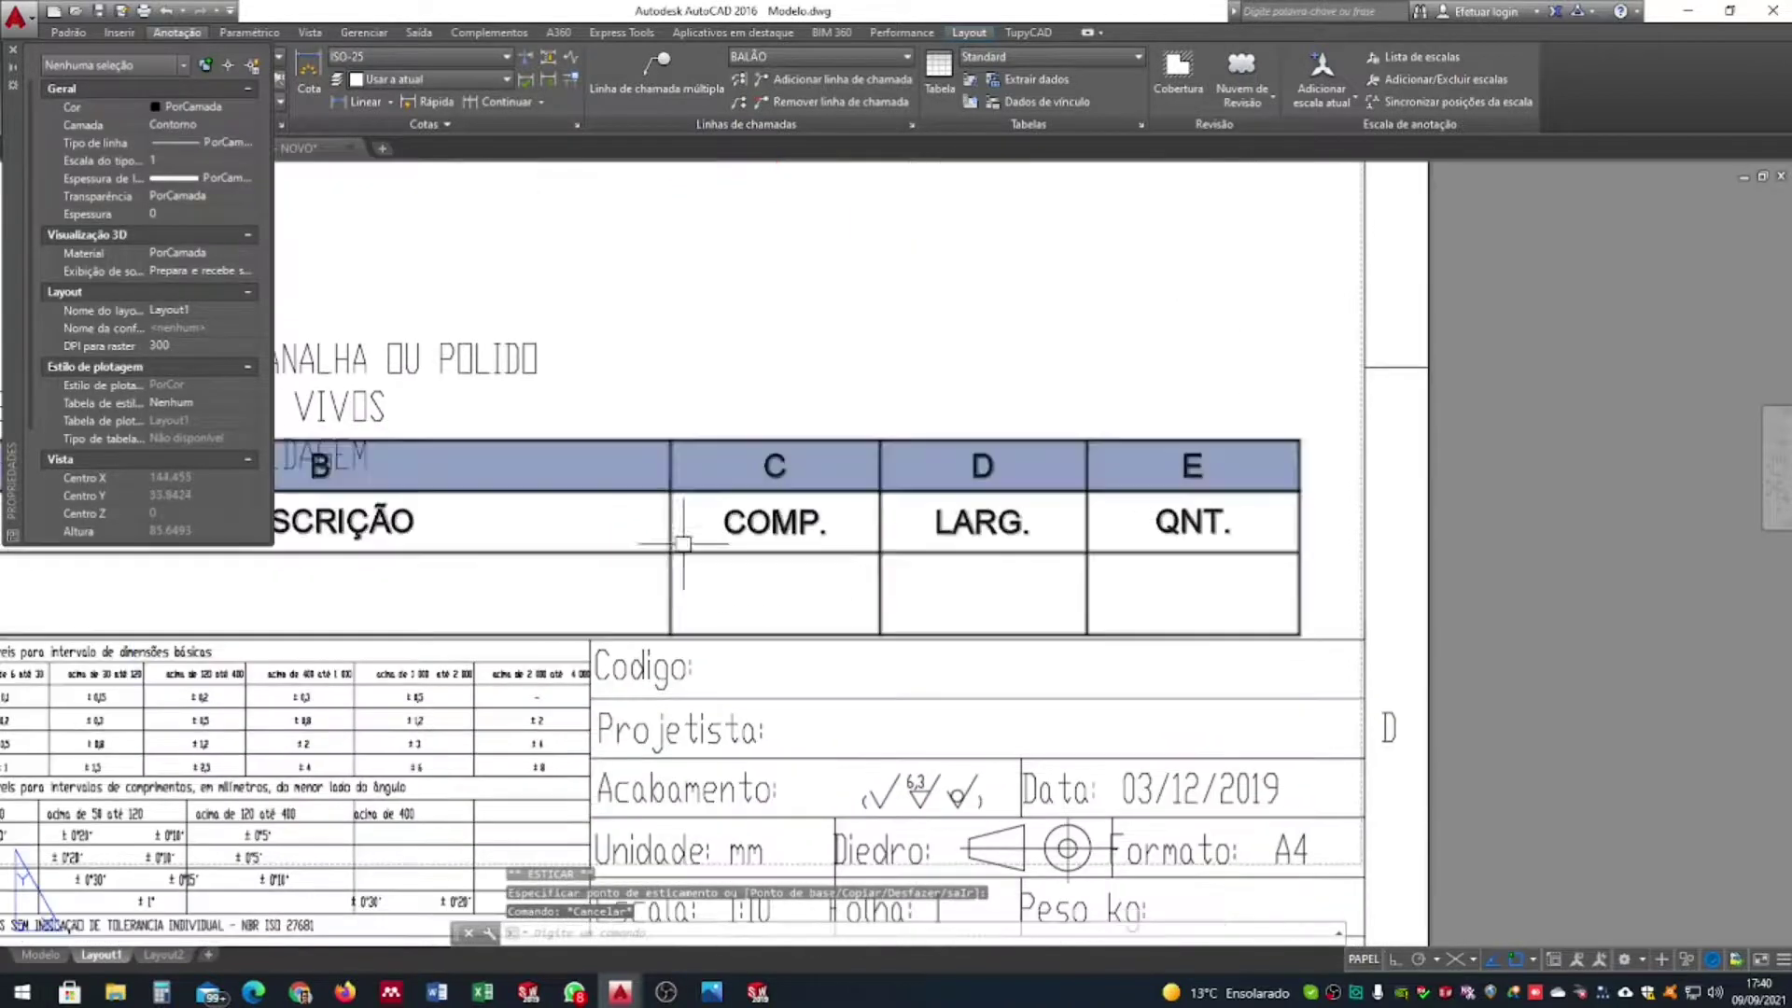
click(665, 521)
click(670, 553)
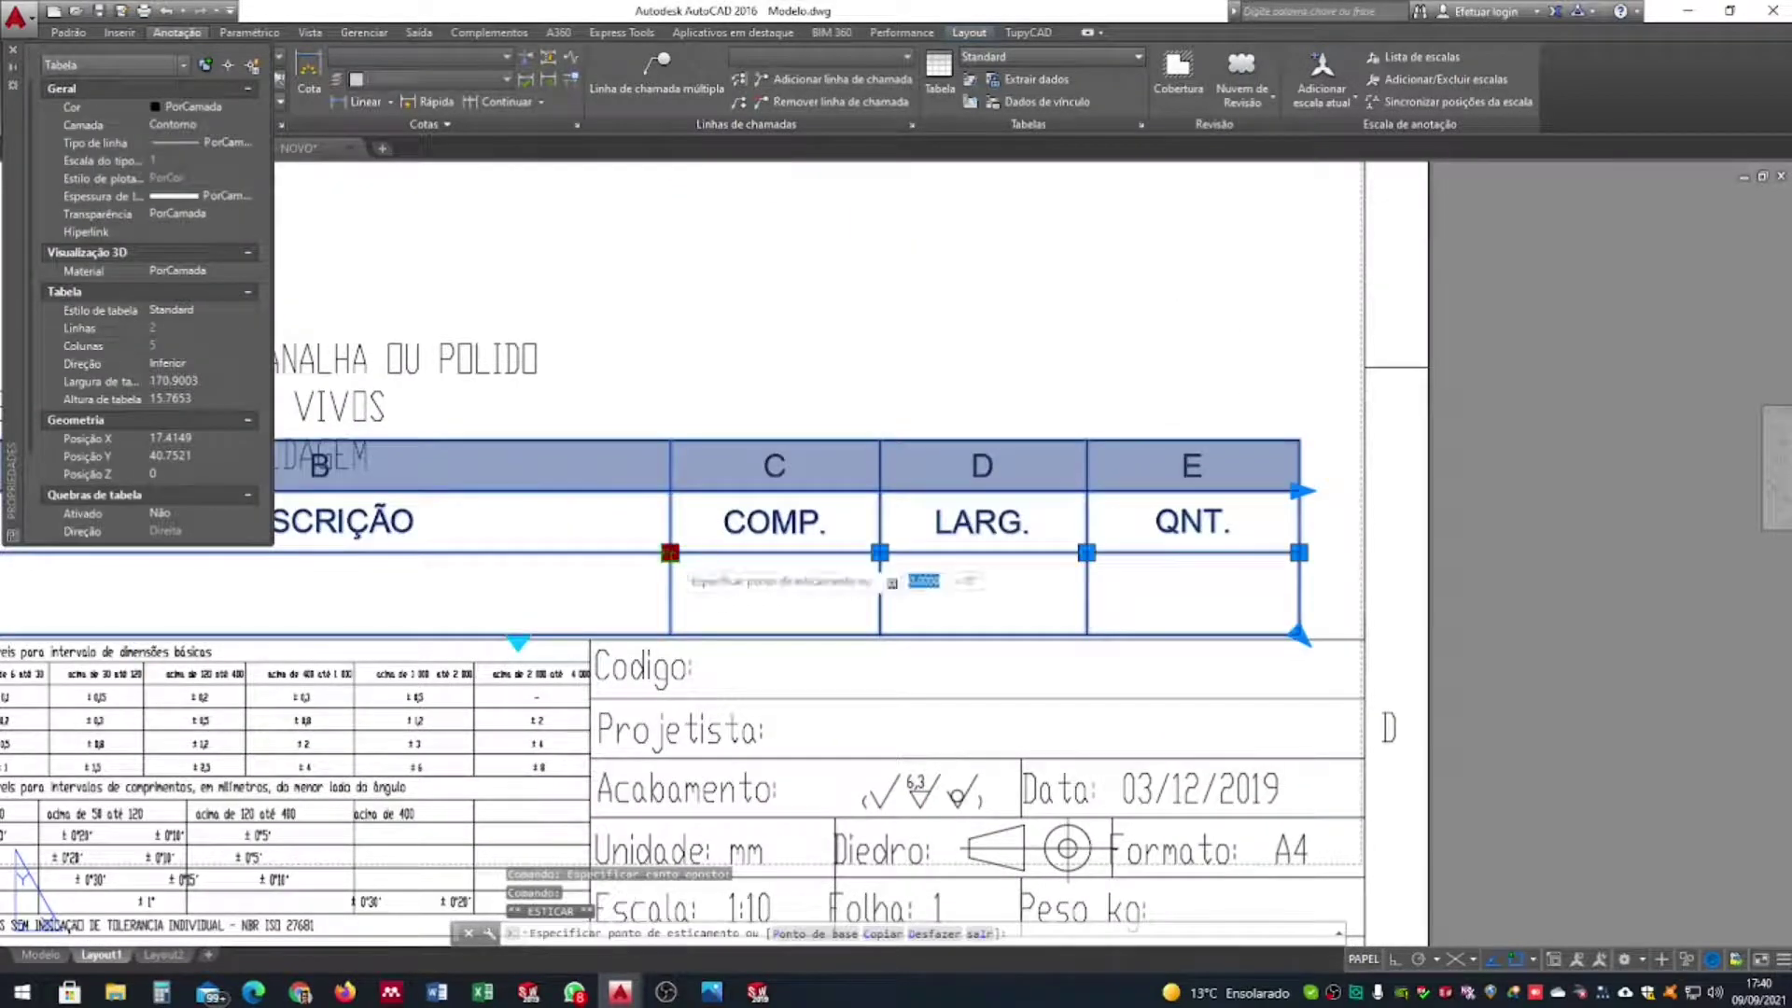
click(707, 553)
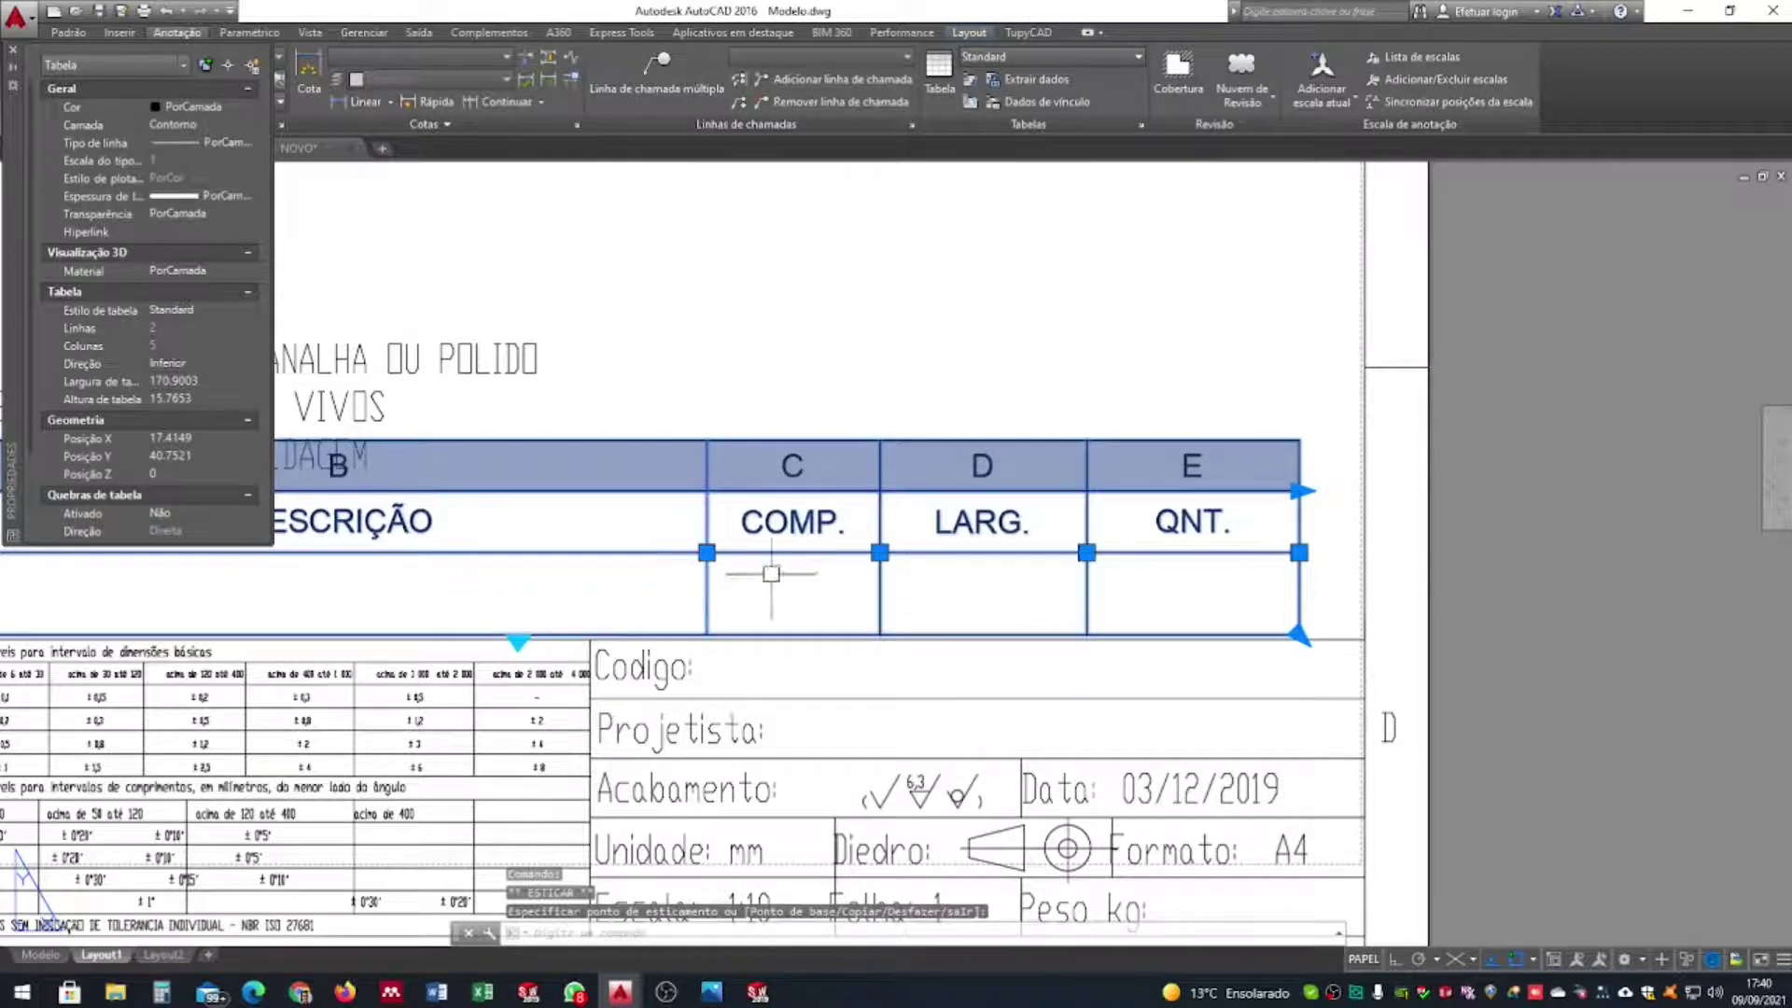
Stretch the parts table's QNT. end to the sheet frame's inner edge and shift the LARG.–QNT. border to narrow QNT
click(1298, 553)
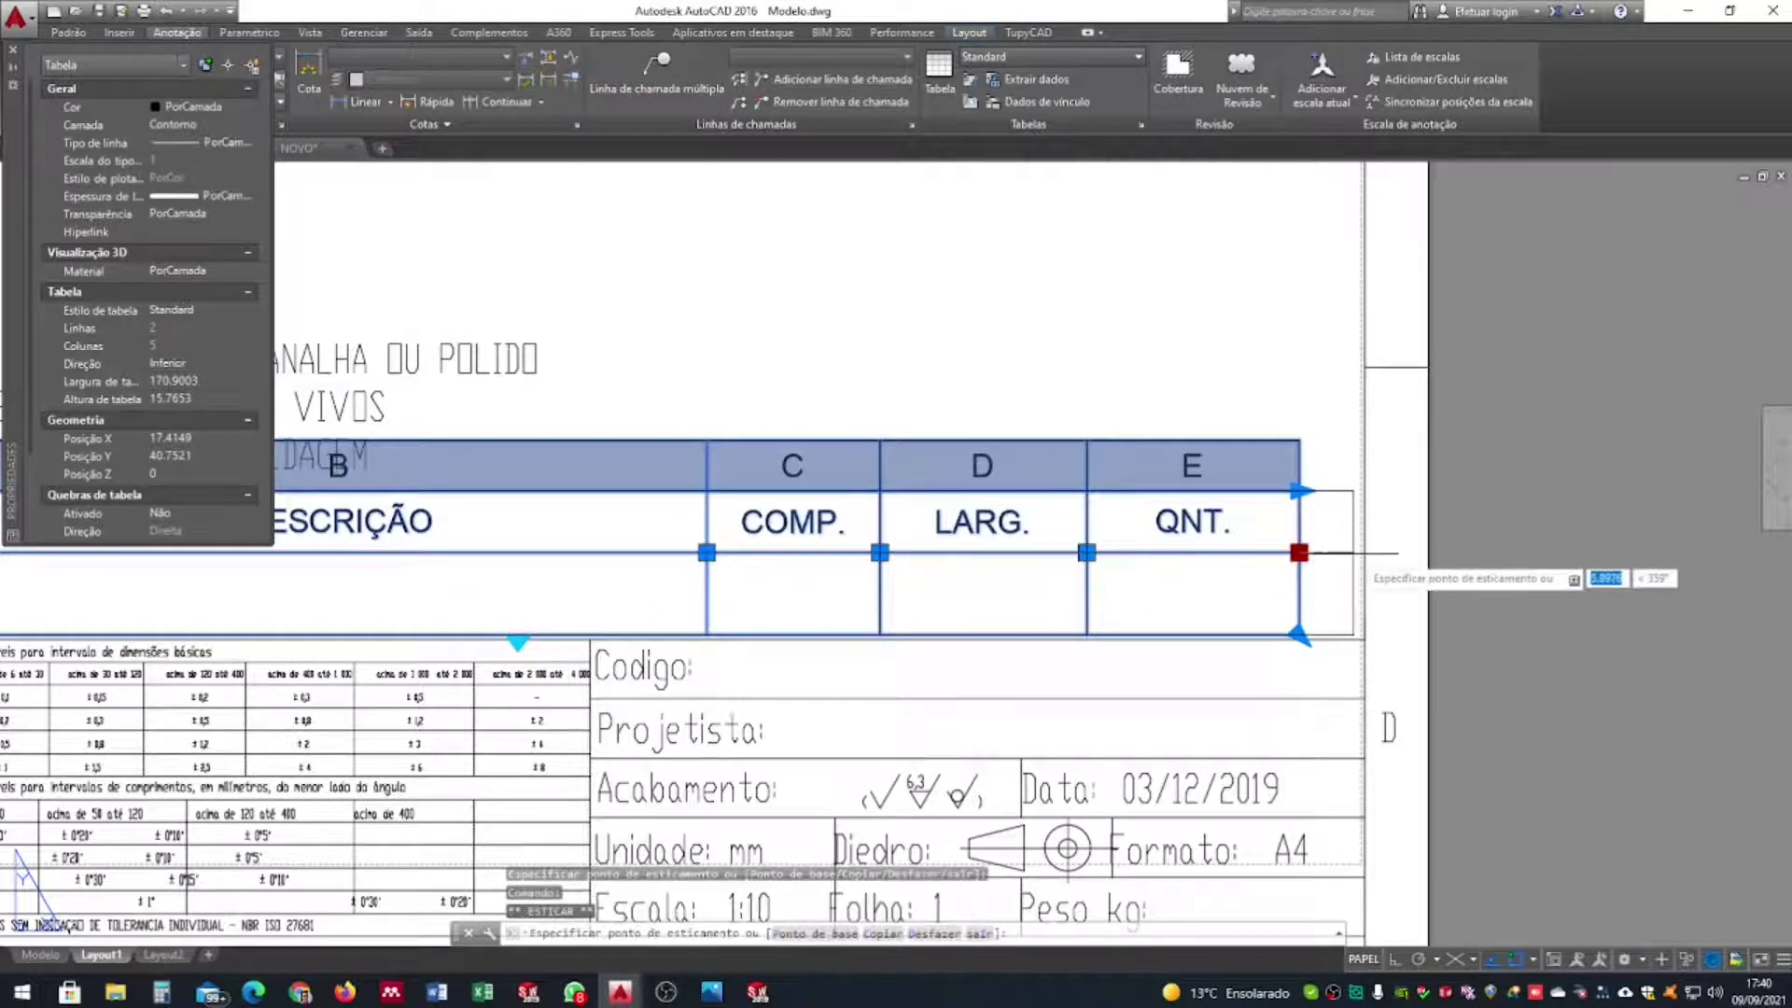
click(1363, 552)
click(1086, 552)
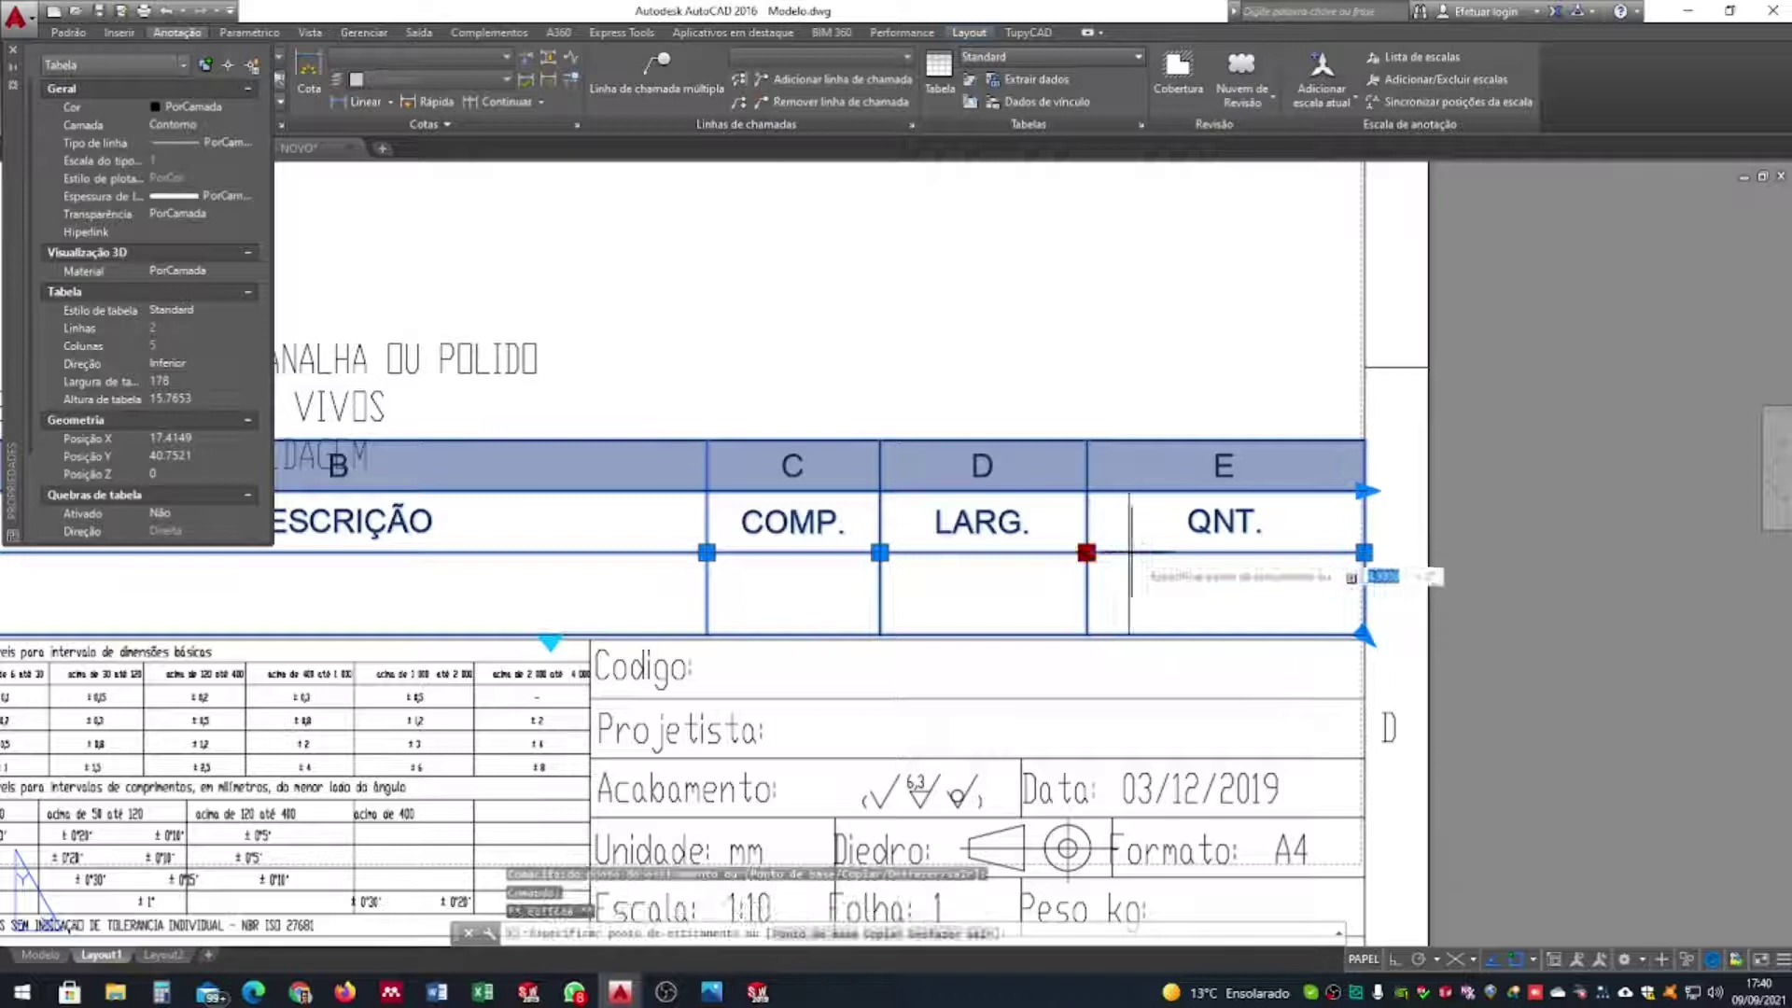
click(1172, 552)
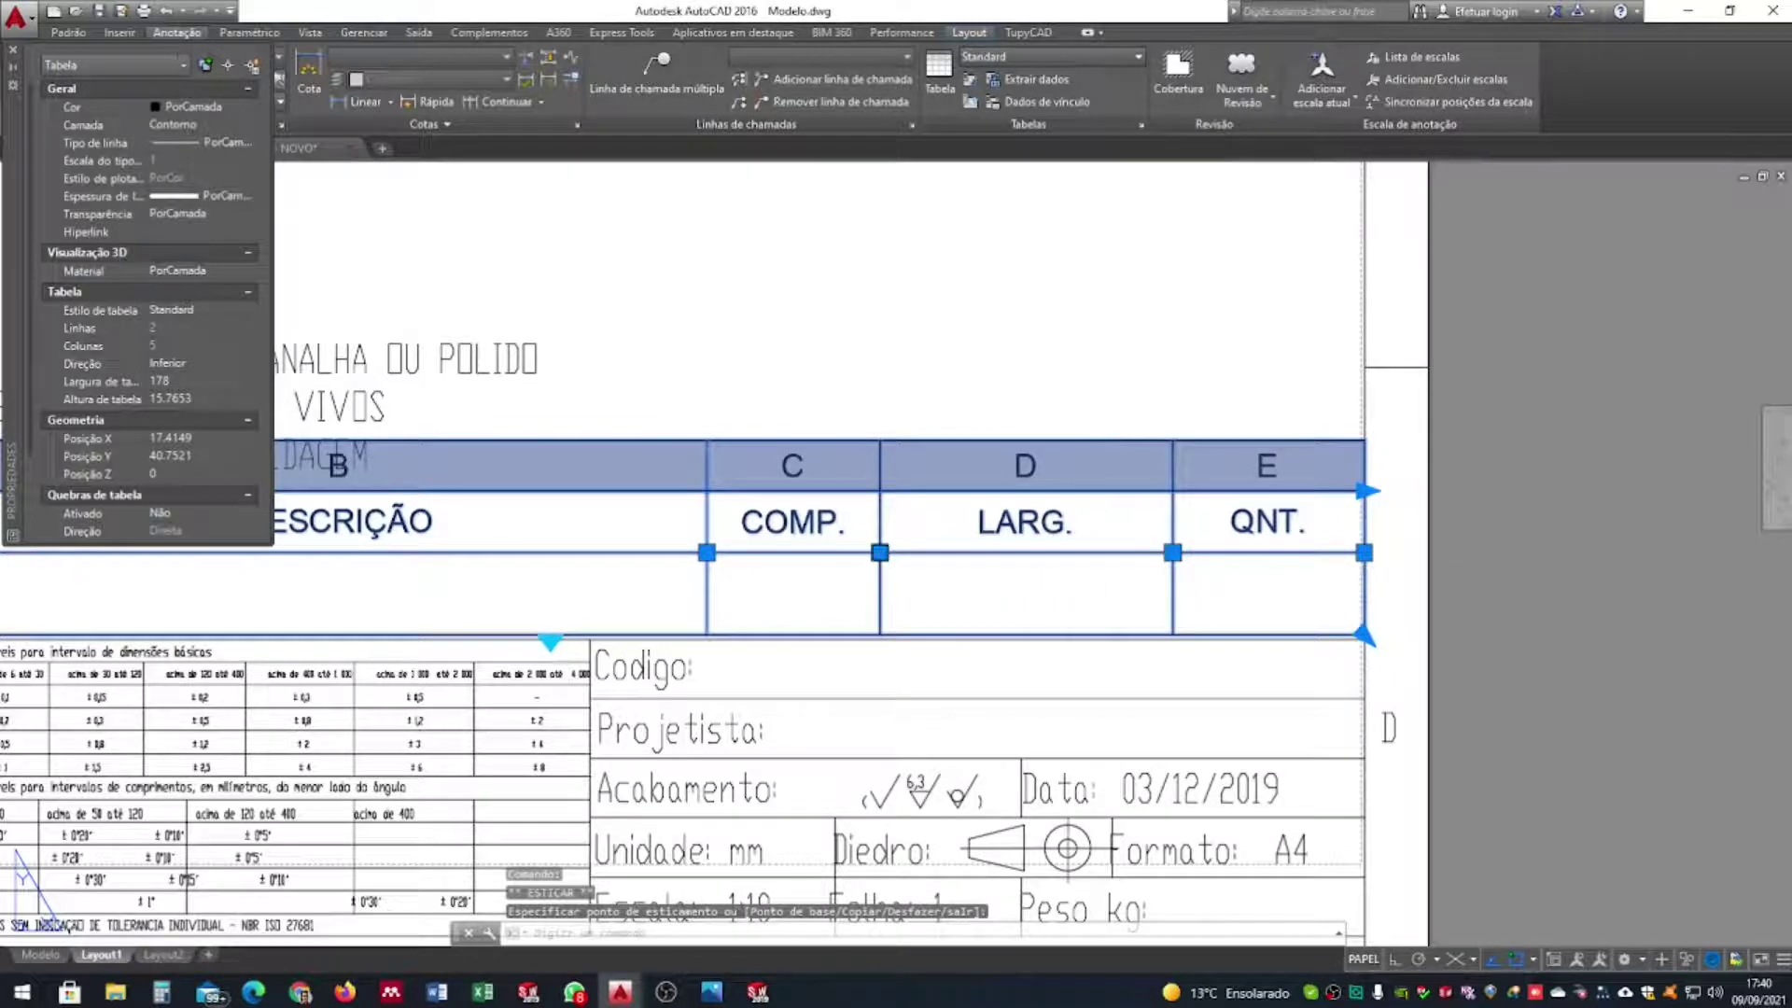
Shift both borders of the COMP. column toward QNT., narrowing LARG. and giving the extra width to DESCRIÇÃO
click(879, 553)
click(1021, 553)
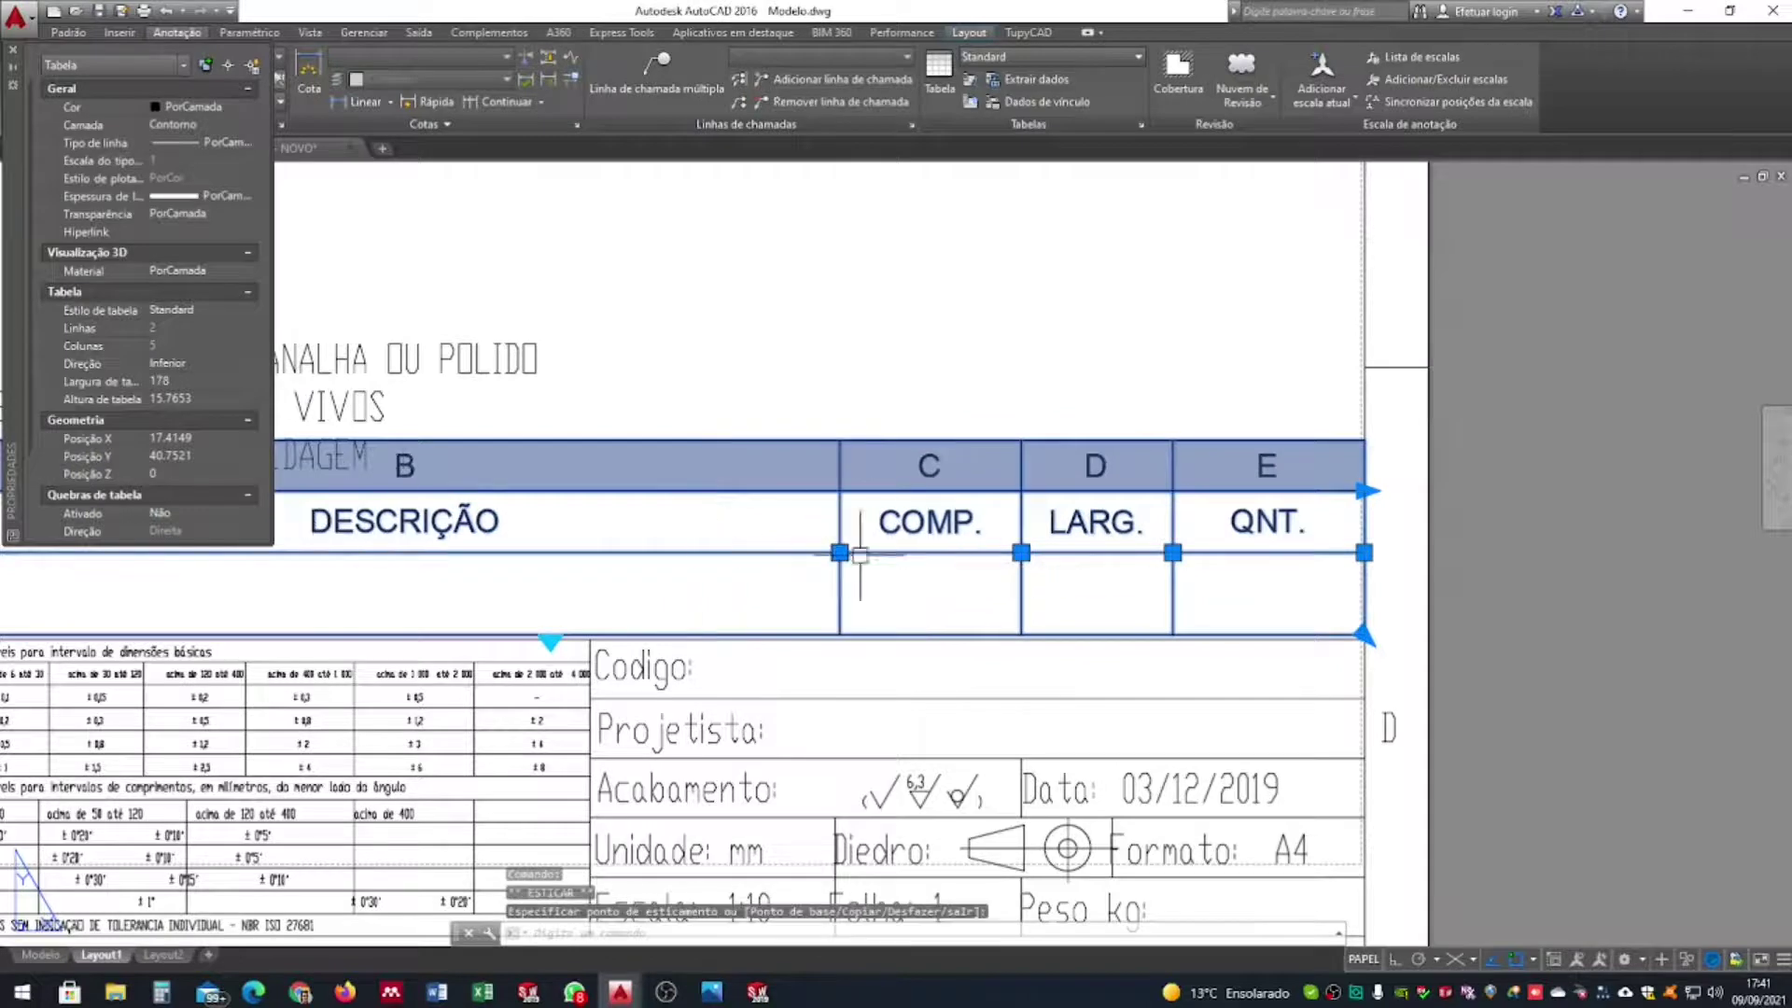
click(859, 552)
scroll(859, 560, down, 5)
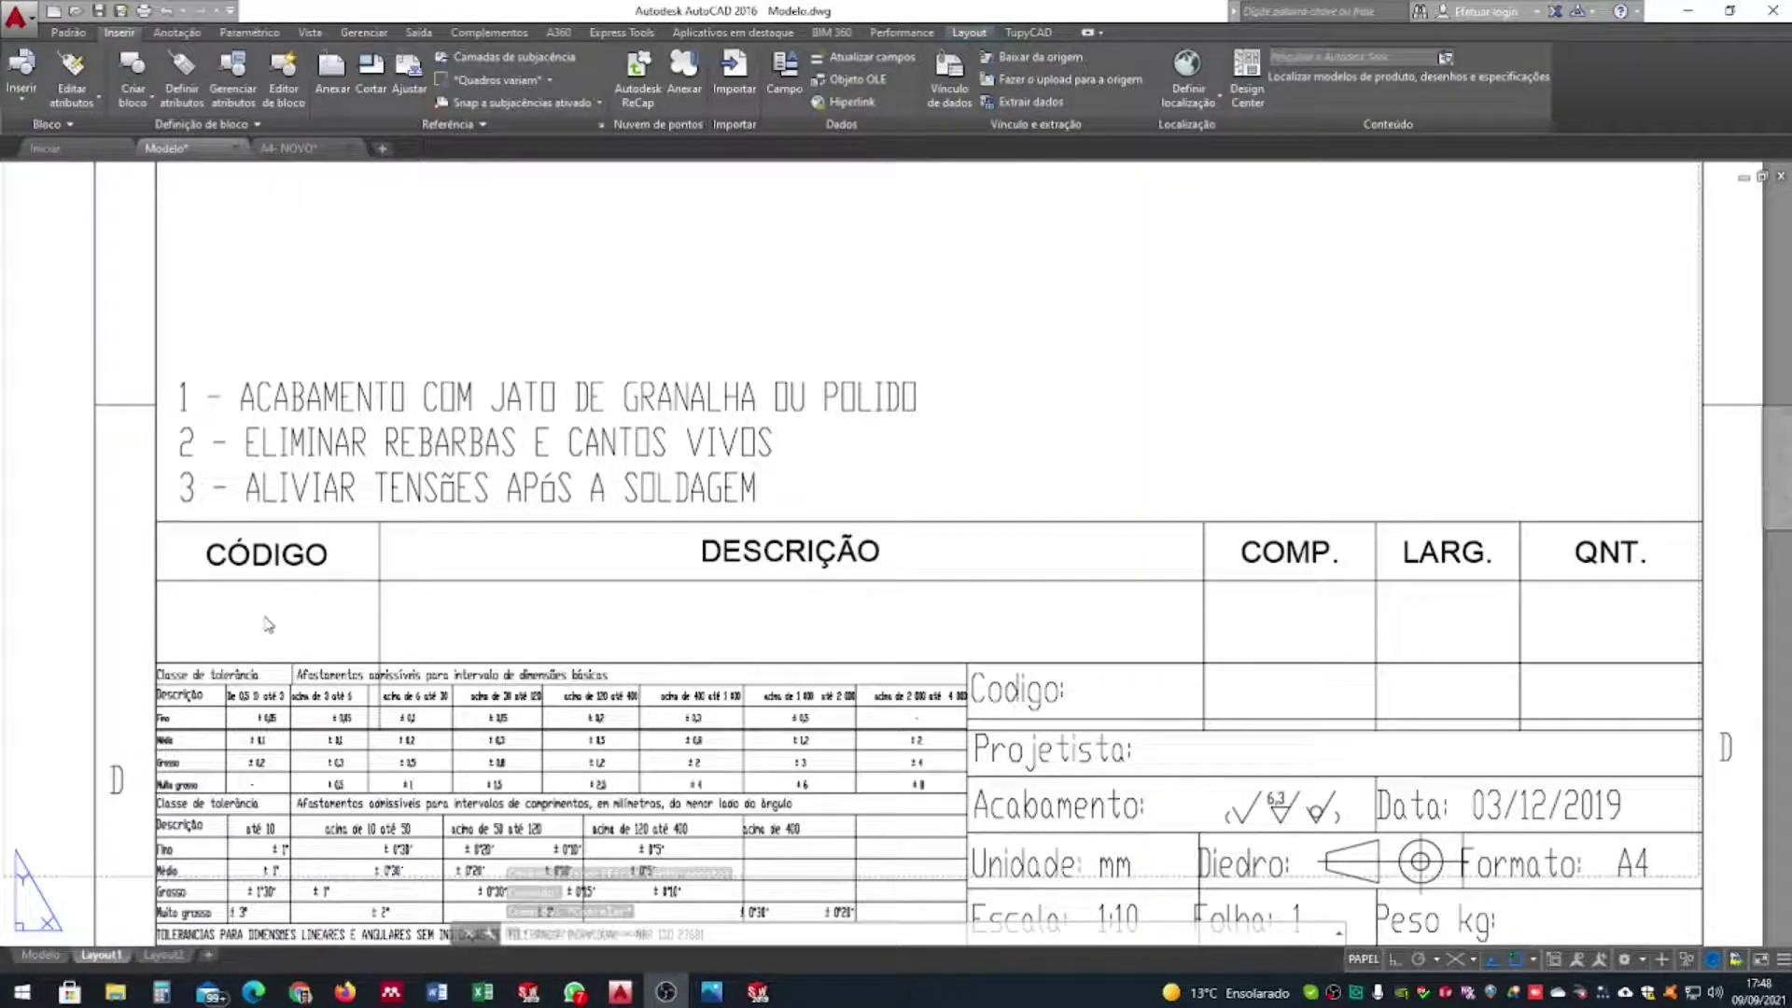
Enter 1 in the empty cell under CÓDIGO in the parts table
click(265, 618)
double_click(265, 616)
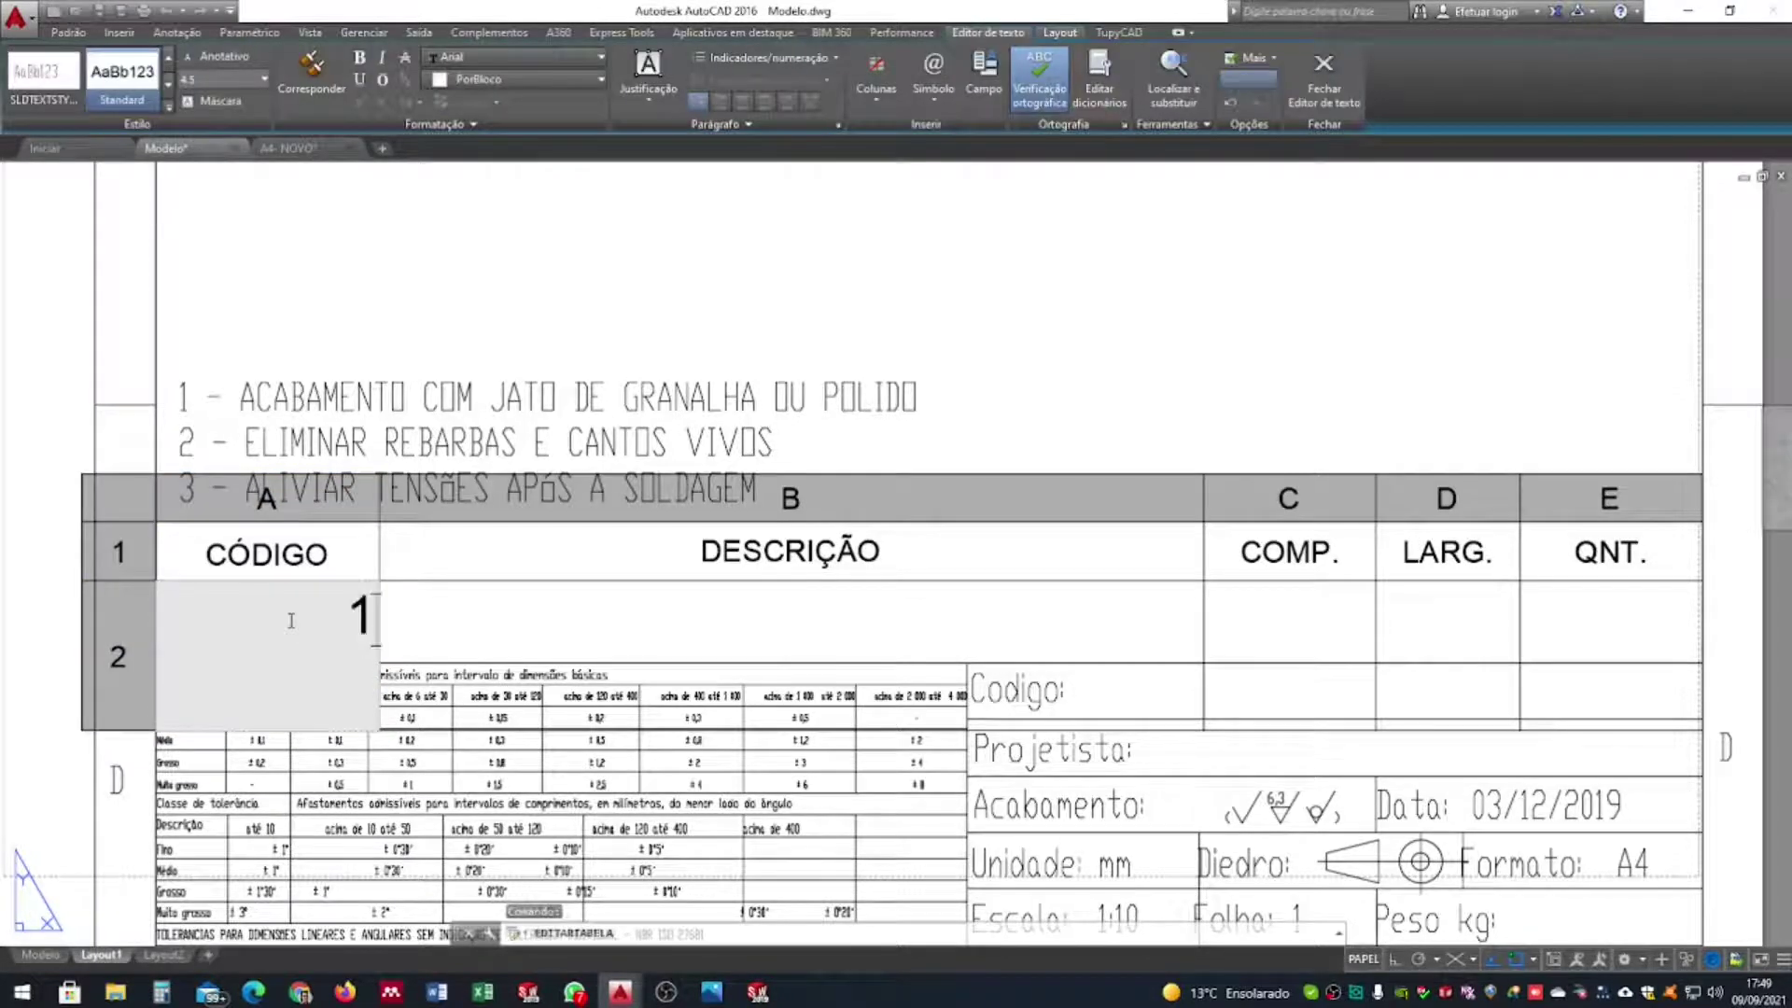
click(628, 619)
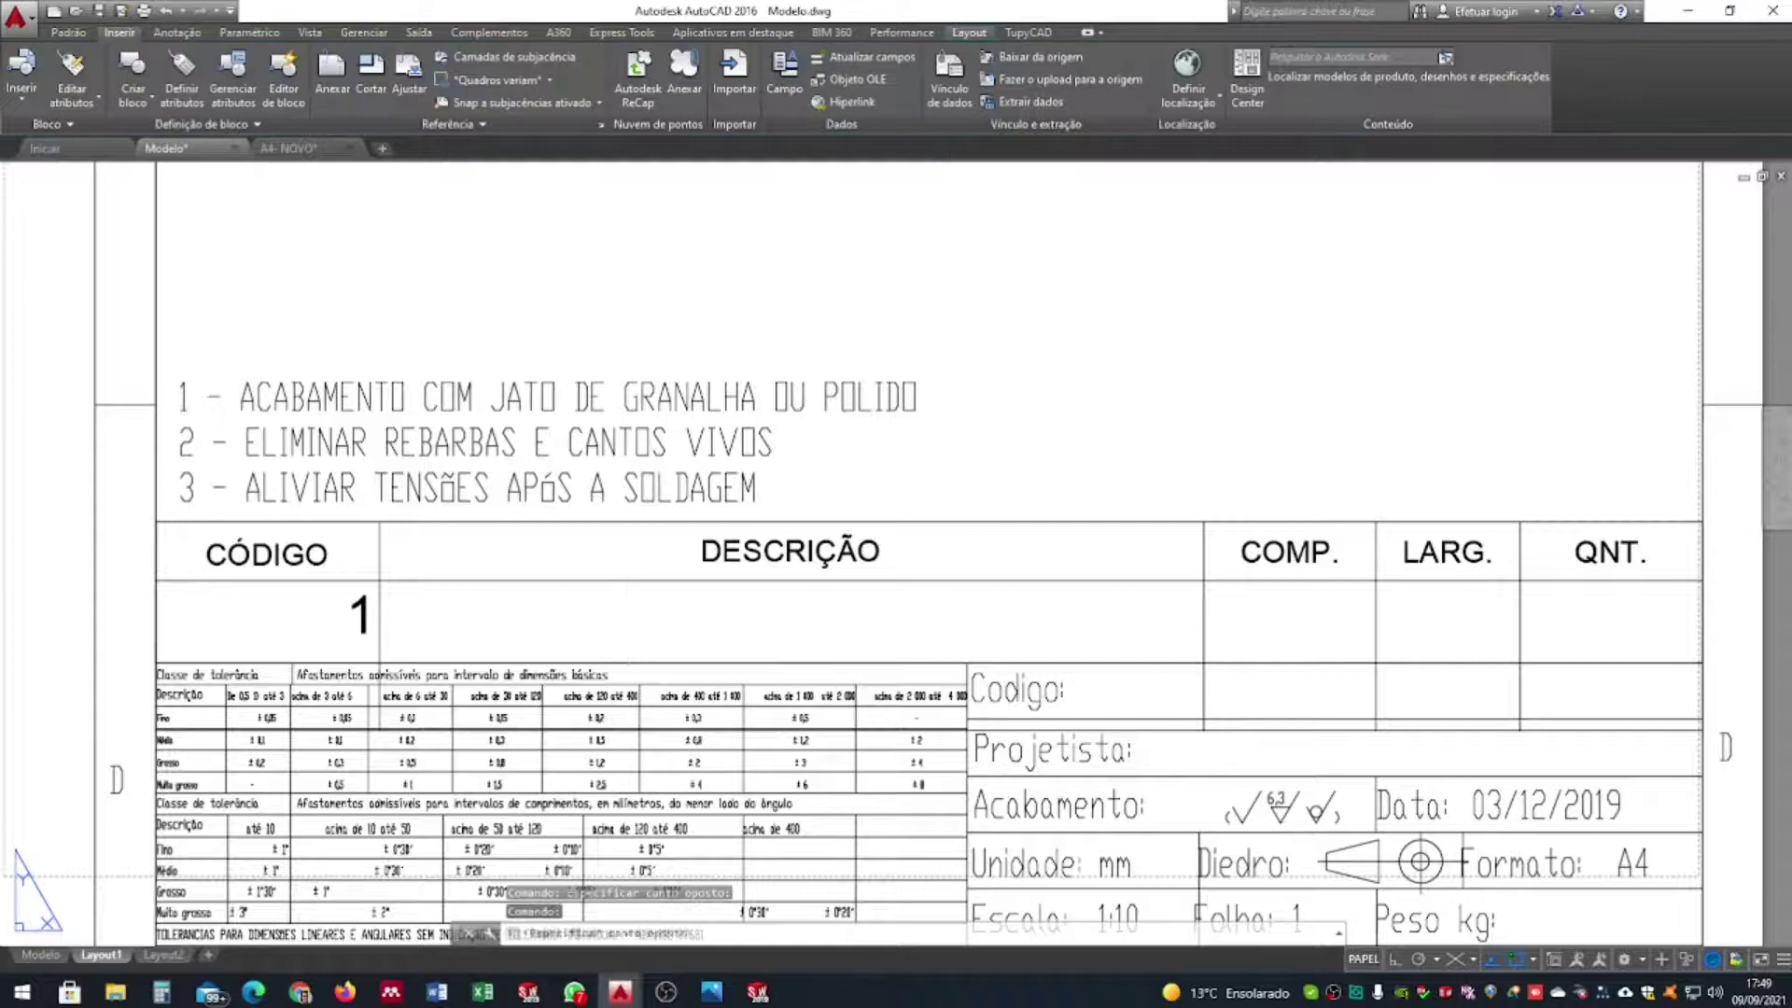
Enter CHAPA AÇO CARBONO 1020 22,22MM in the cell under DESCRIÇÃO
double_click(640, 617)
text(chapa)
key(BackSpace)
key(BackSpace)
key(BackSpace)
key(BackSpace)
key(BackSpace)
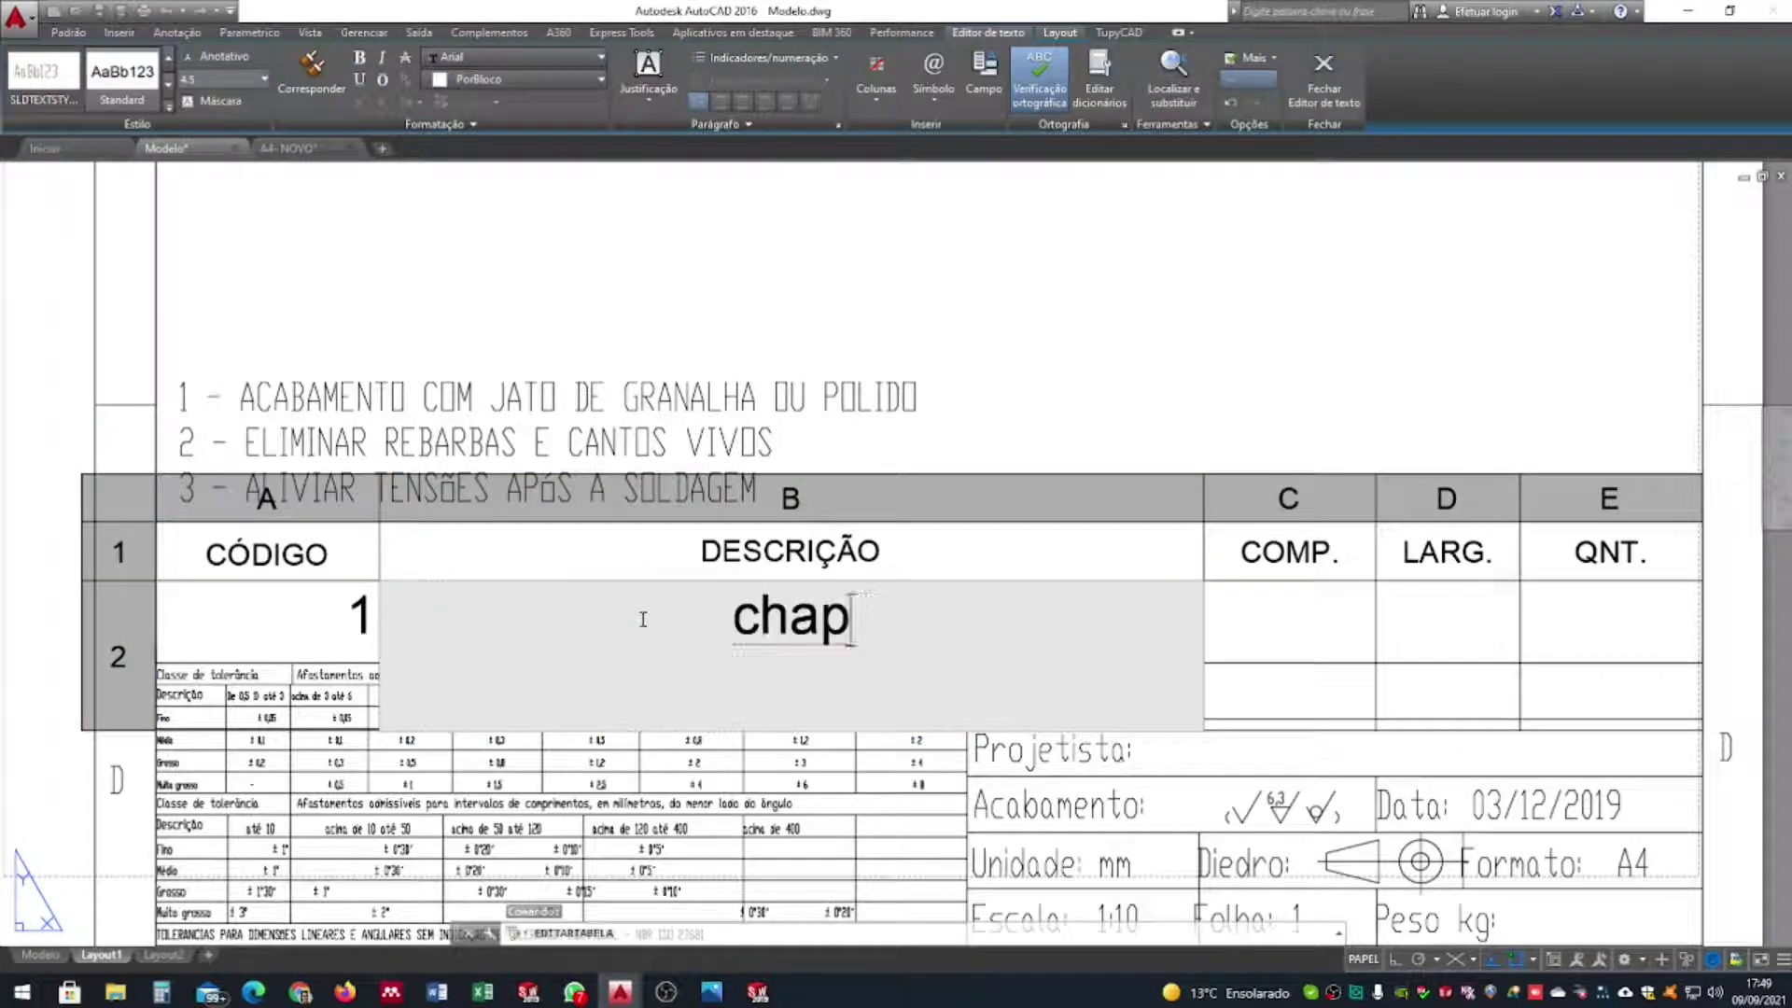
text(CHAPA AÕ)
key(BackSpace)
key(BackSpace)
key(BackSpace)
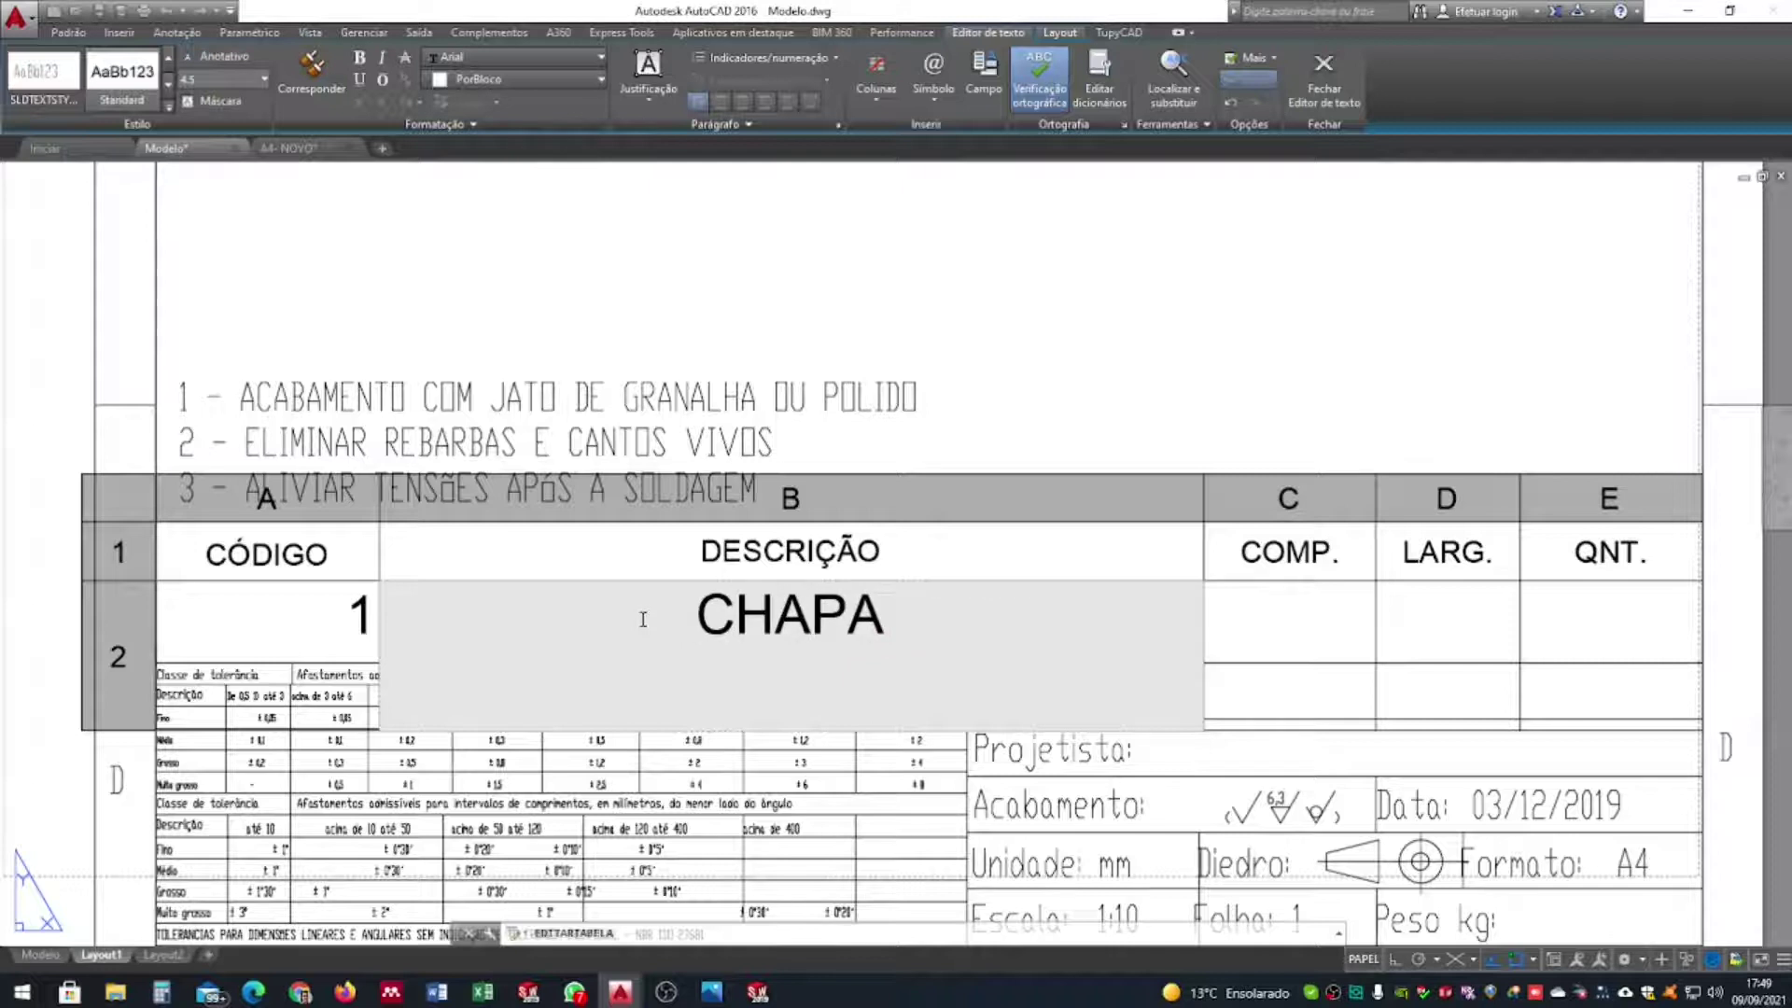
text(AÇO )
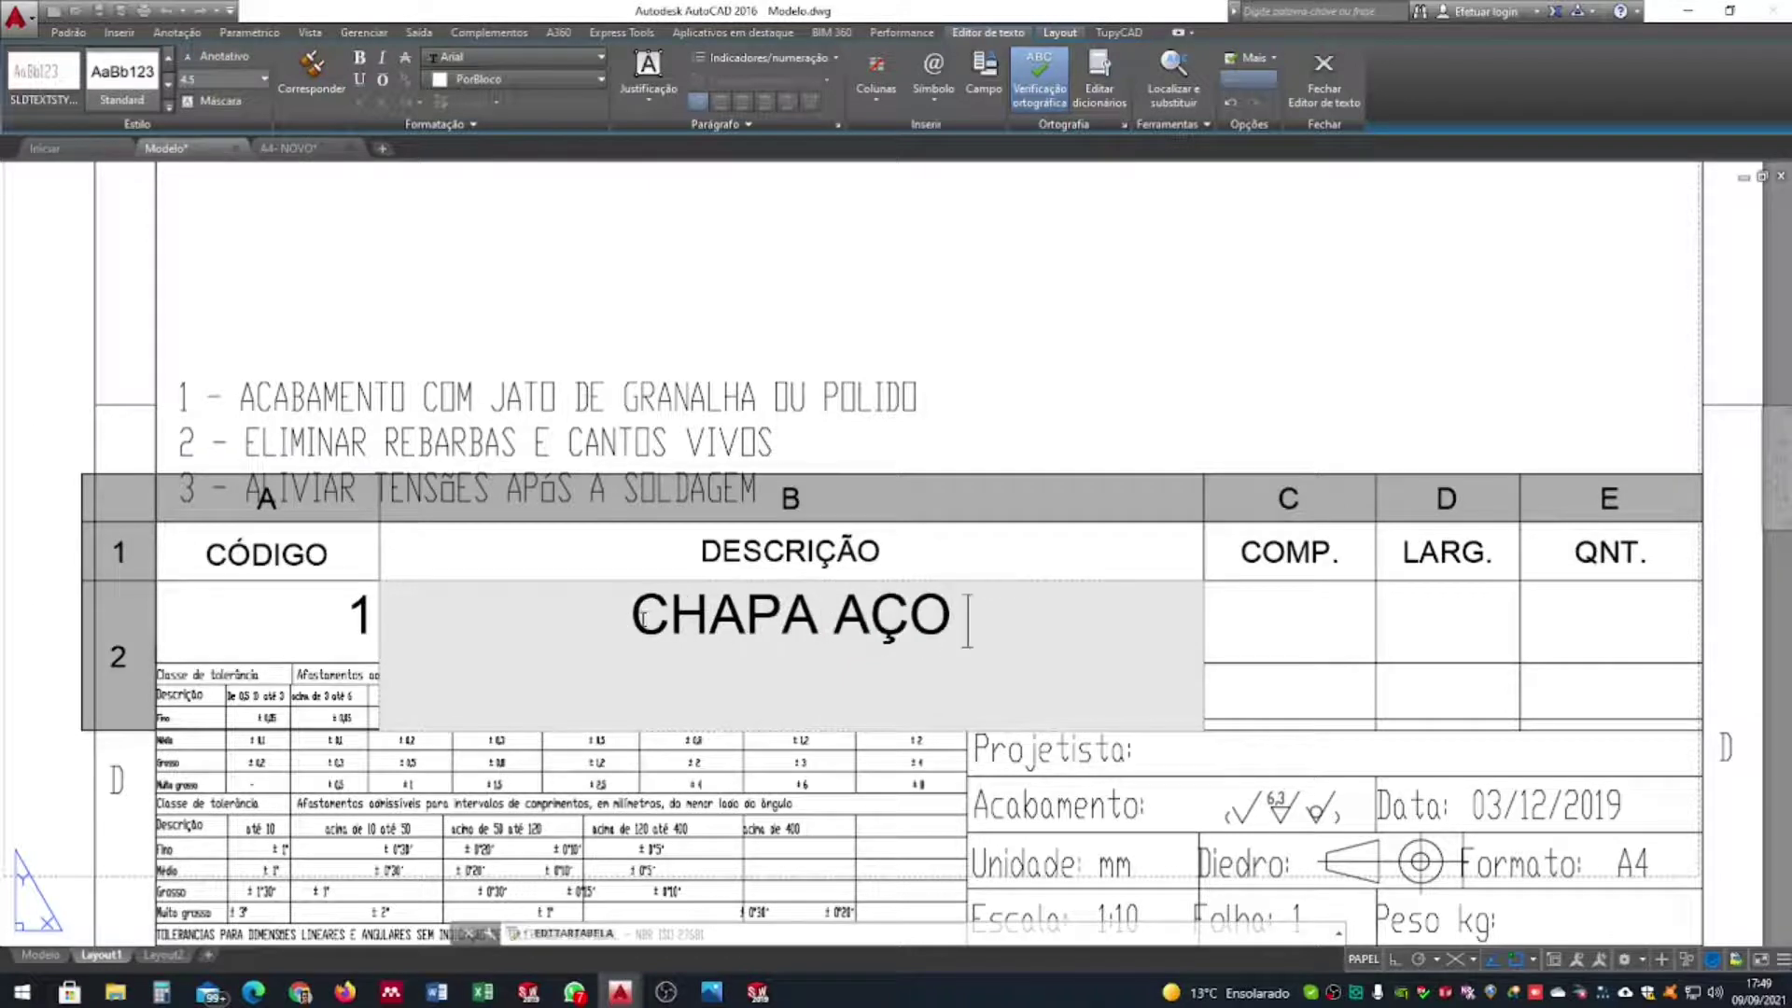
text(CARBONO)
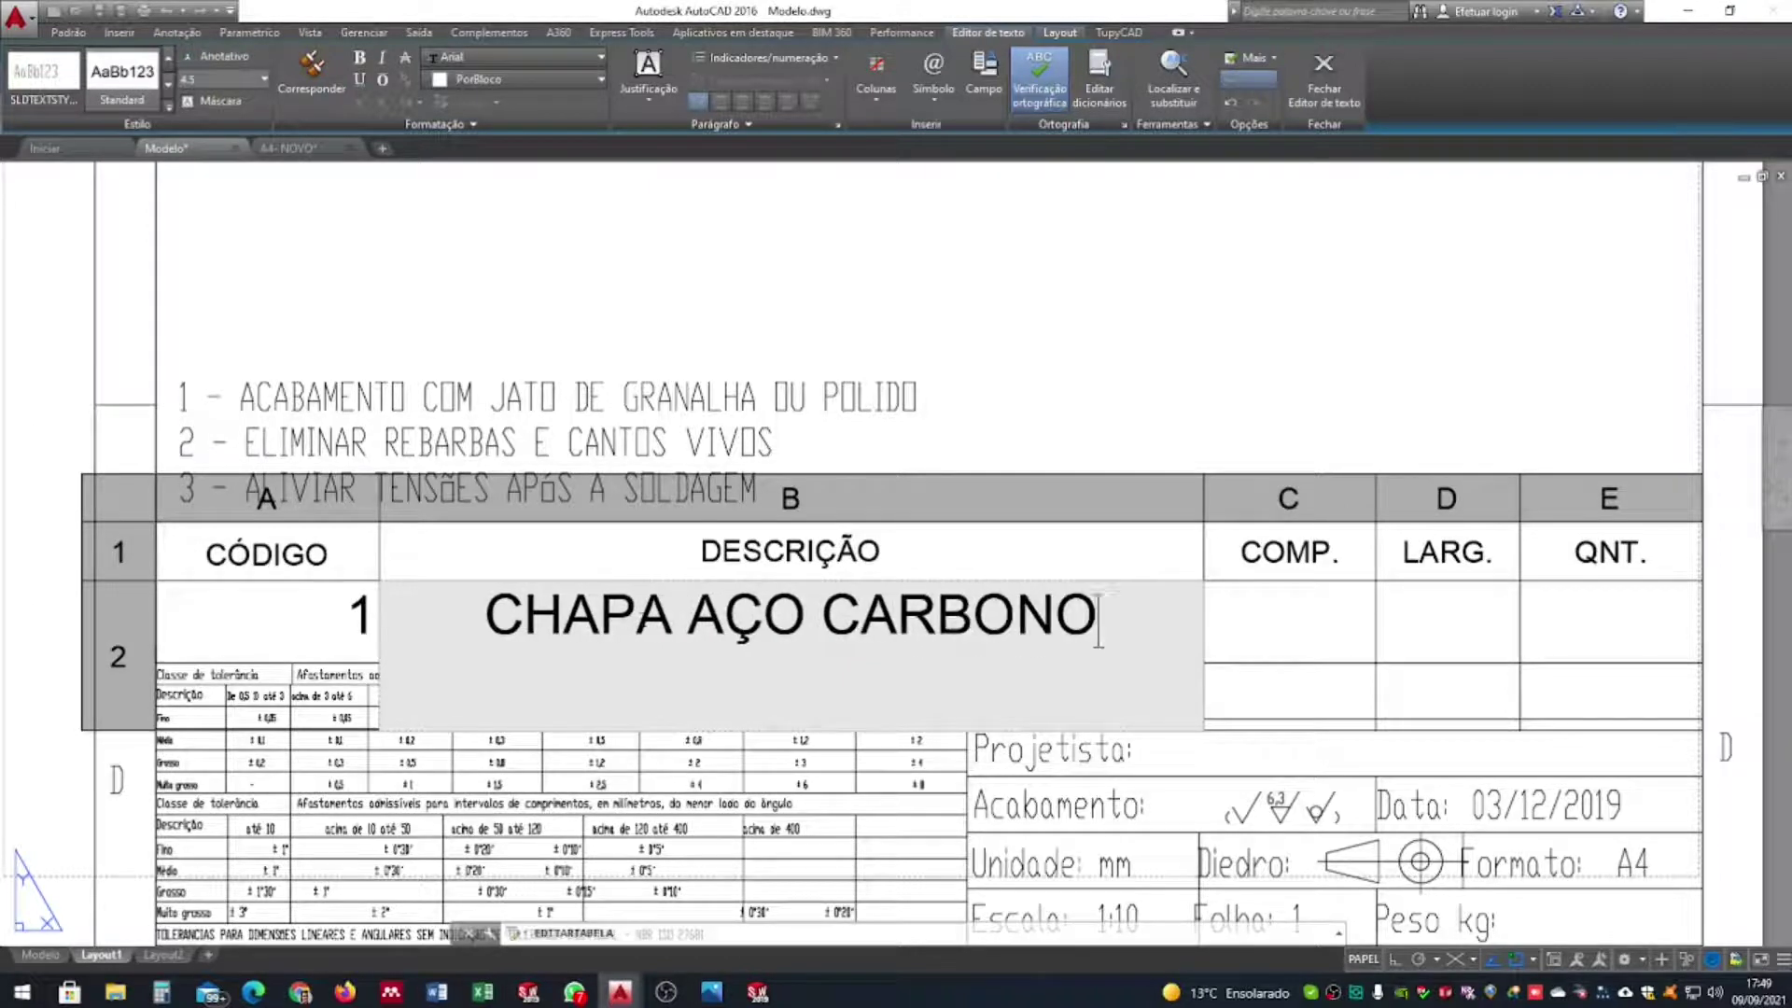
text( 1020)
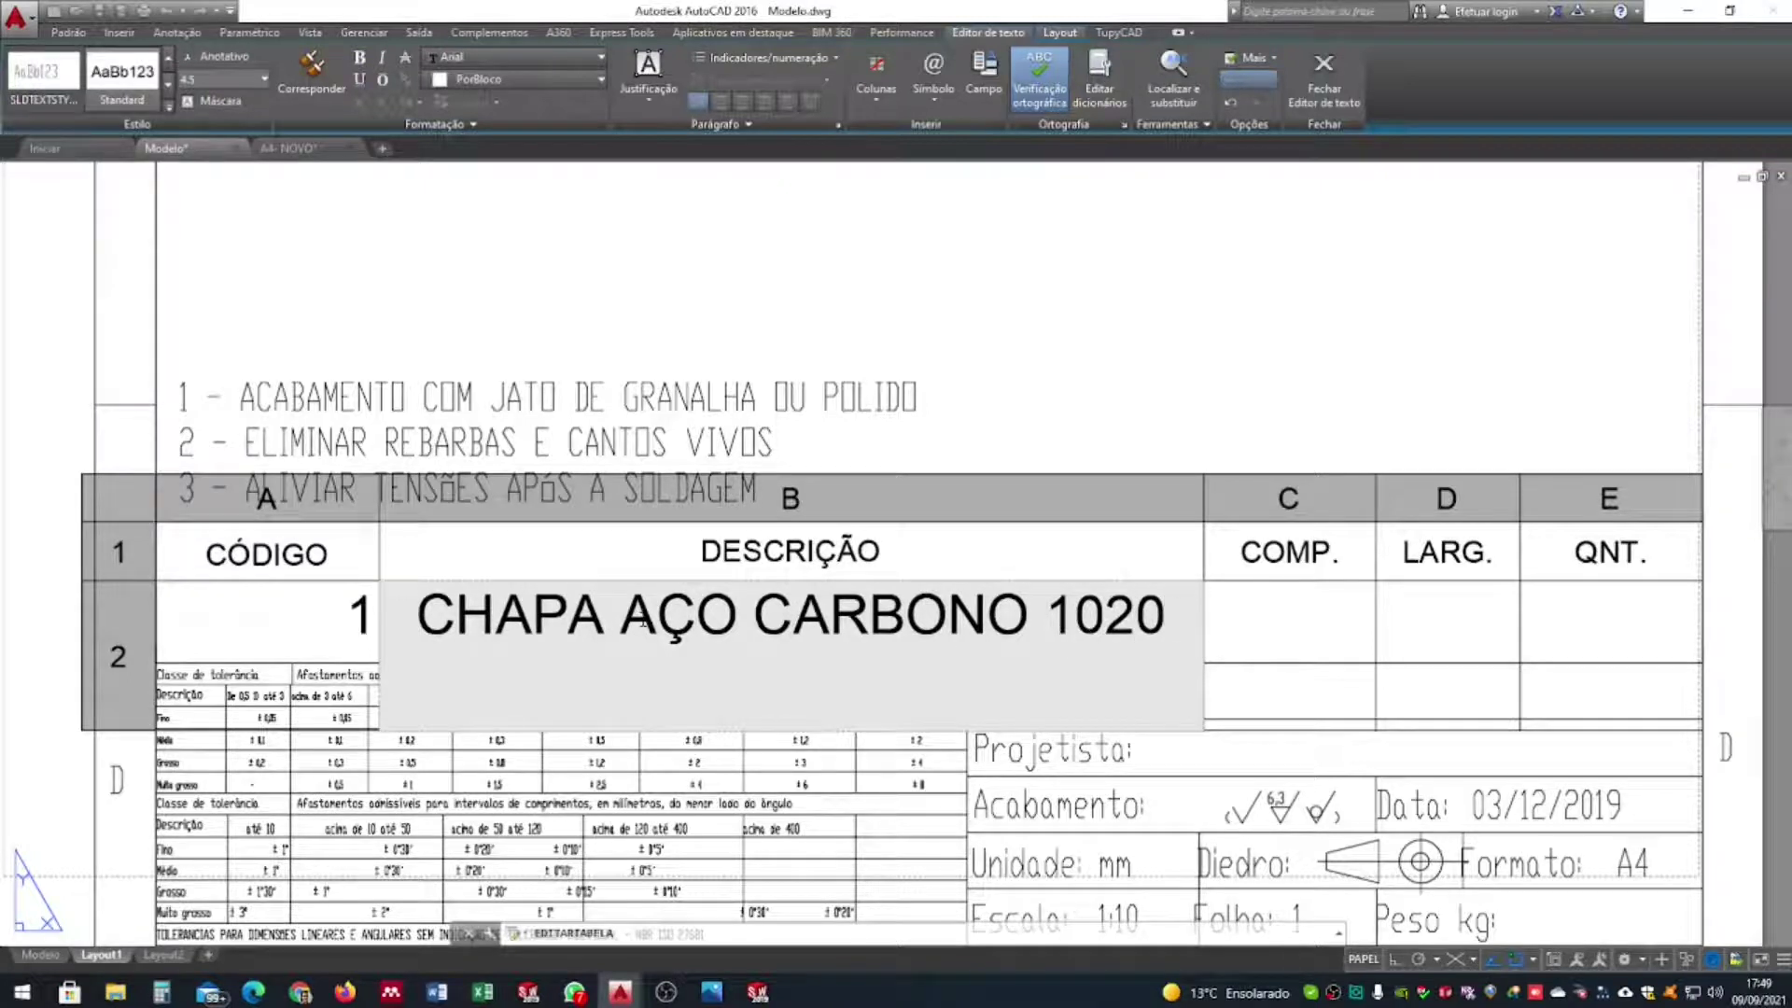
text( 22)
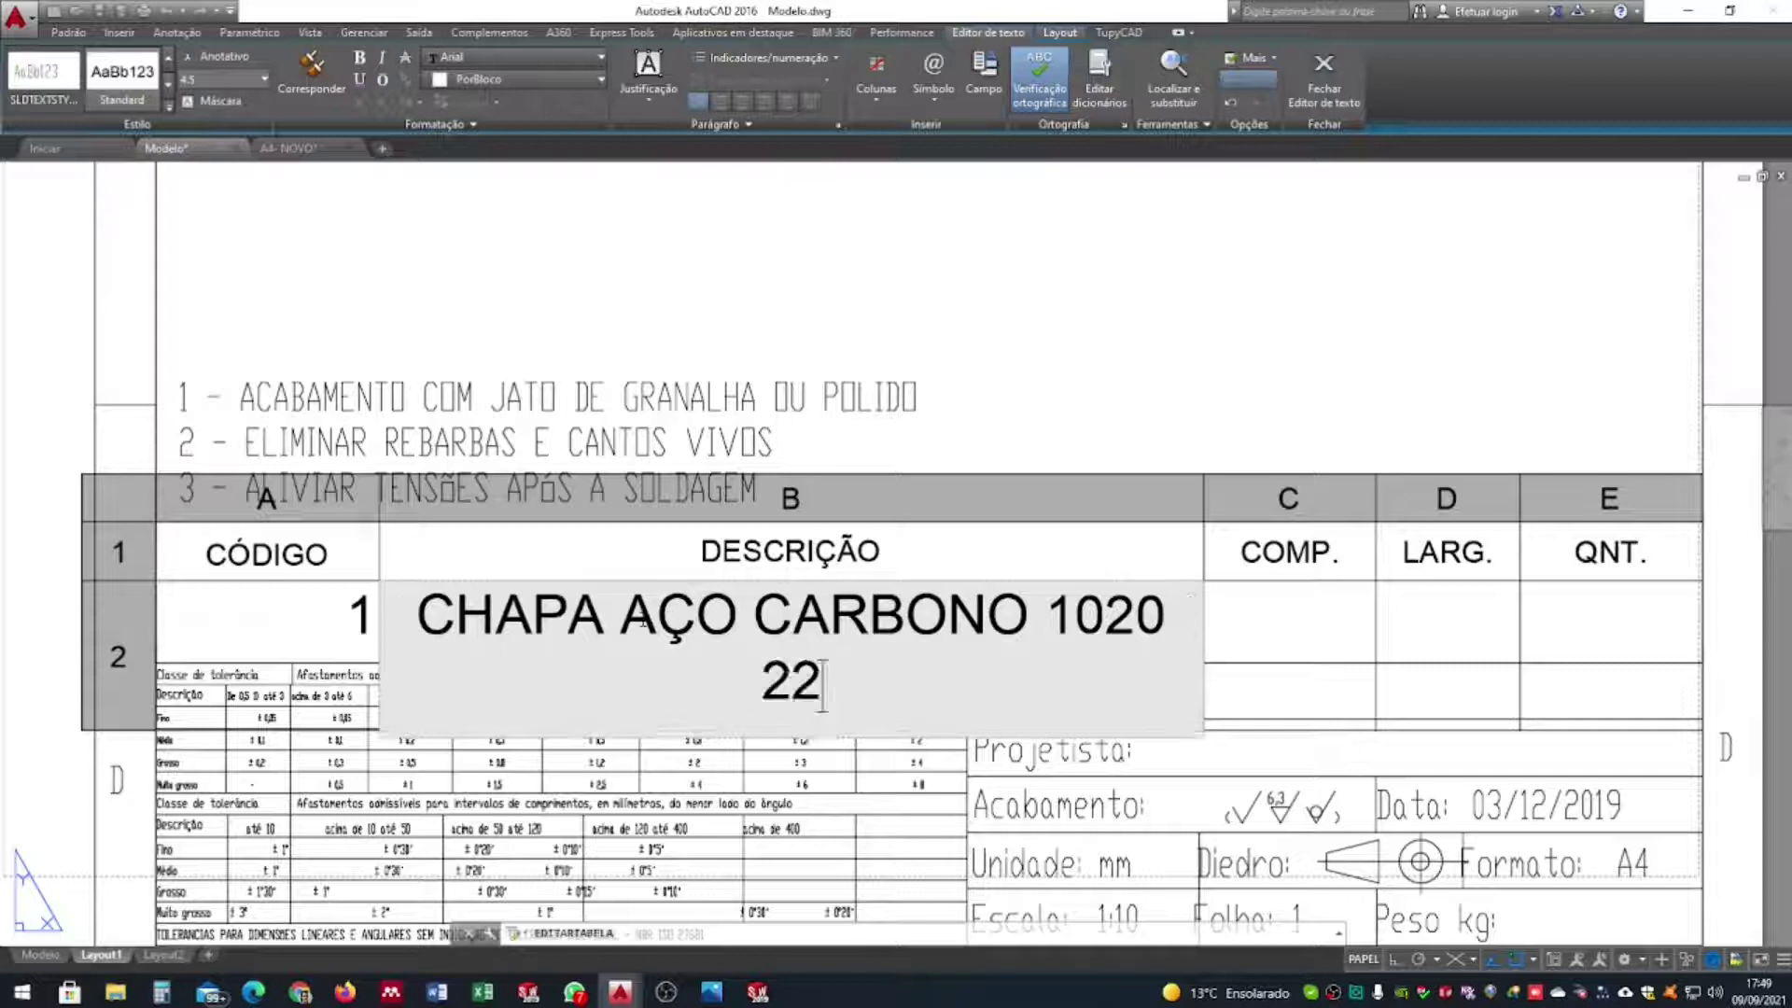
text(,22)
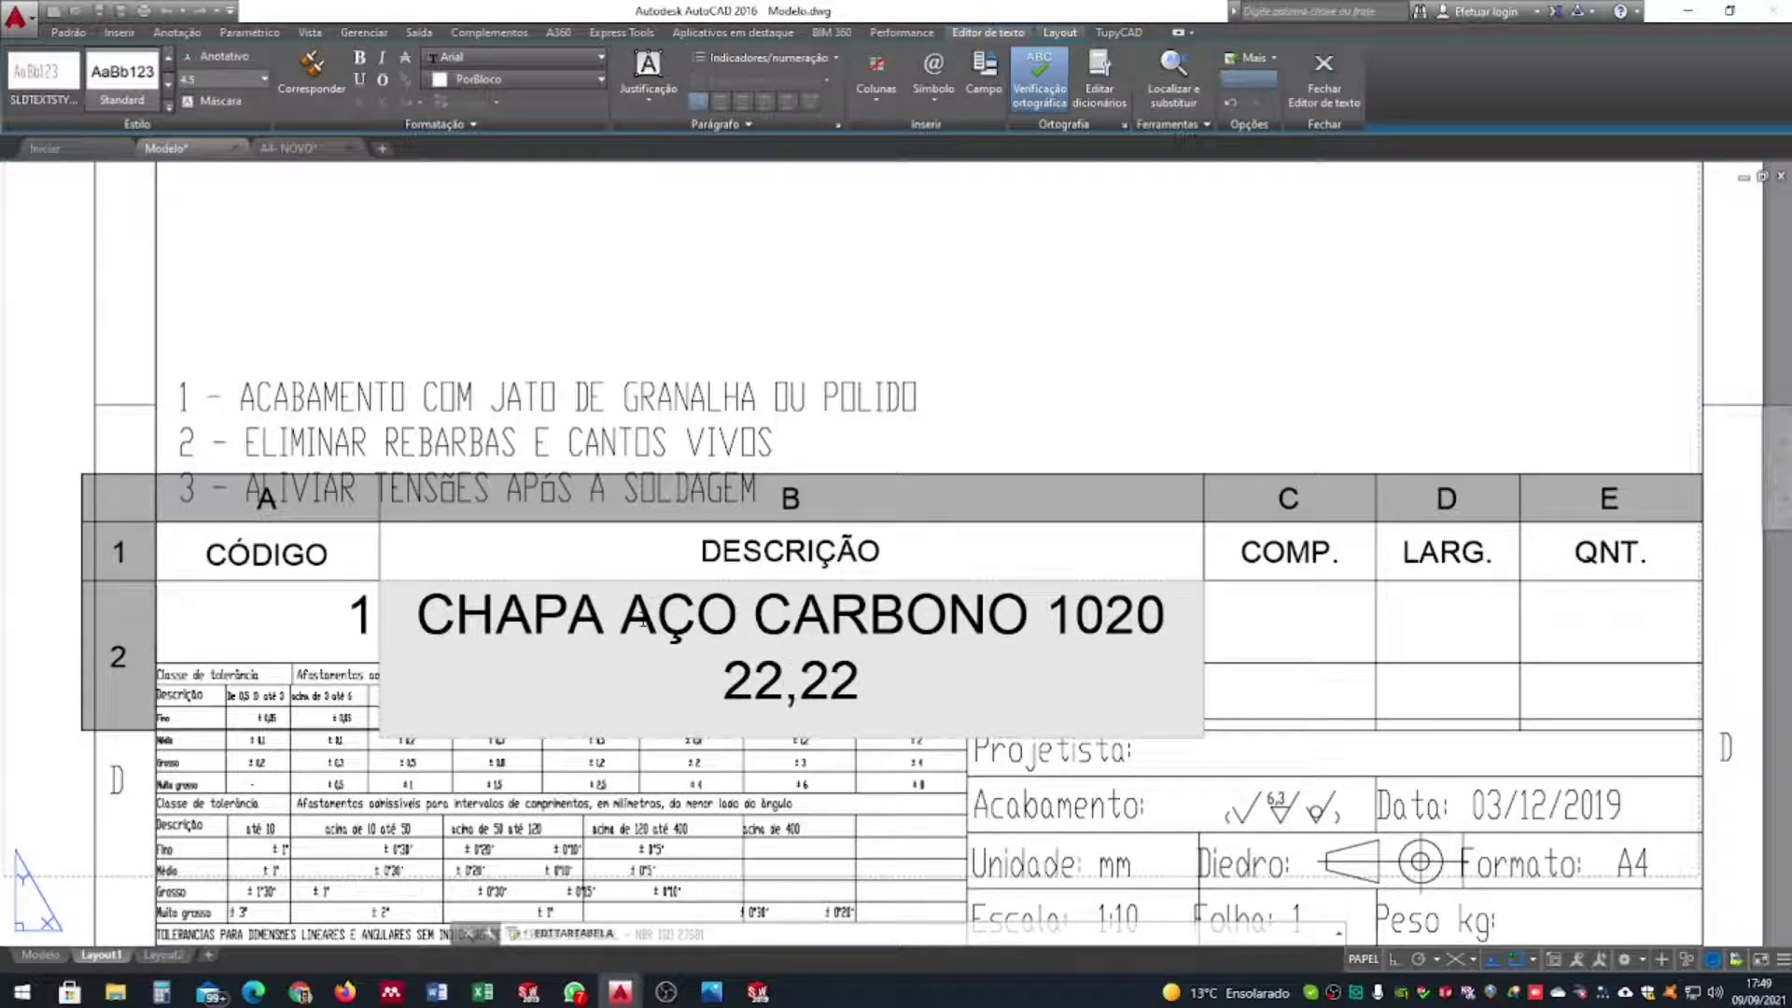
text(,,)
key(BackSpace)
key(BackSpace)
text(MM)
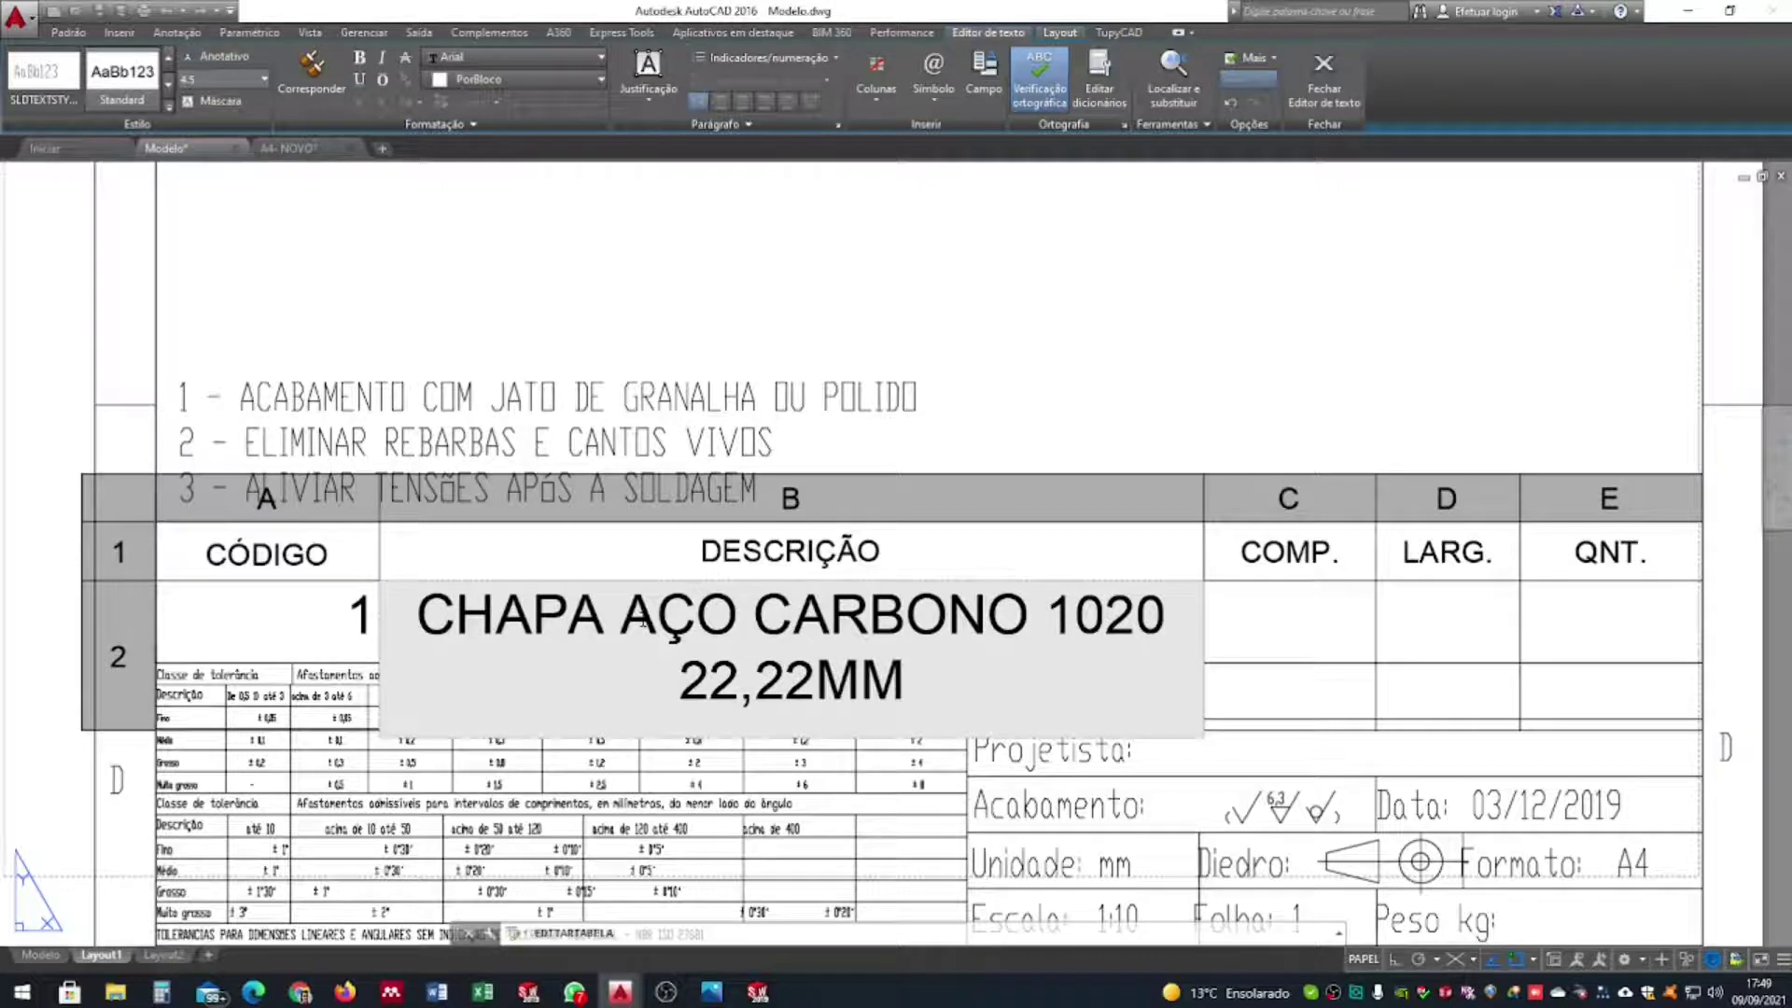
Set the text height of the whole plate description to 2.5 and finish editing the cell
drag(907, 691, 259, 289)
click(265, 80)
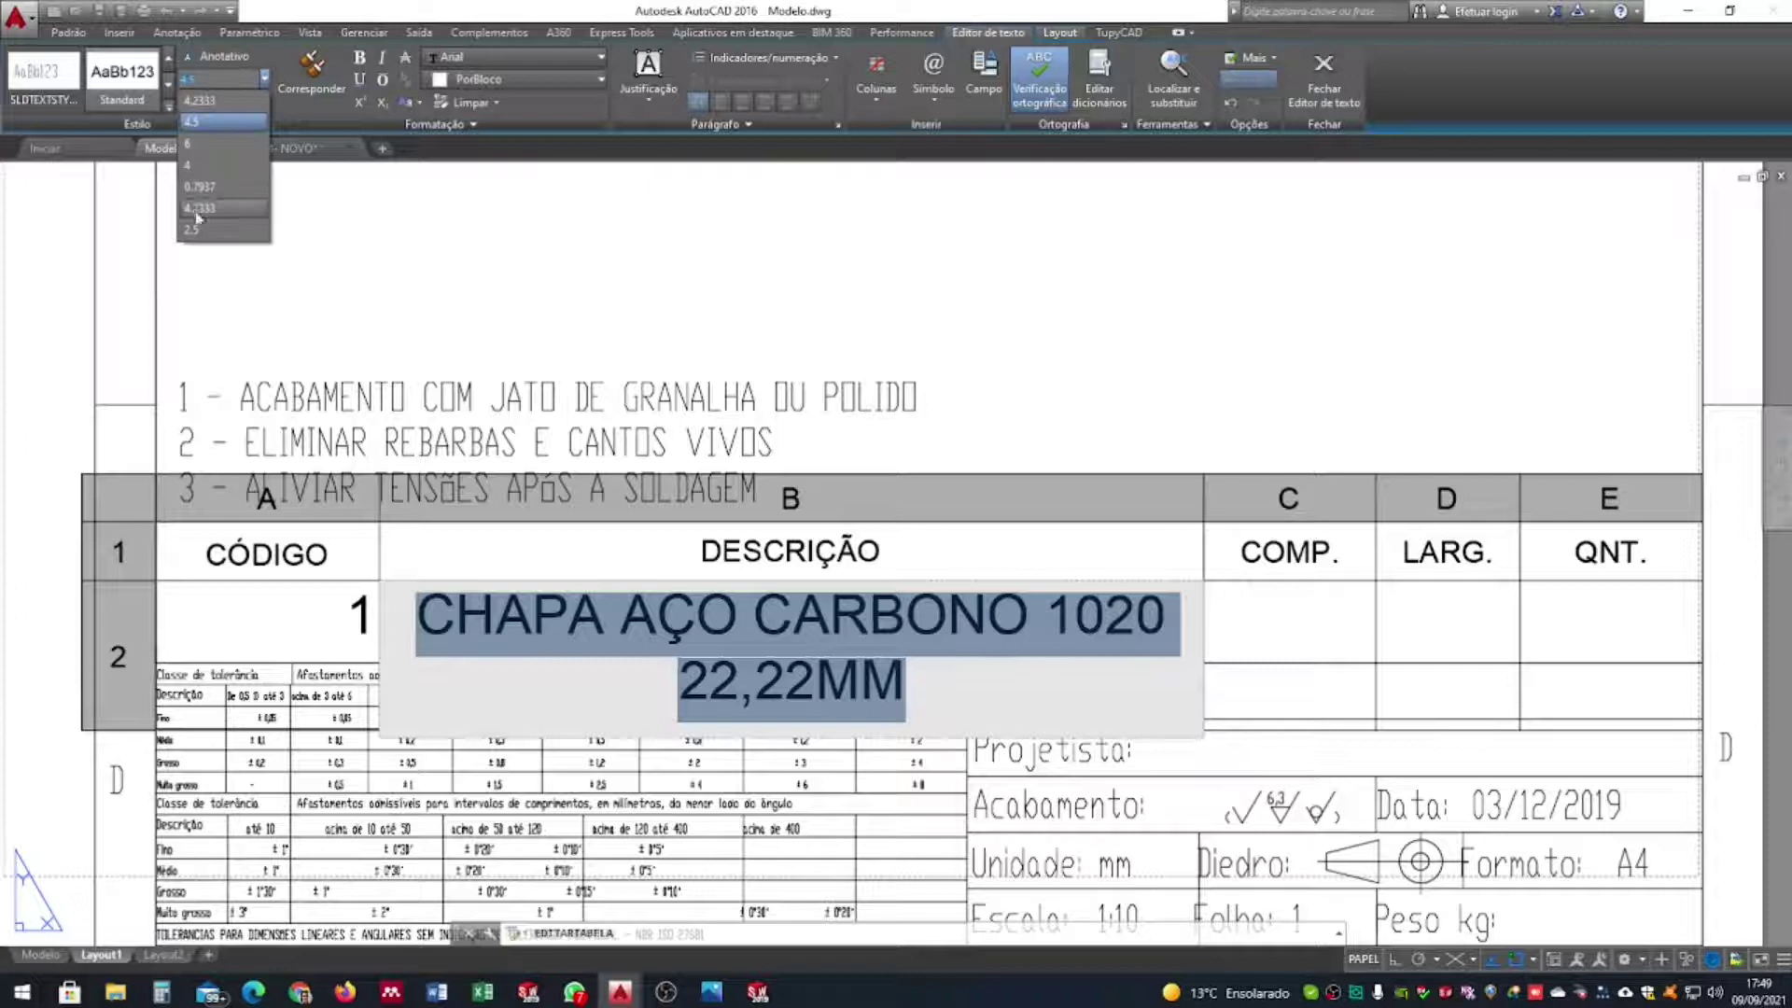
click(245, 228)
click(380, 616)
Set the text height of the 1 in the CÓDIGO cell to 2.5
click(369, 616)
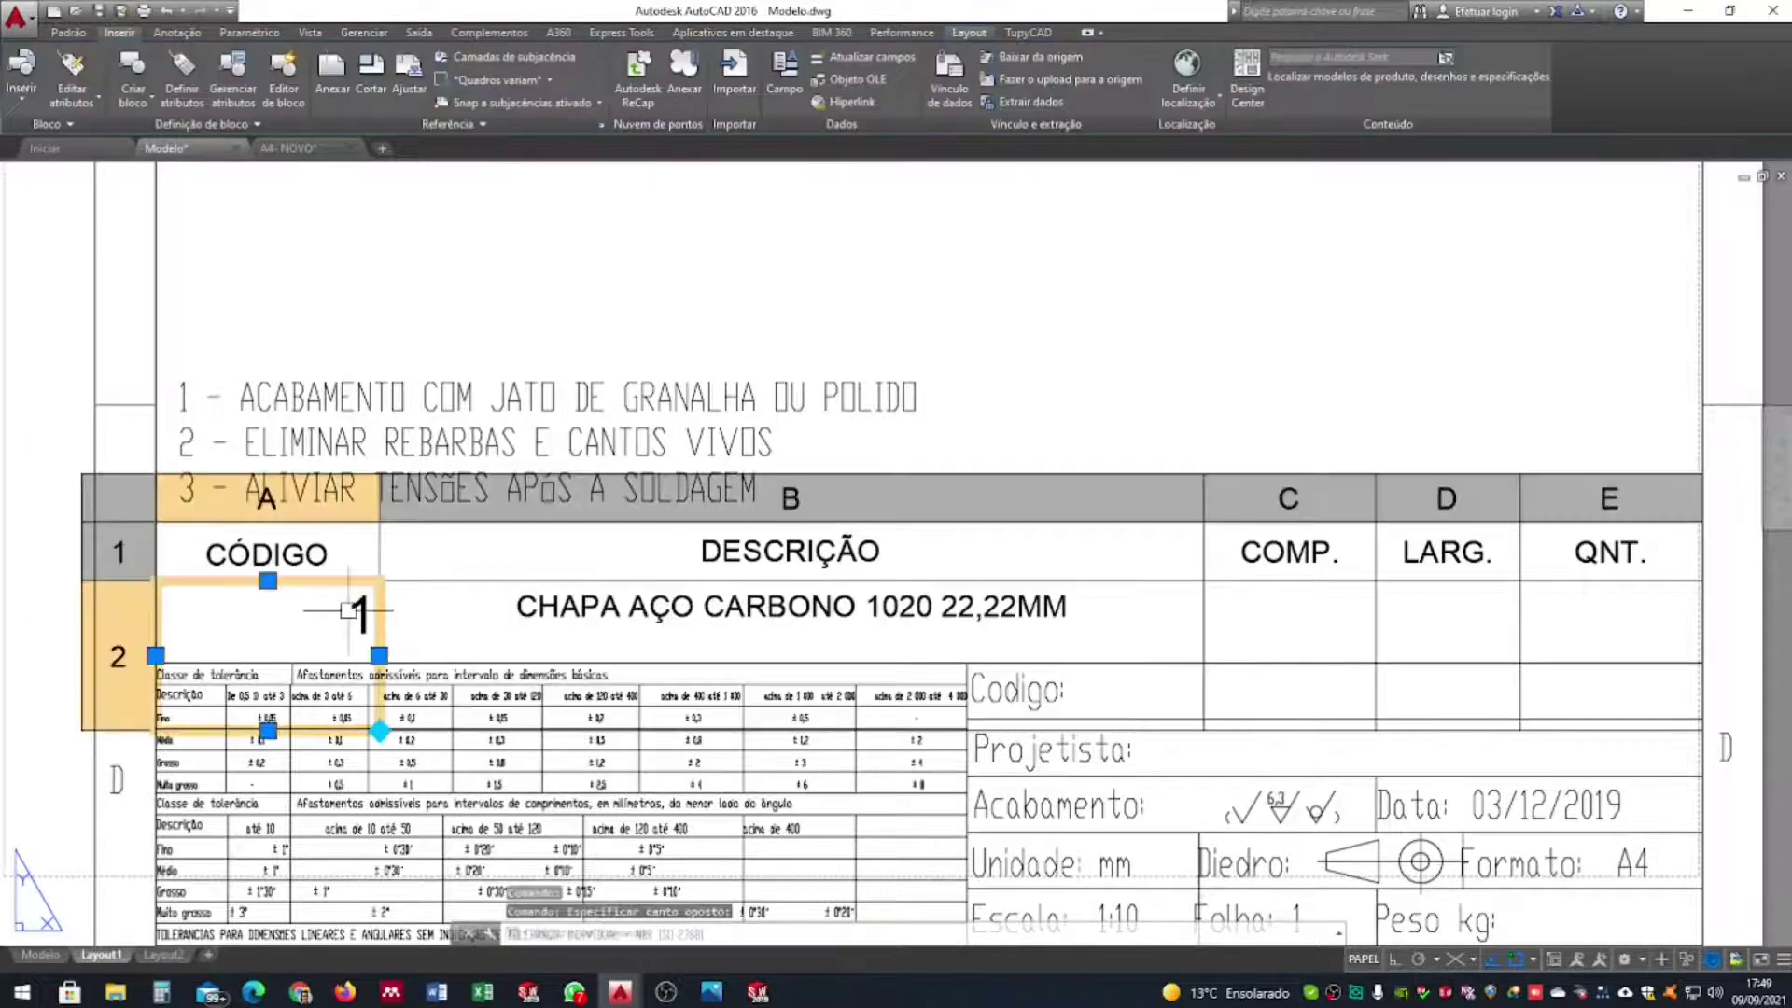
text(1)
drag(347, 611, 380, 606)
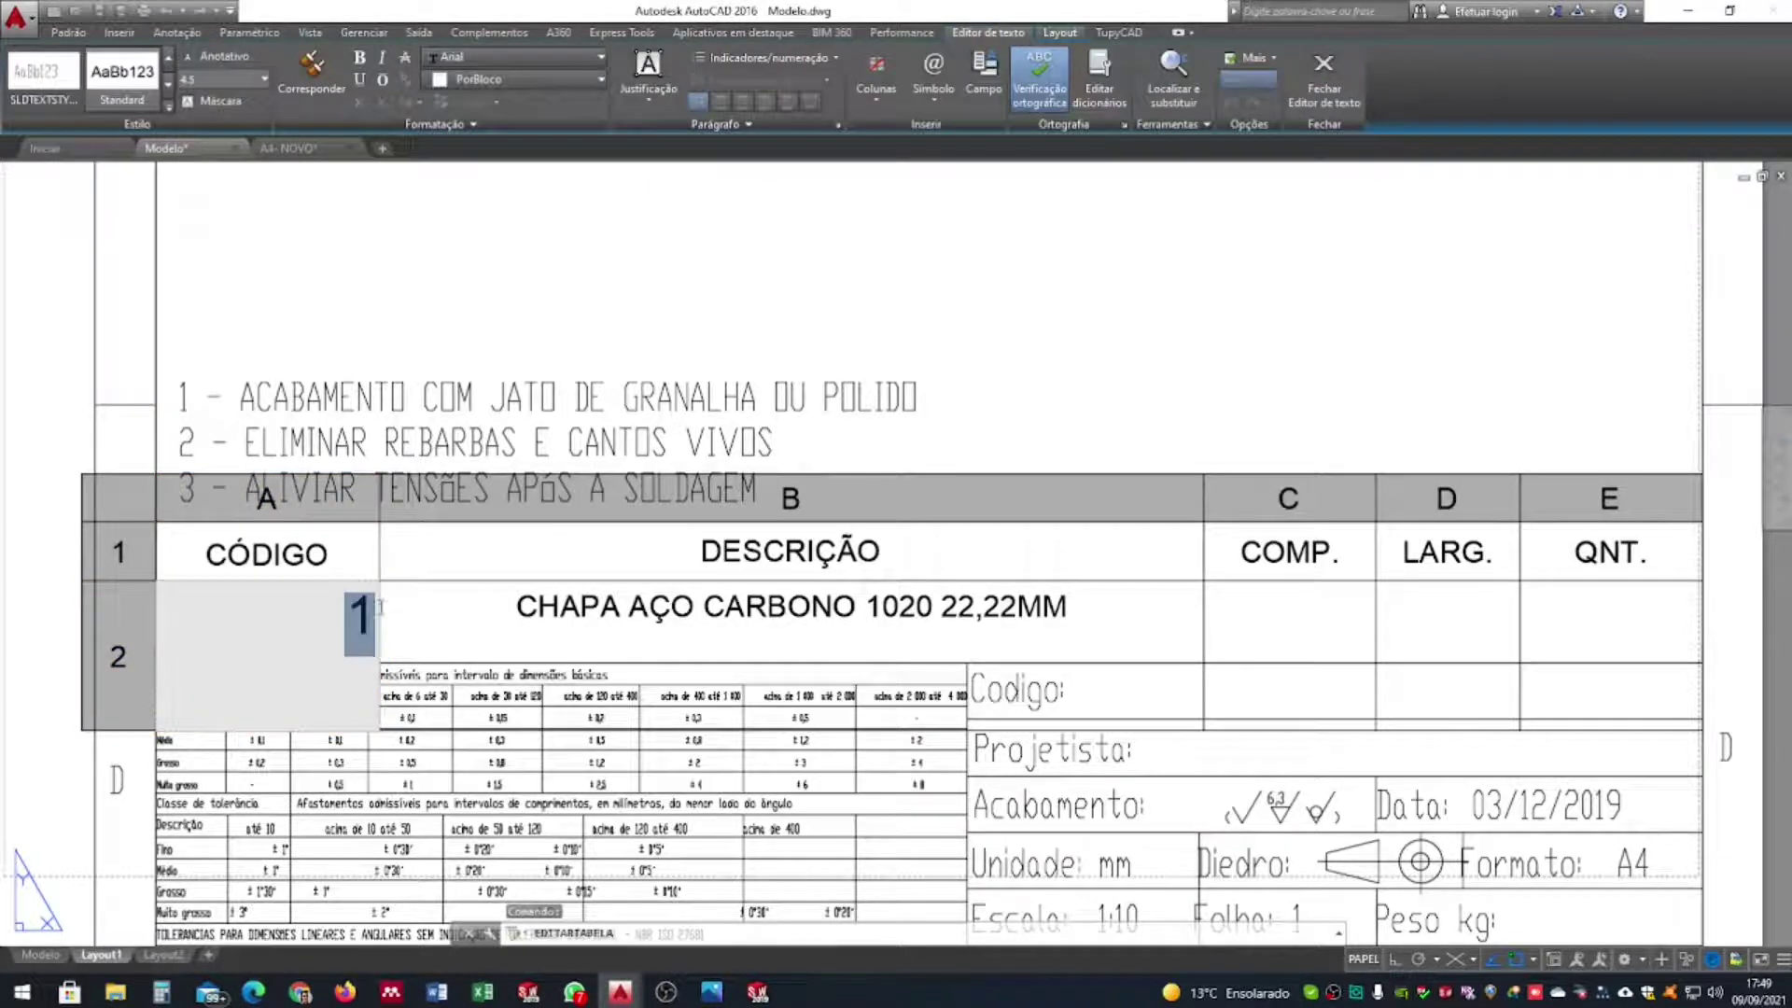
click(265, 79)
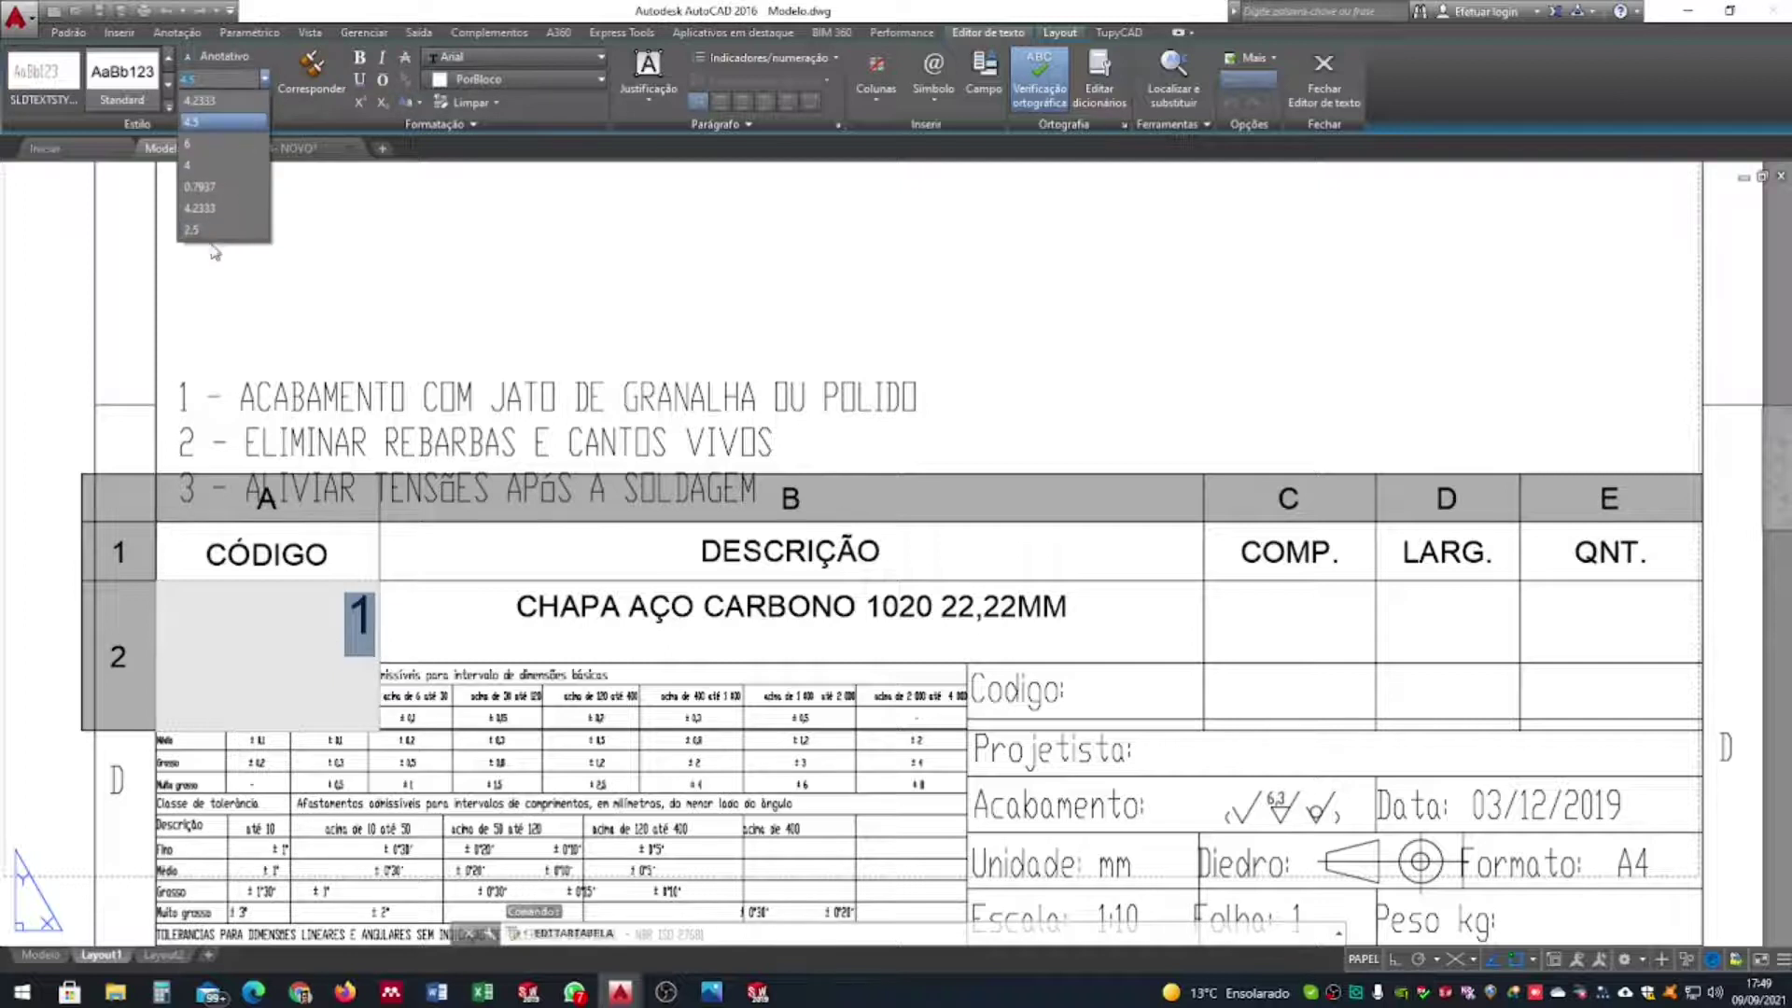
click(200, 230)
Enter 80 in the COMP. cell of the plate's row
click(1264, 619)
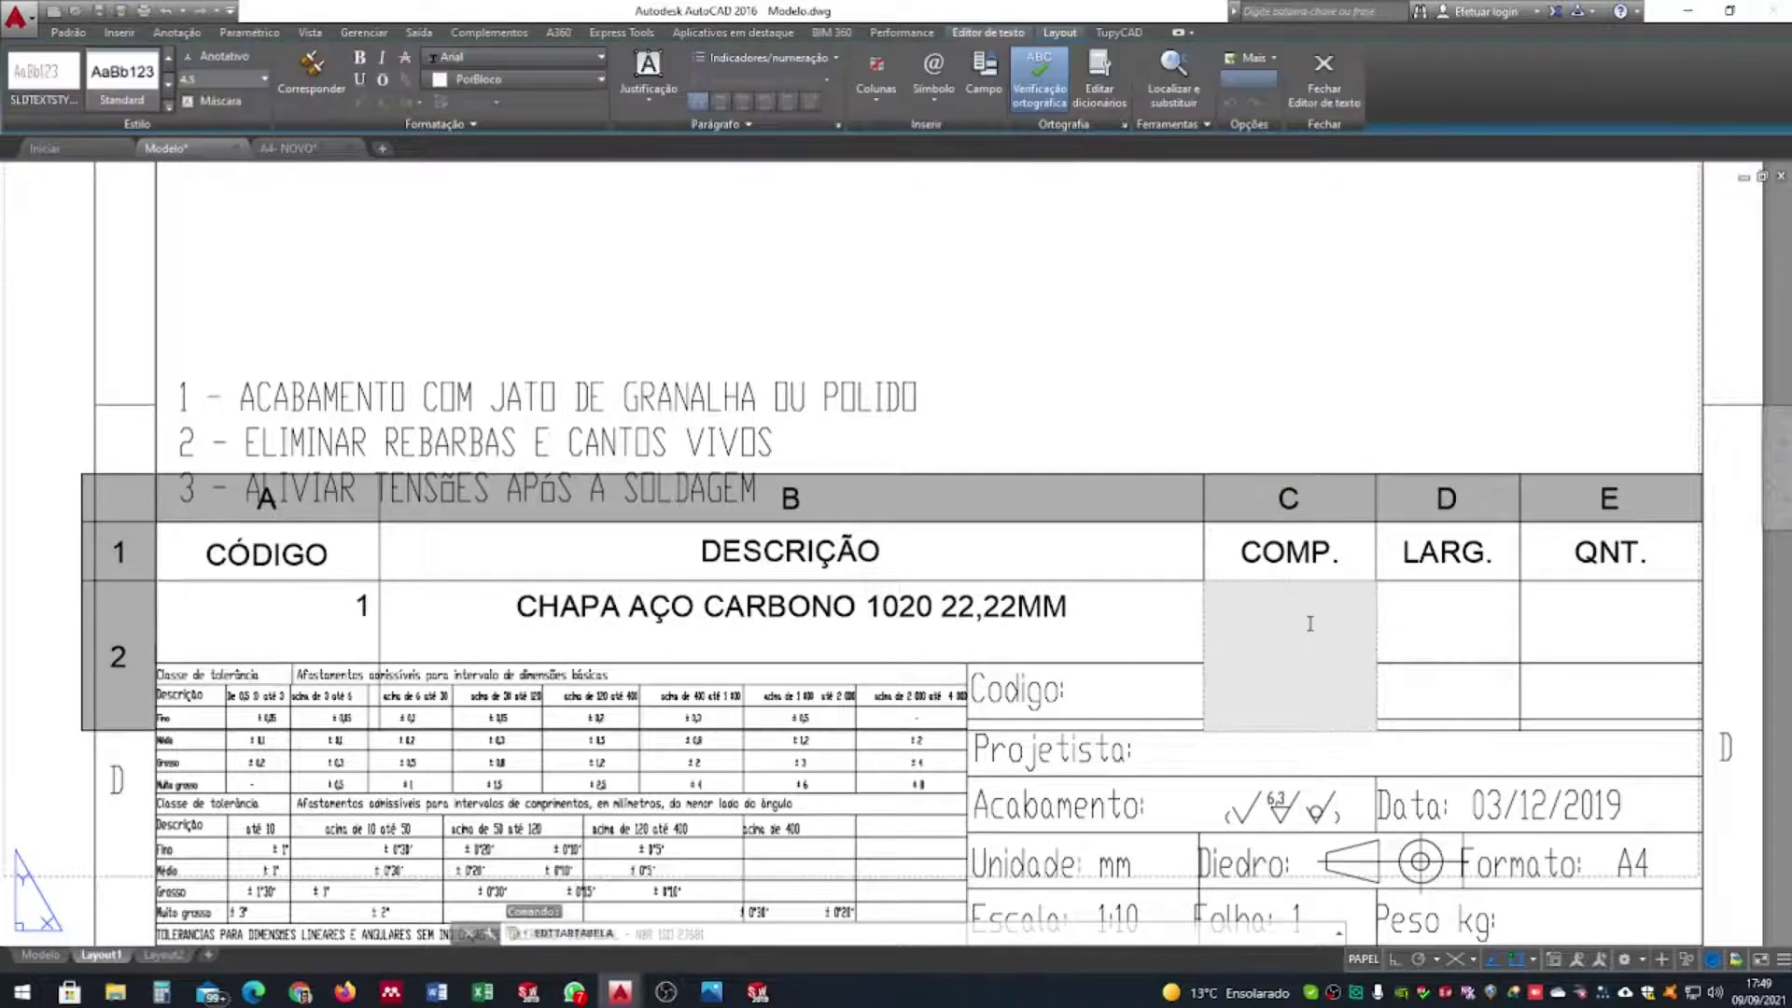
text(80)
click(1404, 627)
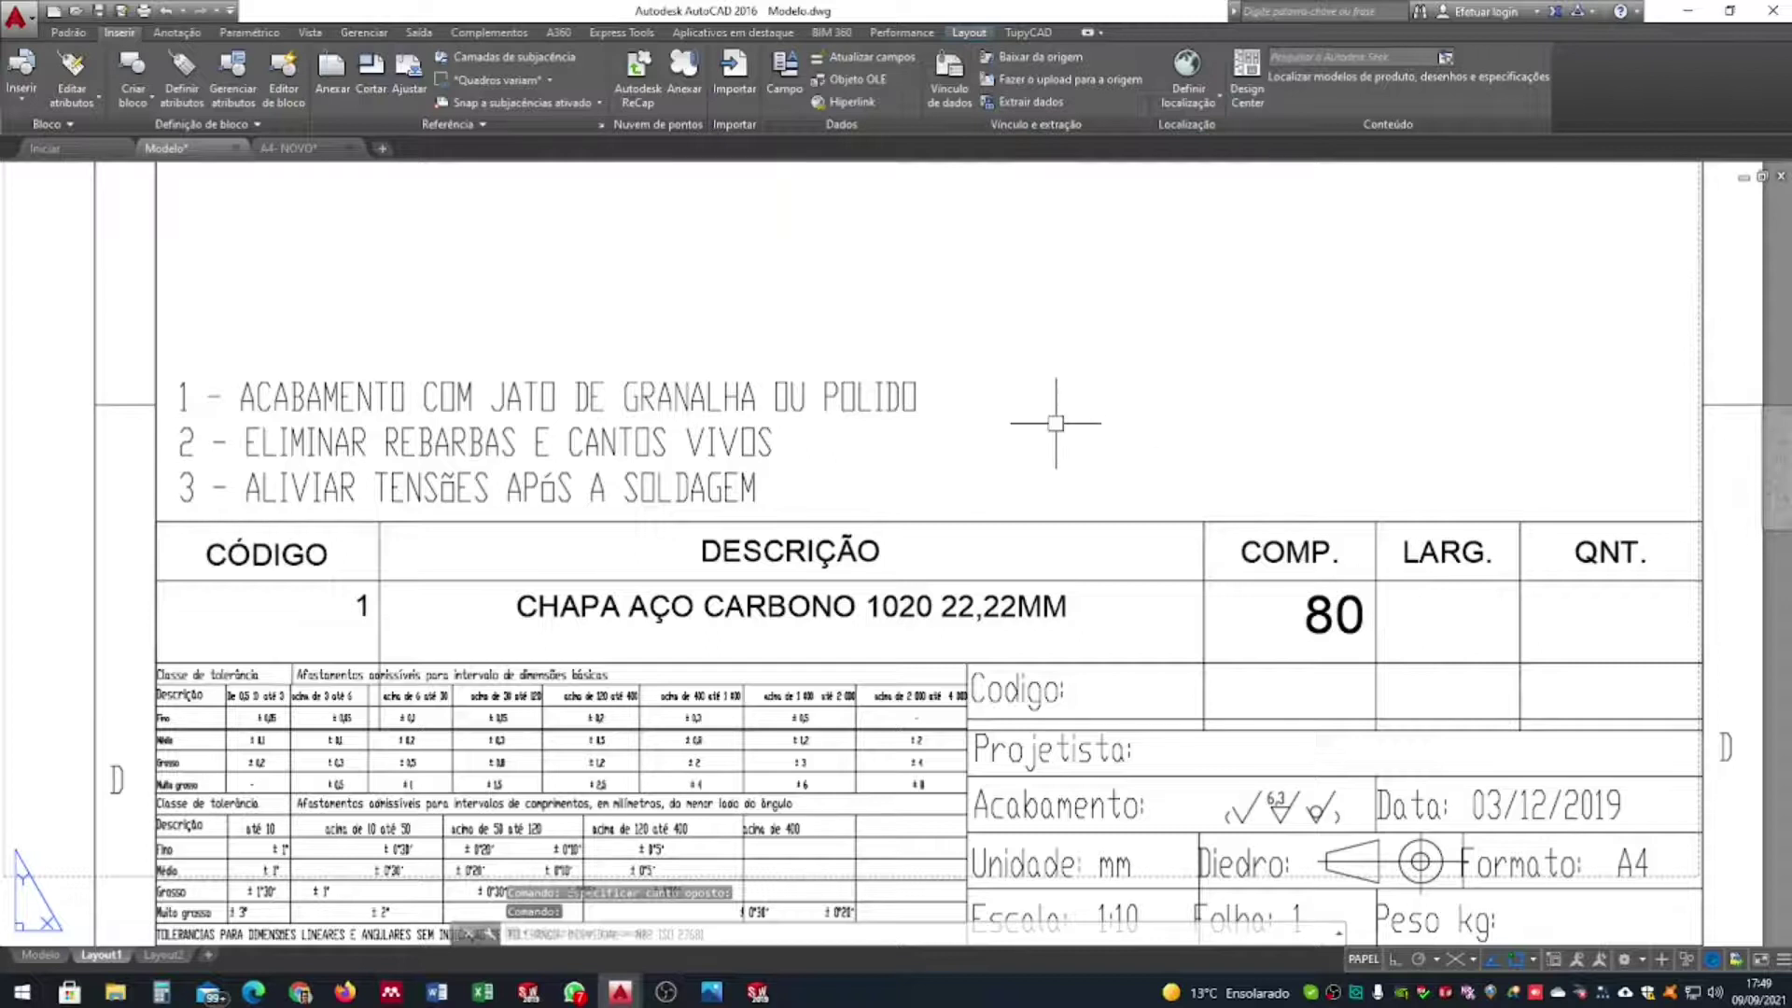
Check the part's overall dimensions in the drawing views and enter 78 in the LARG. cell of the plate's row
scroll(1048, 400, down, 4)
middle_drag(1172, 448, 1109, 617)
scroll(1063, 334, up, 2)
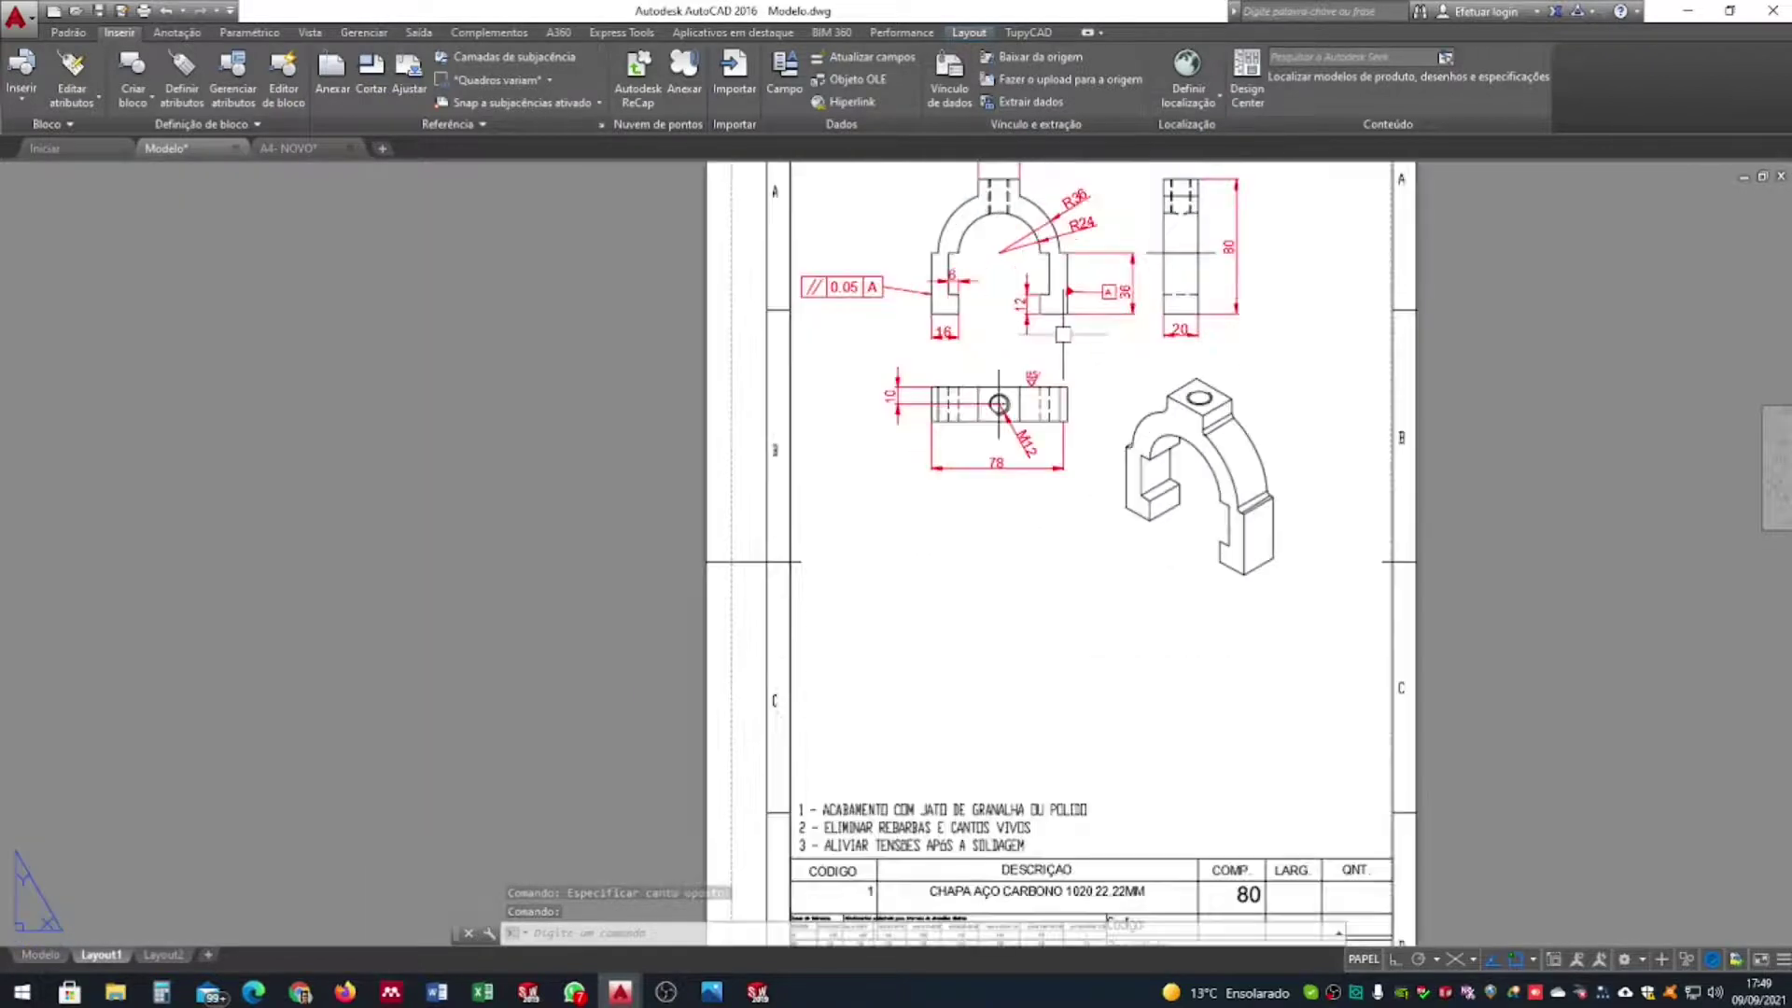
scroll(988, 466, up, 4)
scroll(1040, 455, down, 2)
middle_drag(1056, 448, 1059, 655)
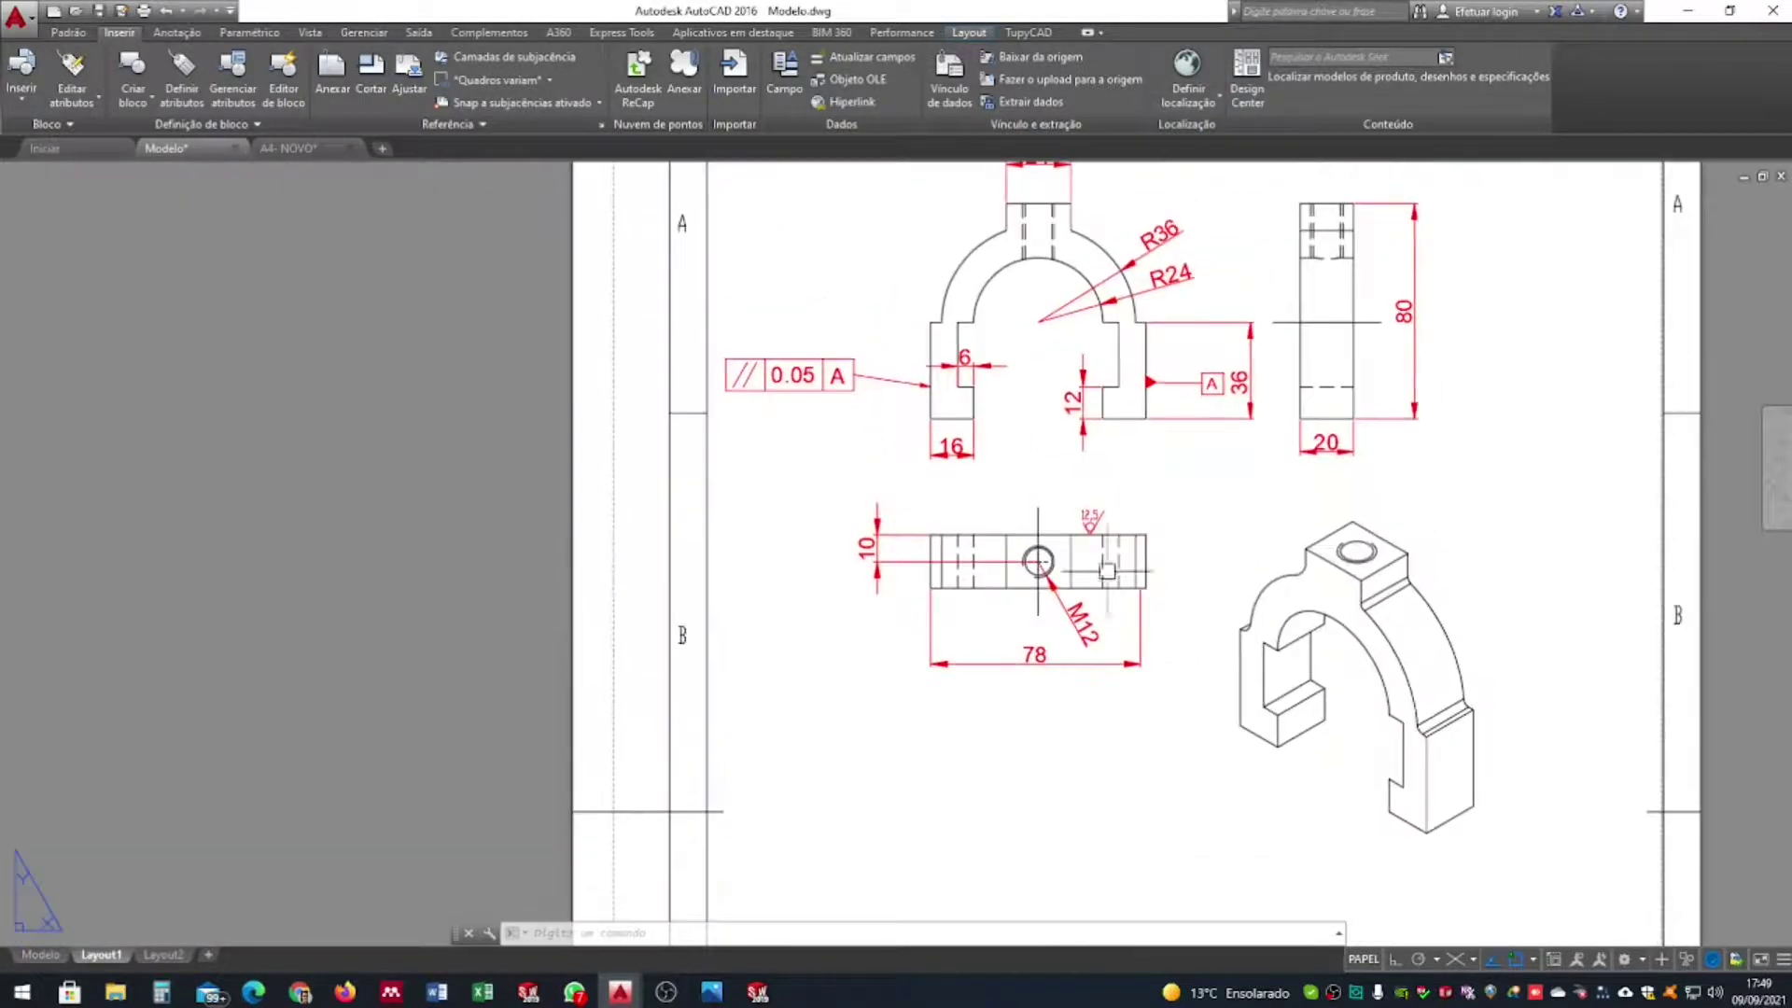
scroll(1357, 302, down, 4)
scroll(1291, 592, up, 6)
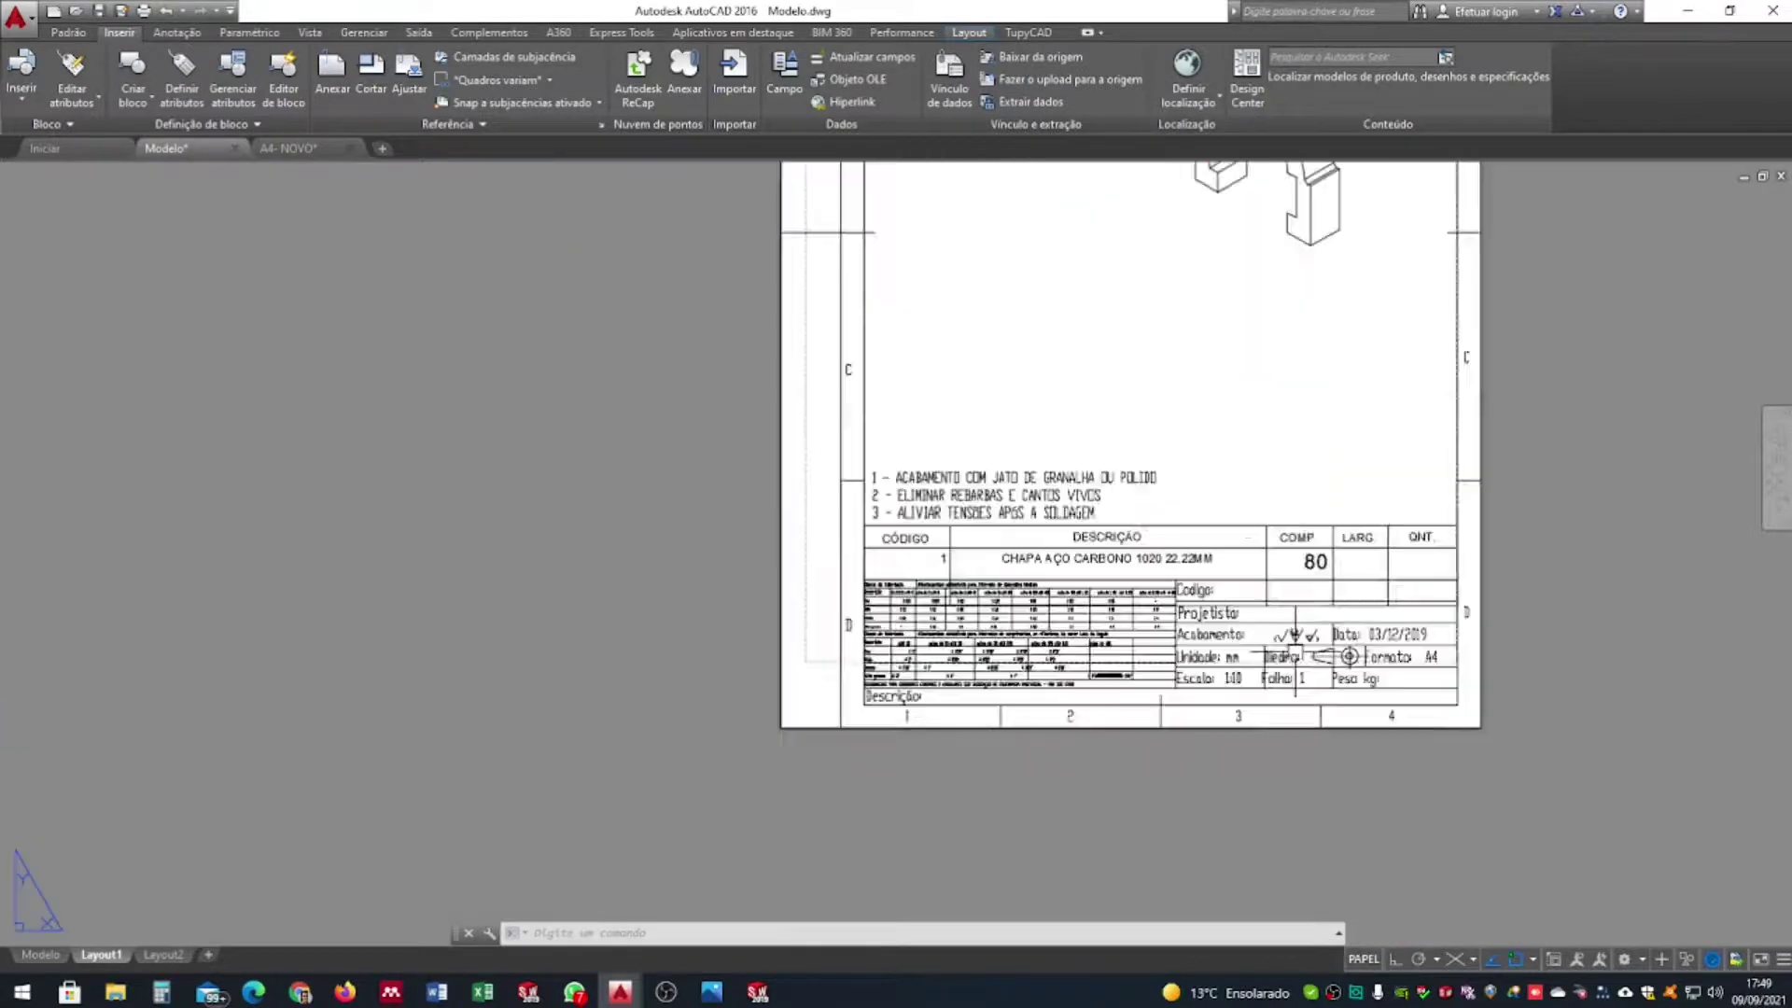
click(1527, 489)
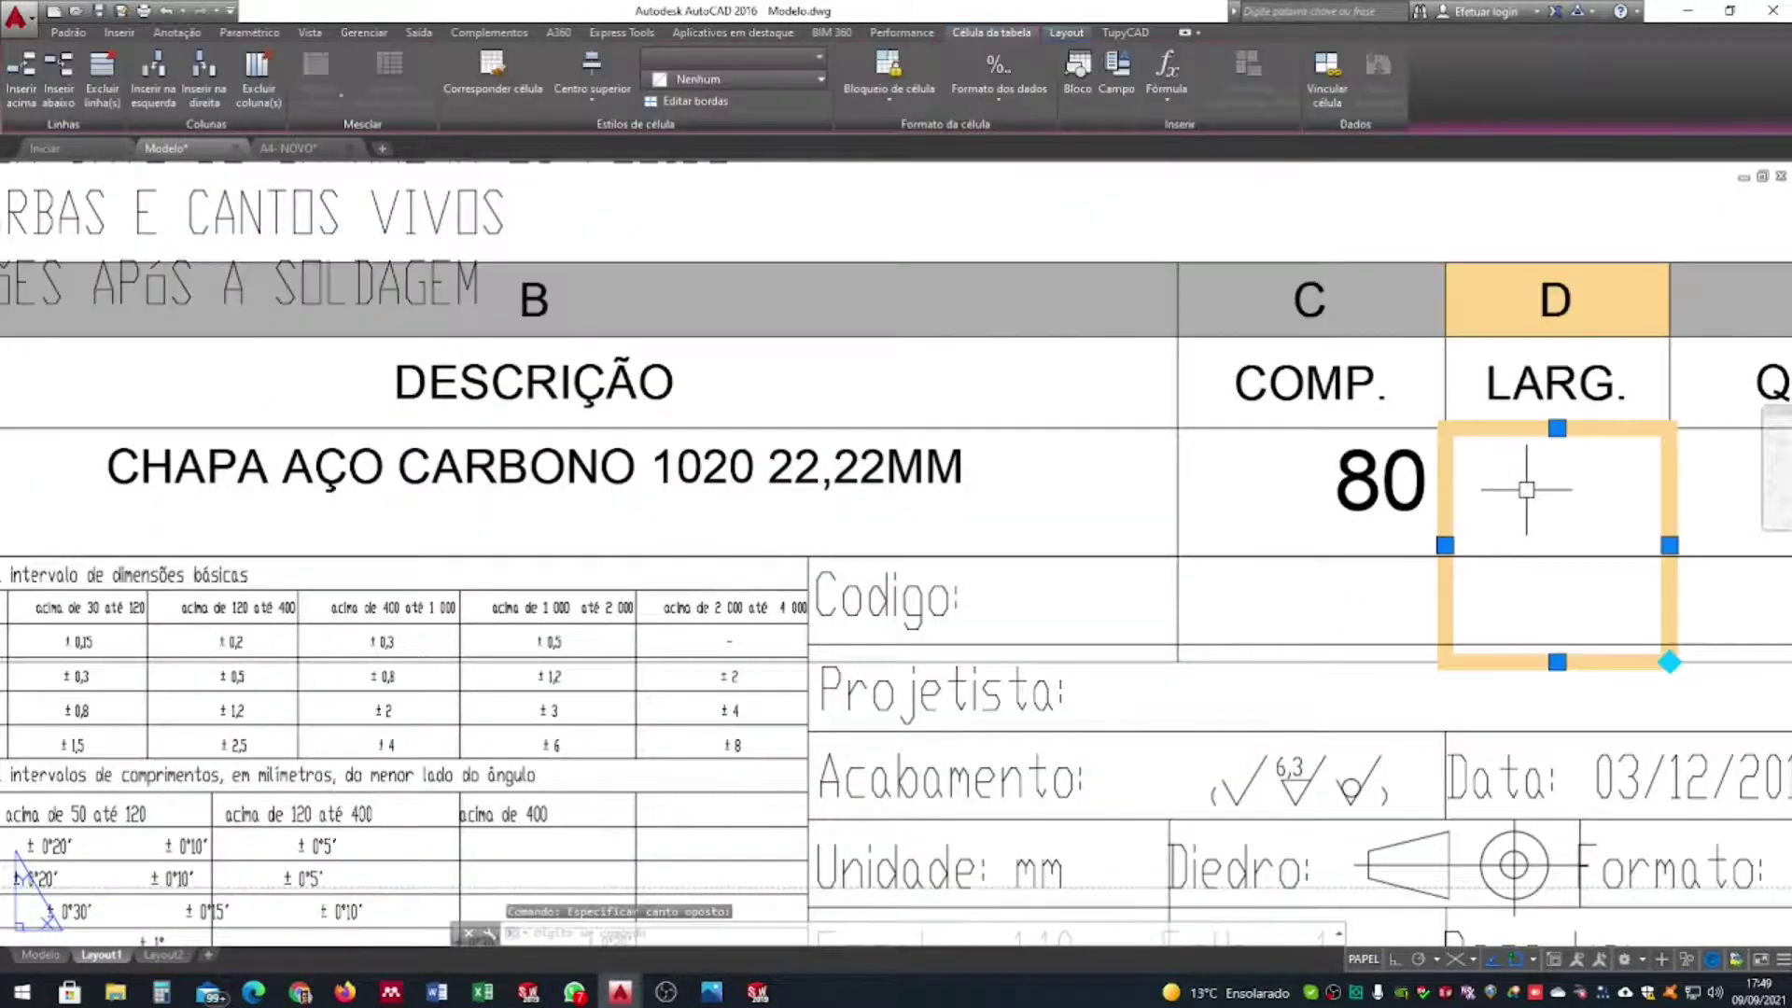
double_click(1526, 489)
text(78)
Set the text height of the LARG. value 78 to 2.5
drag(1609, 482, 1514, 489)
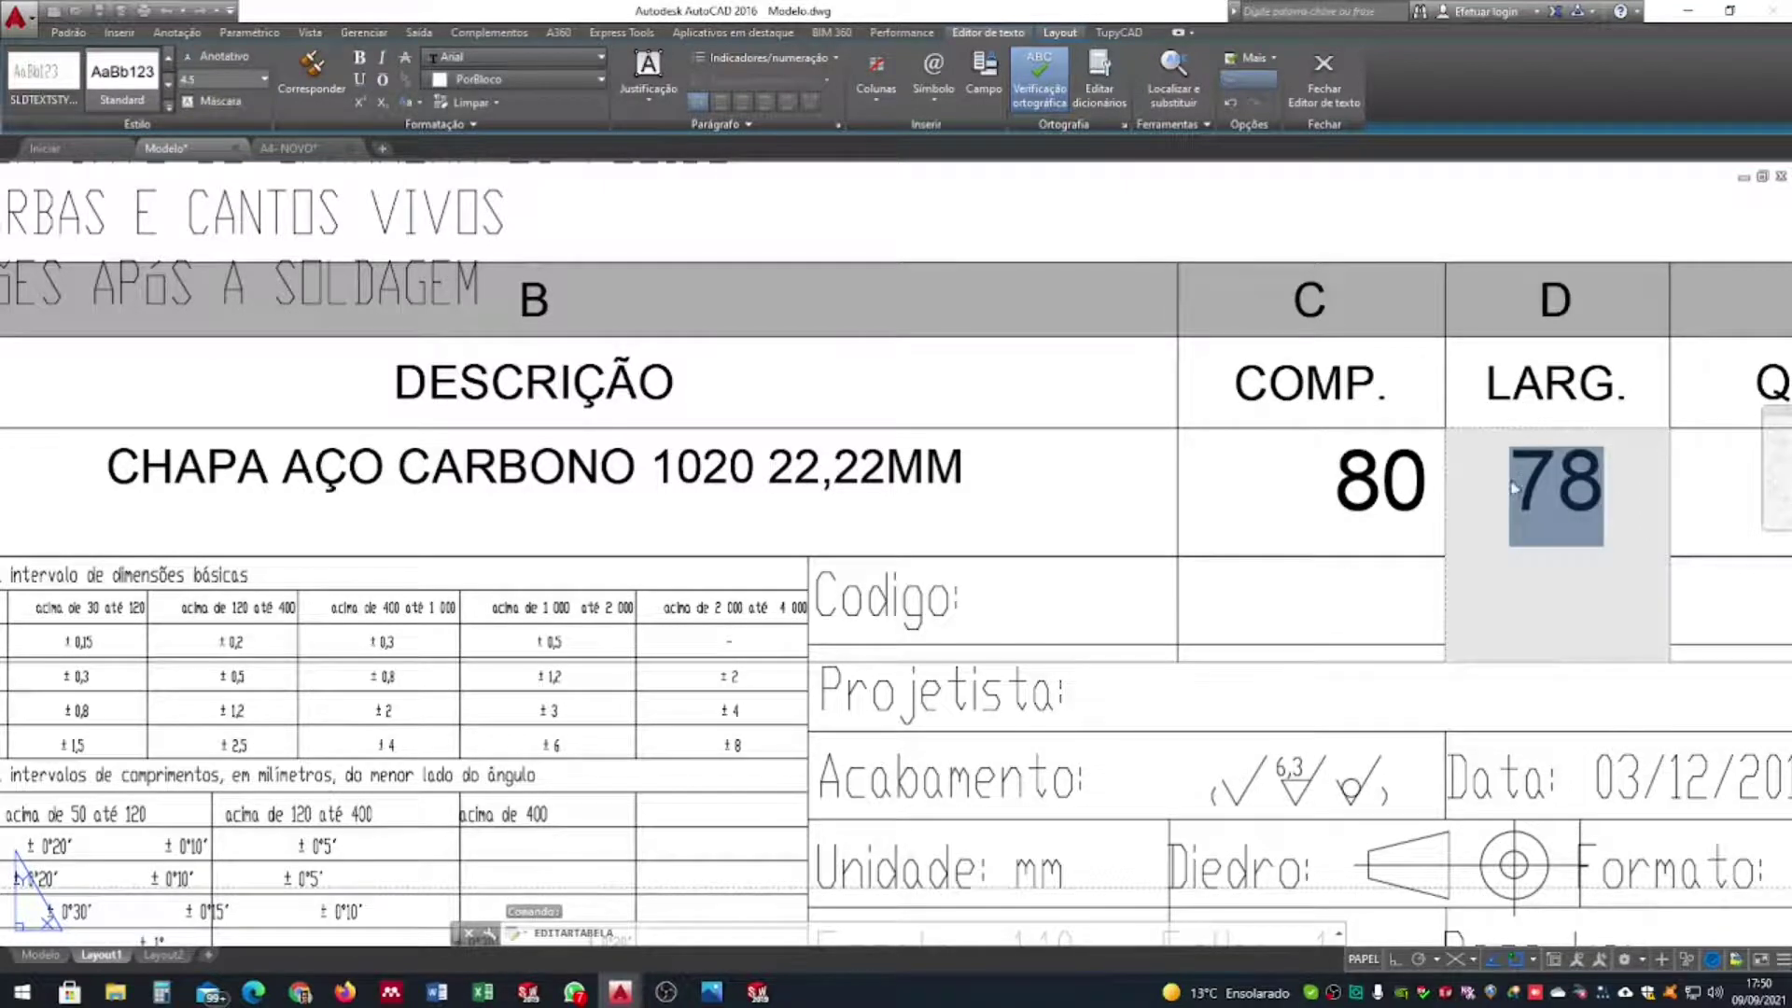
click(266, 81)
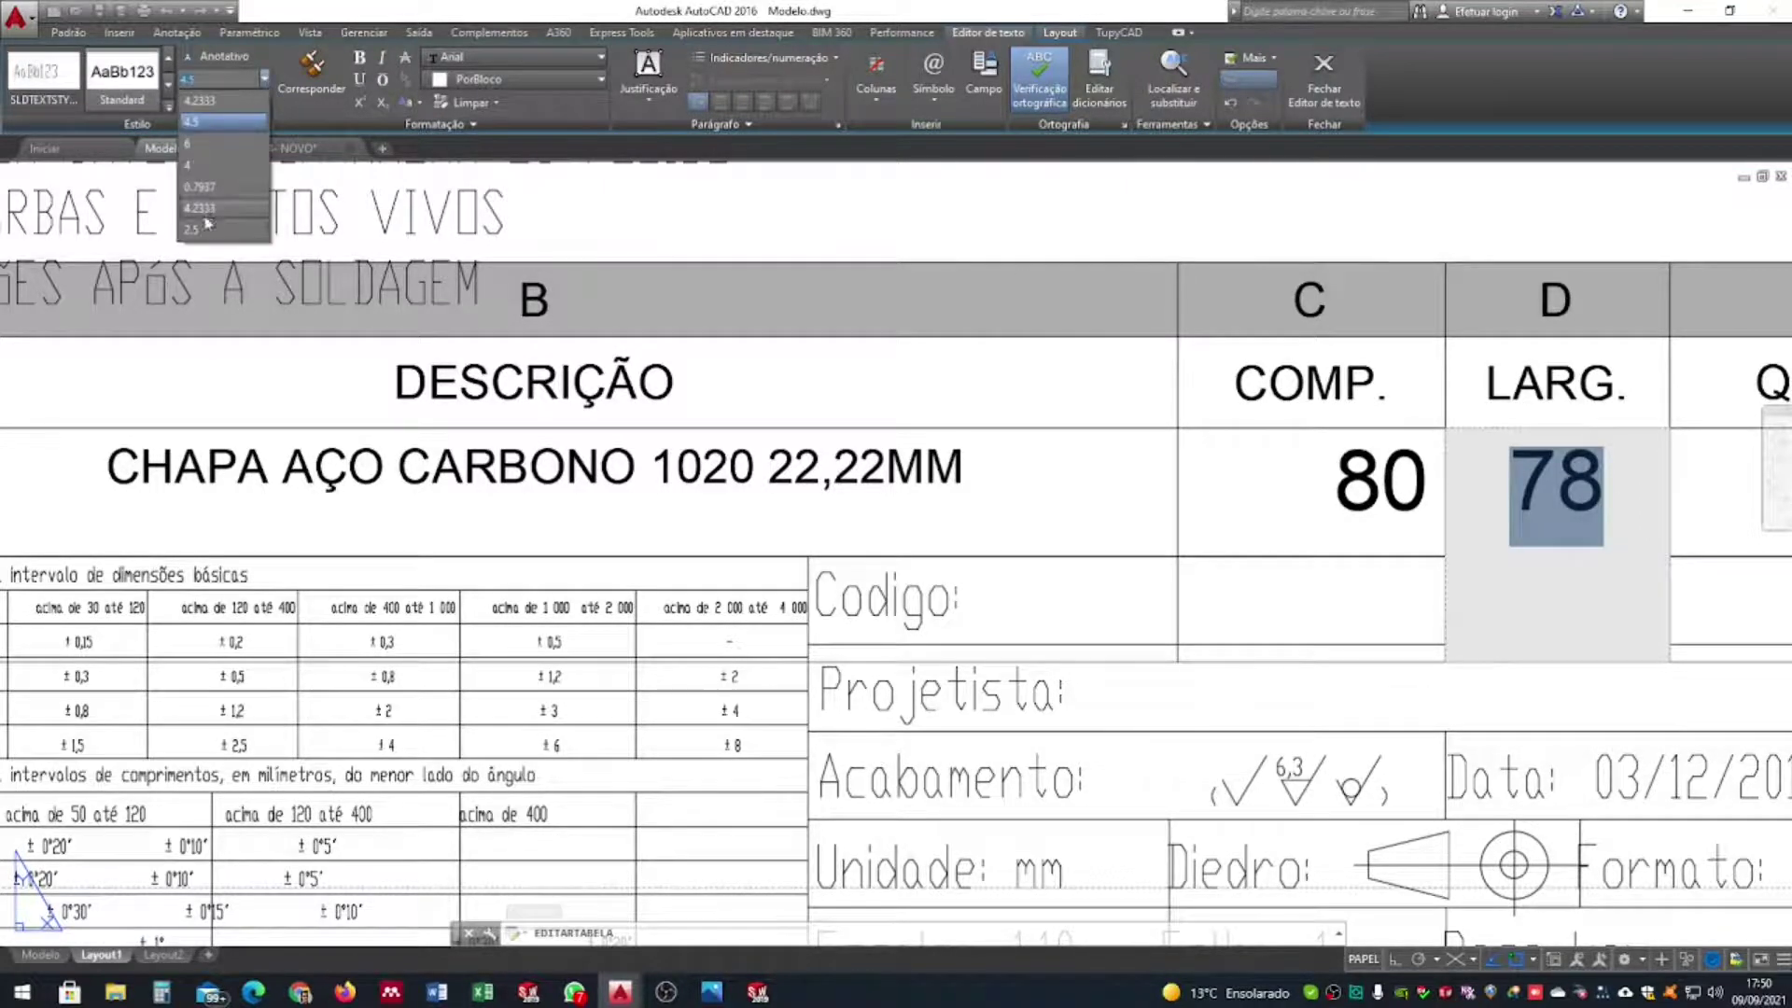
click(208, 225)
click(1312, 474)
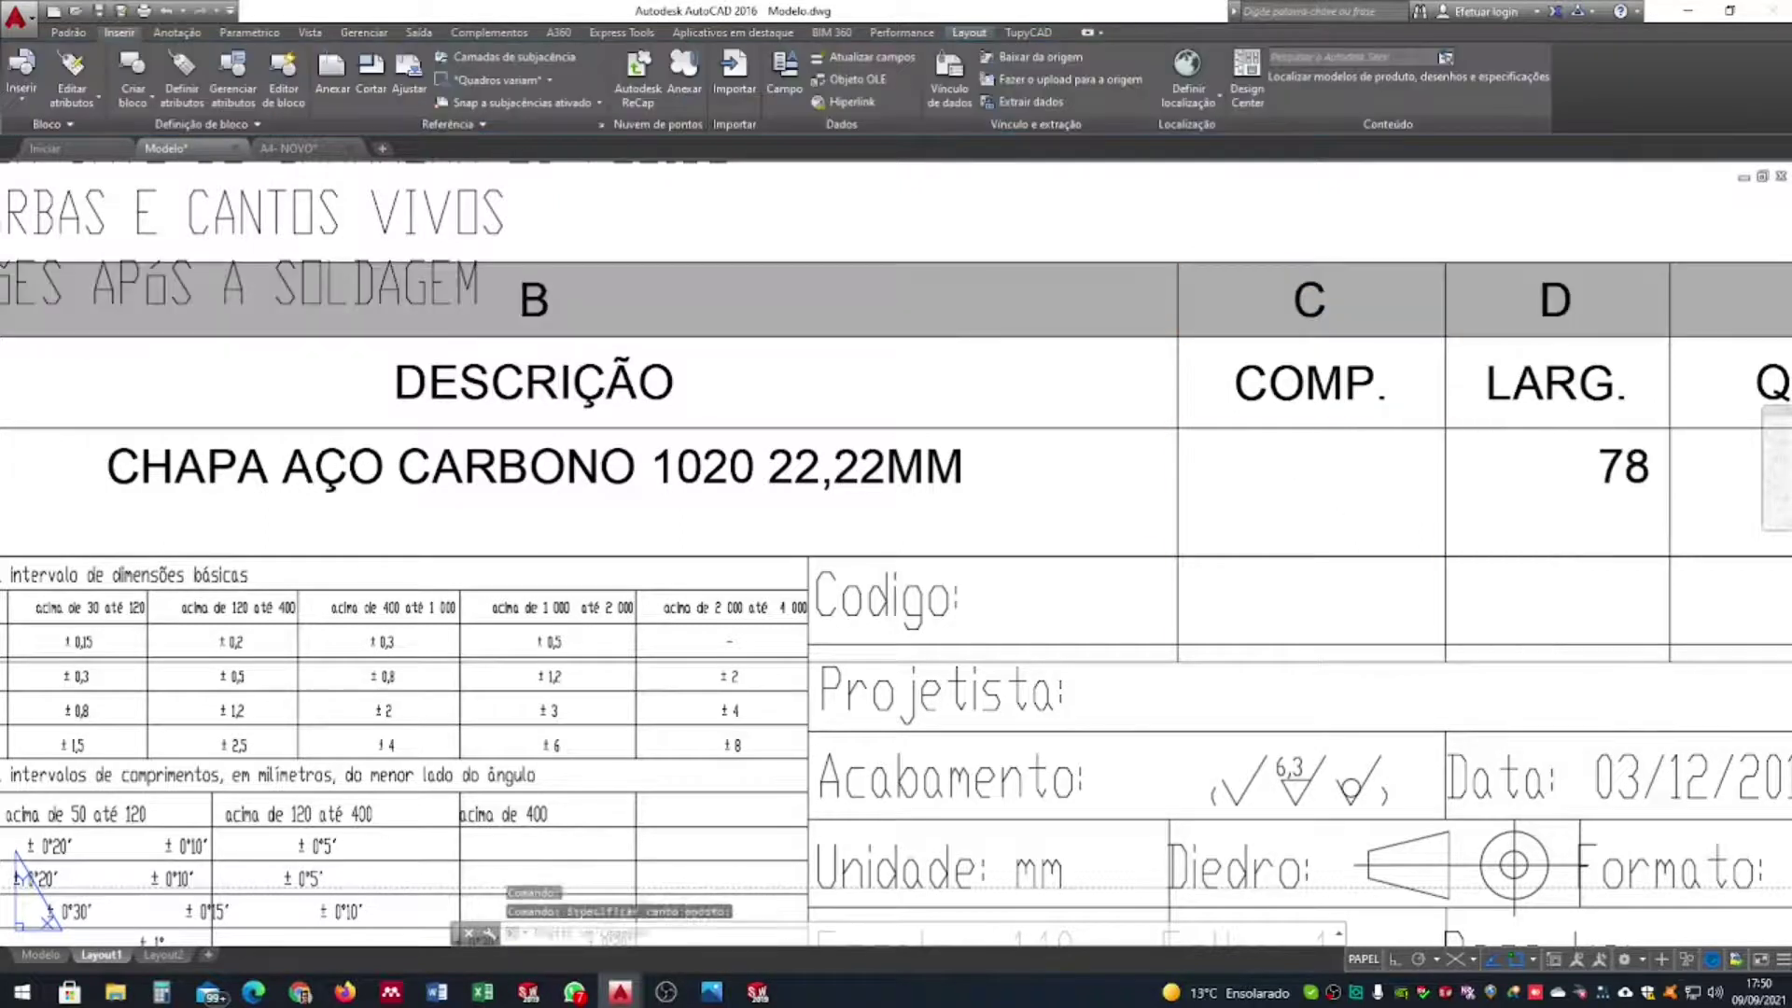
Set the text height of the COMP. value 80 to 2.5 and finish editing the cell
double_click(1336, 485)
drag(1335, 485, 1426, 487)
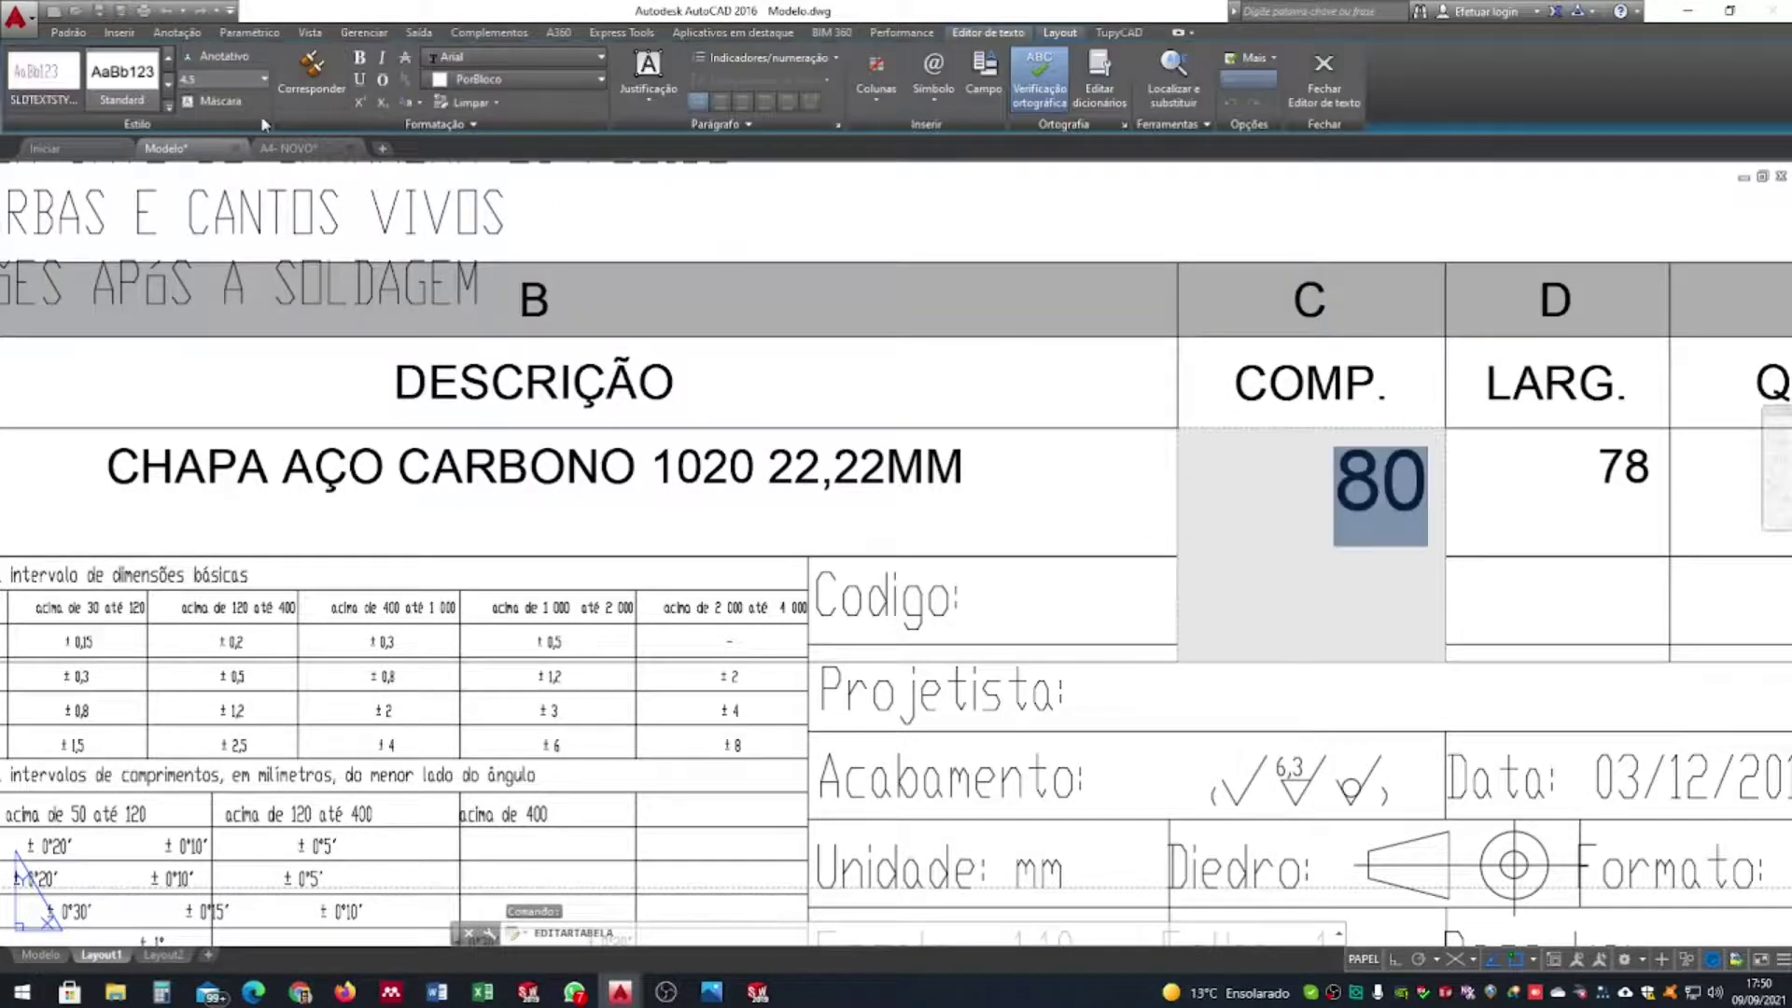
click(266, 81)
click(207, 225)
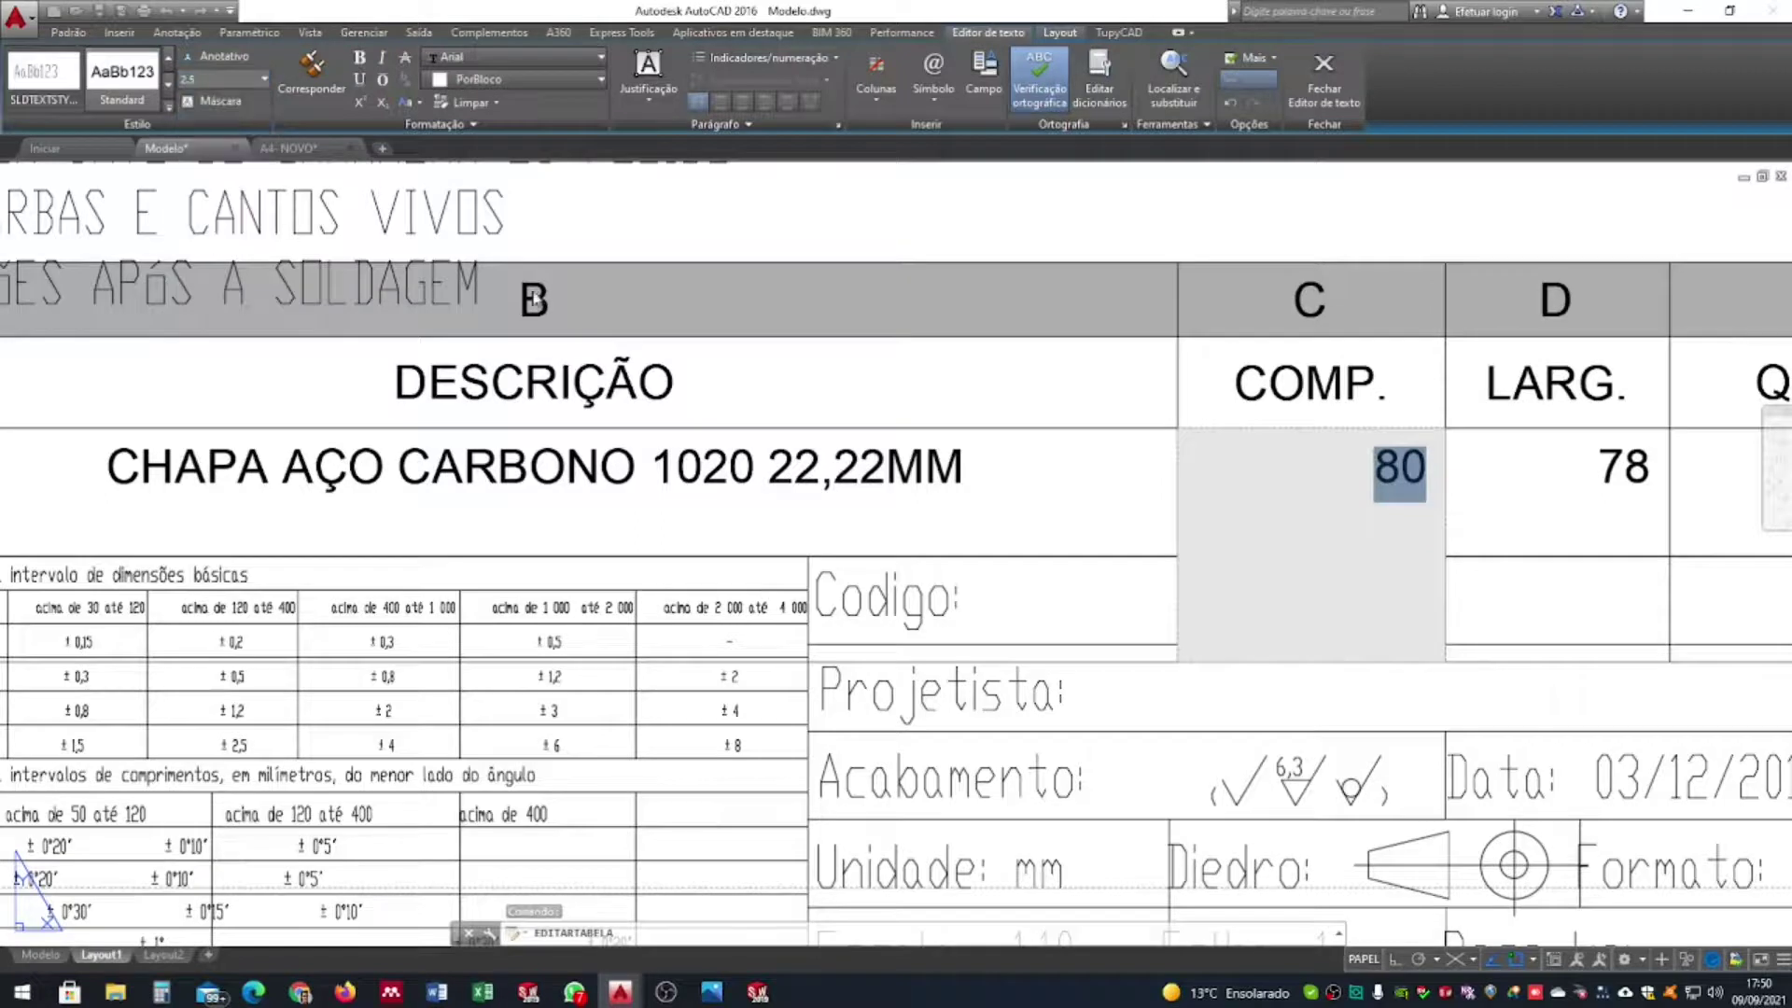
click(1524, 509)
Enter 0.5 in the QNT. cell of the plate's row
scroll(1531, 508, down, 4)
middle_drag(1488, 509, 1120, 509)
scroll(1236, 512, up, 2)
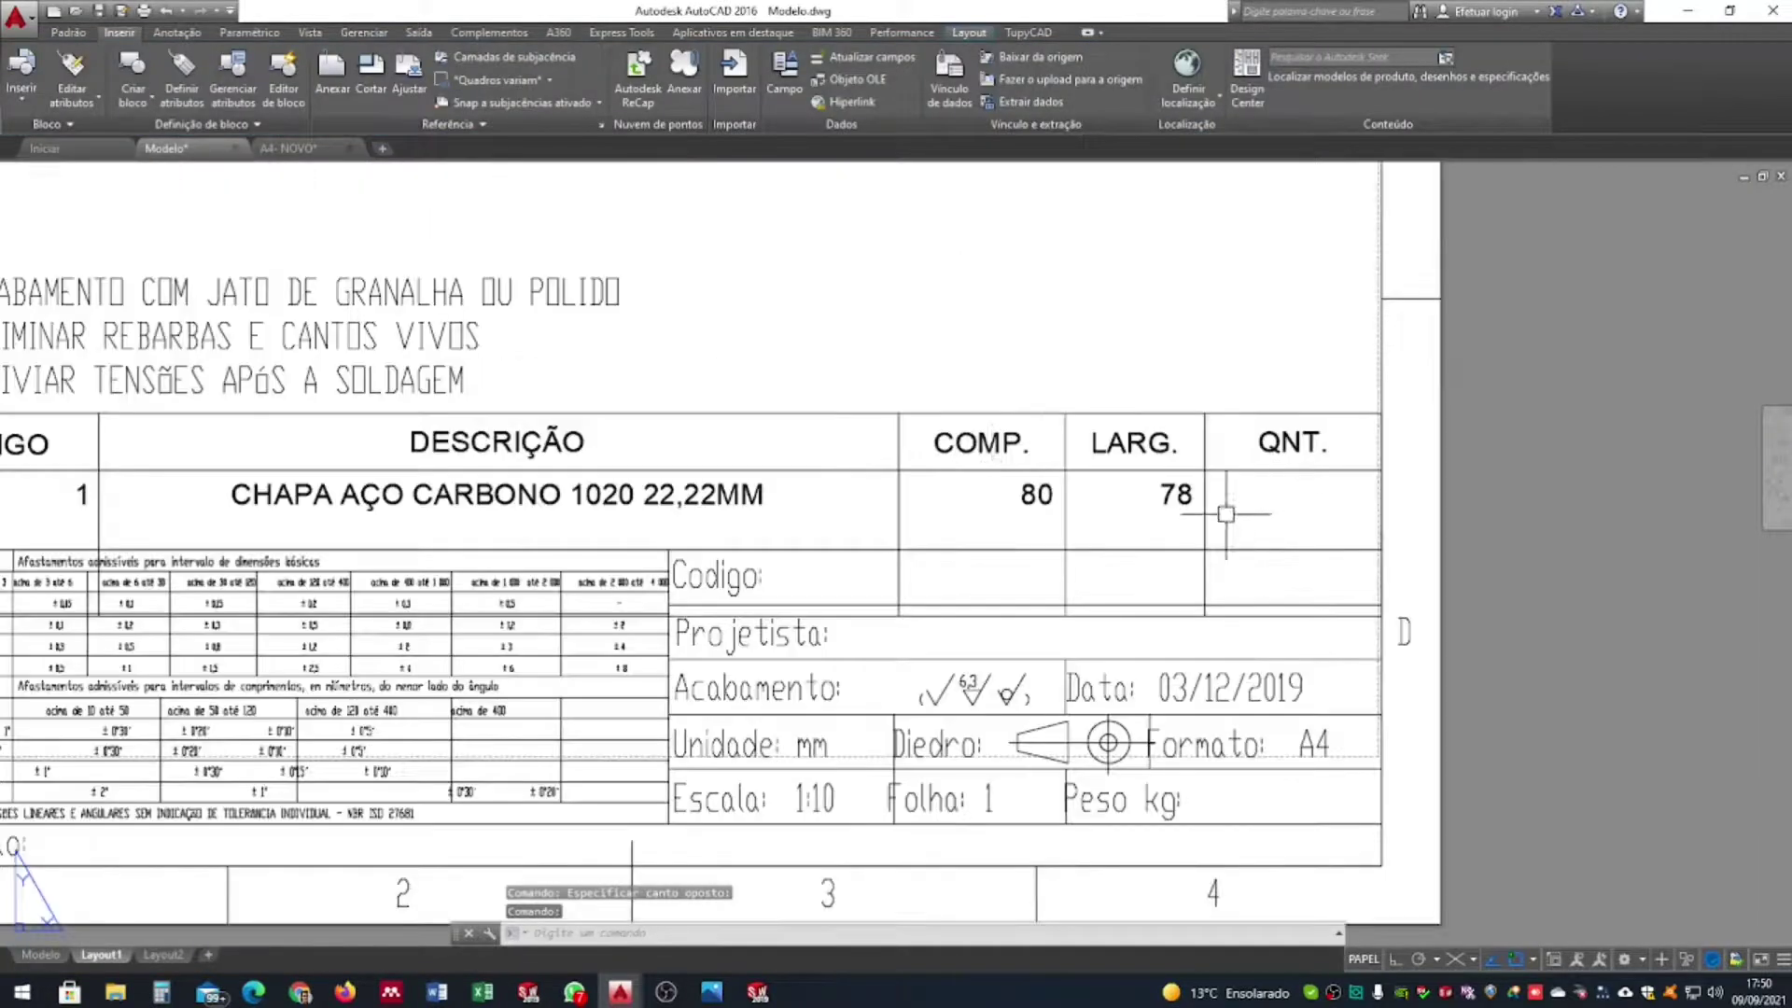
click(1204, 561)
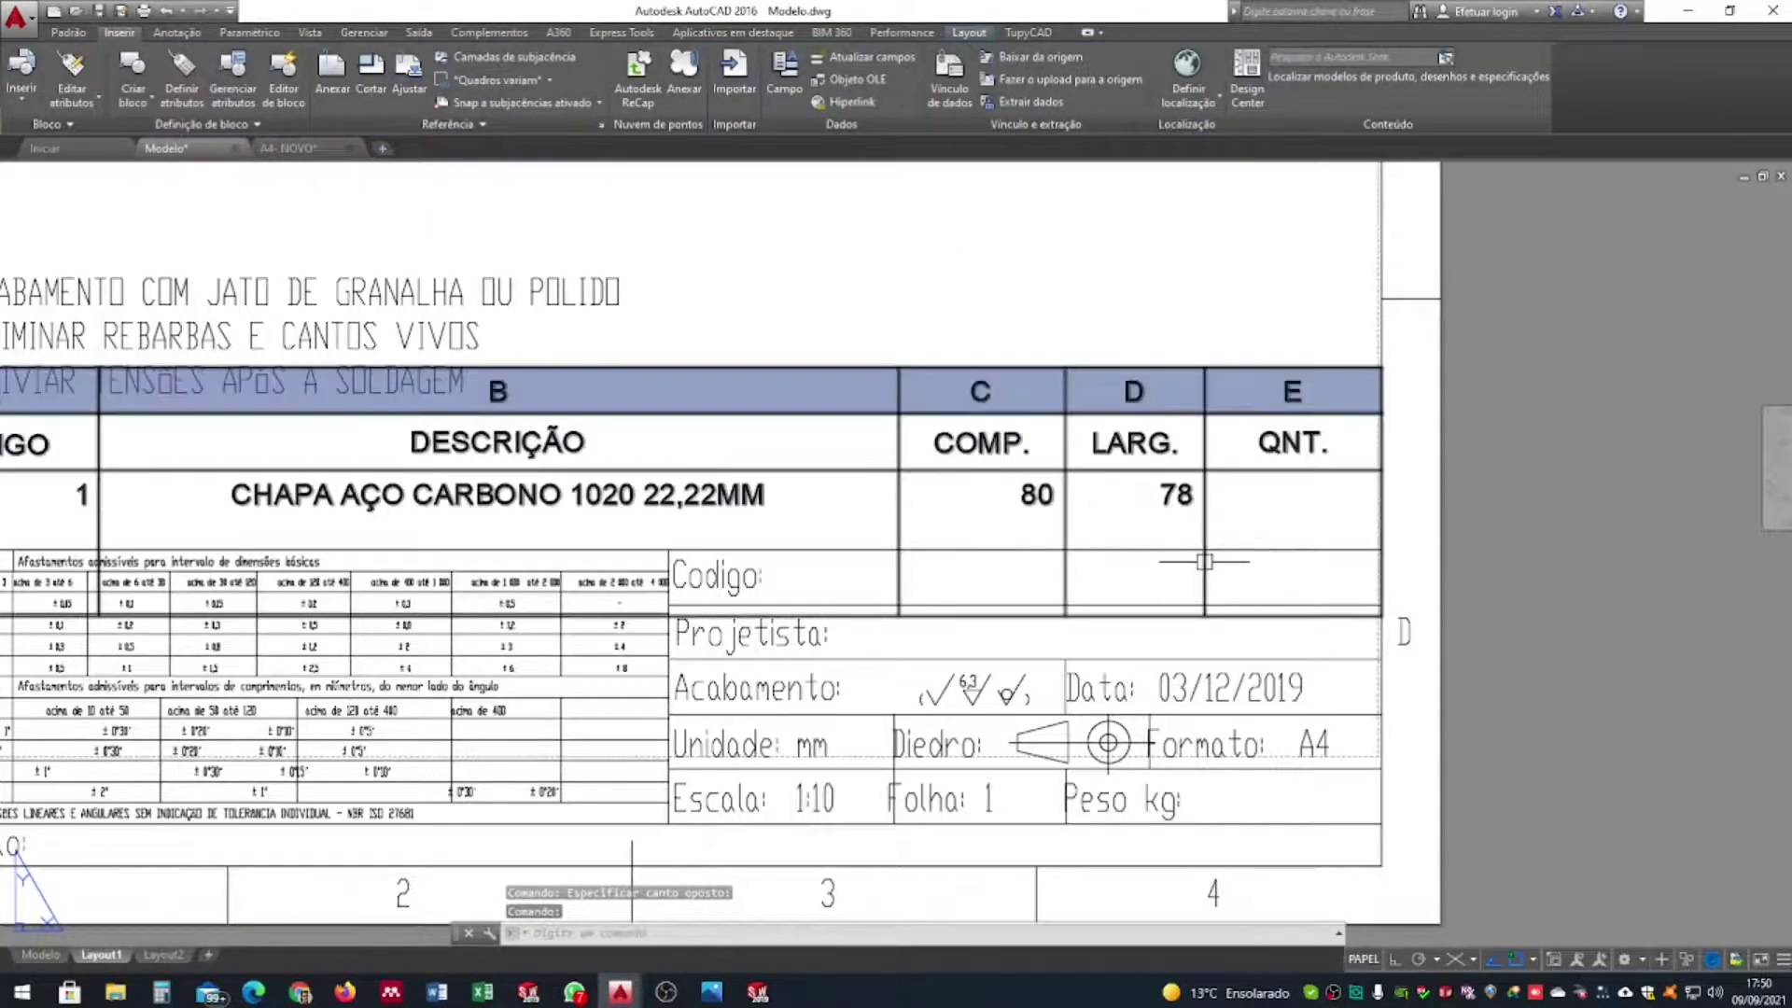
key(Escape)
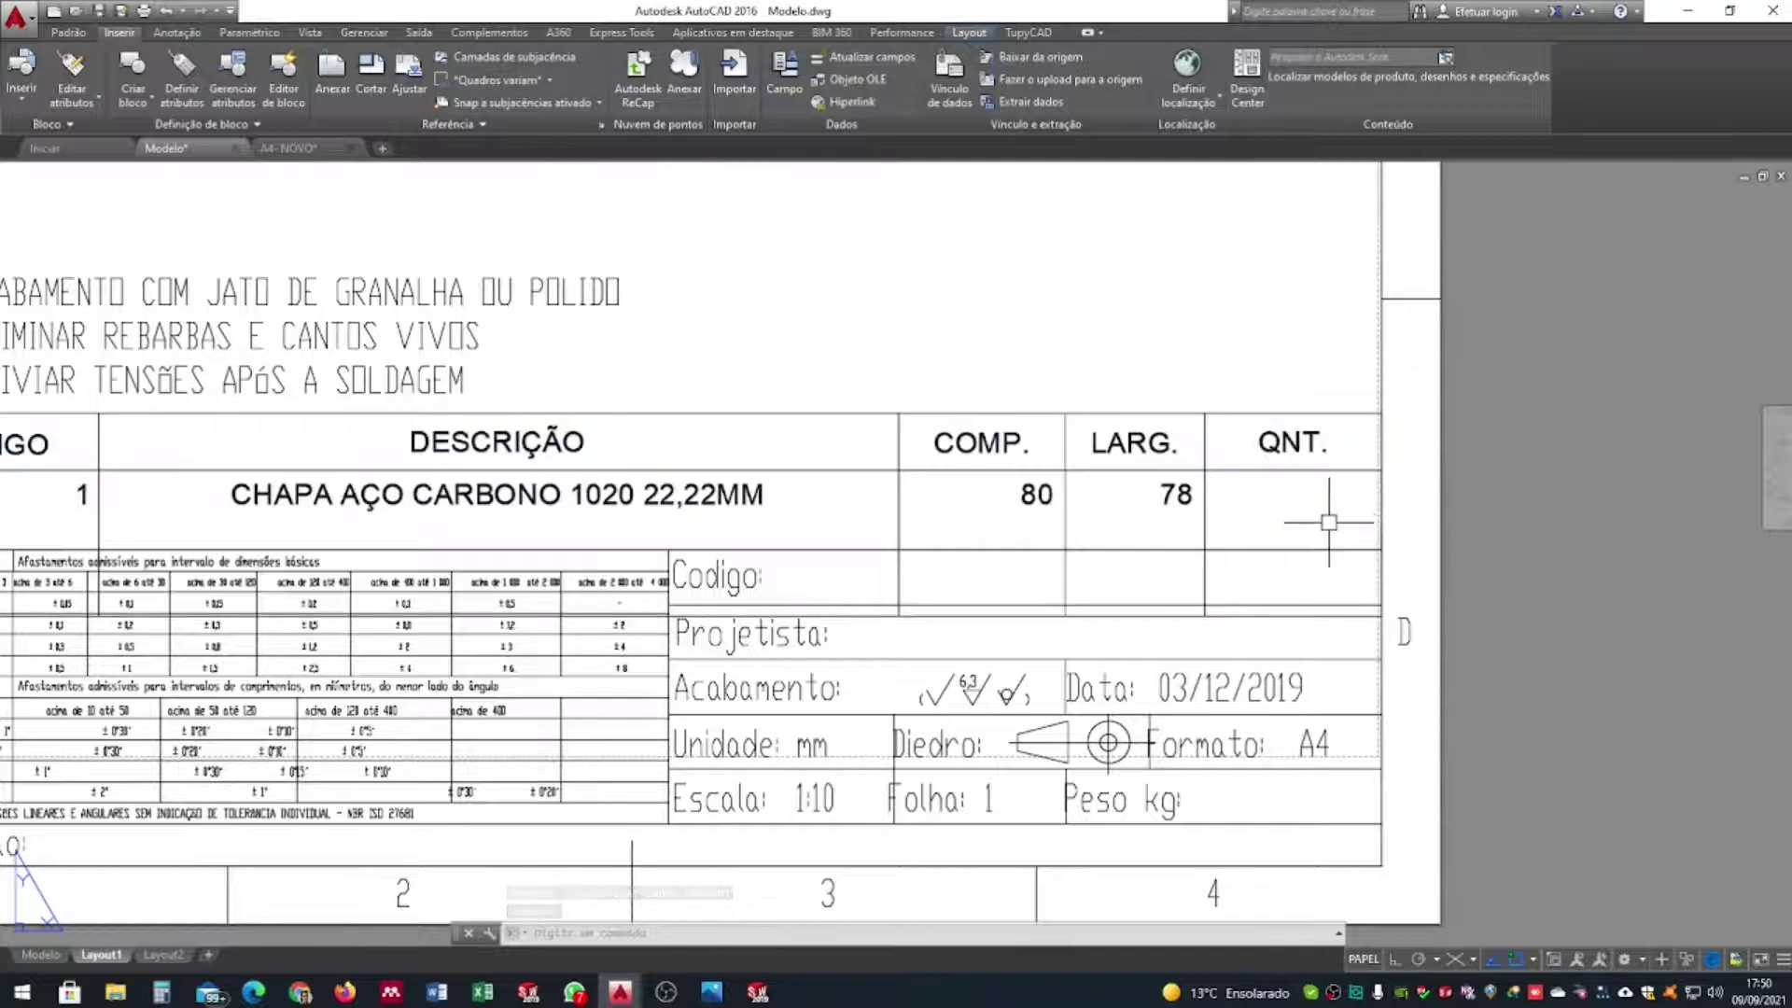
double_click(1278, 508)
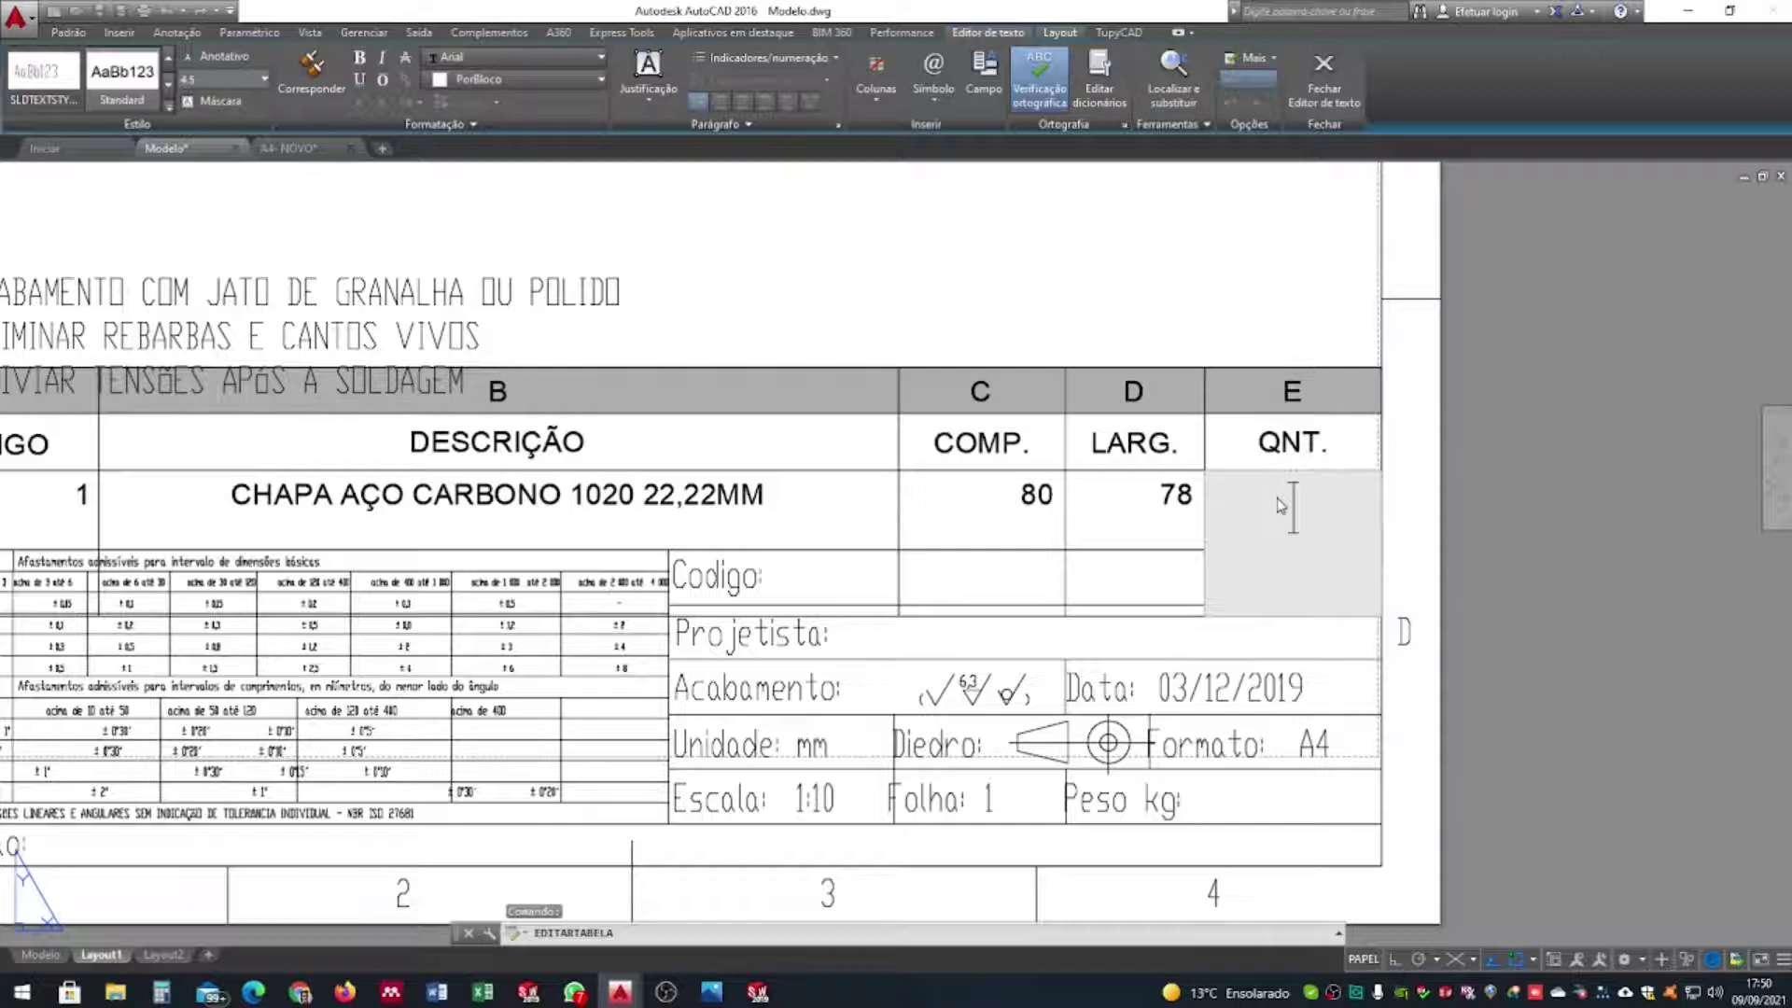
text(0.5)
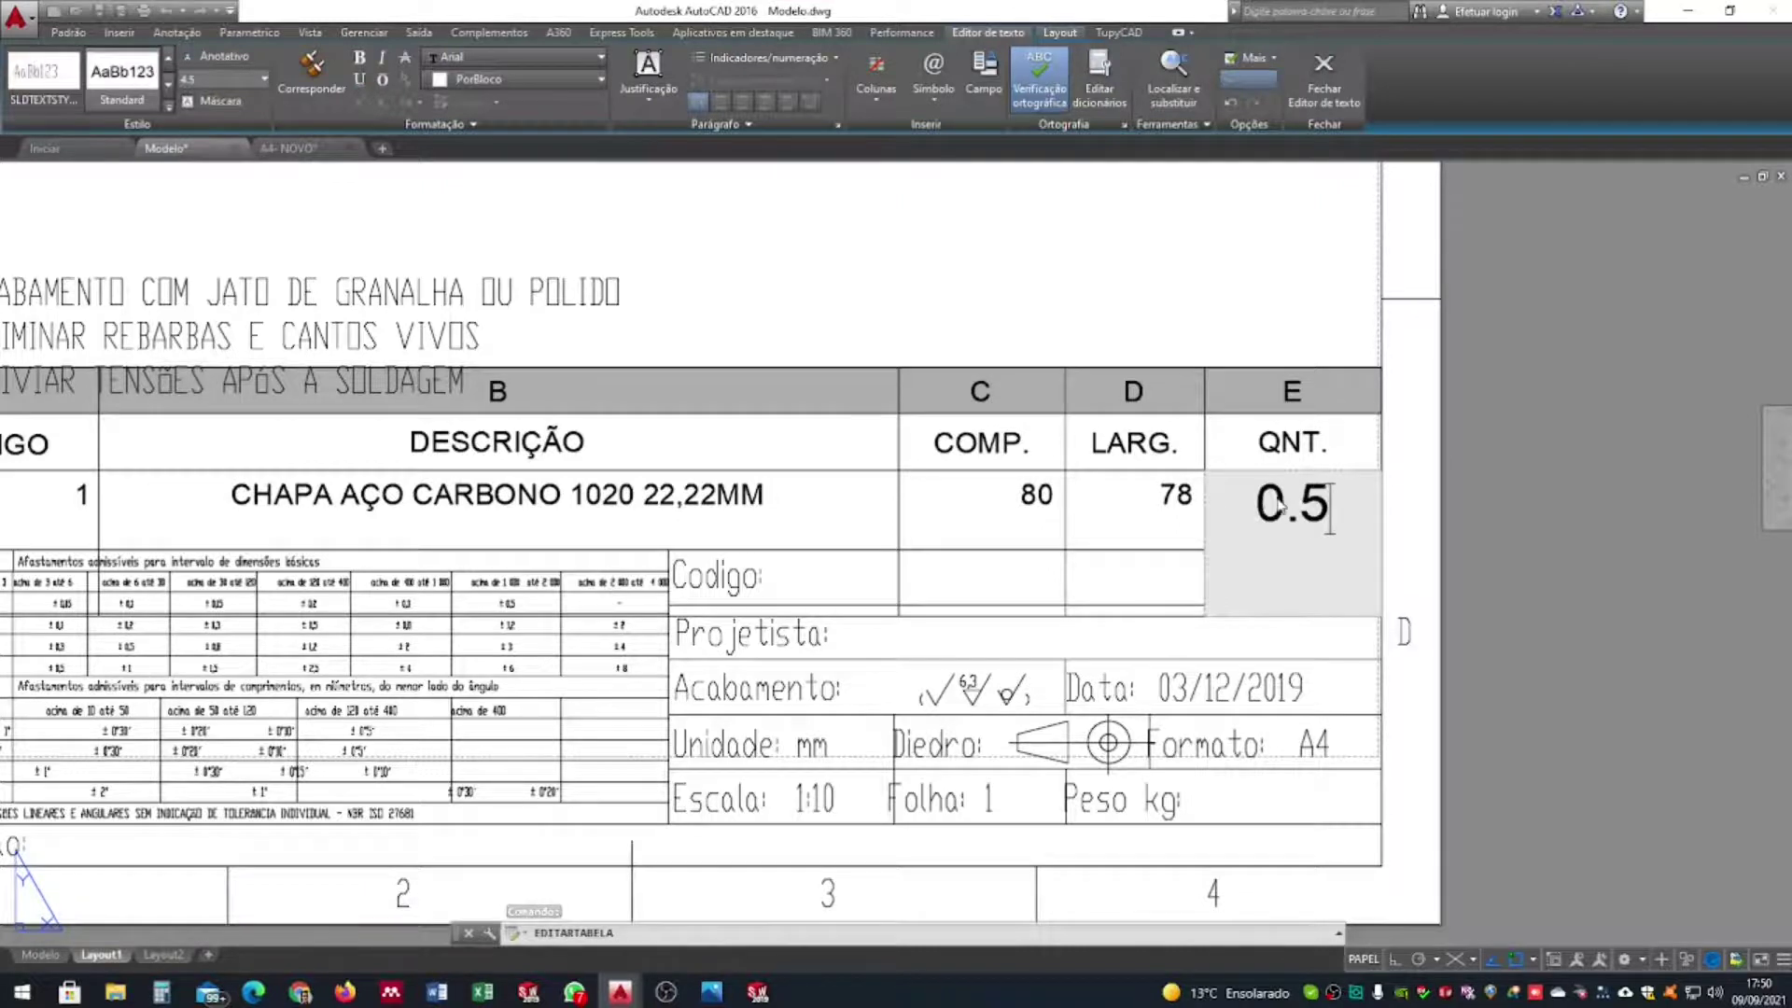
Set the text height of the QNT. value 0.5 to 2.5 and finish editing the cell
drag(1332, 518, 1264, 516)
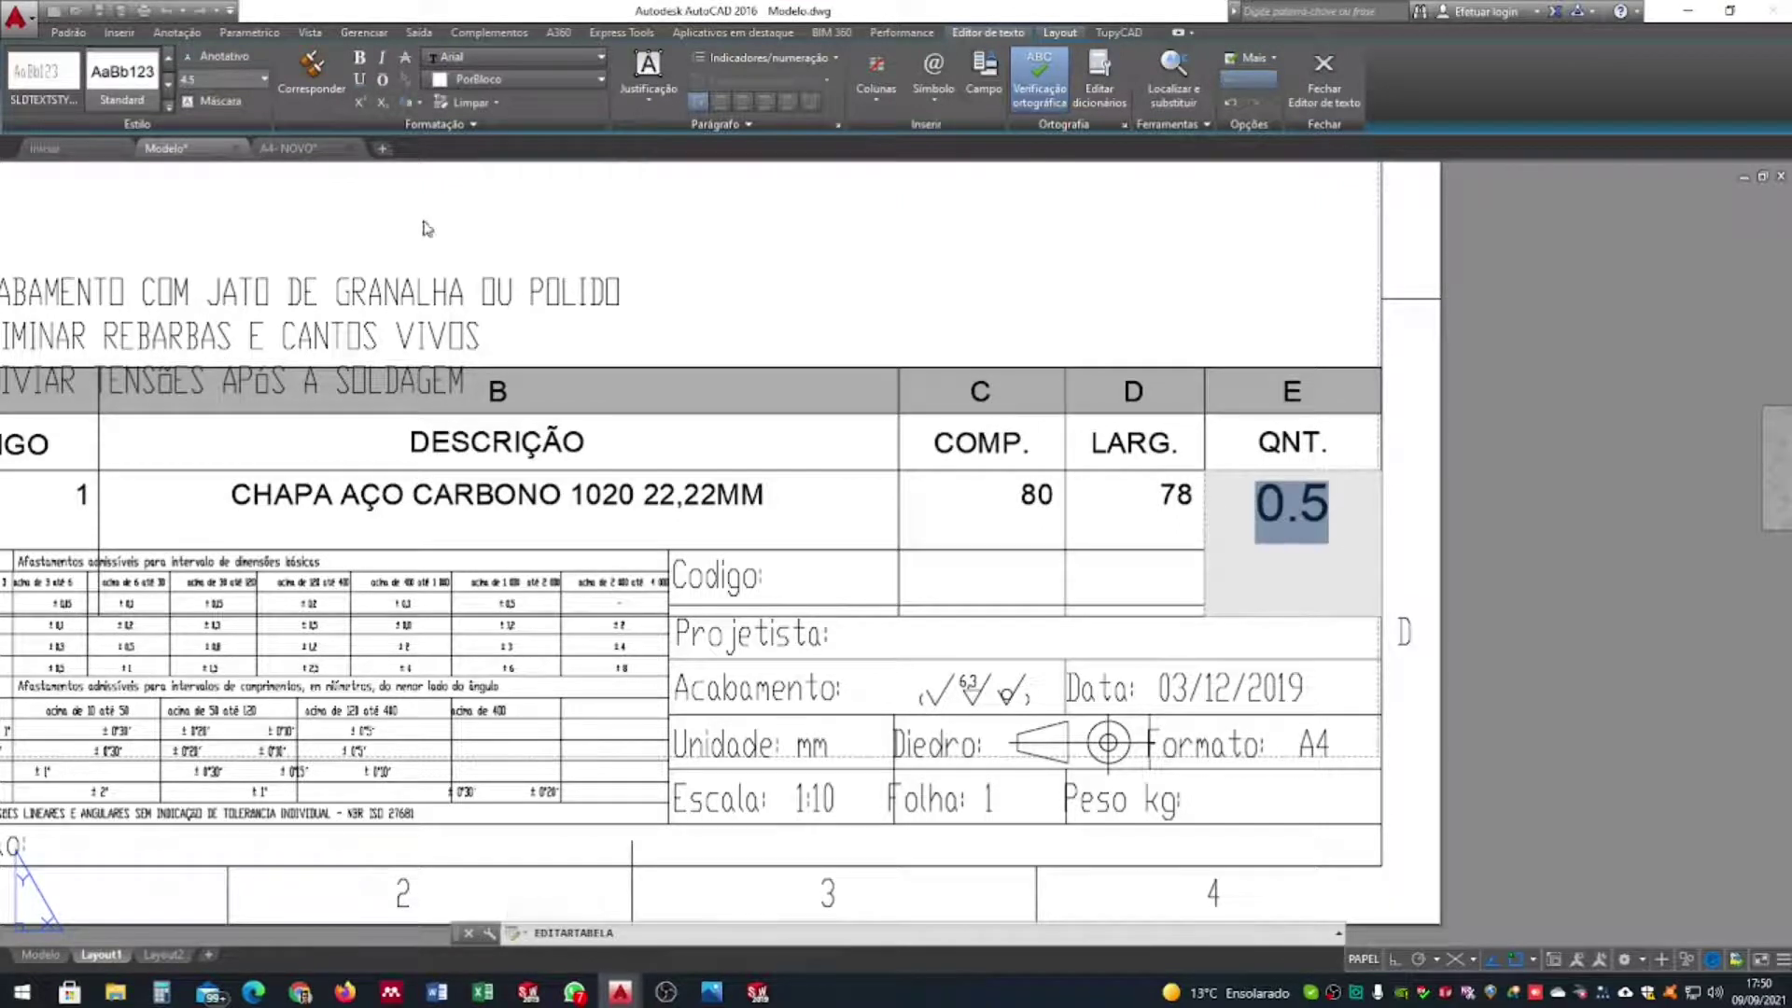
click(265, 80)
click(192, 227)
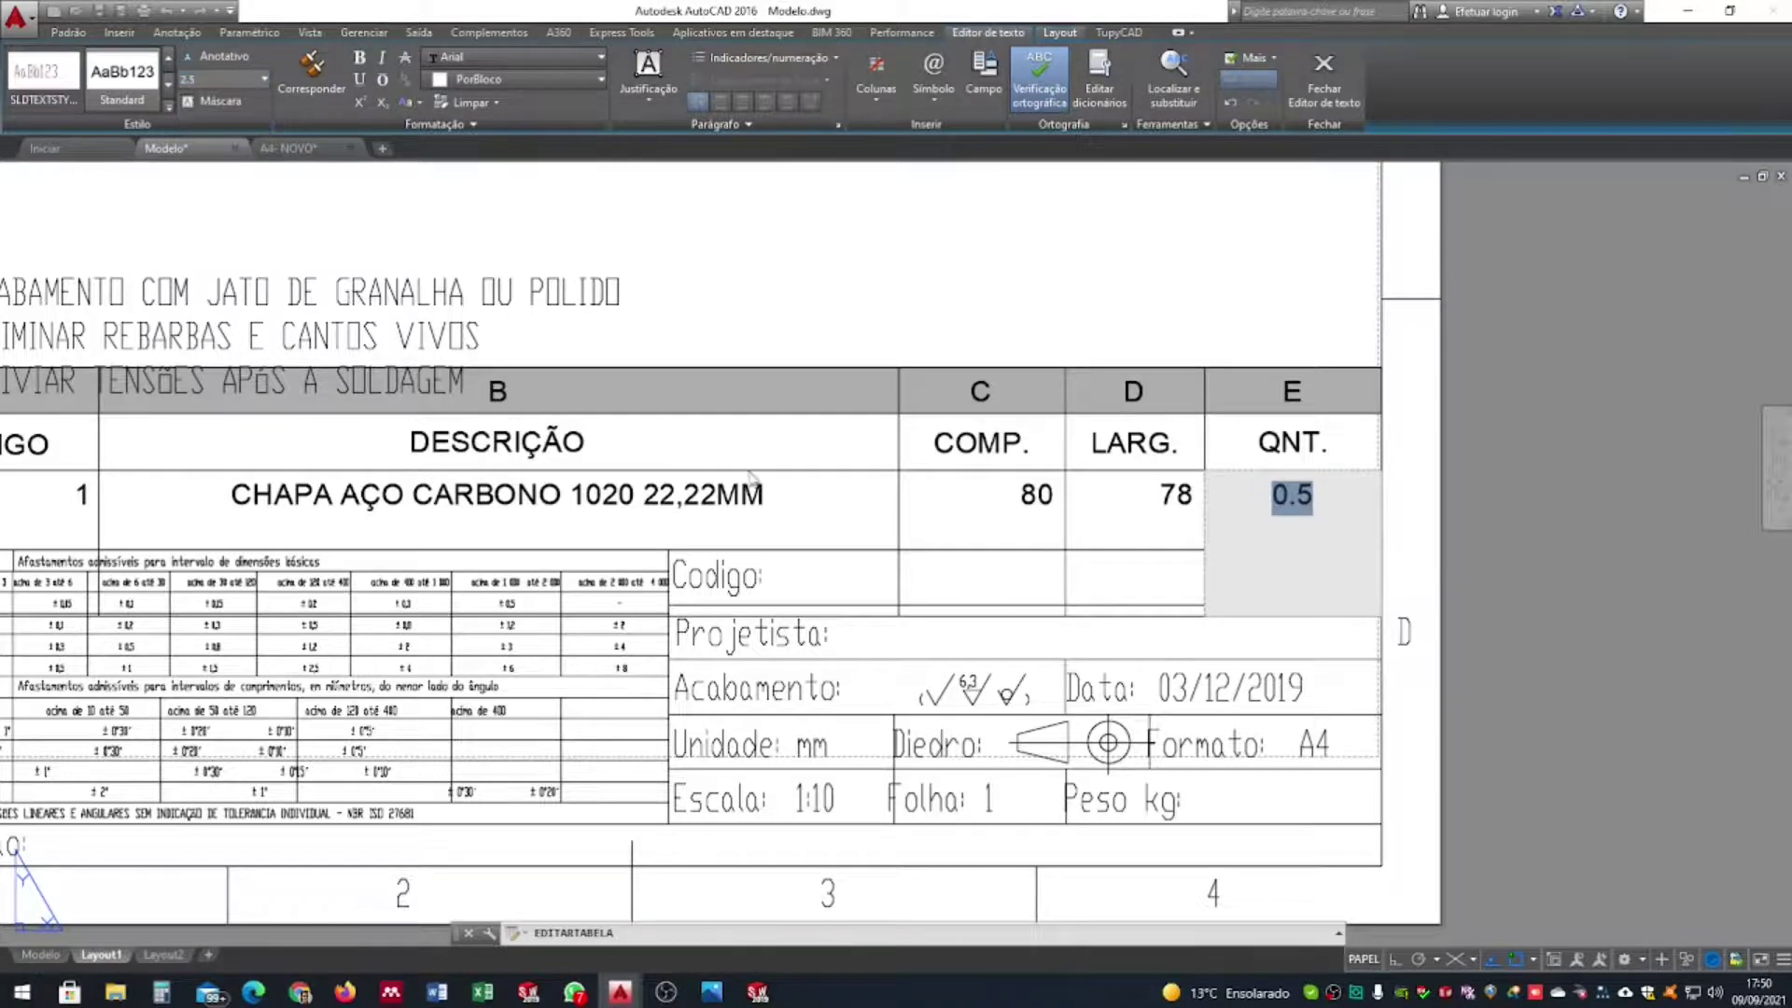
click(1098, 531)
scroll(1085, 551, down, 4)
middle_drag(835, 487, 1036, 520)
scroll(933, 543, up, 2)
click(774, 593)
click(735, 594)
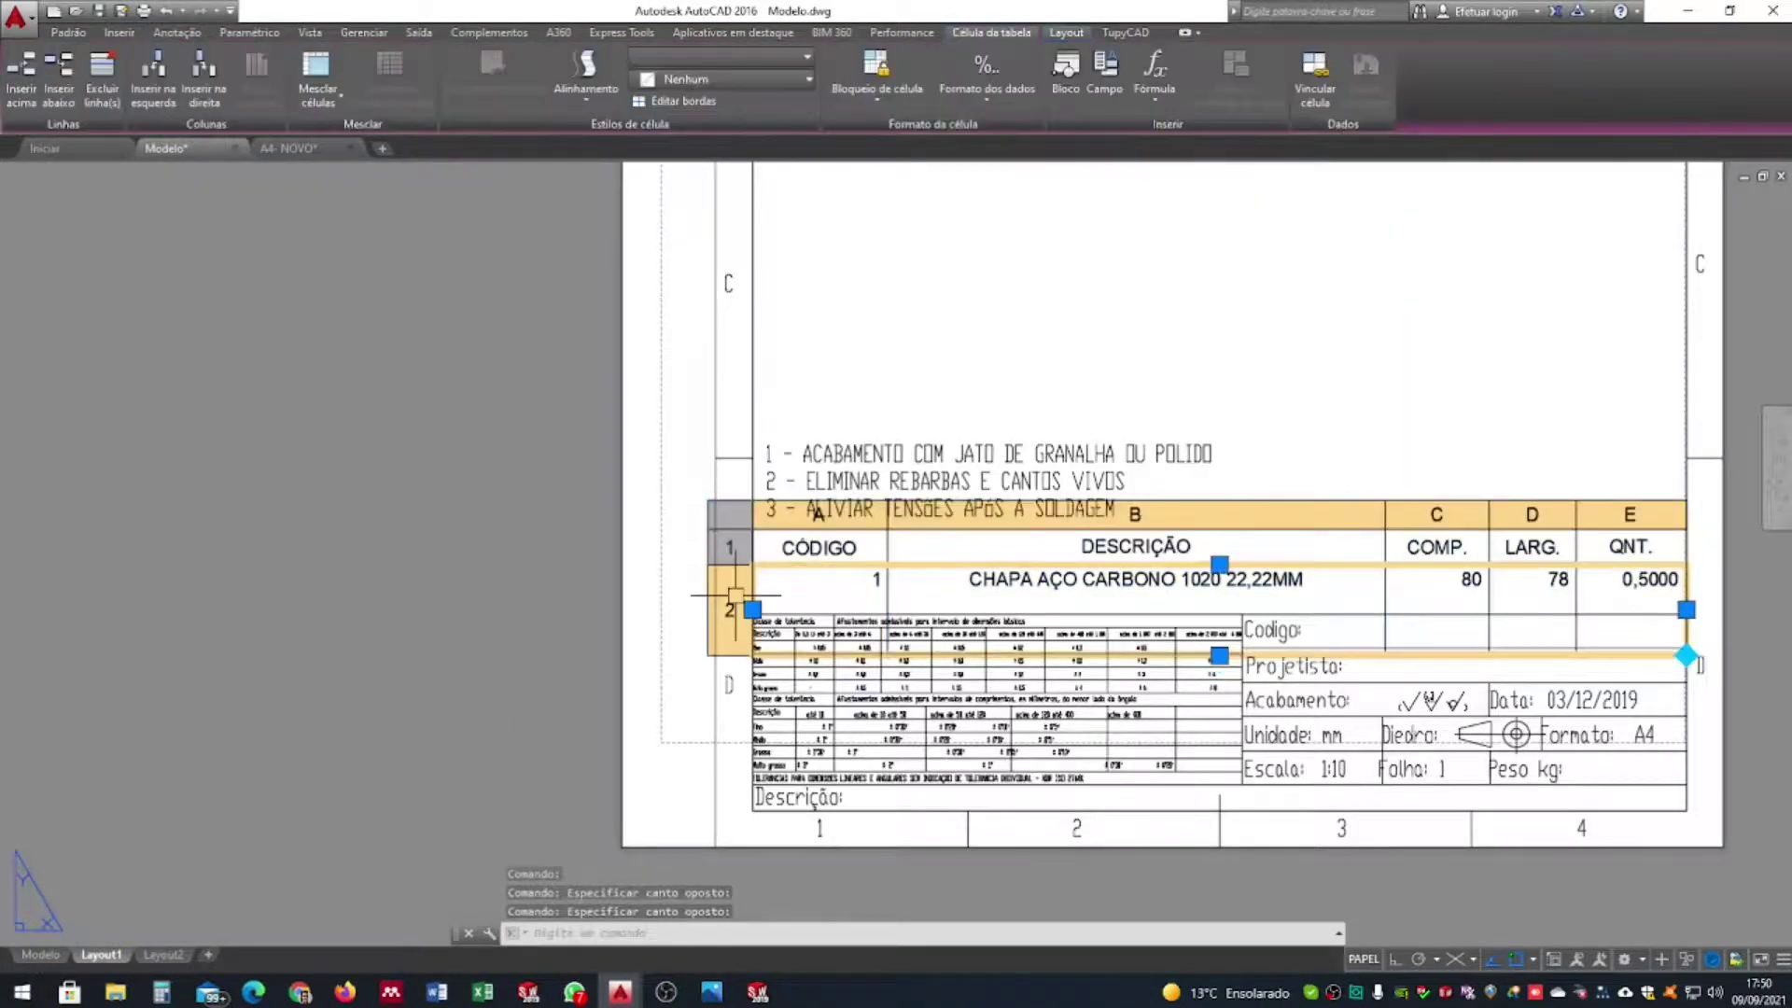
right_click(736, 600)
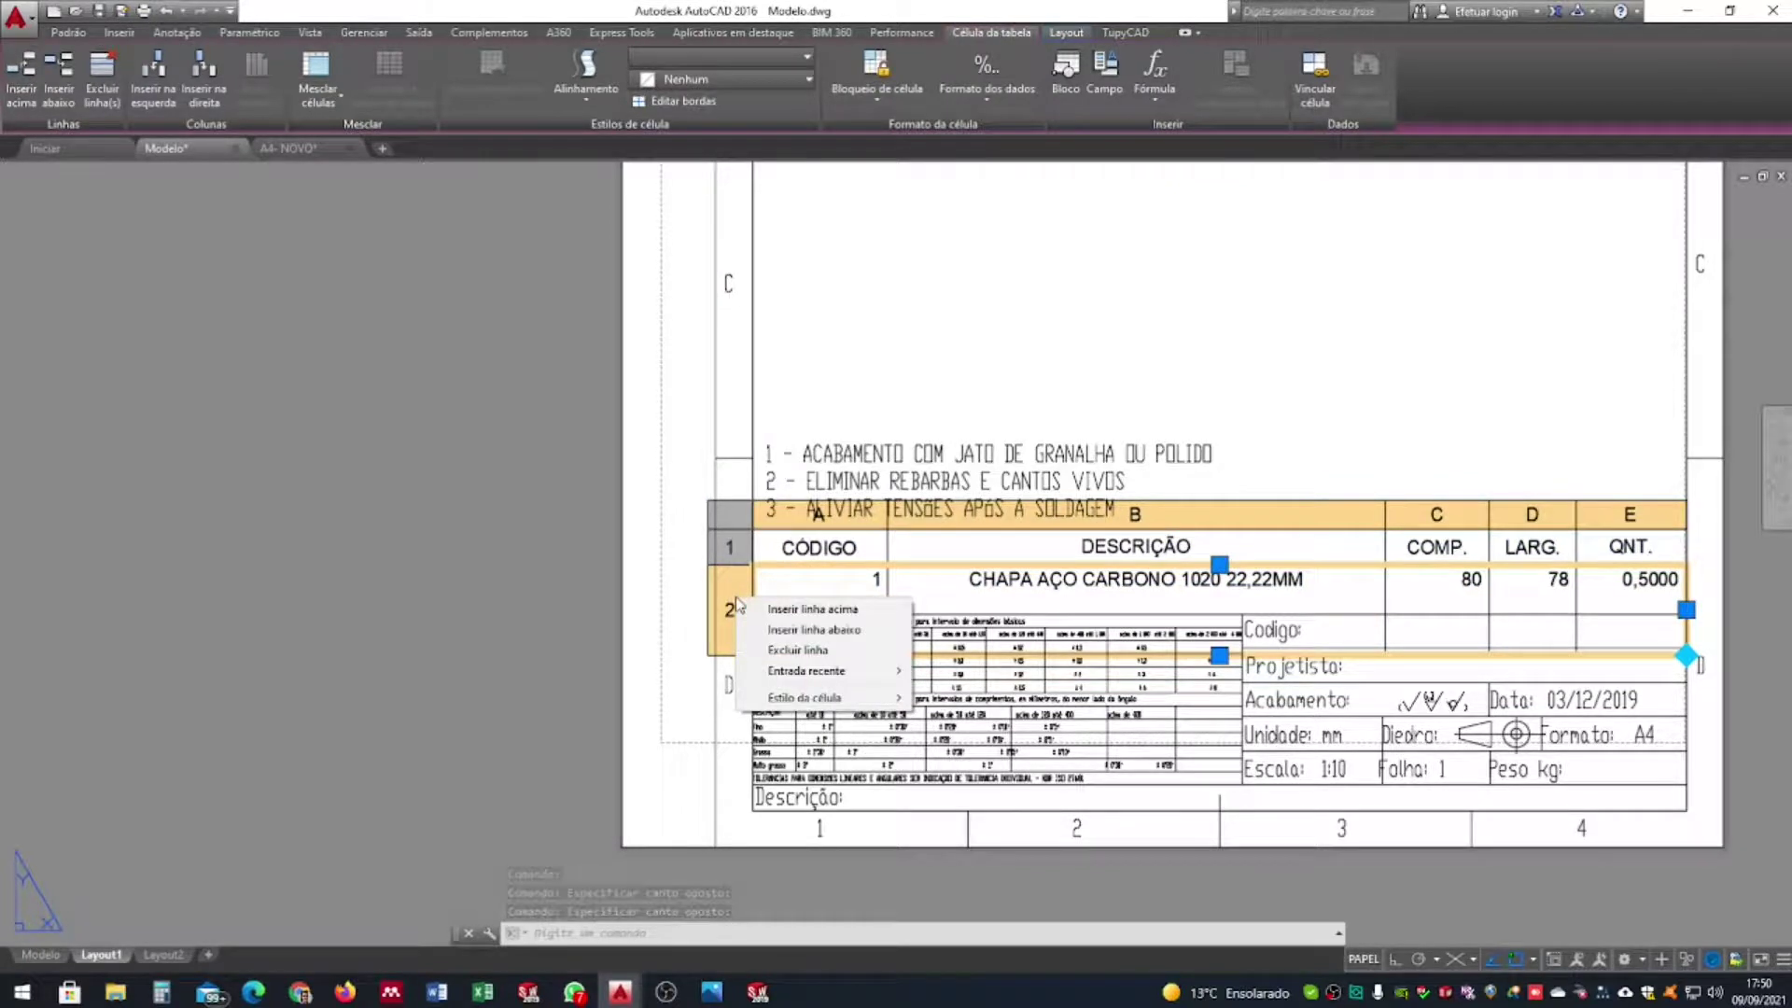
click(742, 550)
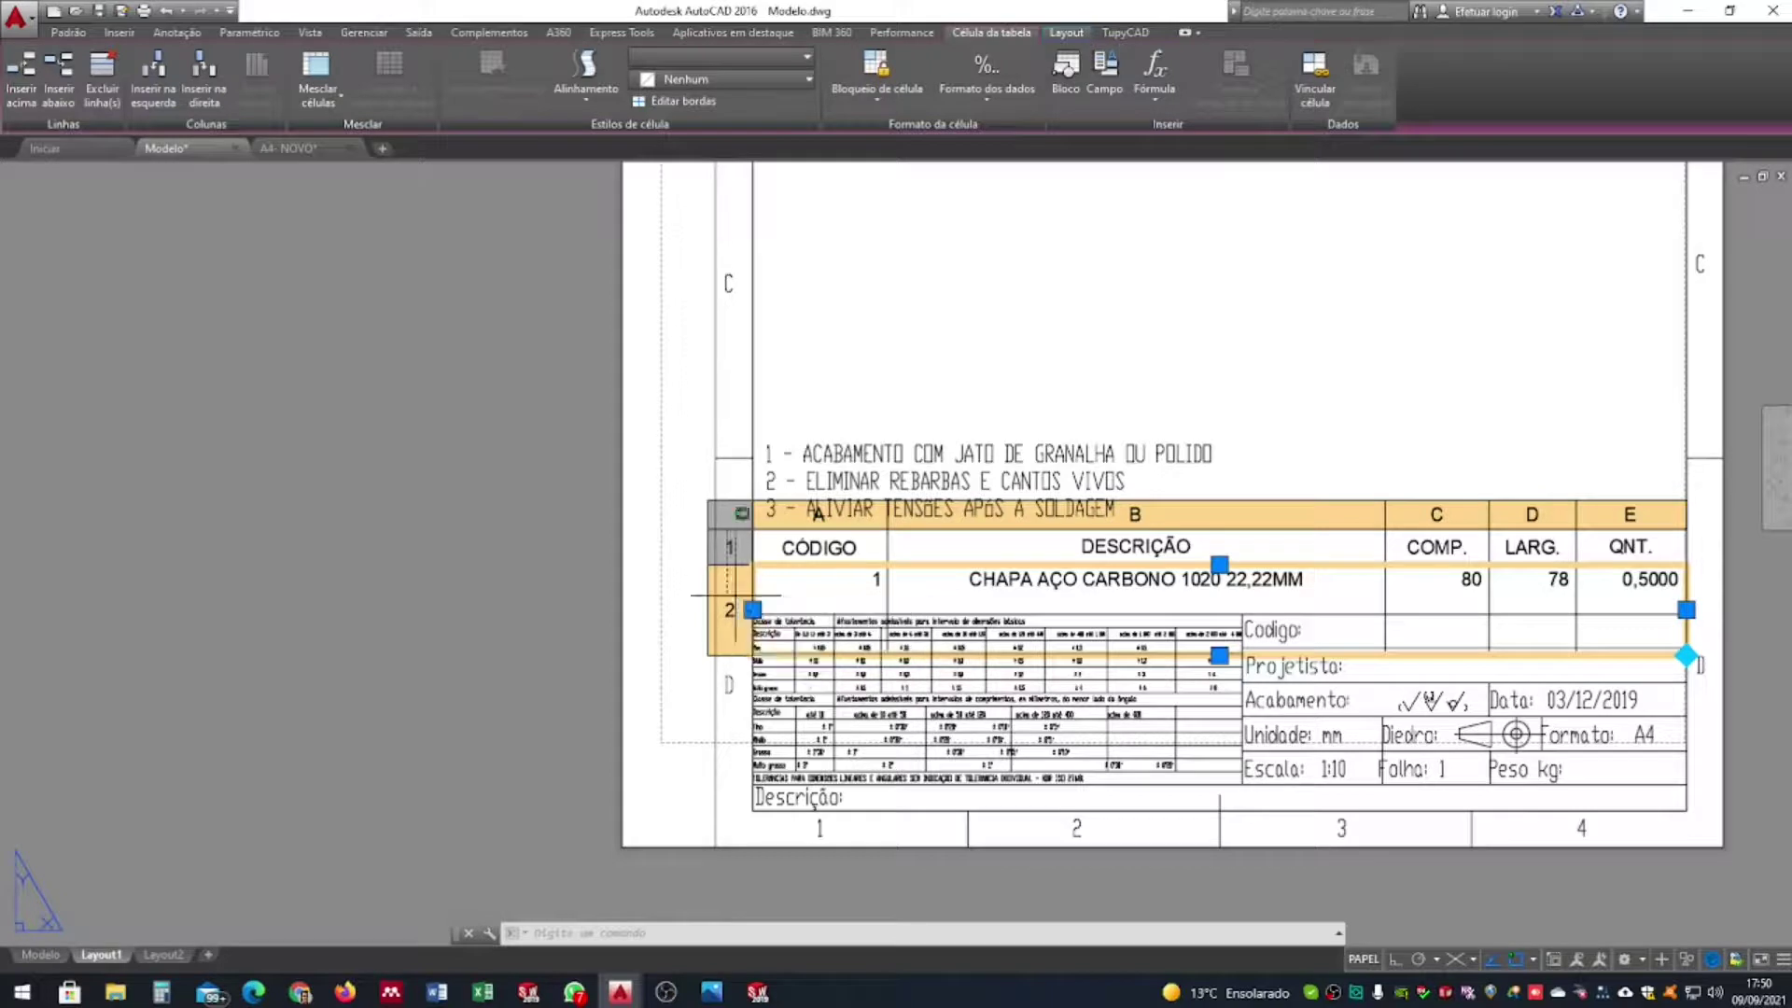
double_click(740, 518)
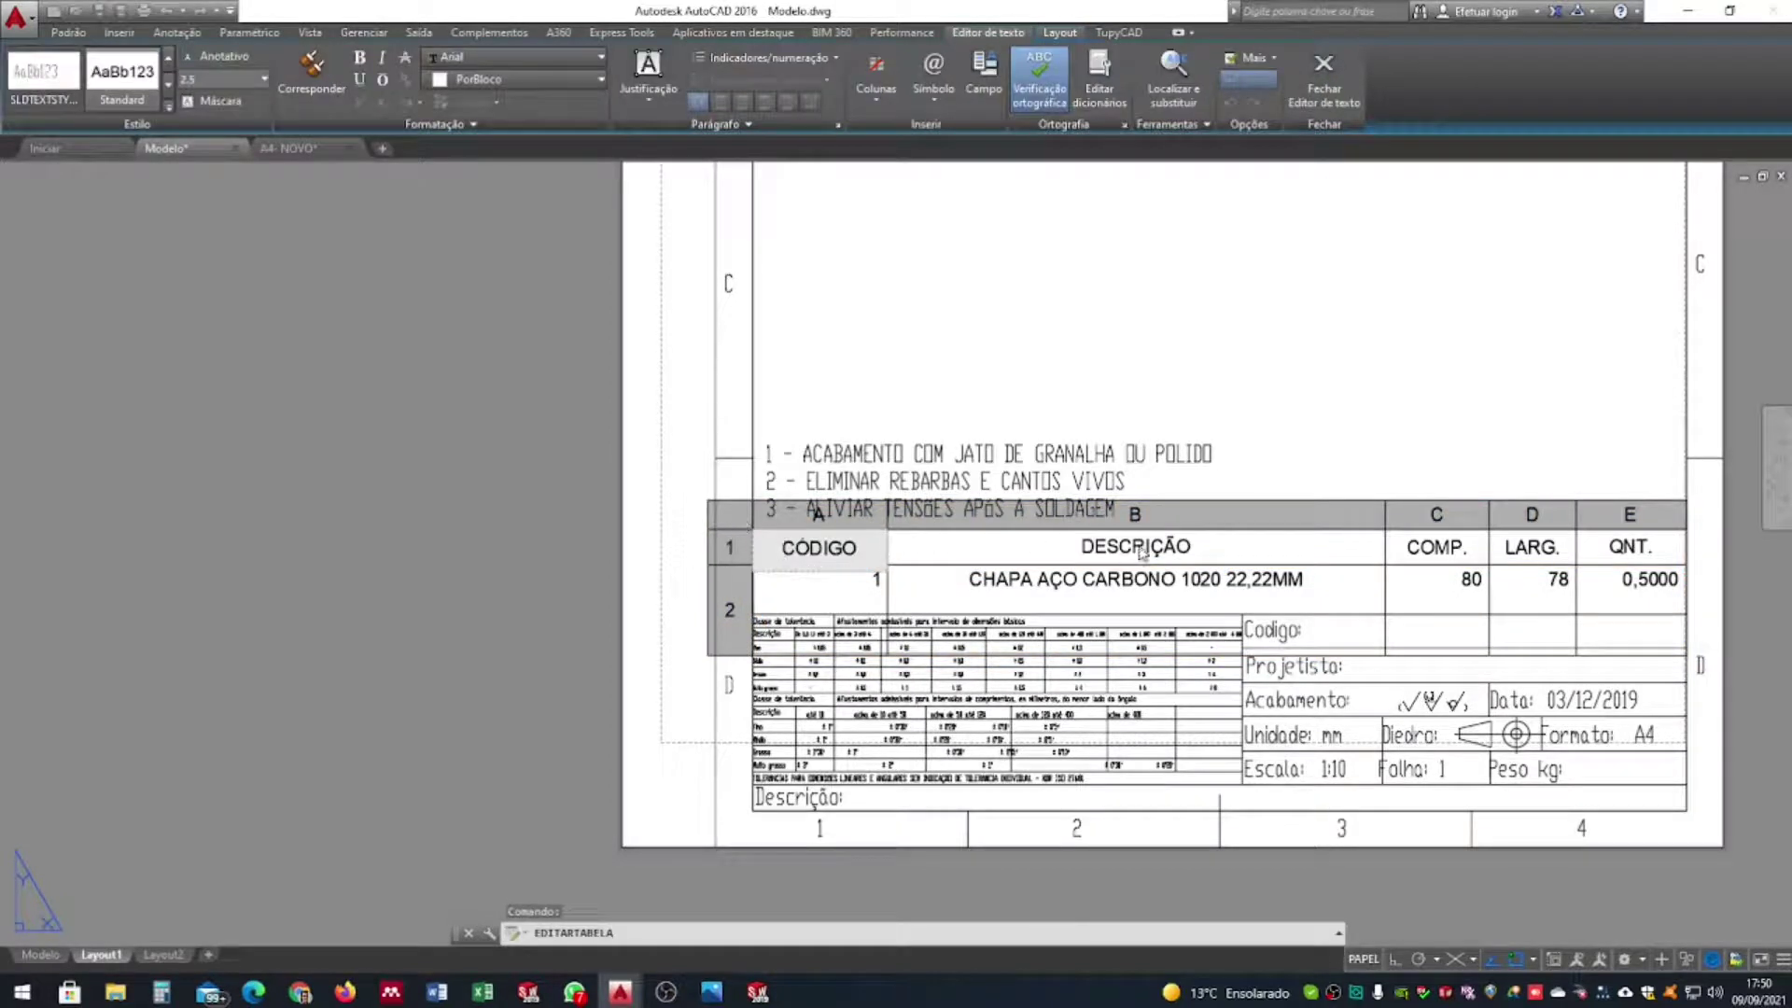
click(1243, 530)
double_click(1249, 529)
click(1246, 534)
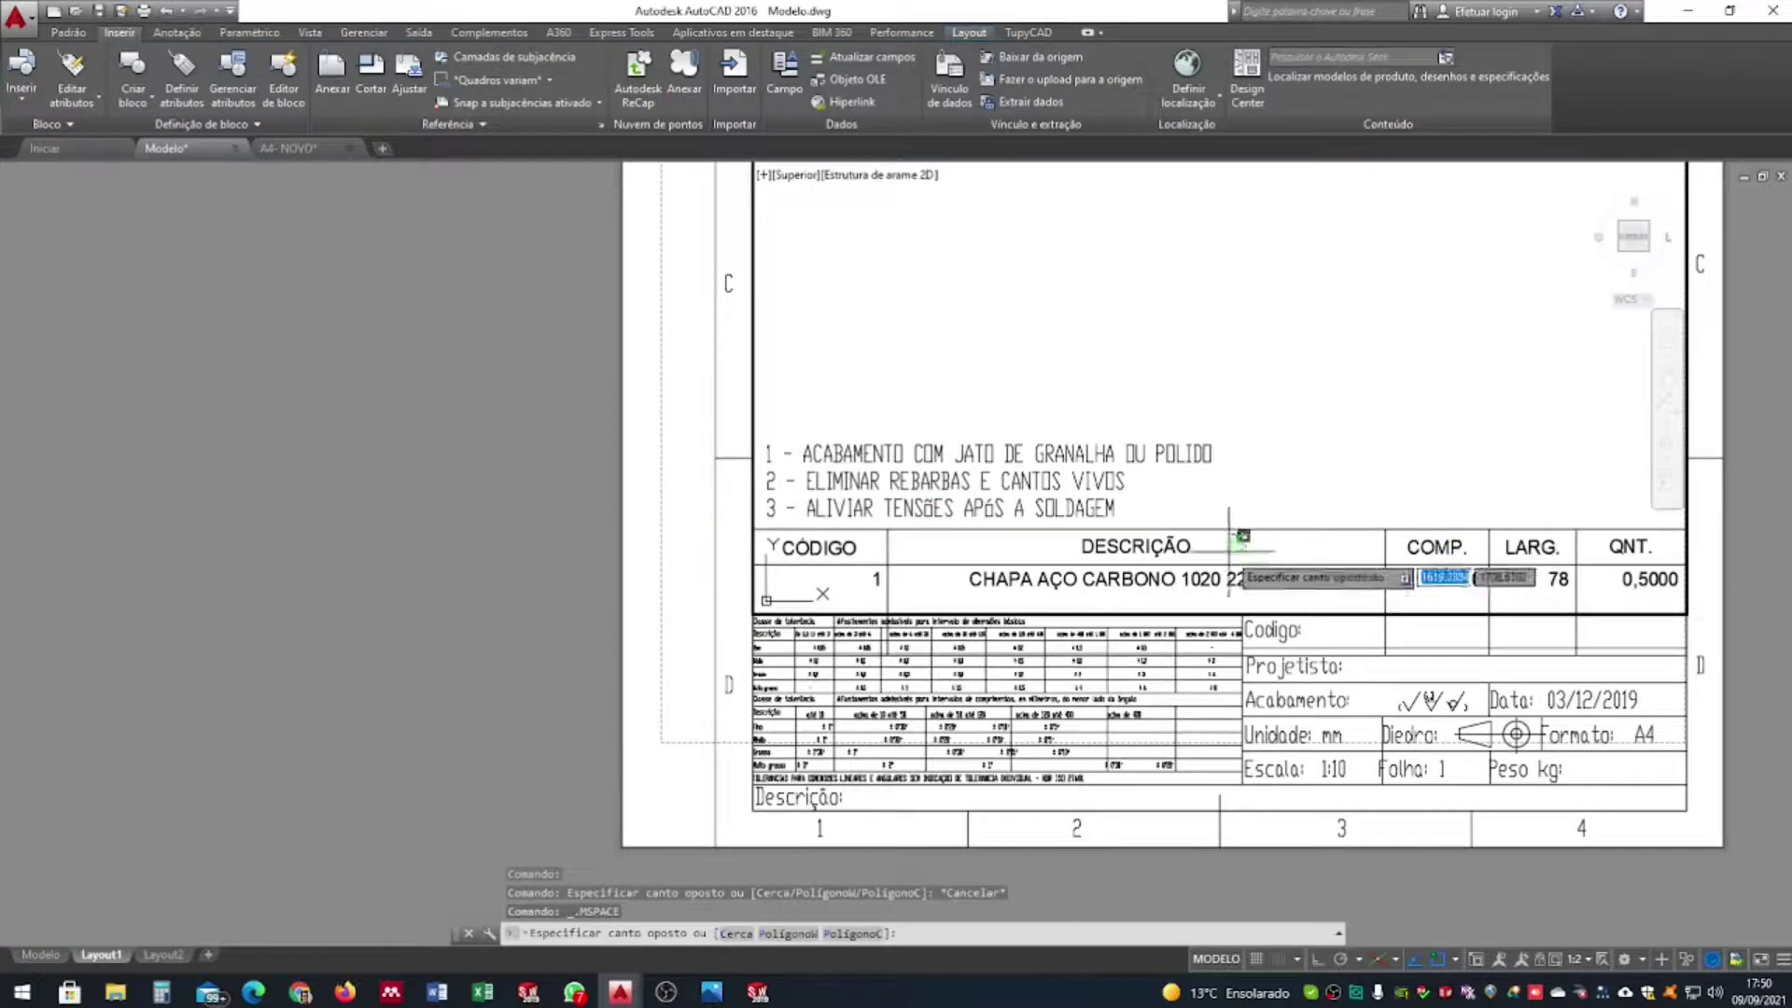
double_click(1288, 616)
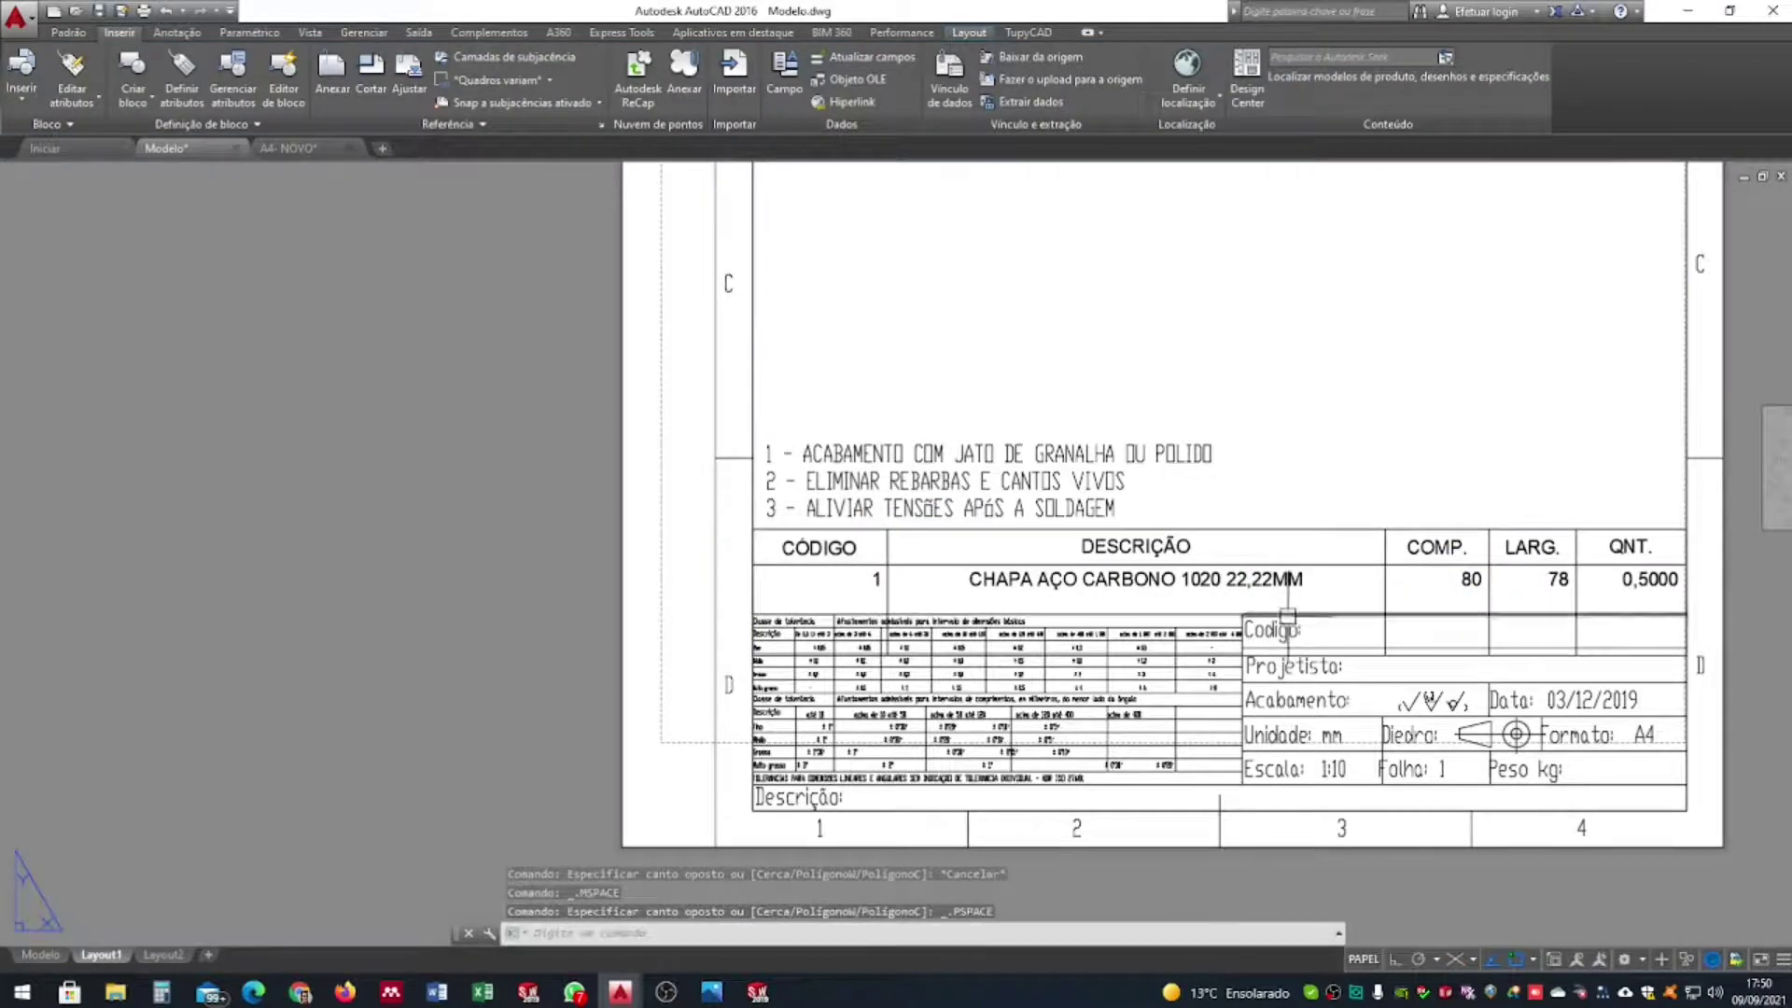
Reduce the parts table's overall height to 14.1383 in its properties and deselect the table
double_click(1327, 565)
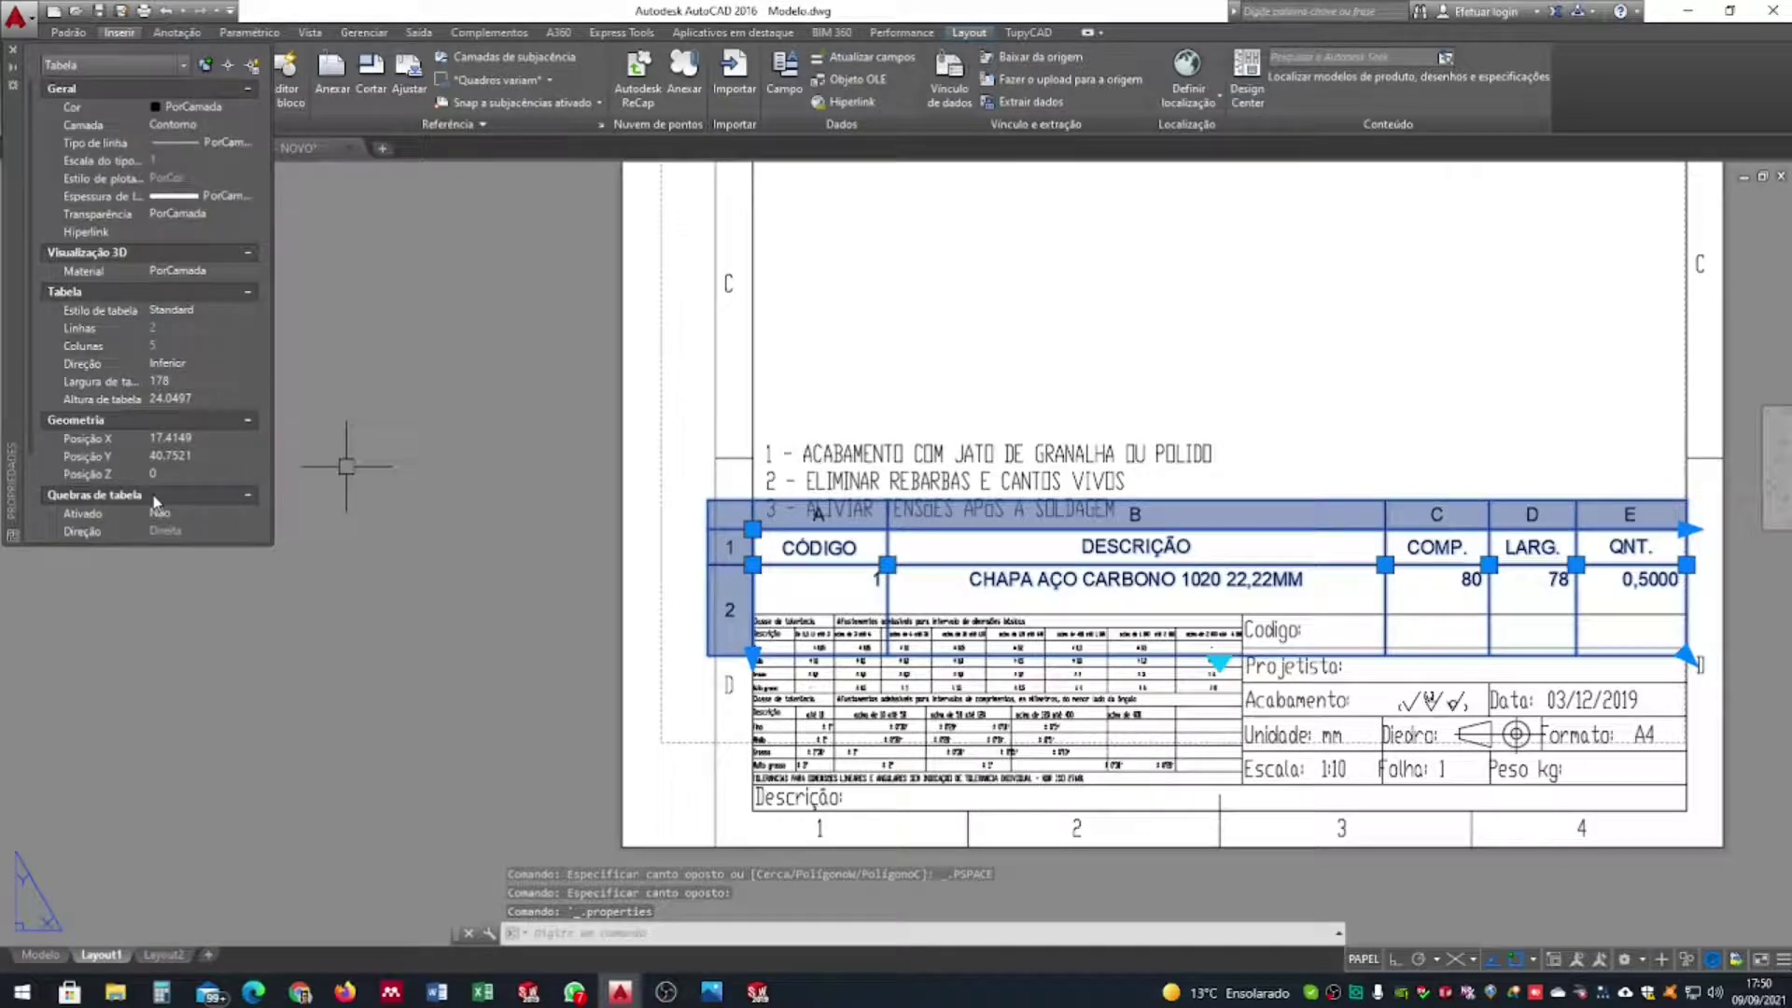
click(230, 400)
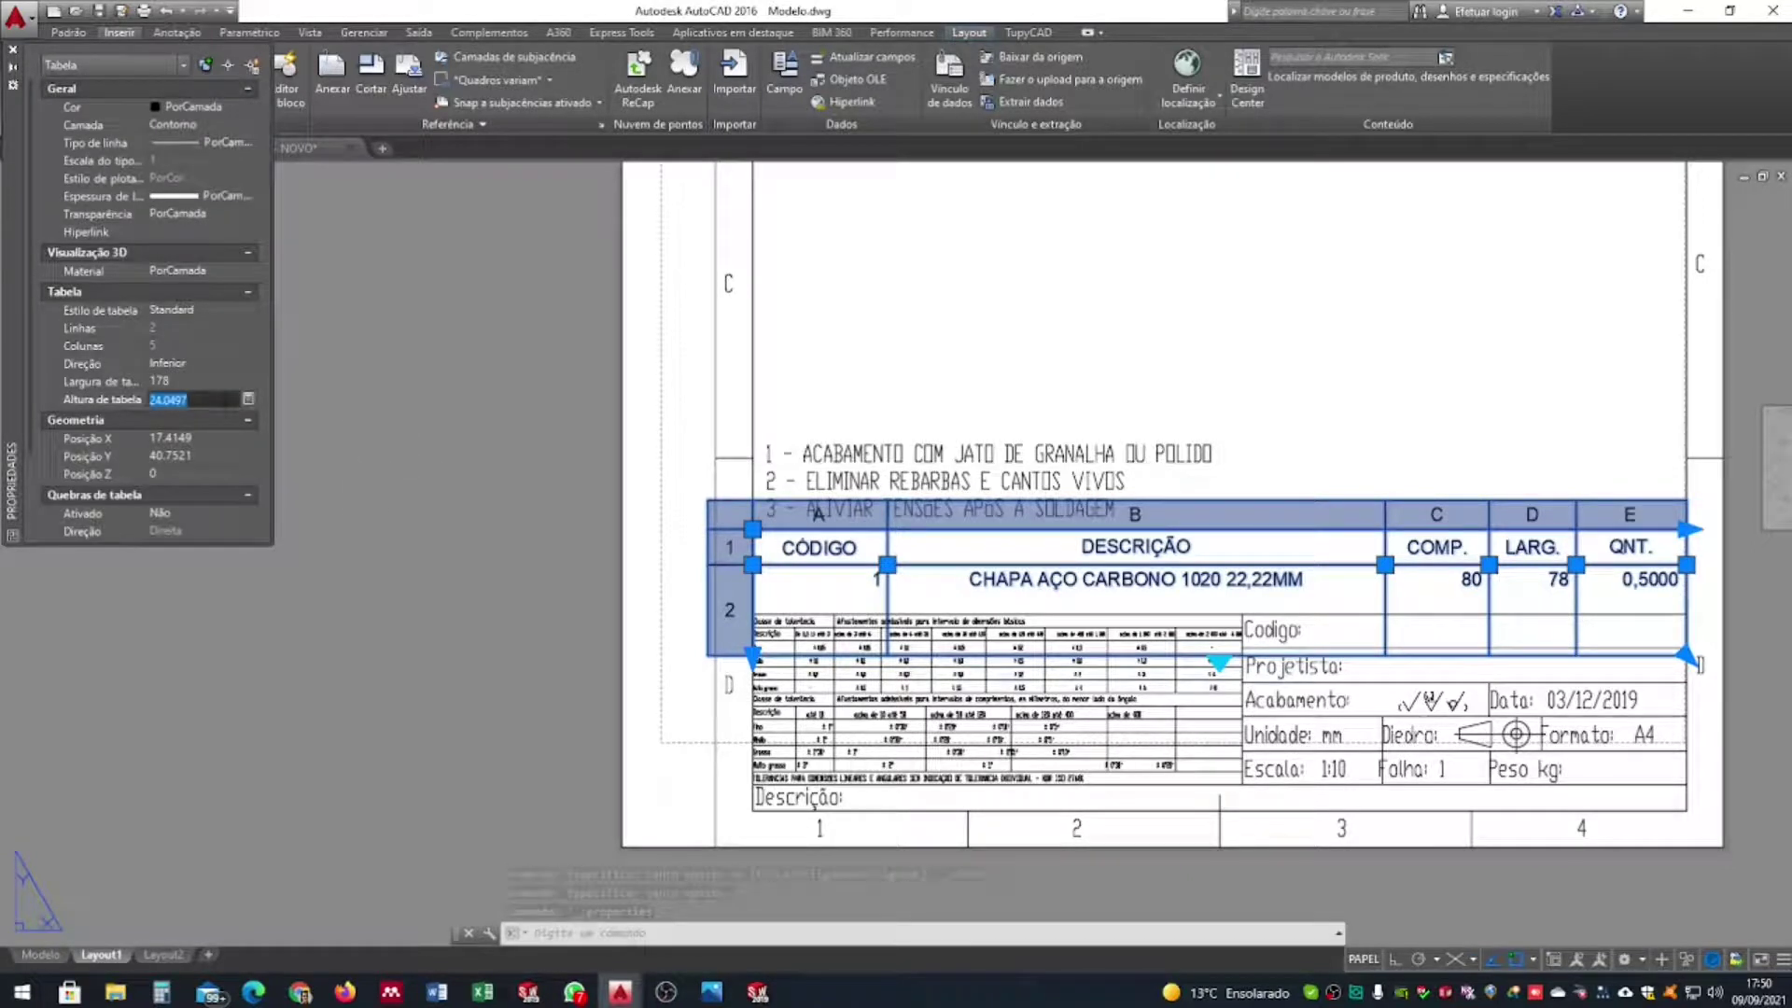
key(Return)
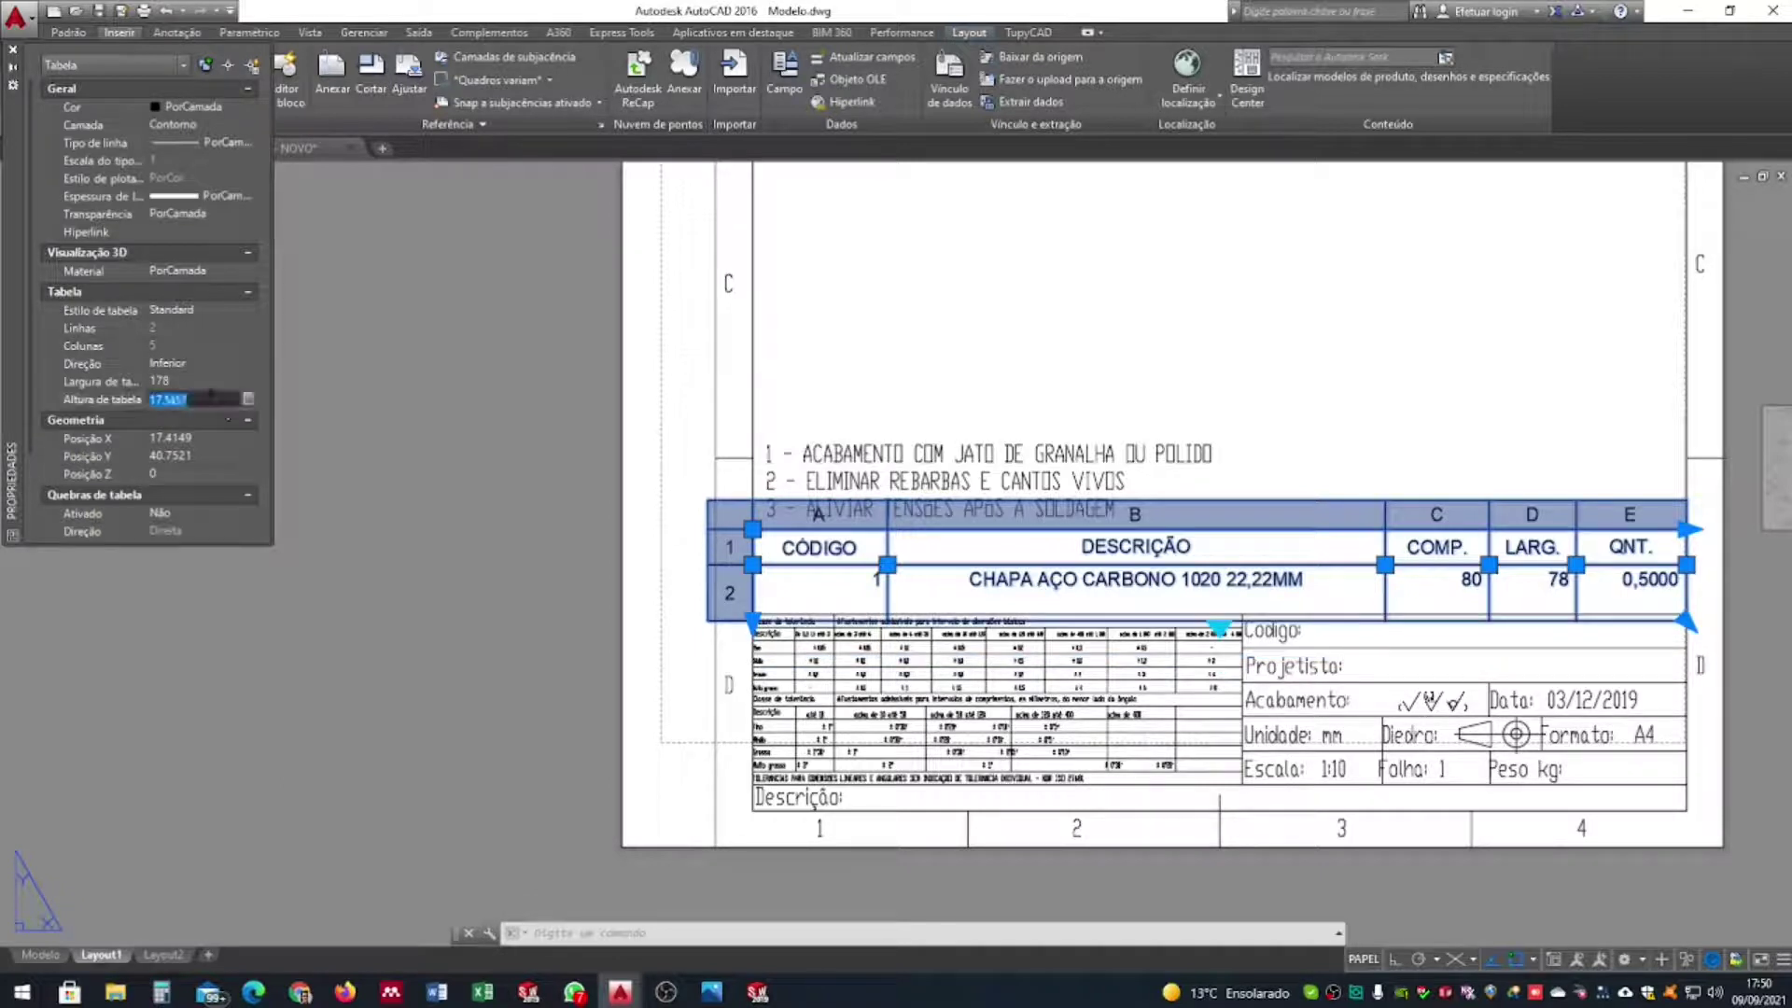
key(Return)
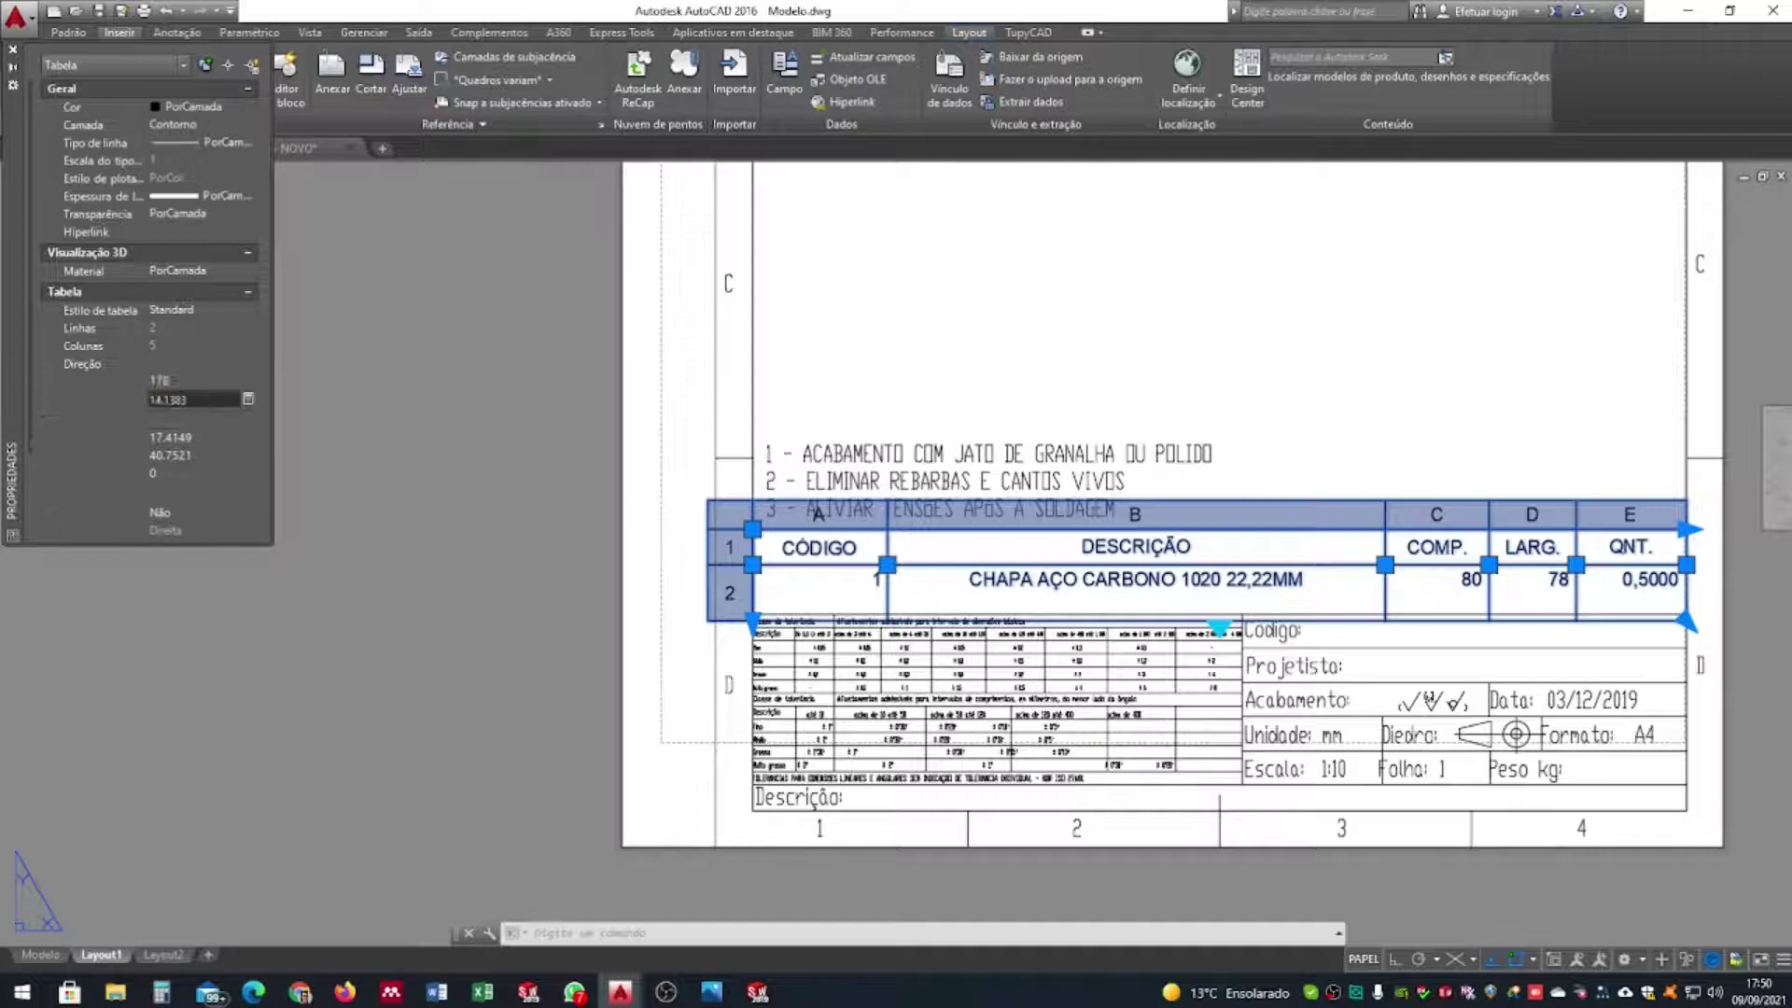
click(1138, 334)
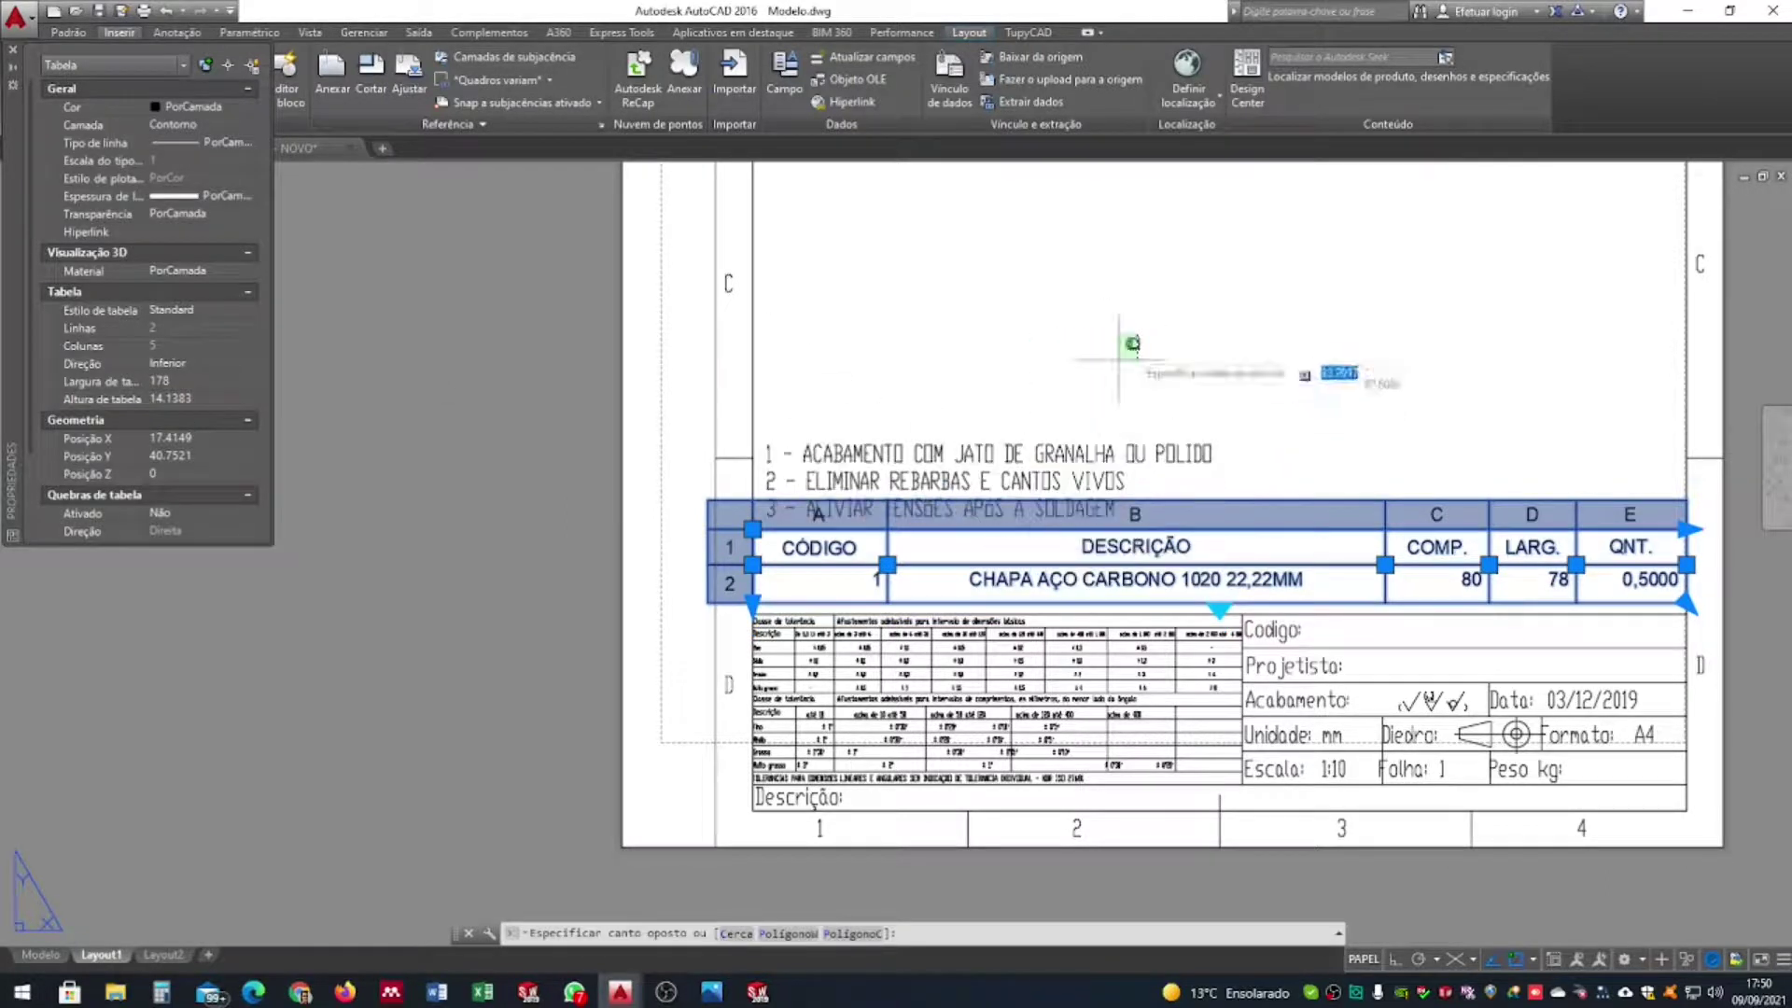
click(1151, 317)
key(Escape)
Stretch the parts table's height uniformly until its lower edge meets the upper edge of the title block
click(842, 571)
click(784, 539)
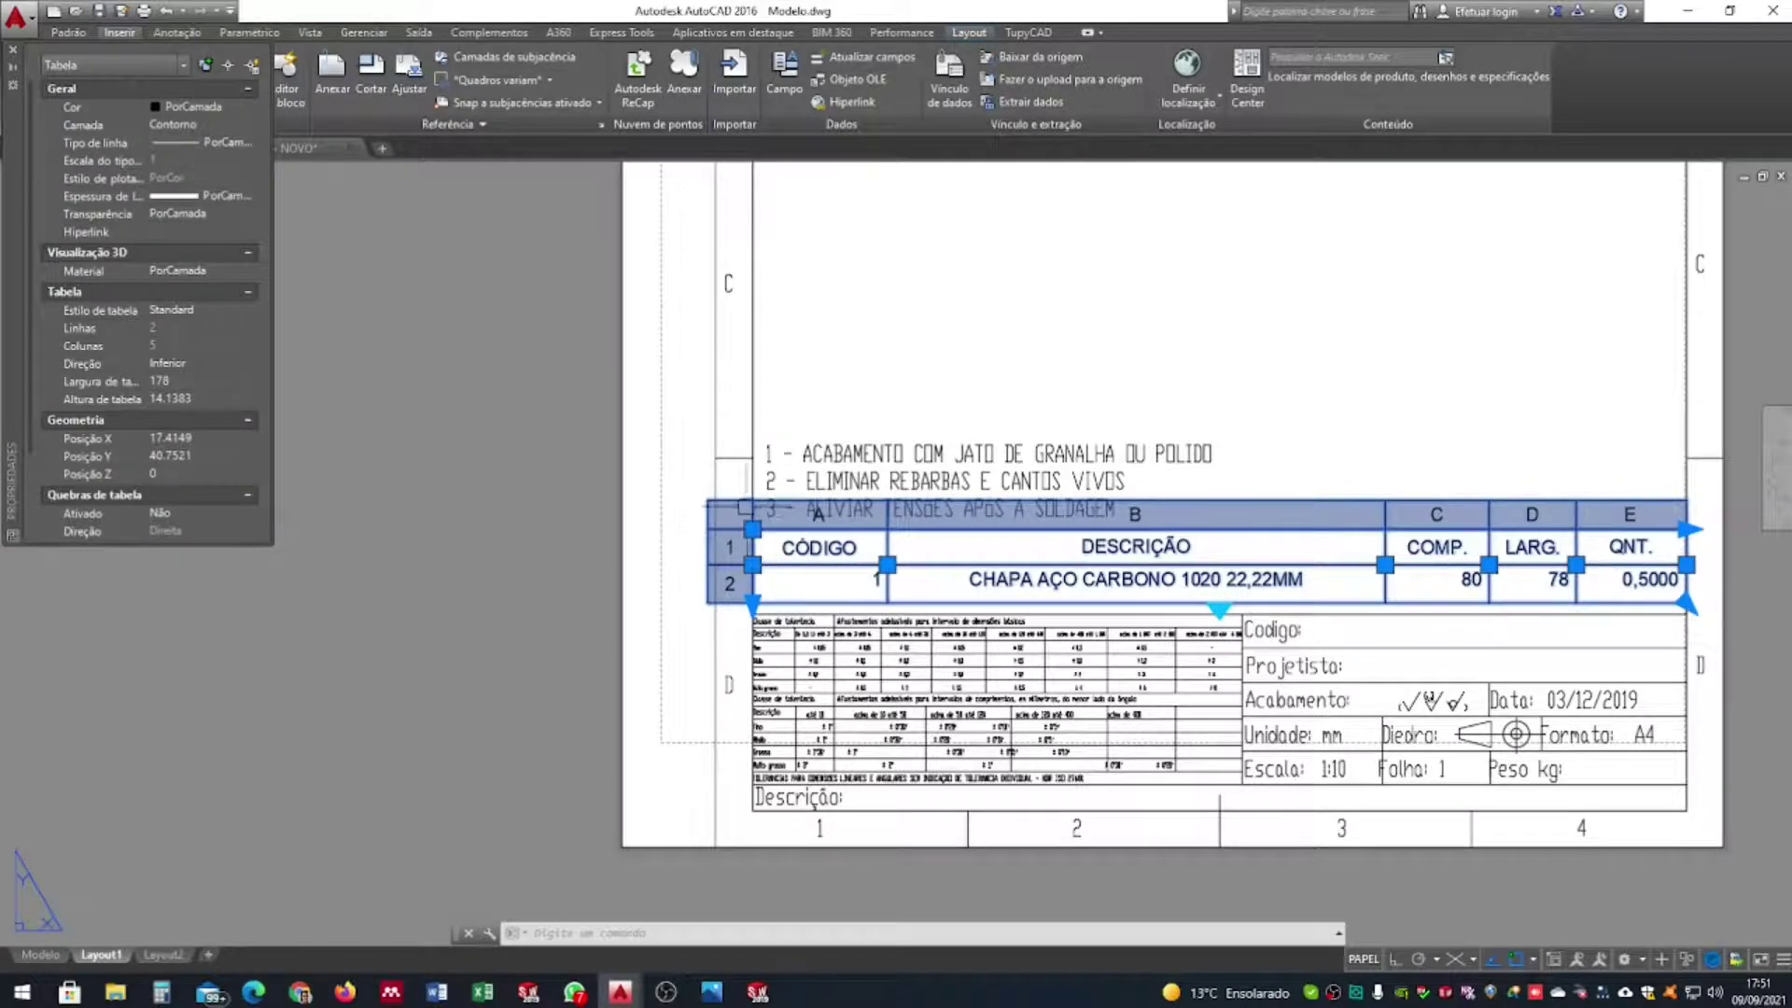
click(753, 603)
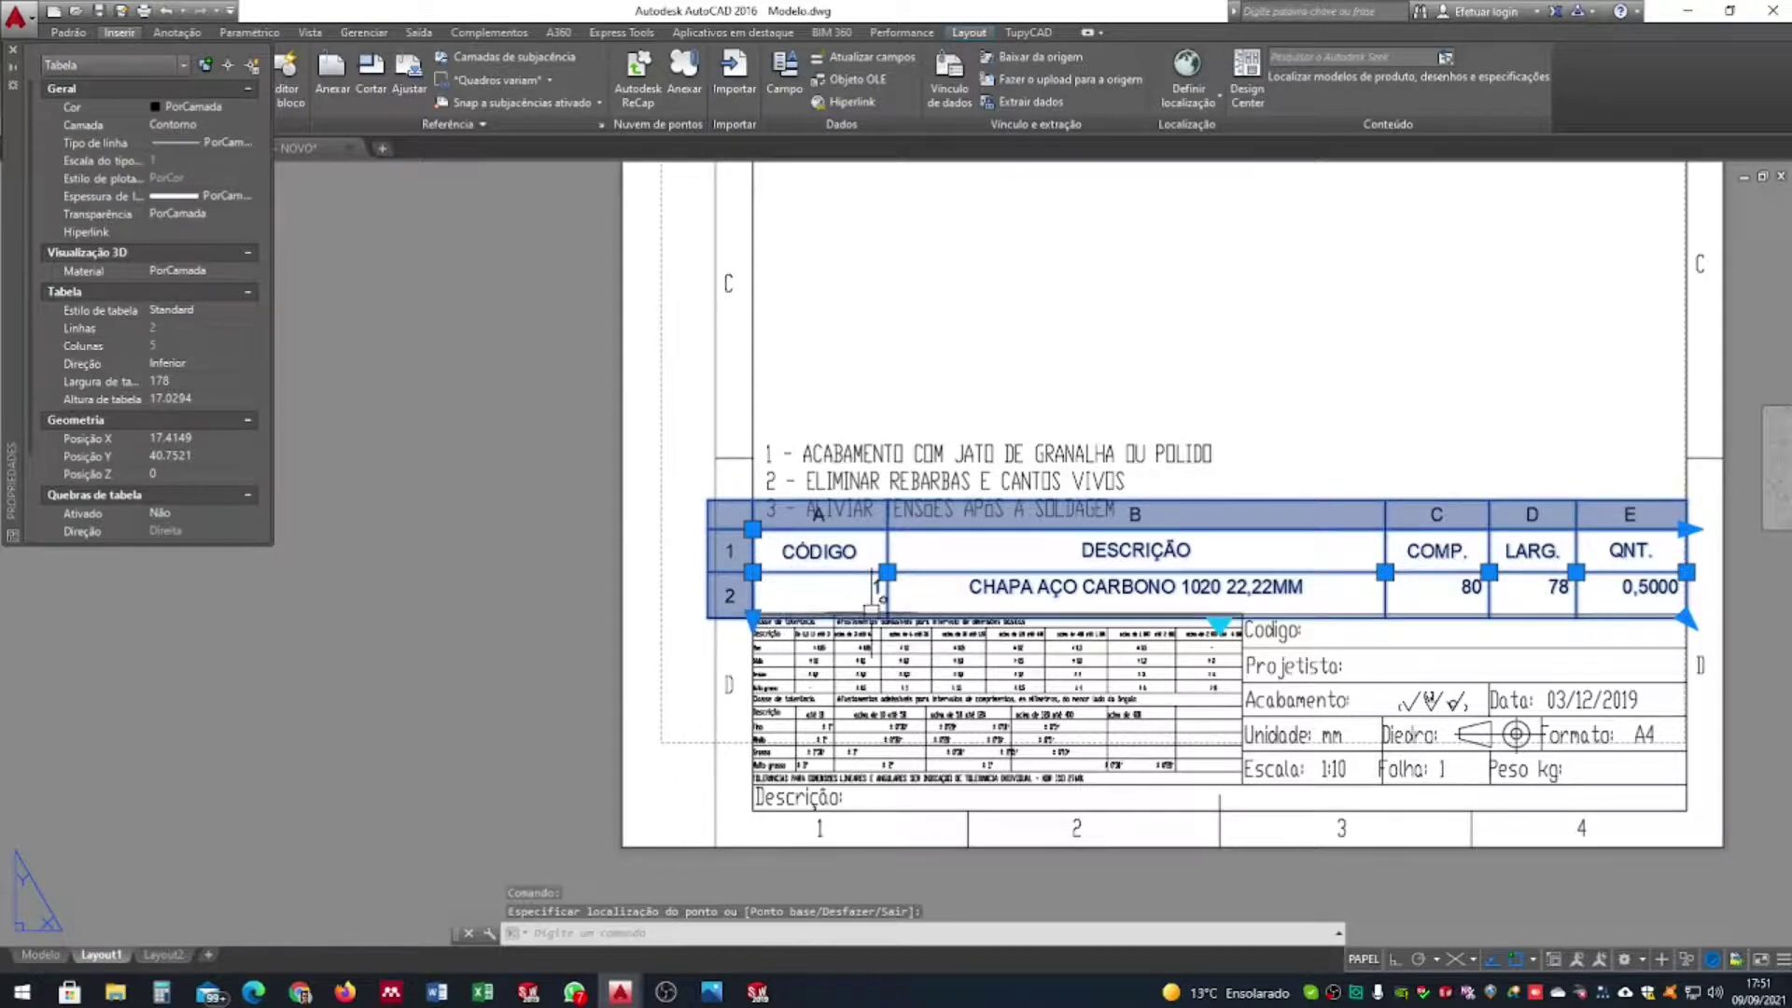
scroll(754, 616, up, 10)
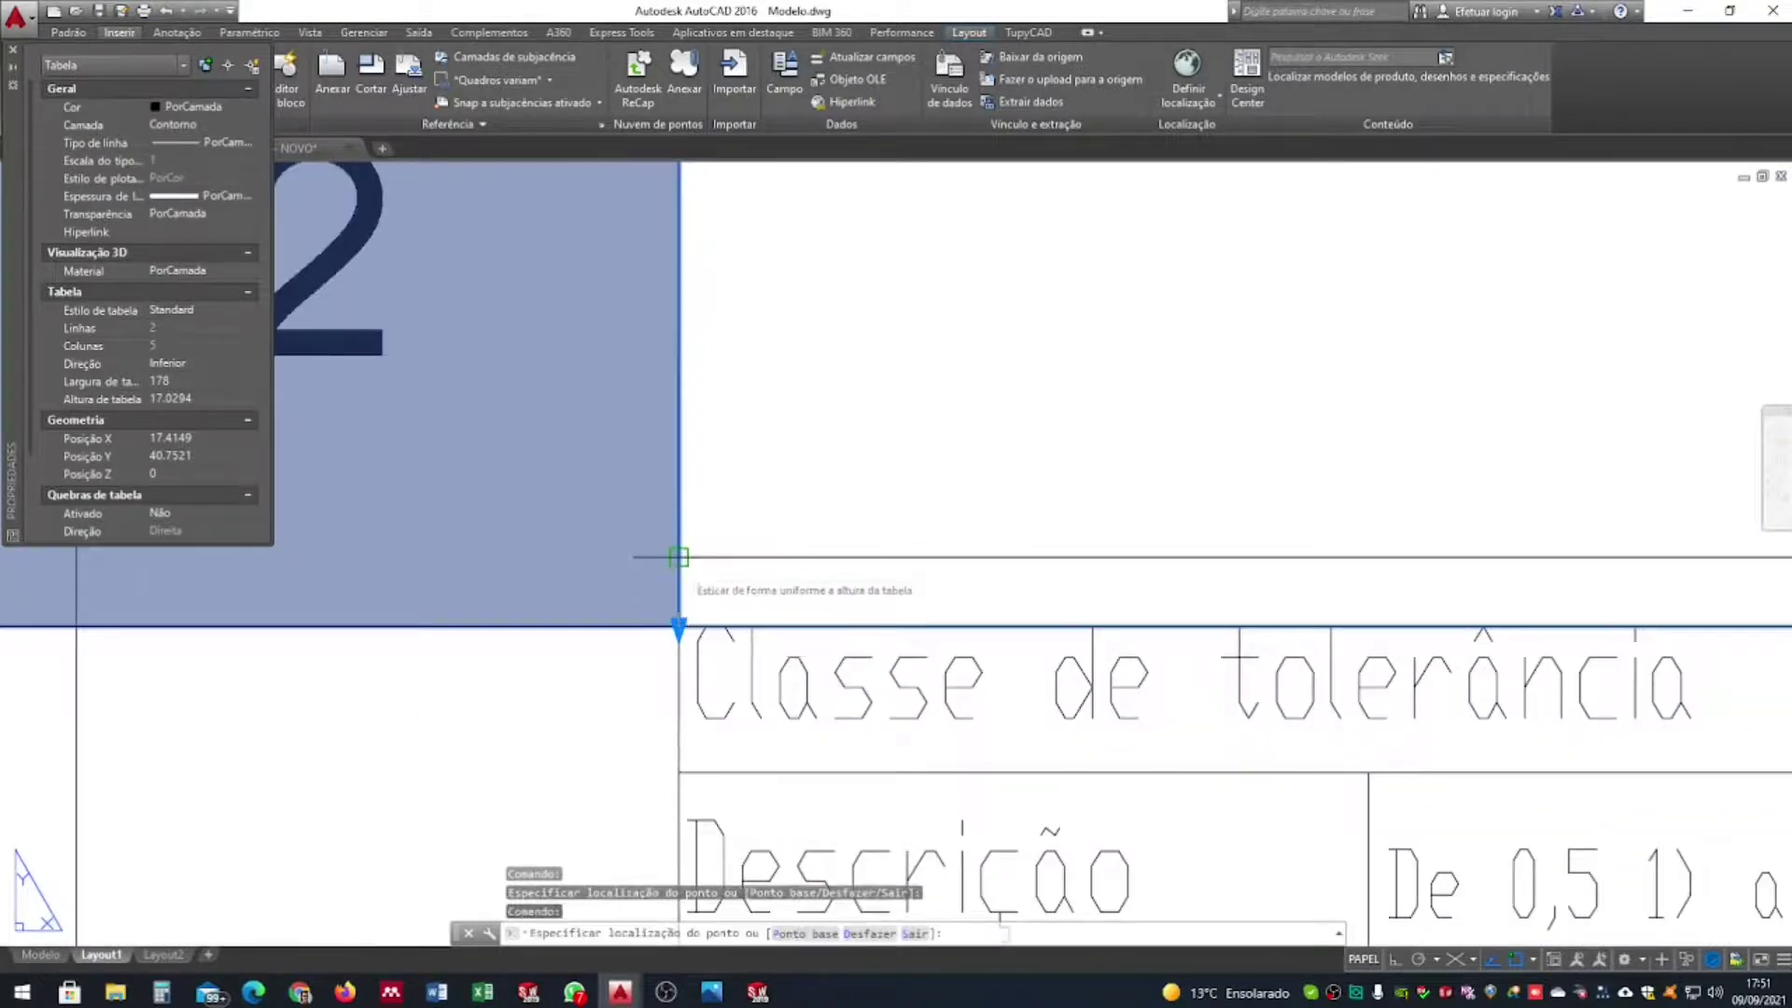
scroll(680, 551, down, 10)
key(Escape)
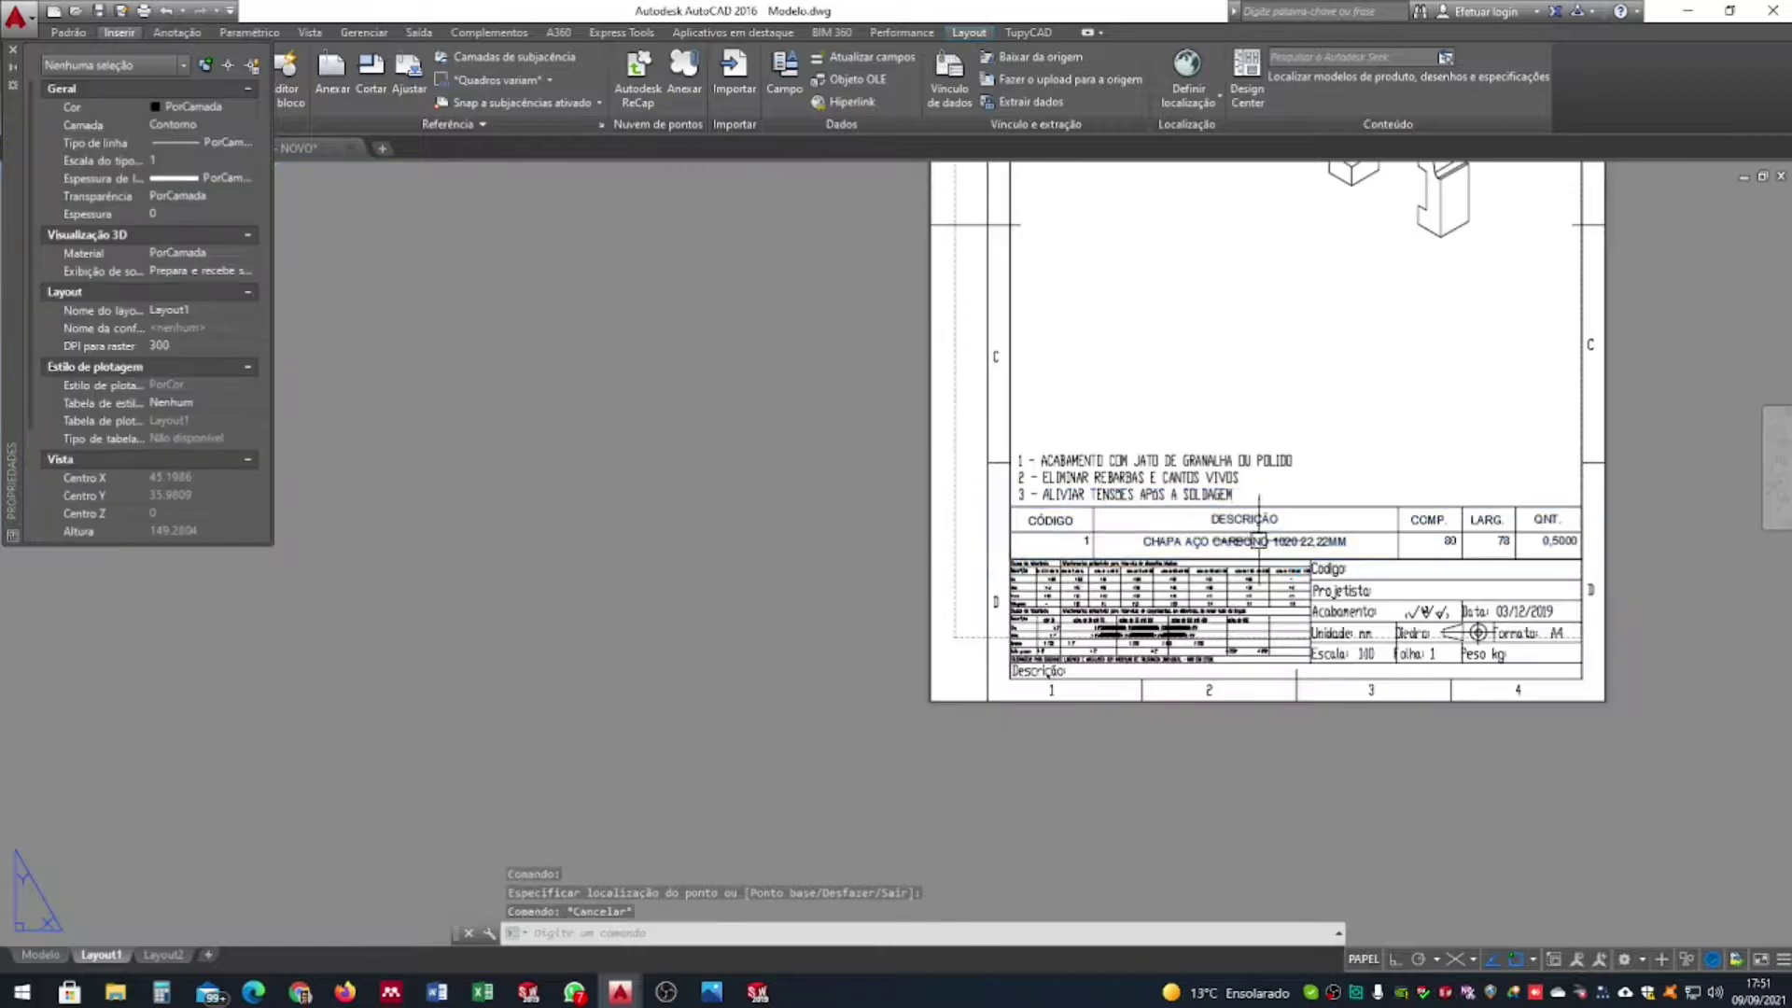
Examine the fit of the parts table between the finishing notes and the title block
scroll(1246, 538, up, 4)
scroll(1246, 538, down, 4)
middle_drag(1246, 538, 1118, 610)
scroll(1162, 560, up, 4)
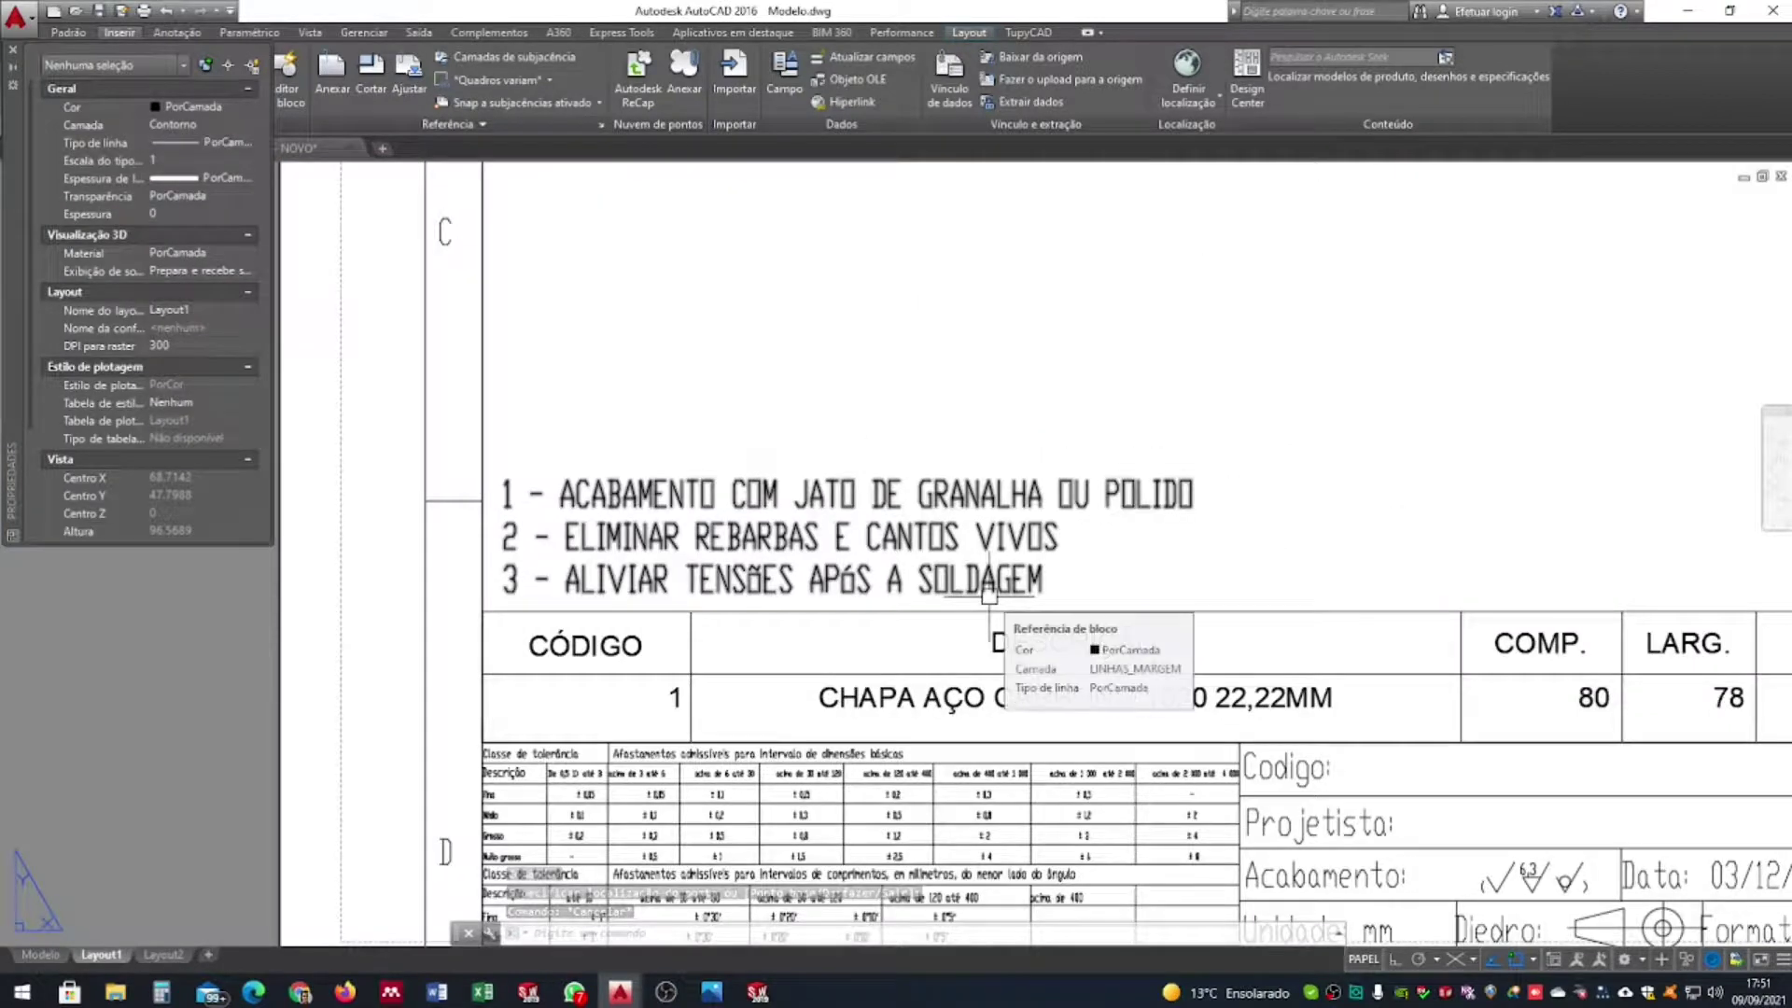
scroll(989, 448, down, 7)
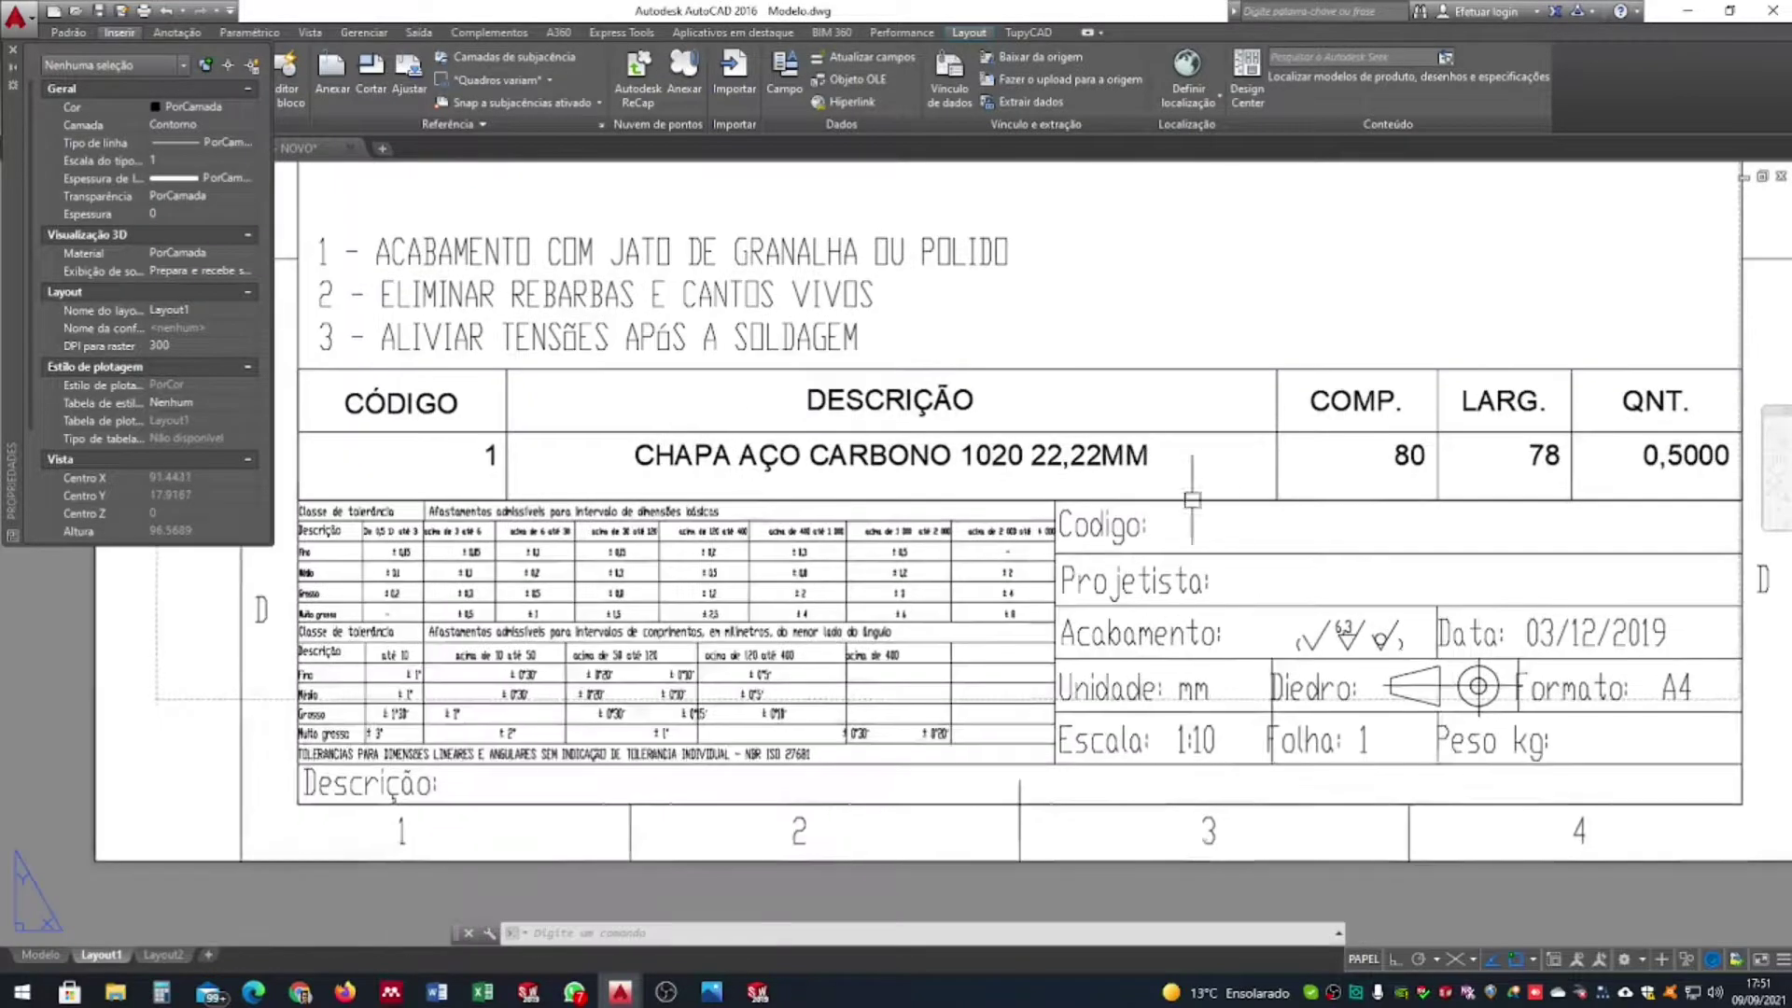
scroll(1142, 719, down, 3)
scroll(1140, 536, up, 5)
middle_drag(1157, 552, 1156, 740)
scroll(1156, 740, up, 5)
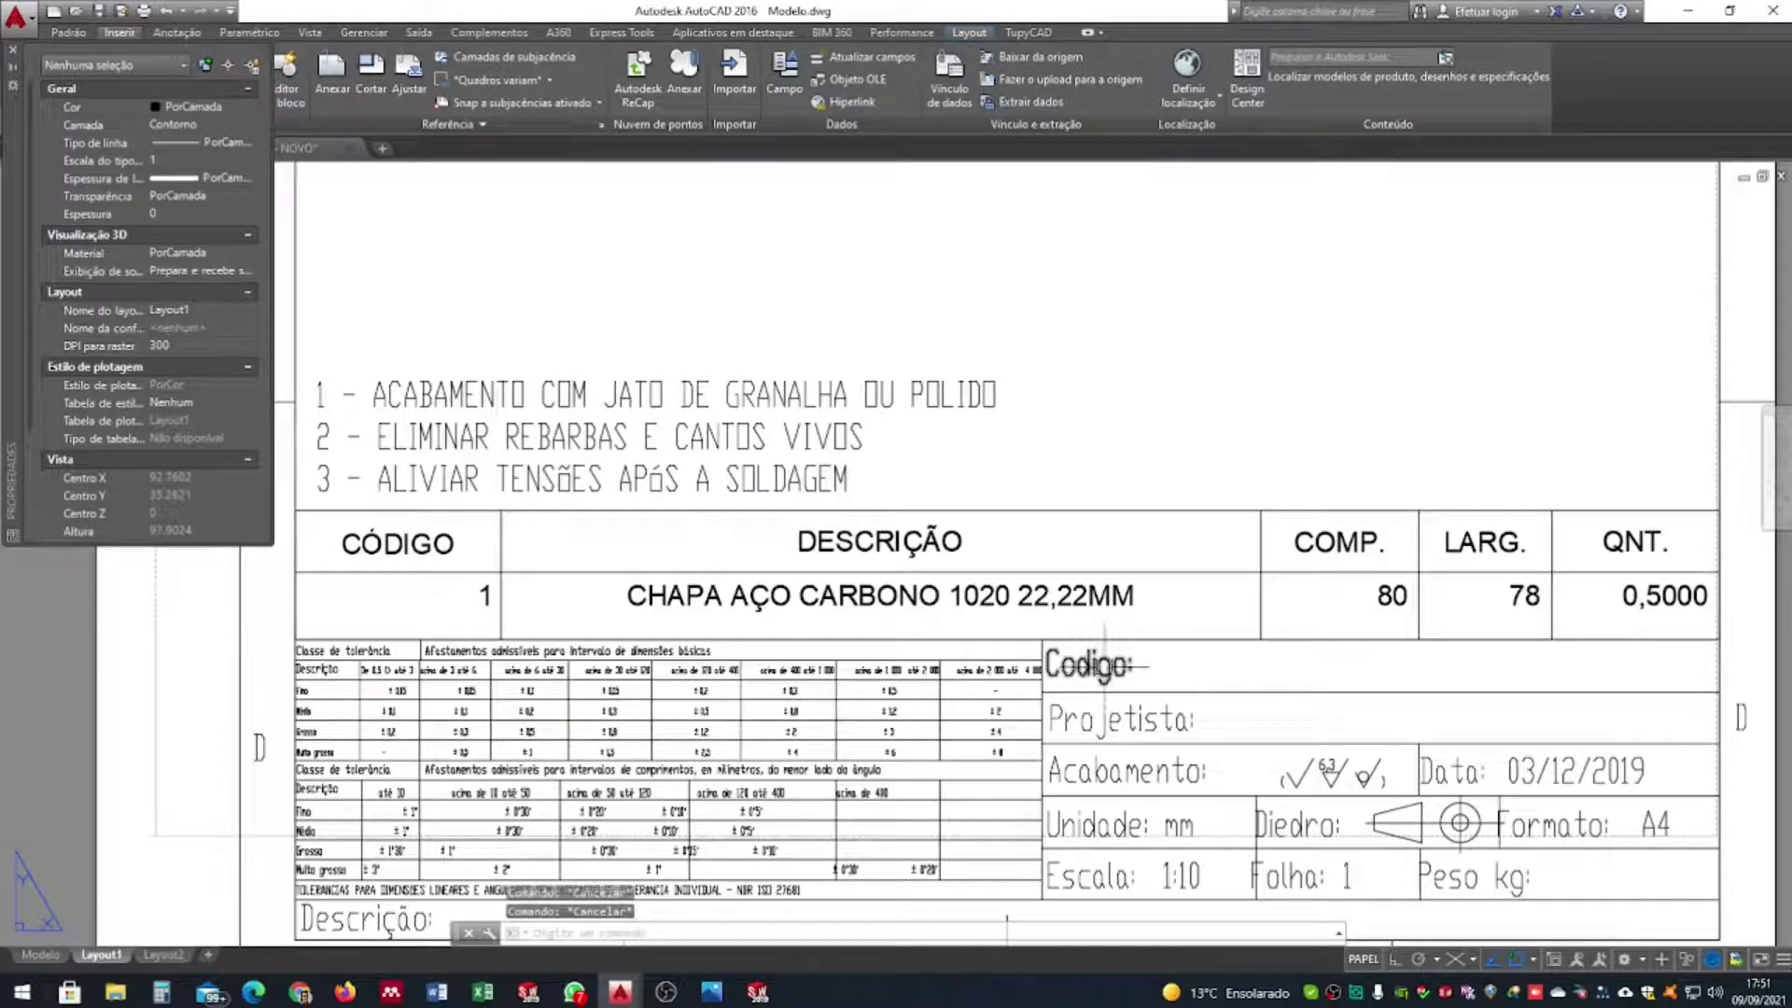
Add the value 2 after the Codigo label in the title block
double_click(1106, 664)
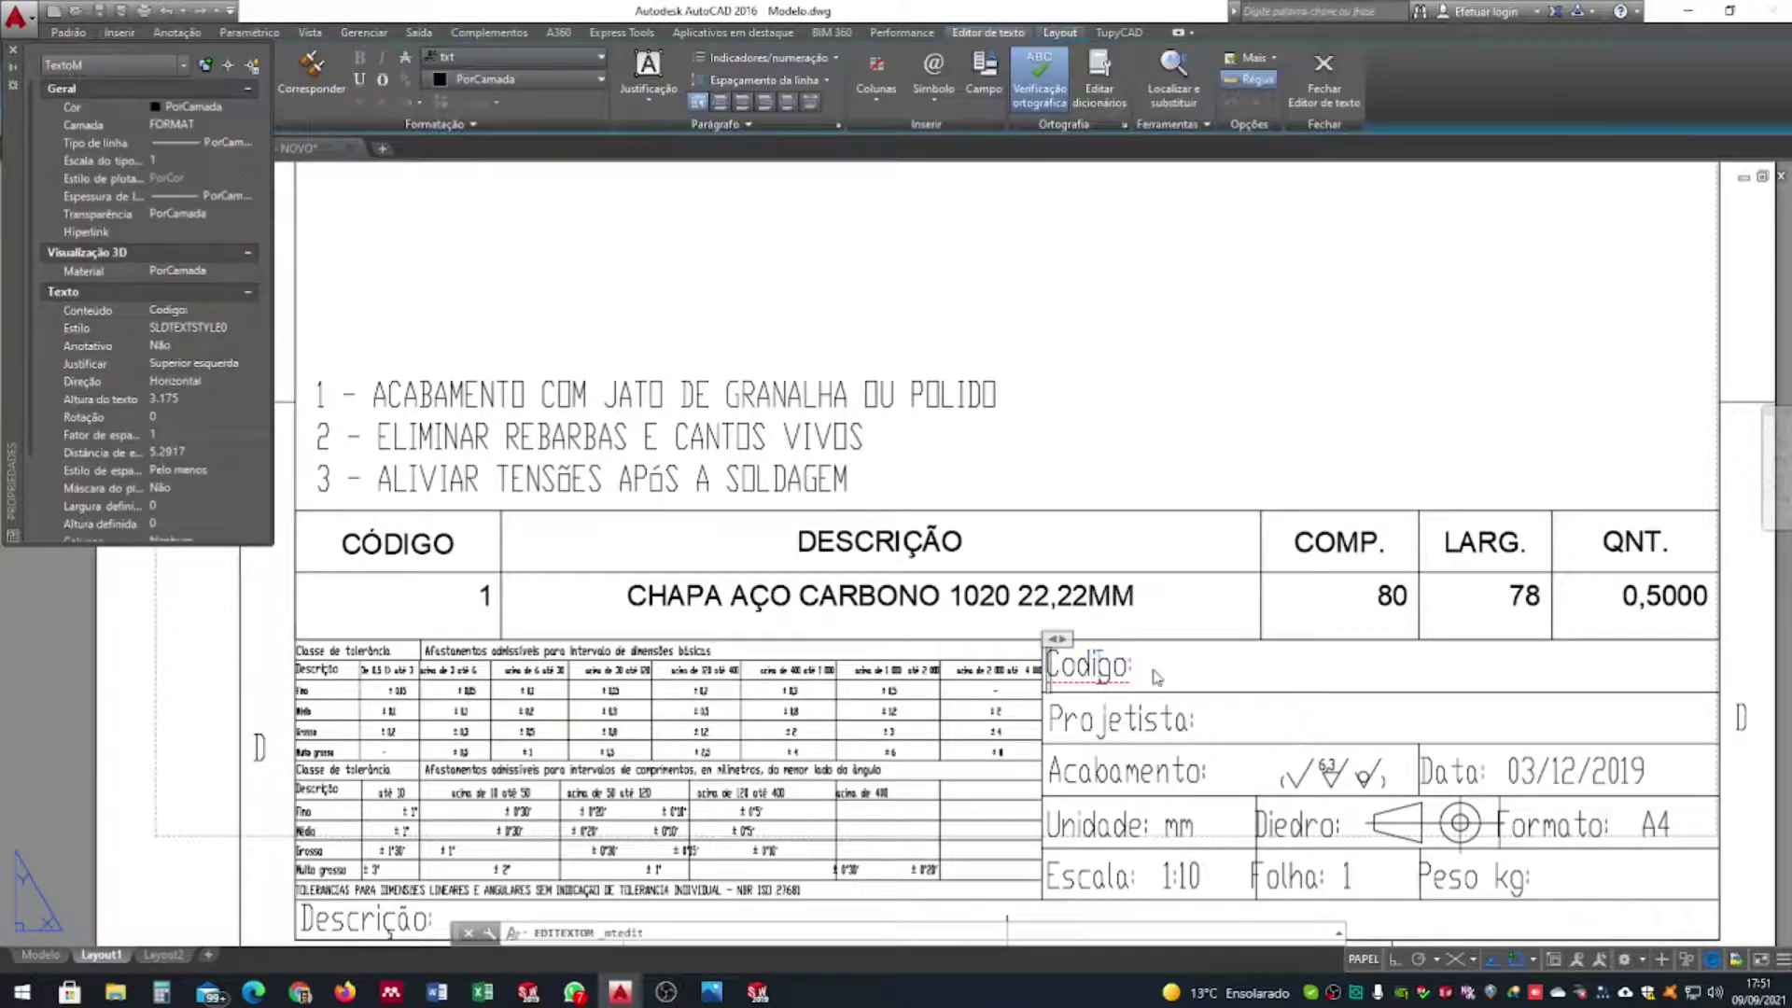
double_click(1140, 663)
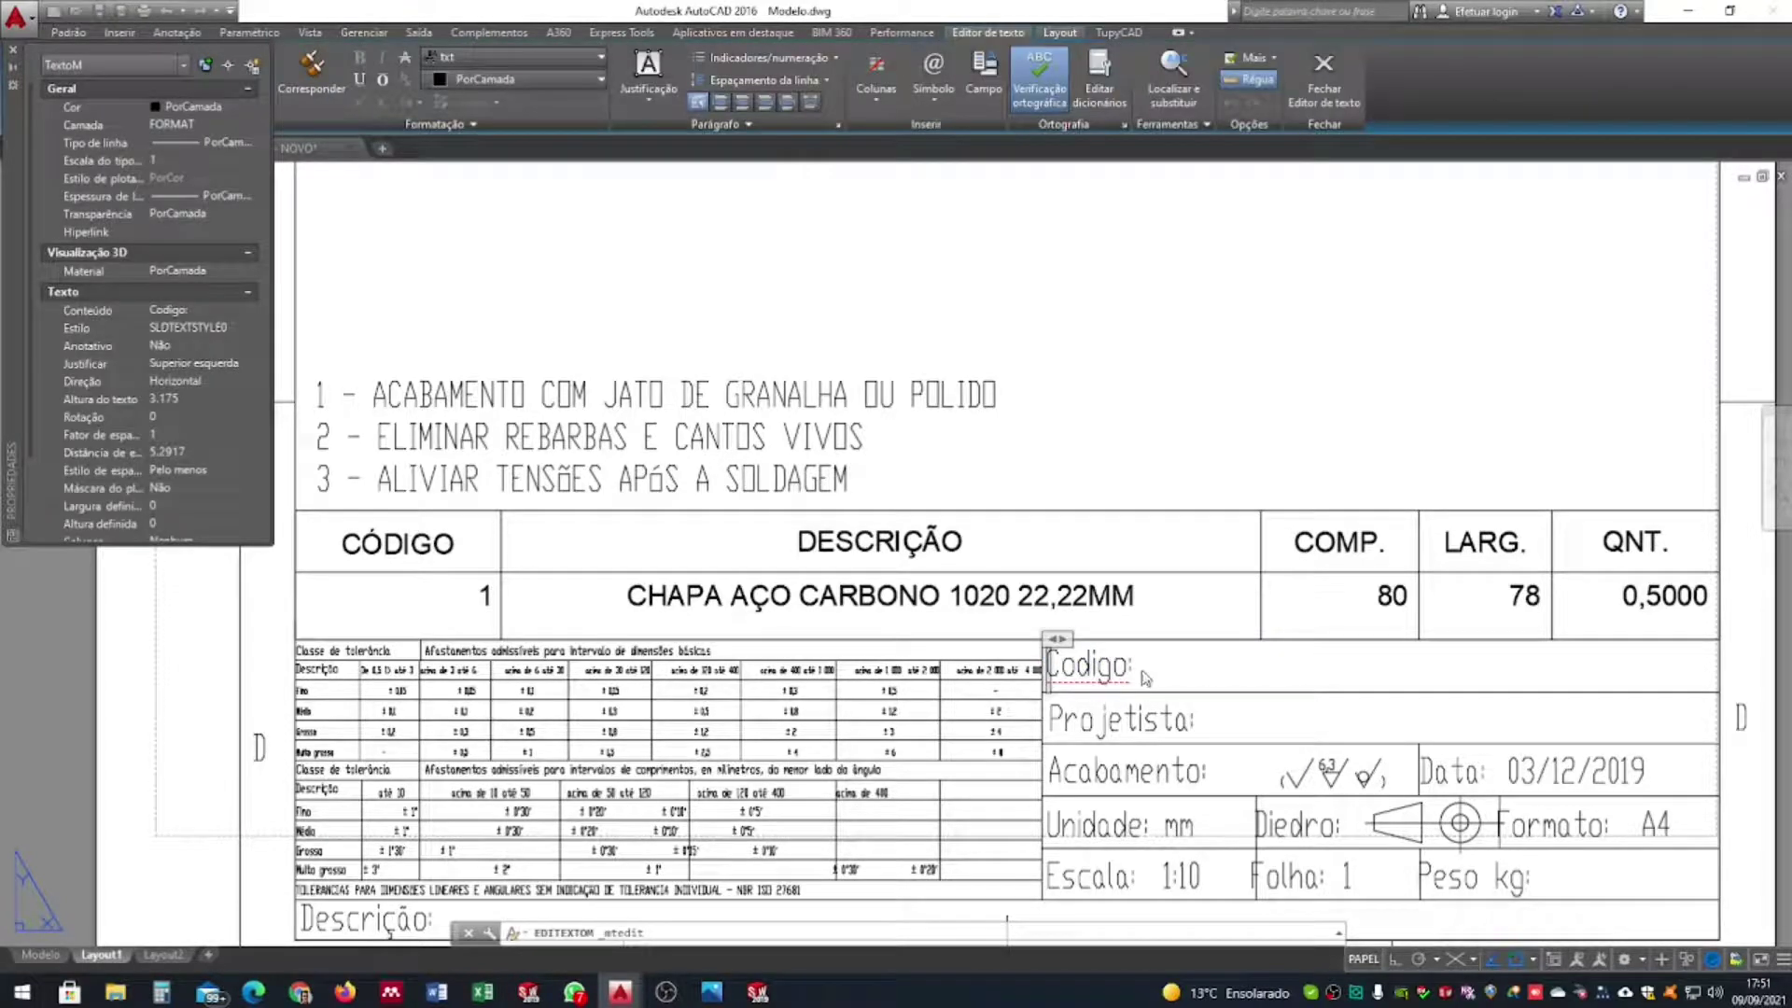
text(2)
click(1171, 719)
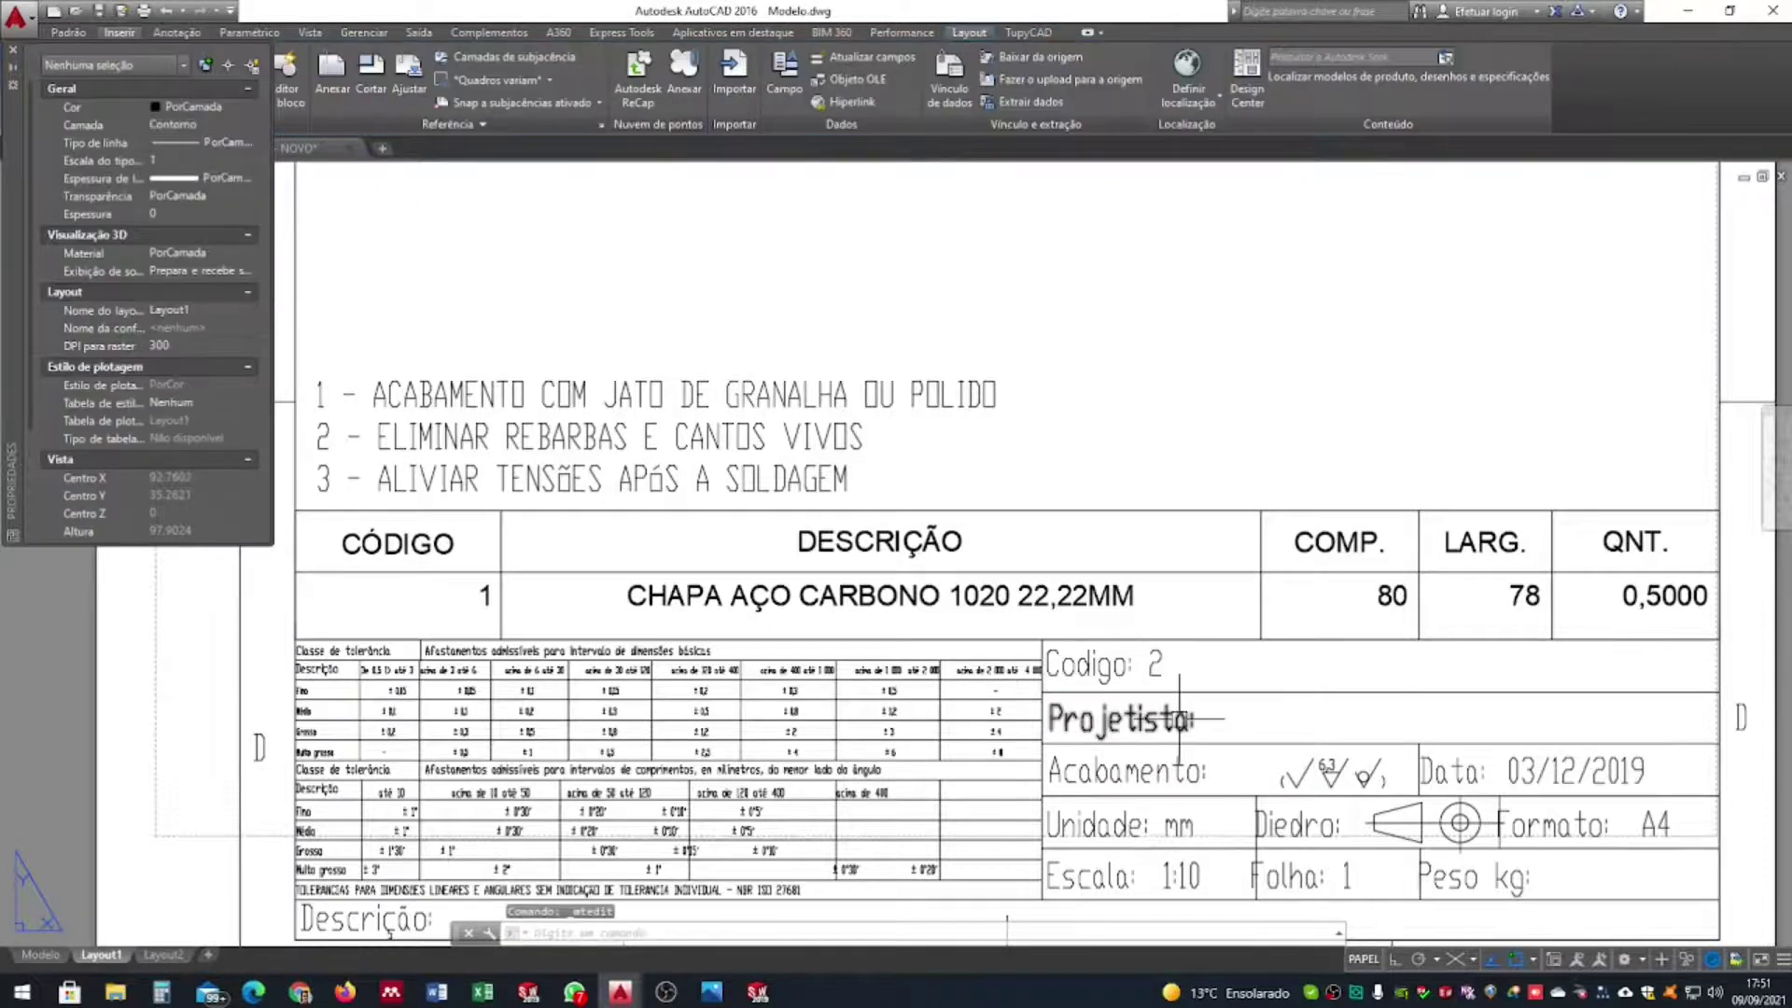
Enter the designer's name after the Projetista label in the title block
click(1171, 718)
double_click(1183, 720)
click(1200, 721)
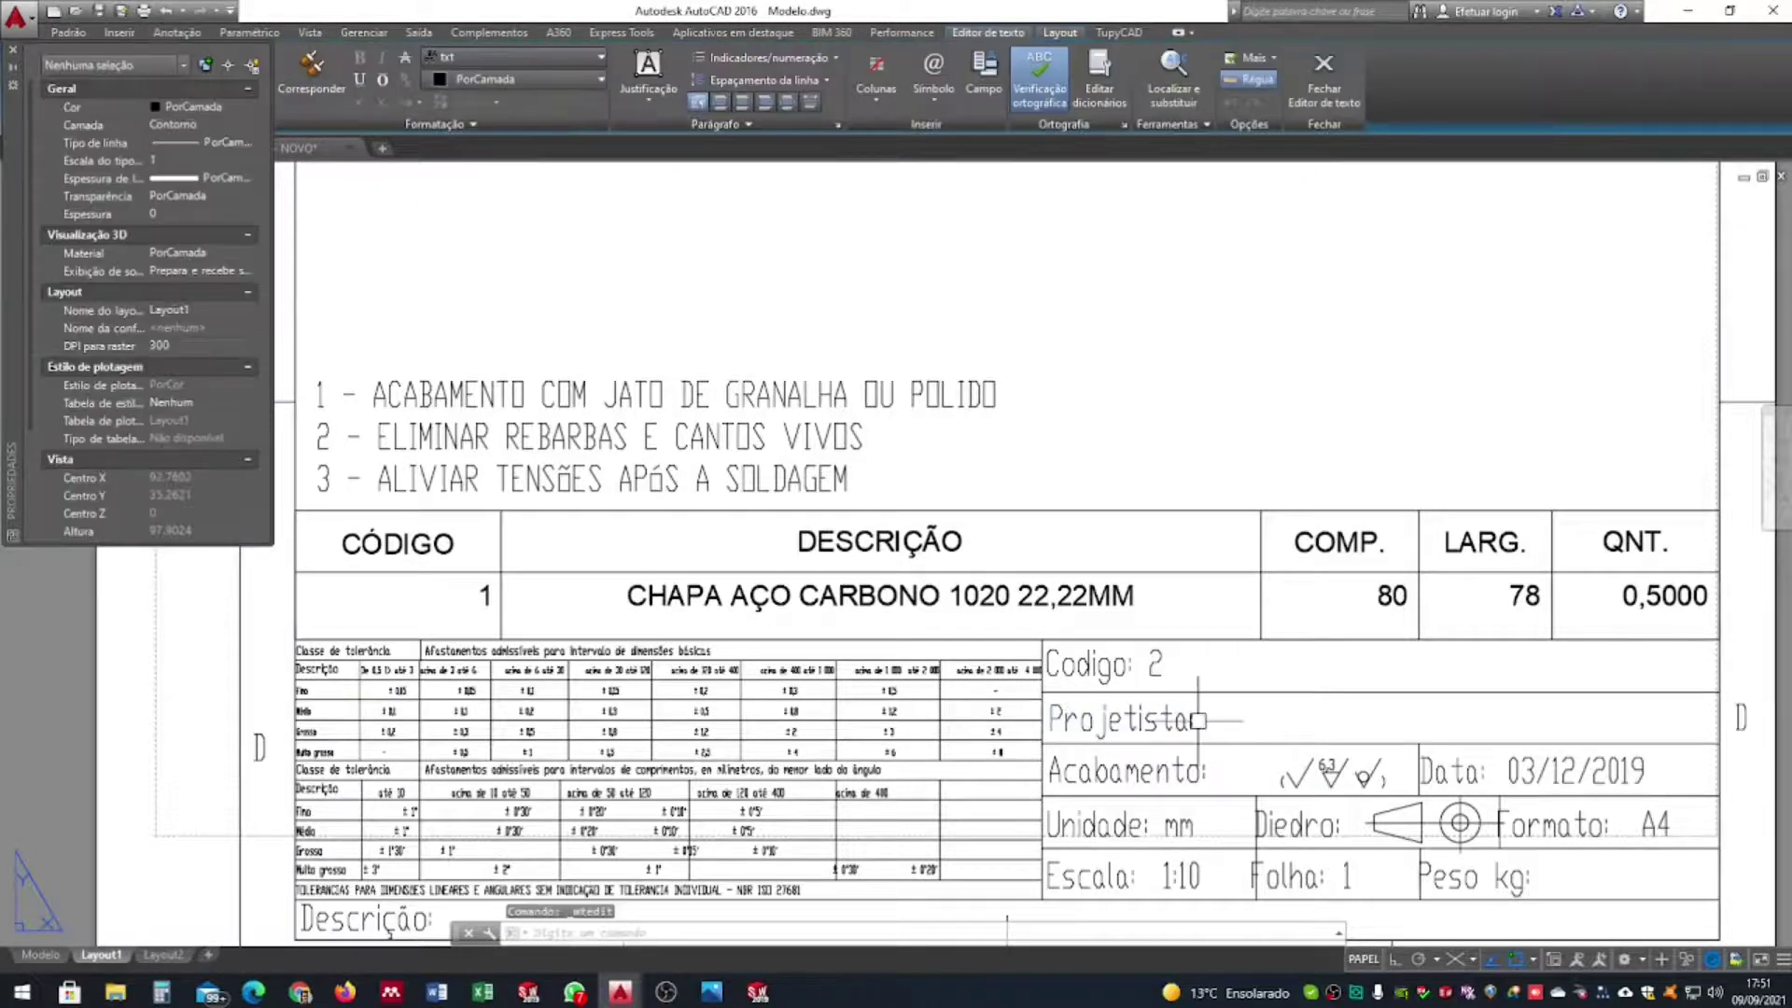
click(1185, 720)
double_click(1184, 721)
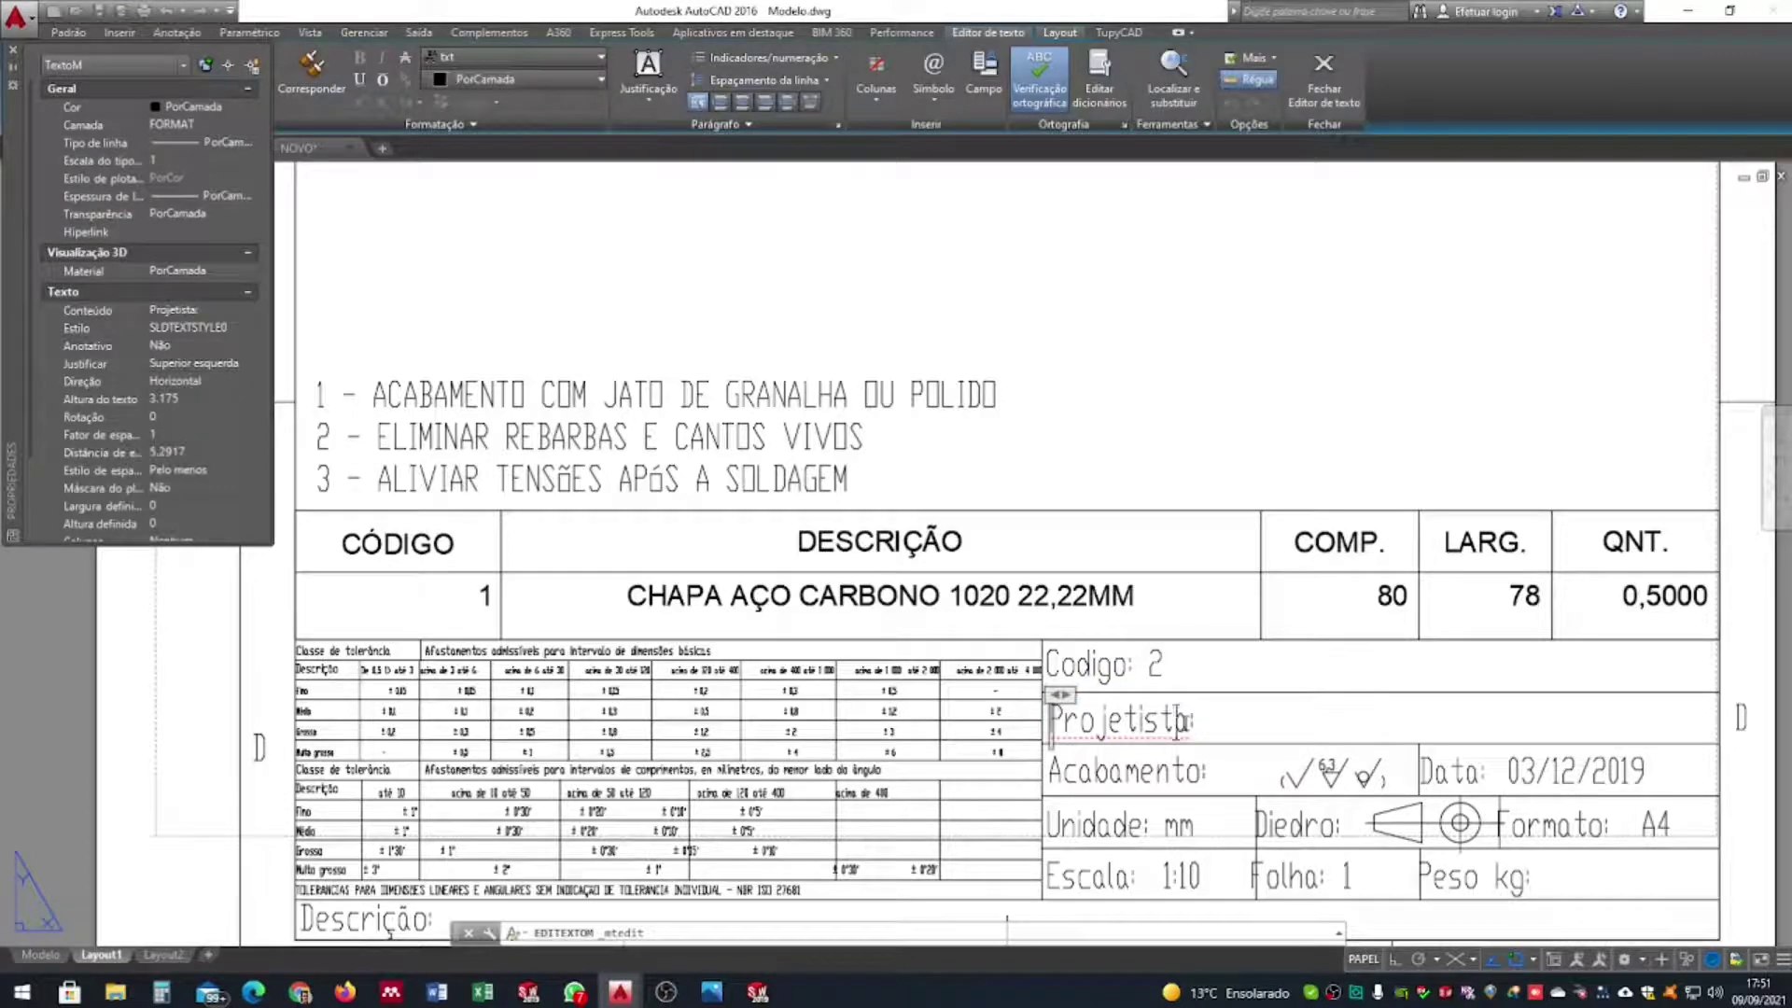
text(DIOGO)
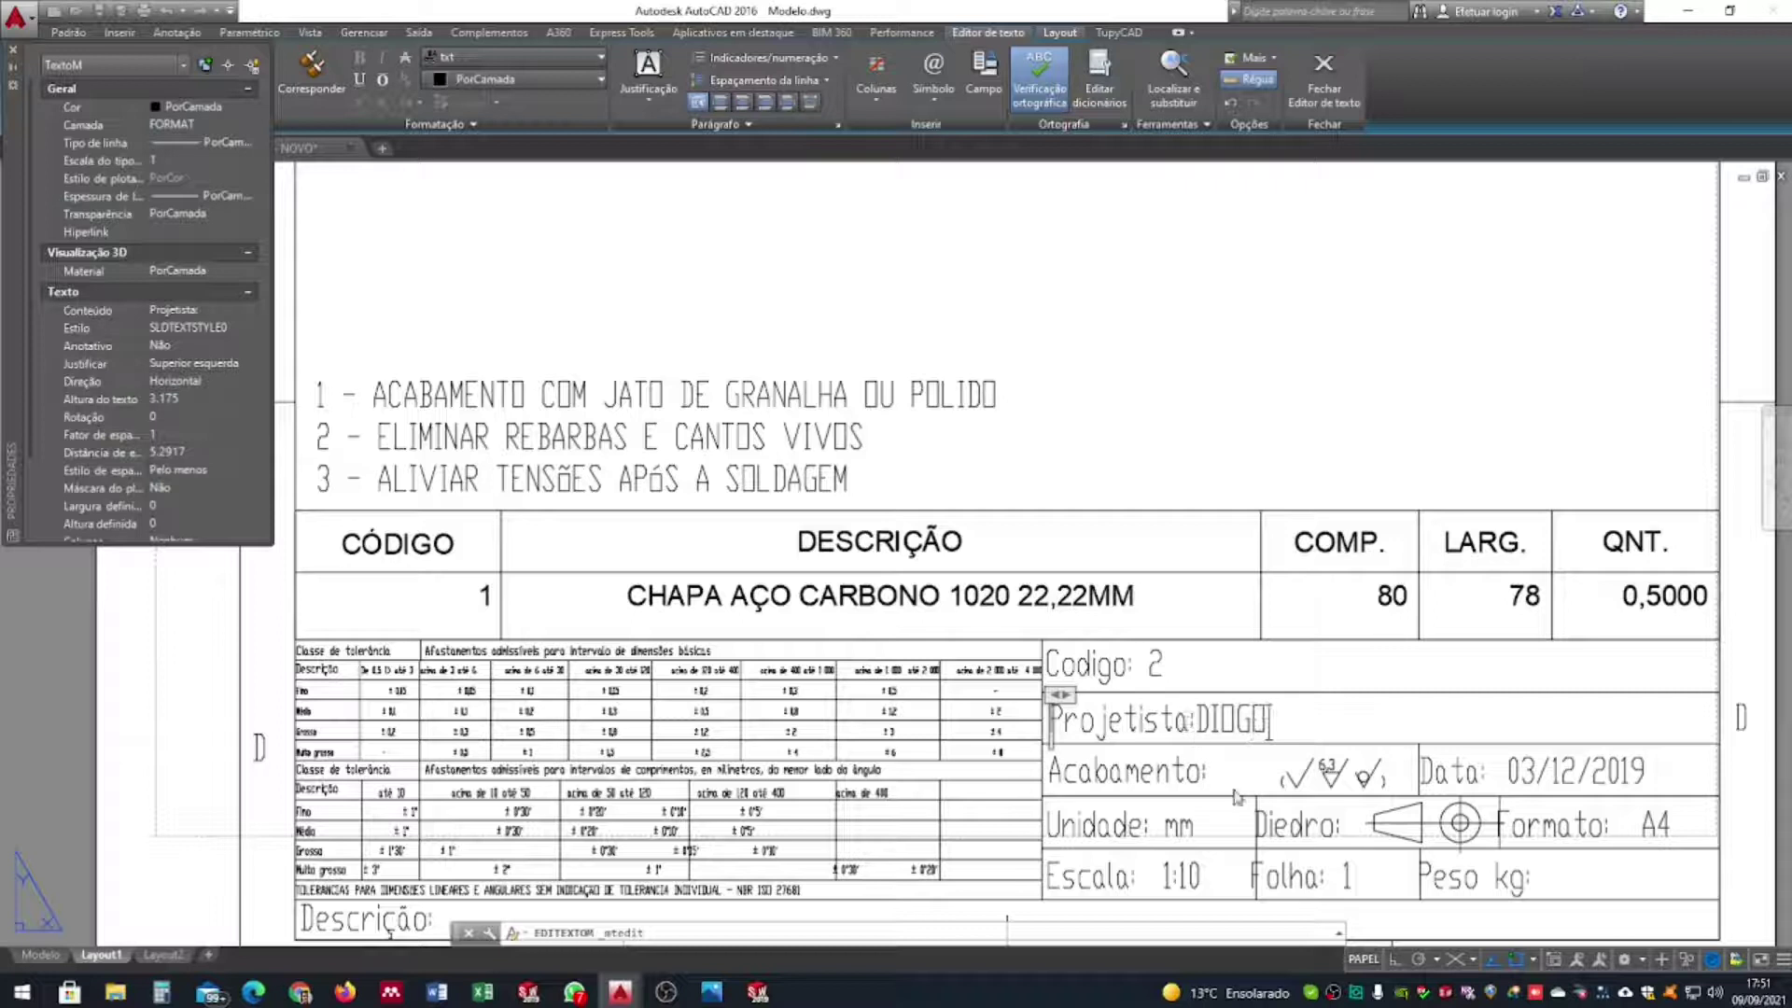
click(1556, 788)
Change the date in the title block's Data field to 09/09/2021
double_click(1543, 772)
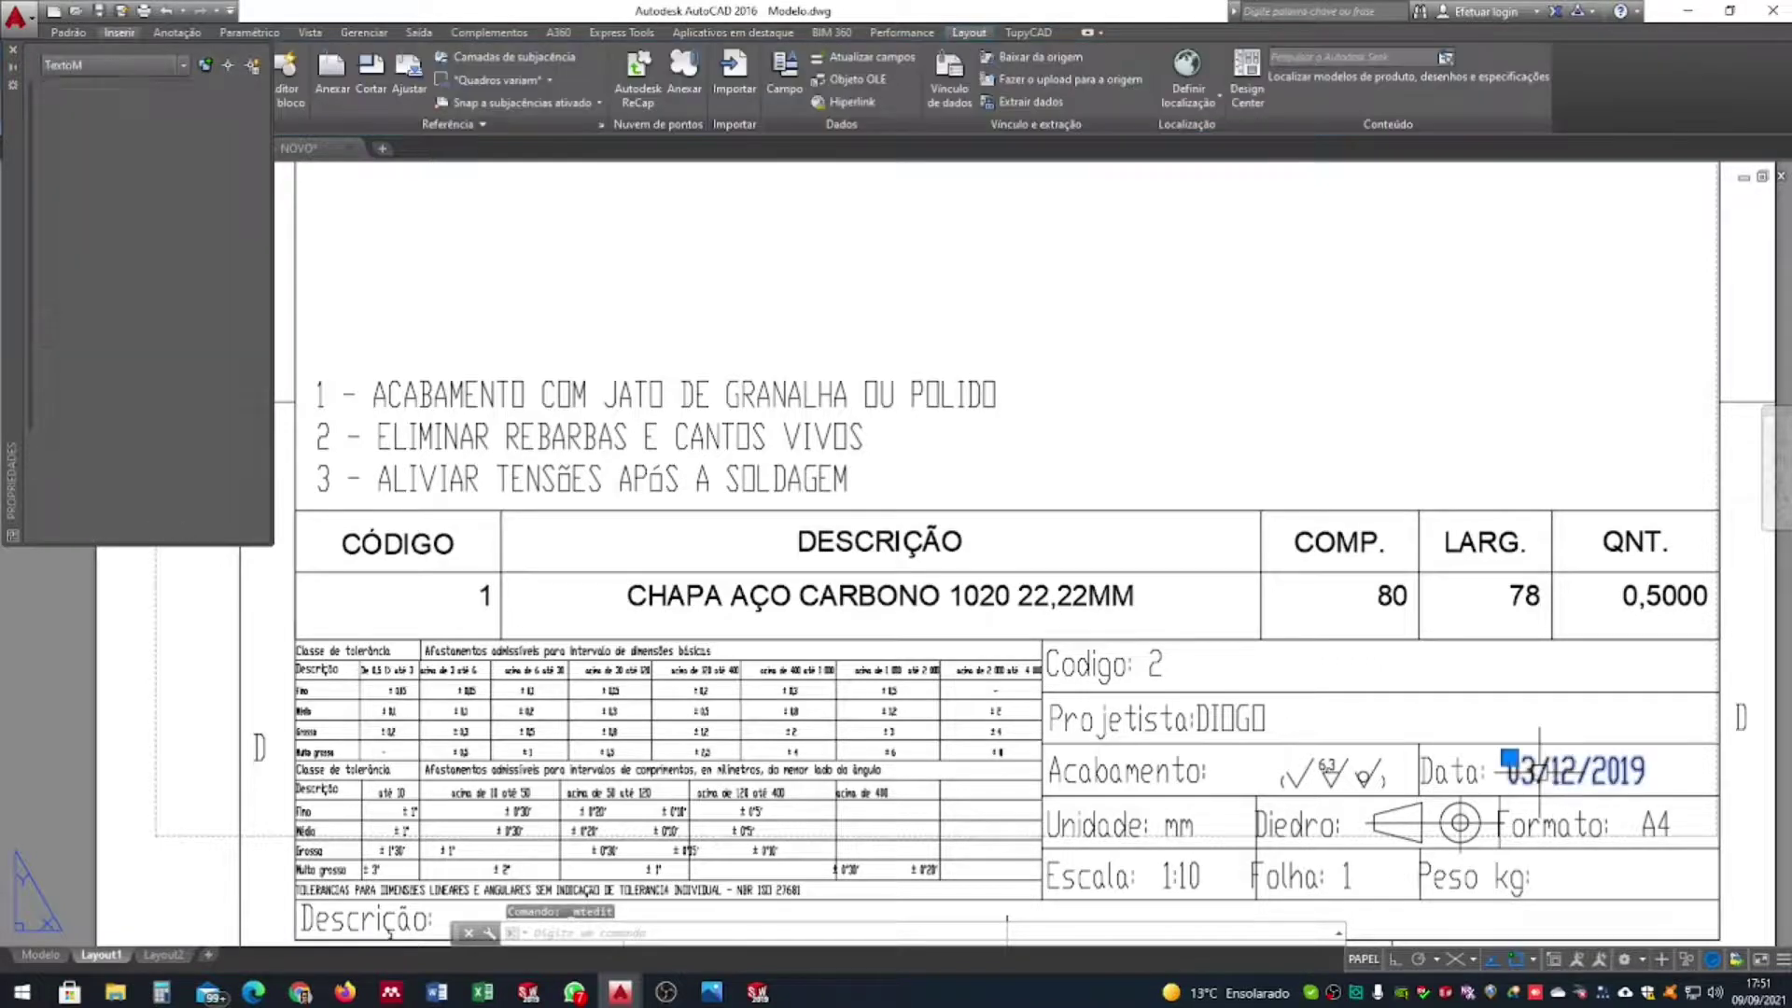
click(1579, 780)
key(BackSpace)
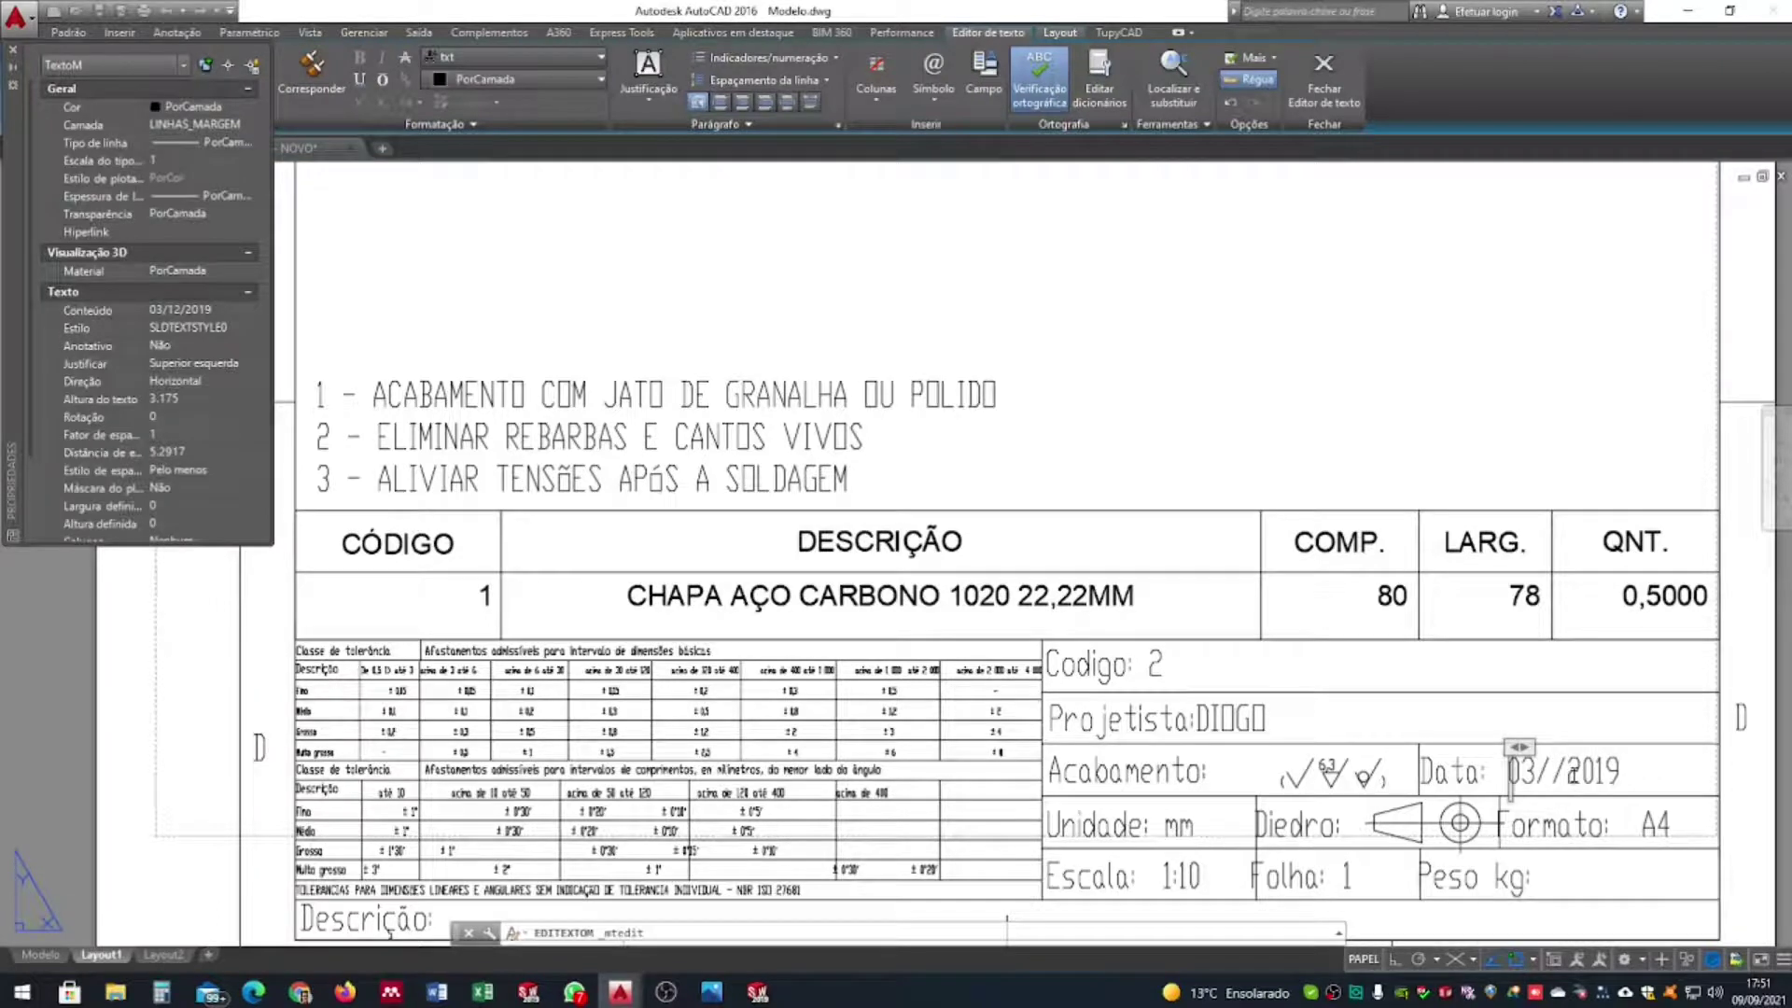
text(09)
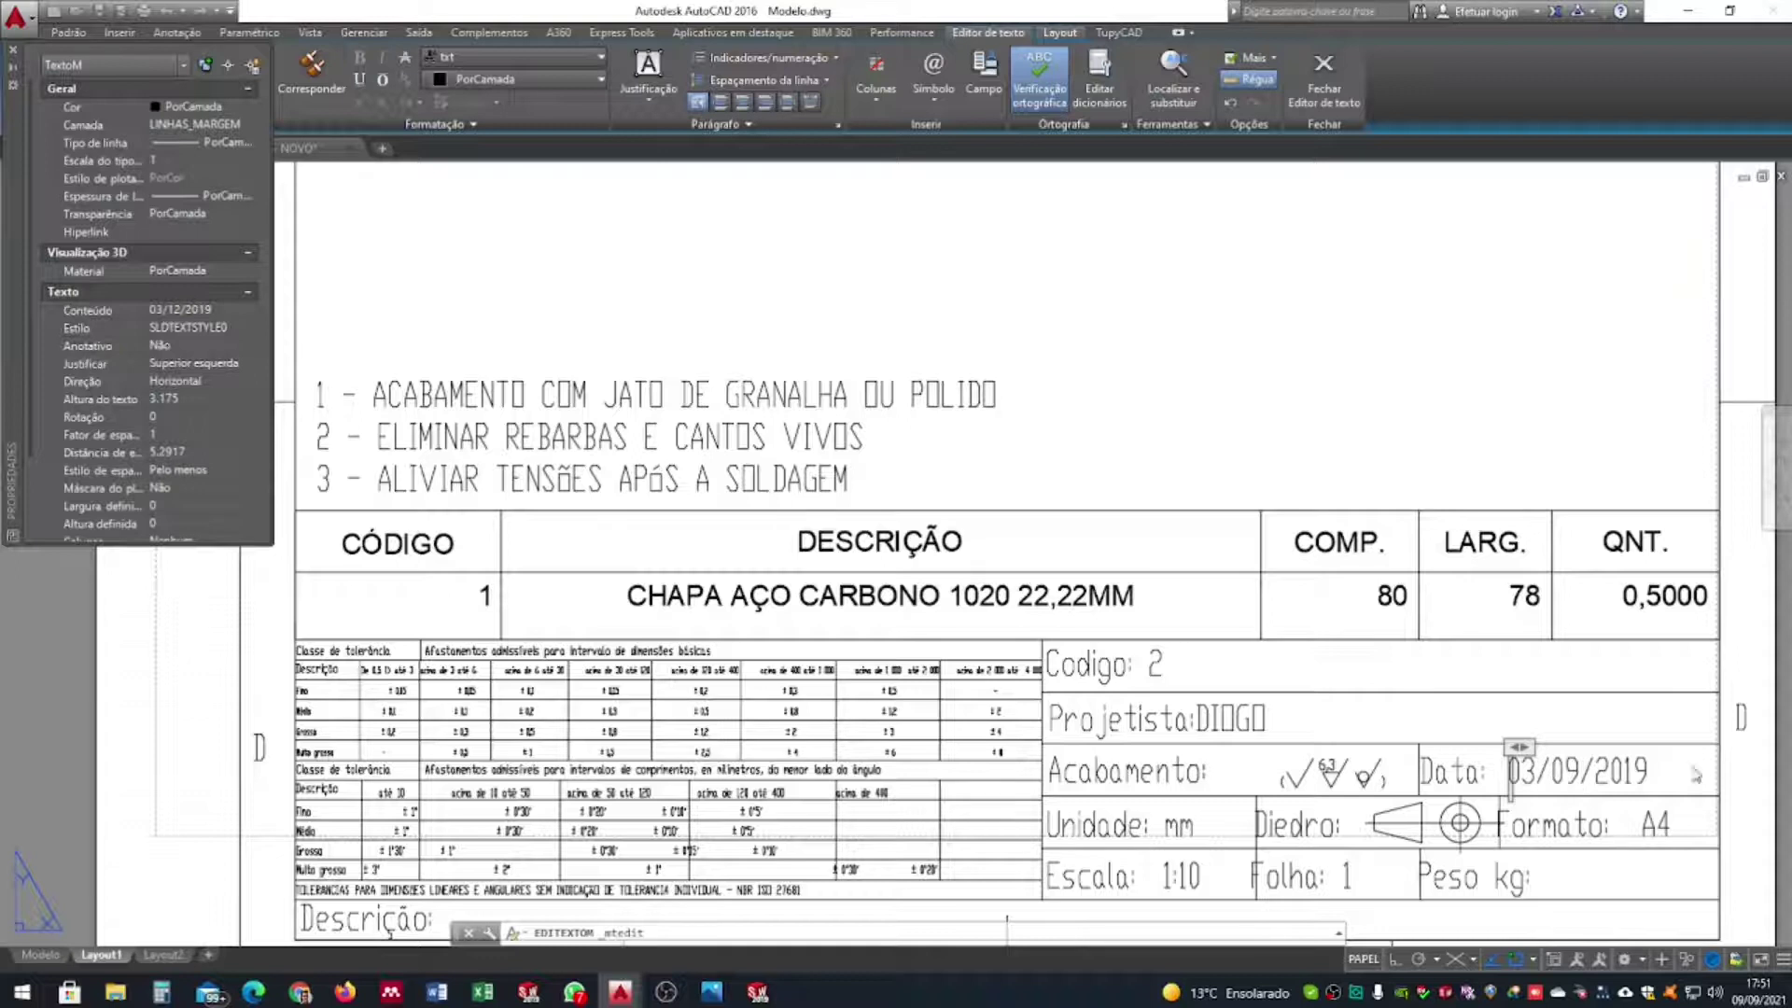
click(1648, 774)
key(BackSpace)
key(BackSpace)
text(21)
click(1538, 777)
key(BackSpace)
text(1)
key(BackSpace)
text(9)
Change the scale in the title block's Escala field to 1:2 and close the properties palette
click(1177, 877)
double_click(1178, 877)
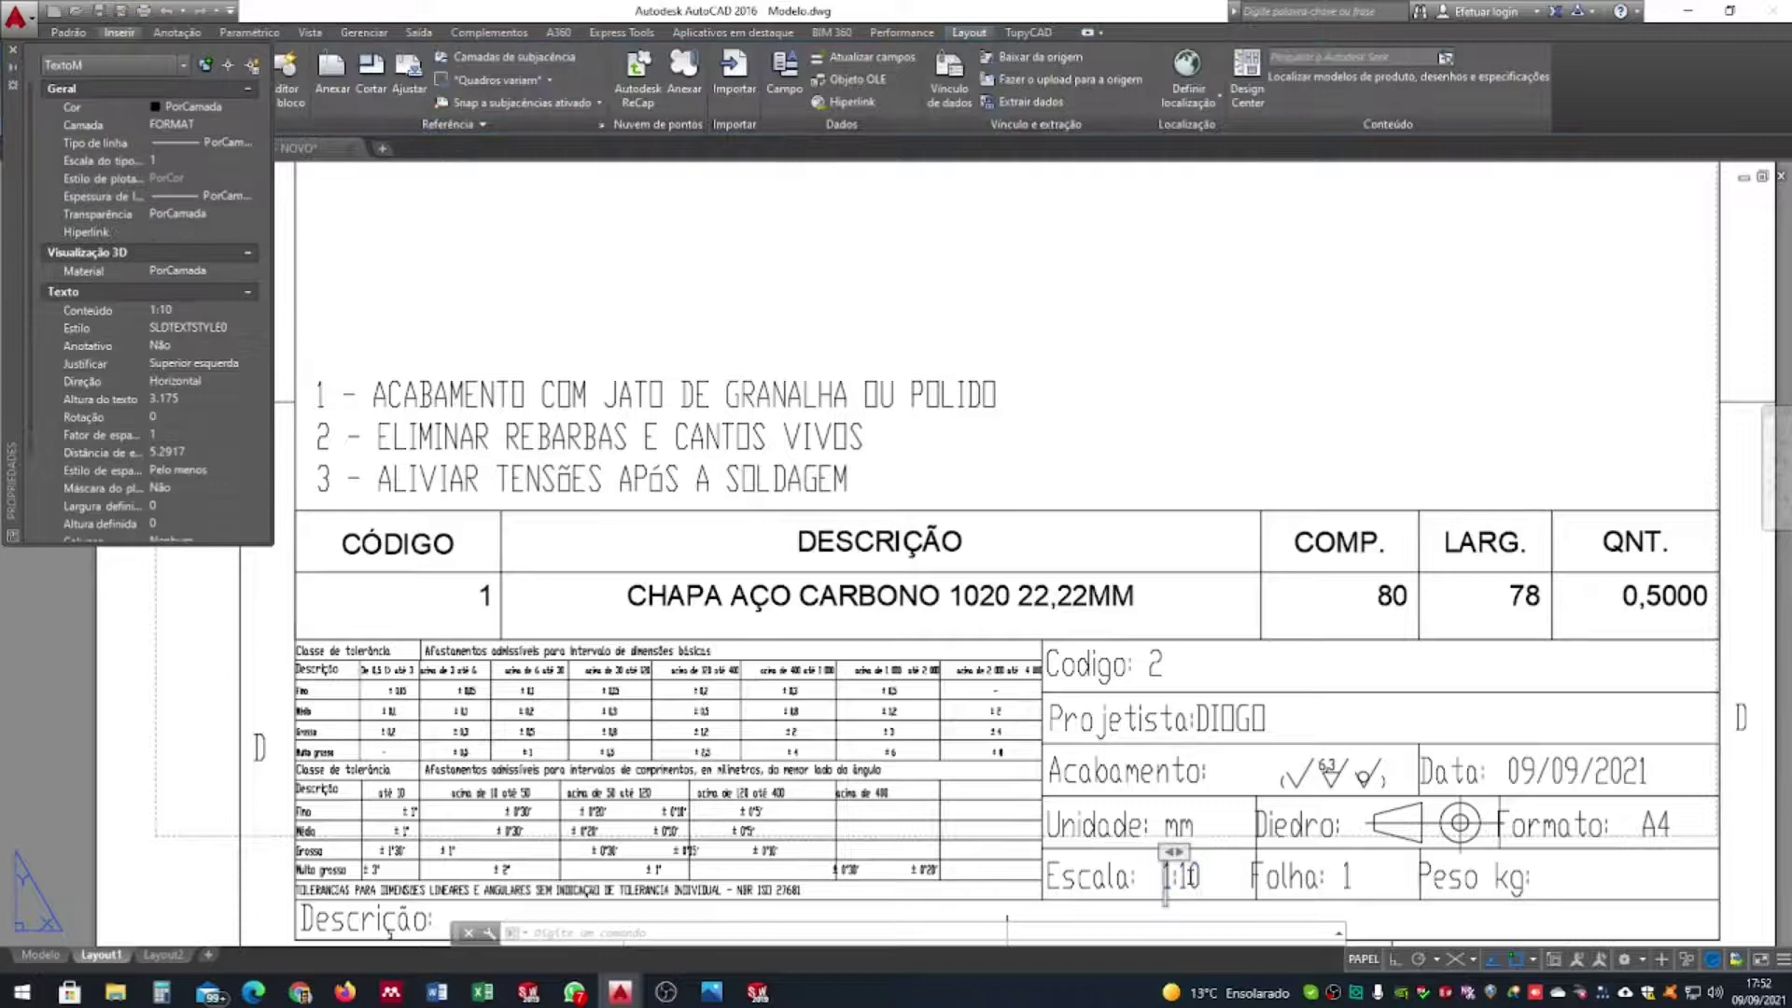
key(BackSpace)
key(BackSpace)
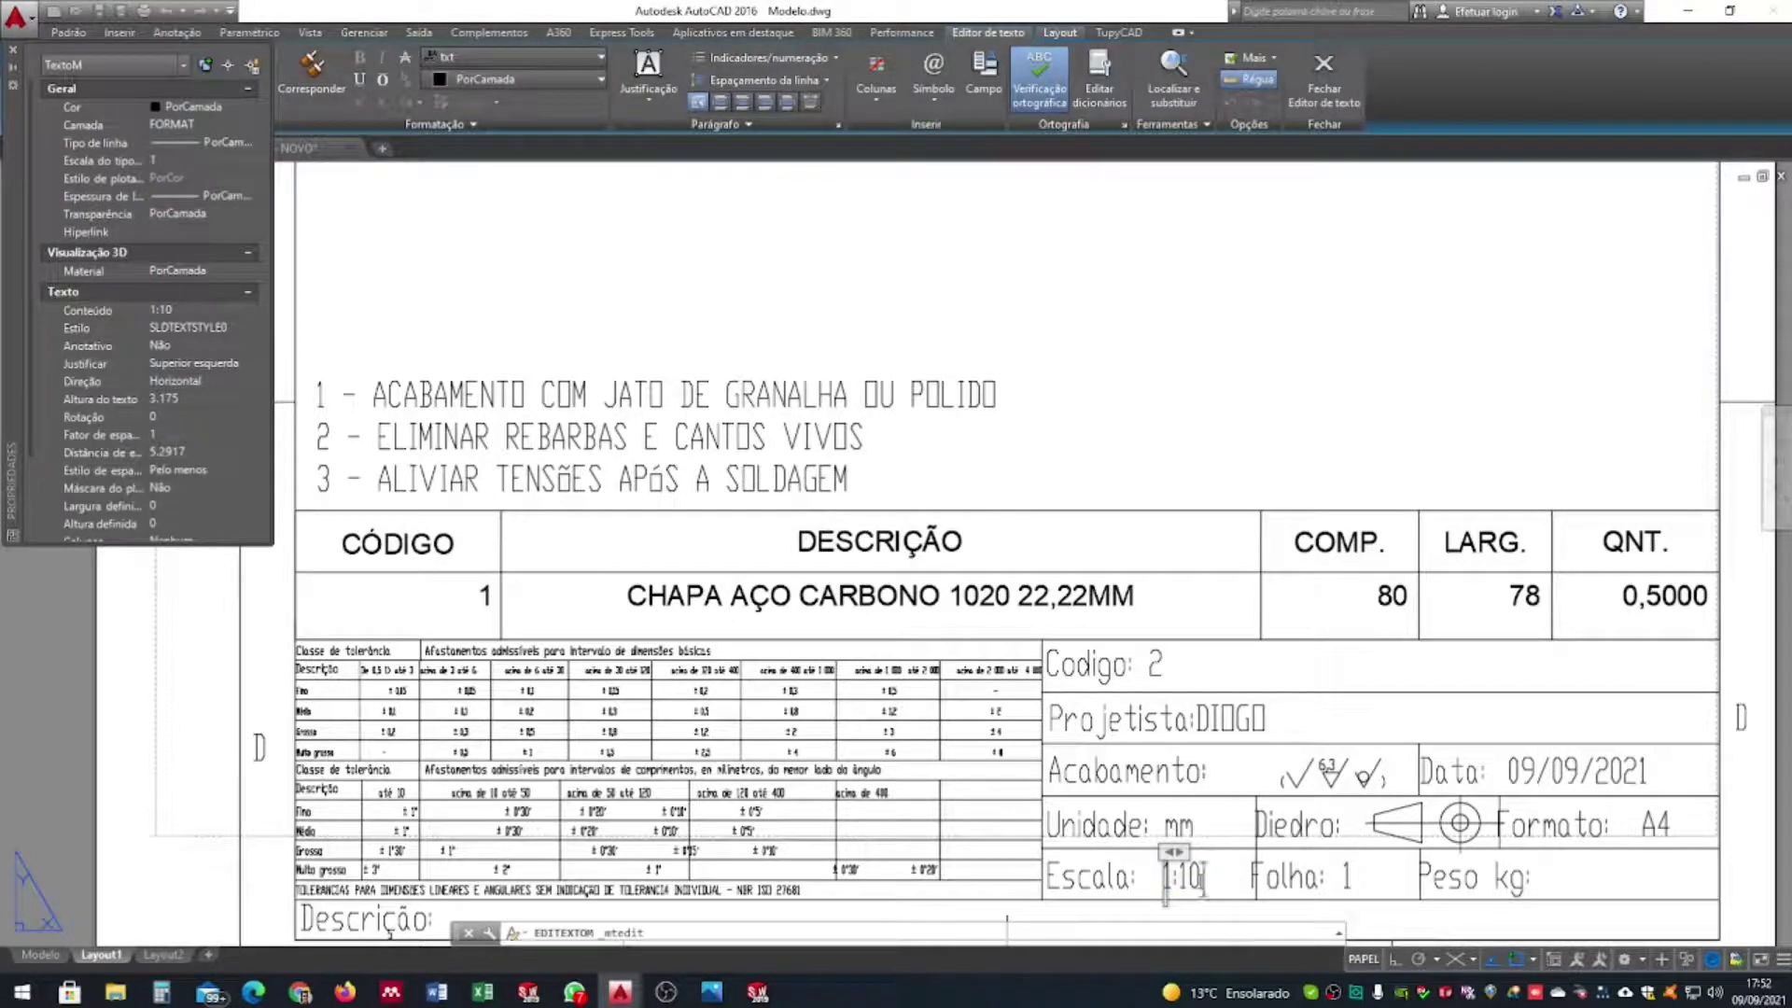
text(2)
click(1563, 879)
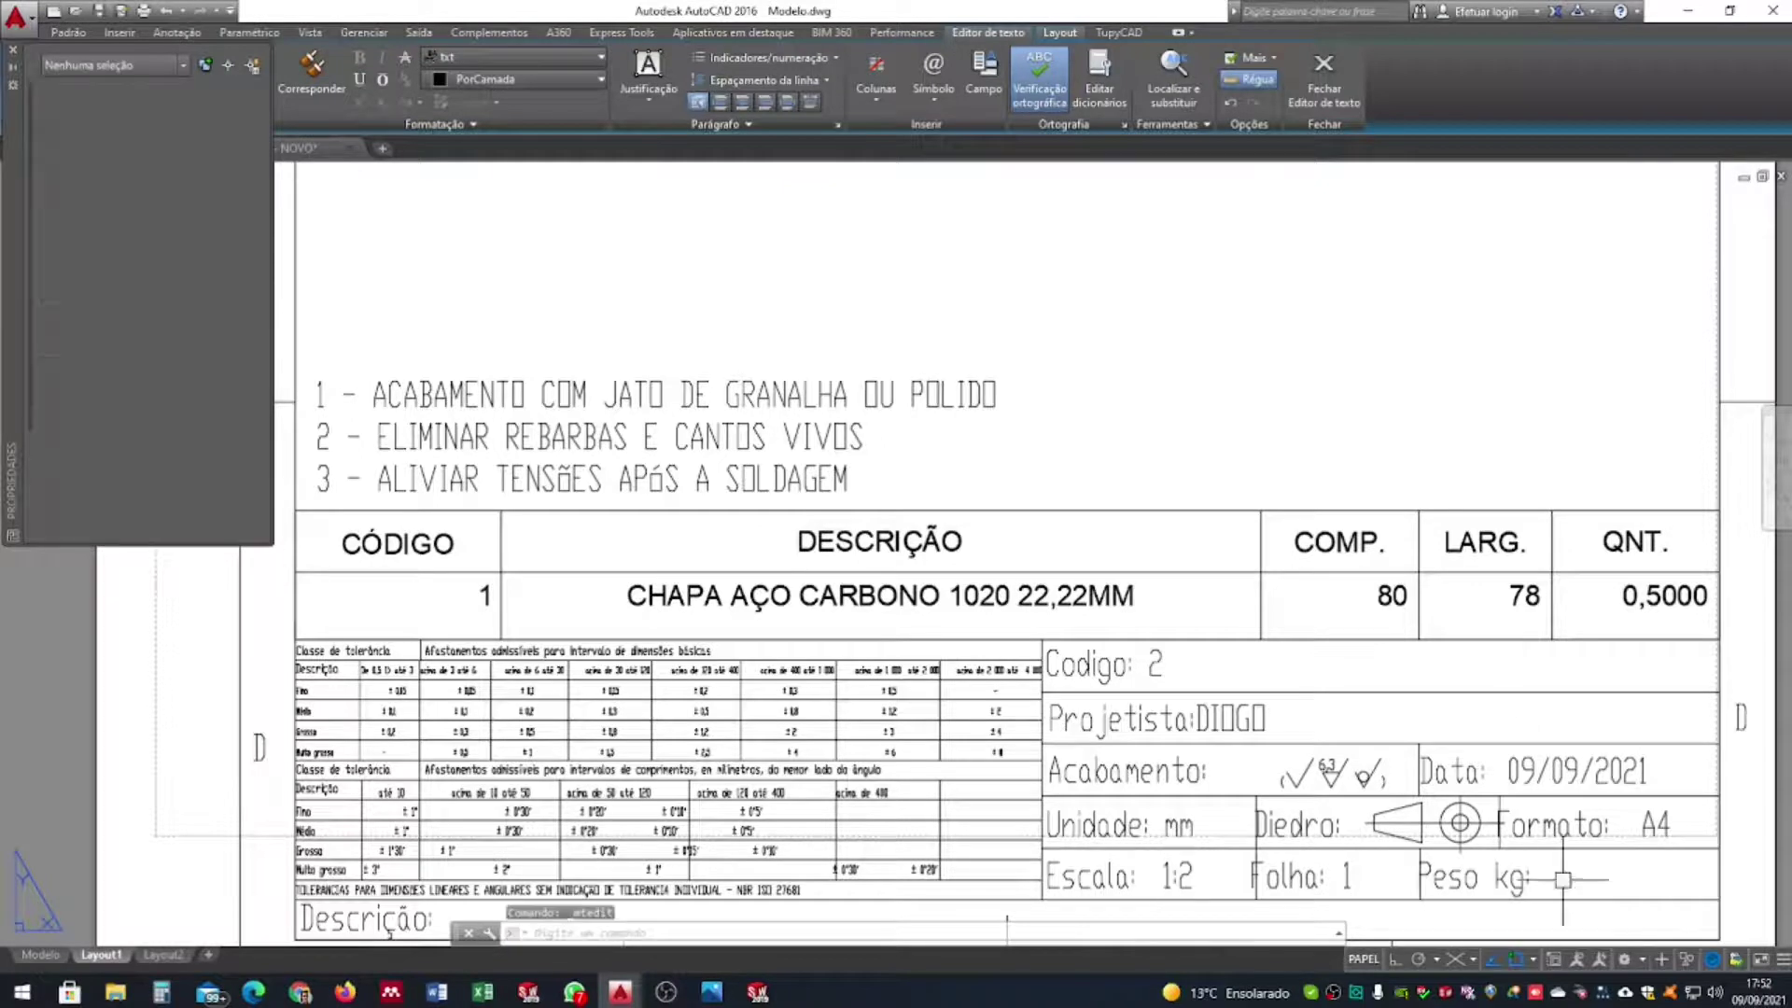
click(13, 51)
Review the finished sheet, checking the dimensioned views, the finishing notes, the parts table and the title block
scroll(1221, 570, down, 2)
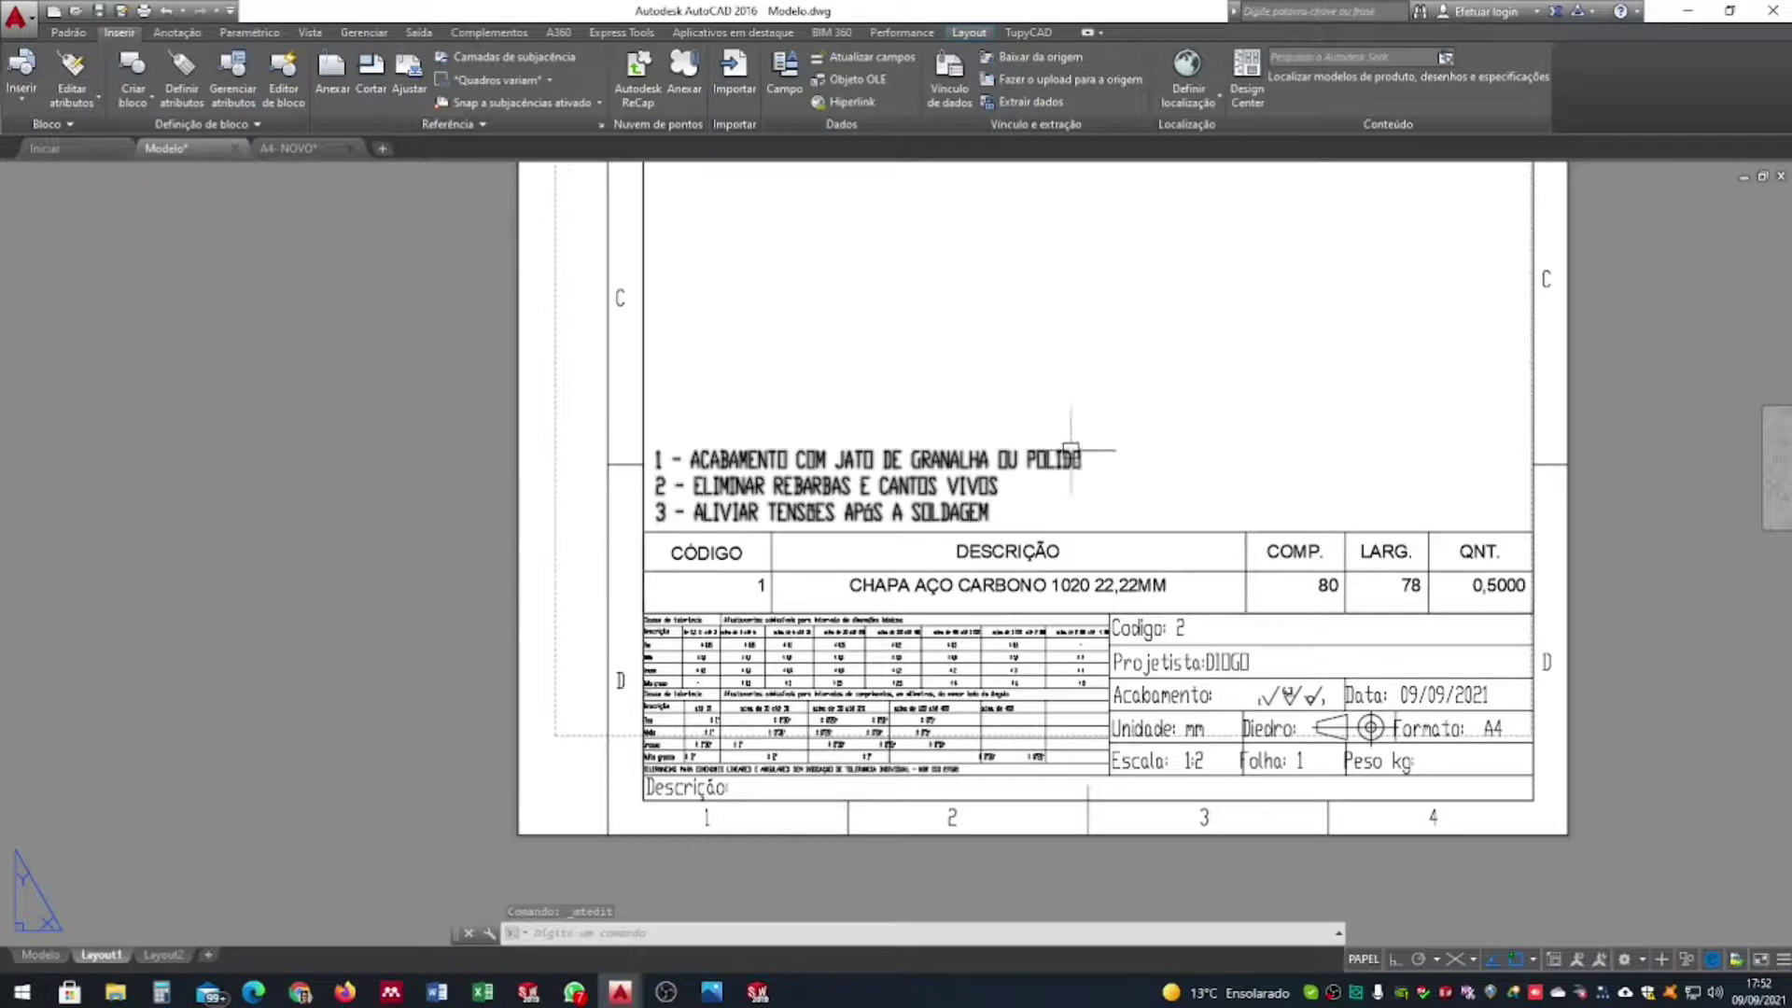
scroll(1071, 451, down, 3)
scroll(1268, 509, up, 3)
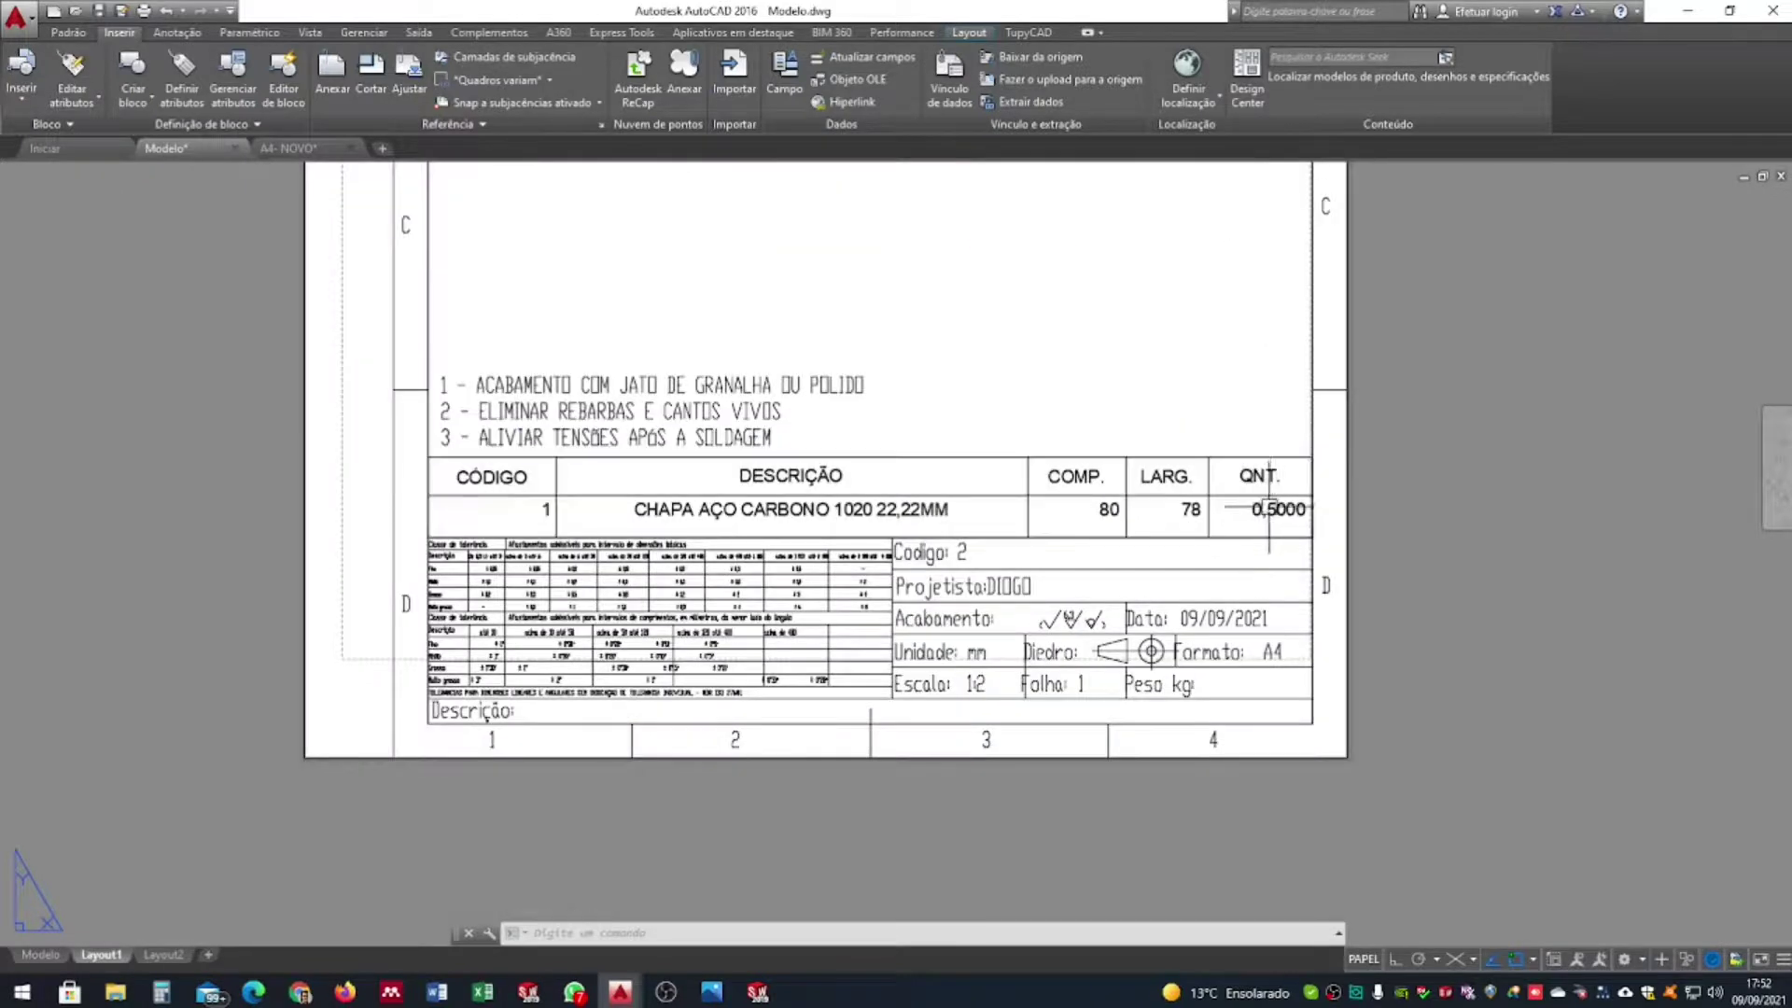
scroll(1268, 509, down, 5)
scroll(1192, 475, up, 4)
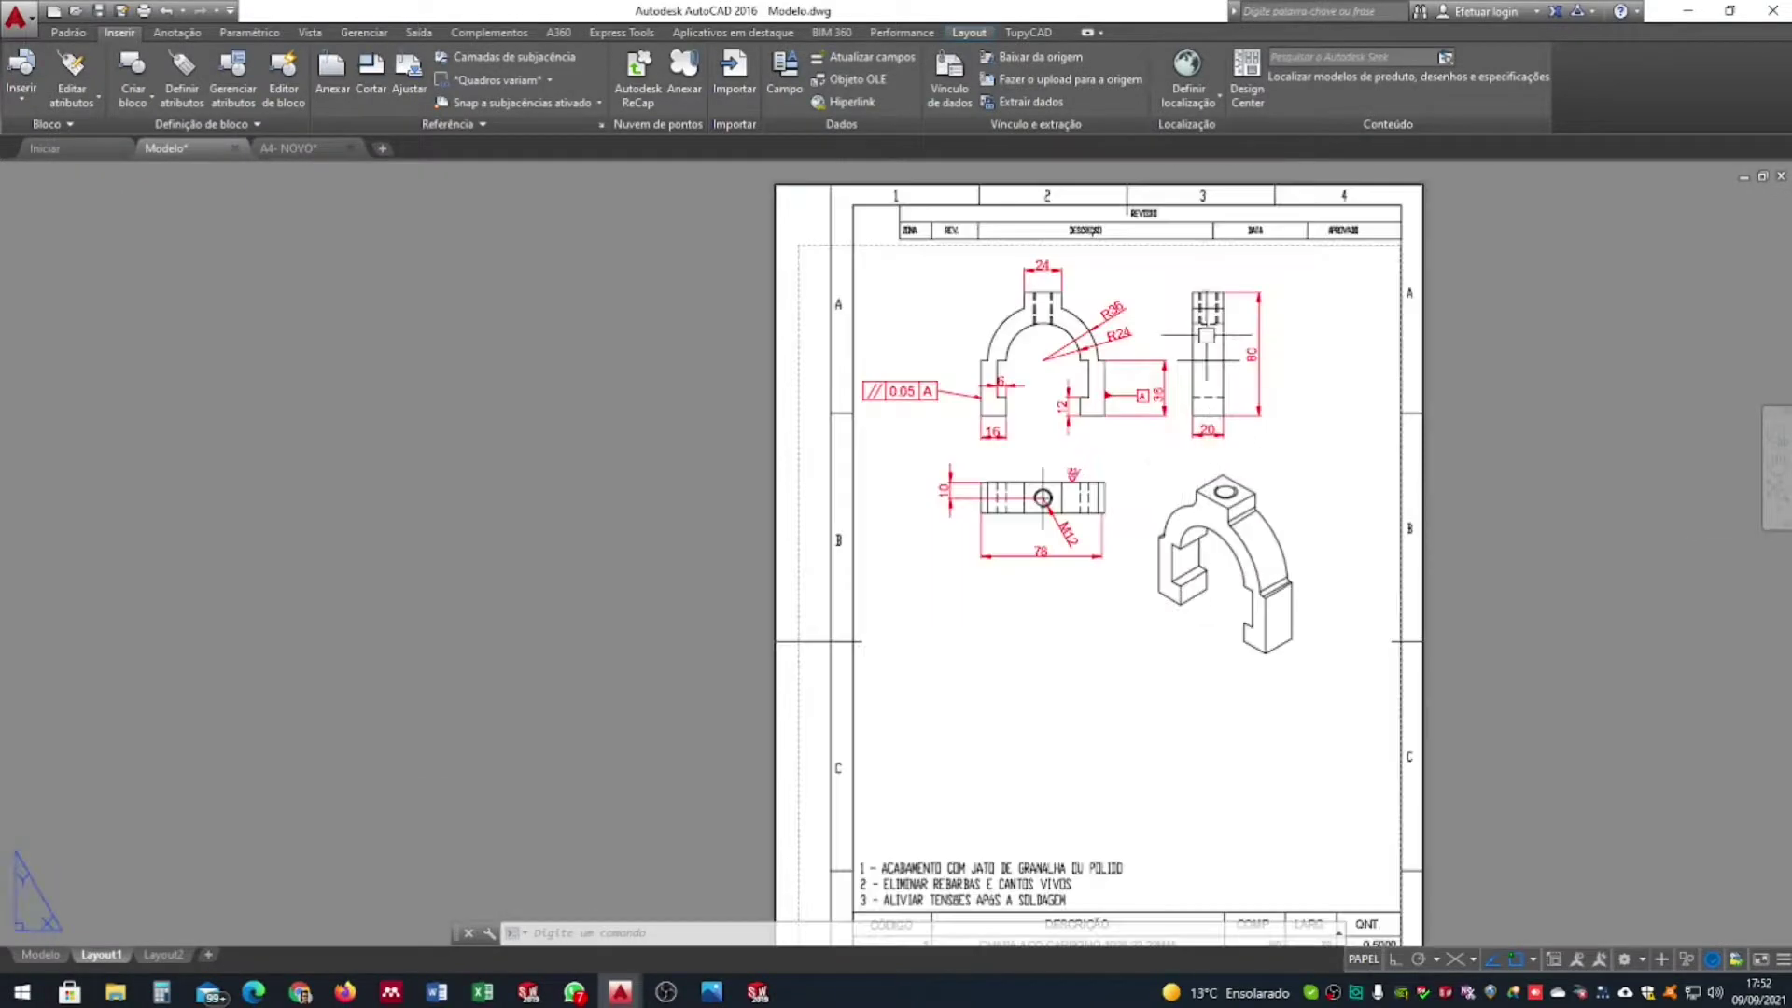
scroll(1111, 402, up, 4)
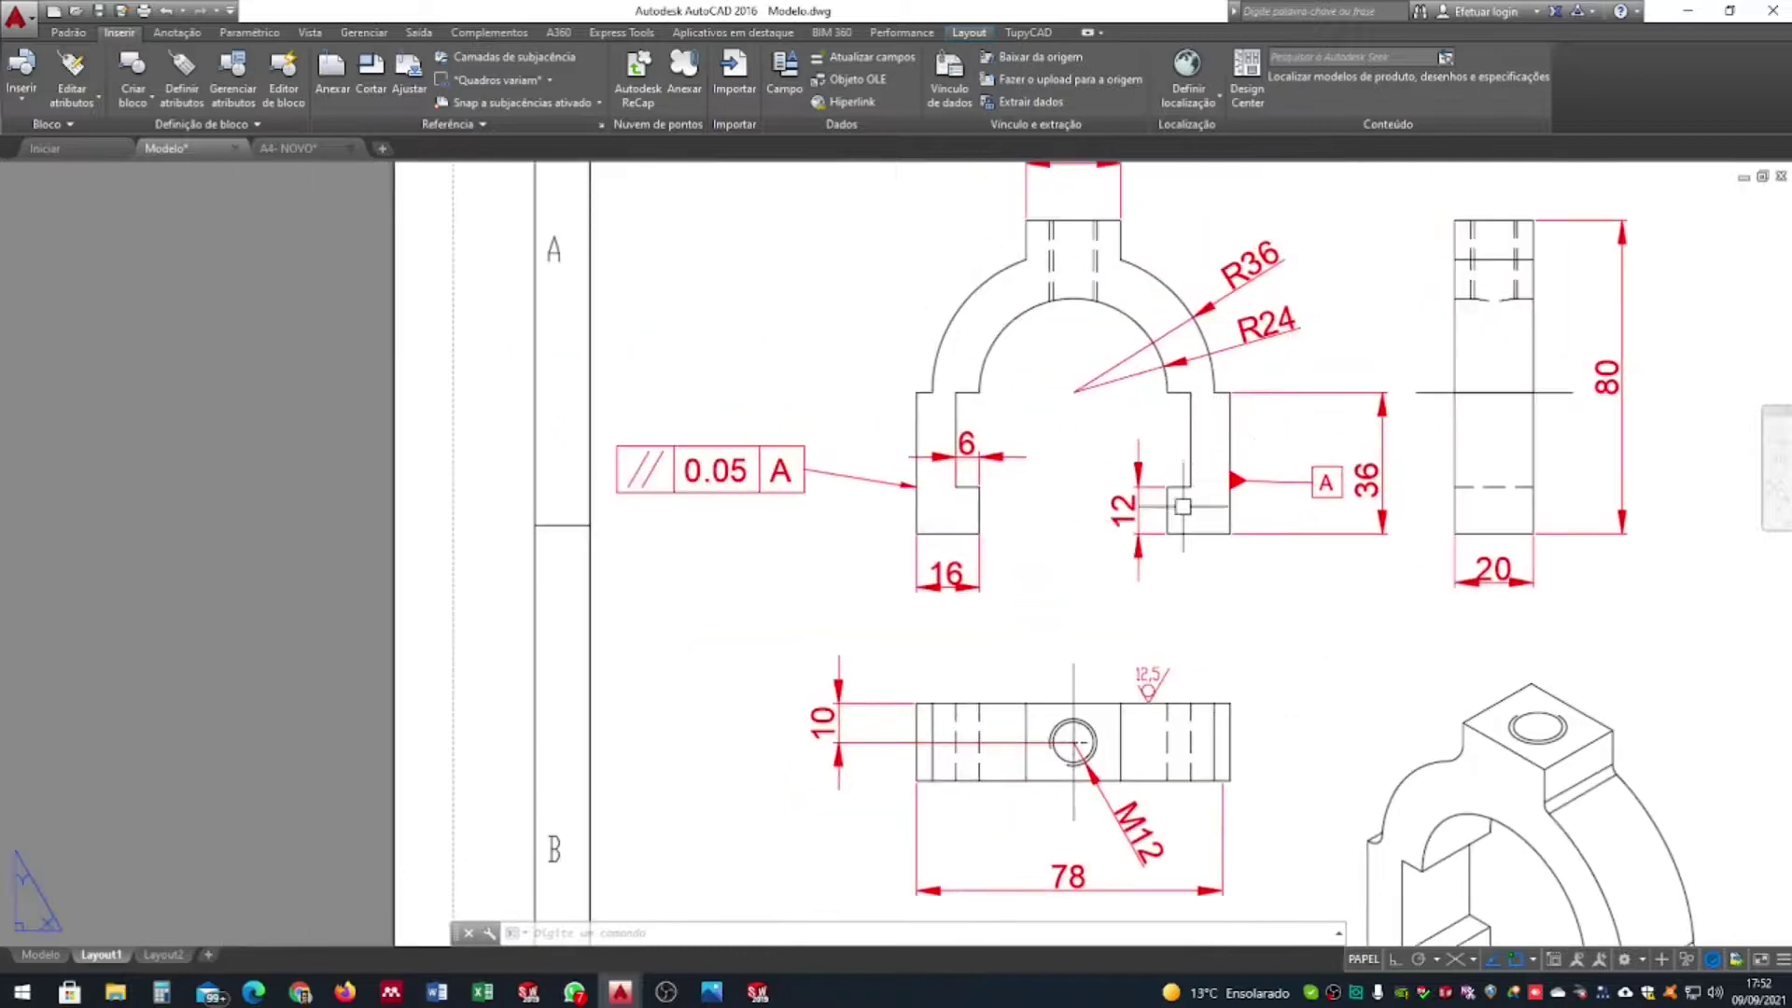
scroll(1183, 506, down, 3)
scroll(1200, 539, down, 2)
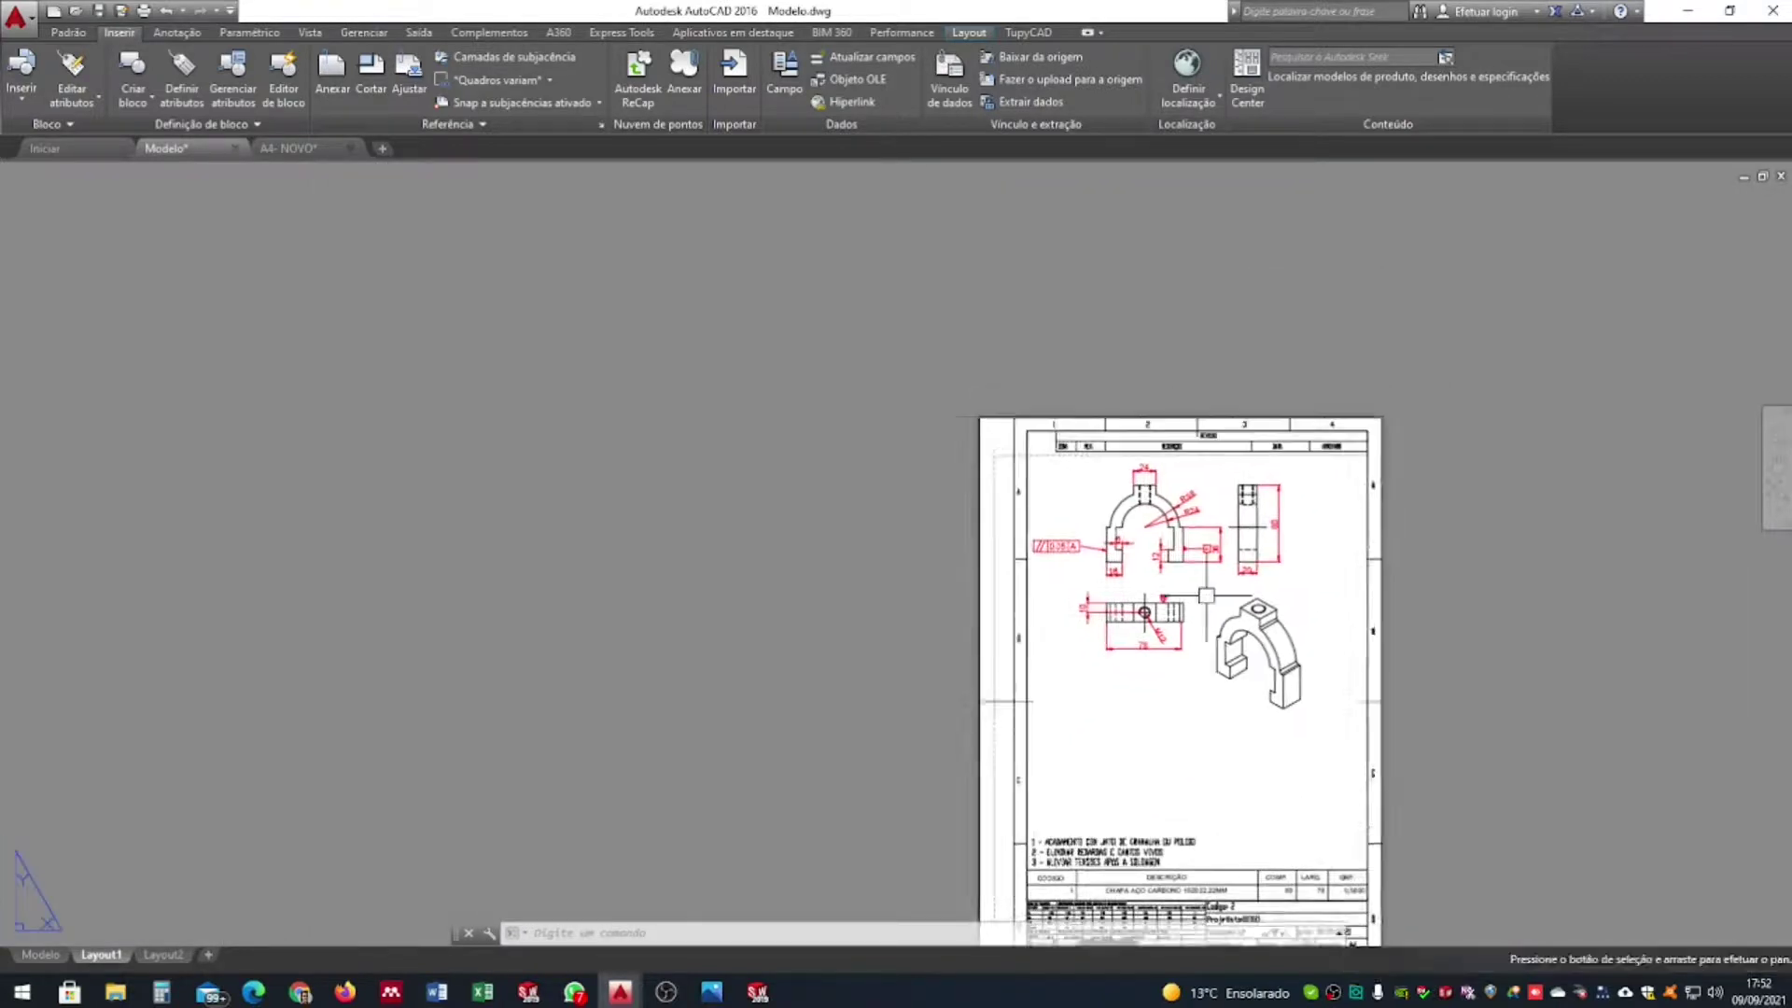
scroll(1178, 560, up, 6)
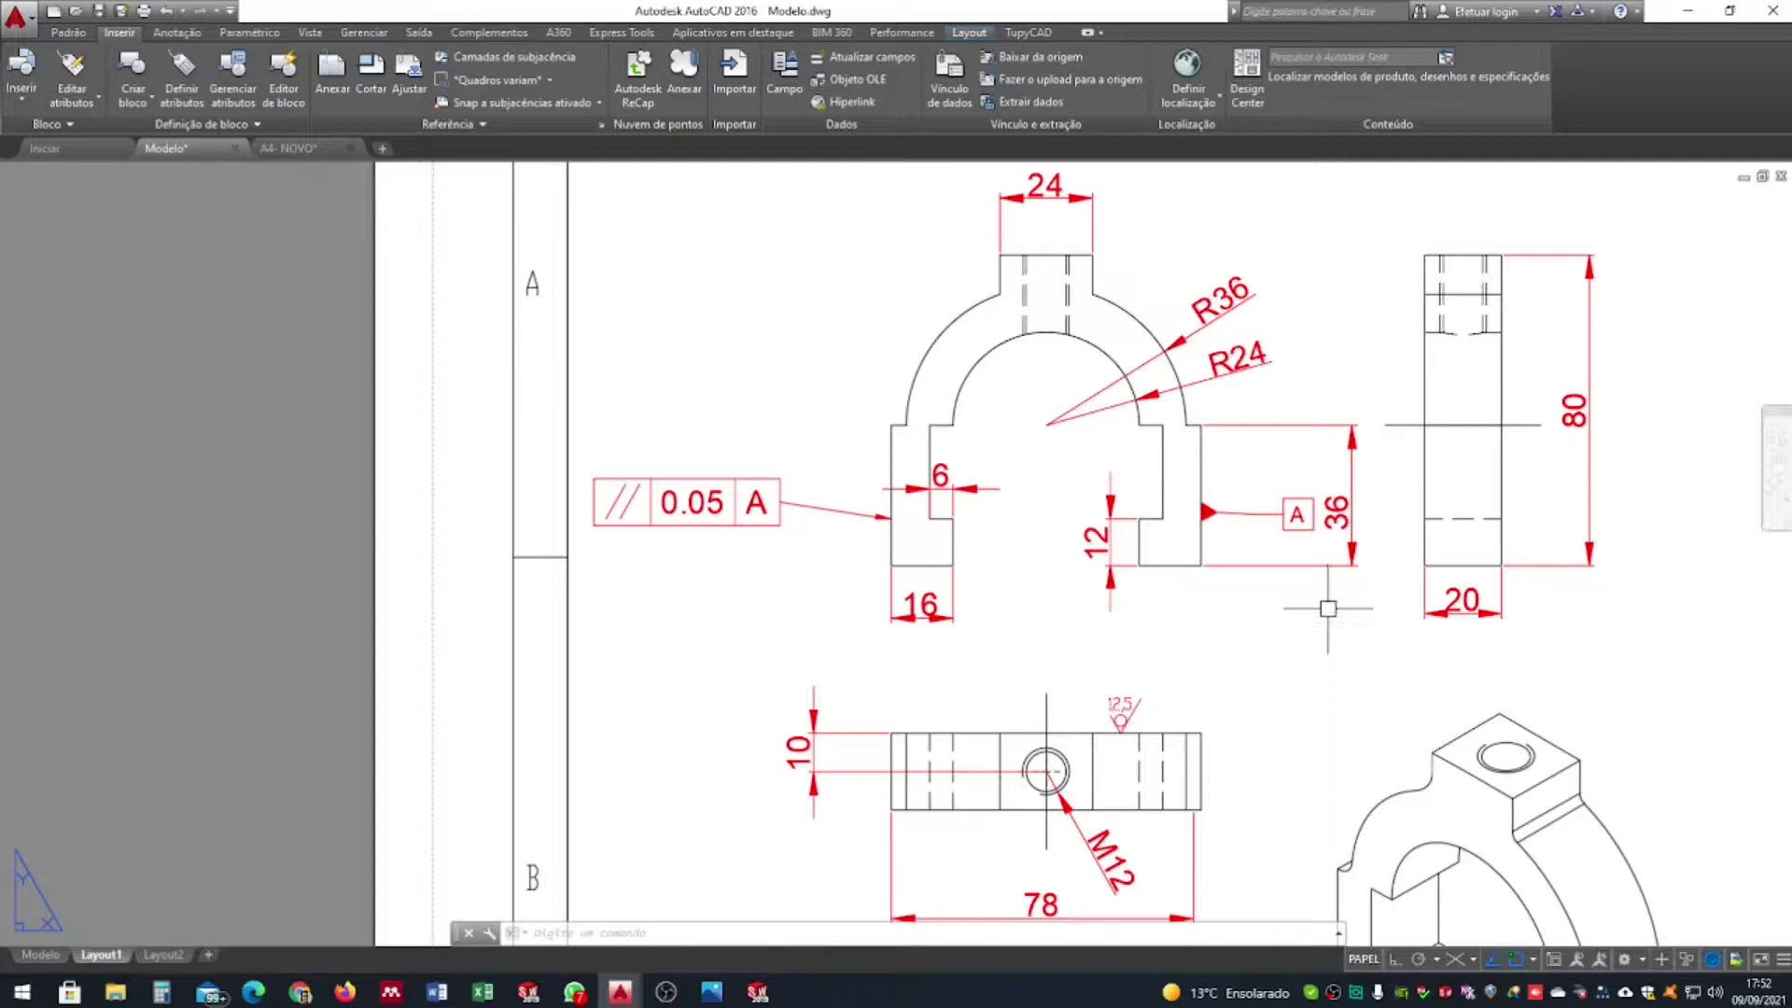
scroll(1327, 608, down, 2)
scroll(1214, 653, down, 4)
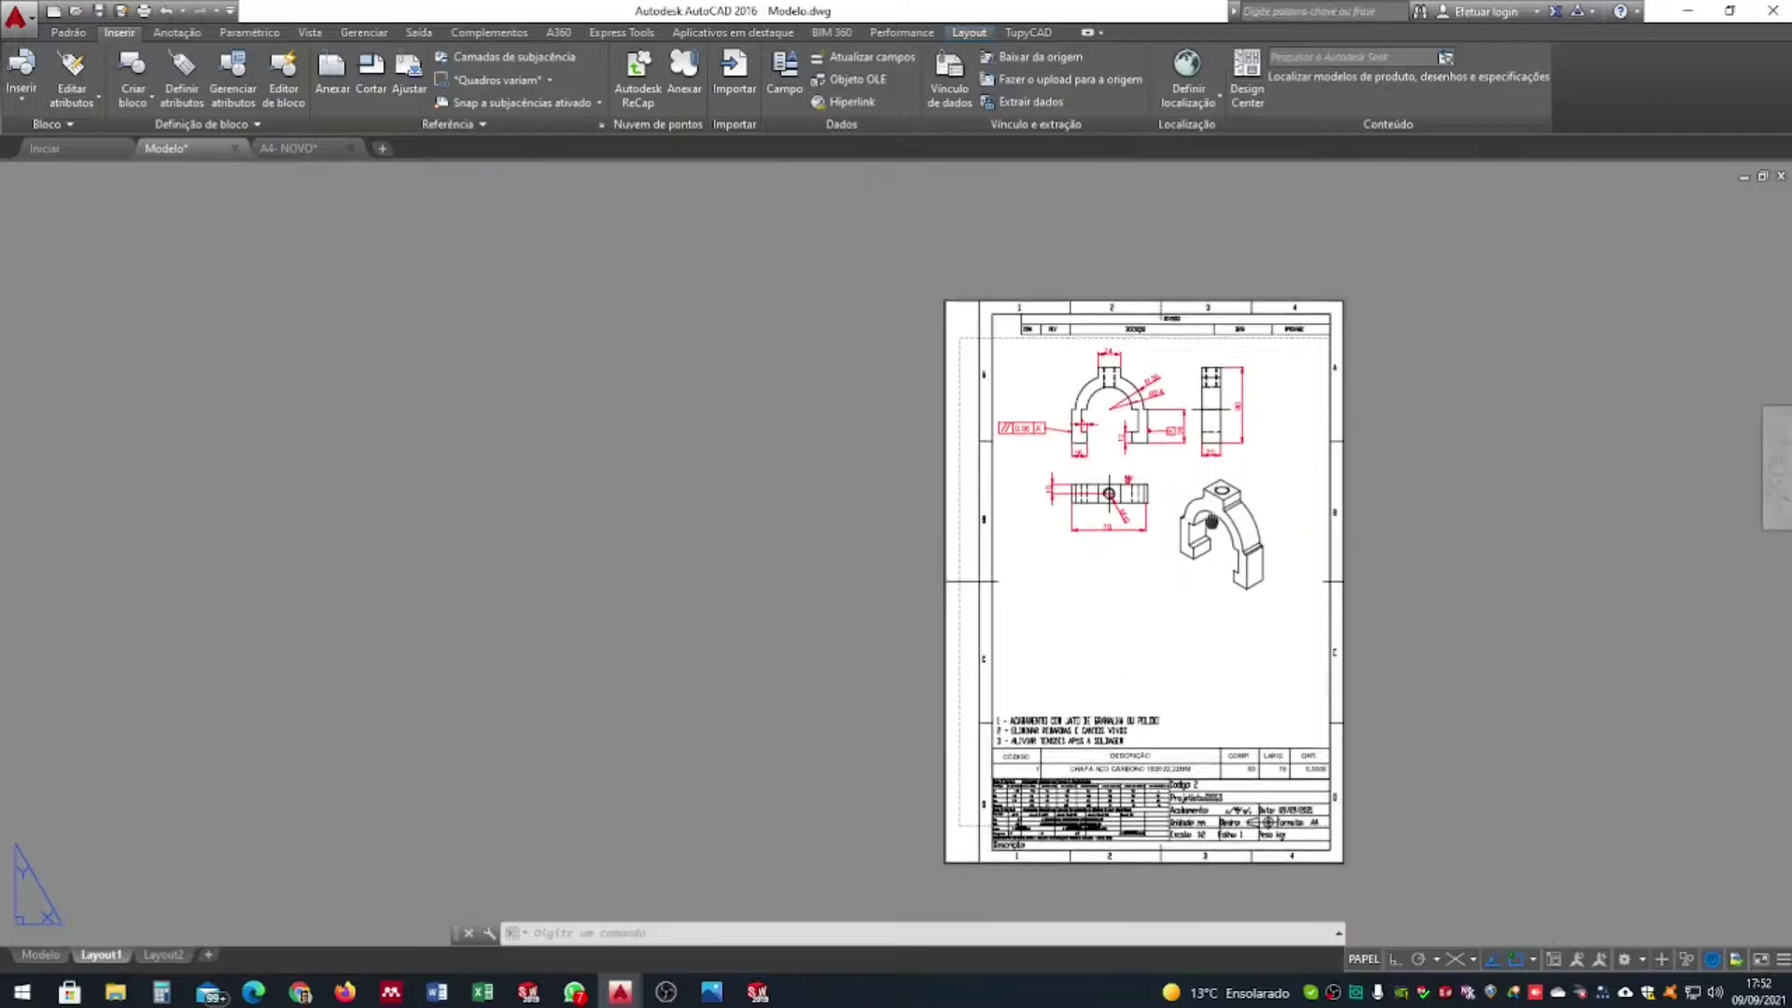
middle_drag(1212, 522, 1212, 454)
scroll(1269, 655, up, 6)
middle_drag(1281, 689, 1323, 520)
scroll(1383, 725, down, 2)
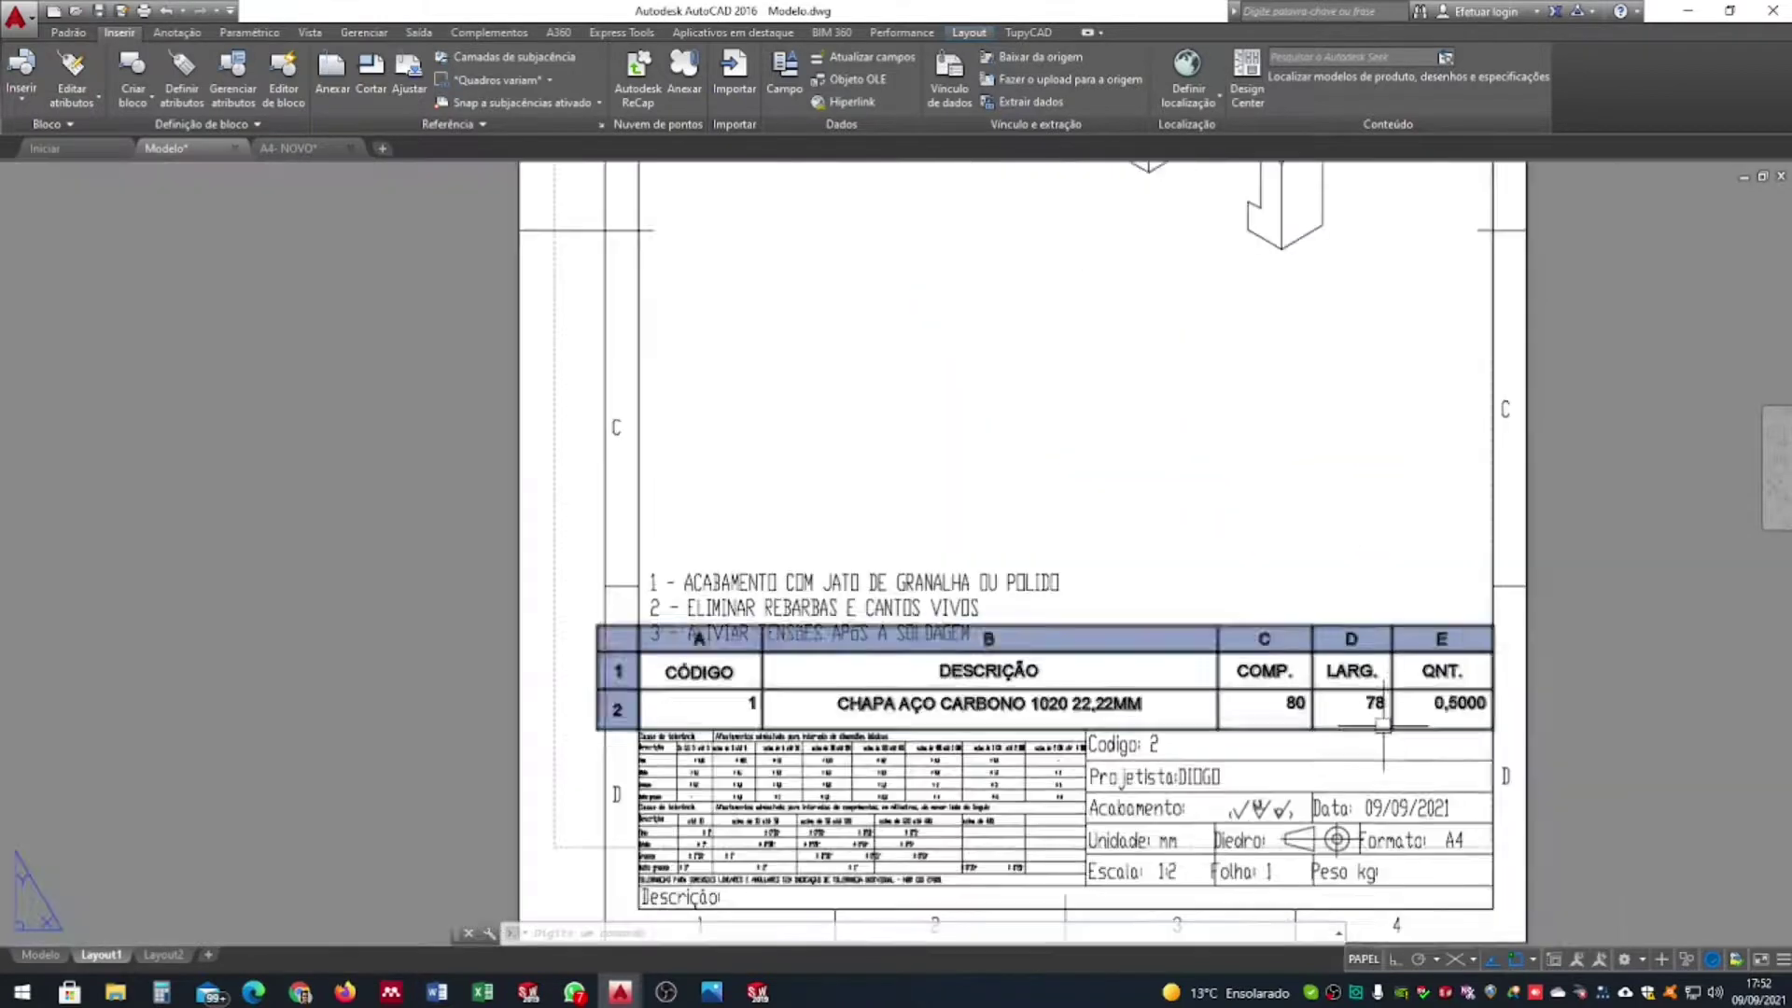
middle_drag(1411, 859, 1384, 731)
scroll(1383, 733, up, 4)
scroll(1299, 644, down, 11)
middle_drag(1233, 457, 1229, 564)
scroll(1249, 593, up, 6)
middle_drag(1205, 694, 1111, 519)
scroll(1154, 741, up, 4)
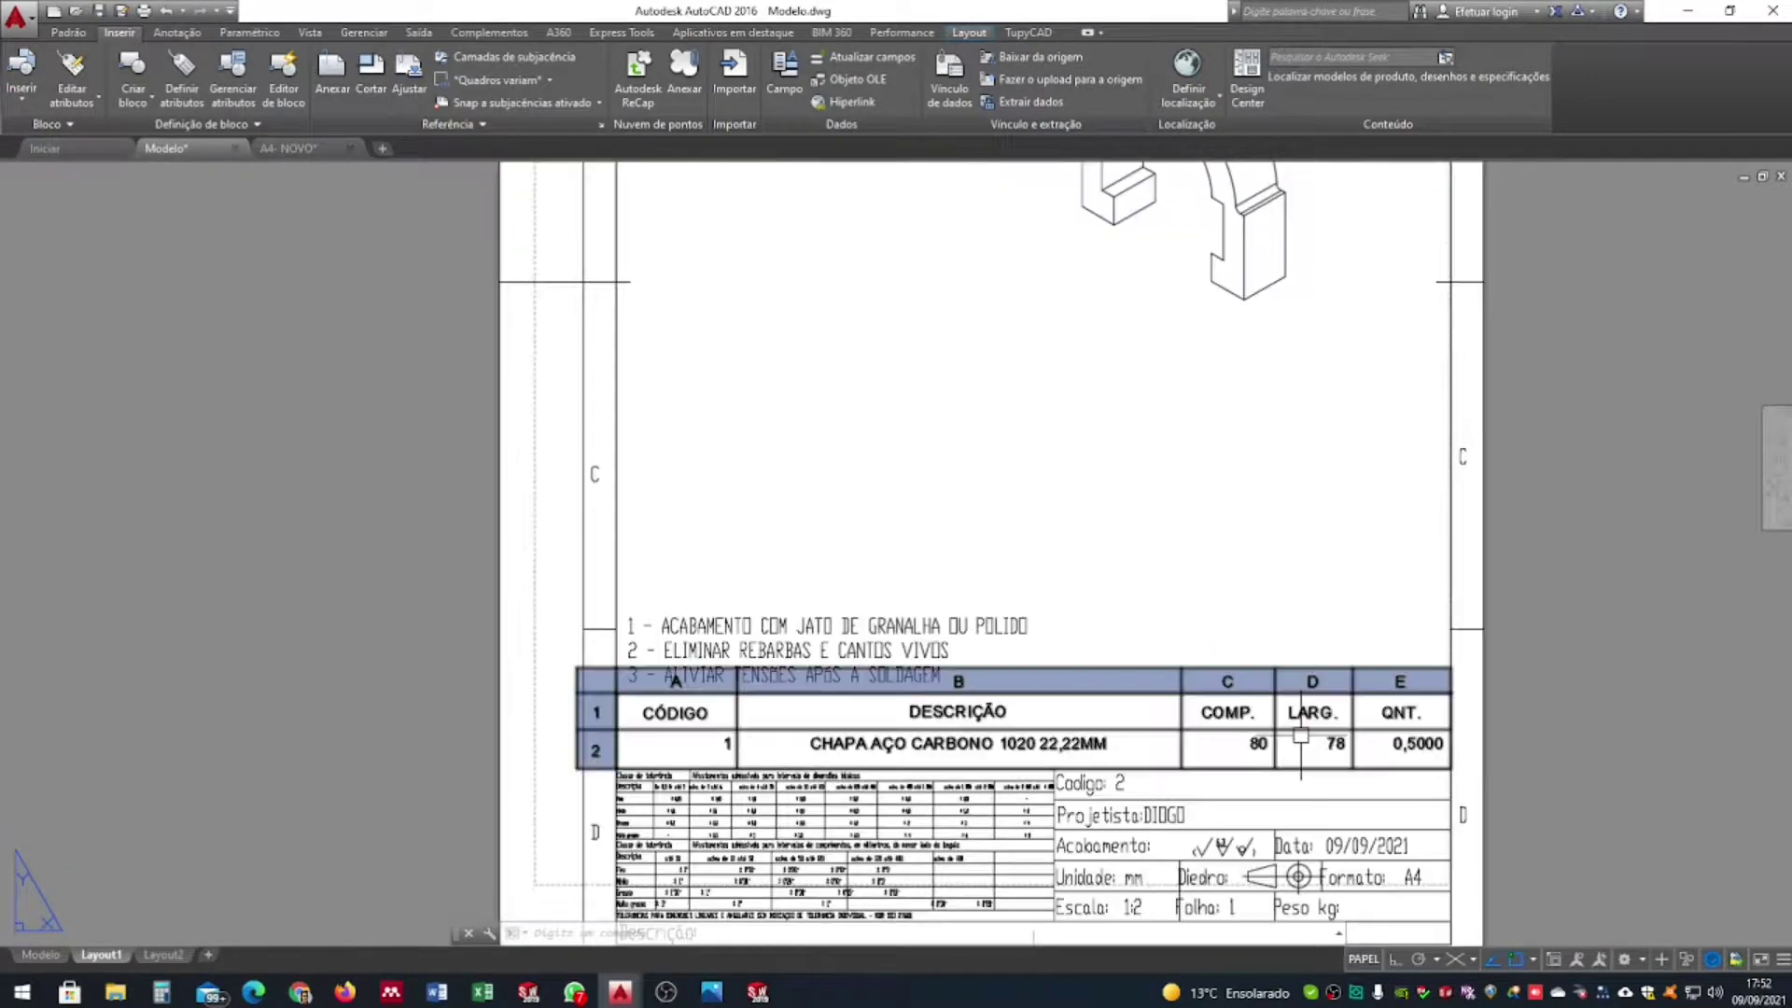
scroll(1145, 548, down, 6)
middle_drag(1129, 435, 1006, 439)
scroll(1026, 463, up, 2)
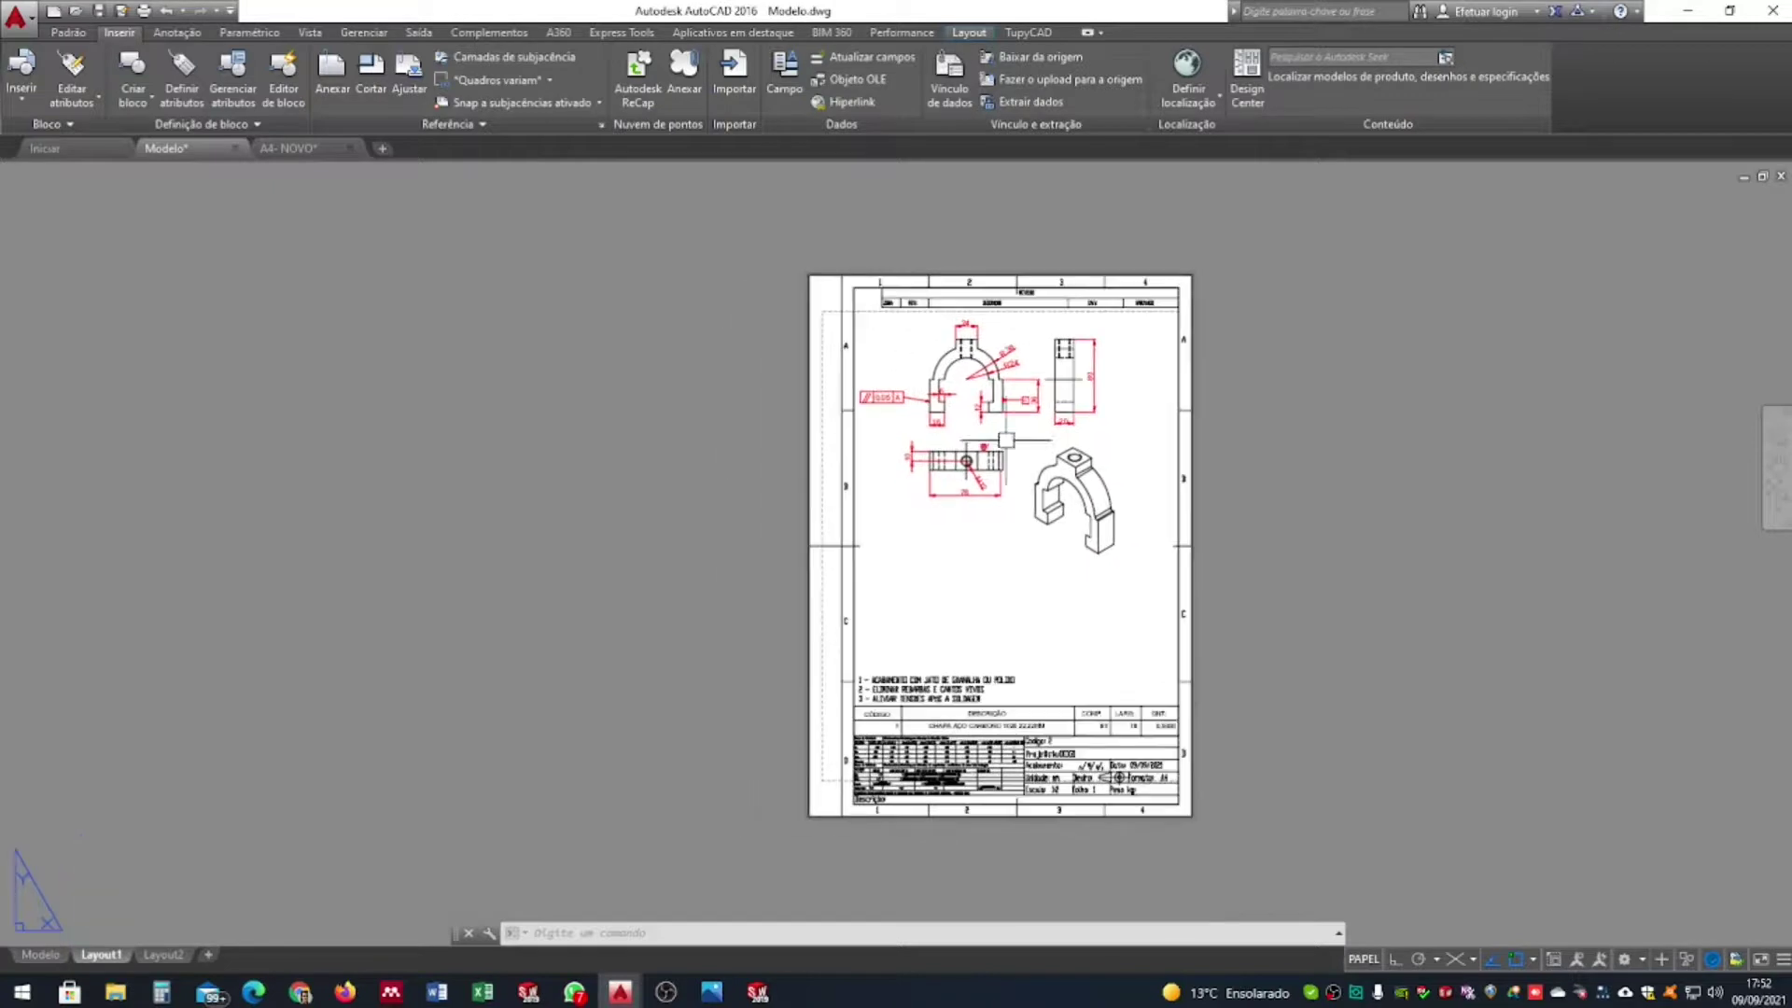
Start plotting Layout1 as a single sheet and choose DWG To PDF.pc3 as the plotter
click(70, 33)
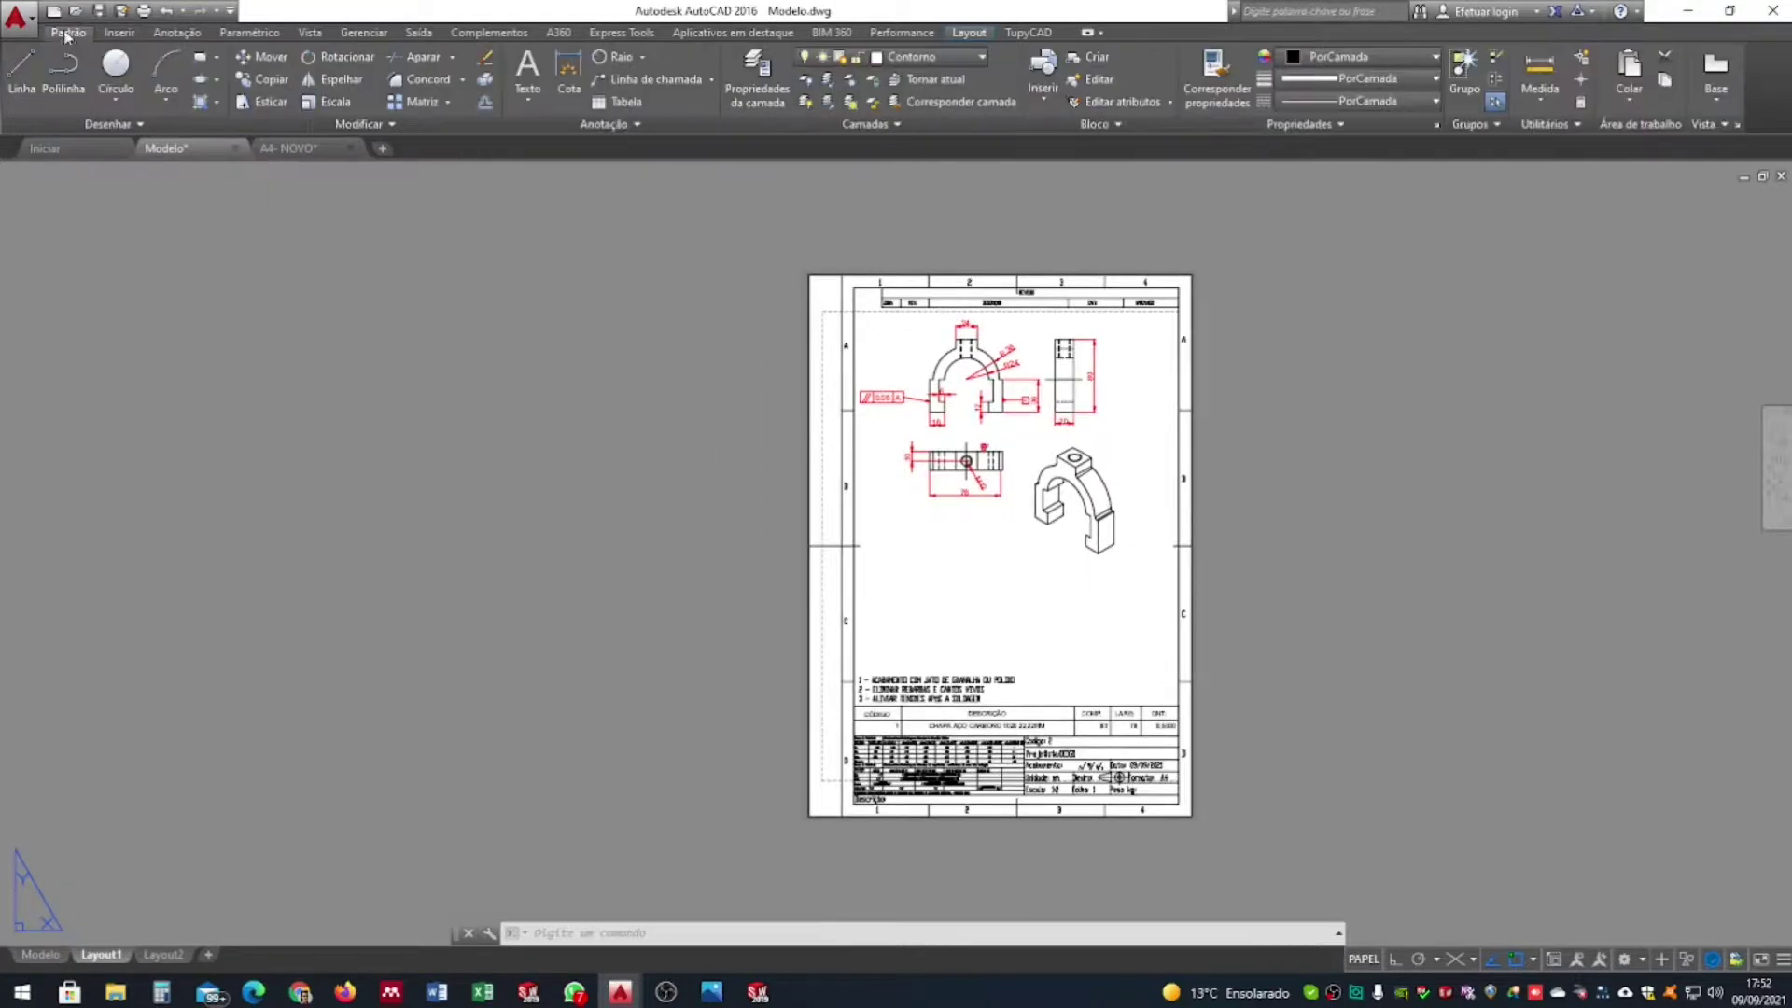
click(145, 12)
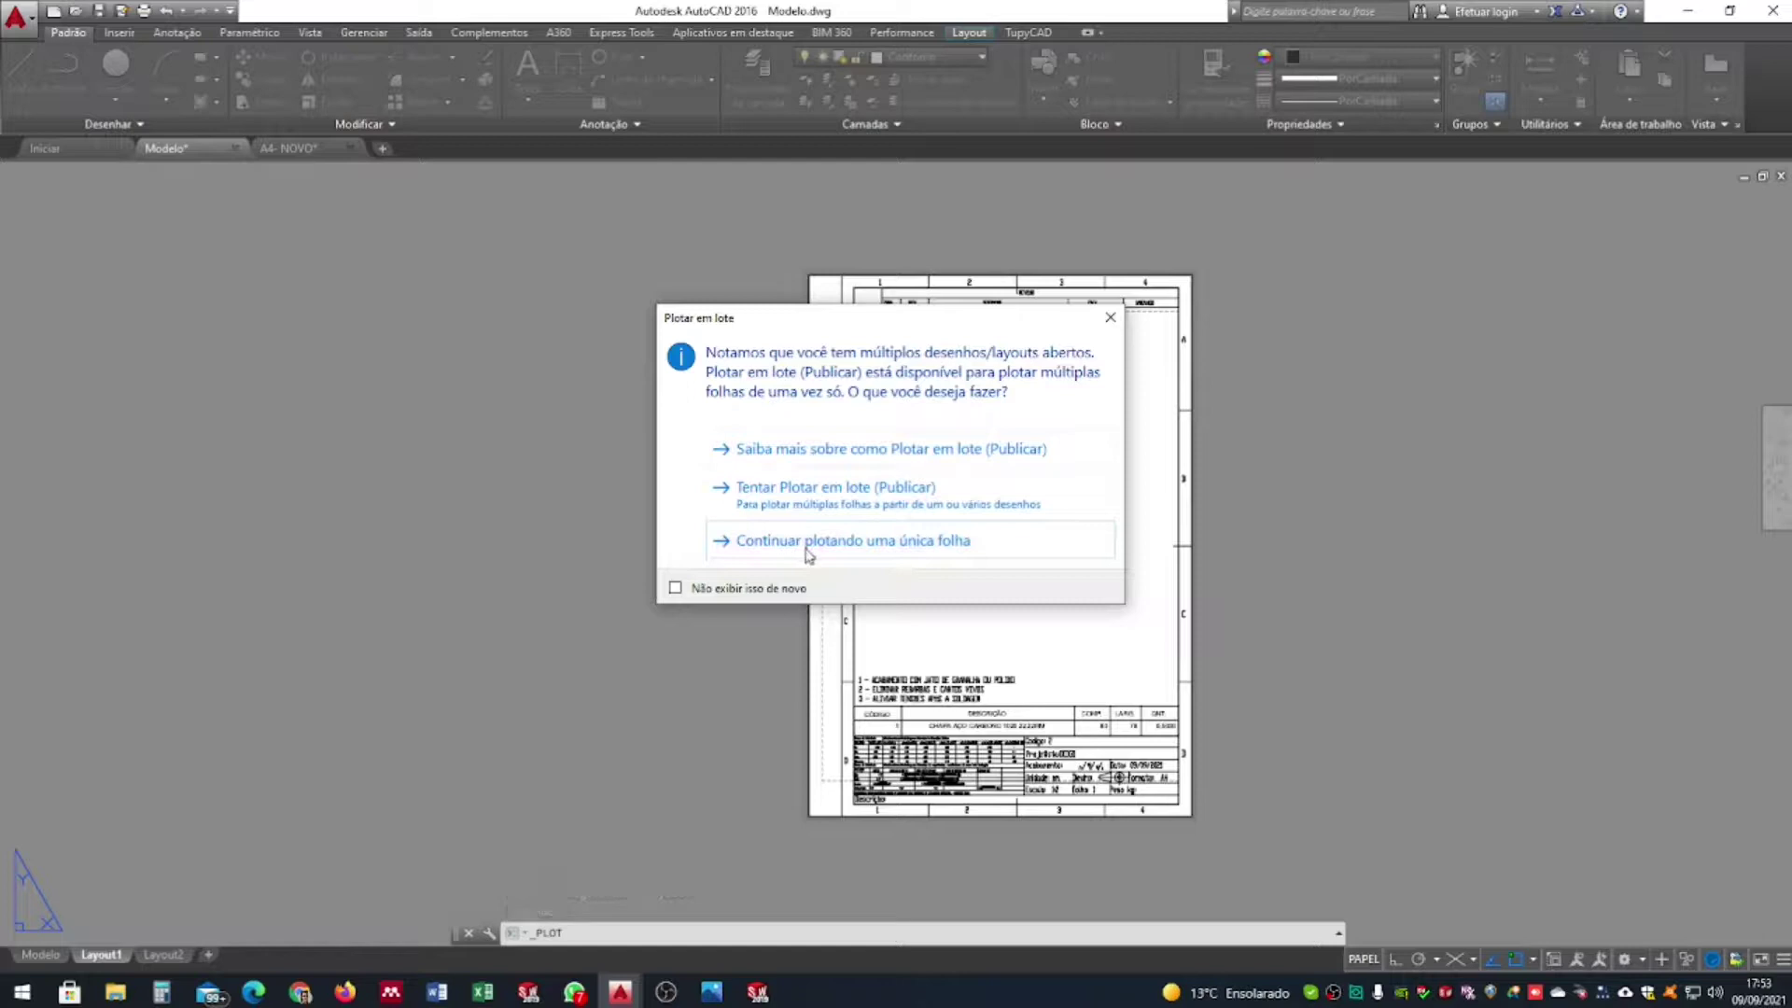
click(901, 551)
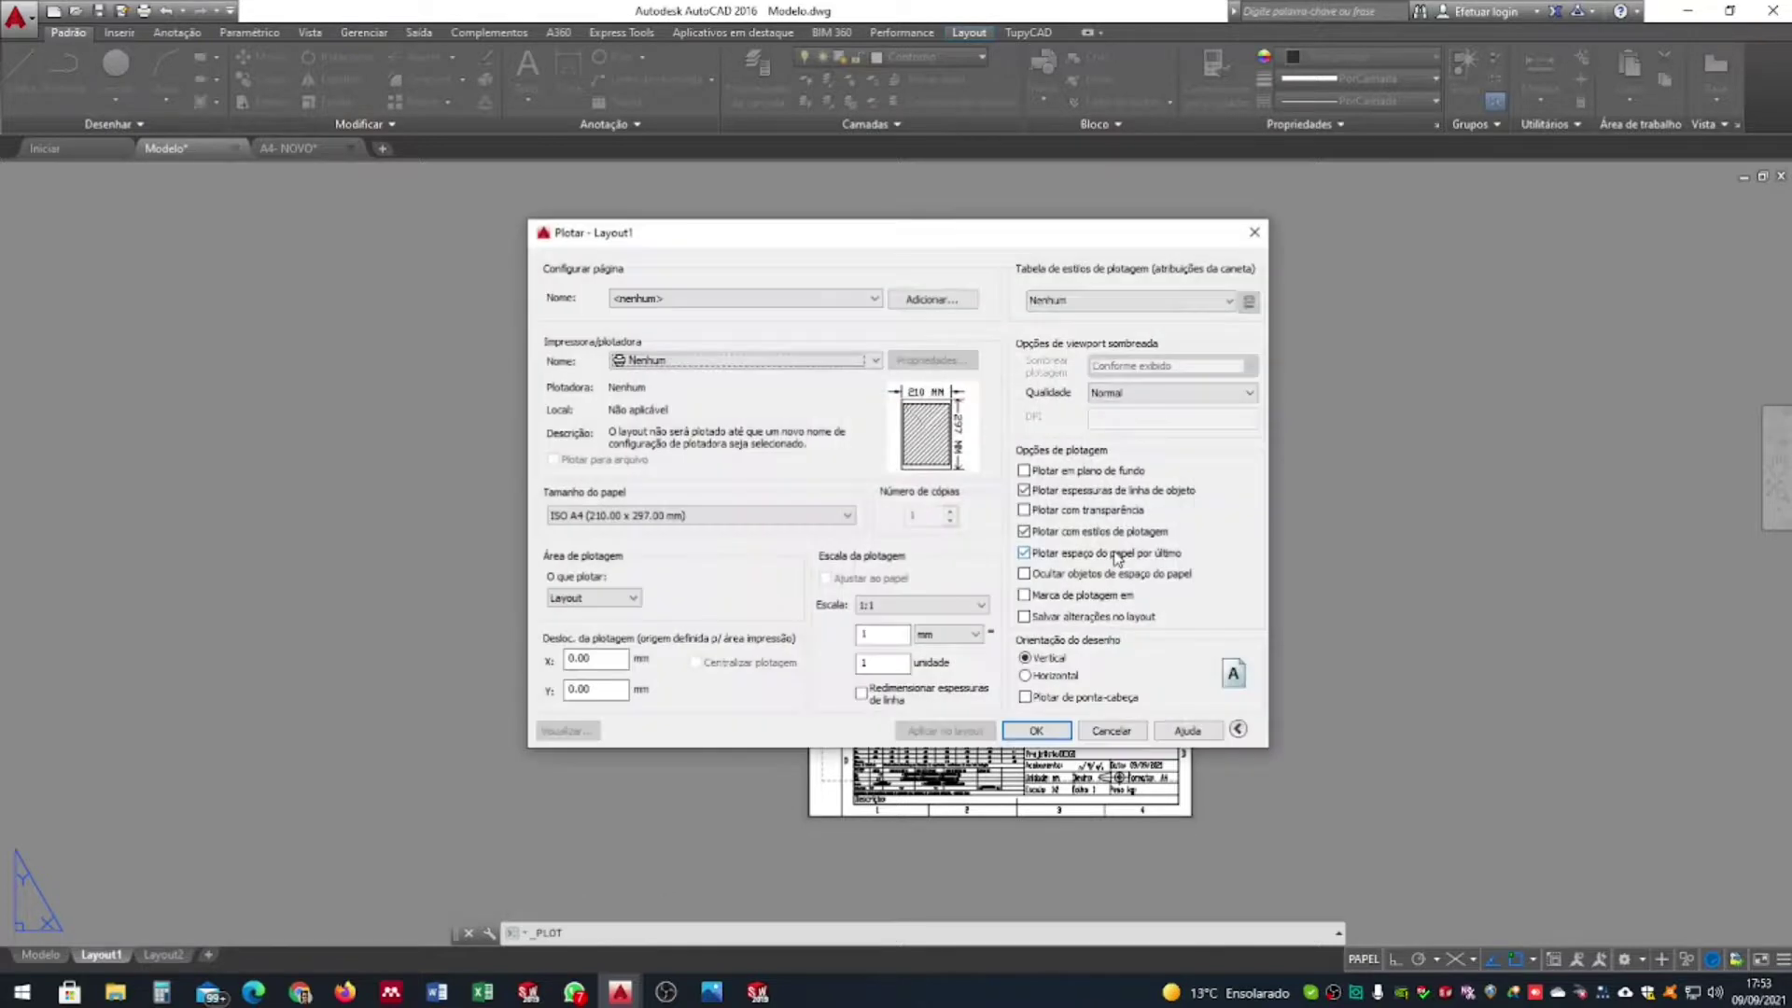
click(879, 362)
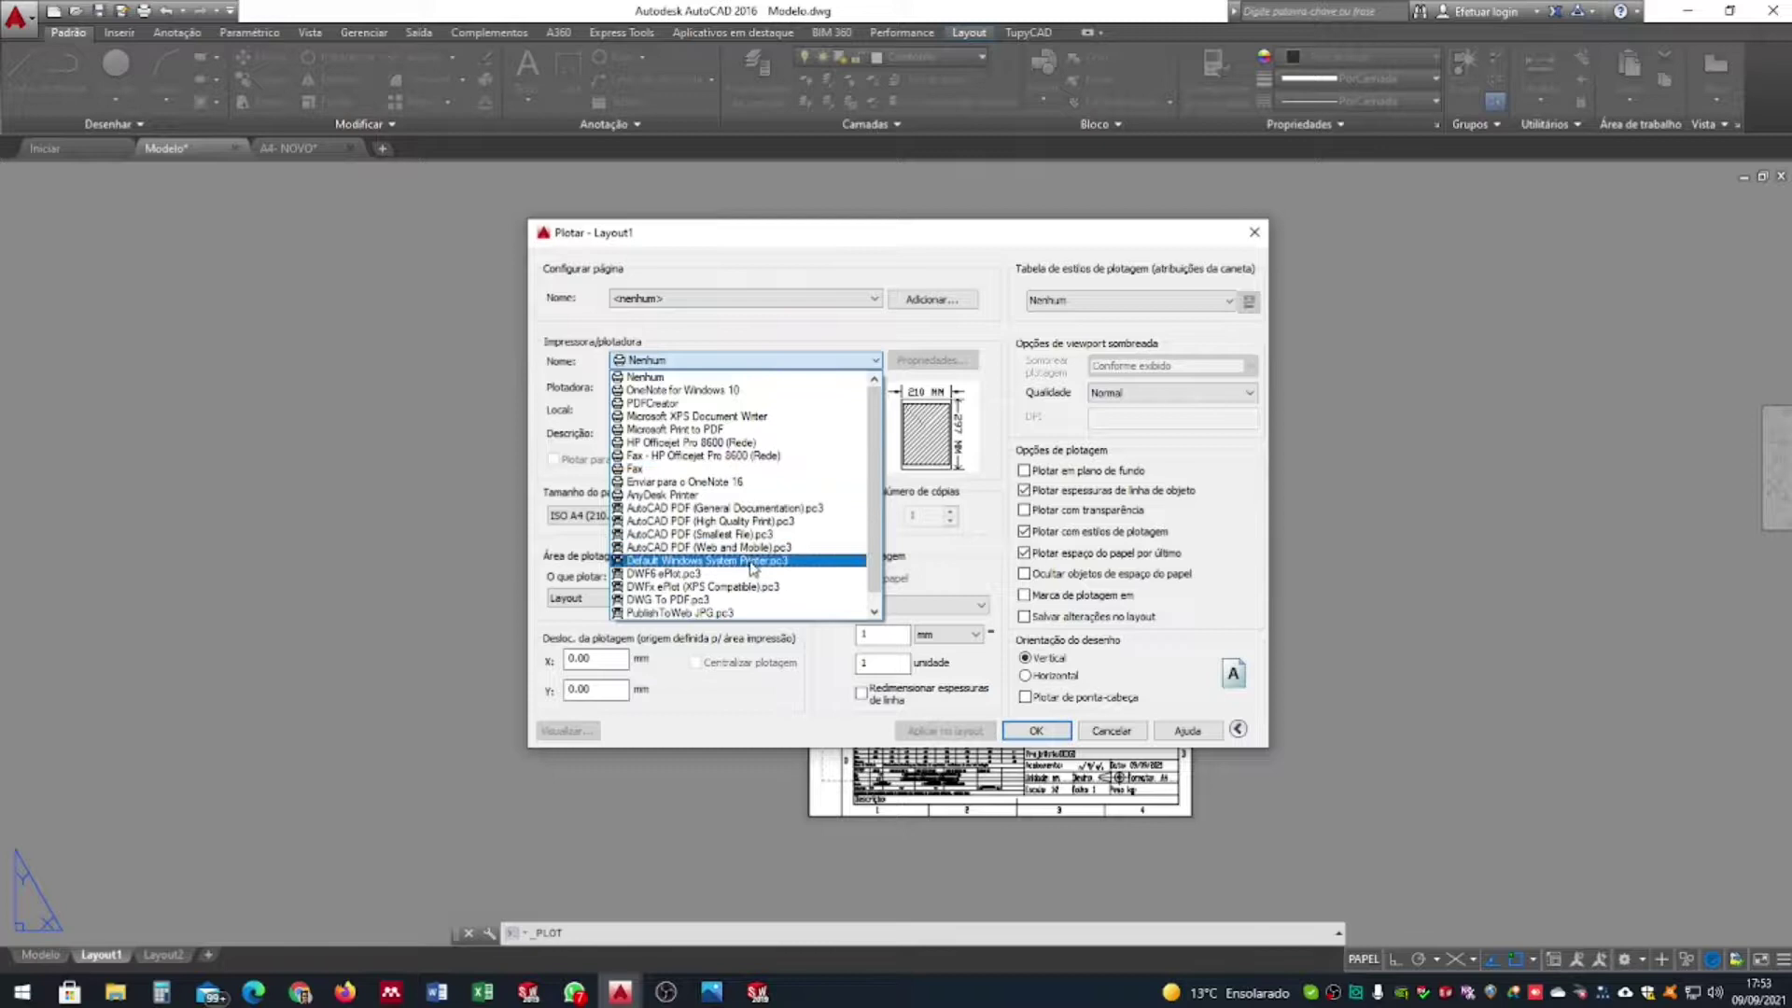
scroll(686, 583, down, 1)
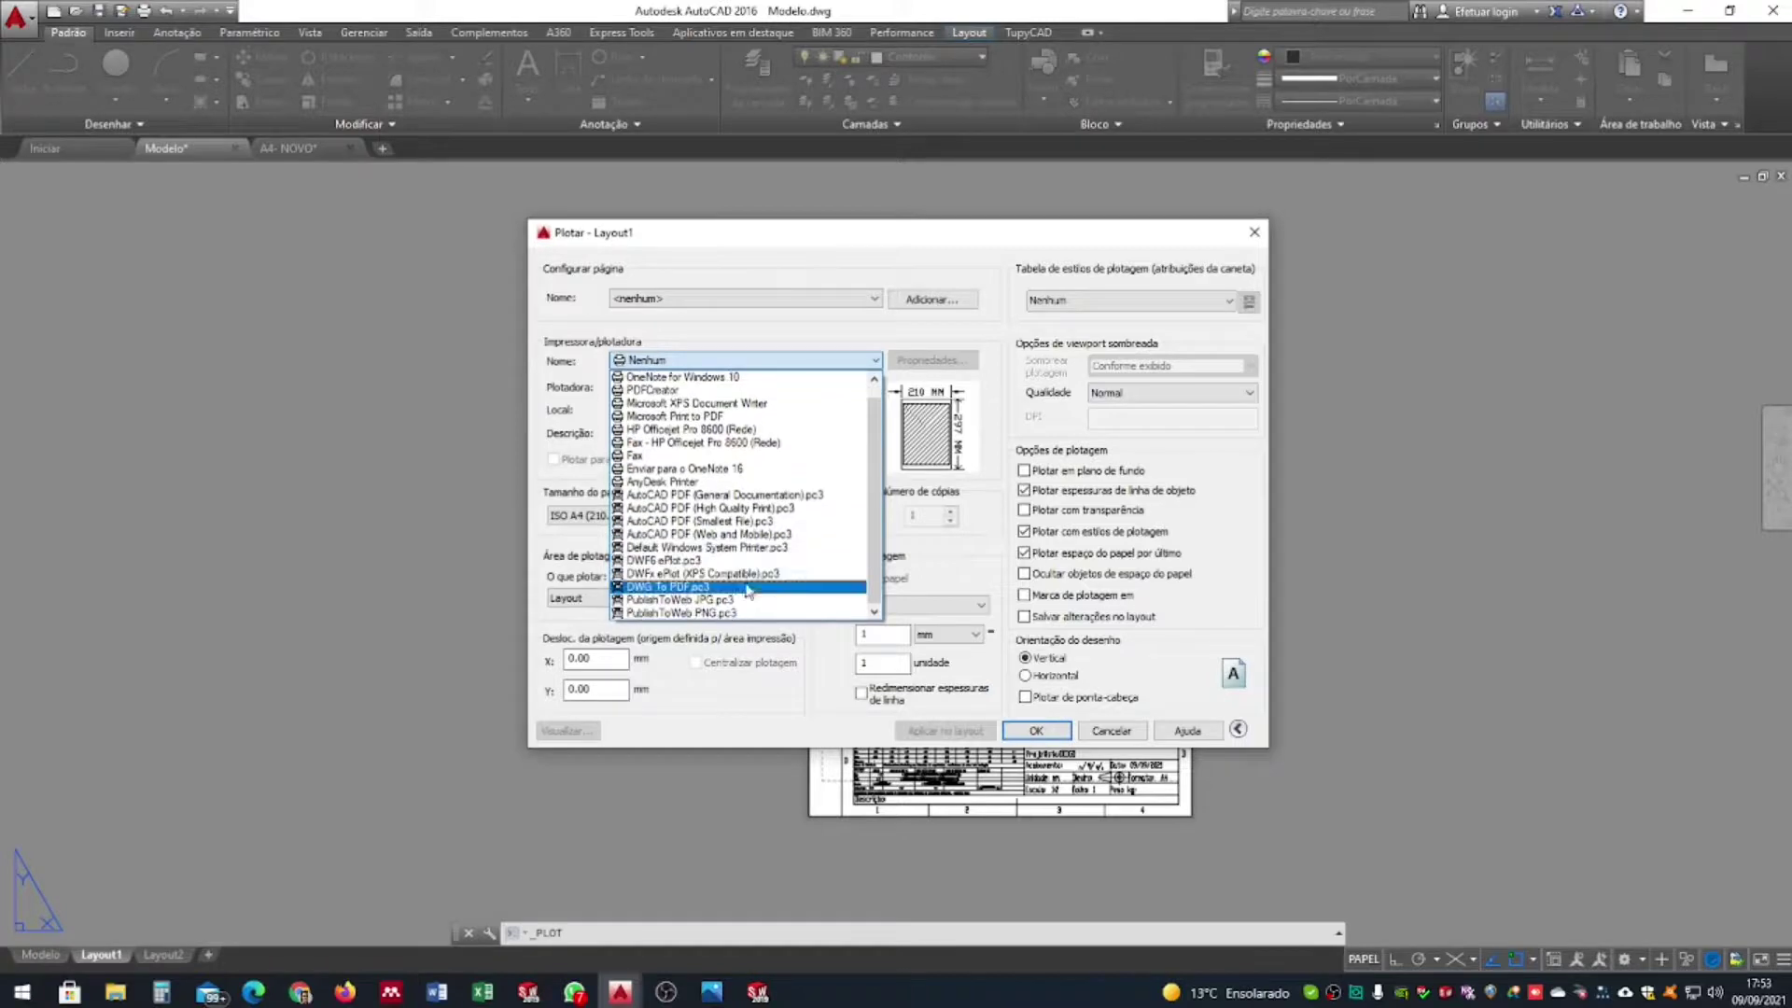
click(686, 588)
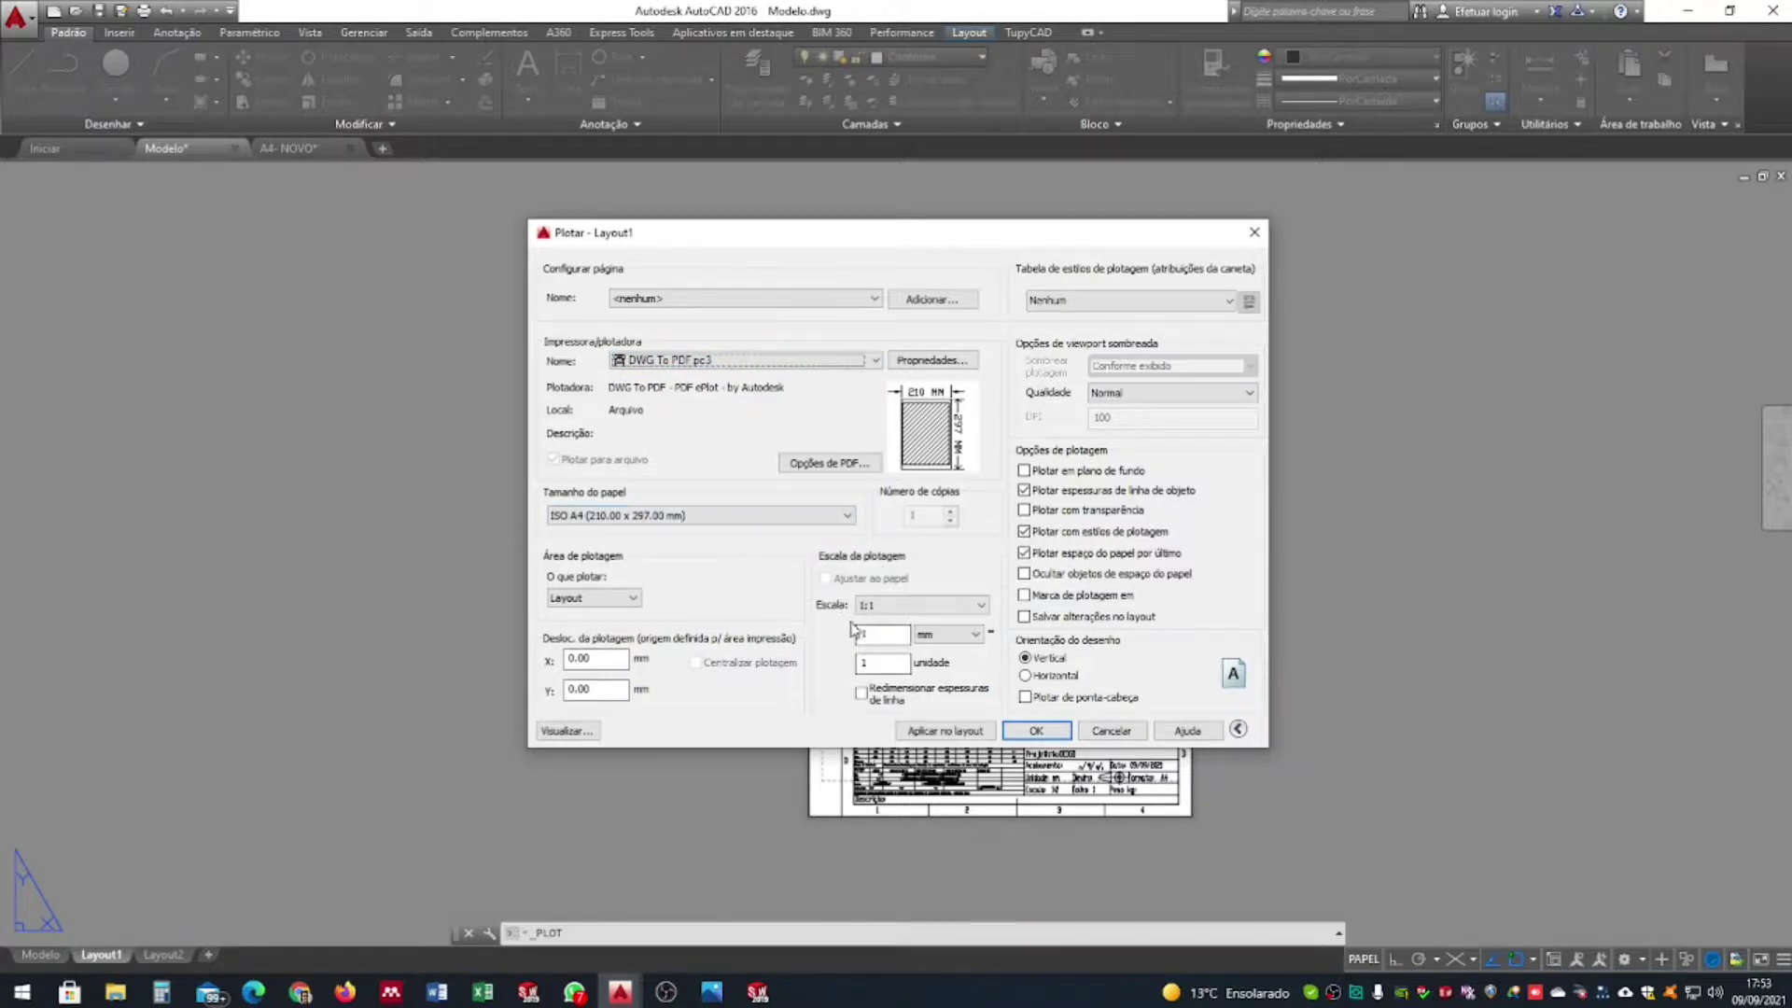
Set the plot area to a window spanning the sheet's opposite corners and centre the plot on the paper
click(633, 598)
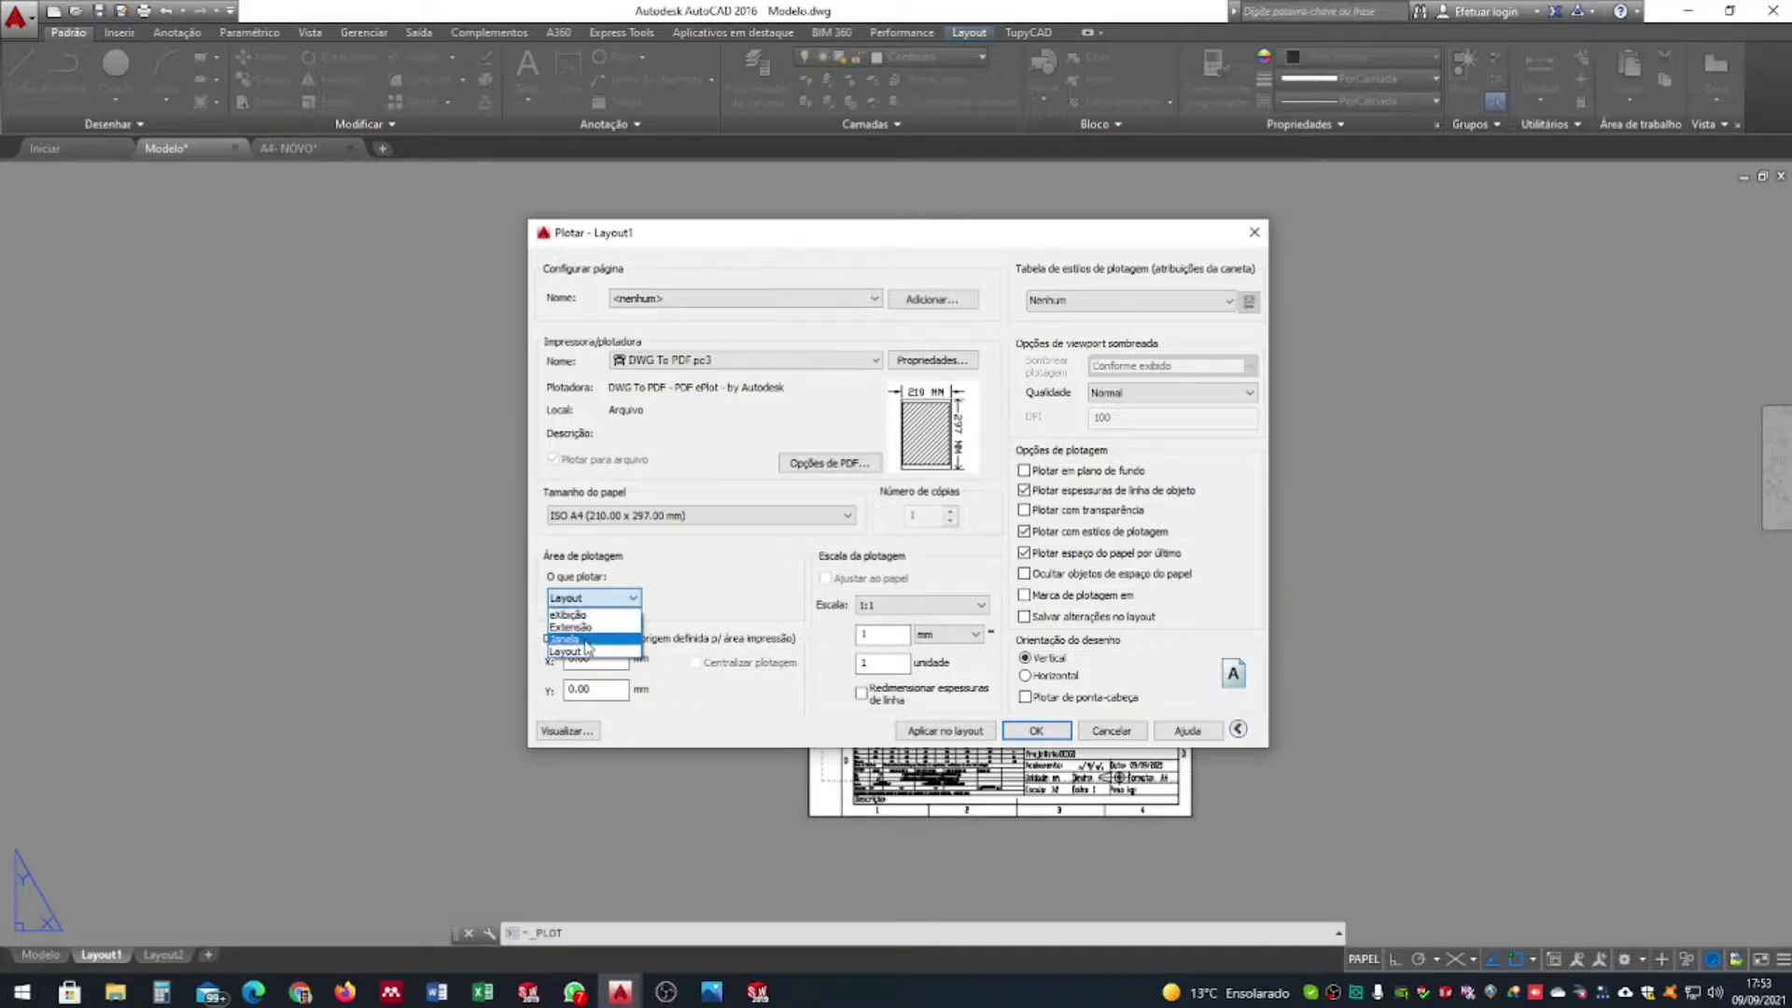
click(586, 640)
click(808, 276)
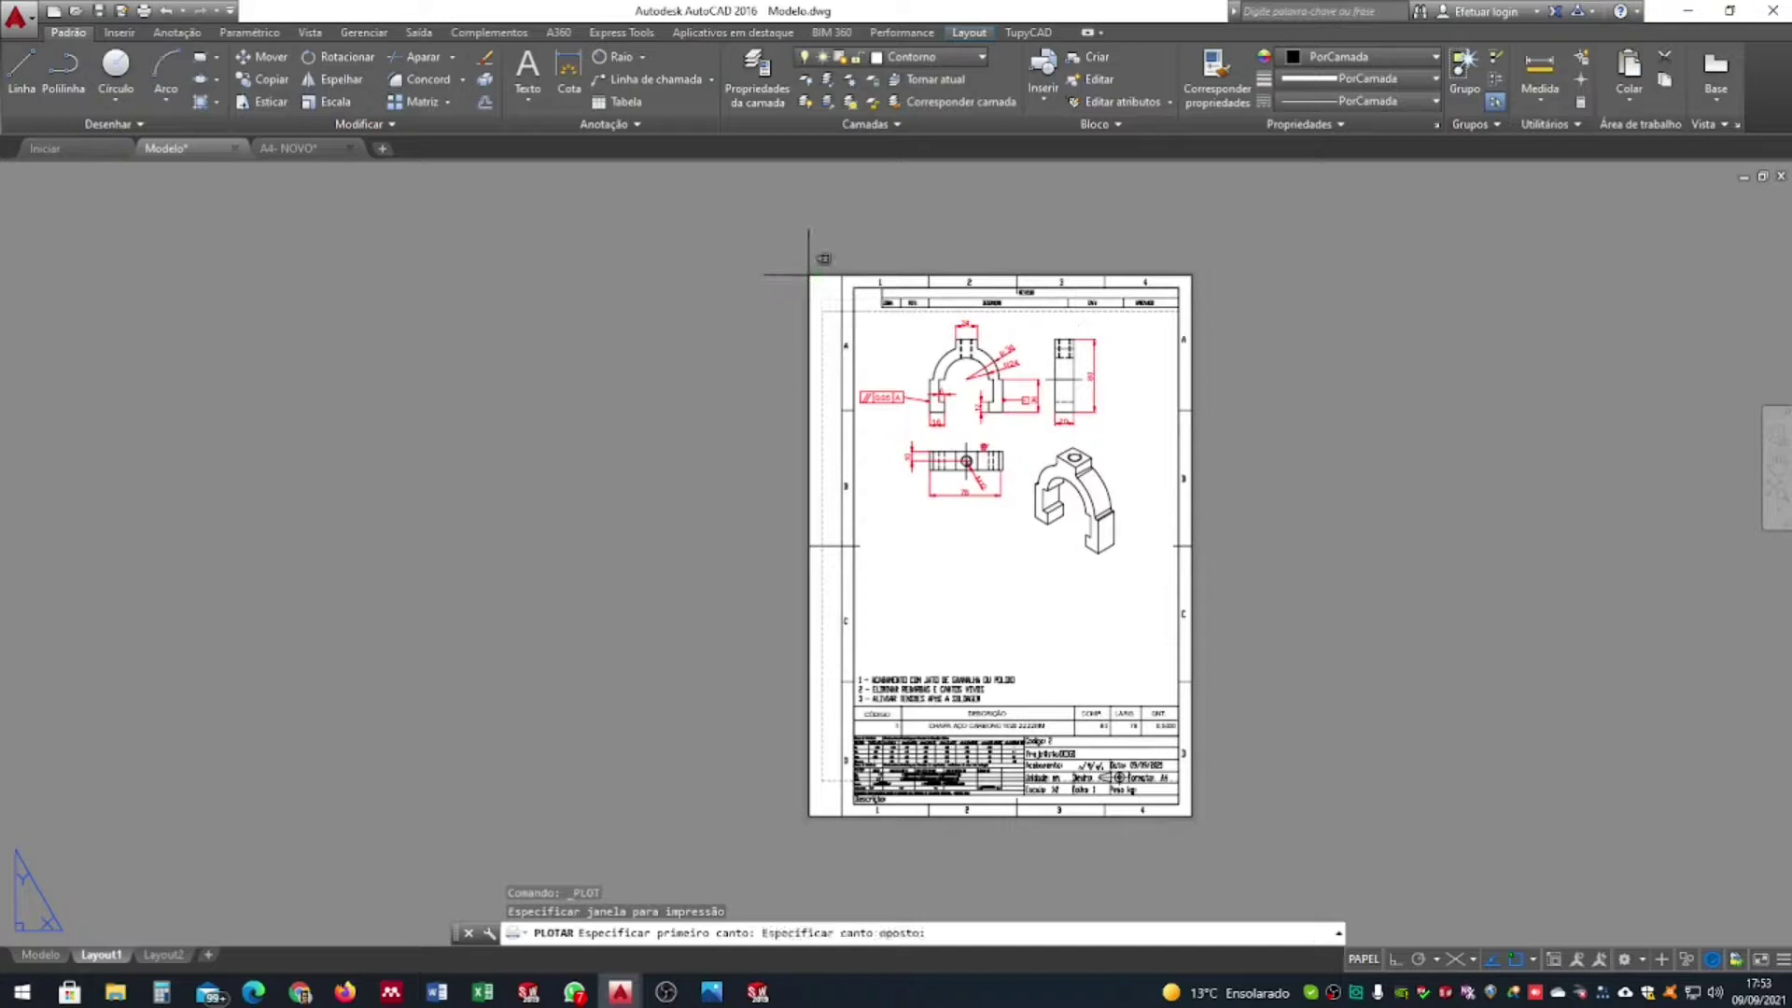
click(1191, 815)
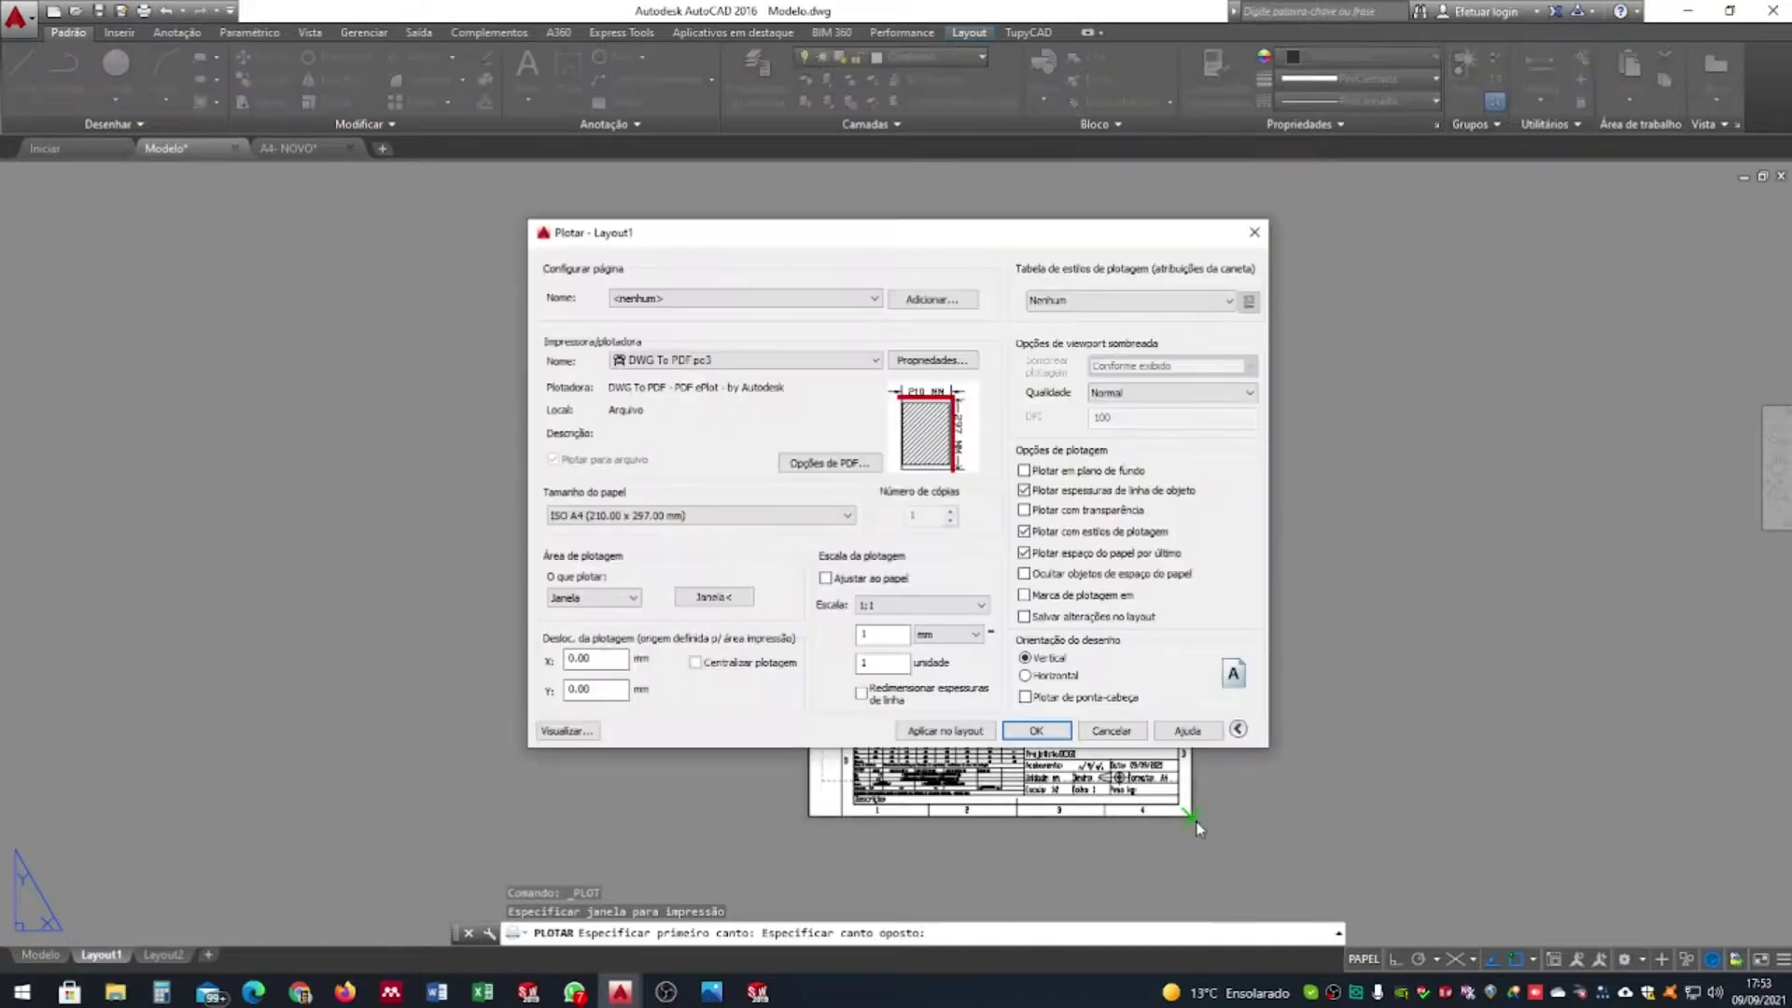
mouse_move(936, 431)
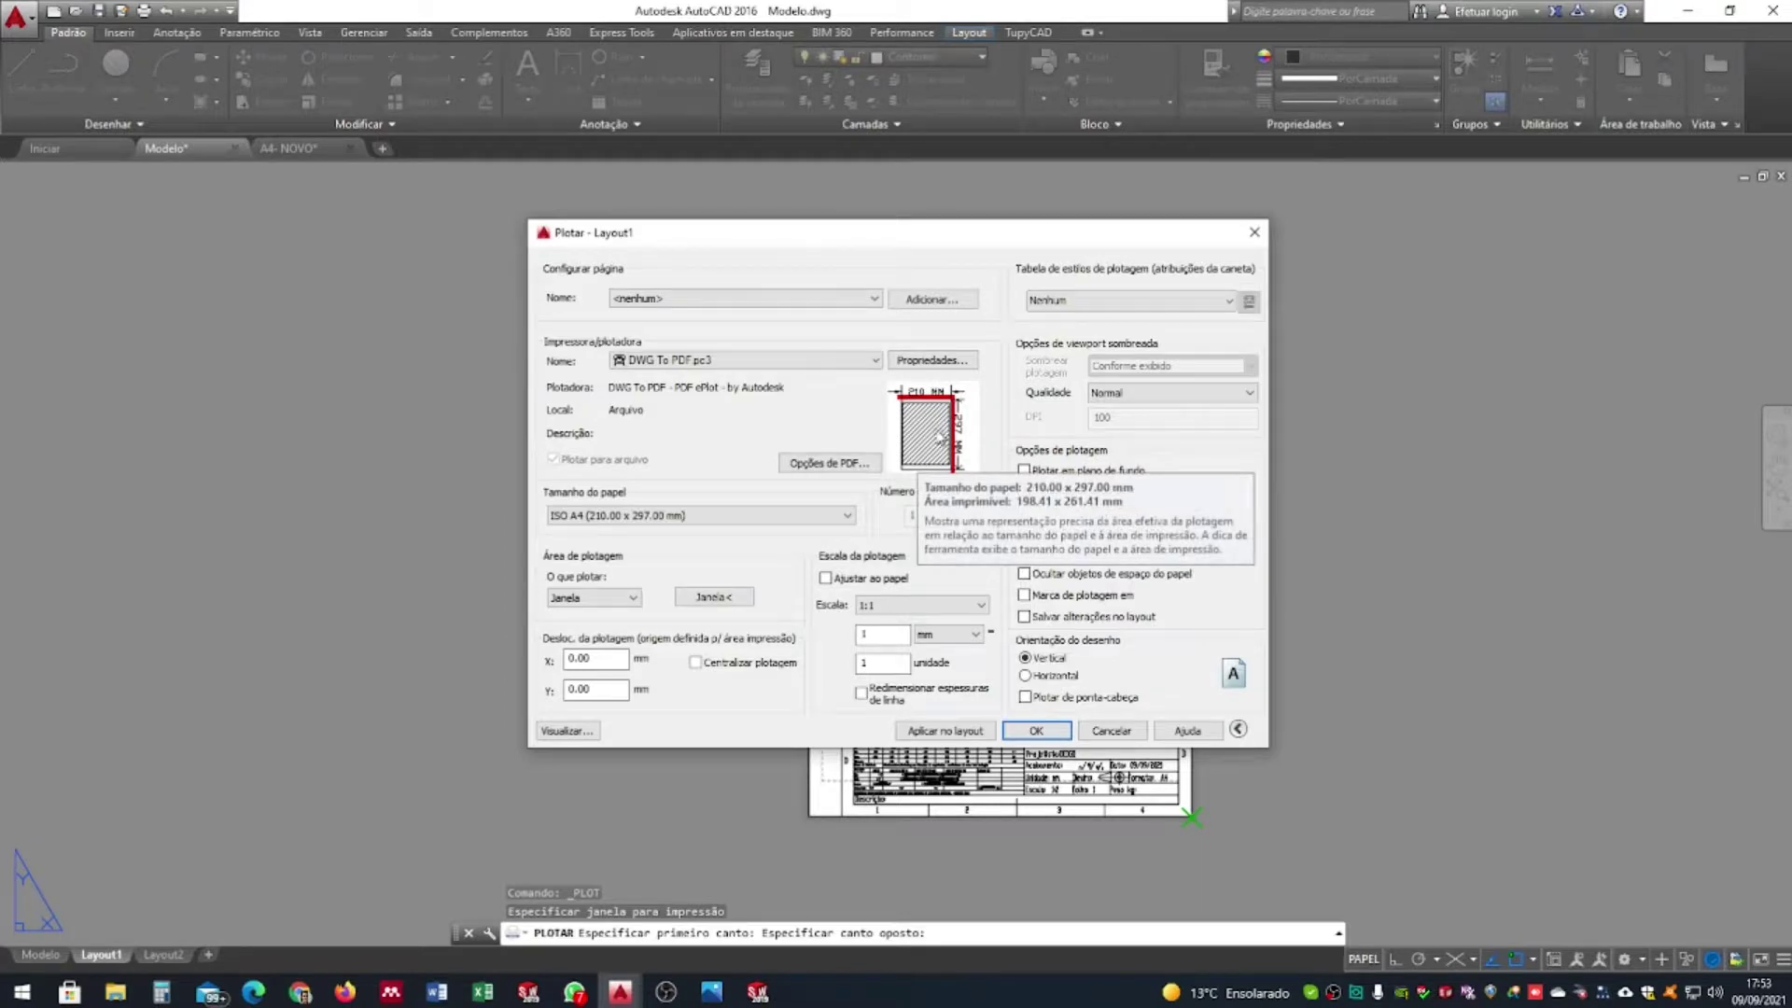
click(695, 663)
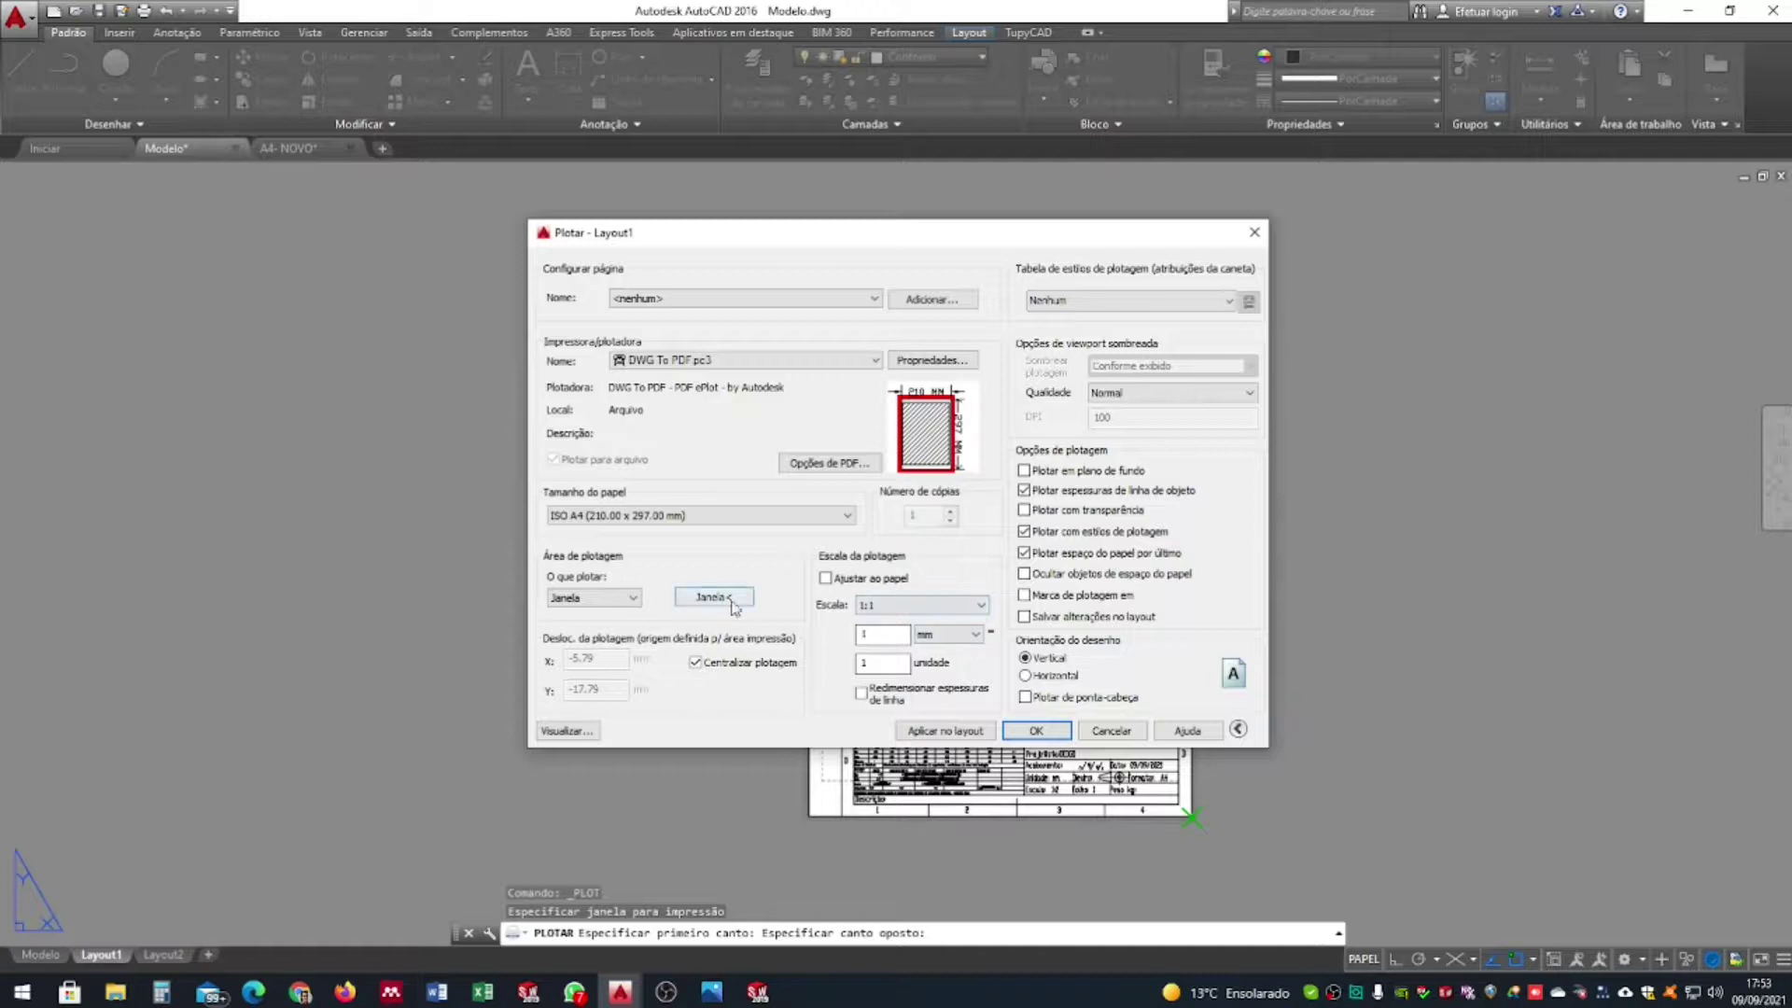
click(837, 466)
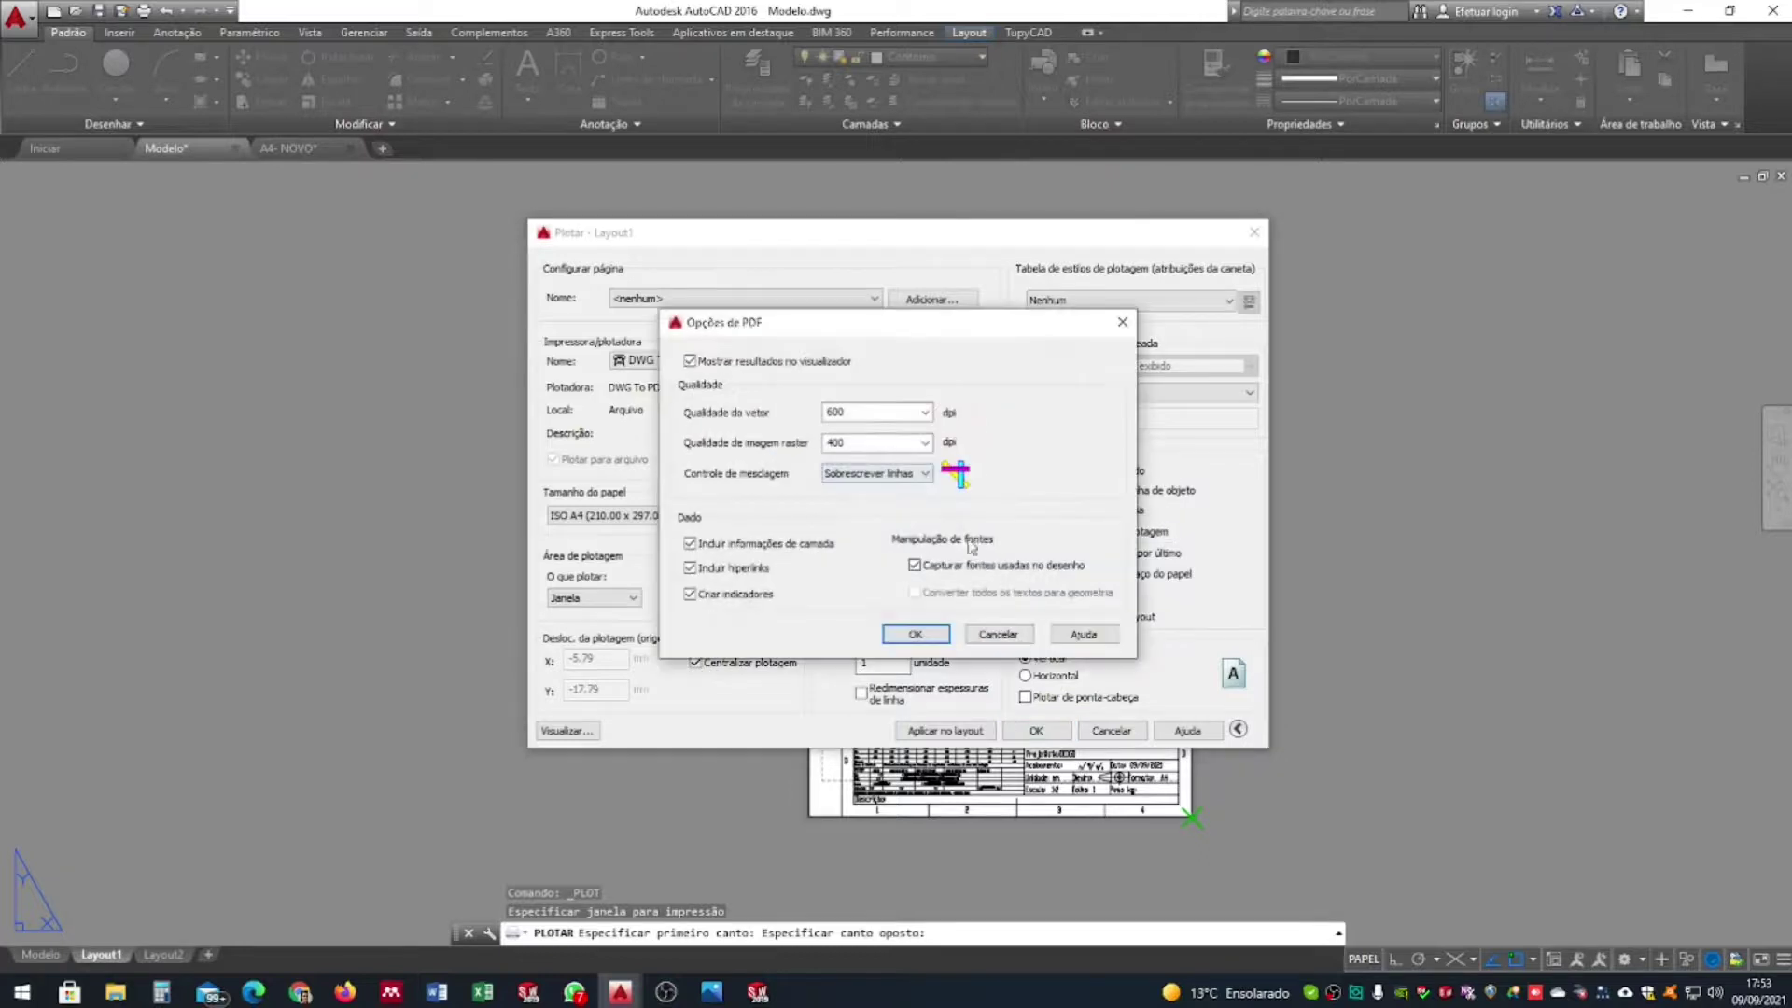
click(1000, 635)
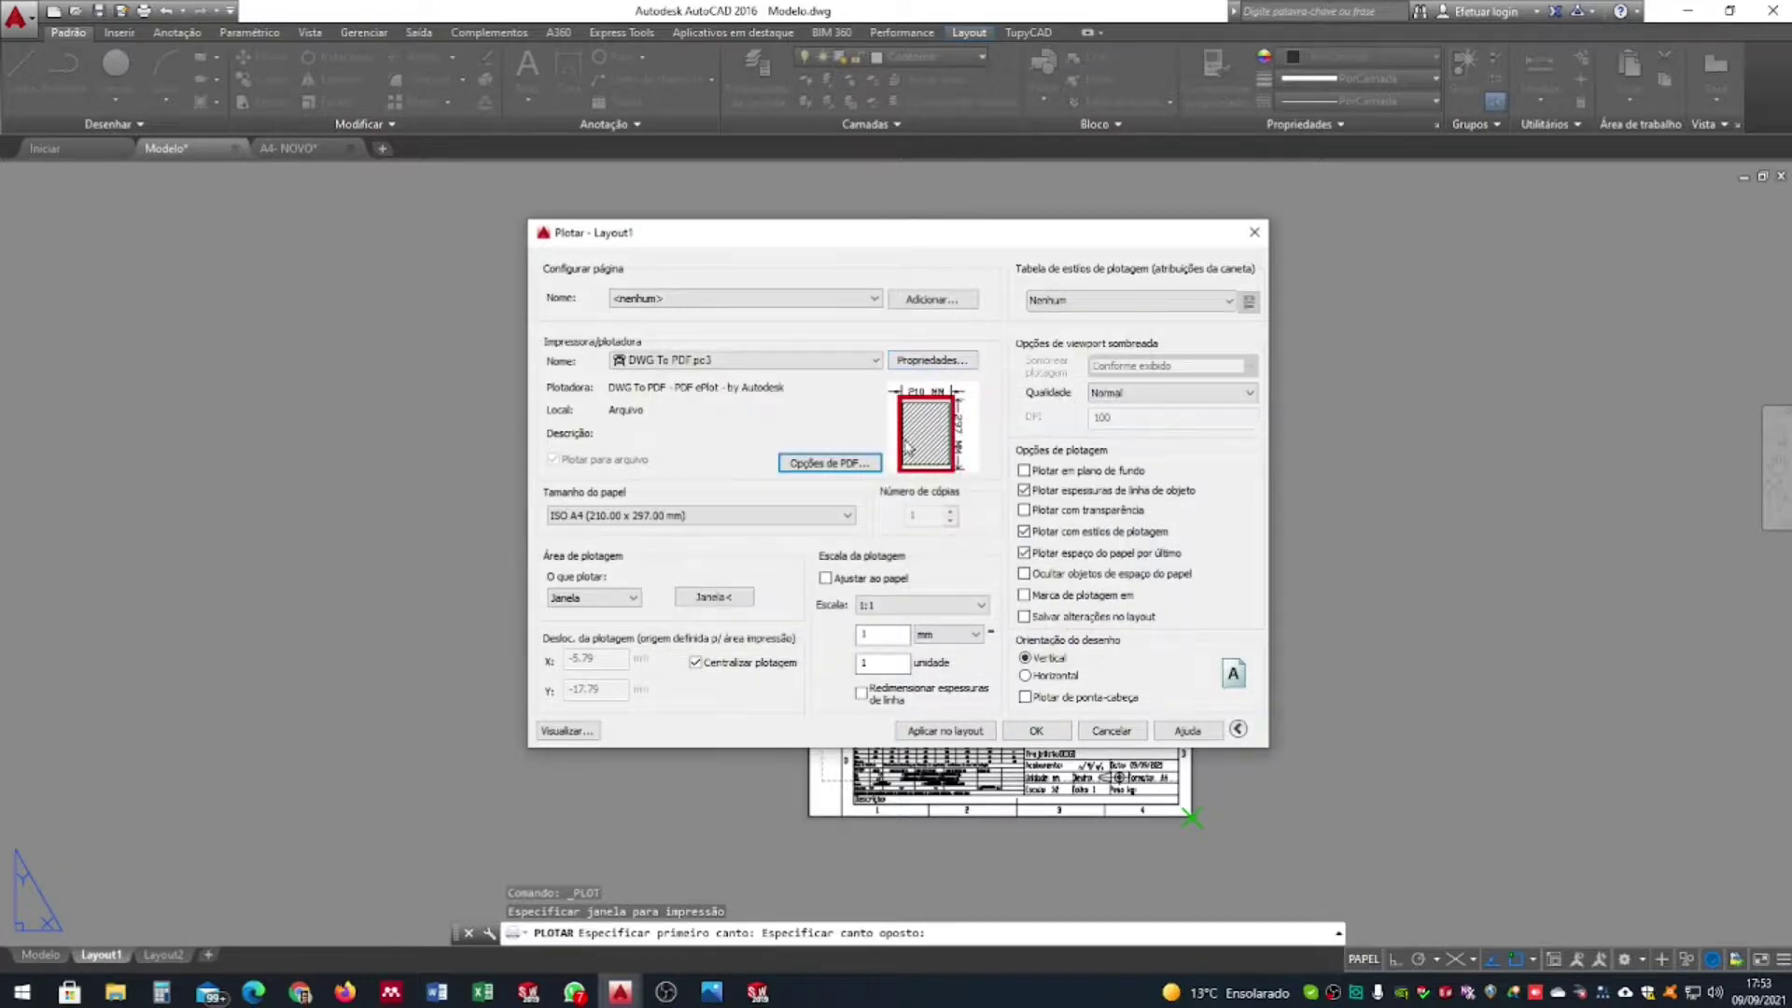
click(931, 360)
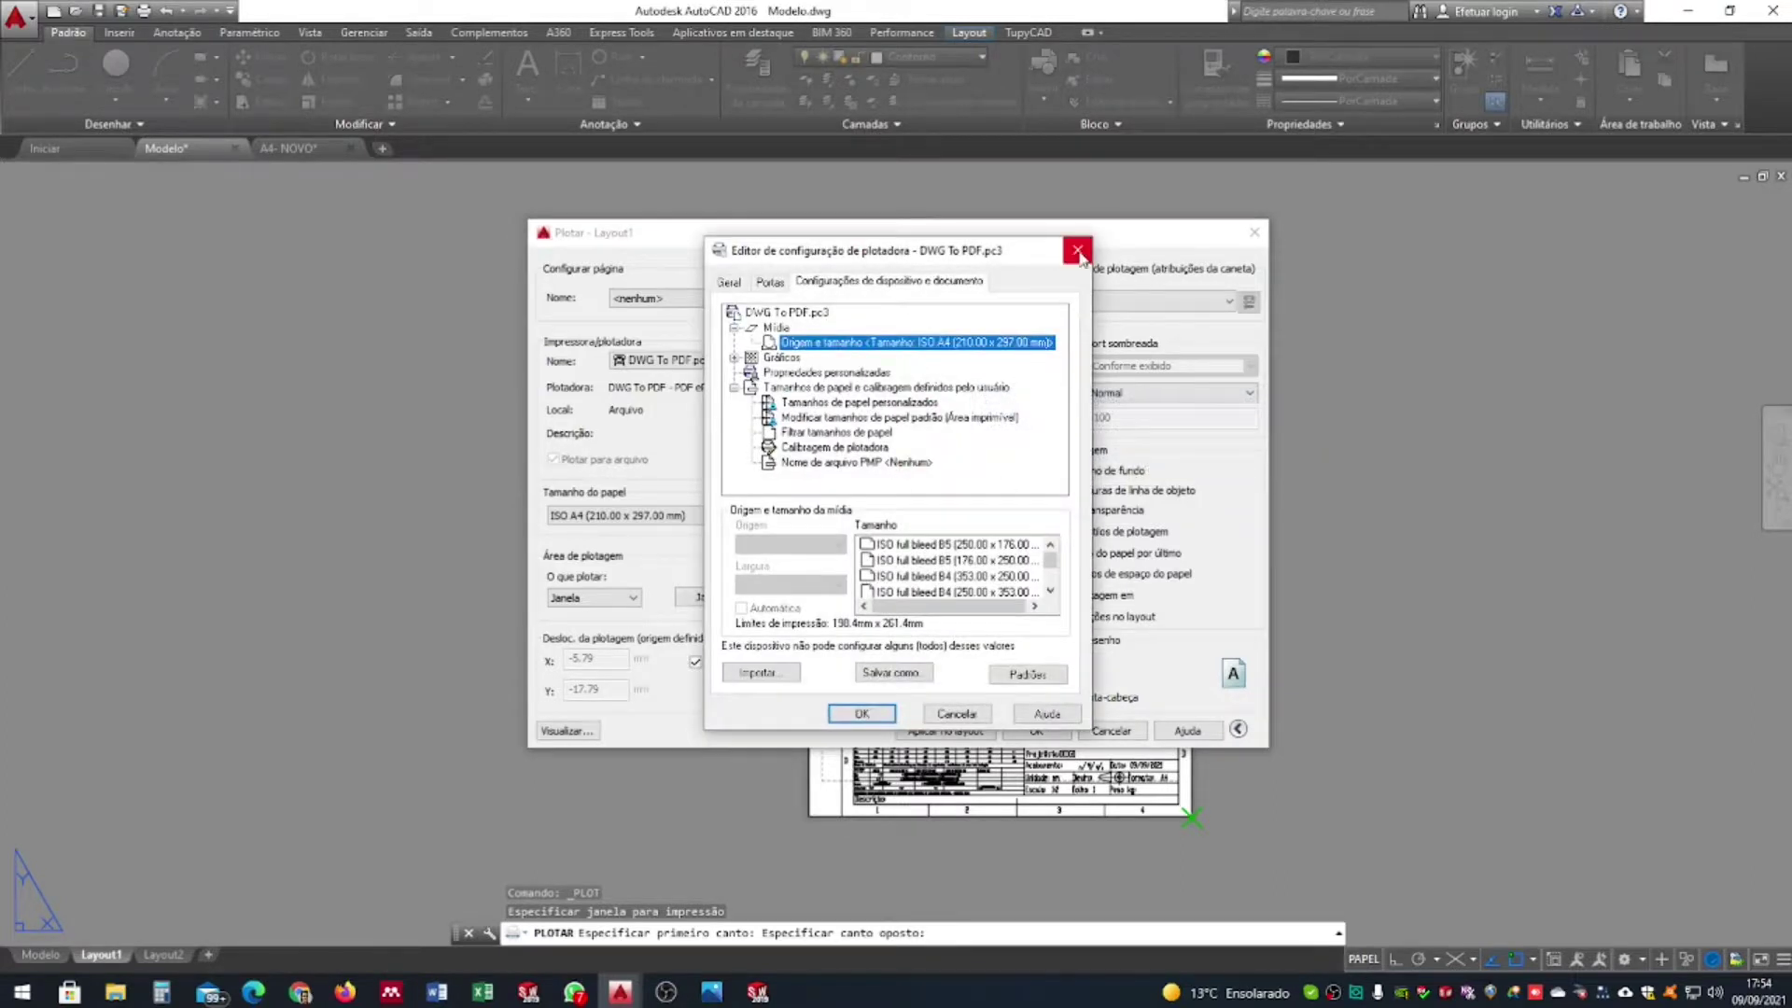
click(957, 713)
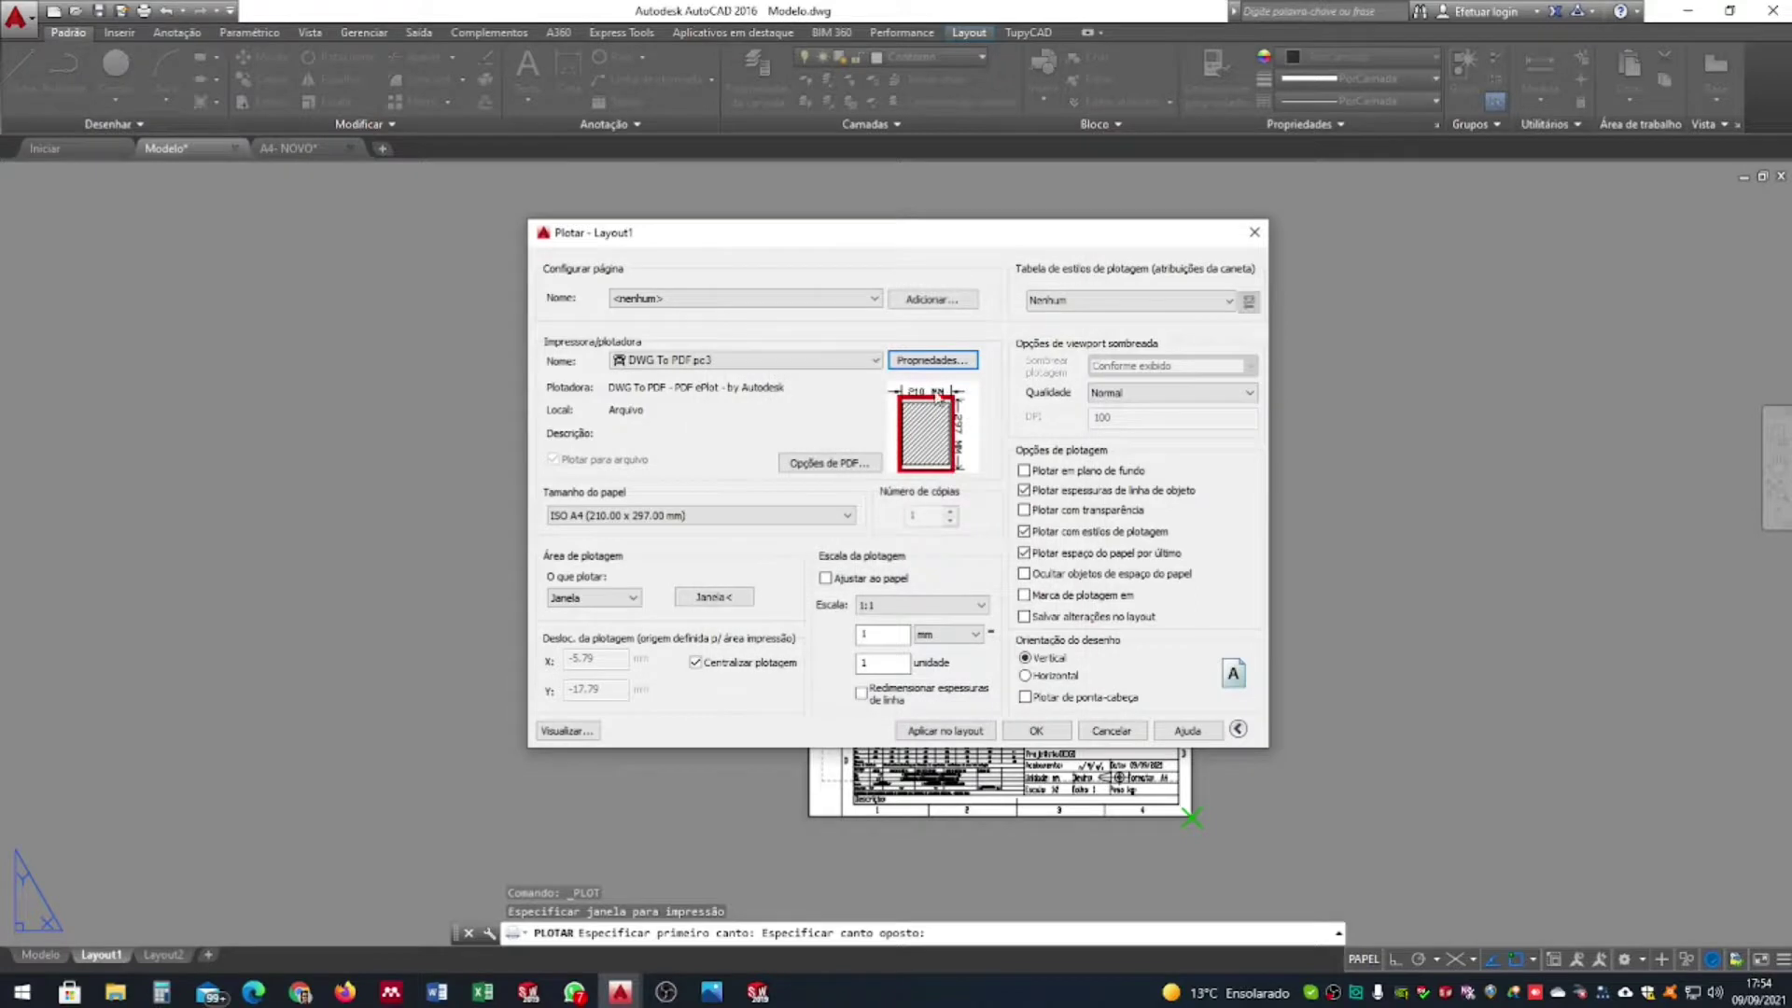
Select ISO A4 (210.00 x 297.00 mm) as the media size in the DWG To PDF plotter configuration
click(936, 363)
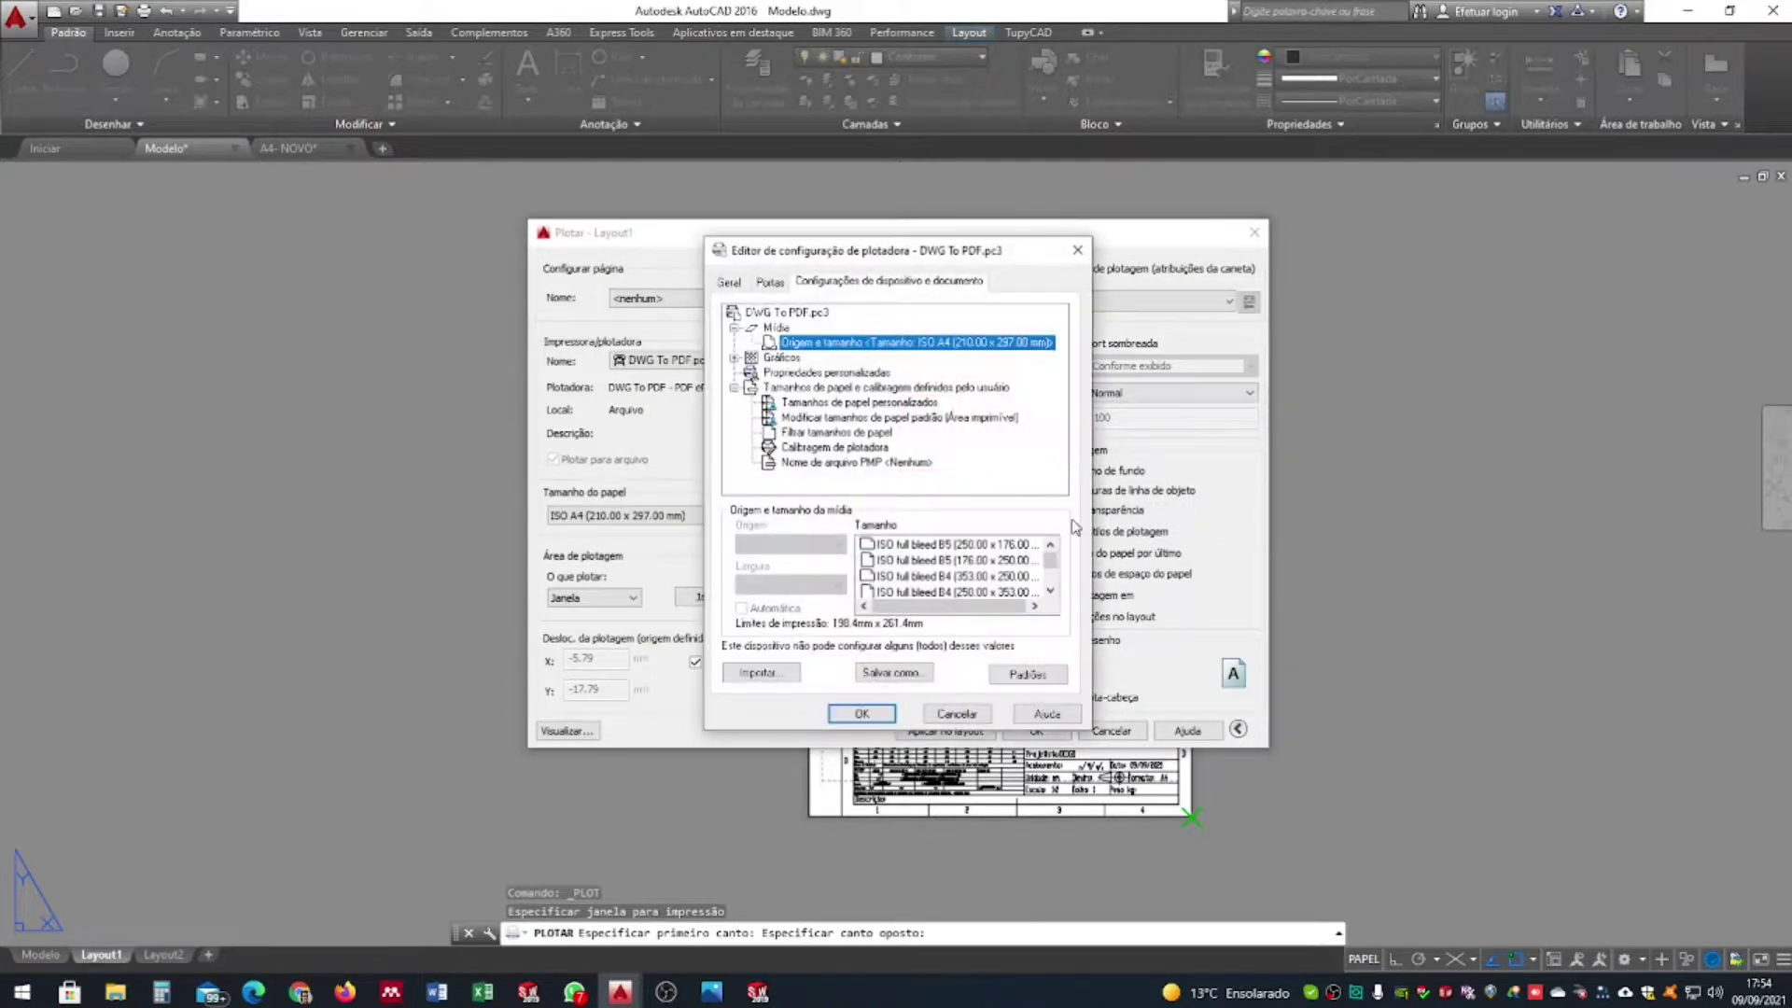
scroll(1049, 588, down, 2)
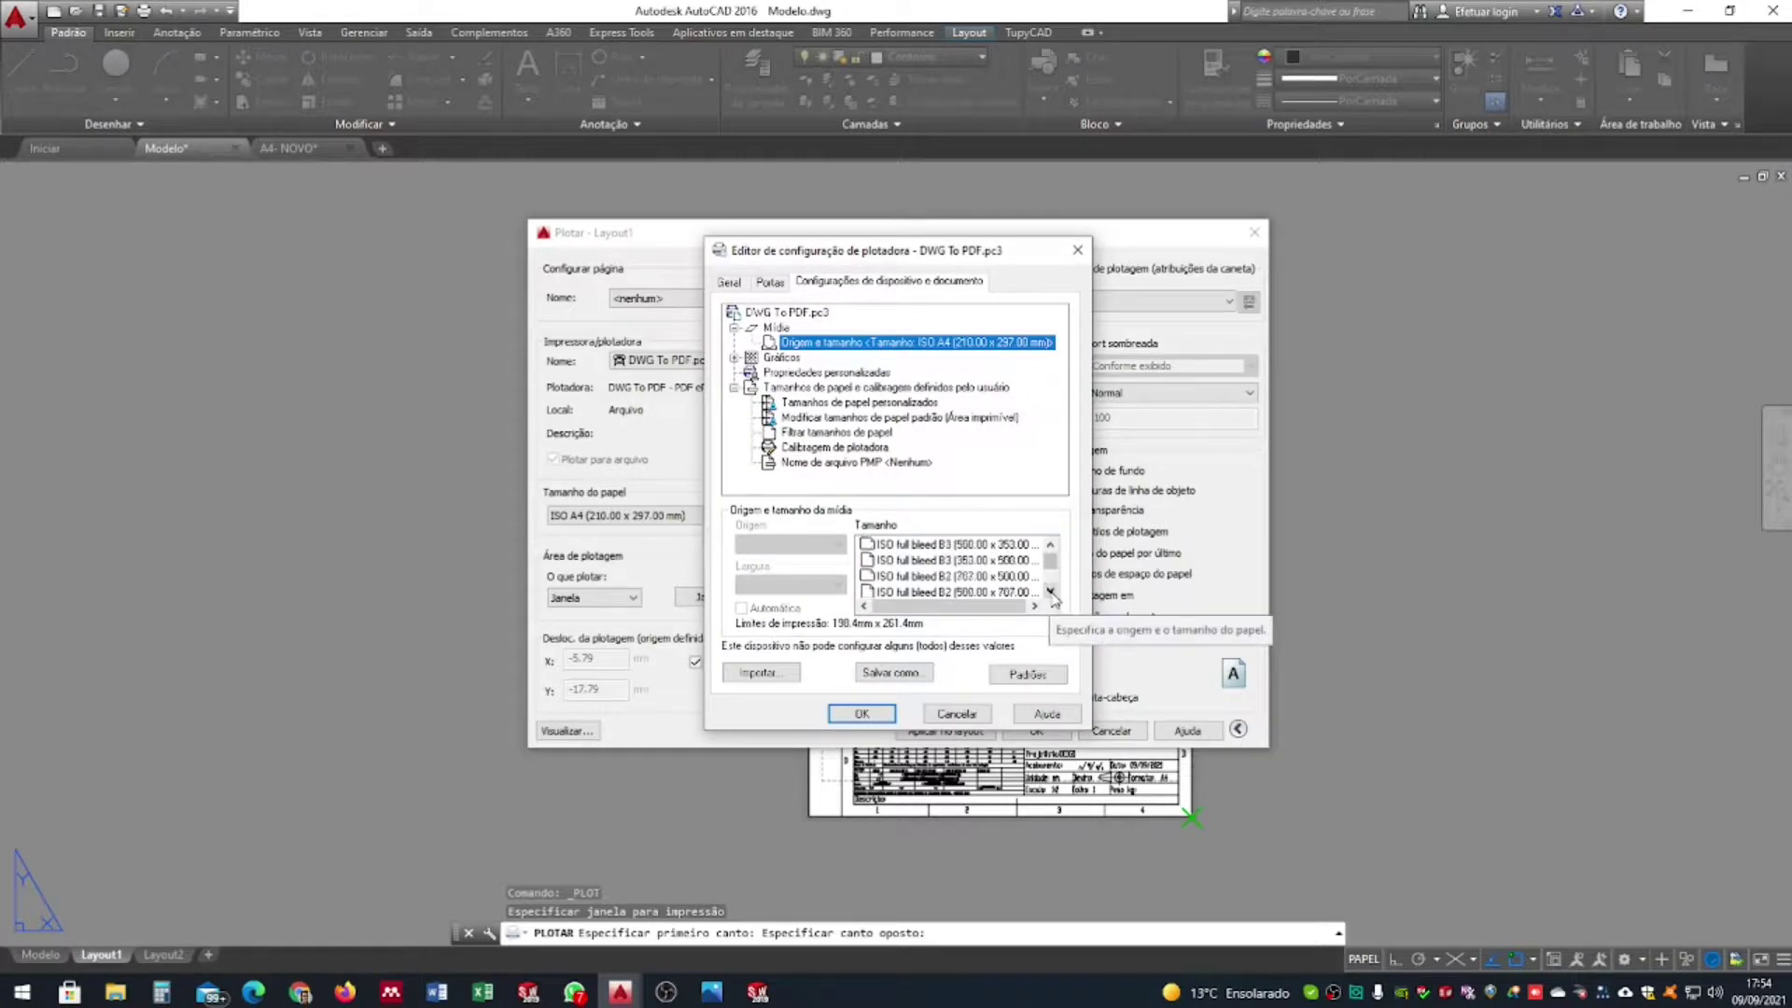
scroll(1051, 577, down, 5)
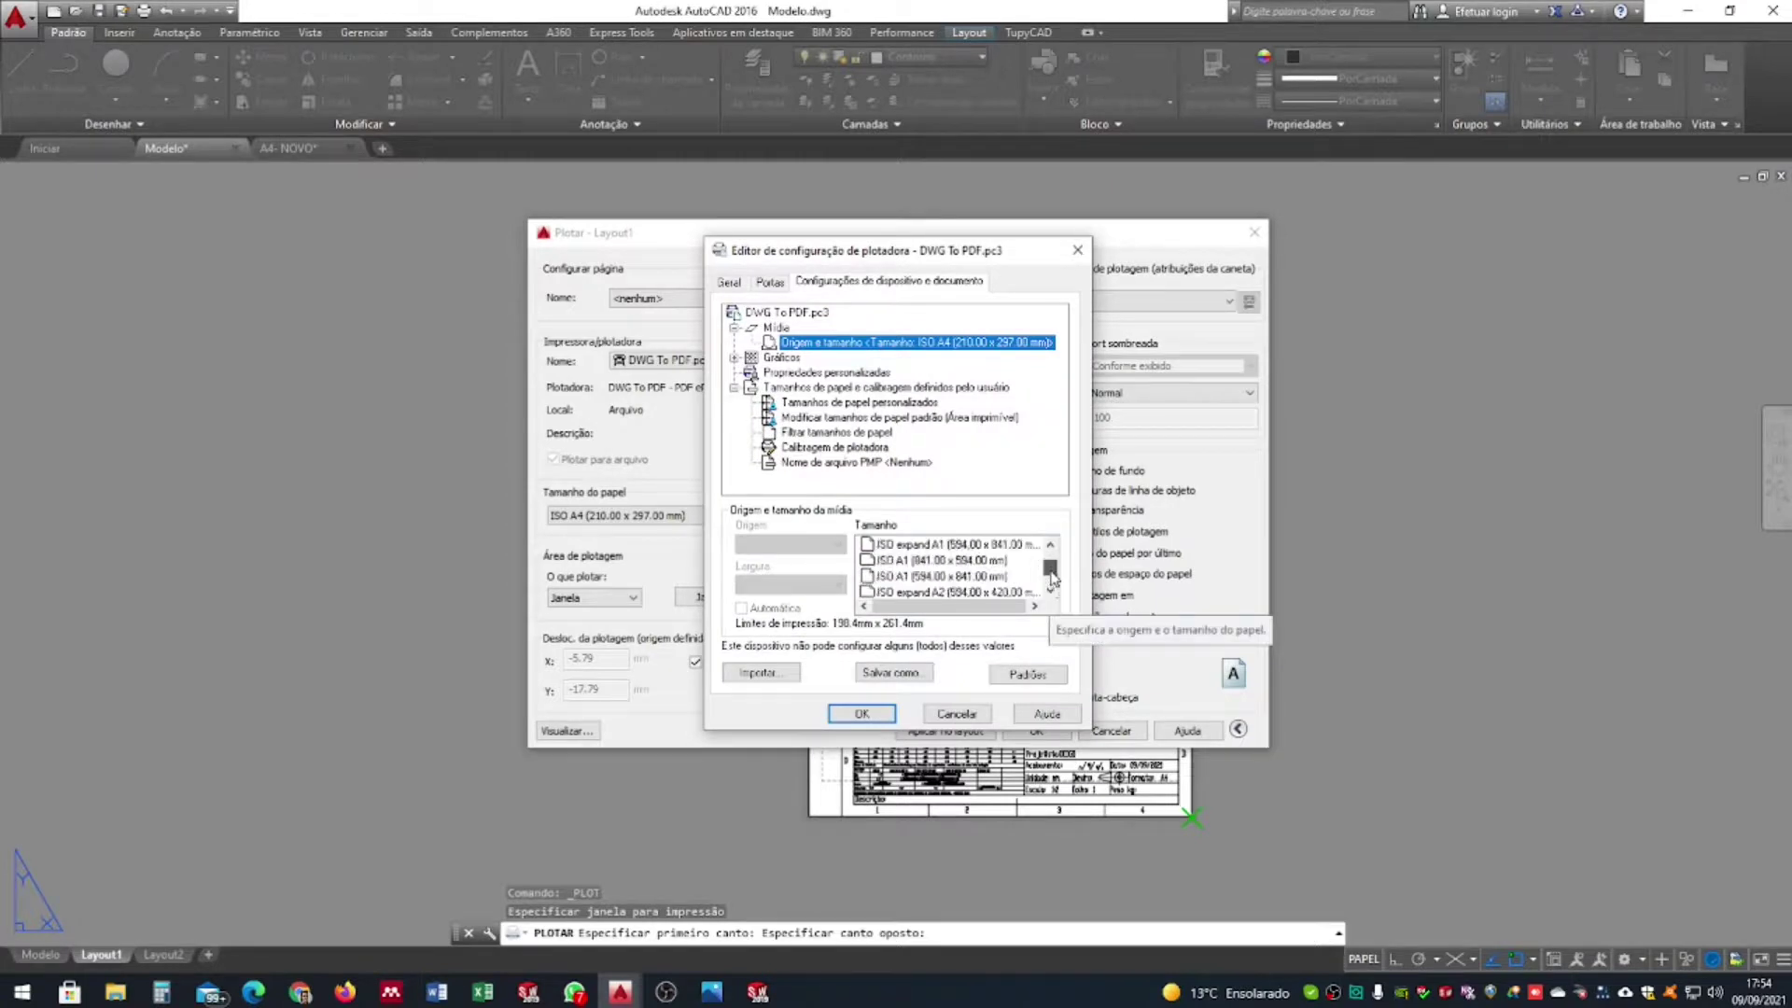
scroll(965, 584, down, 2)
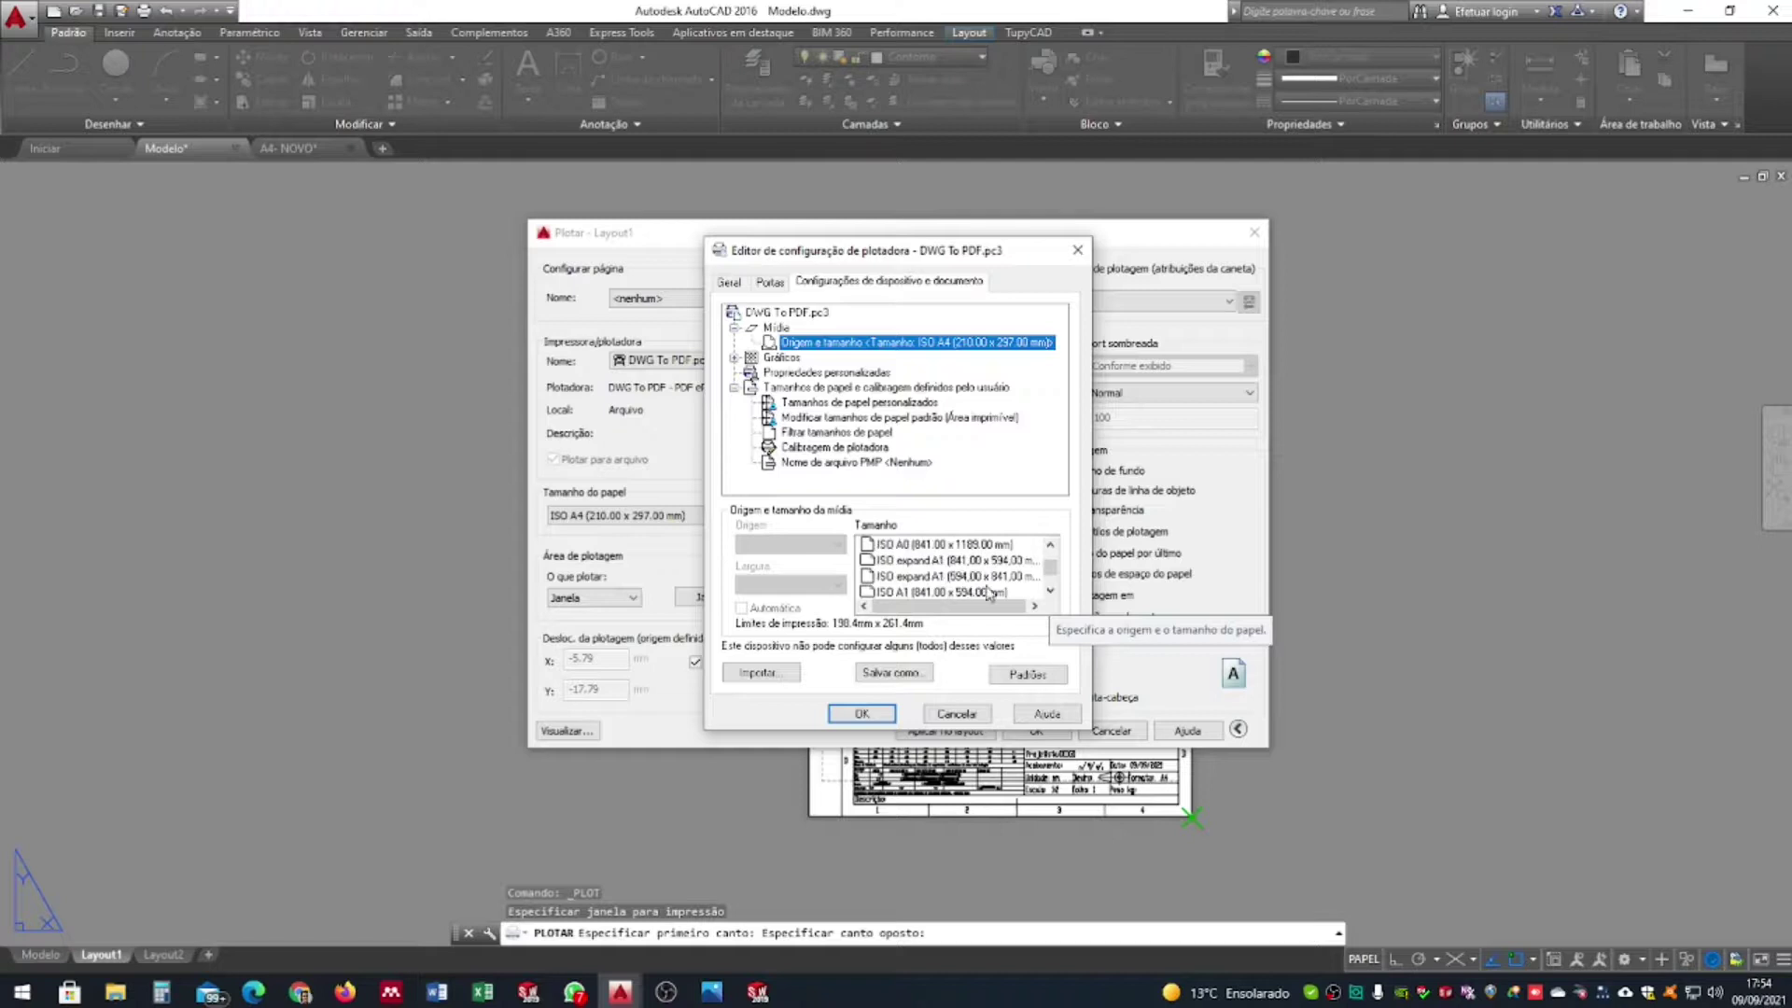
scroll(1000, 568, down, 1)
scroll(1001, 563, down, 4)
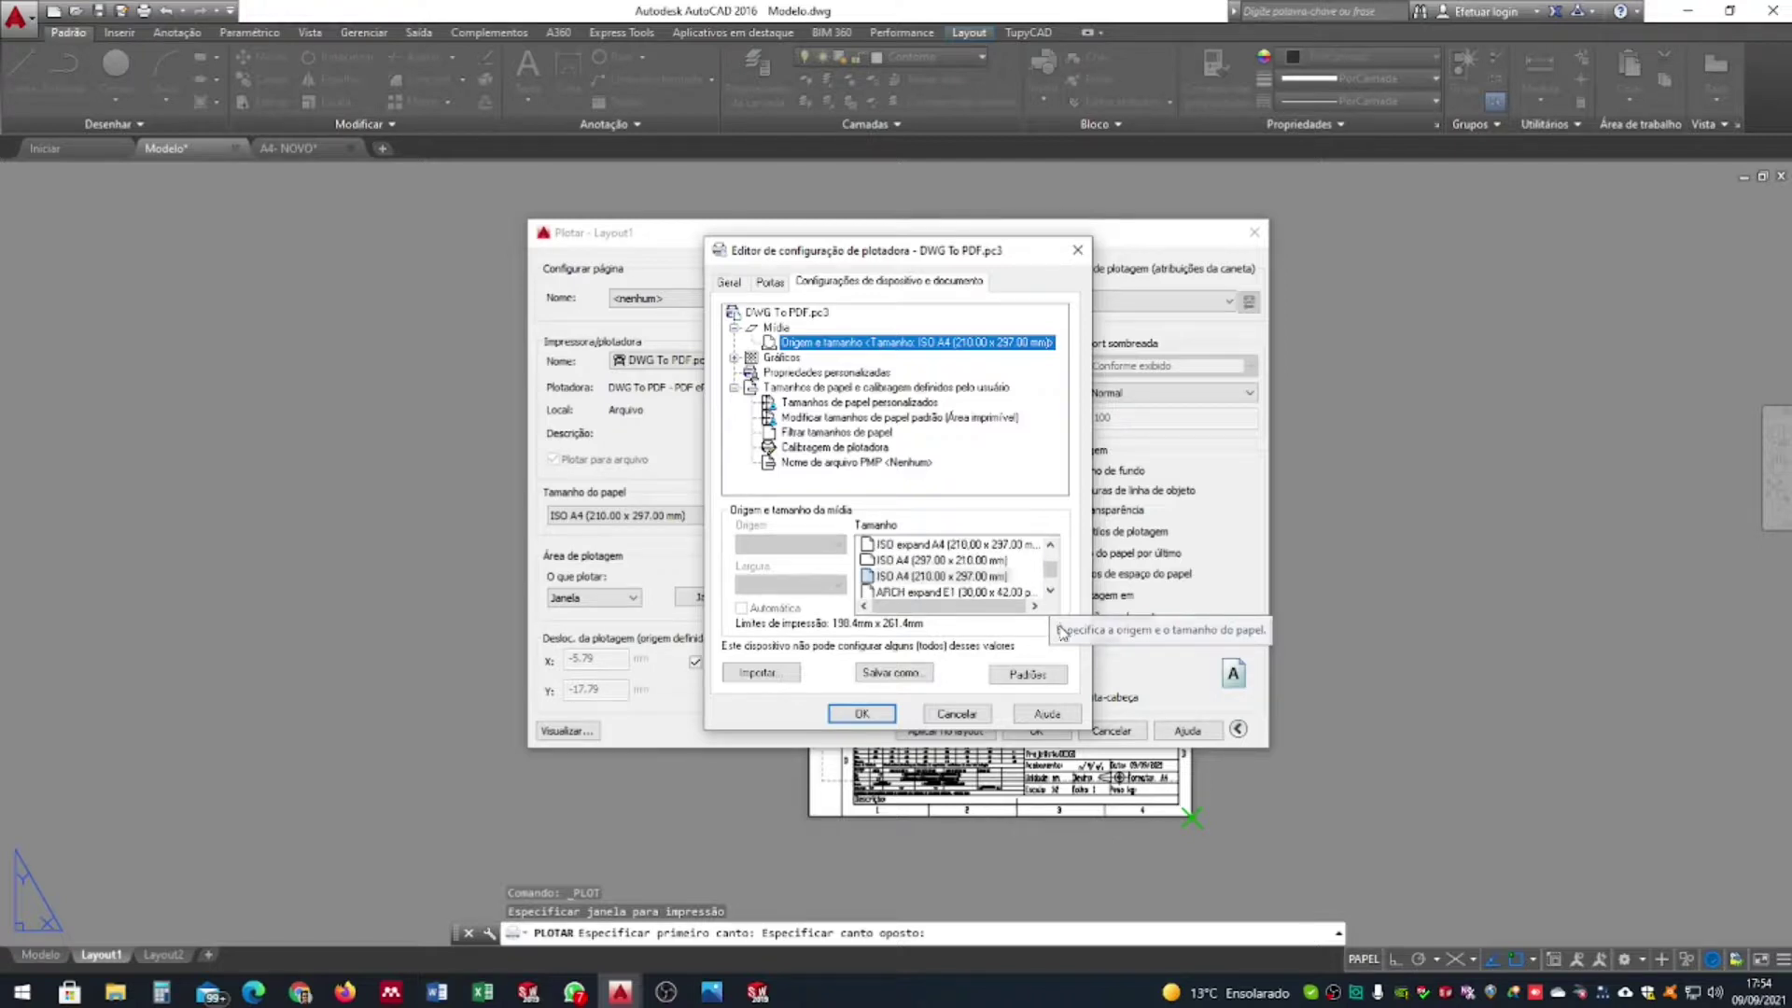
click(966, 578)
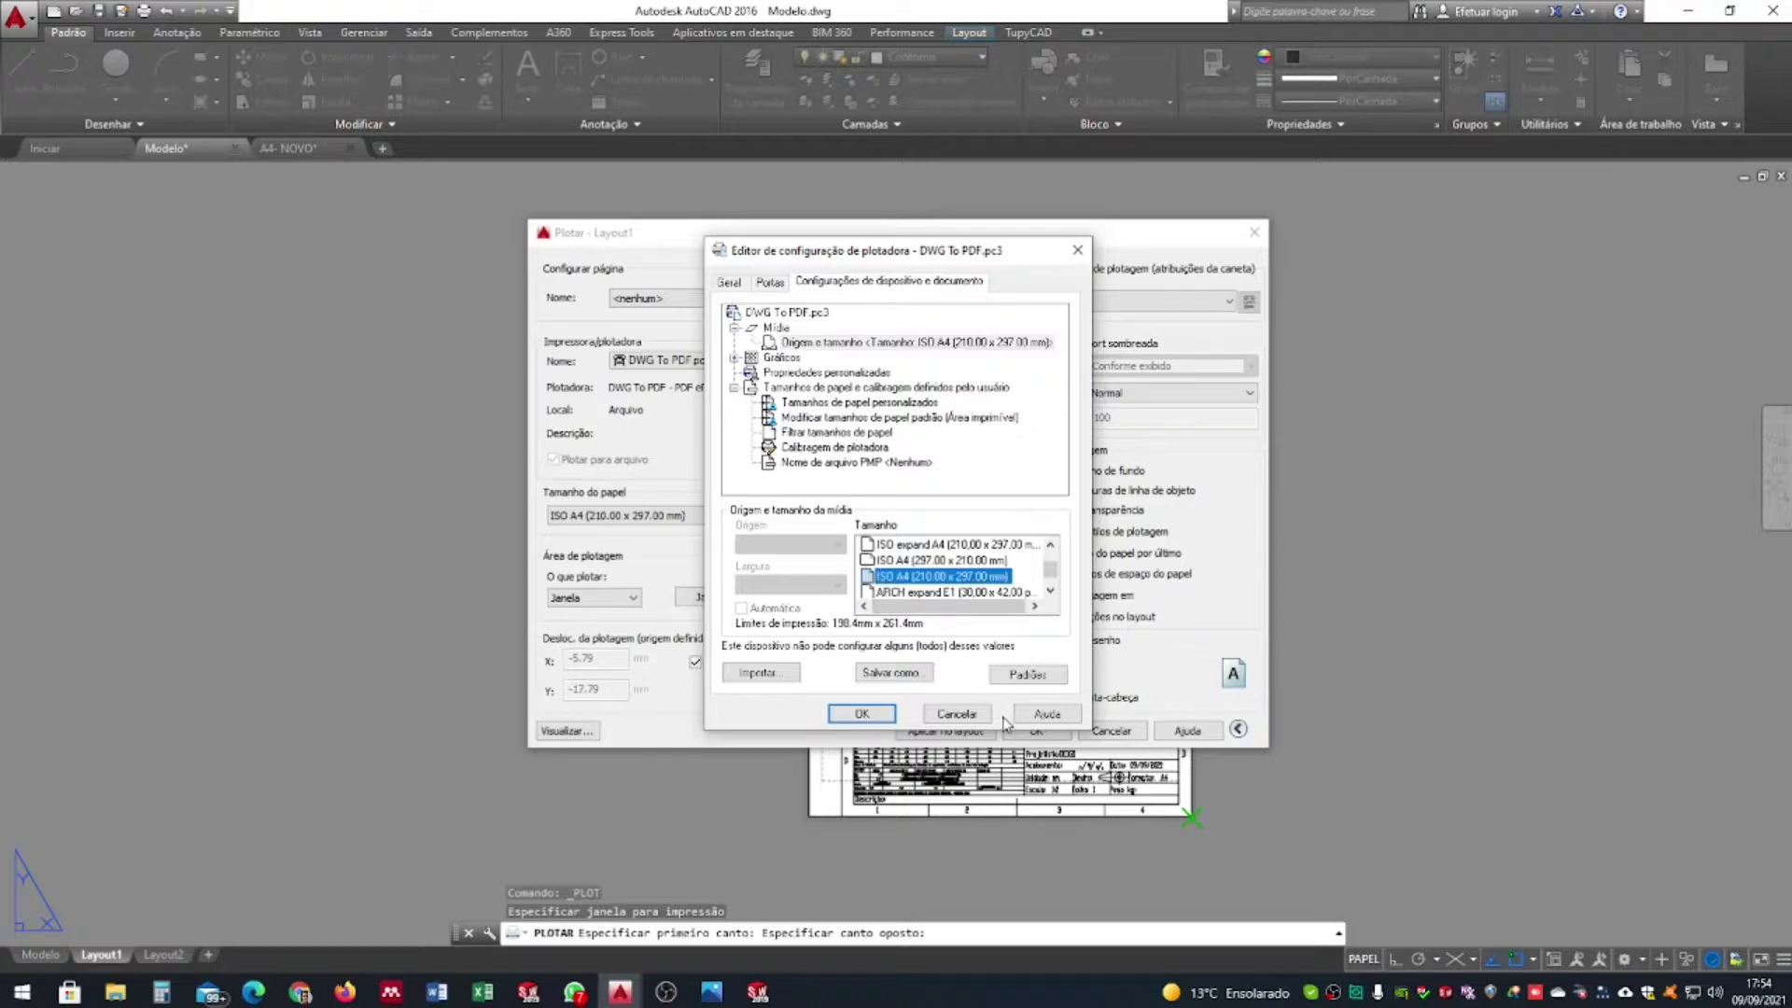
Modify the printable area of the standard size ISO full bleed B5 (250.00 x 176.00 mm), setting its right margin to 0
click(868, 418)
click(1029, 560)
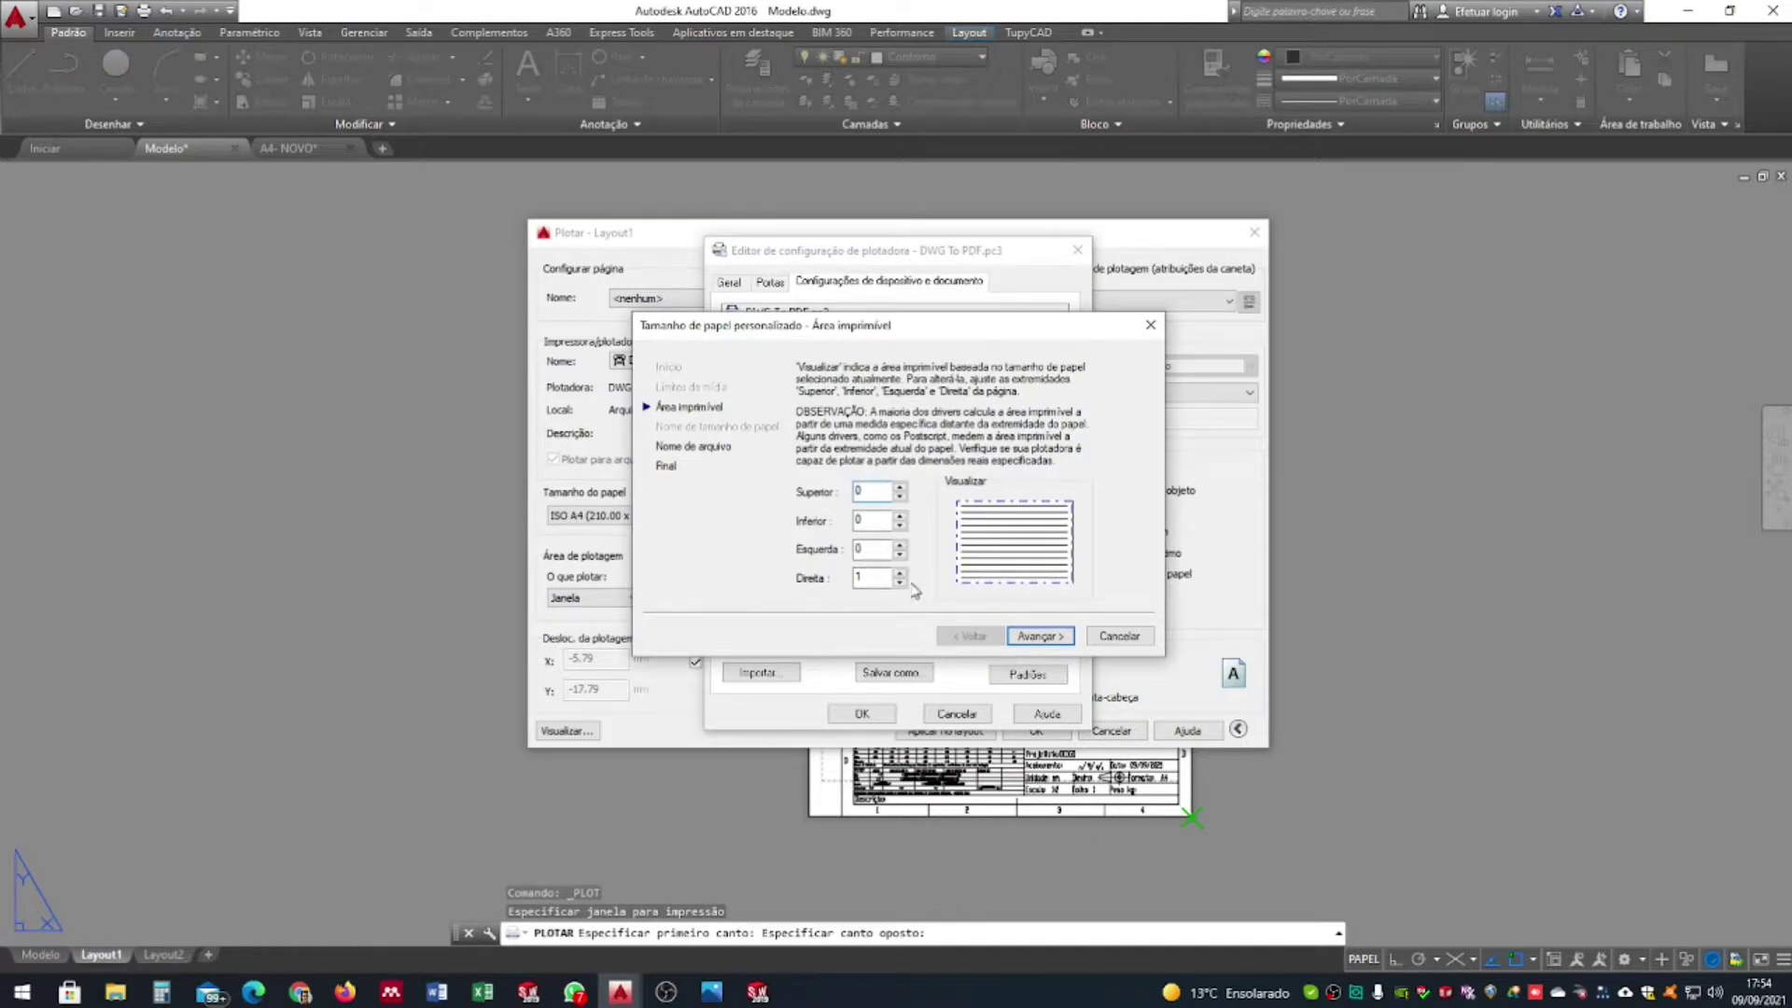
key(BackSpace)
text(0)
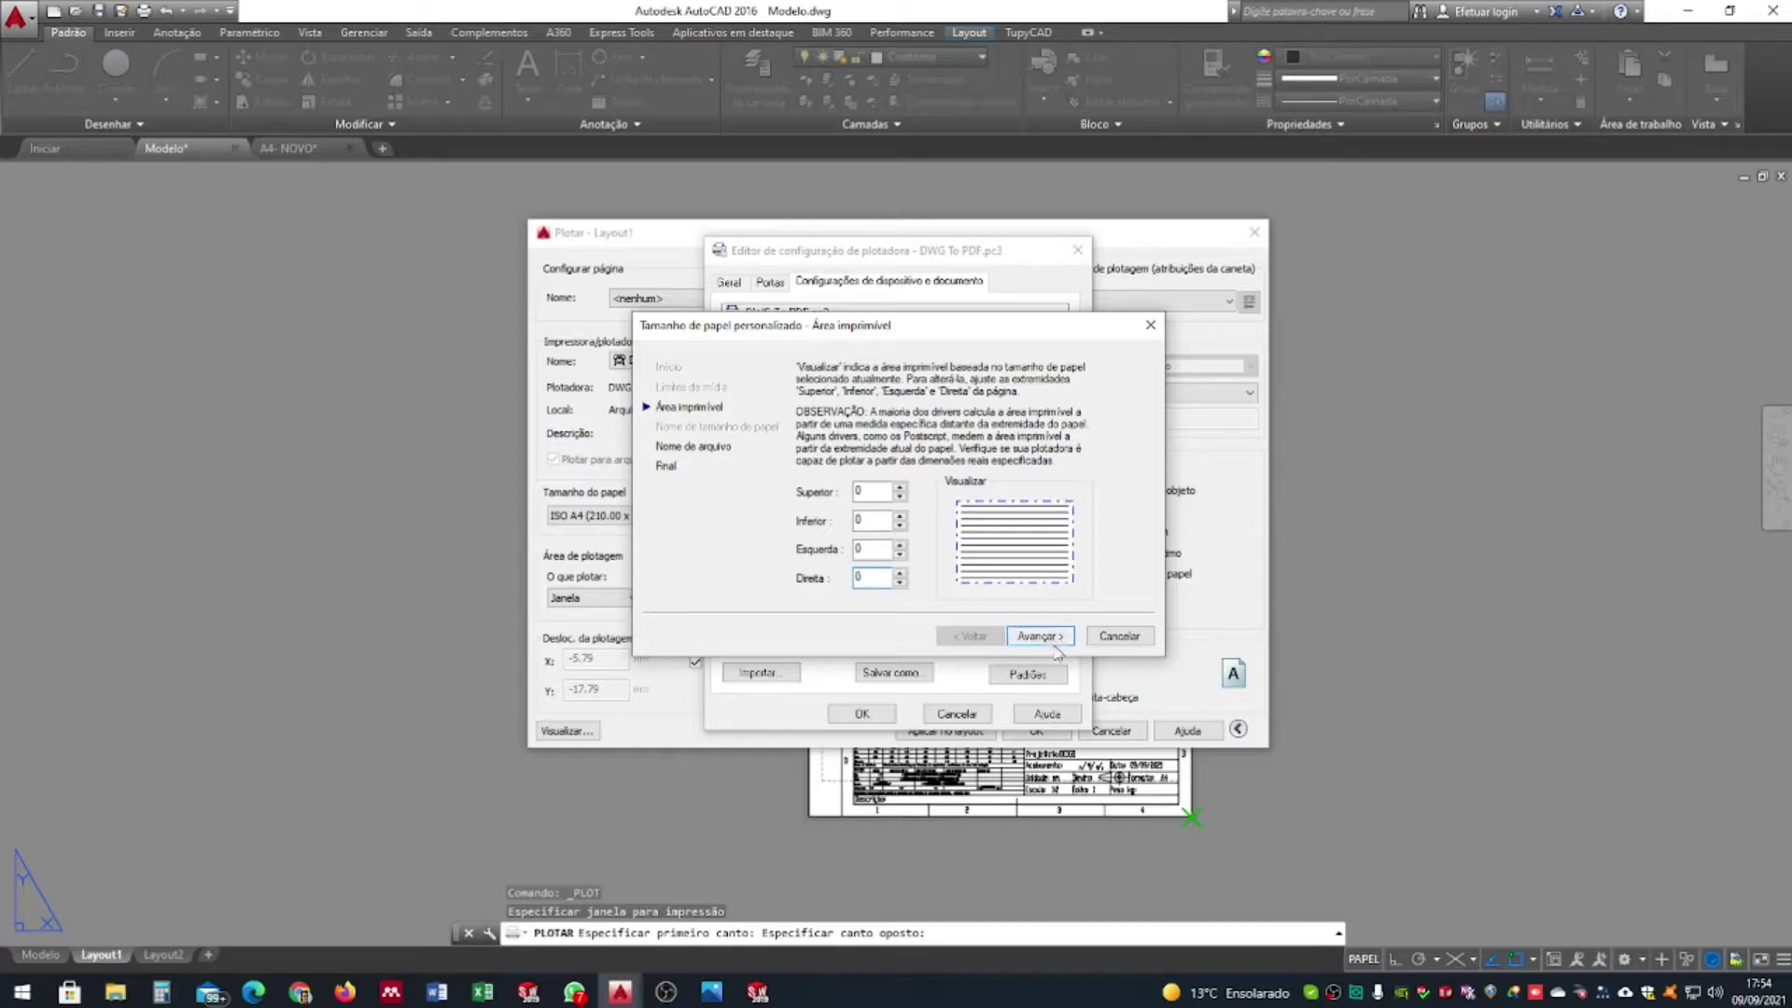
click(1043, 637)
click(1063, 644)
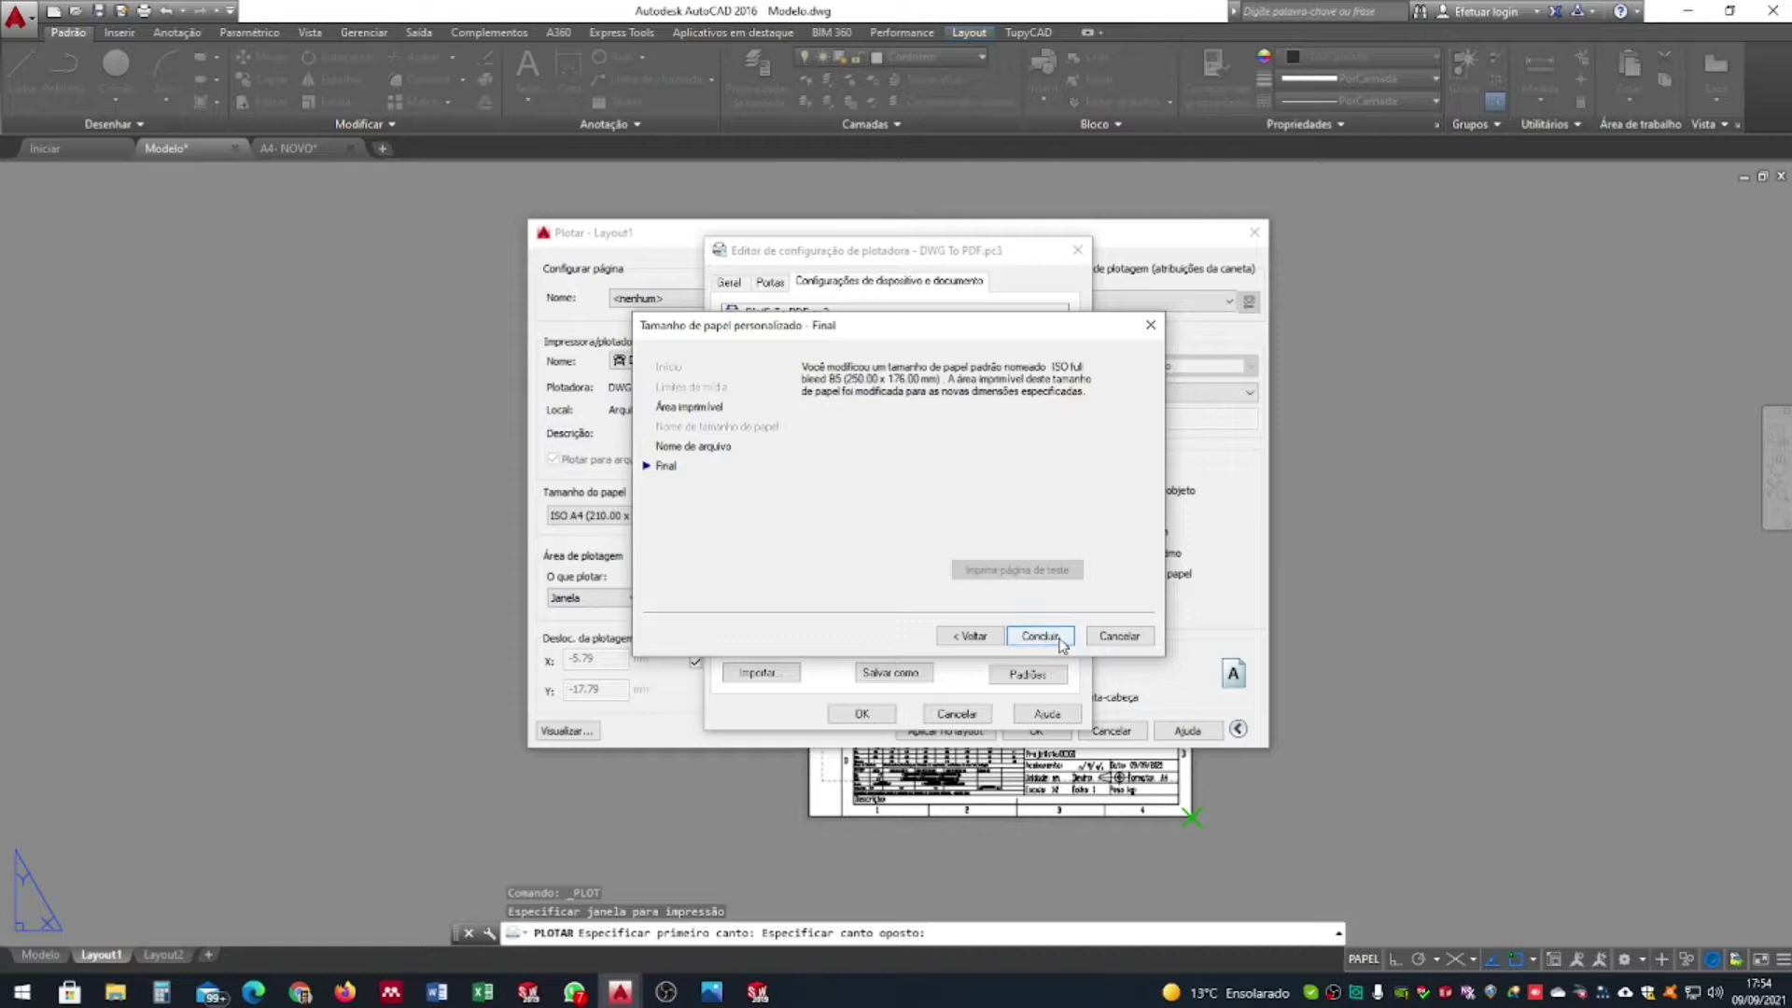
click(1043, 637)
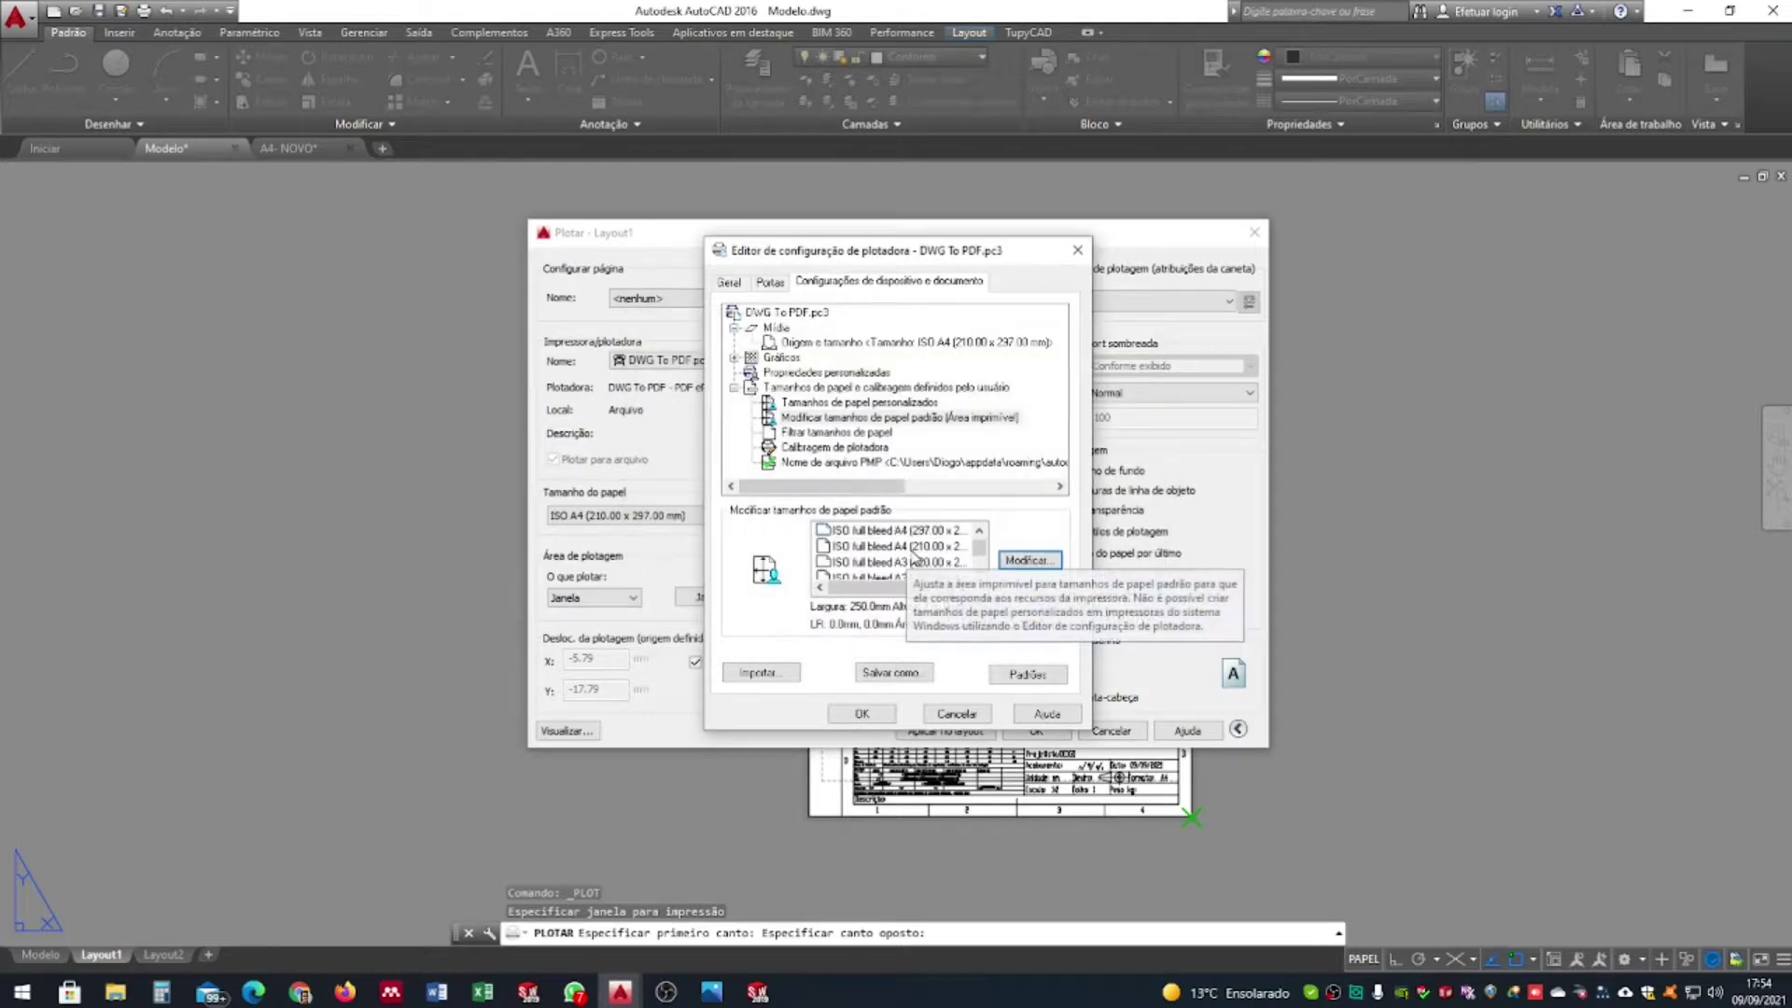
Modify the printable area of the standard size ISO A4 (210.00 x 297.00 mm), setting the top, bottom, left and right margins to 0
scroll(910, 557, up, 5)
scroll(913, 557, down, 5)
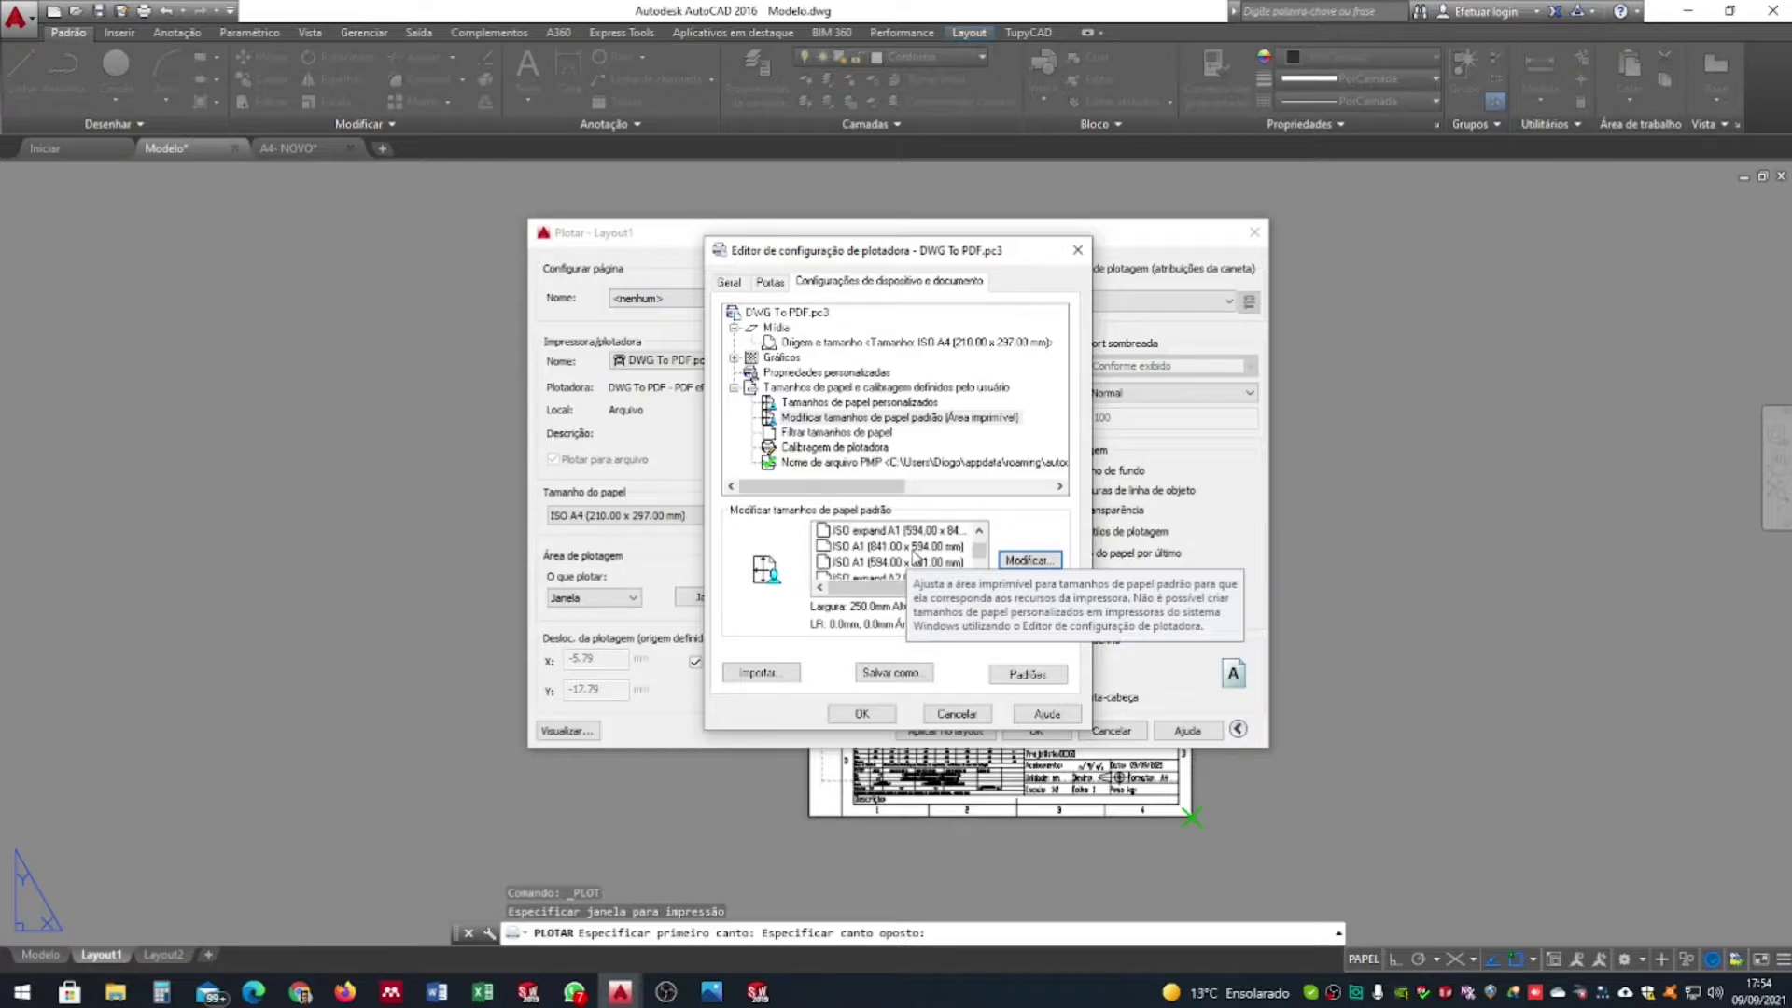
scroll(914, 558, down, 3)
click(894, 562)
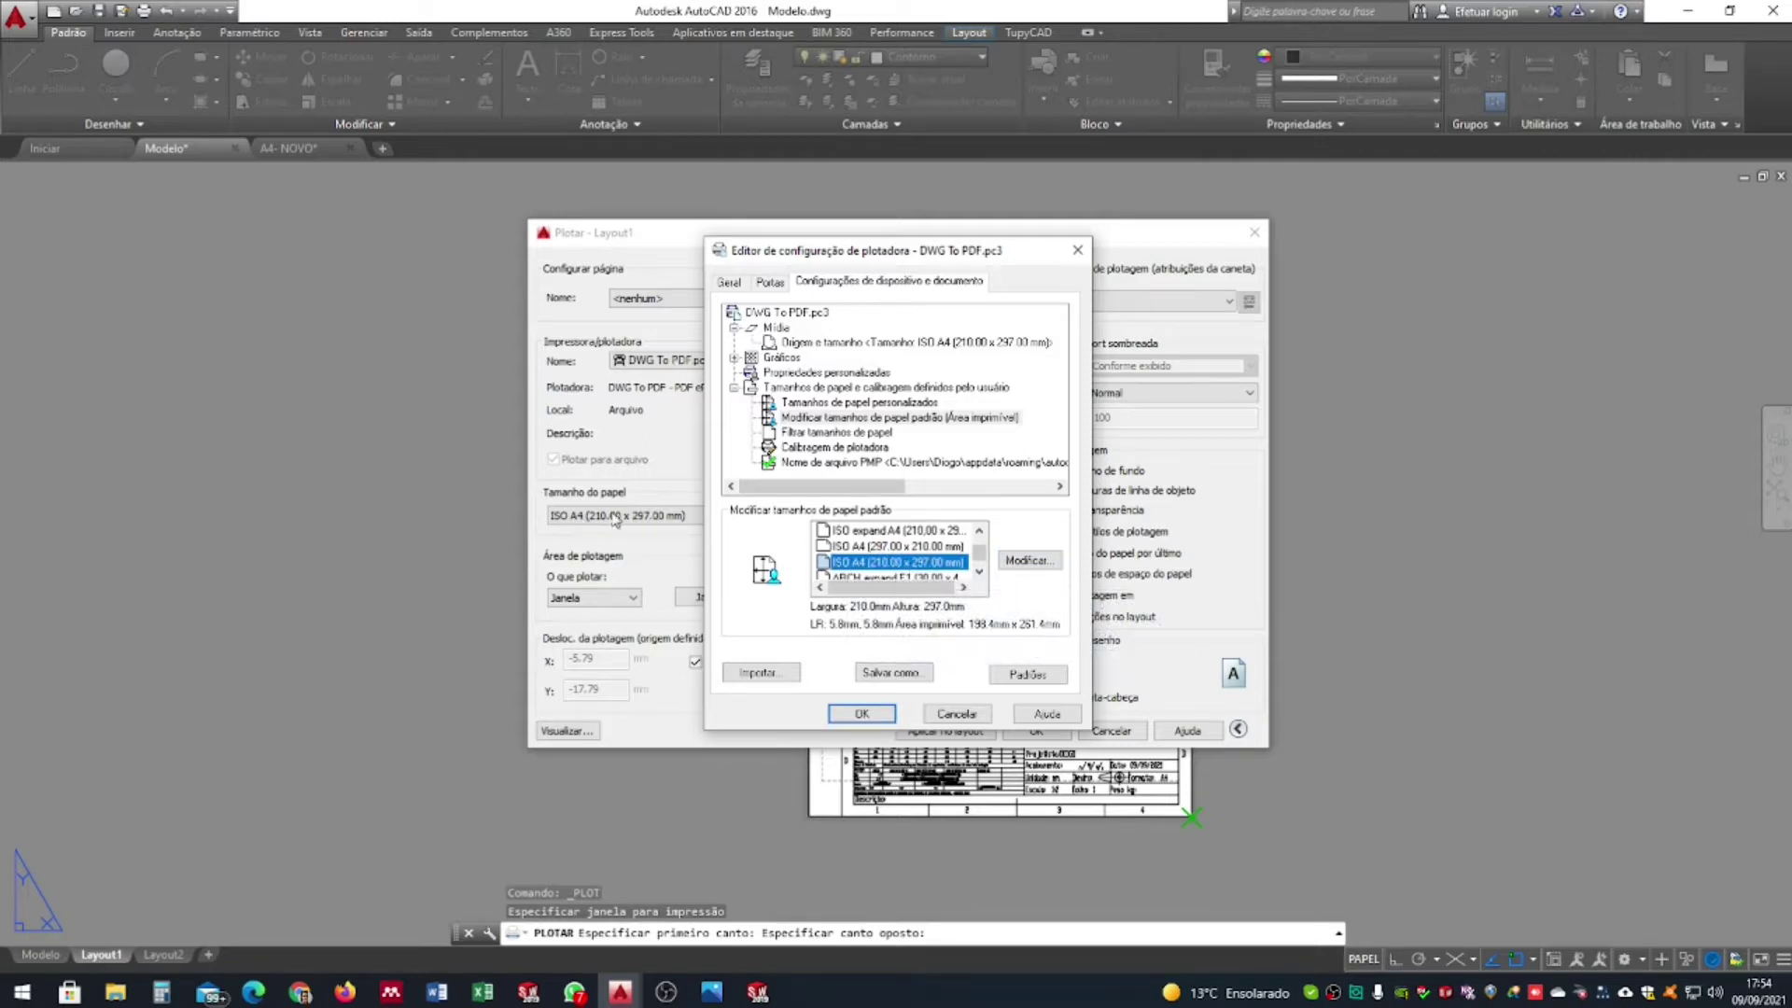
click(1029, 562)
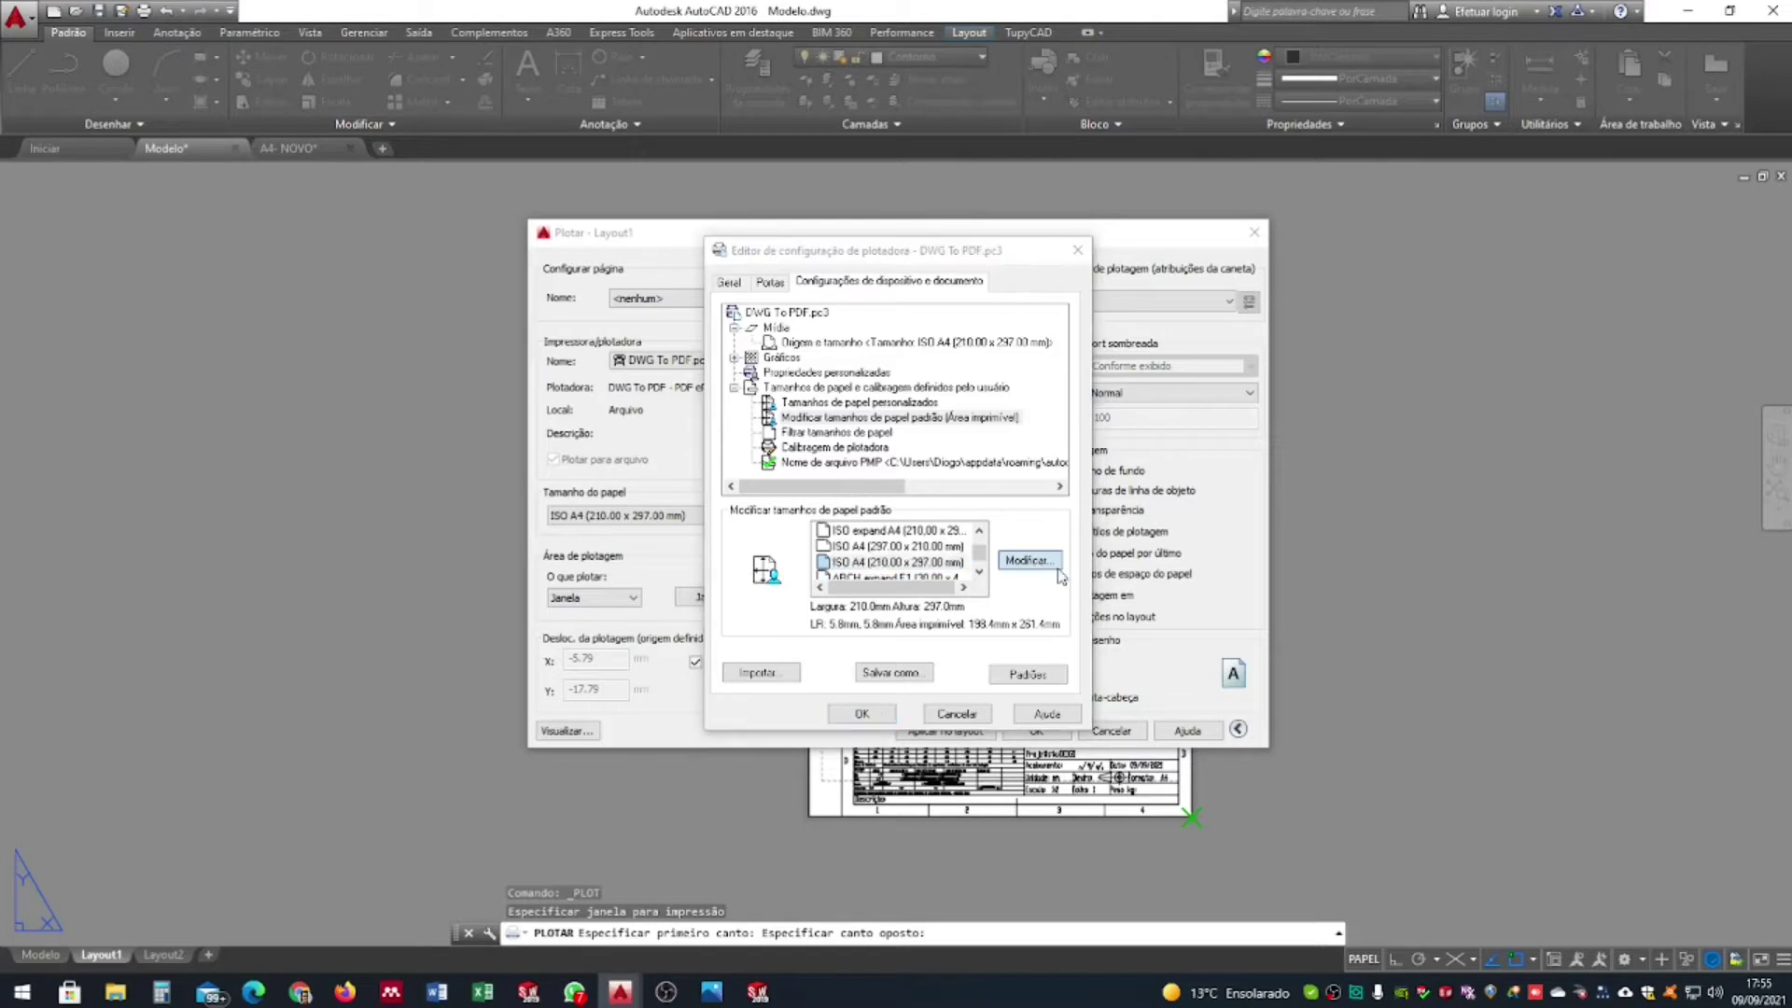
text(0)
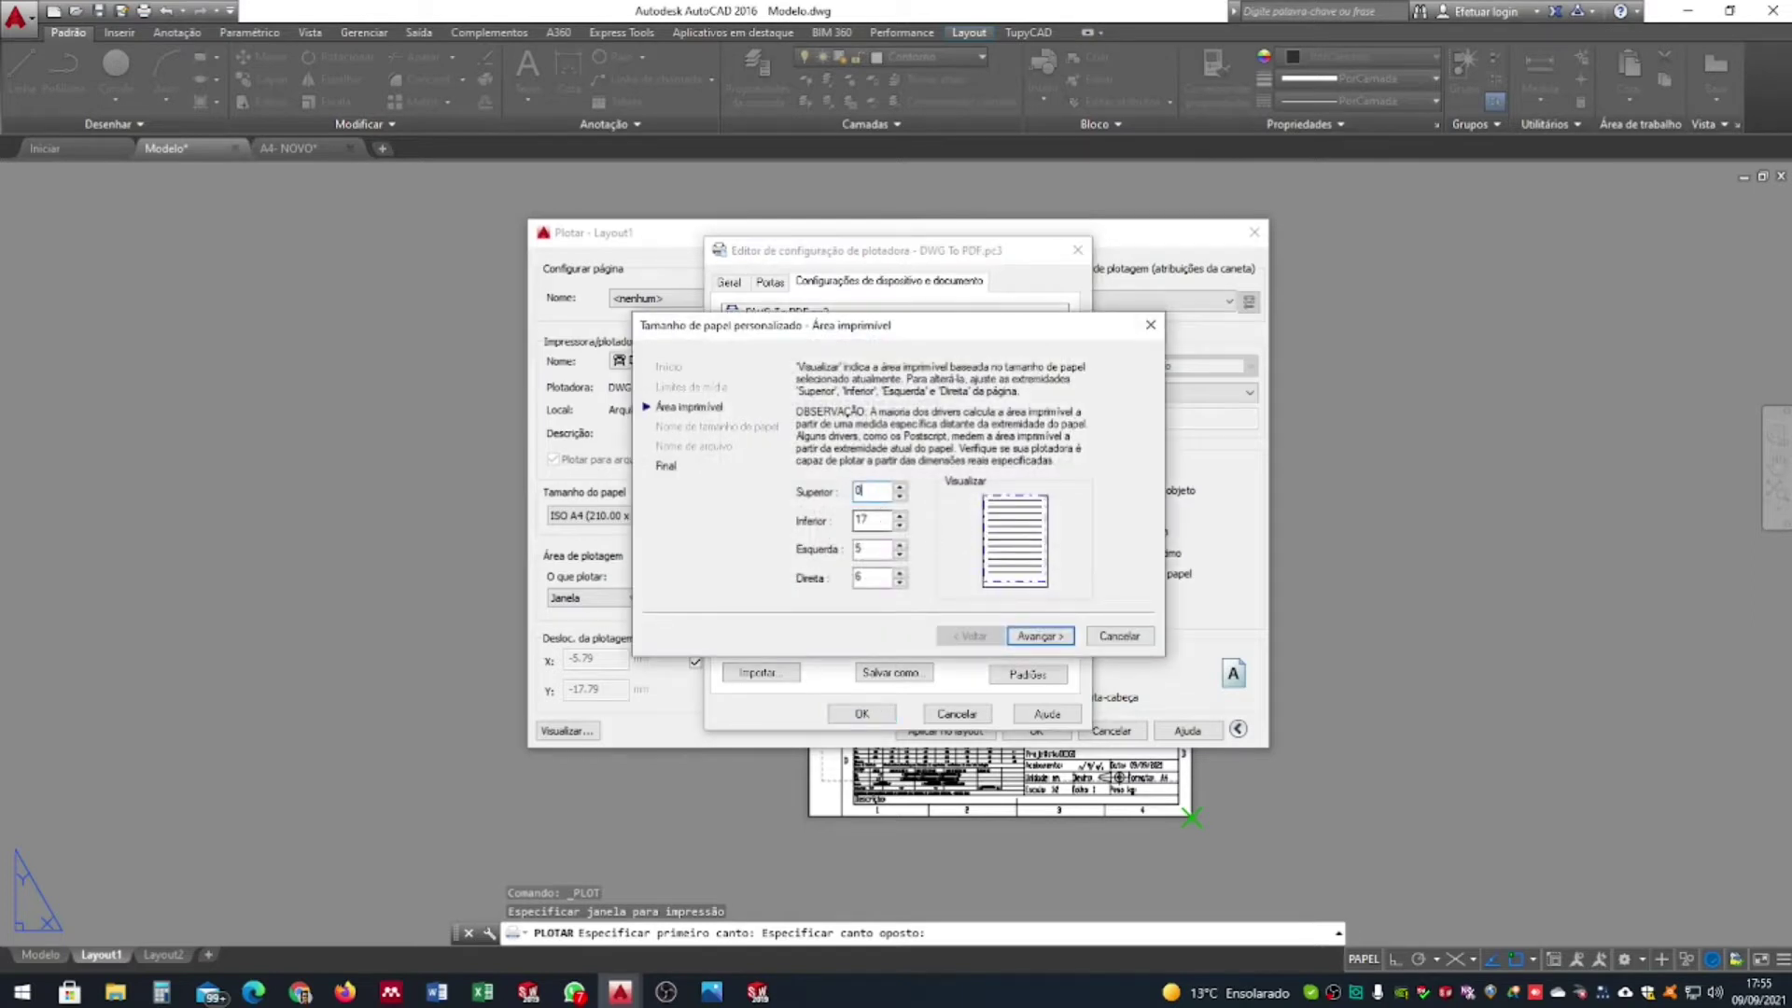
double_click(879, 520)
text(0)
double_click(873, 549)
text(0)
double_click(868, 579)
text(0)
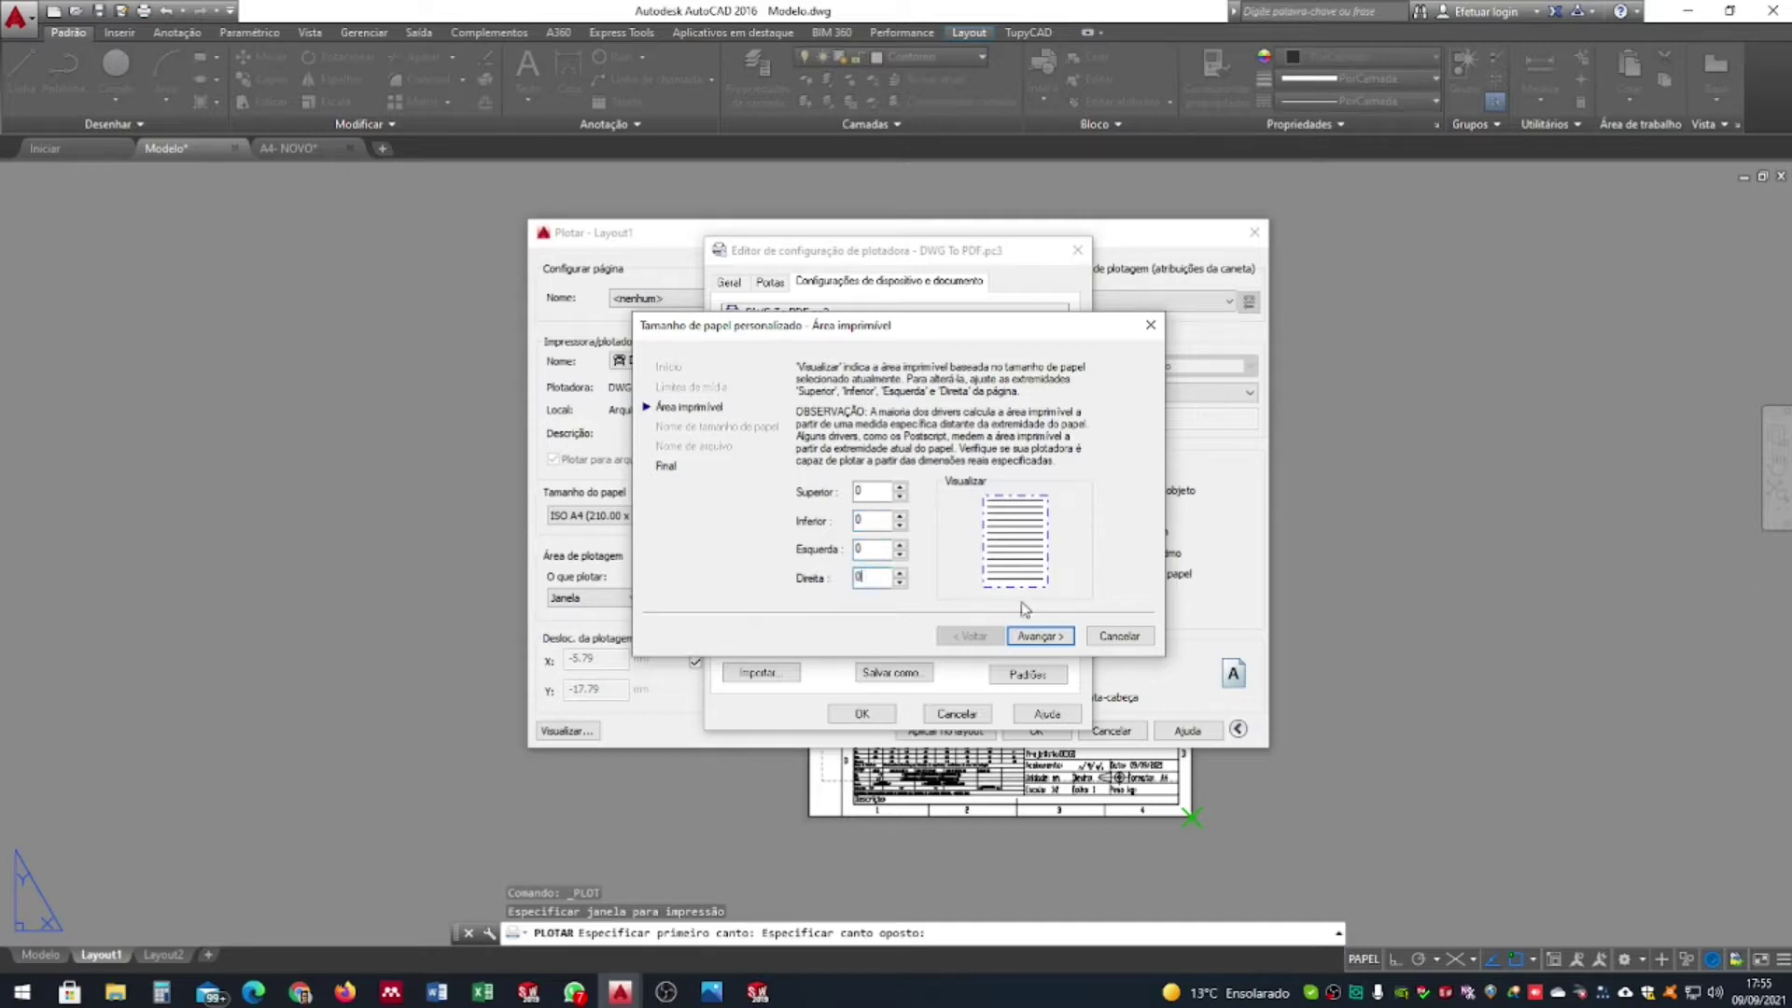
click(1045, 636)
click(1045, 636)
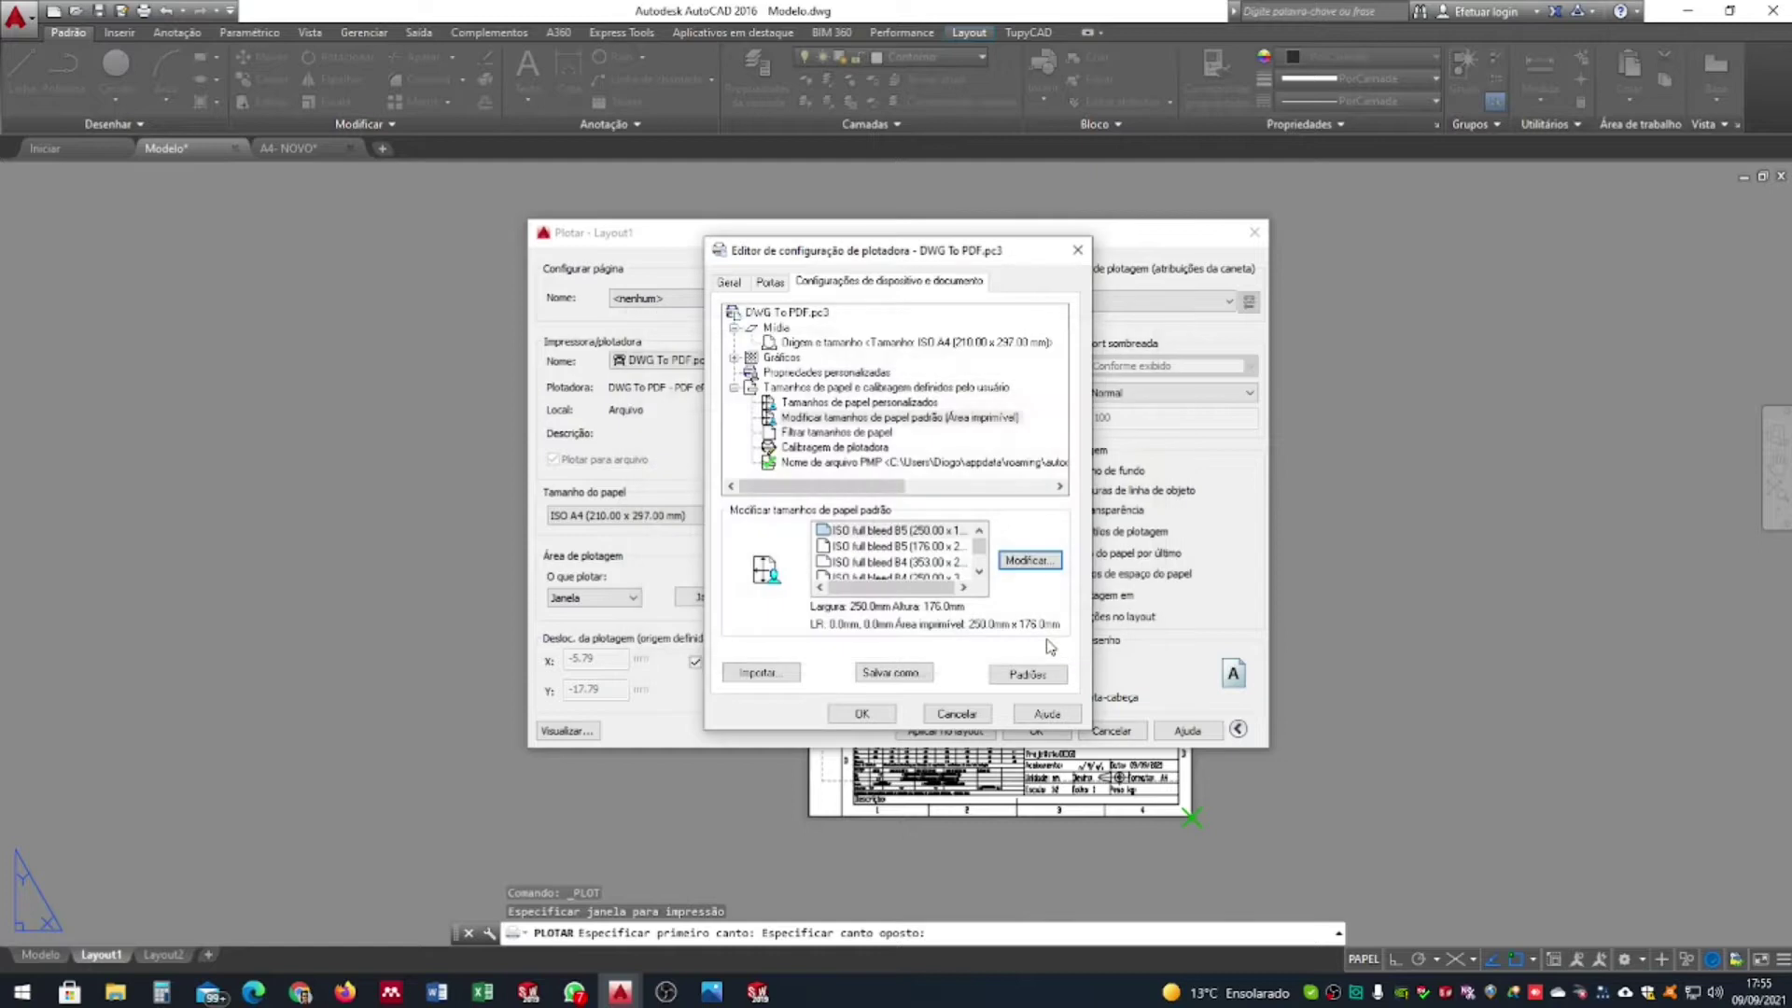
Accept the plotter configuration, apply its changes to the current plot only and preview the sheet
click(866, 717)
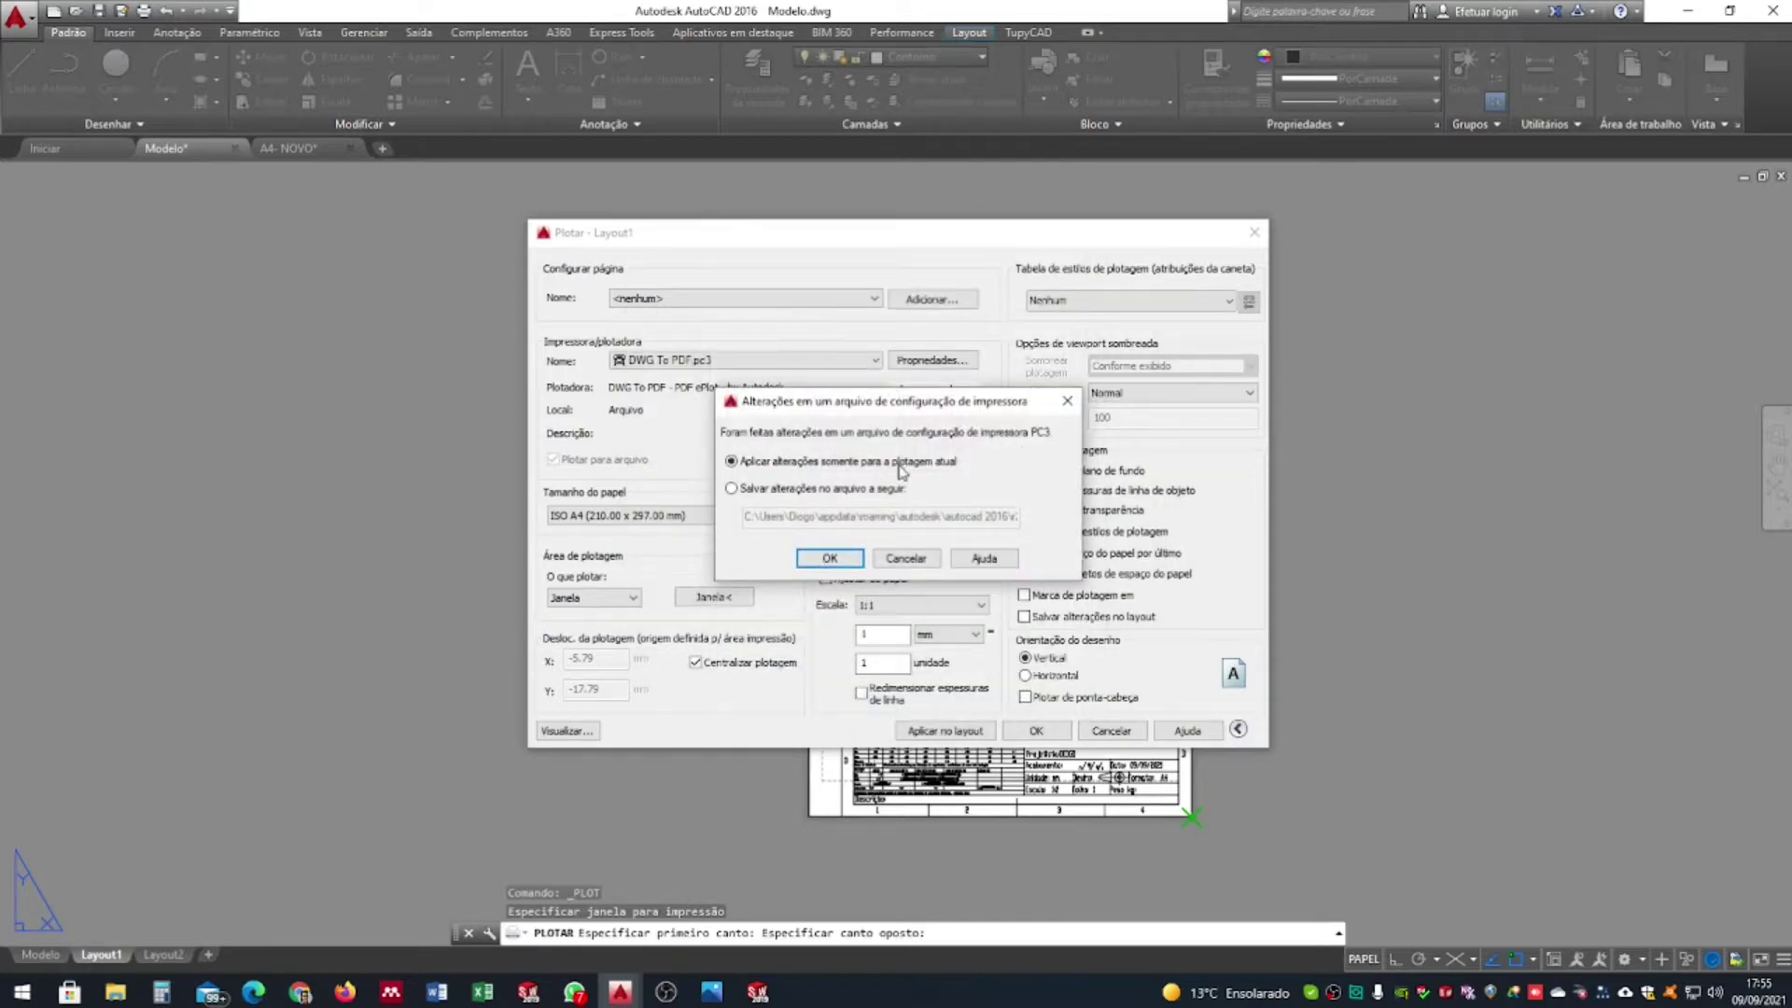
click(830, 557)
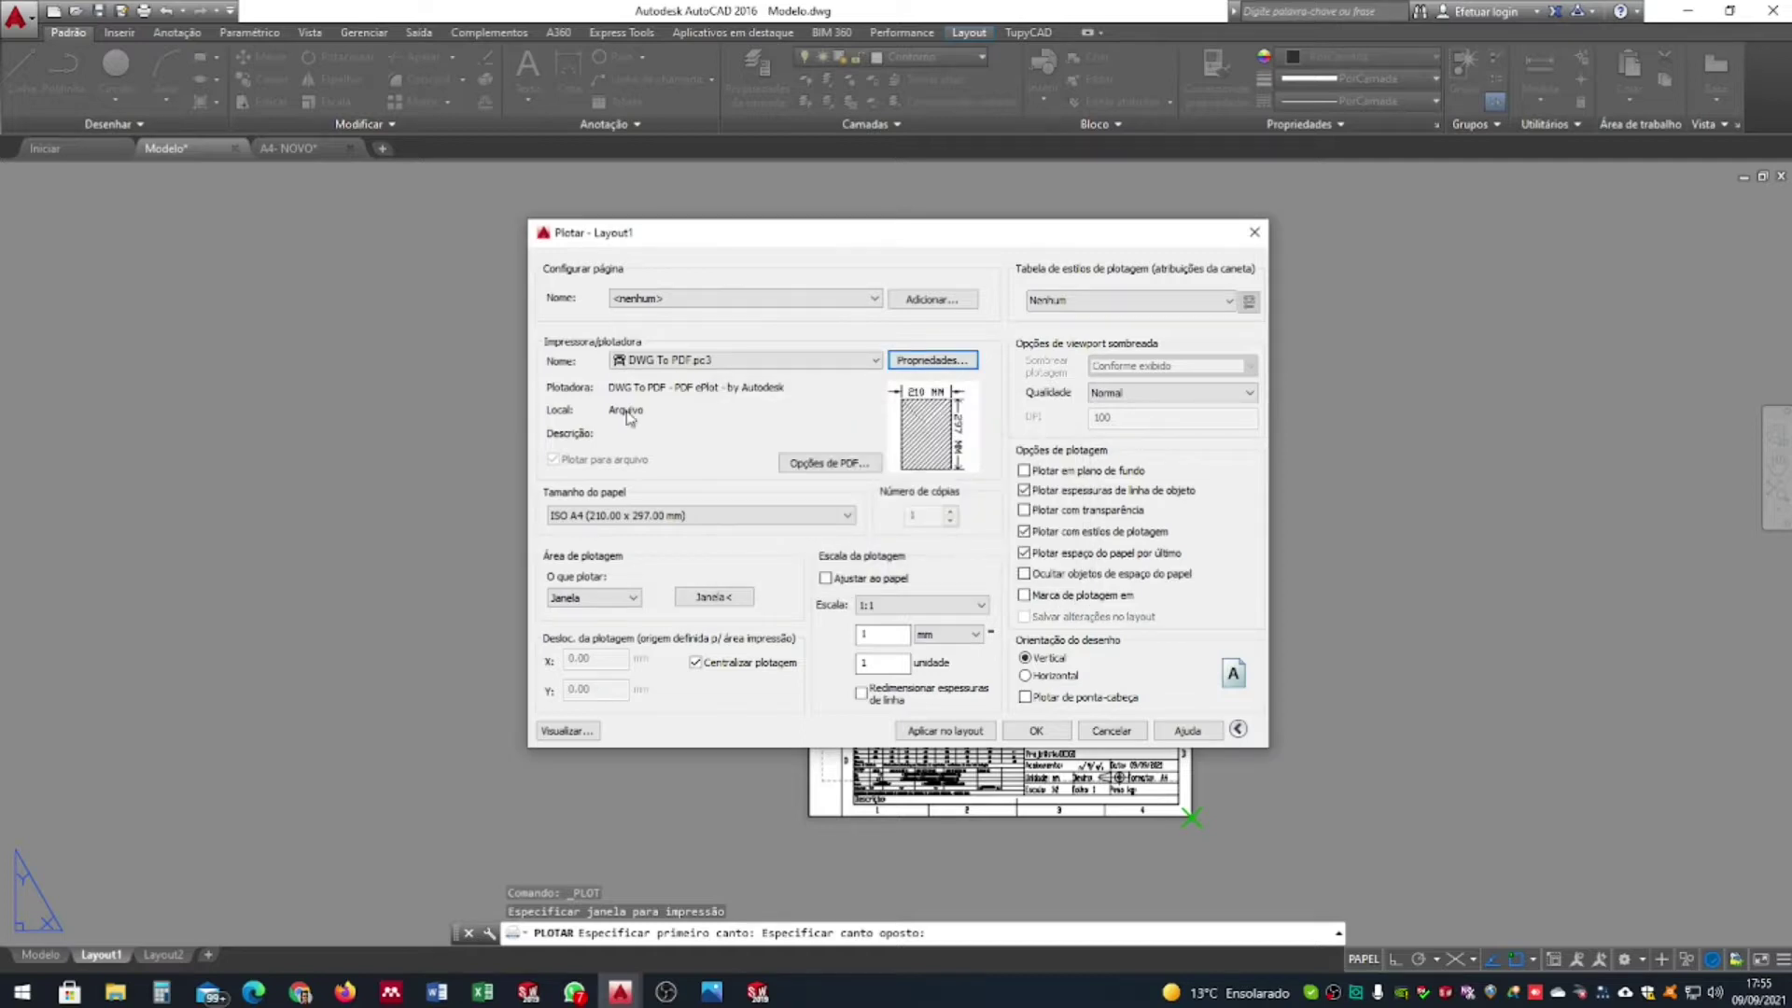
click(567, 731)
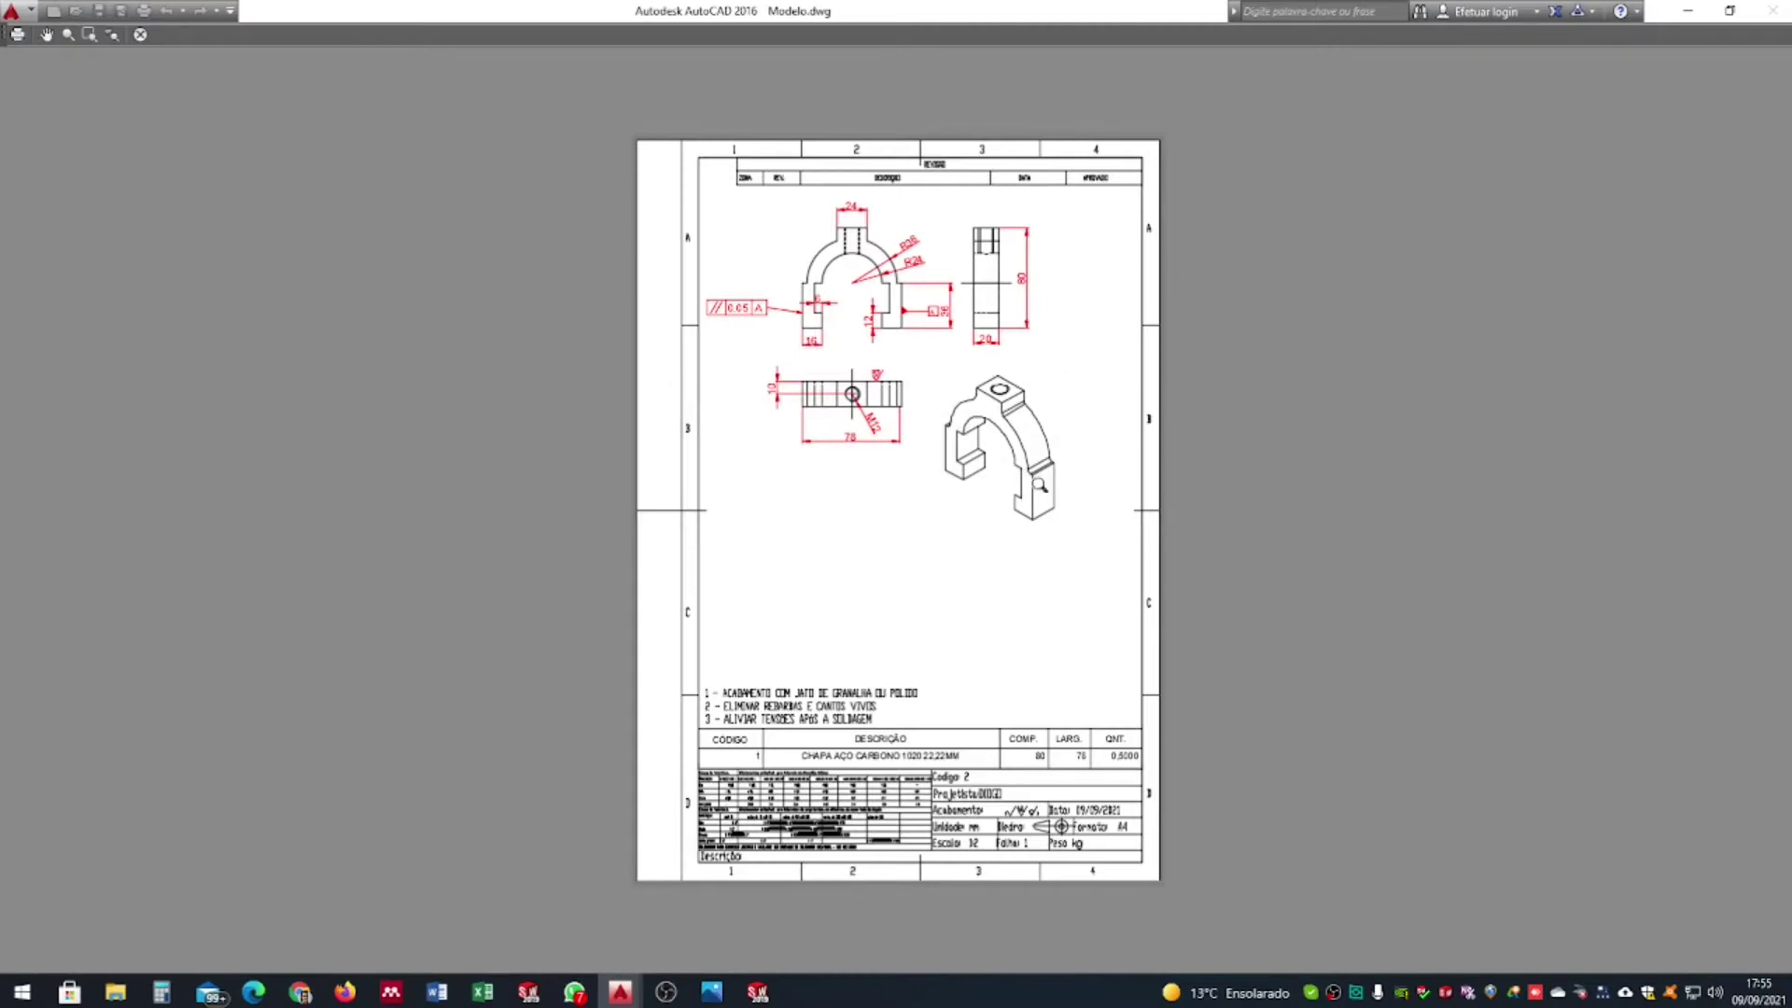
Plot the previewed sheet and save it as Modelo-Layout1.pdf in the Downloads folder
click(19, 35)
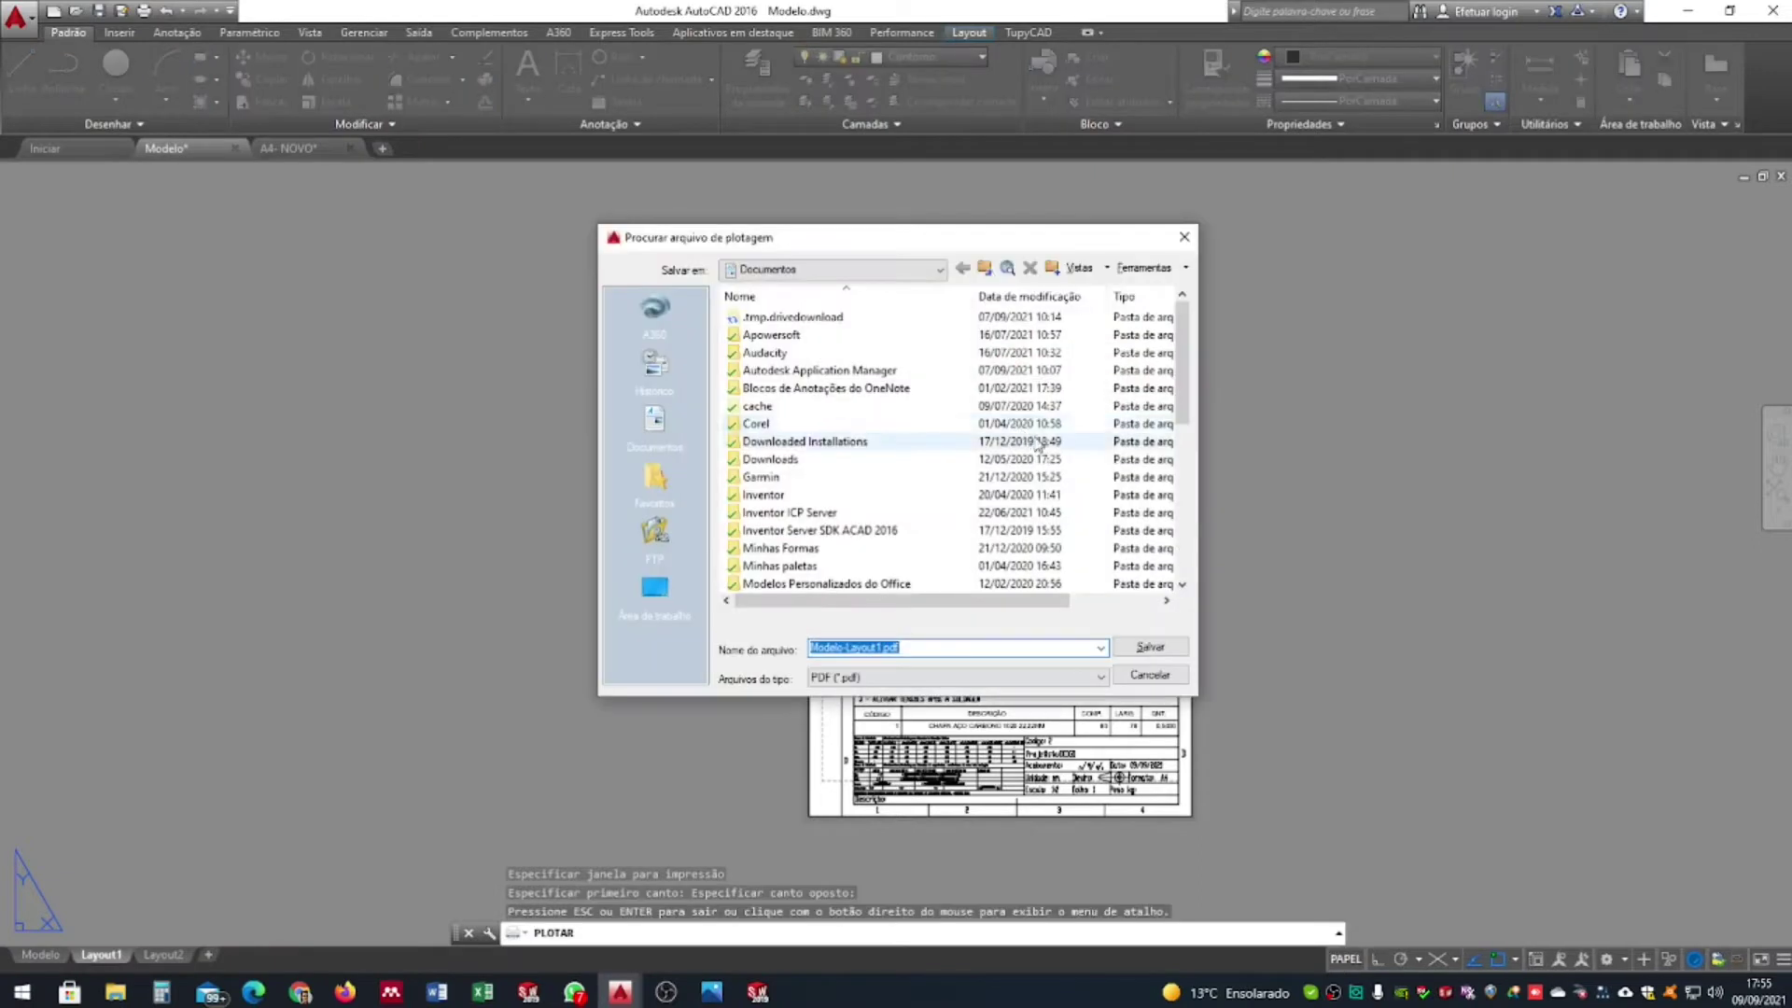
click(938, 270)
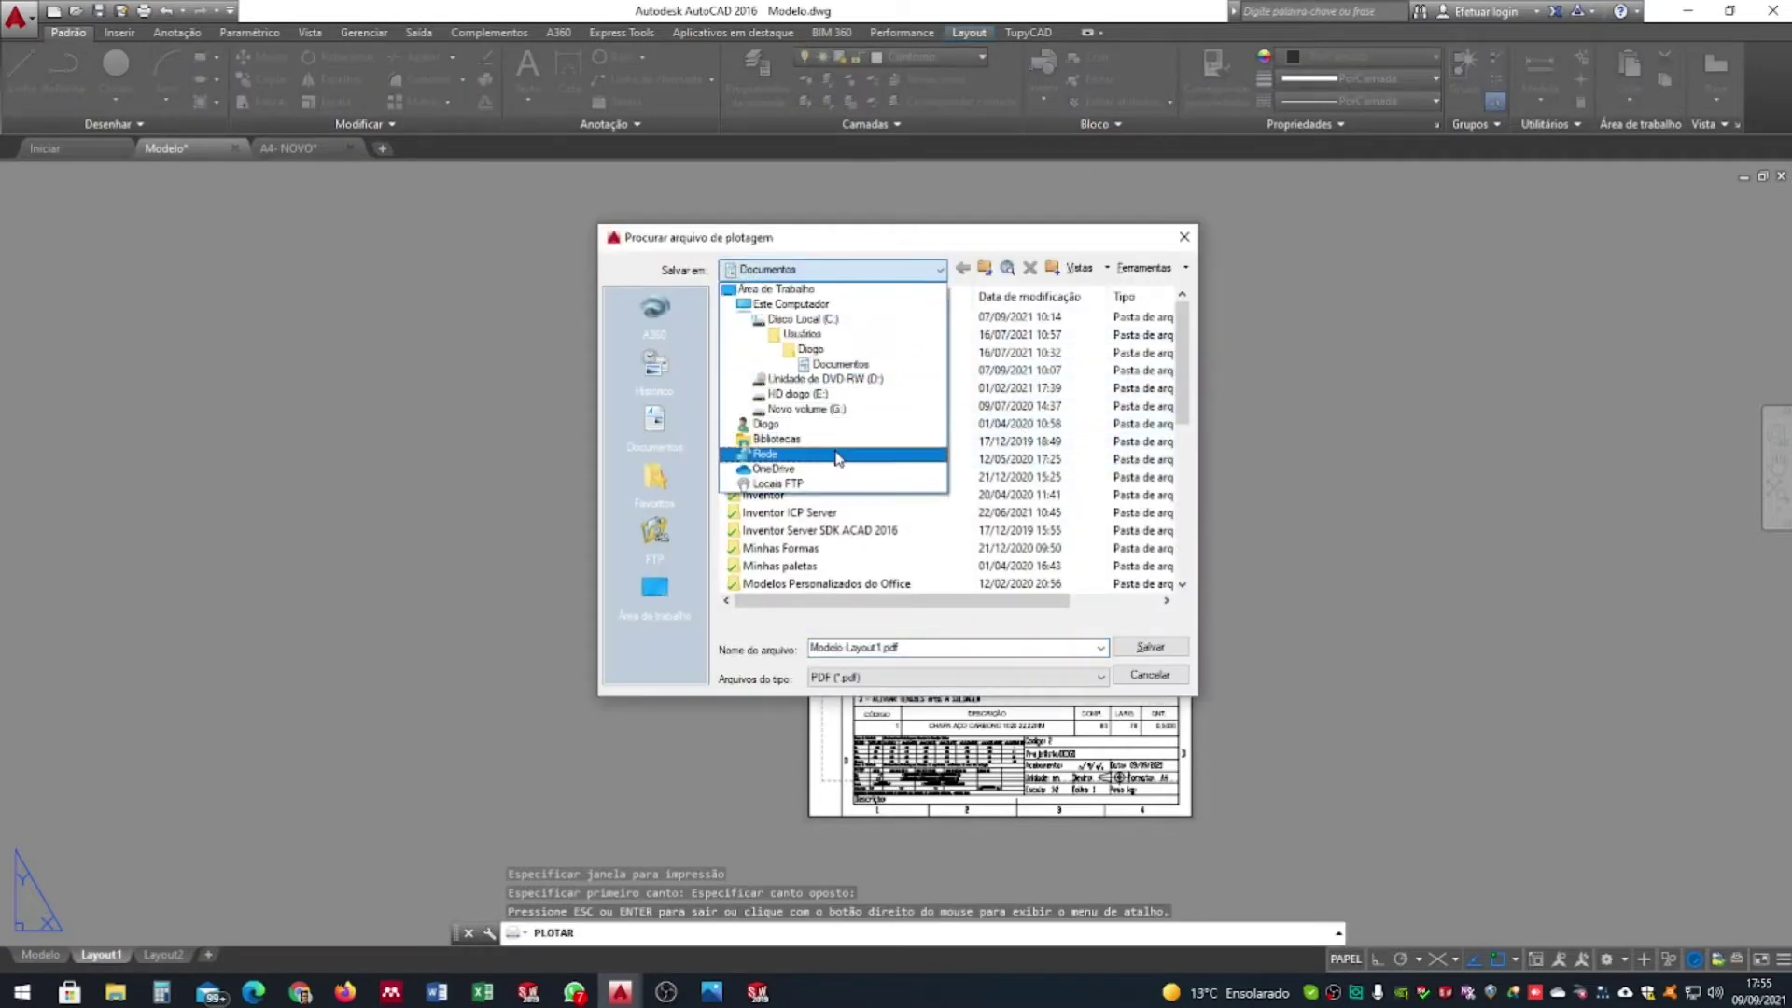
click(818, 305)
click(787, 381)
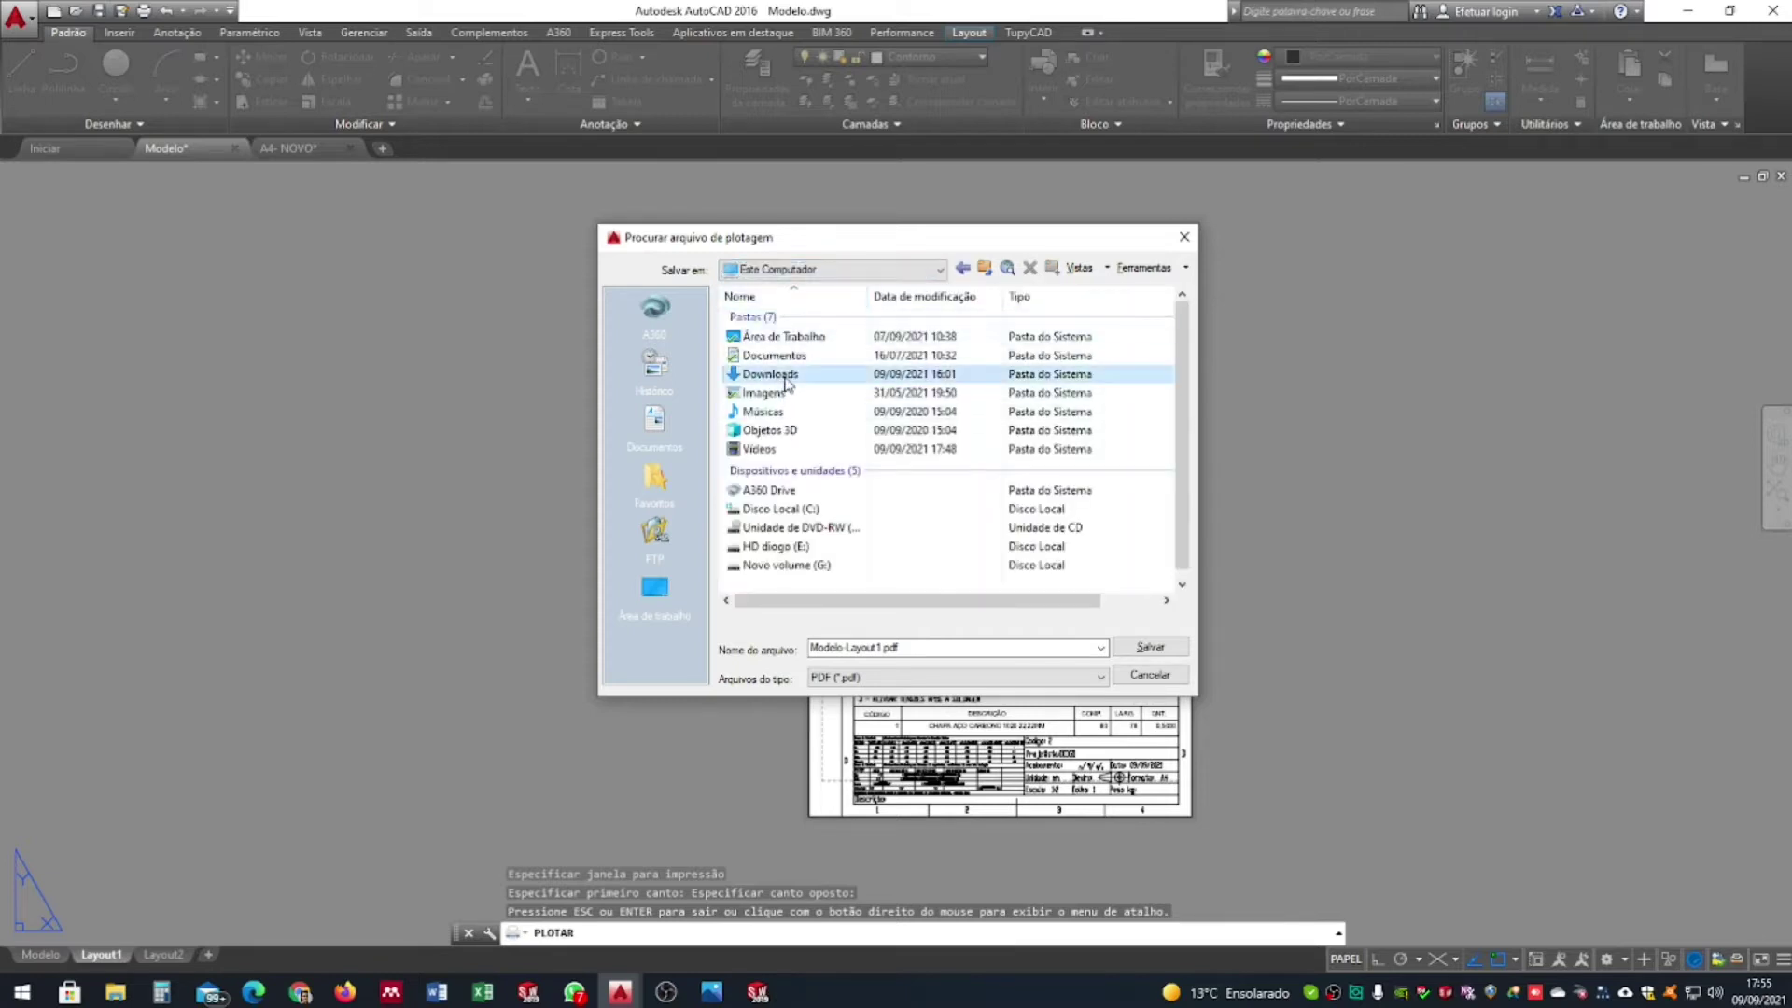
double_click(787, 380)
click(1149, 647)
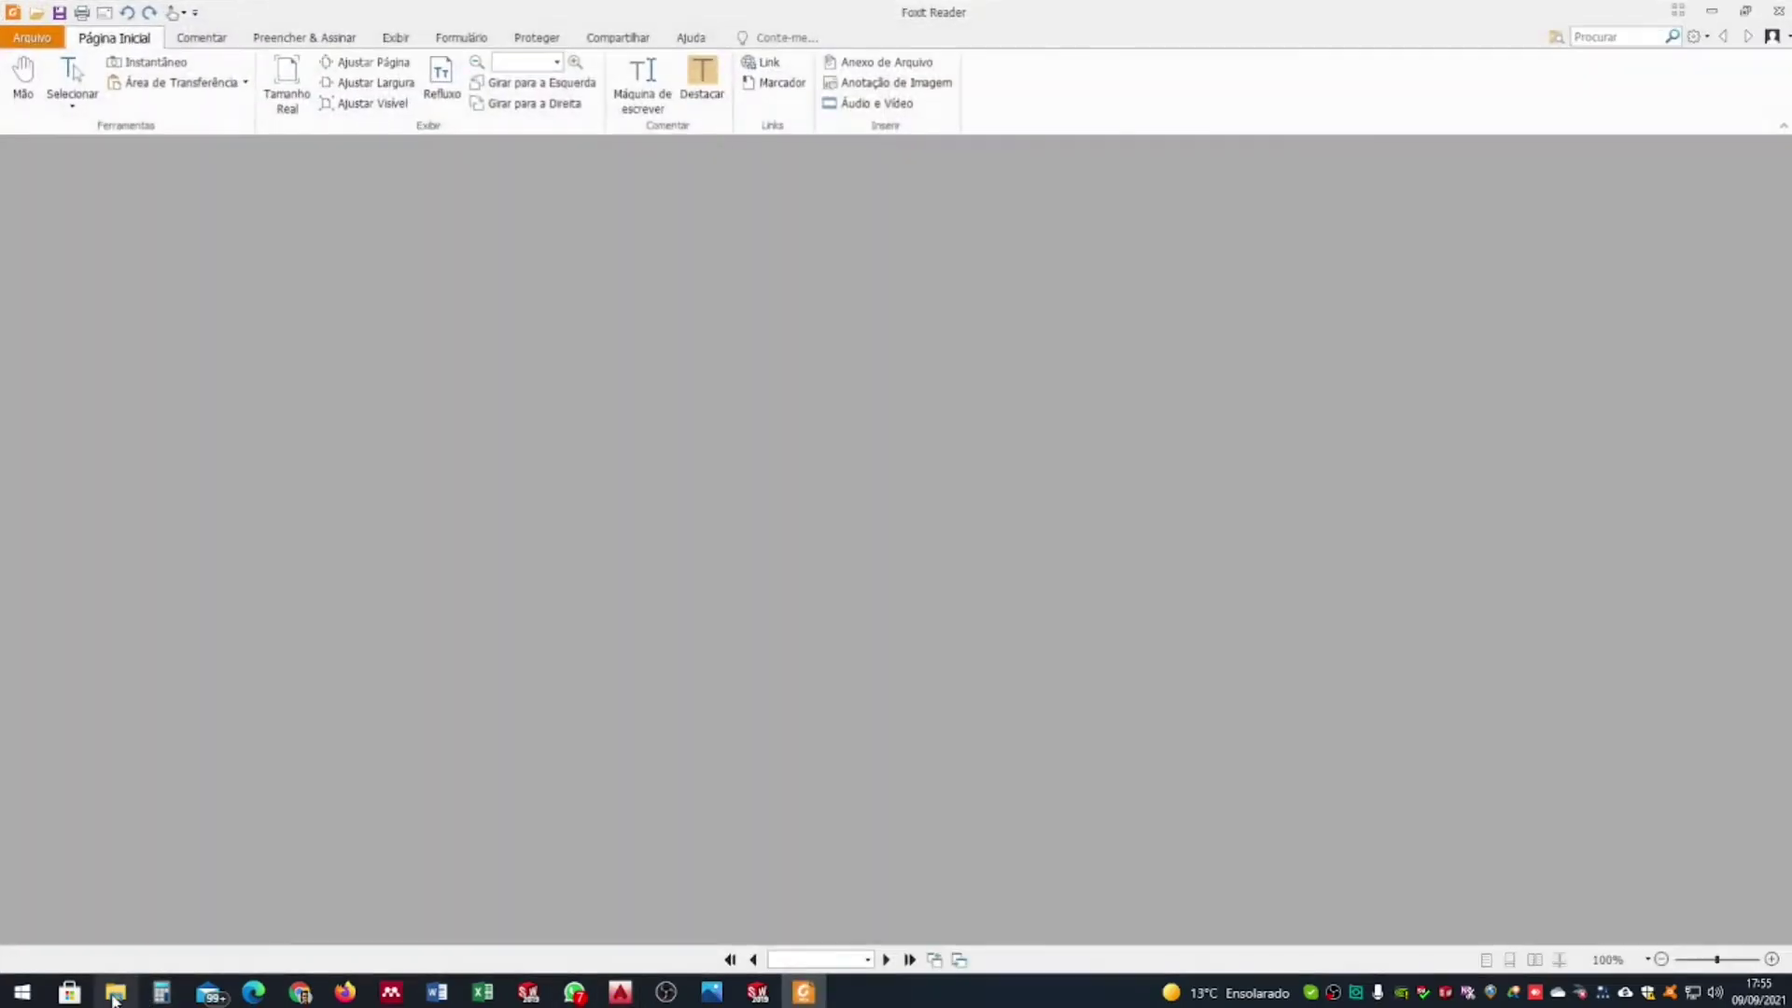
Check the plotted Modelo-Layout1.pdf in Foxit Reader, examining the frame, dimensioned views, notes, parts table and title block on the full page
scroll(1081, 561, down, 1)
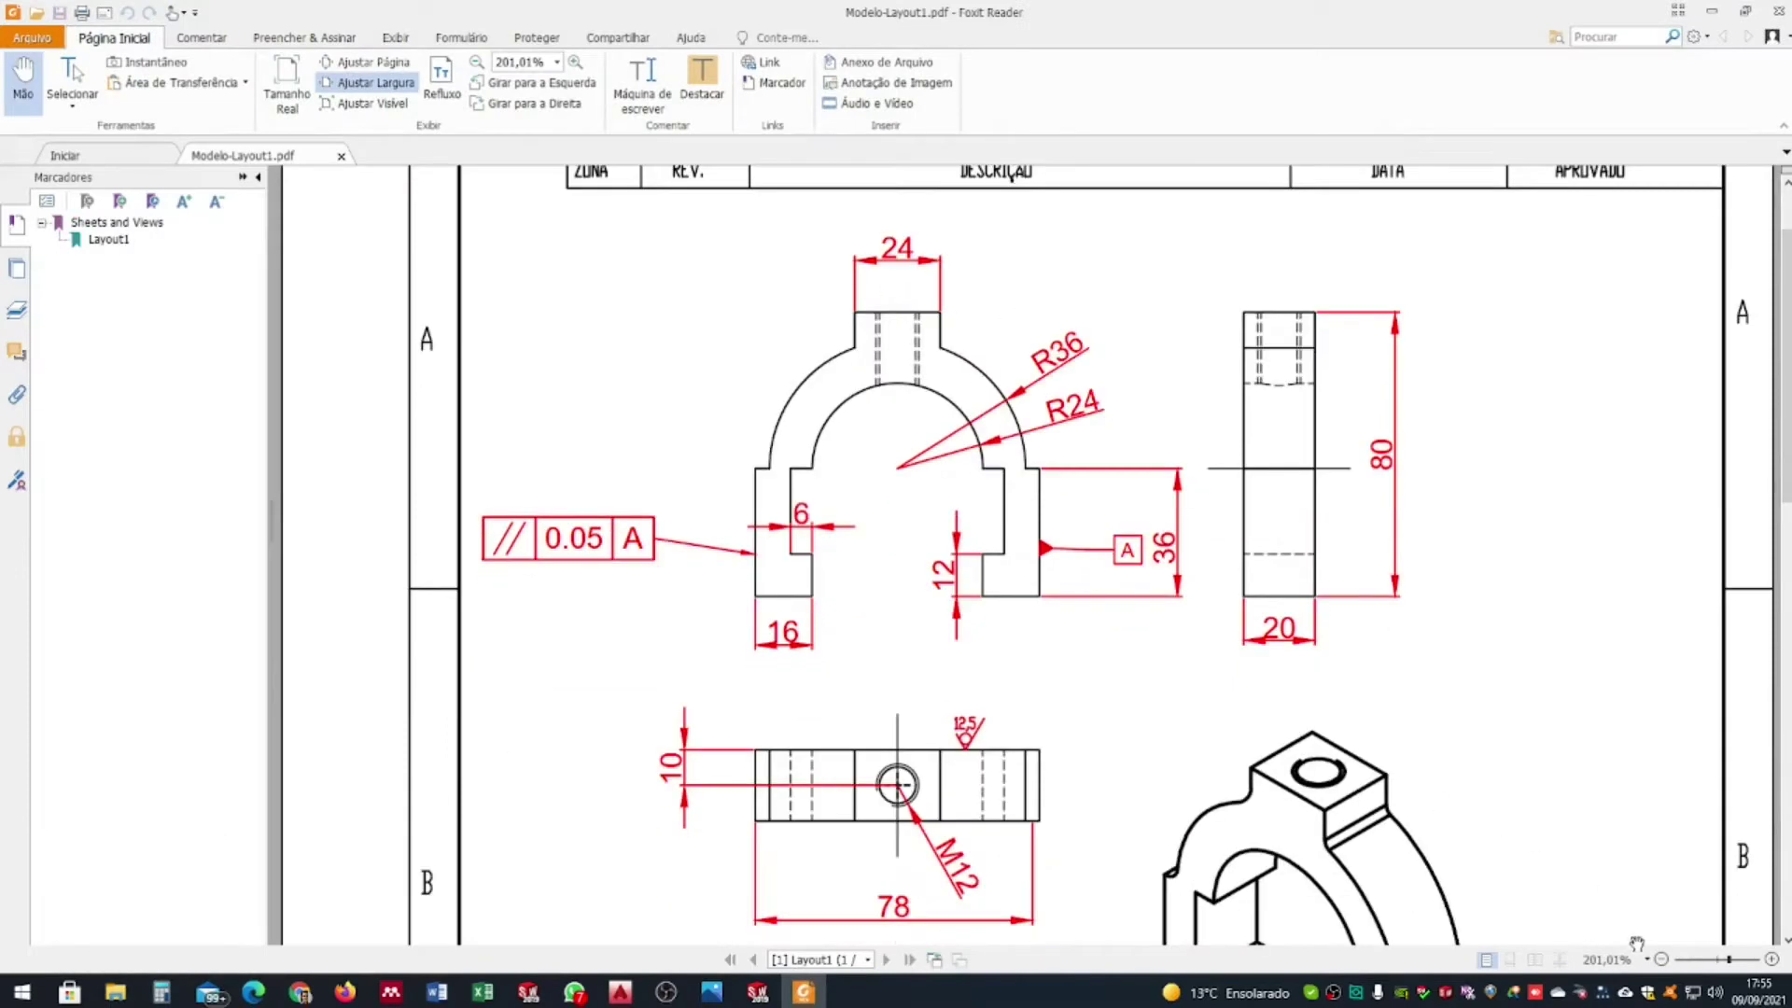
click(1662, 959)
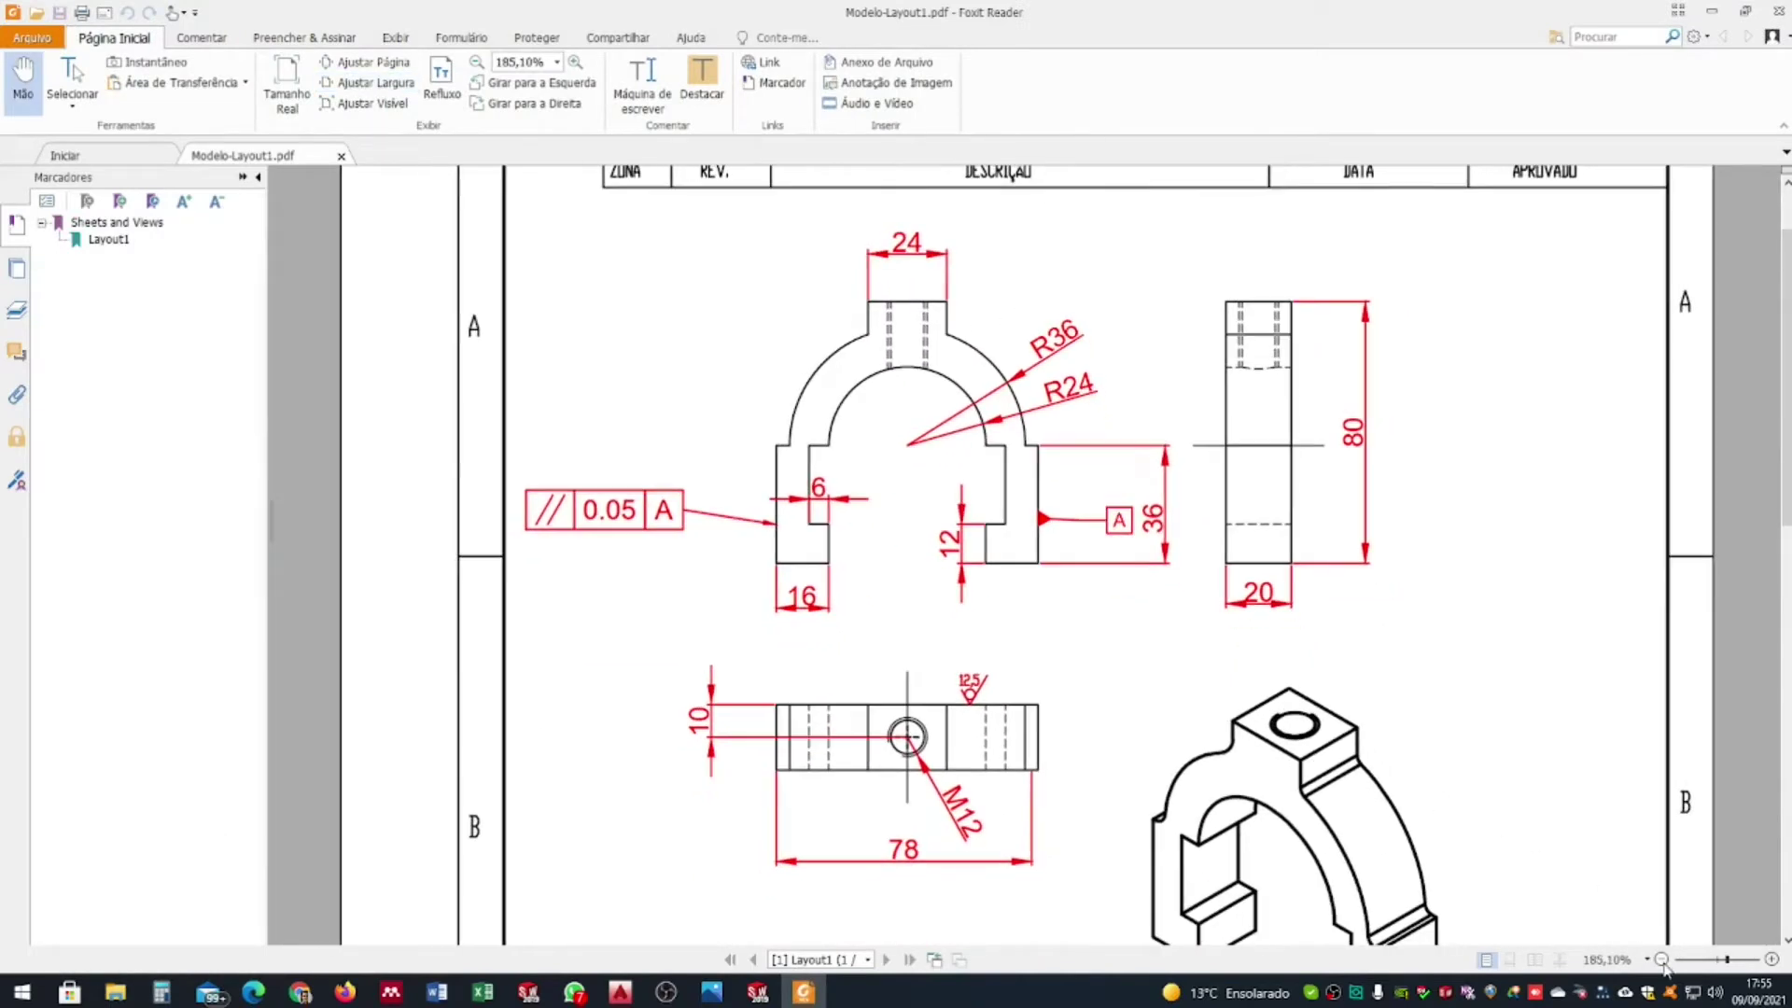
click(1662, 959)
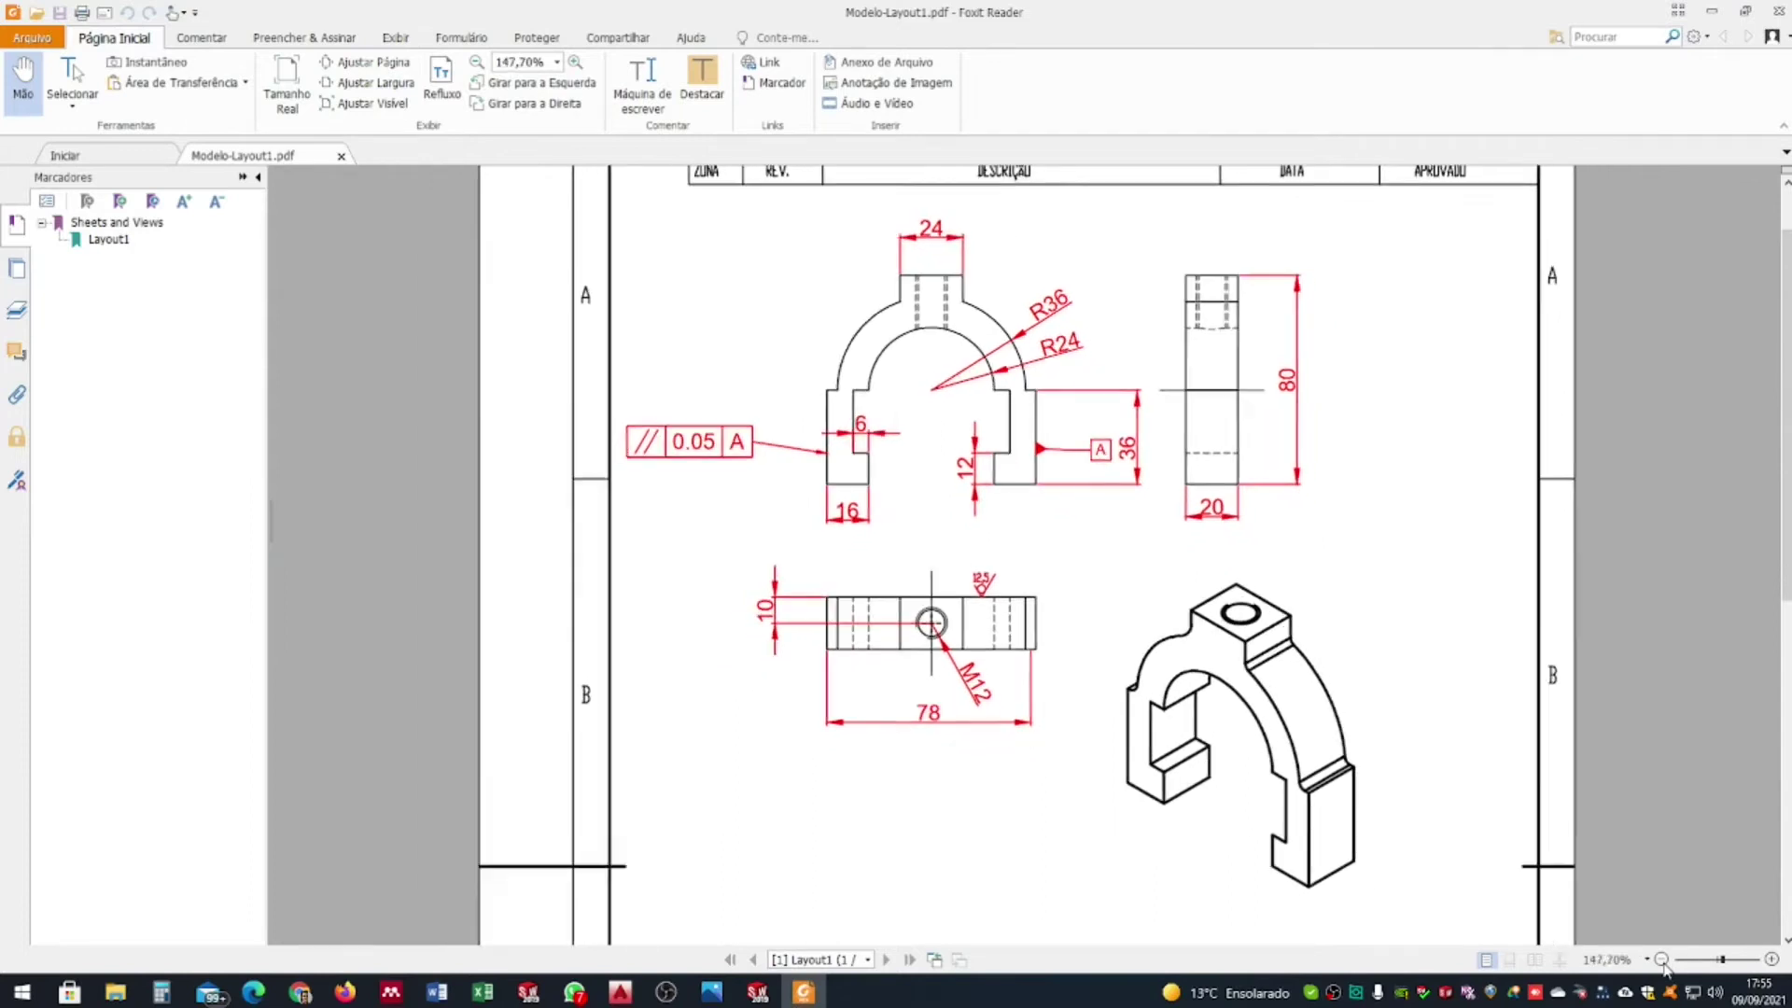
click(1662, 959)
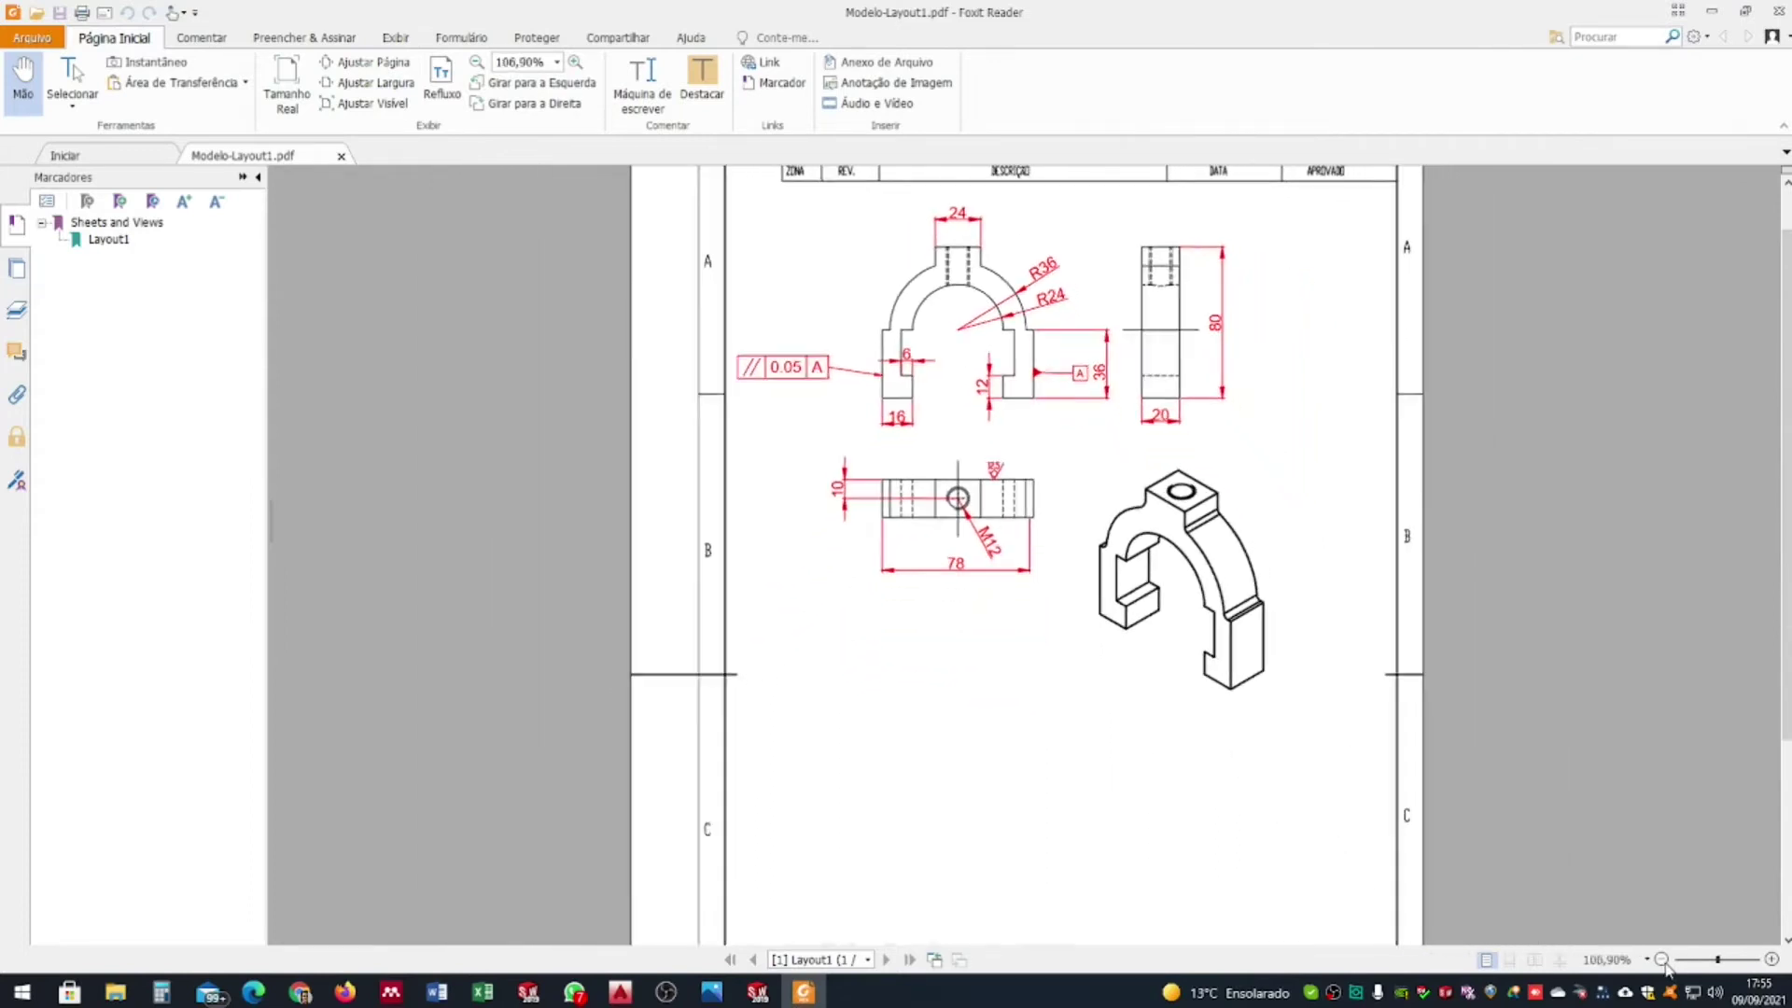
click(1662, 959)
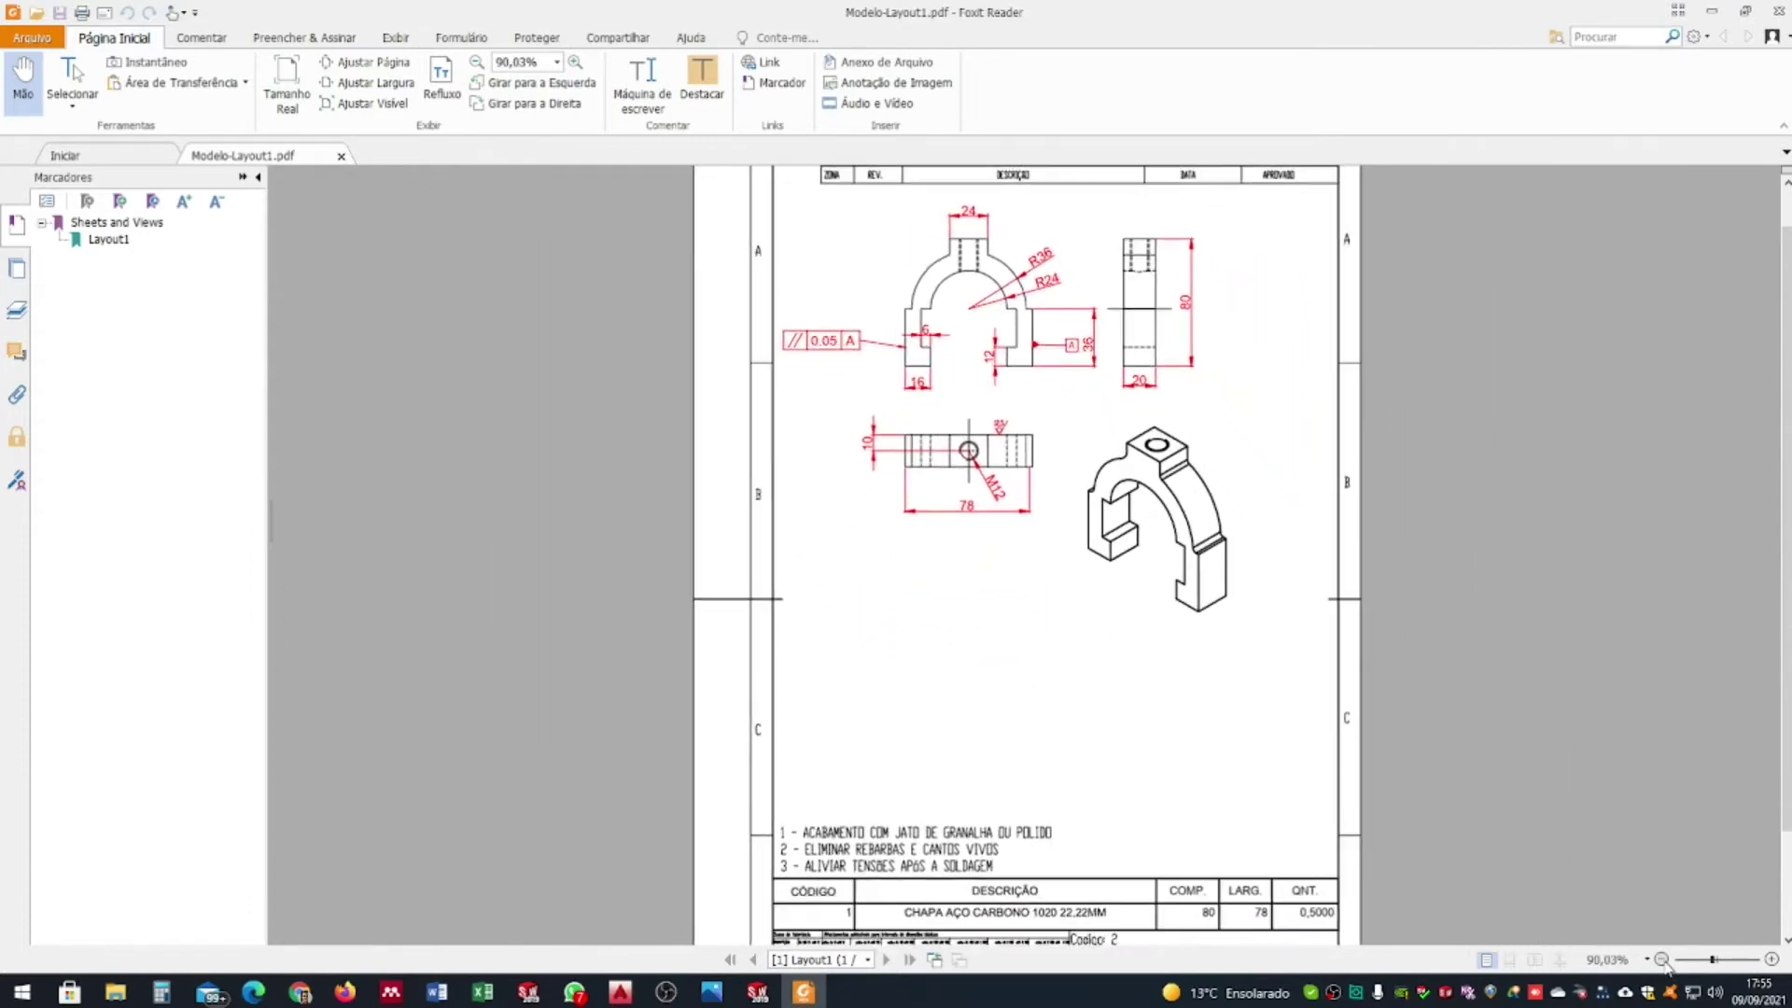
click(1662, 959)
click(1662, 959)
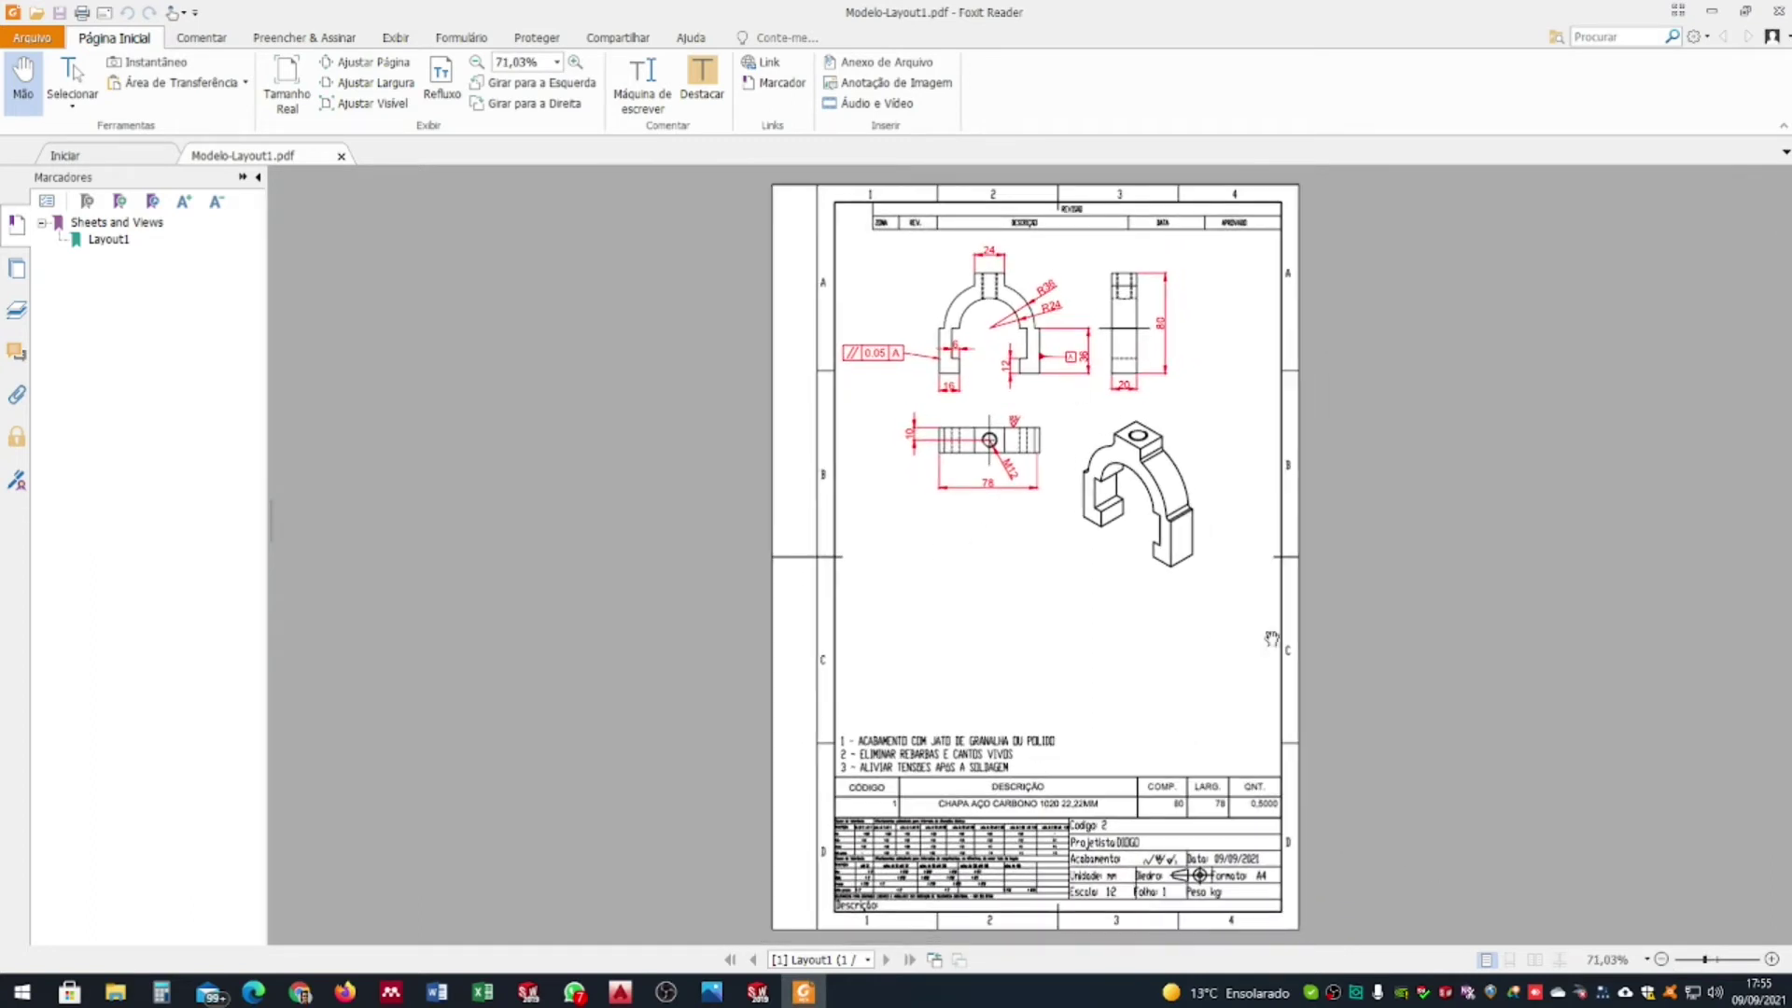